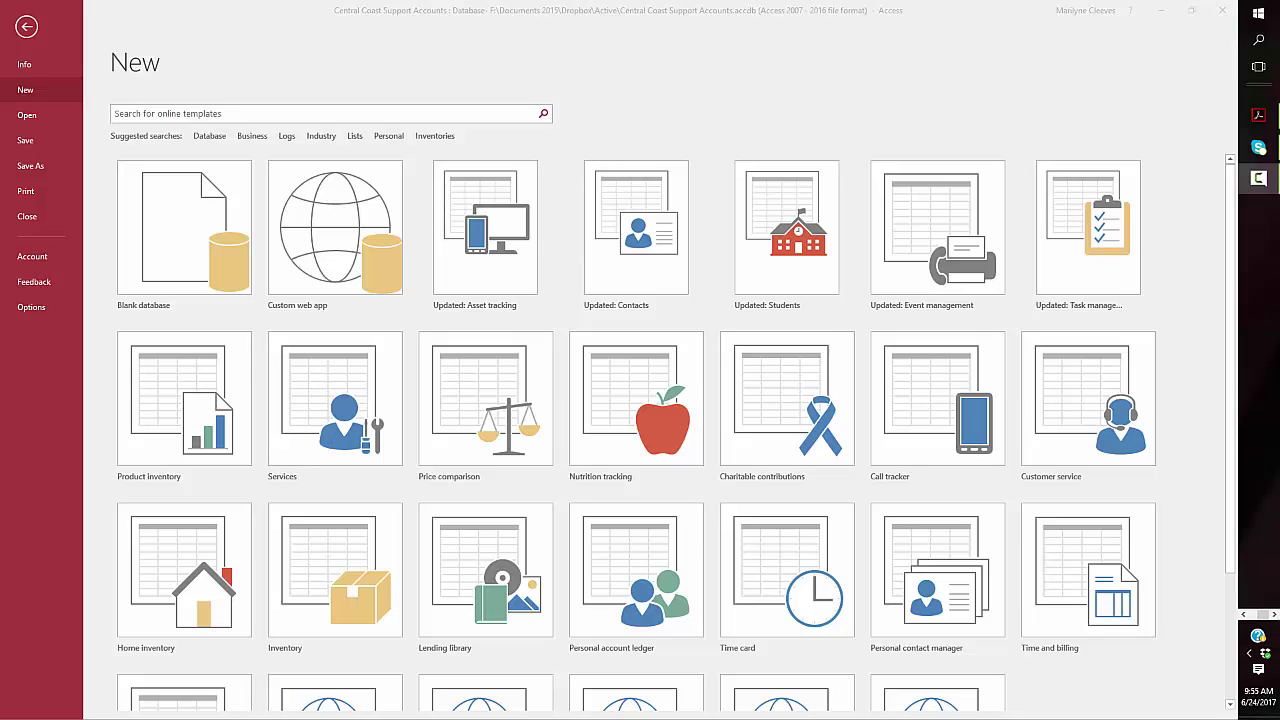
Step: Browse for a database to open, going to Documents > School > Cuesta > Credit Courses > 01 CIS 210 Into to Computers > CIS 210 Units
{"action": "left_click", "coordinate": [26, 116]}
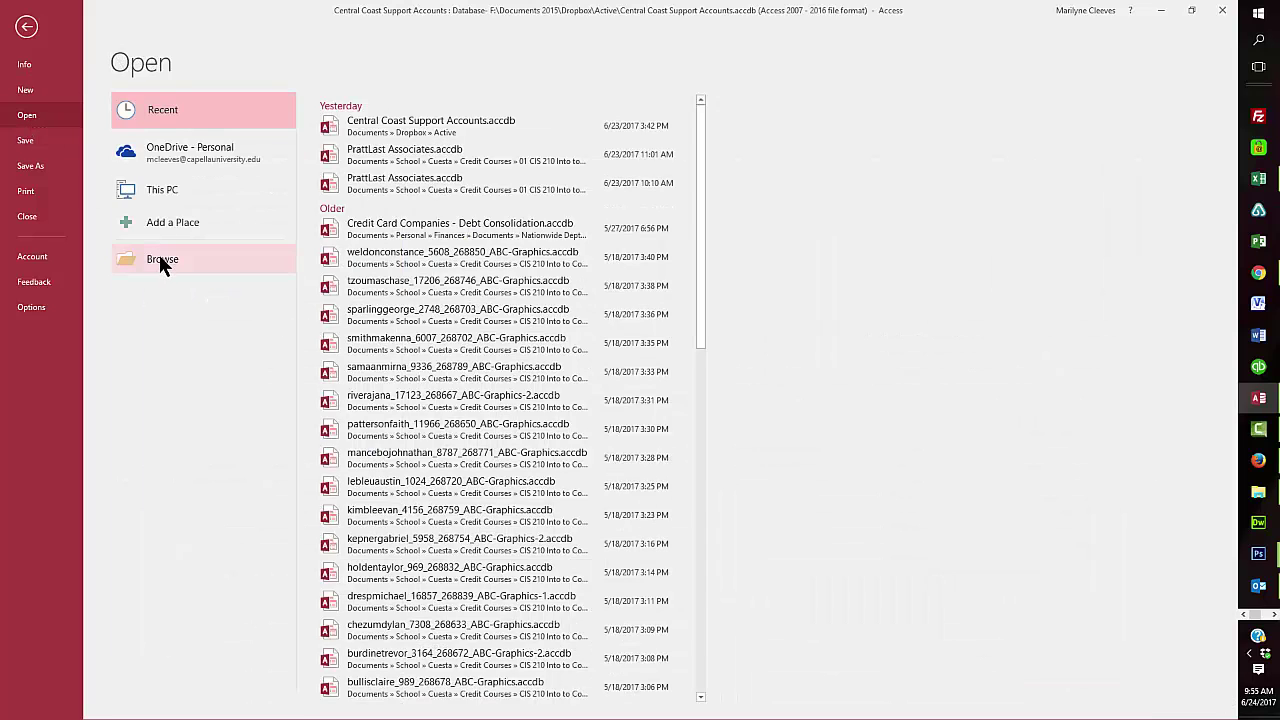
{"action": "left_click", "coordinate": [159, 254]}
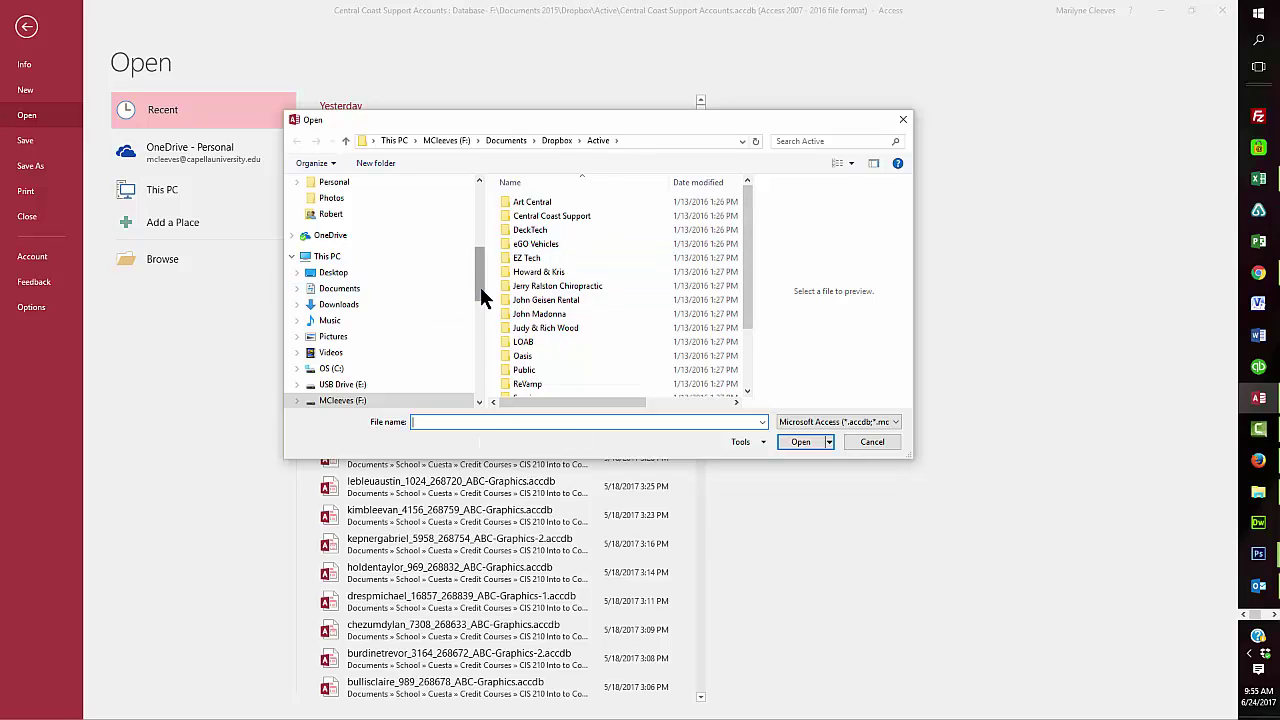
{"action": "left_click_drag", "start_coordinate": [480, 287], "coordinate": [484, 314]}
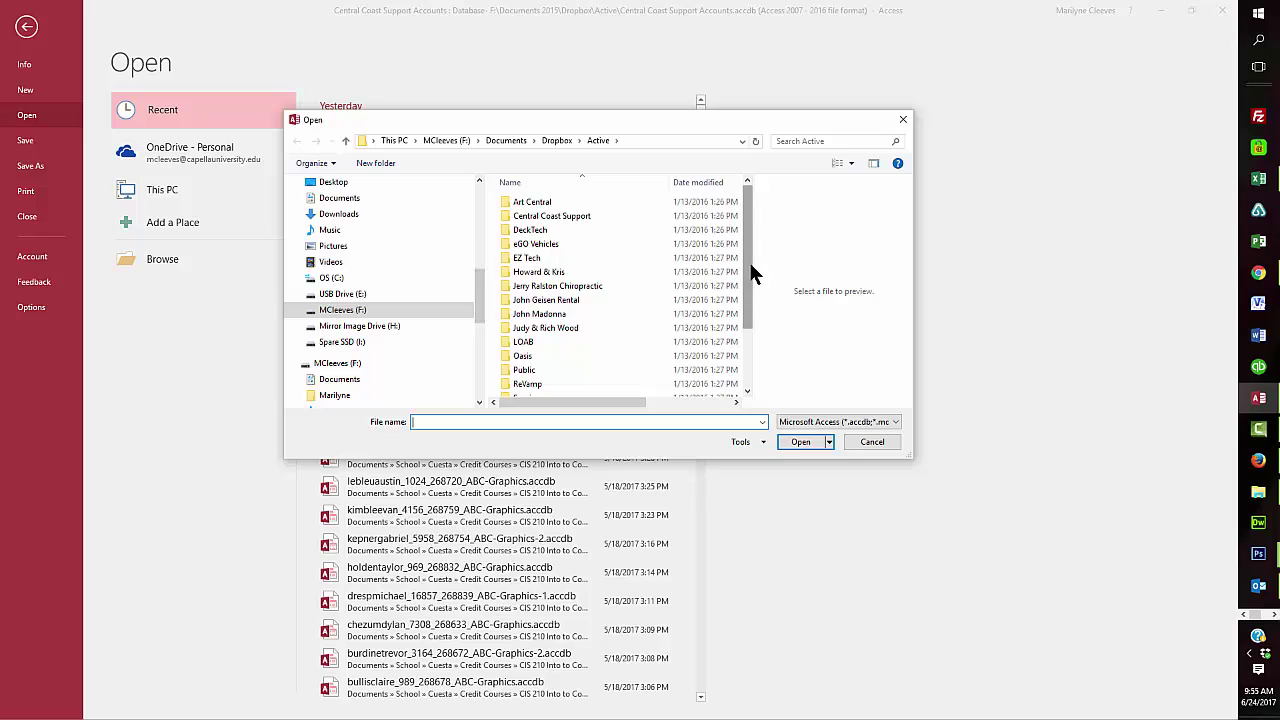
{"action": "left_click", "coordinate": [355, 312]}
{"action": "double_click", "coordinate": [529, 202]}
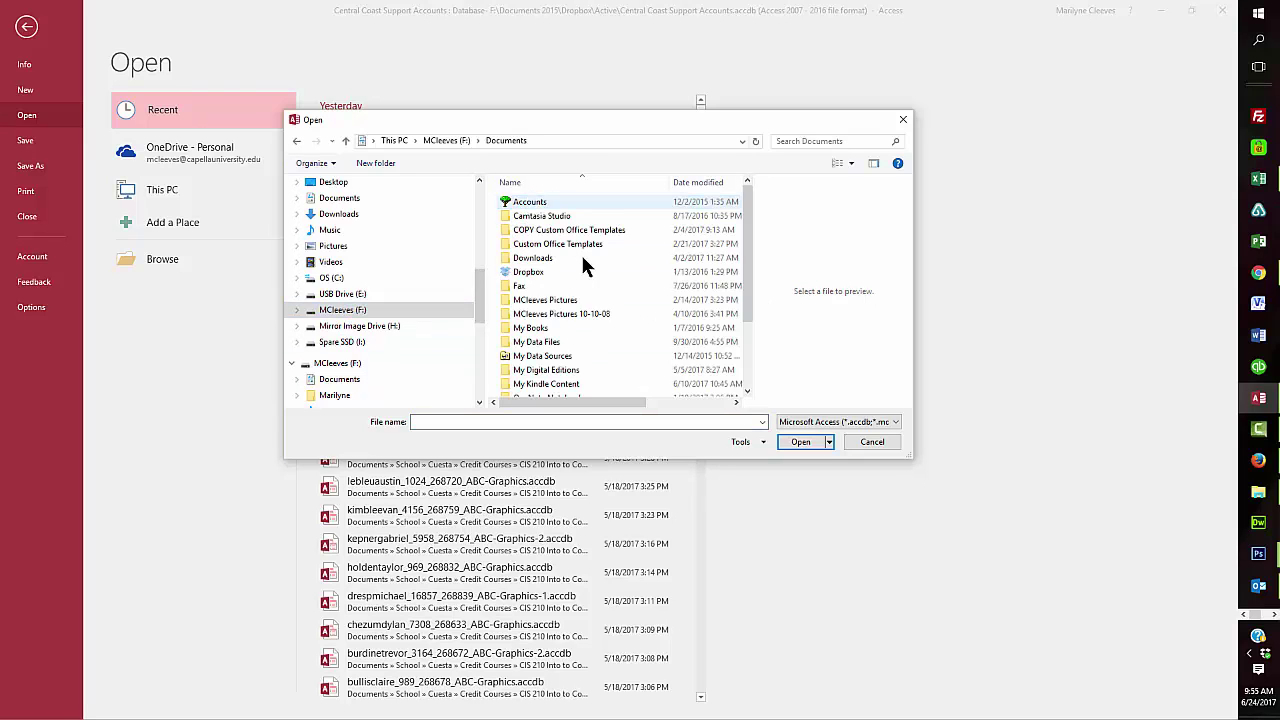
{"action": "scroll", "coordinate": [586, 300], "scroll_direction": "down", "scroll_amount": 3}
{"action": "double_click", "coordinate": [531, 366]}
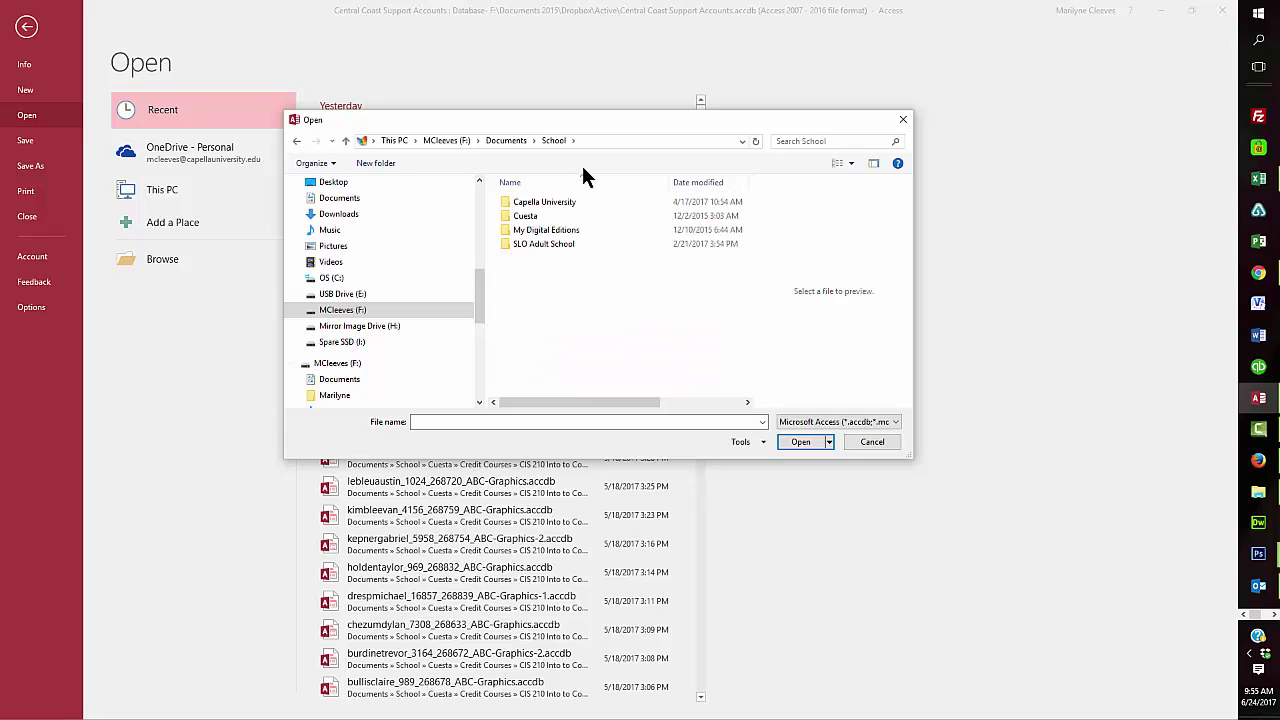
{"action": "double_click", "coordinate": [540, 216]}
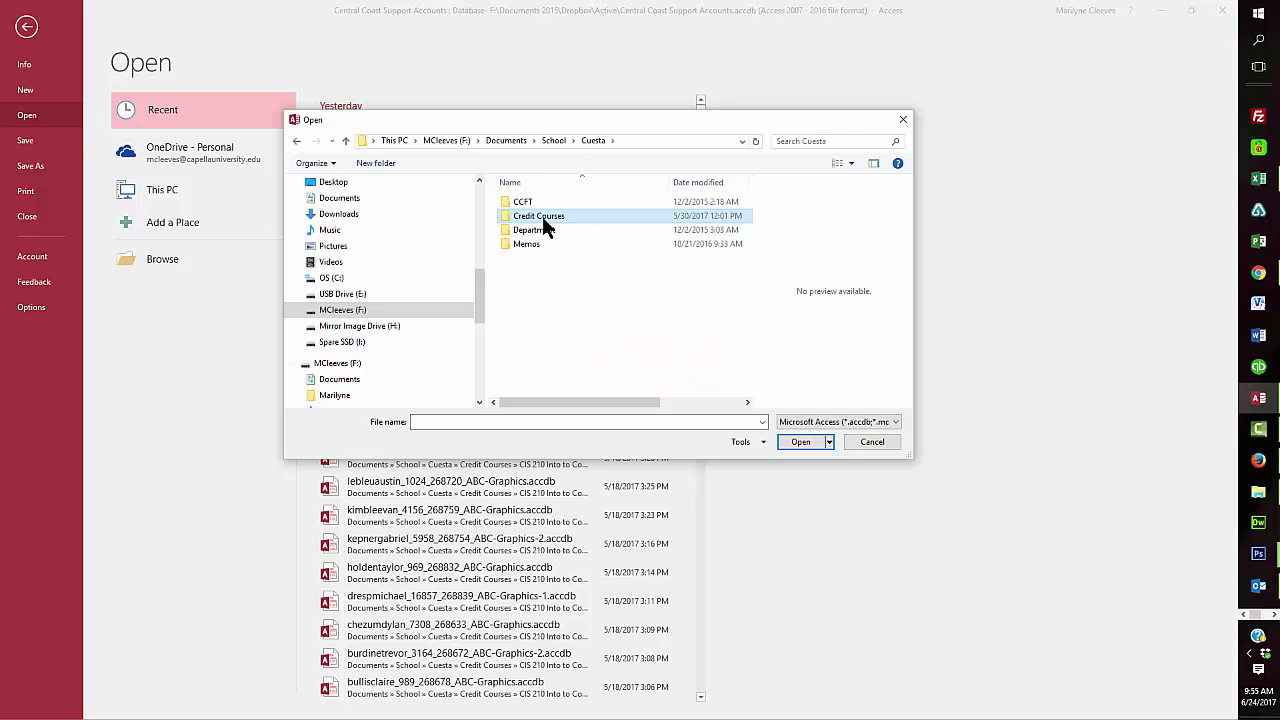
{"action": "double_click", "coordinate": [542, 216]}
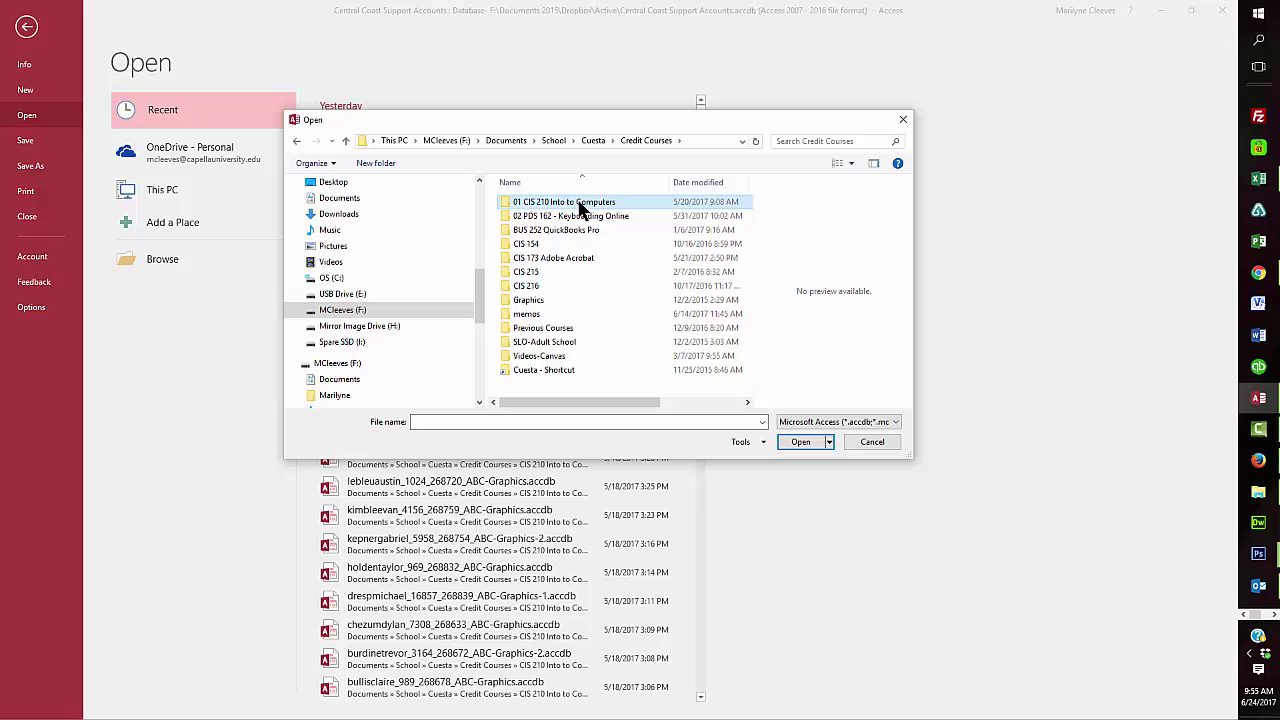
{"action": "double_click", "coordinate": [580, 205]}
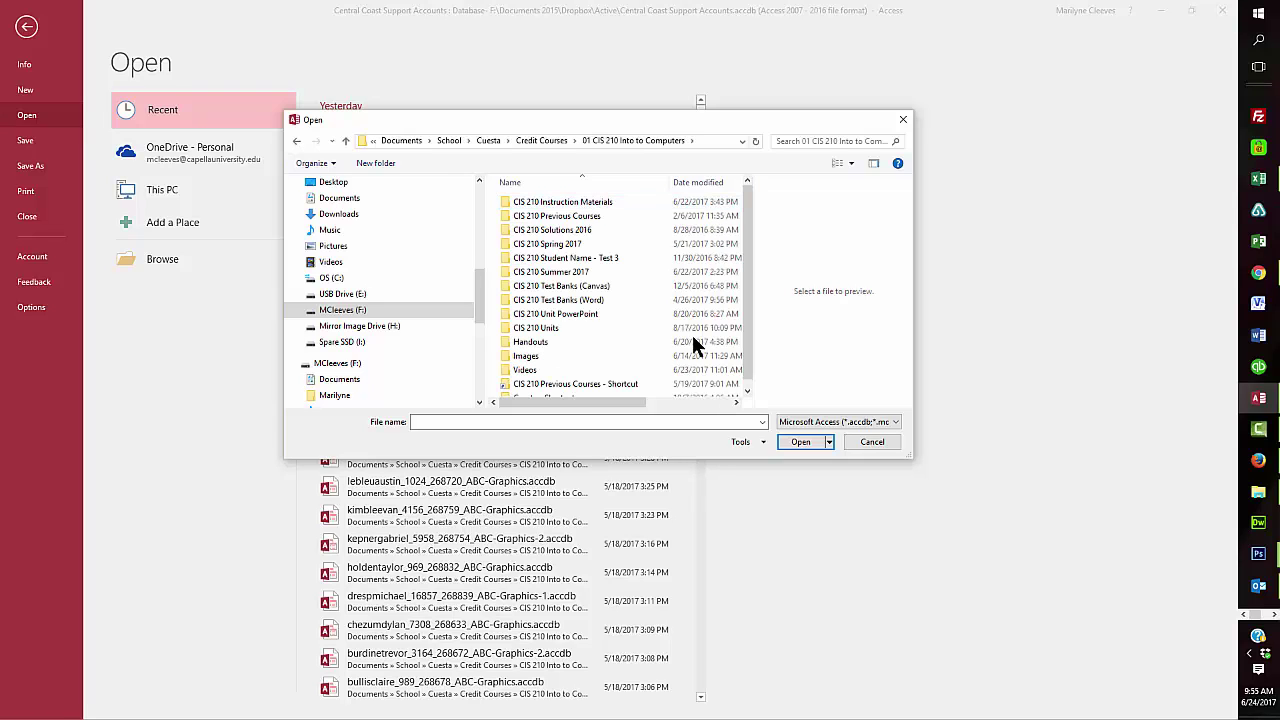
{"action": "double_click", "coordinate": [540, 327]}
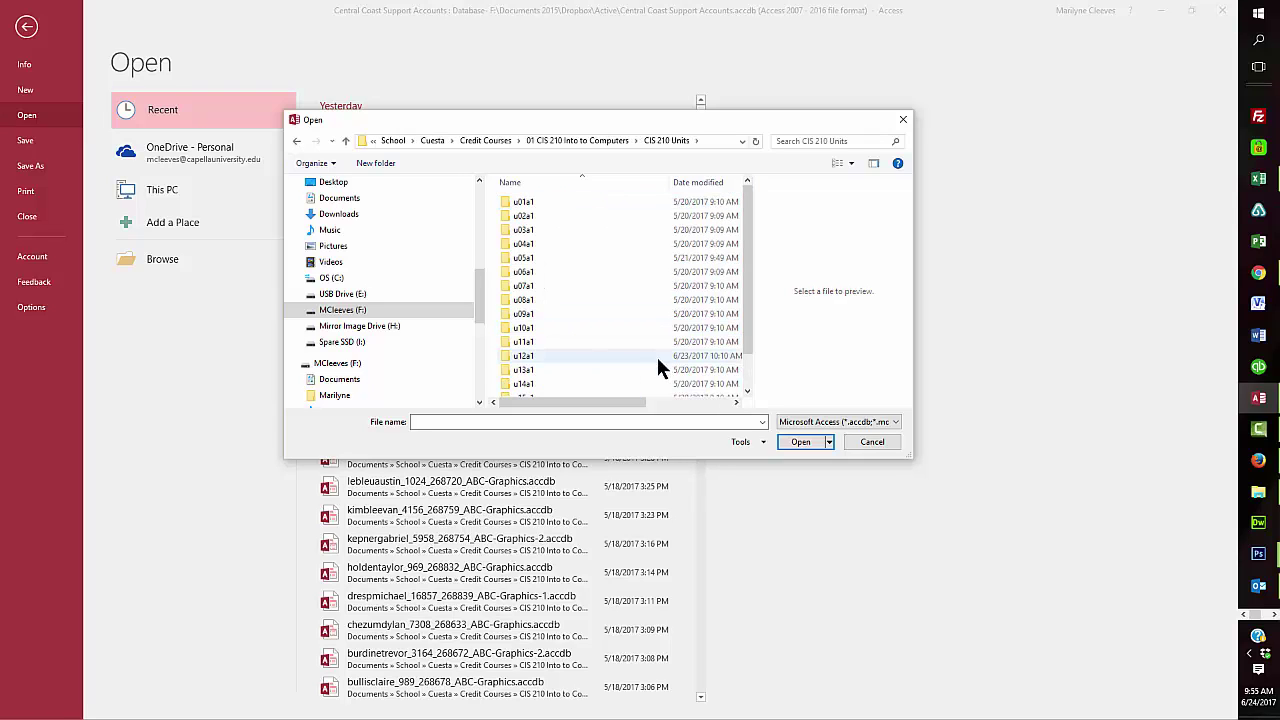
Step: Open the PrattLast Associates.accdb database from the u13a1 AC Student Files folder inside u13a1
{"action": "double_click", "coordinate": [534, 370]}
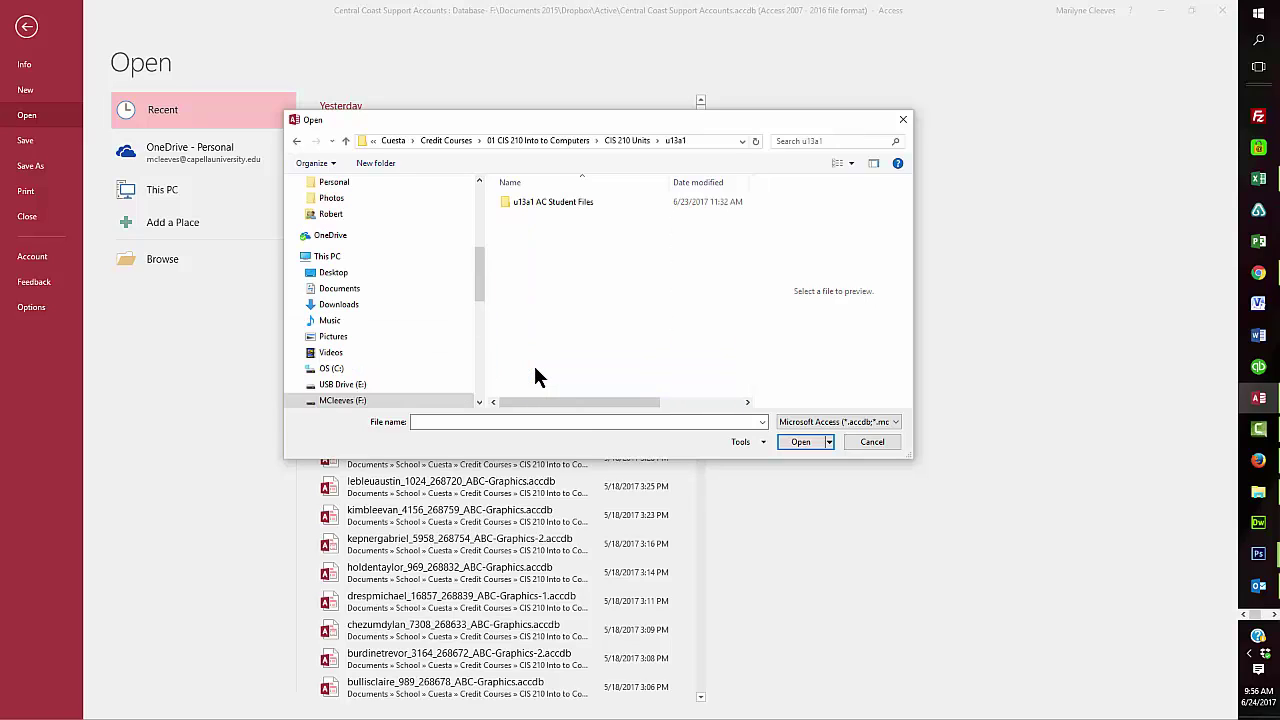
{"action": "double_click", "coordinate": [546, 200]}
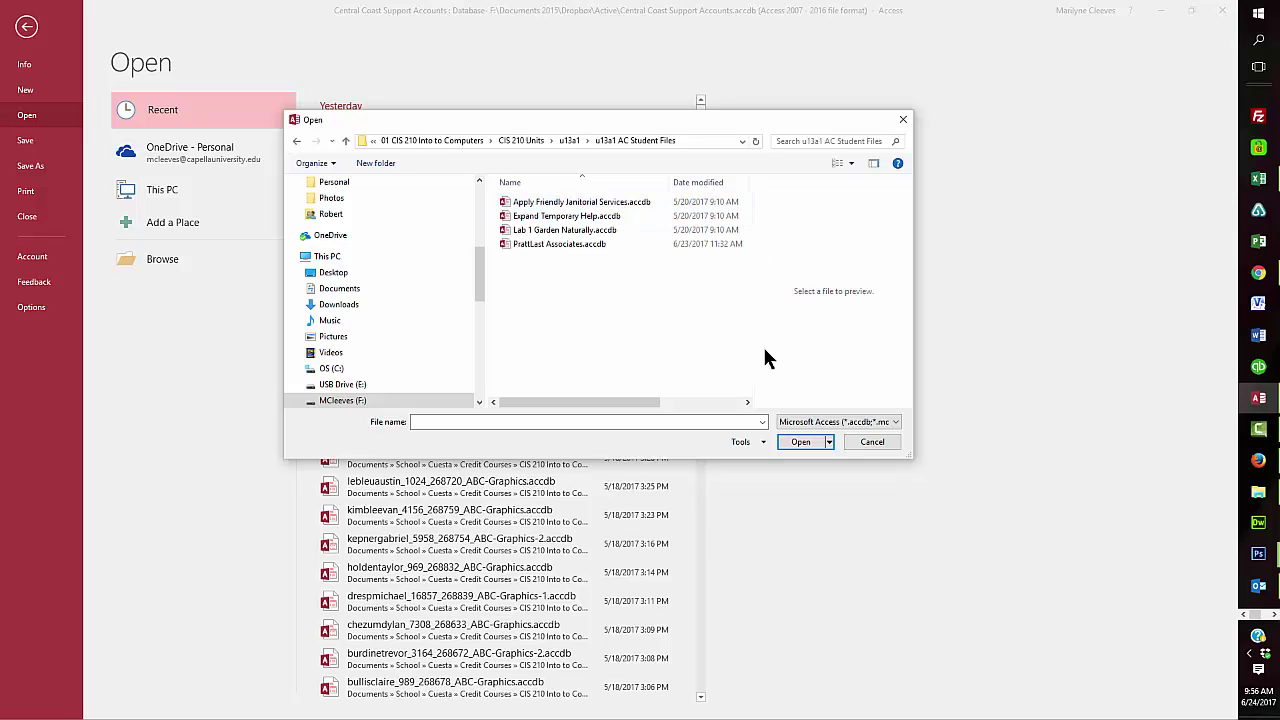
{"action": "left_click", "coordinate": [578, 244]}
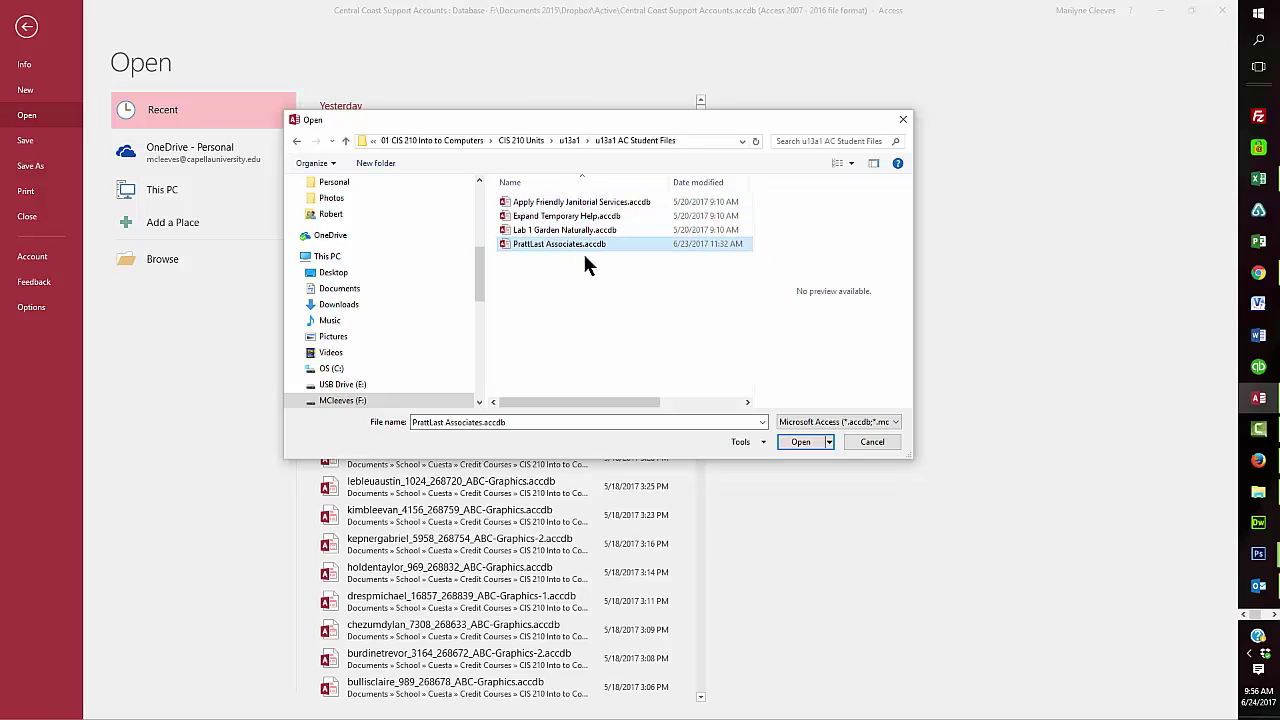
{"action": "left_click", "coordinate": [797, 443]}
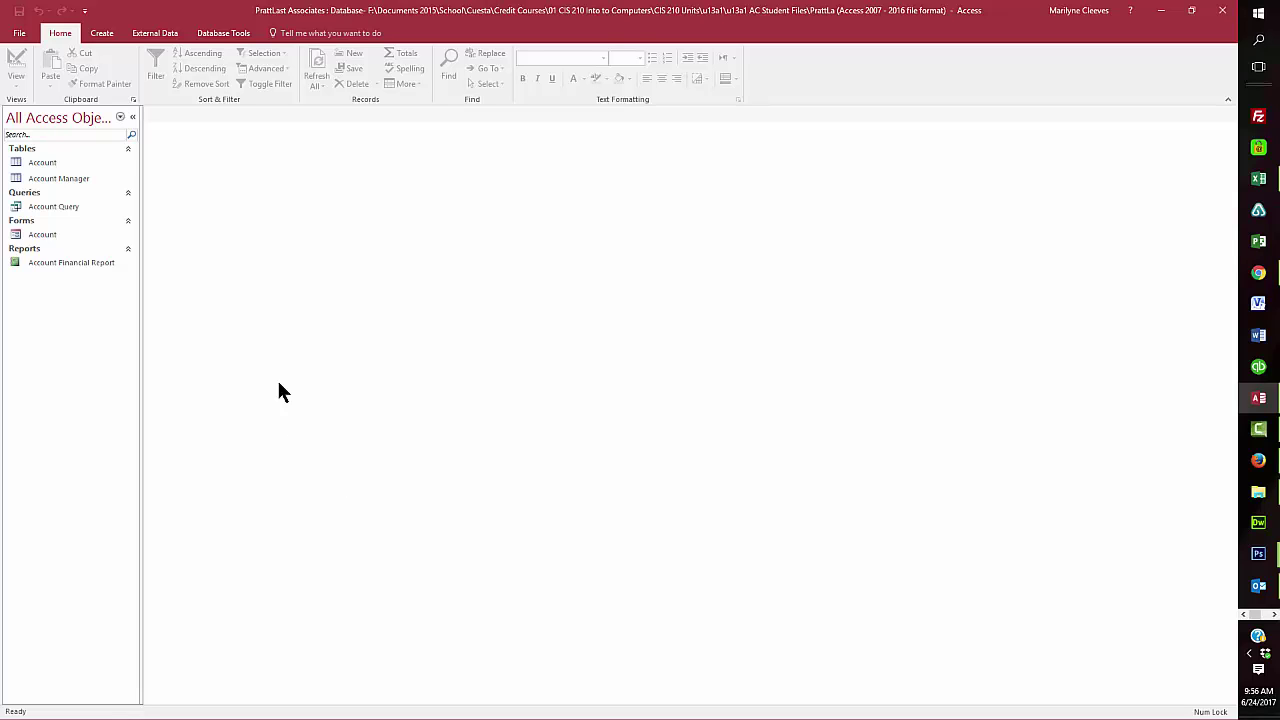
Step: Start saving a copy of the database in Access Database format and choose the u14a1 folder under CIS 210 Units as its location
{"action": "left_click", "coordinate": [19, 33]}
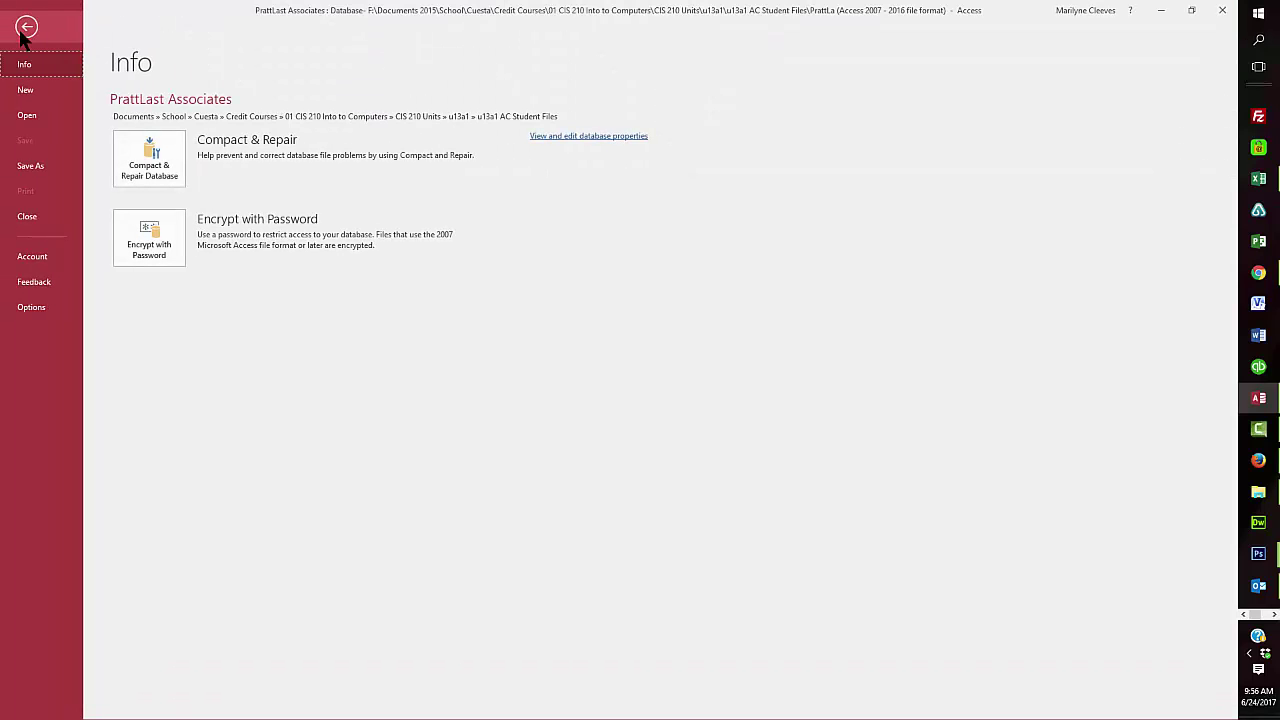
{"action": "left_click", "coordinate": [32, 166]}
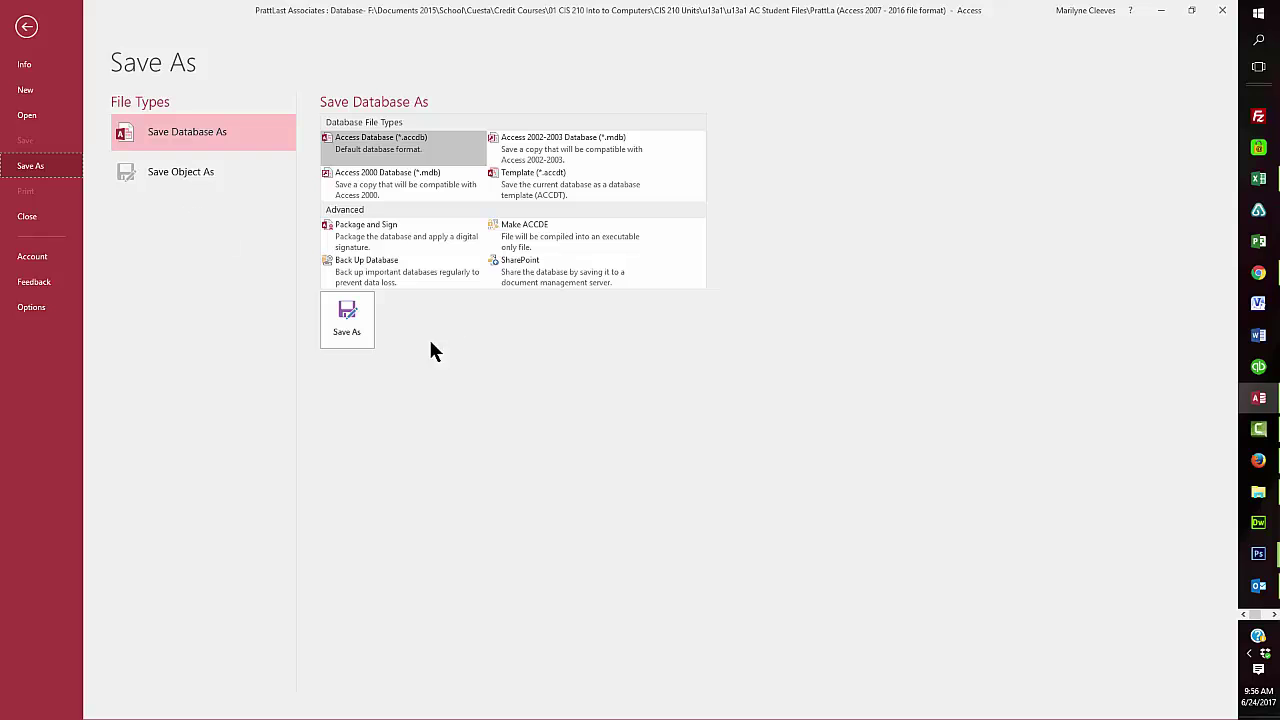
{"action": "left_click", "coordinate": [354, 318]}
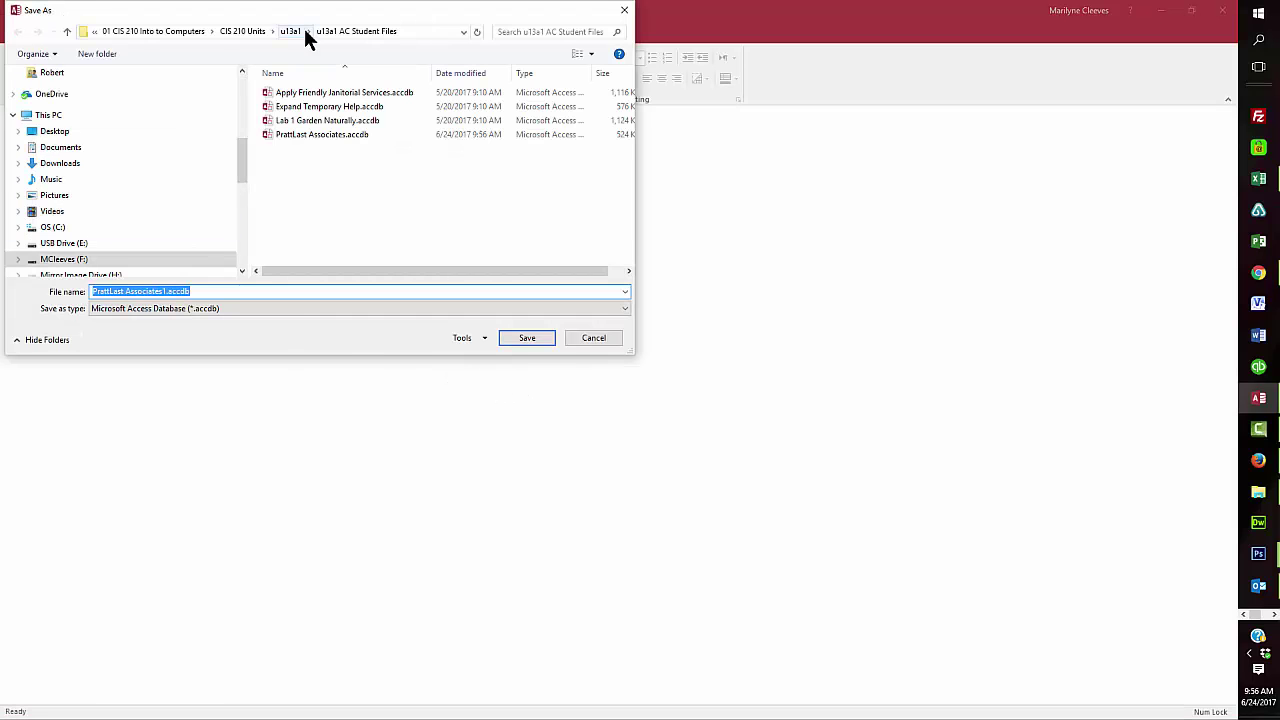
{"action": "left_click", "coordinate": [288, 31]}
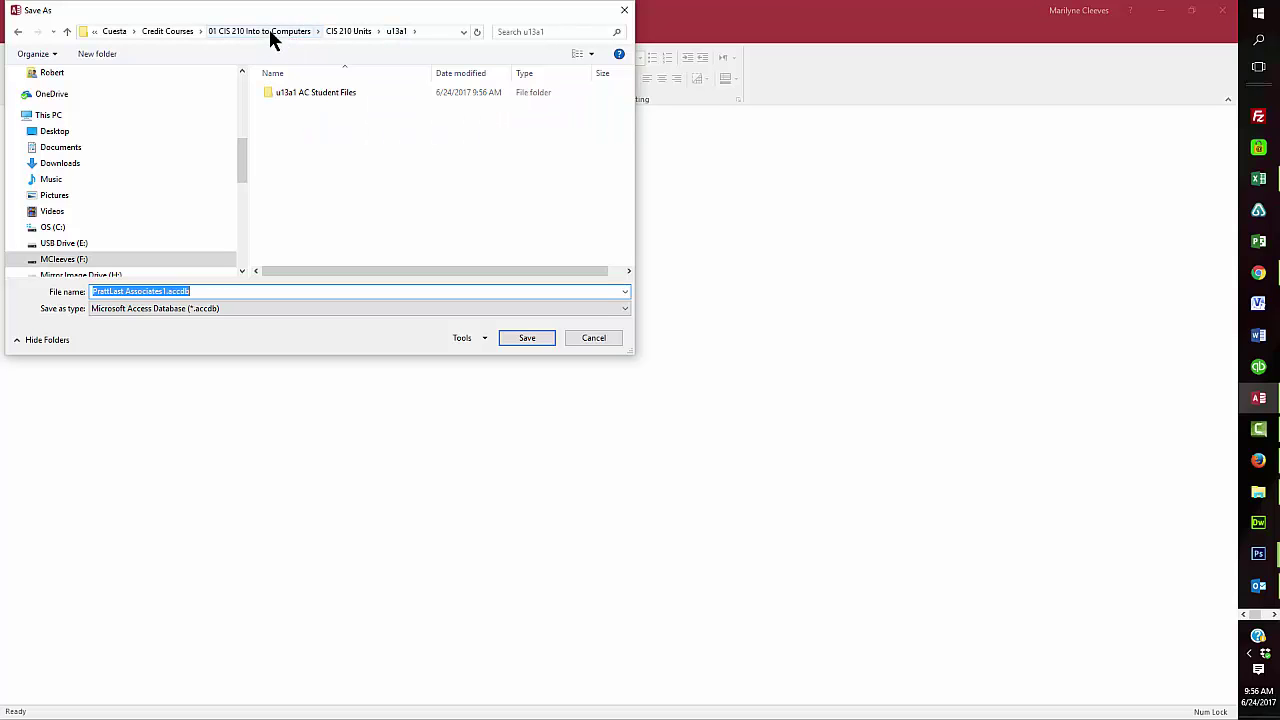
{"action": "left_click", "coordinate": [347, 31]}
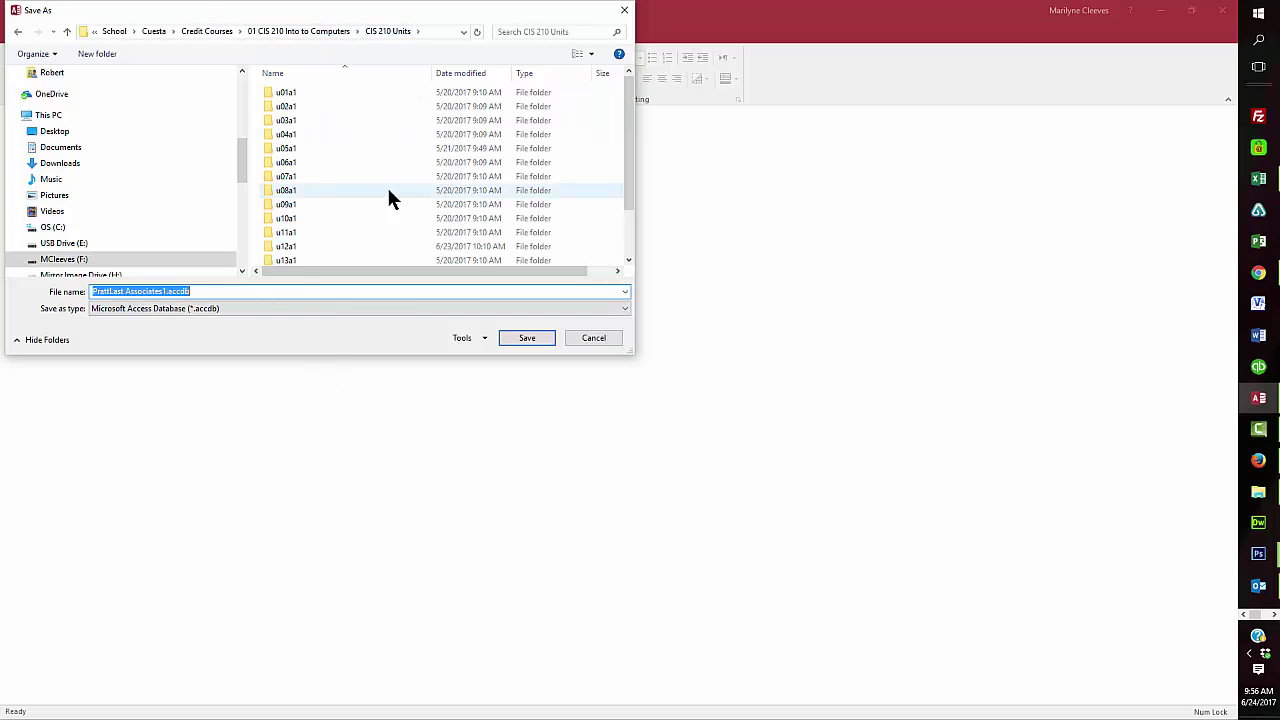
{"action": "scroll", "coordinate": [392, 198], "scroll_direction": "down", "scroll_amount": 2}
{"action": "double_click", "coordinate": [298, 212]}
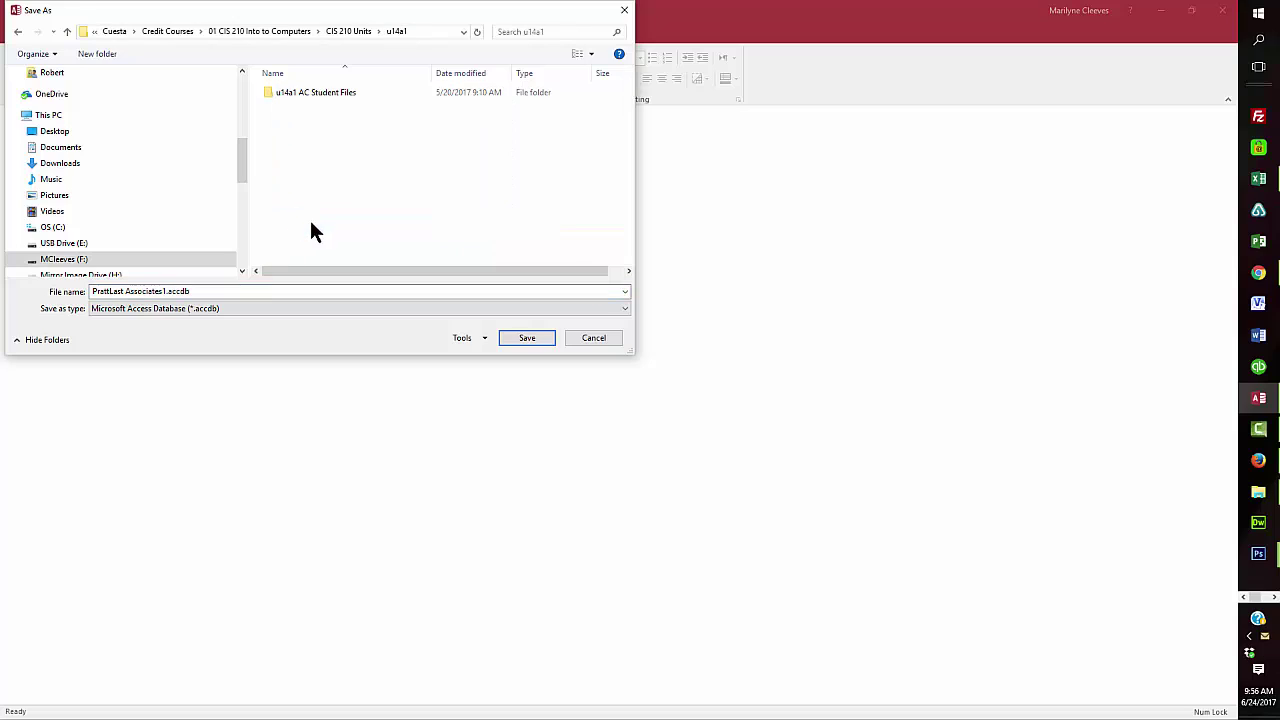
Step: Save the copy under the file name PrattLast Associates.accdb and enable its blocked active content
{"action": "left_click", "coordinate": [207, 292]}
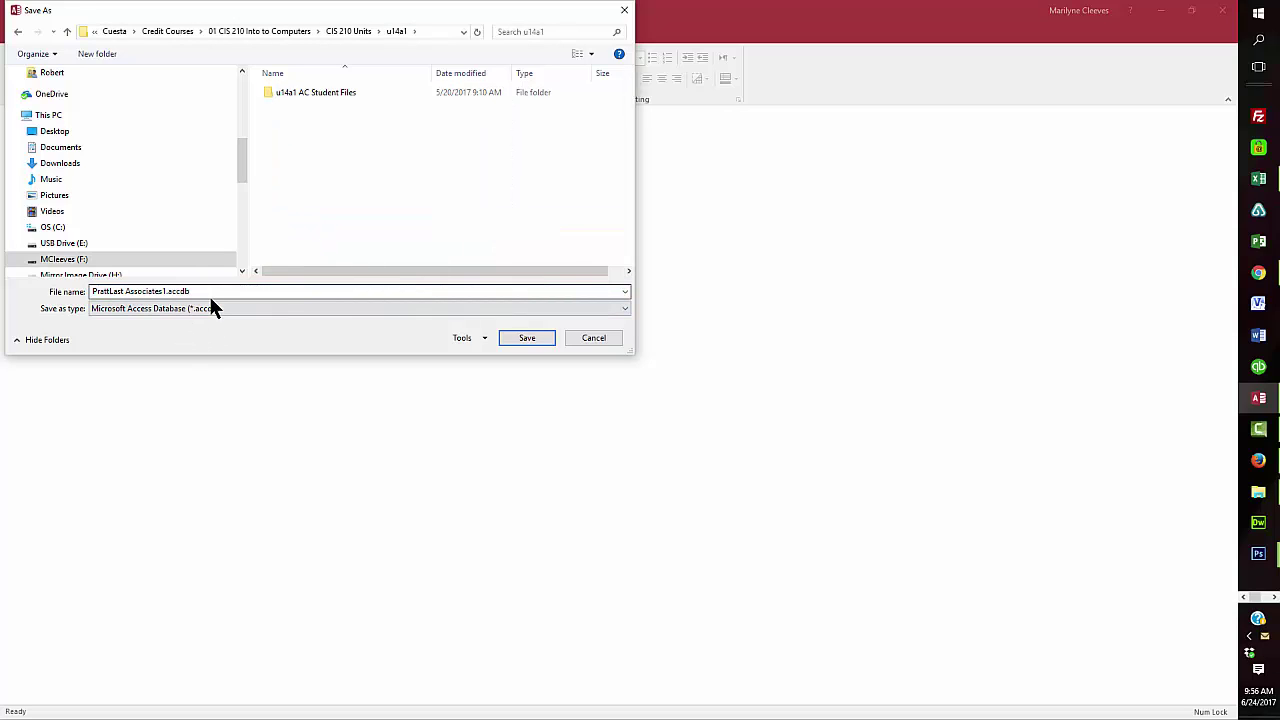
{"action": "double_click", "coordinate": [166, 291]}
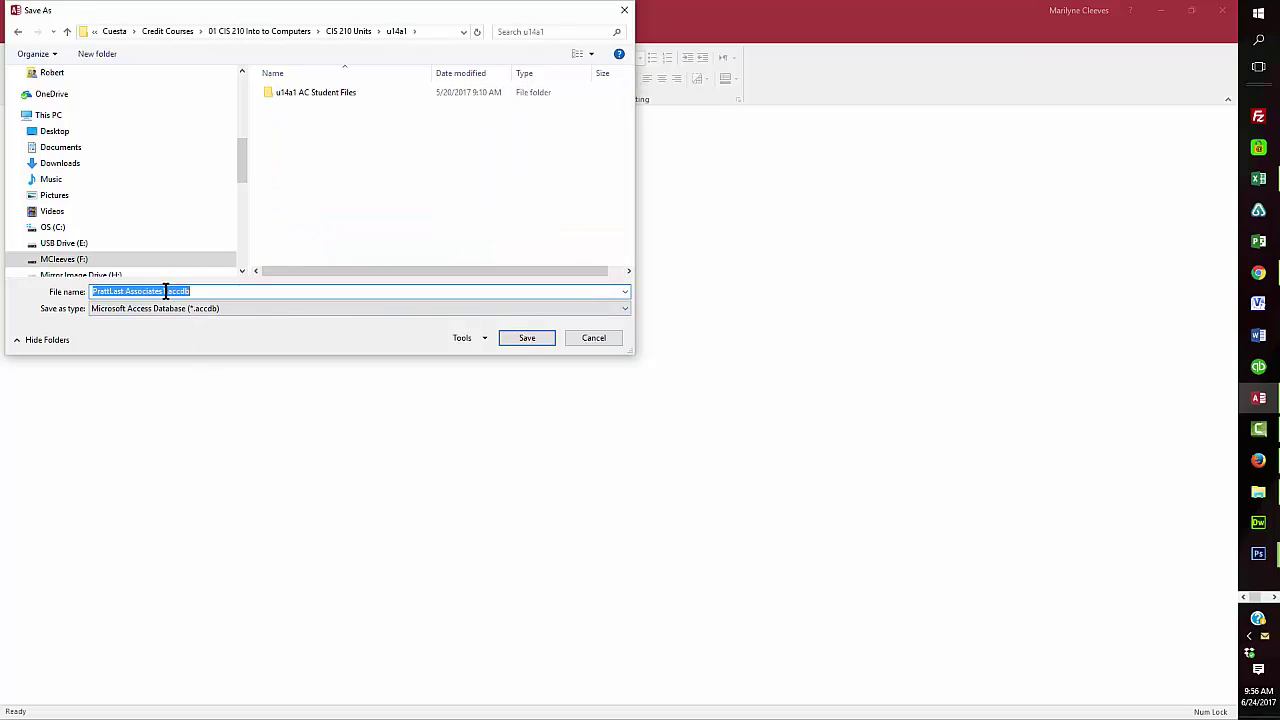
{"action": "left_click", "coordinate": [166, 291]}
{"action": "key", "text": "BackSpace"}
{"action": "left_click", "coordinate": [532, 338]}
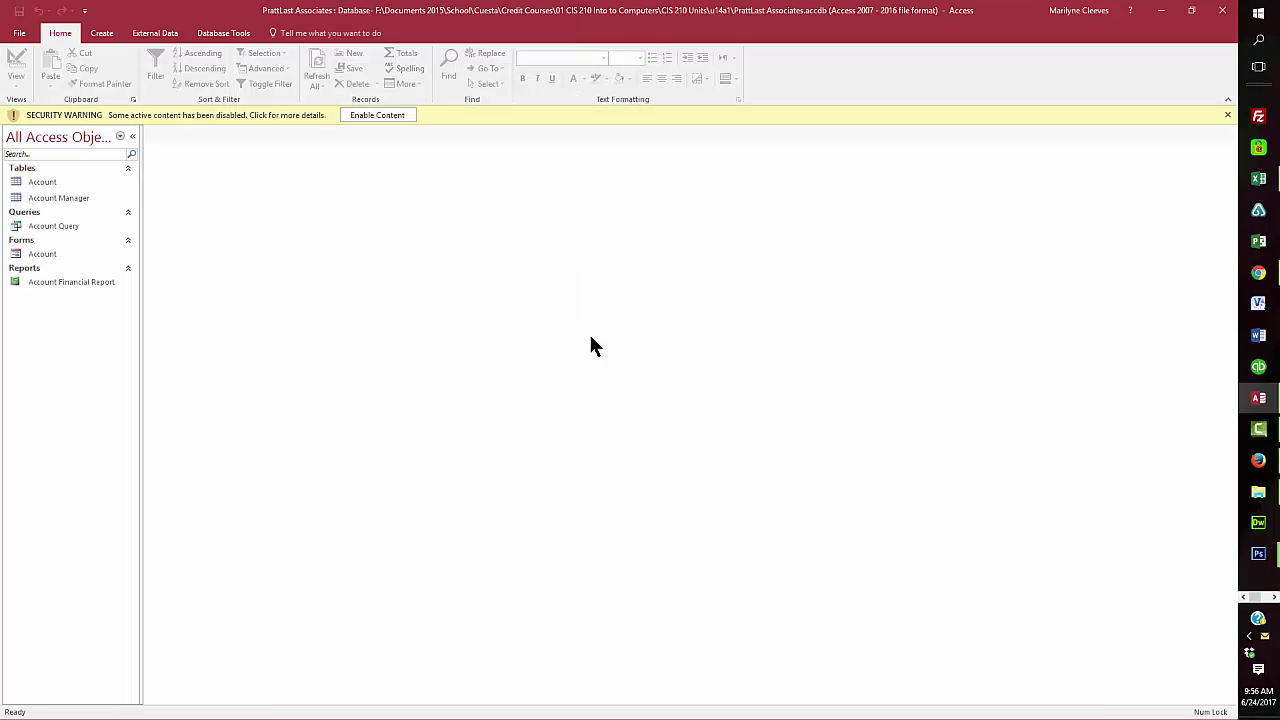
{"action": "left_click", "coordinate": [370, 116]}
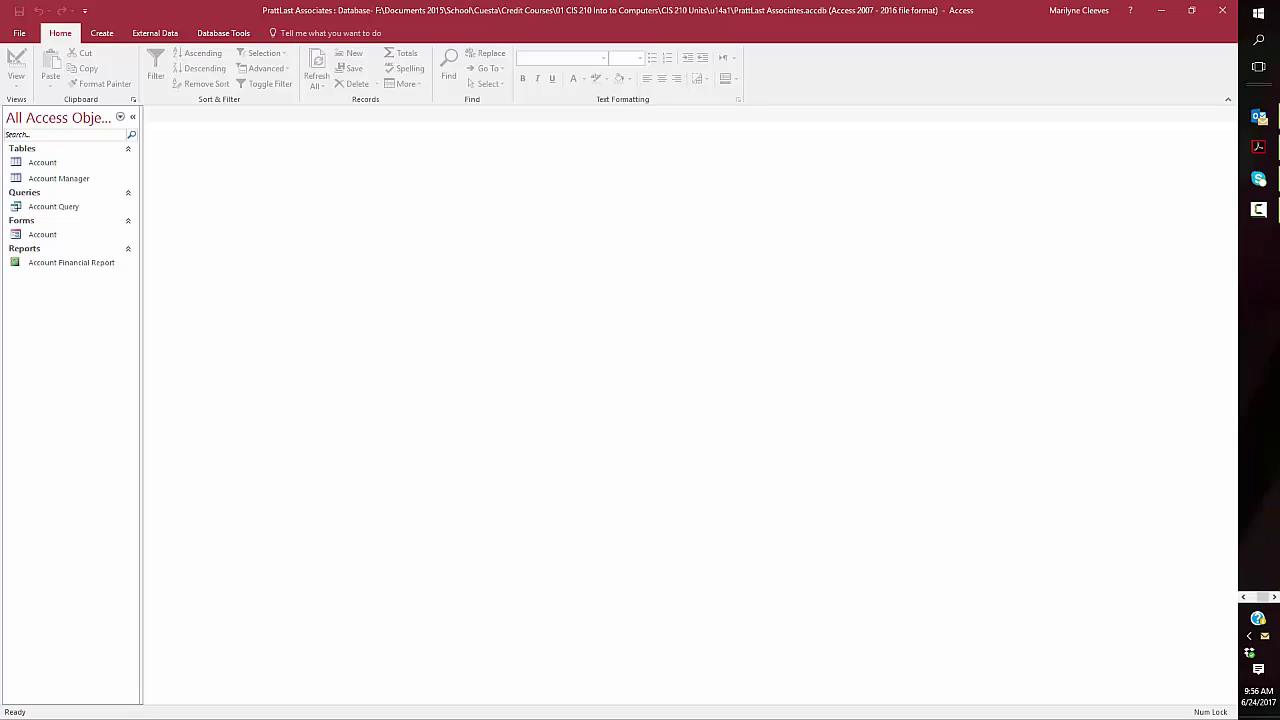
Step: Create a query in Query Design with the Account table and enlarge its field list until all fields show
{"action": "key", "text": "alt+c"}
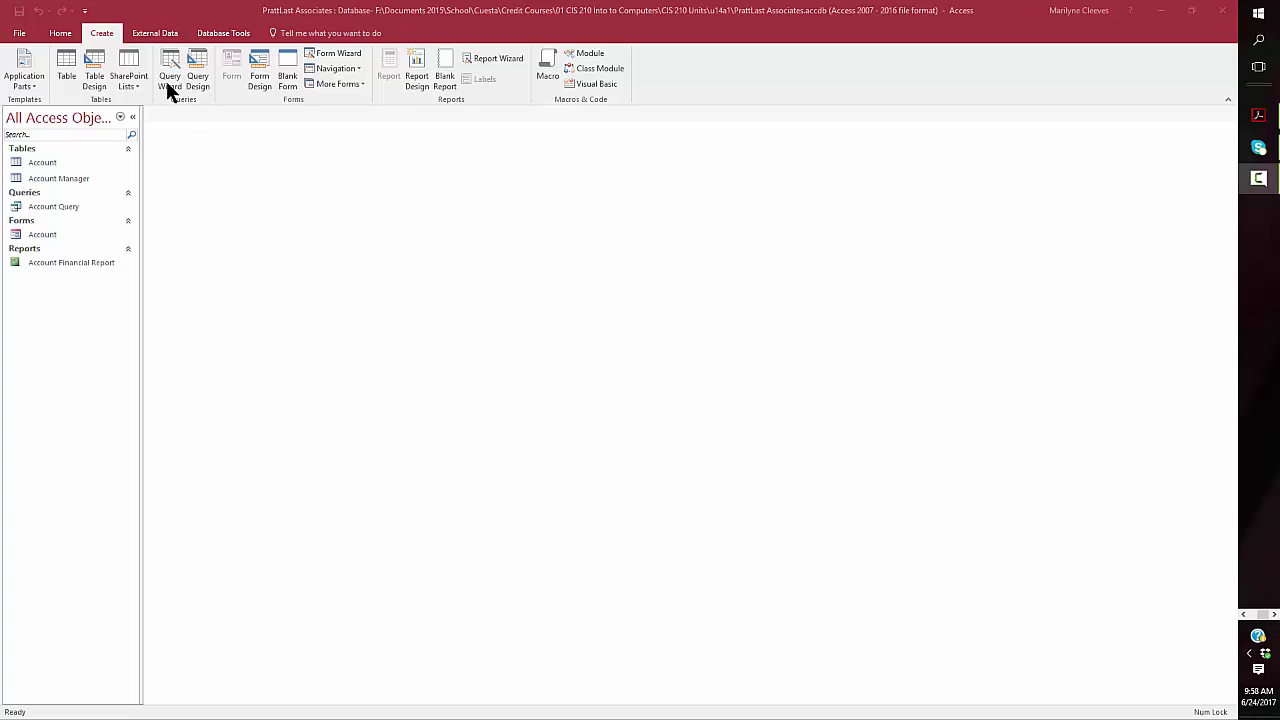
{"action": "left_click", "coordinate": [195, 82]}
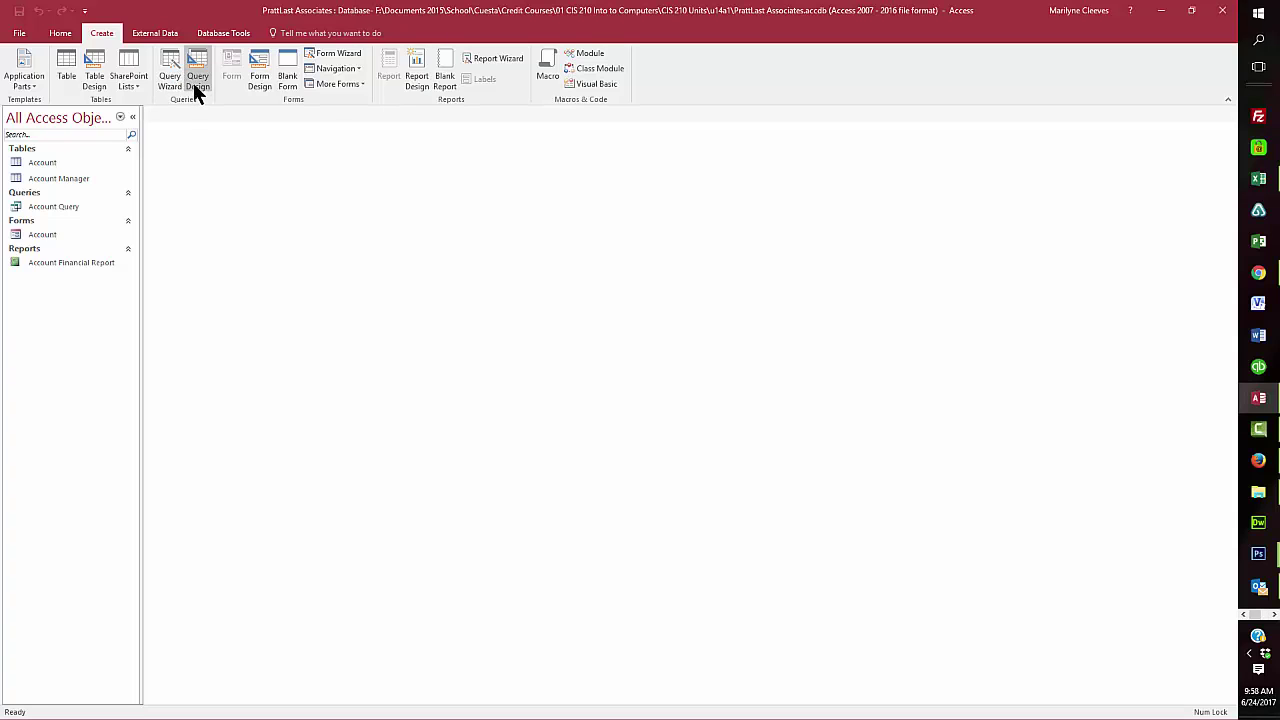
{"action": "left_click", "coordinate": [193, 82]}
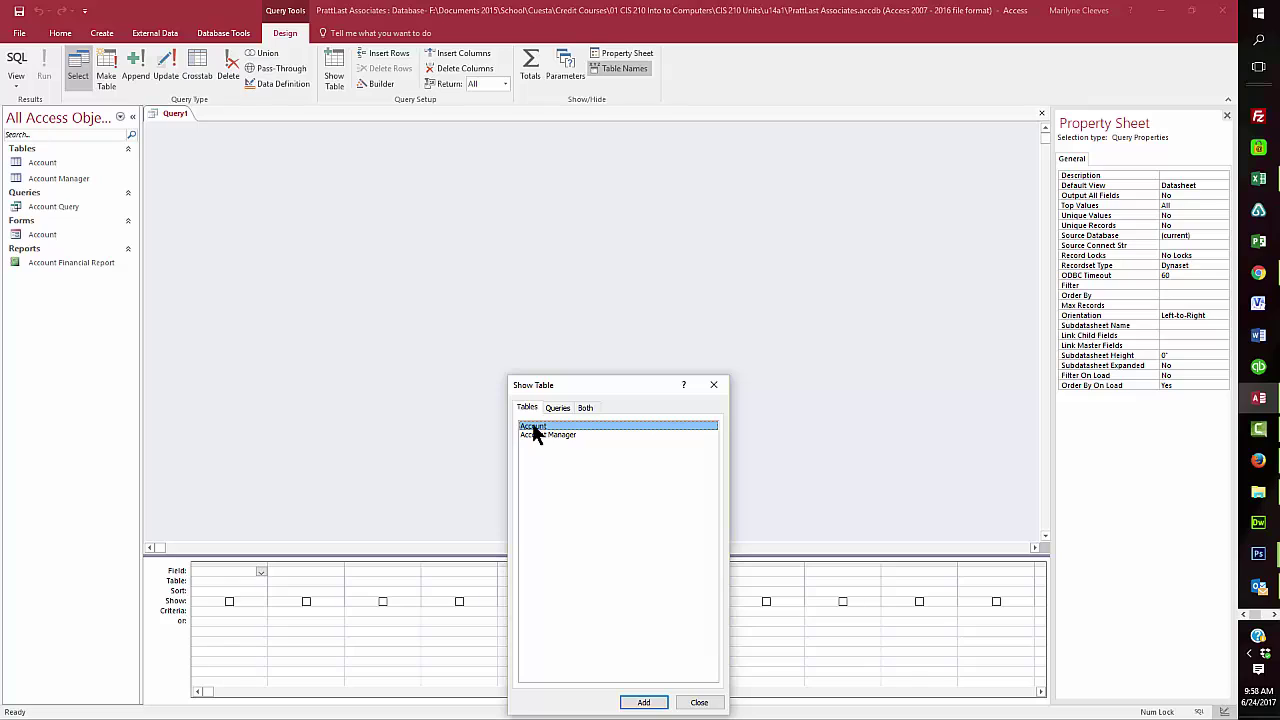
{"action": "left_click", "coordinate": [643, 702]}
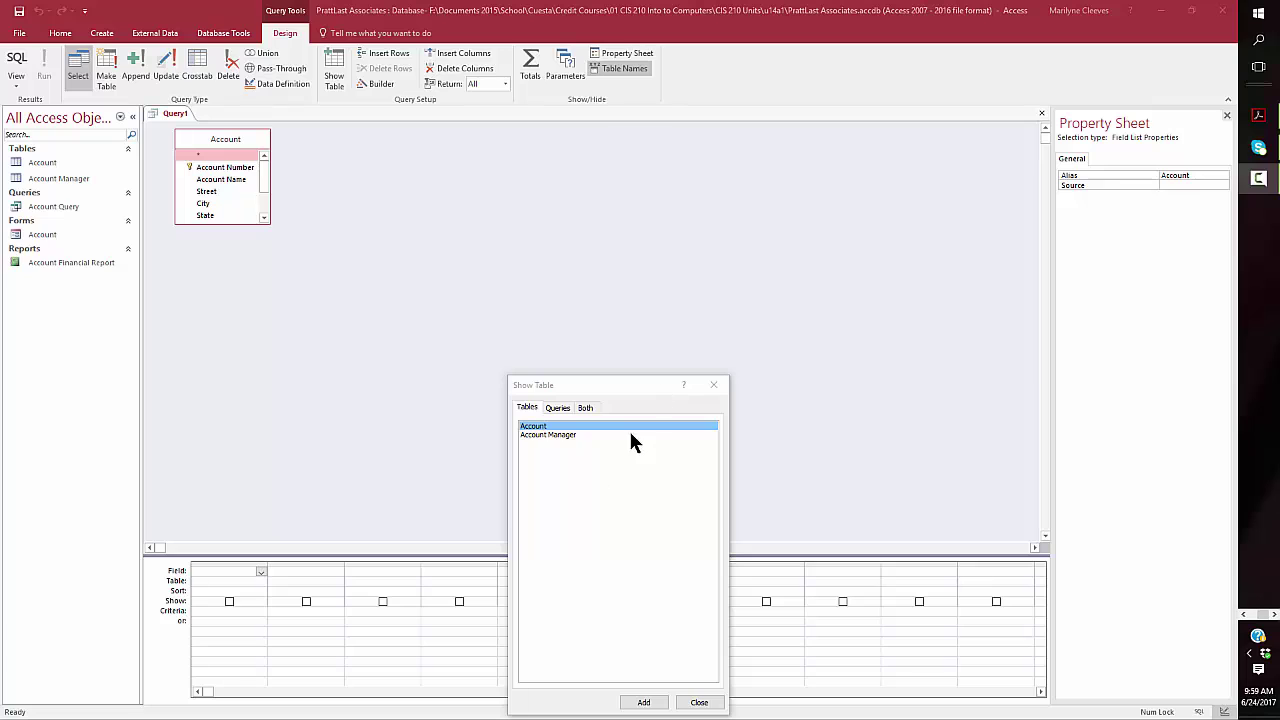
{"action": "left_click", "coordinate": [699, 702]}
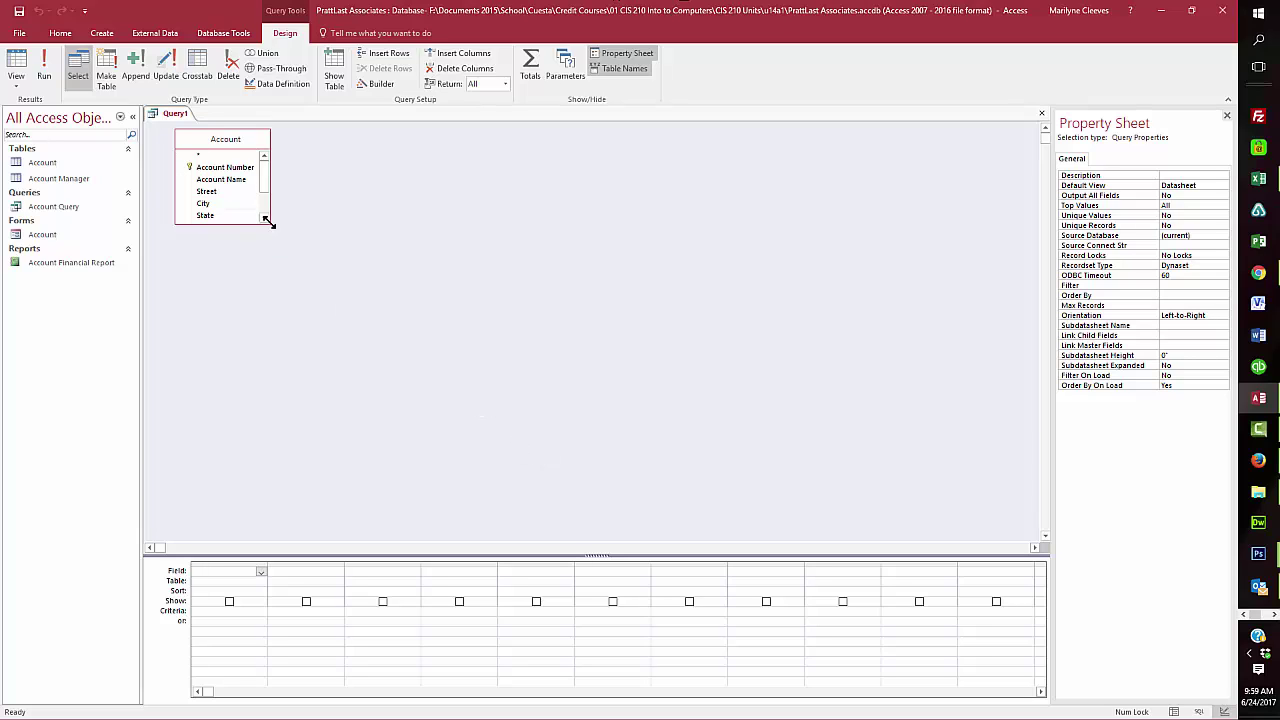
{"action": "left_click_drag", "start_coordinate": [268, 224], "coordinate": [341, 311]}
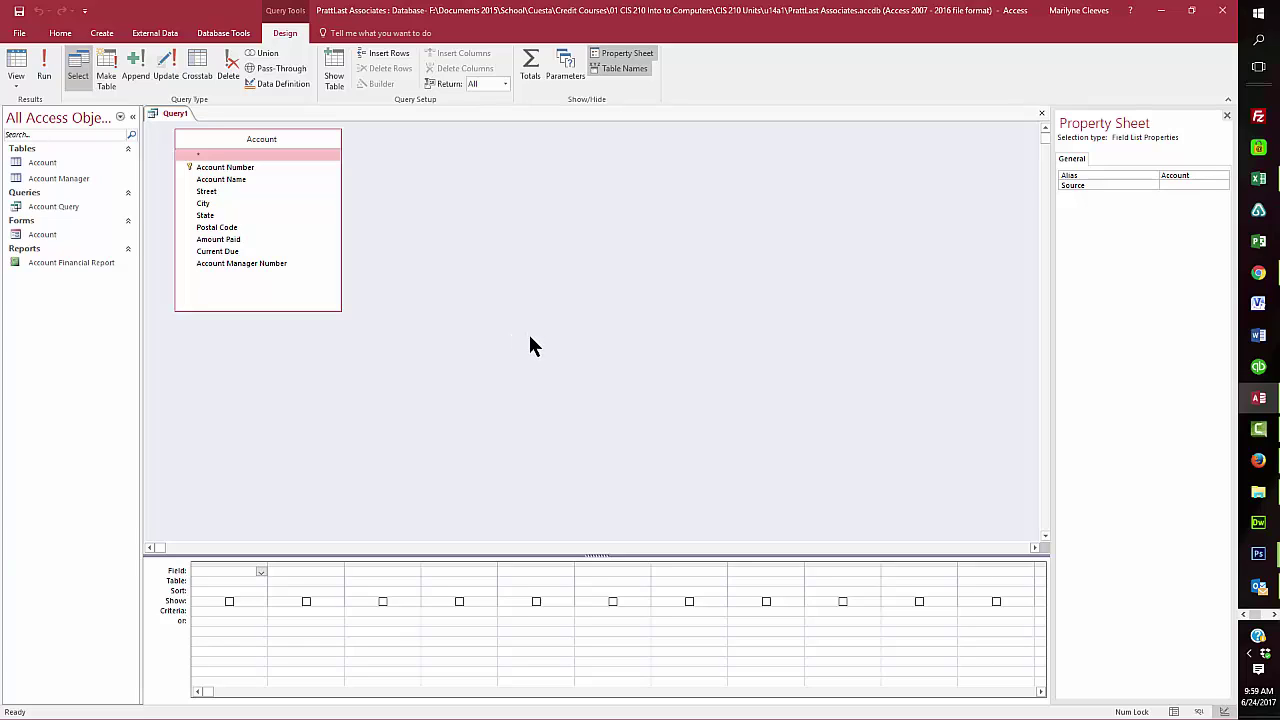
{"action": "left_click", "coordinate": [233, 168]}
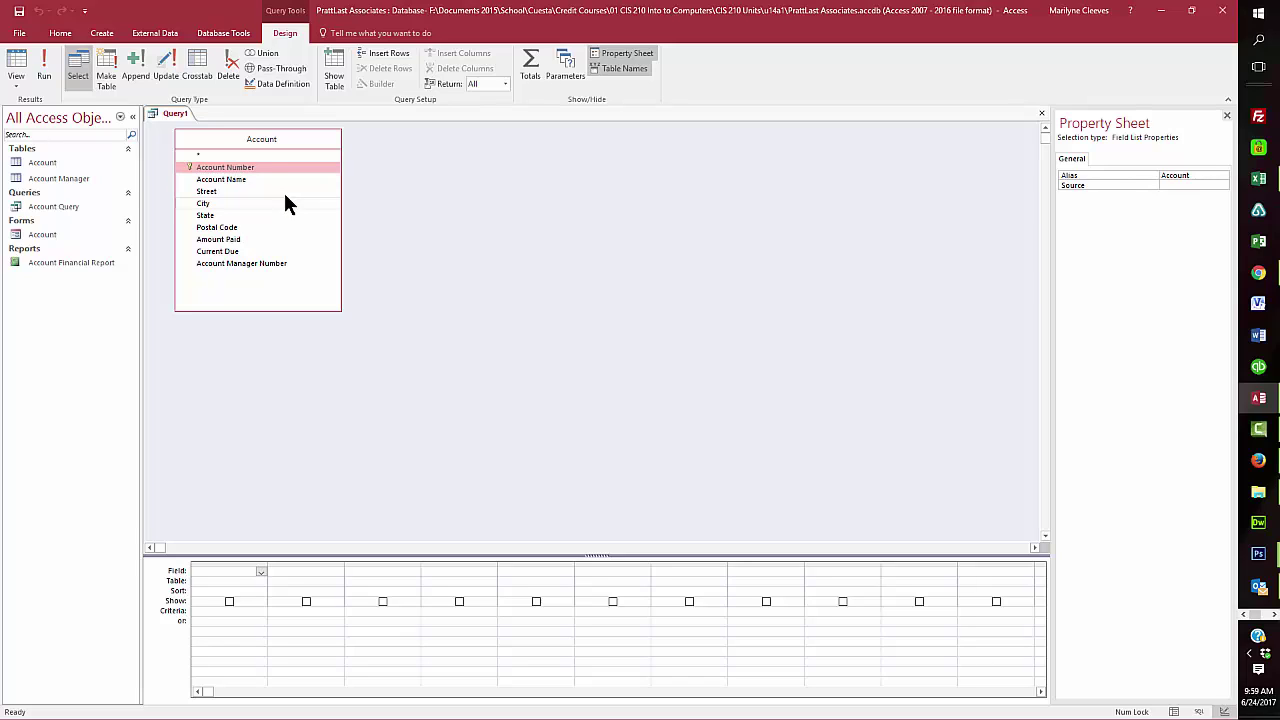
{"action": "left_click", "coordinate": [234, 180], "text": "shift"}
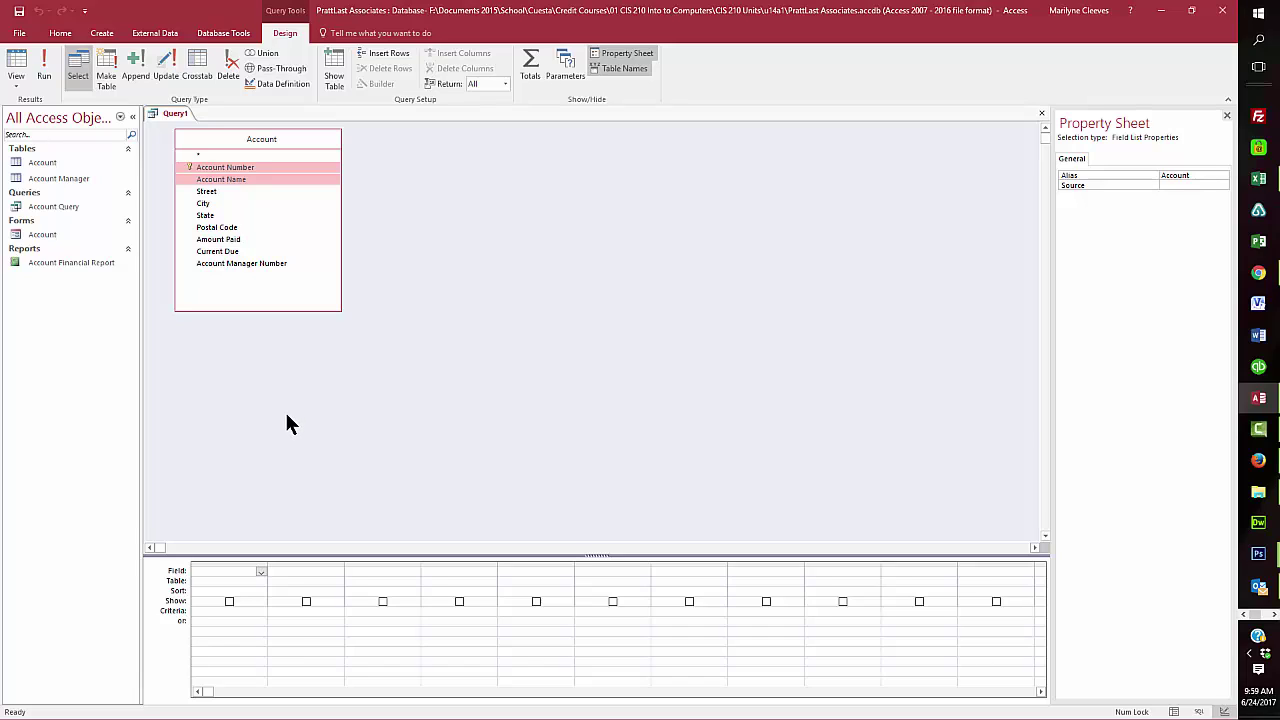
{"action": "left_click", "coordinate": [218, 240], "text": "ctrl"}
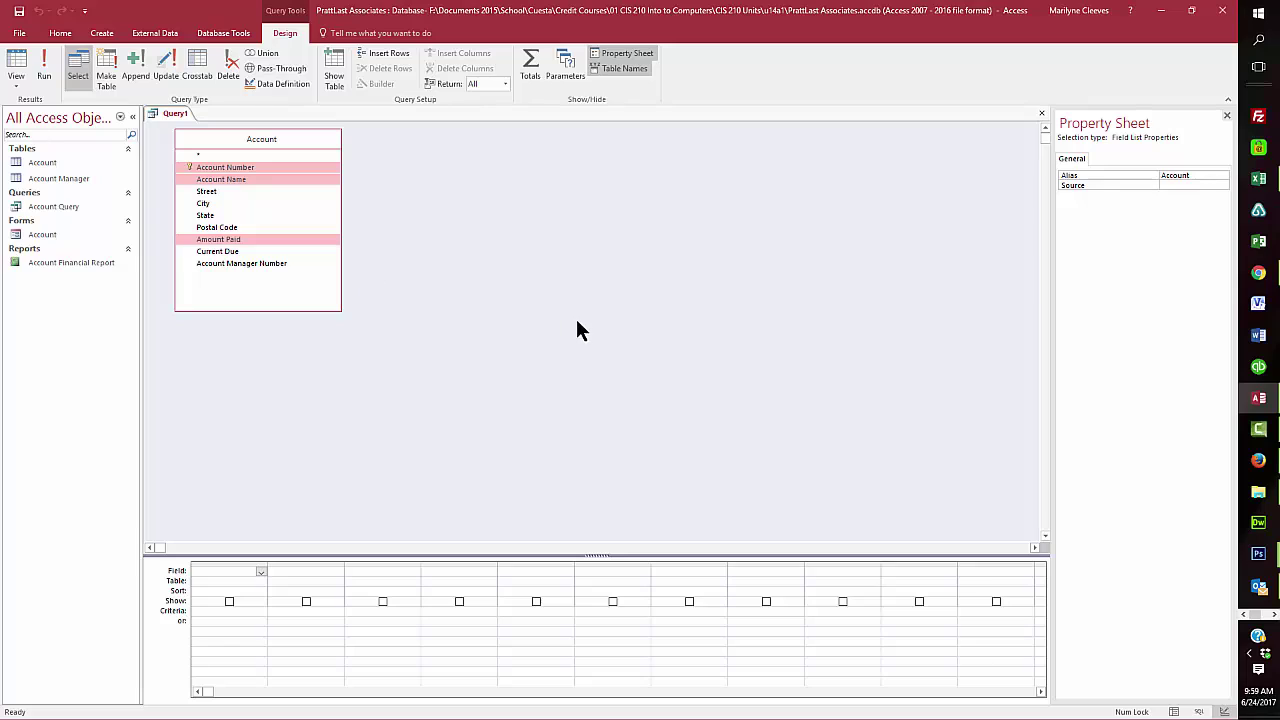
{"action": "left_click", "coordinate": [223, 252], "text": "ctrl"}
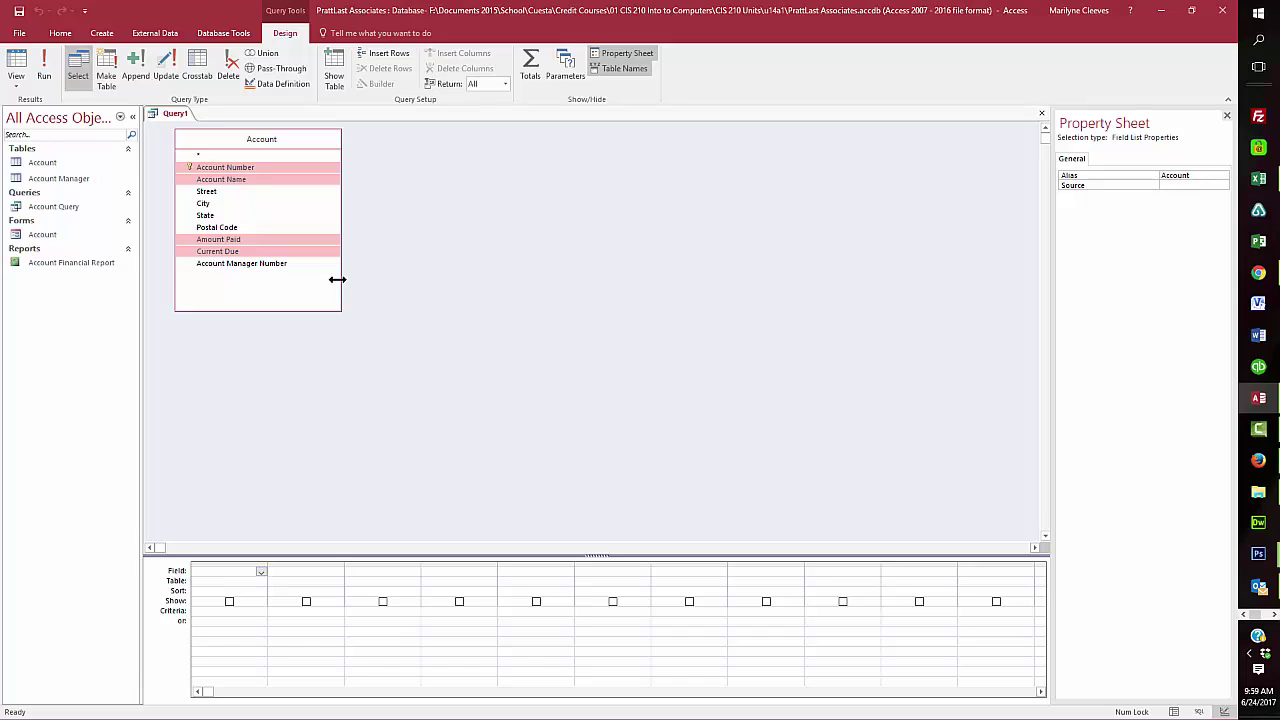
{"action": "left_click", "coordinate": [307, 251]}
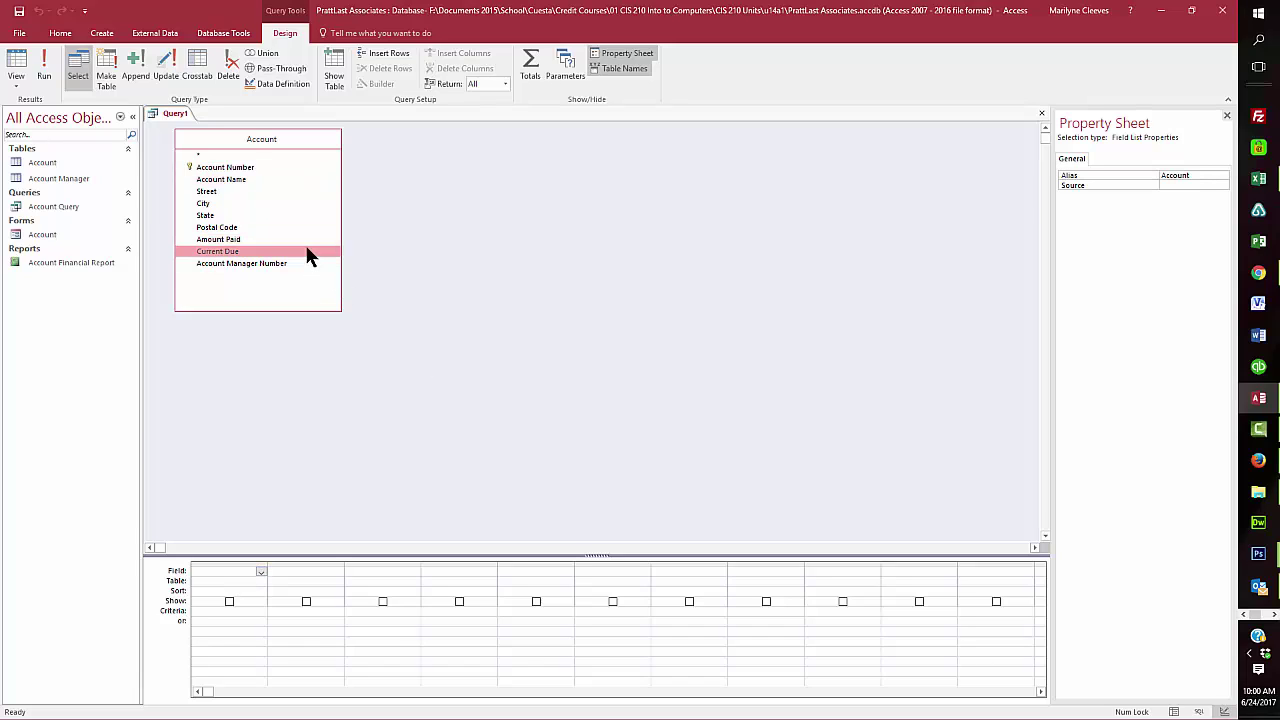
{"action": "left_click", "coordinate": [232, 170], "text": "ctrl"}
{"action": "left_click", "coordinate": [232, 180], "text": "ctrl"}
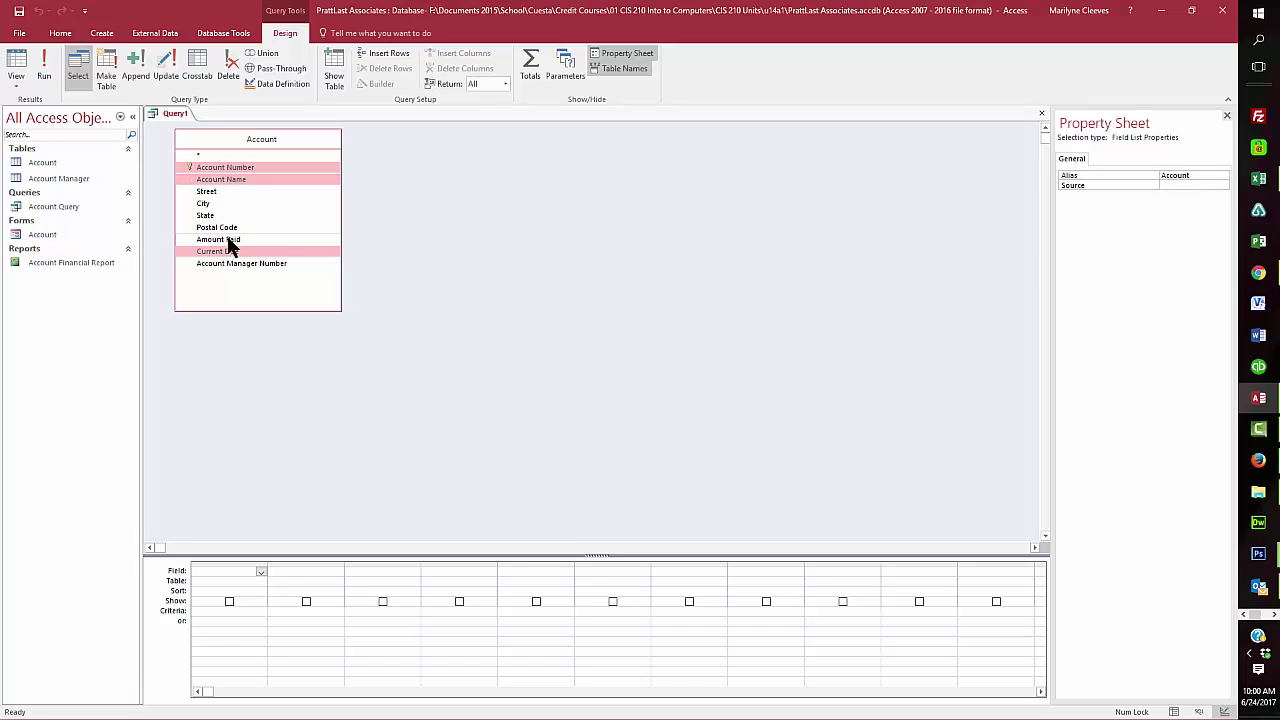
{"action": "left_click", "coordinate": [240, 240], "text": "ctrl"}
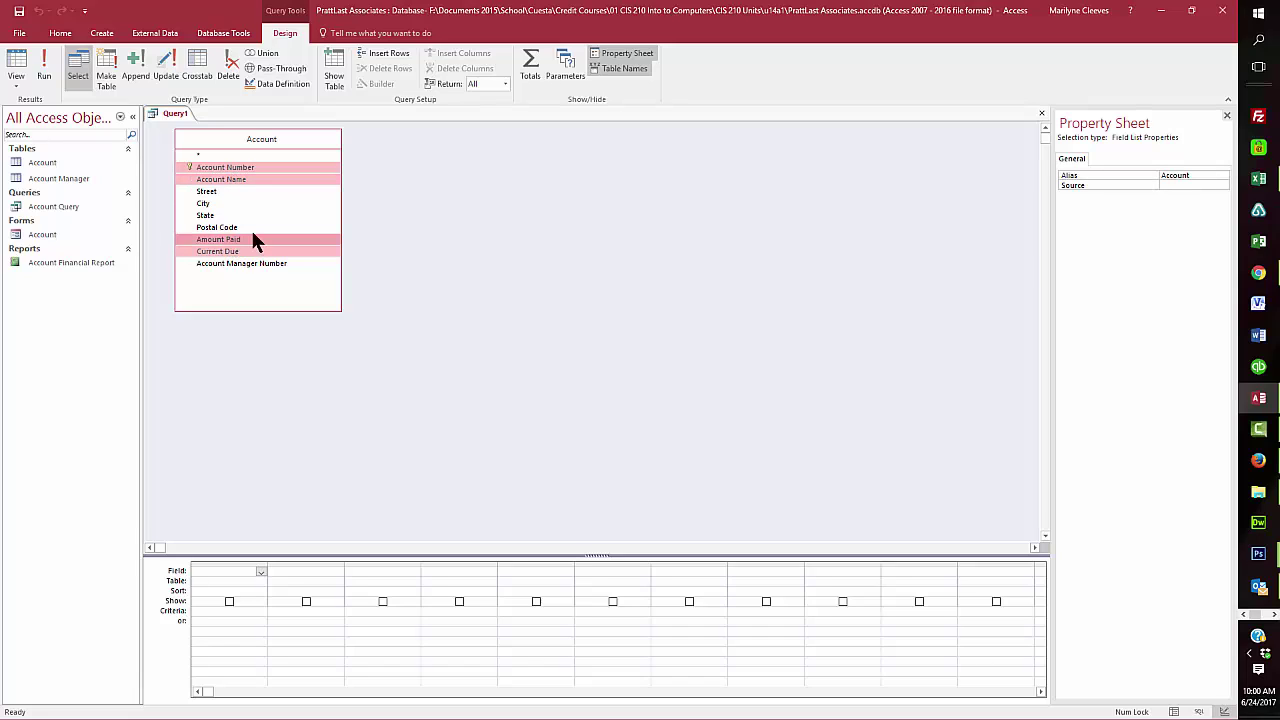
{"action": "left_click_drag", "start_coordinate": [287, 179], "coordinate": [281, 180]}
{"action": "left_click", "coordinate": [281, 181]}
{"action": "right_click", "coordinate": [282, 180]}
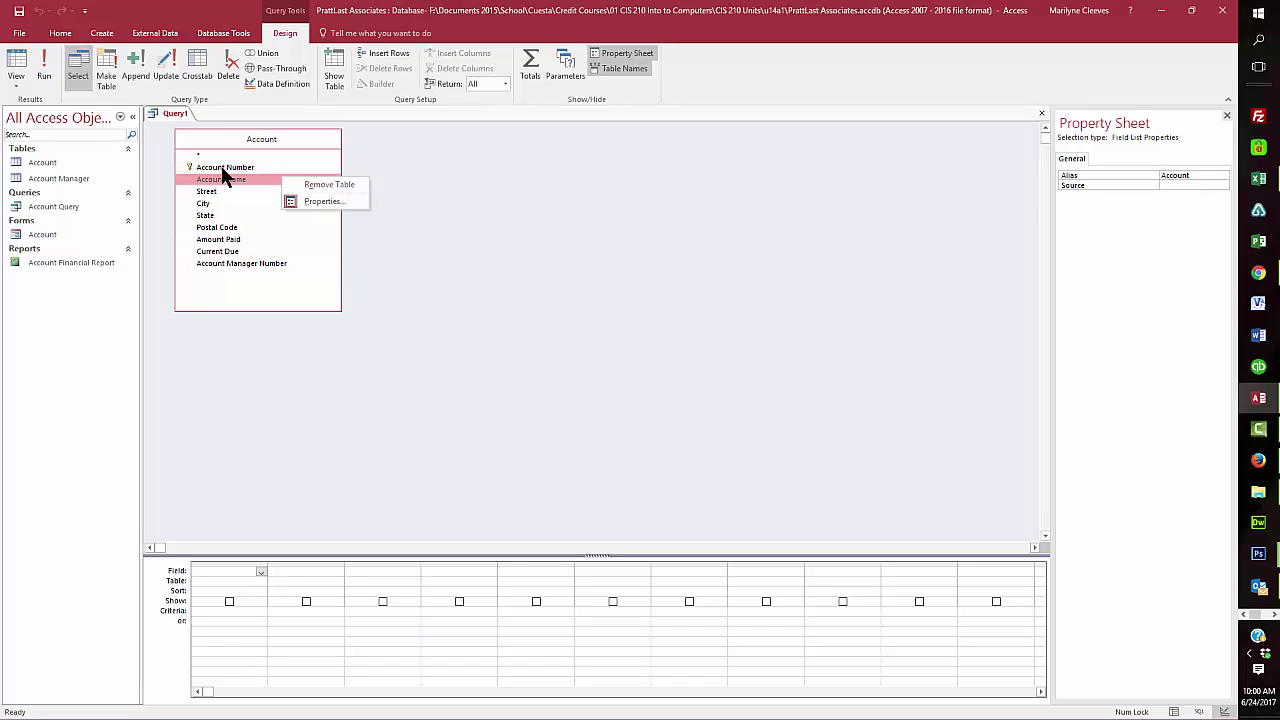
{"action": "left_click", "coordinate": [221, 166]}
{"action": "left_click", "coordinate": [220, 164]}
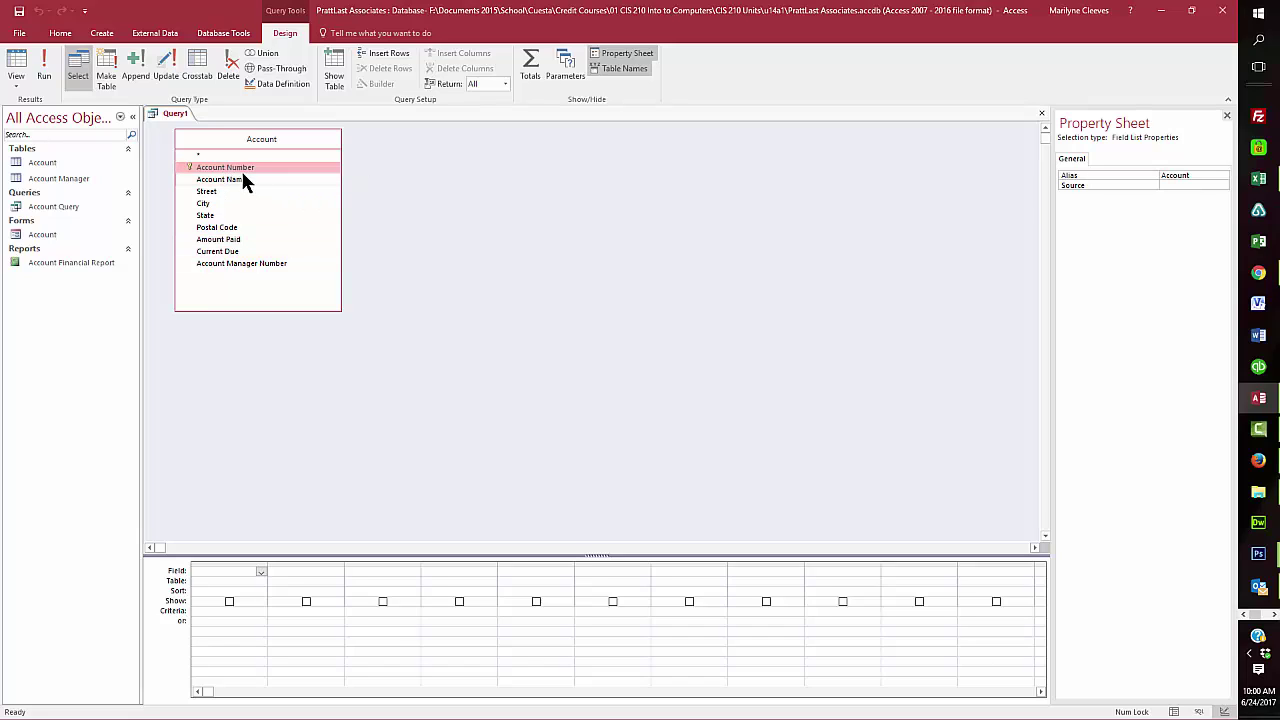
Step: Add the Account Number, Account Name, Amount Paid and Current Due fields to the query design grid
{"action": "double_click", "coordinate": [243, 167]}
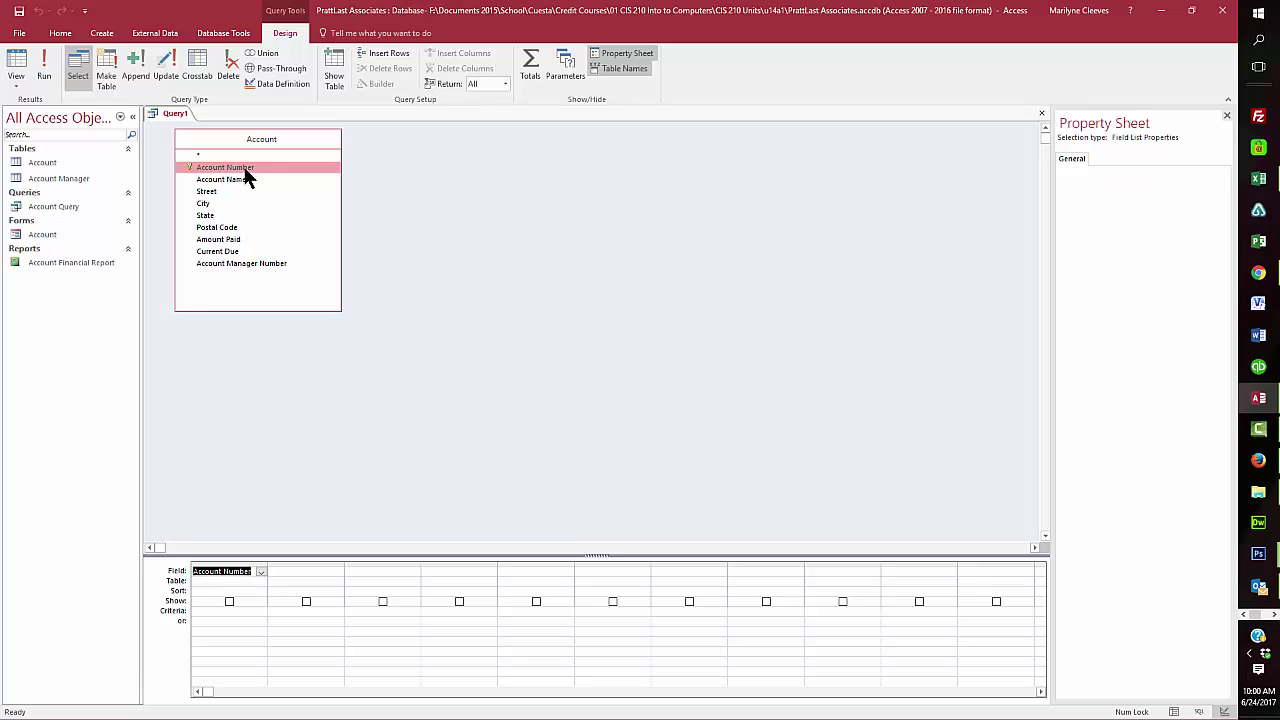
{"action": "double_click", "coordinate": [239, 182]}
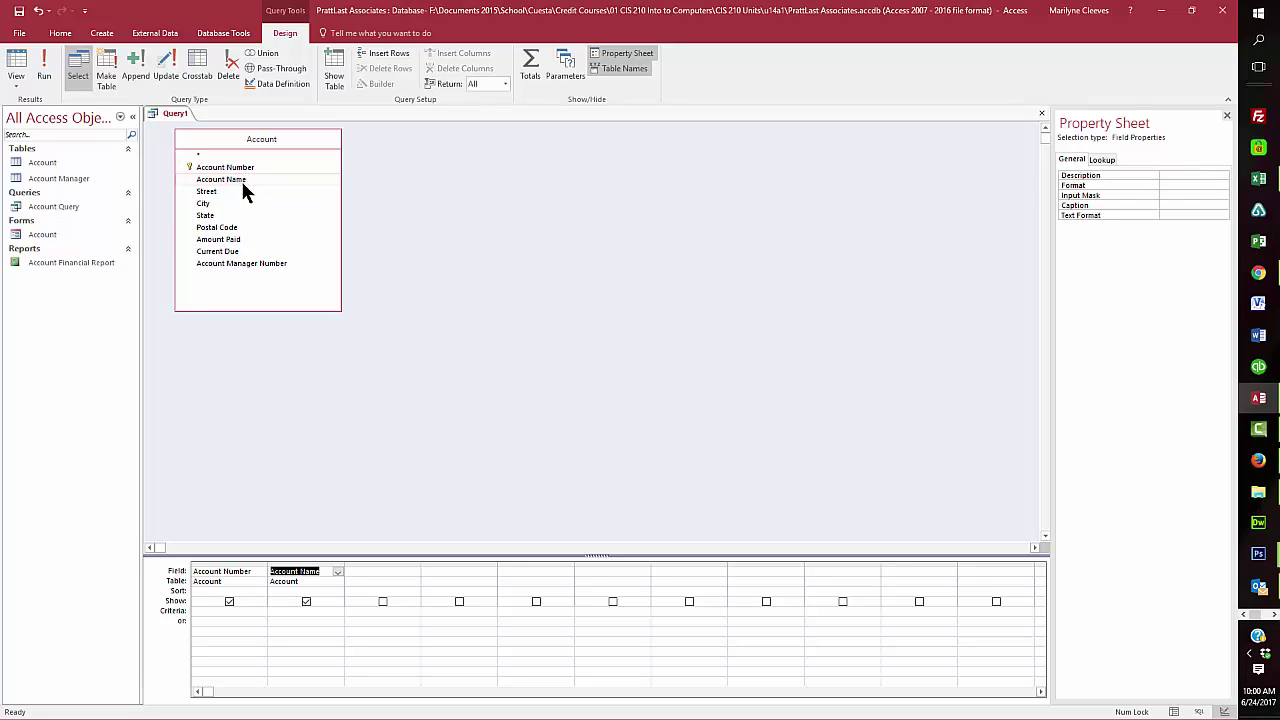
{"action": "double_click", "coordinate": [230, 241]}
{"action": "double_click", "coordinate": [224, 252]}
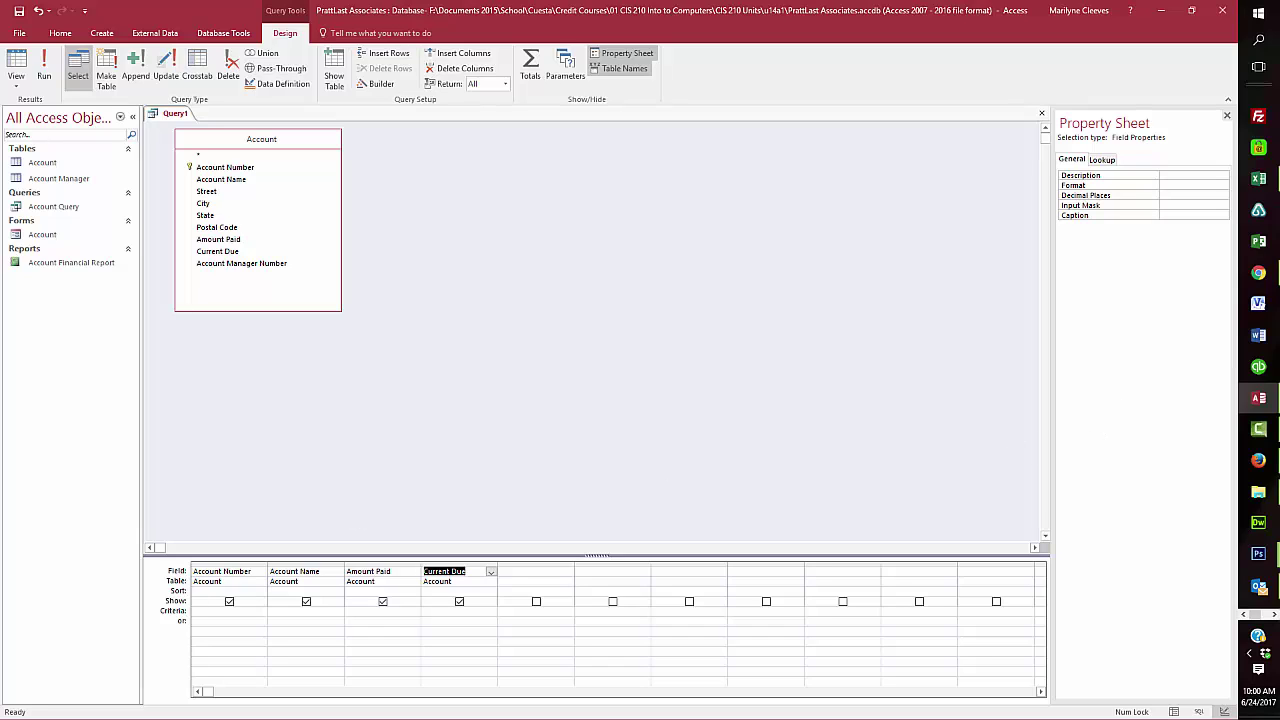
Step: Enter the wanted account's number as the criterion for the Account Number field and run the query
{"action": "left_click", "coordinate": [216, 611]}
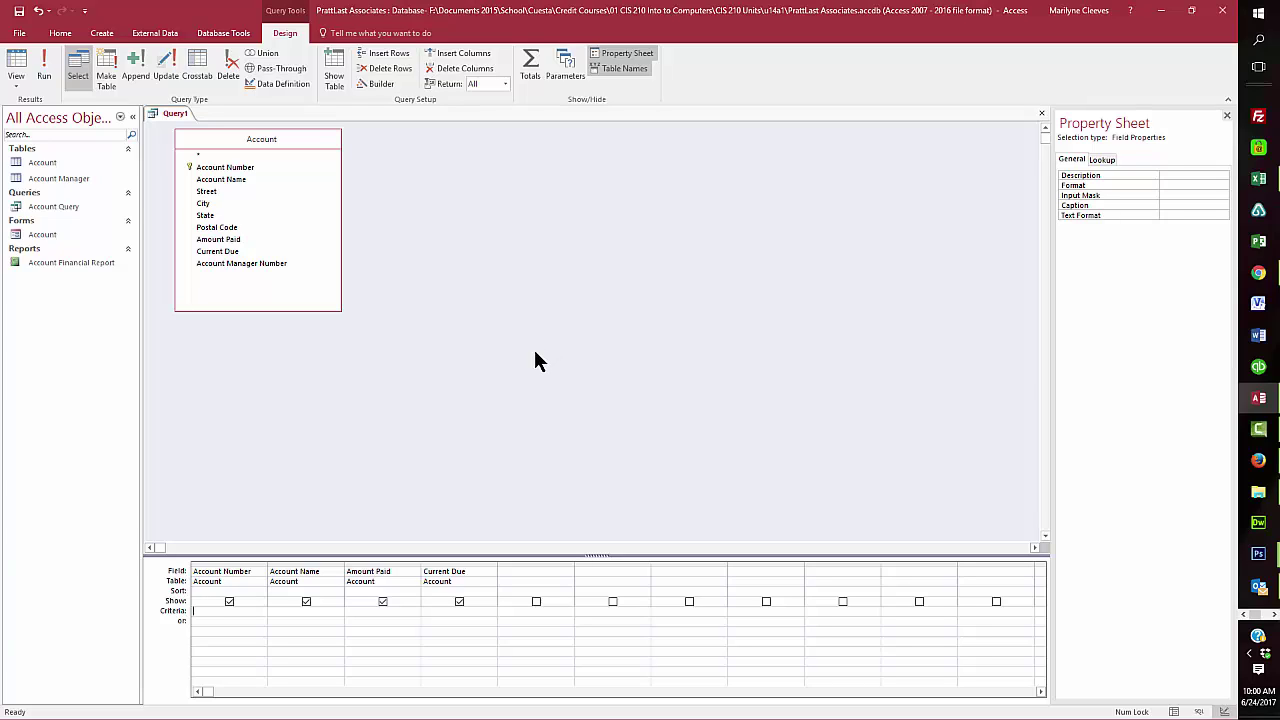
{"action": "type", "text": "JM323"}
{"action": "left_click", "coordinate": [47, 63]}
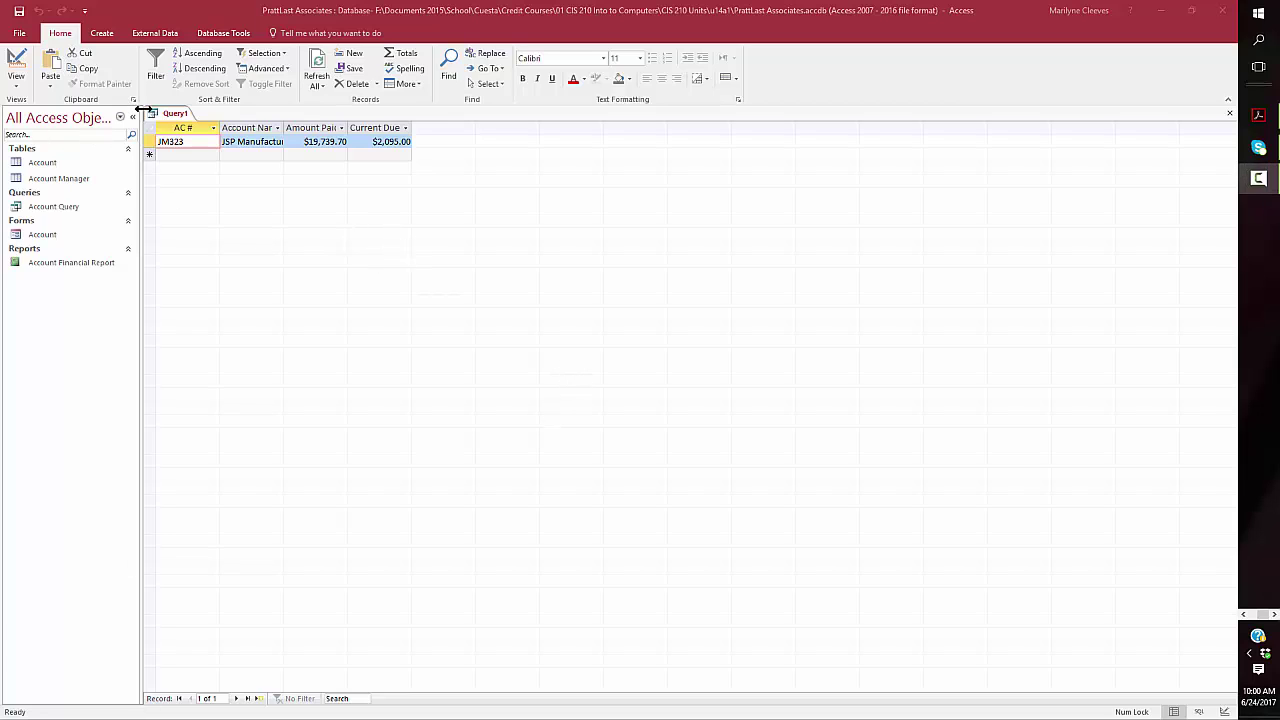
Step: Save the query under the name m02q01
{"action": "right_click", "coordinate": [172, 117]}
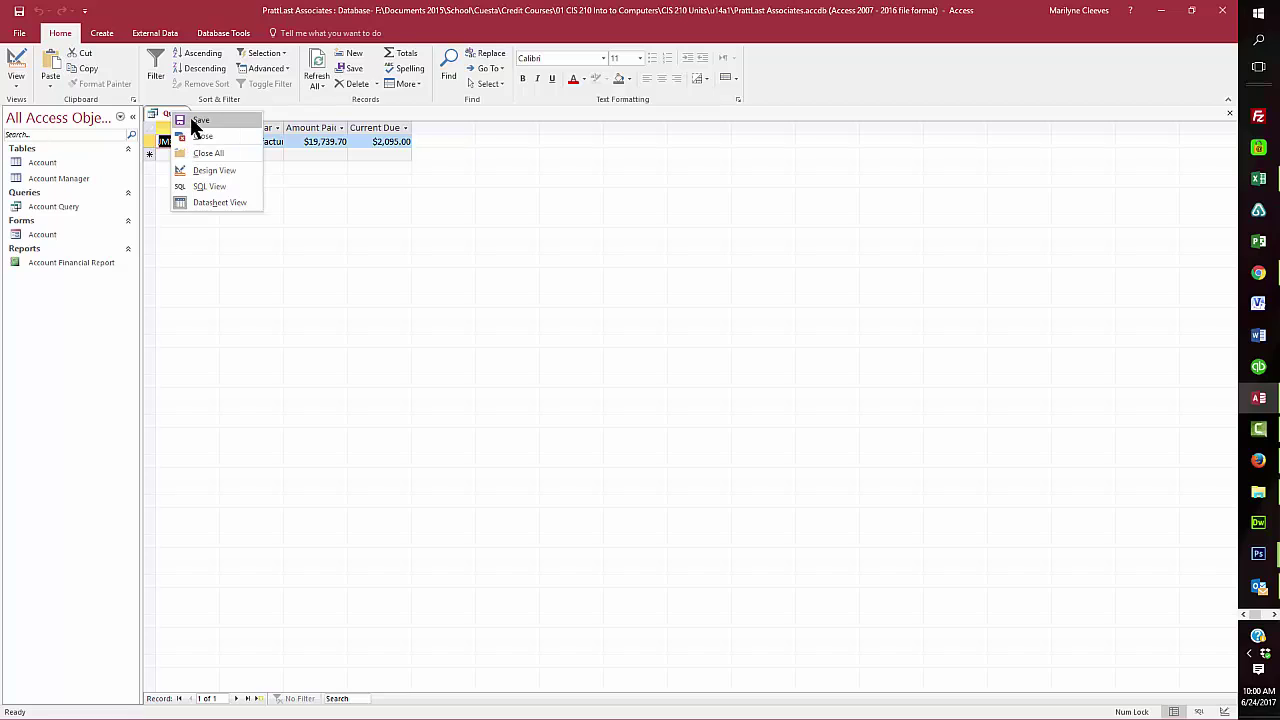
{"action": "left_click", "coordinate": [197, 121]}
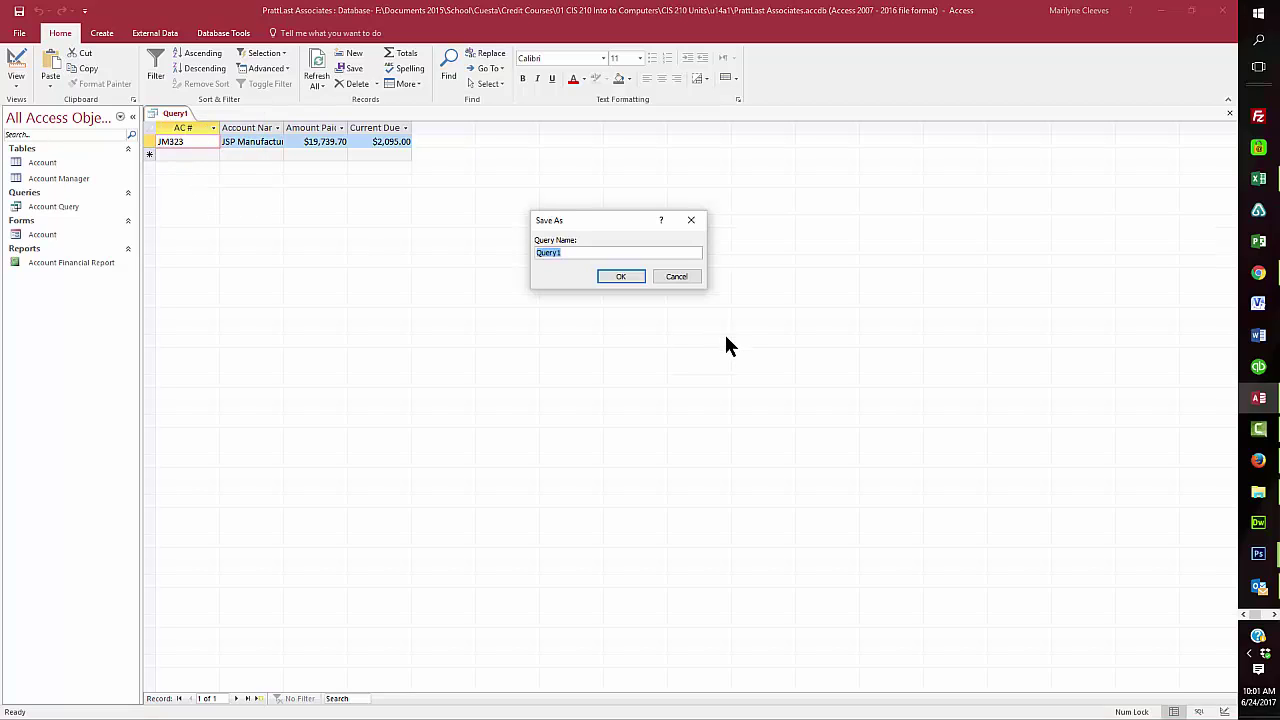
{"action": "type", "text": "m02"}
{"action": "type", "text": "c01"}
{"action": "left_click", "coordinate": [621, 276]}
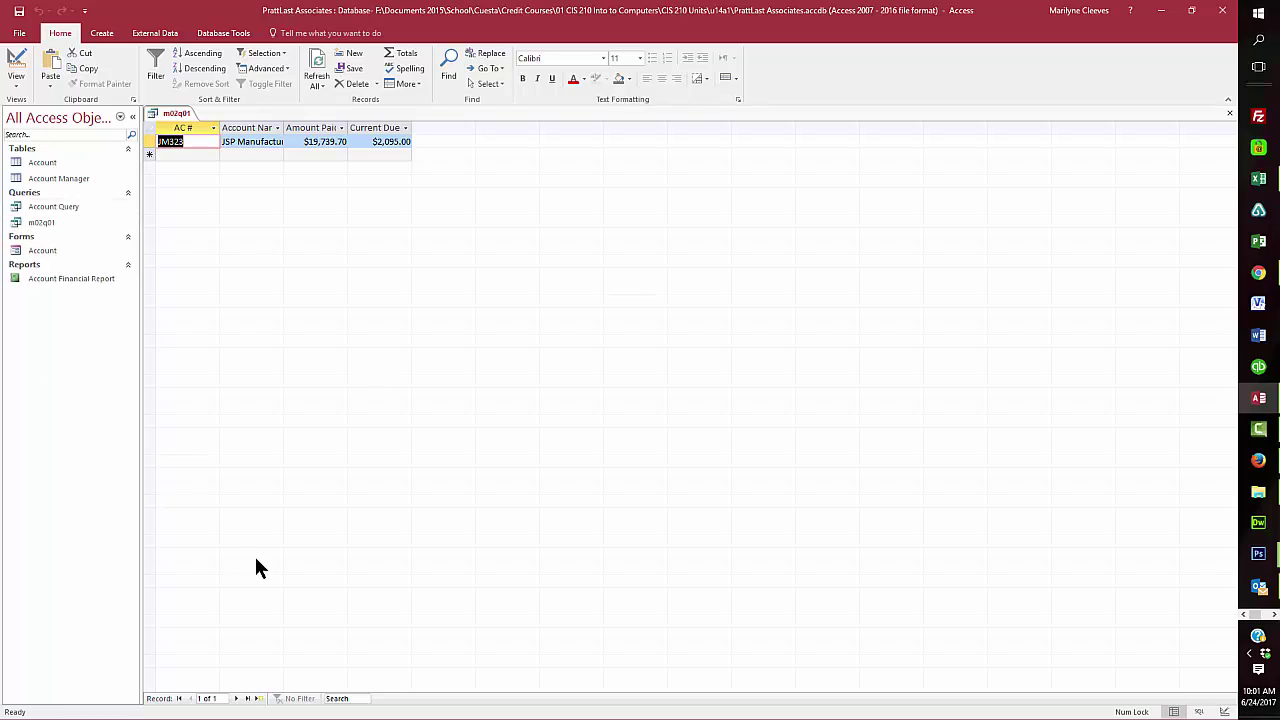
Step: Close the m02q01 query and create another query in Query Design based on the Account table
{"action": "left_click", "coordinate": [102, 34]}
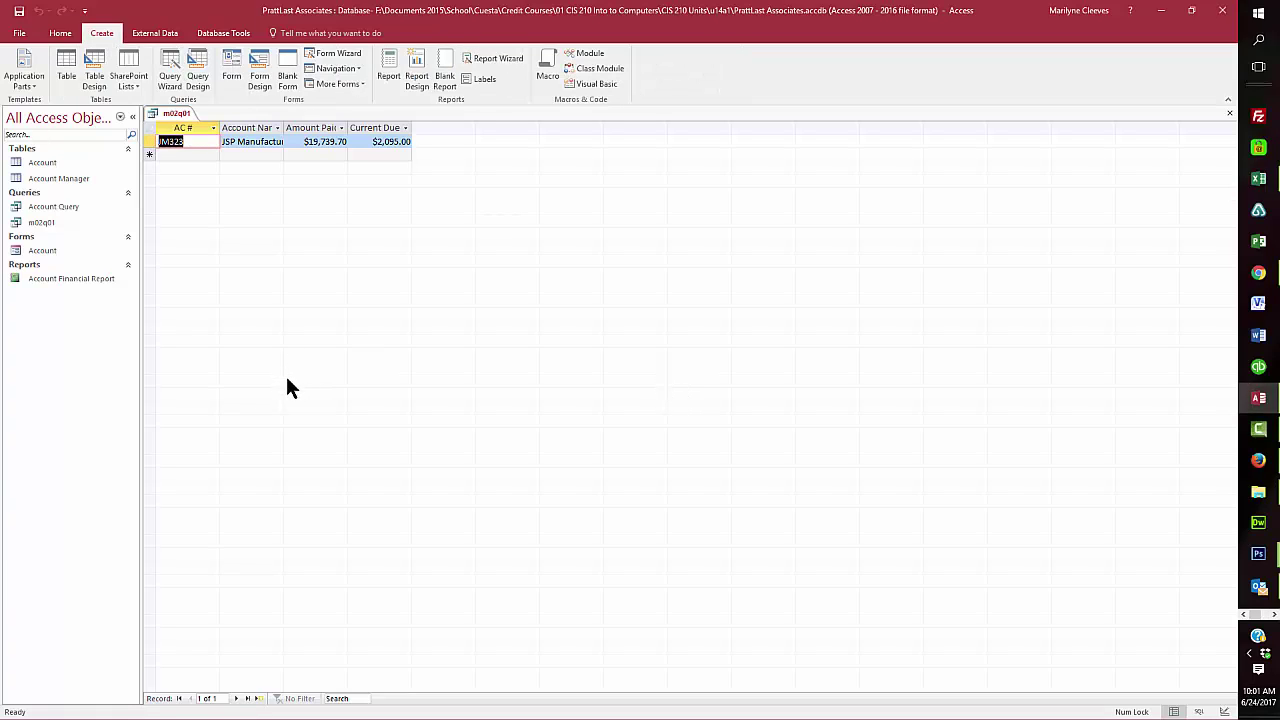
{"action": "right_click", "coordinate": [174, 113]}
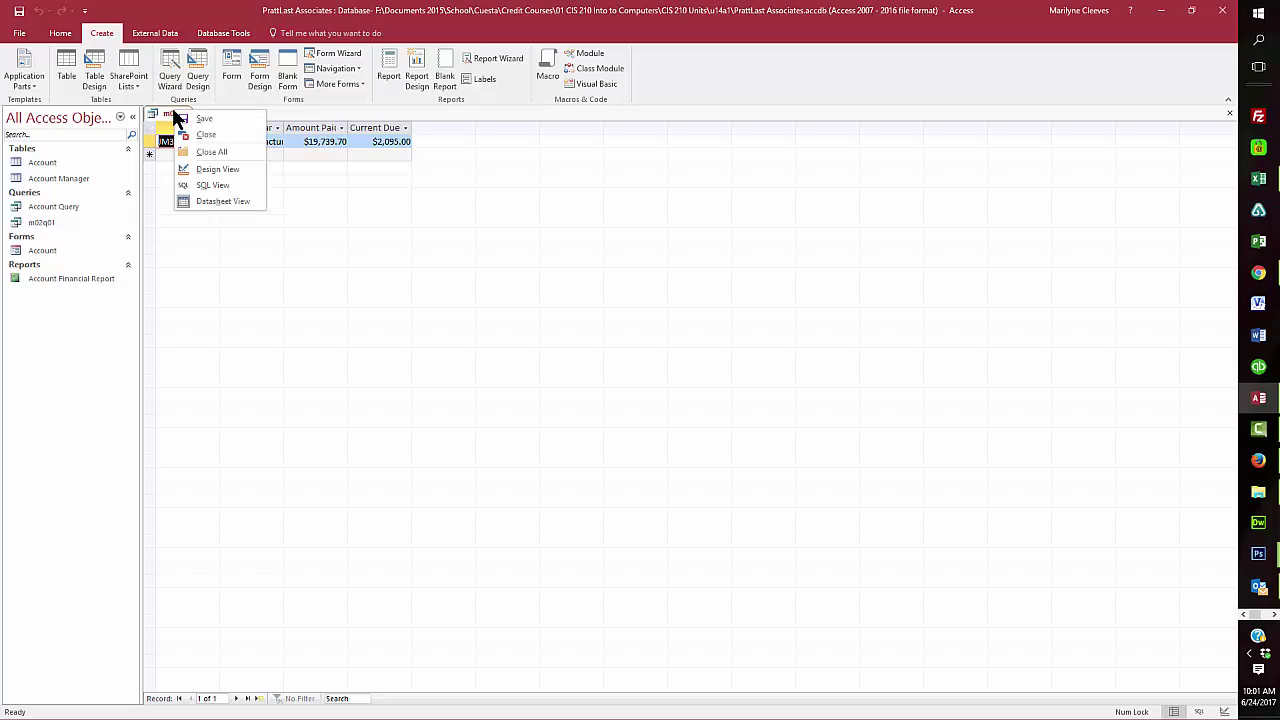
{"action": "left_click", "coordinate": [209, 134]}
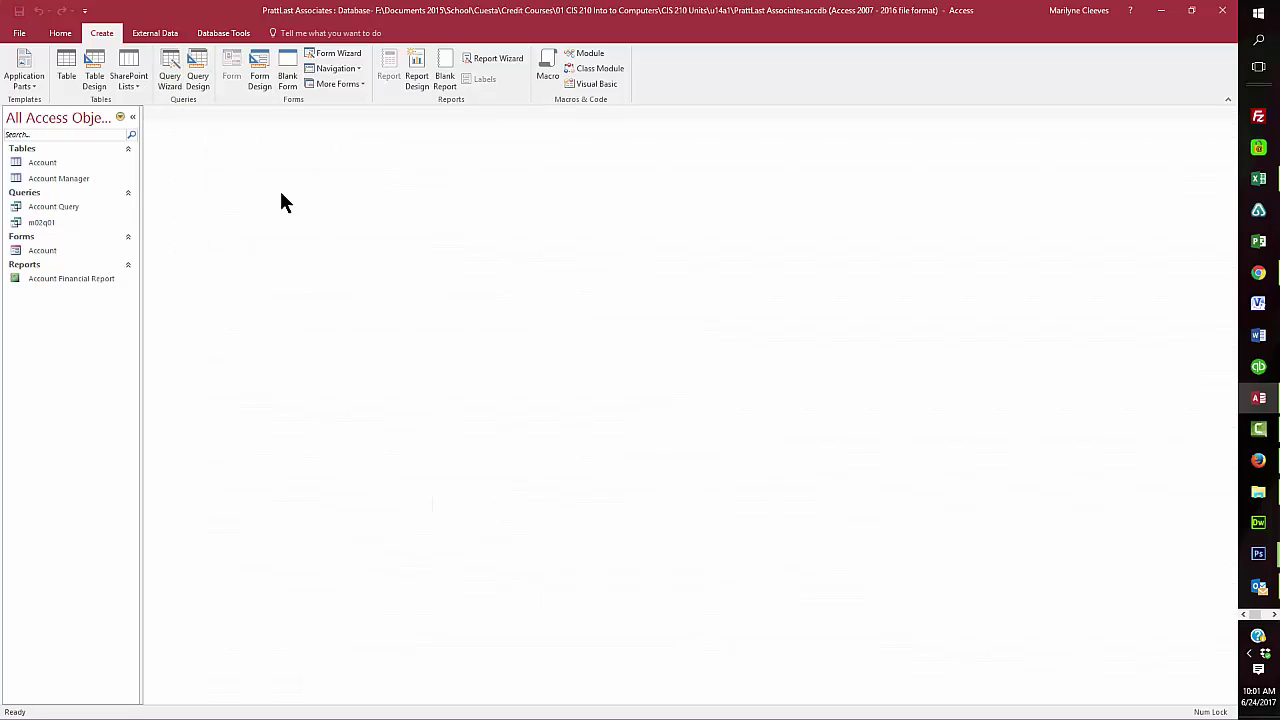
{"action": "left_click", "coordinate": [196, 76]}
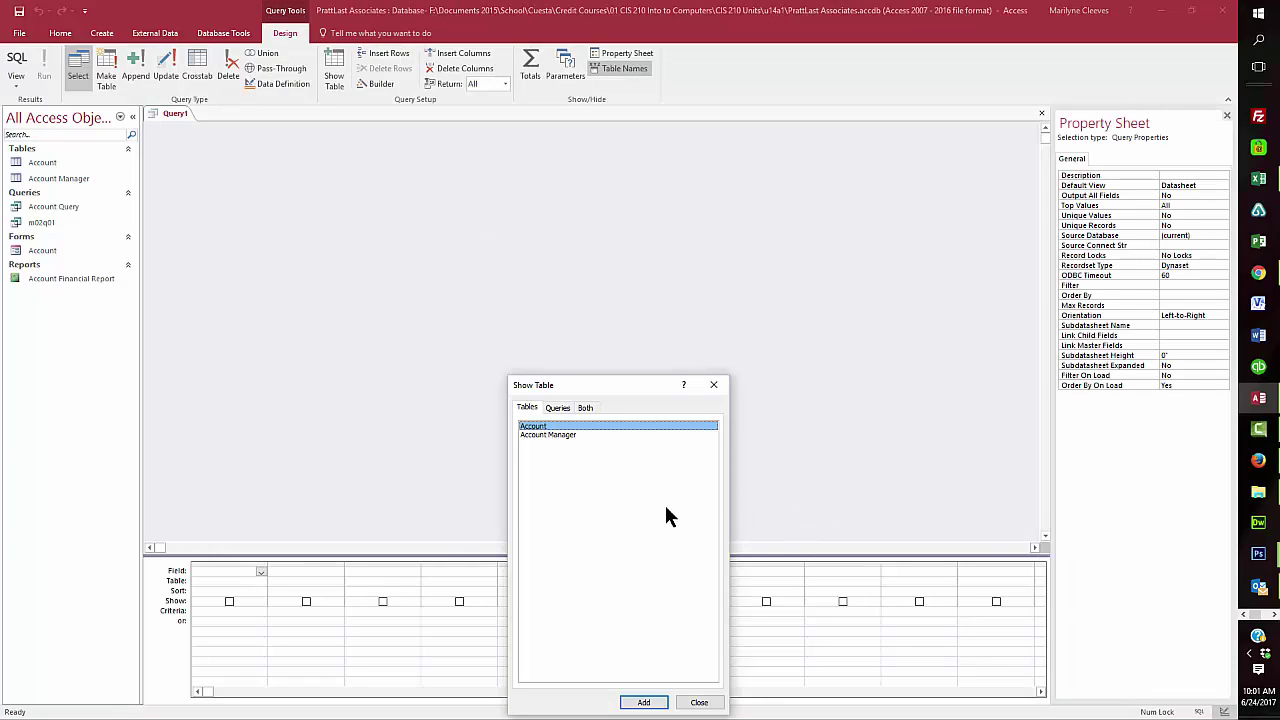
{"action": "left_click", "coordinate": [642, 702]}
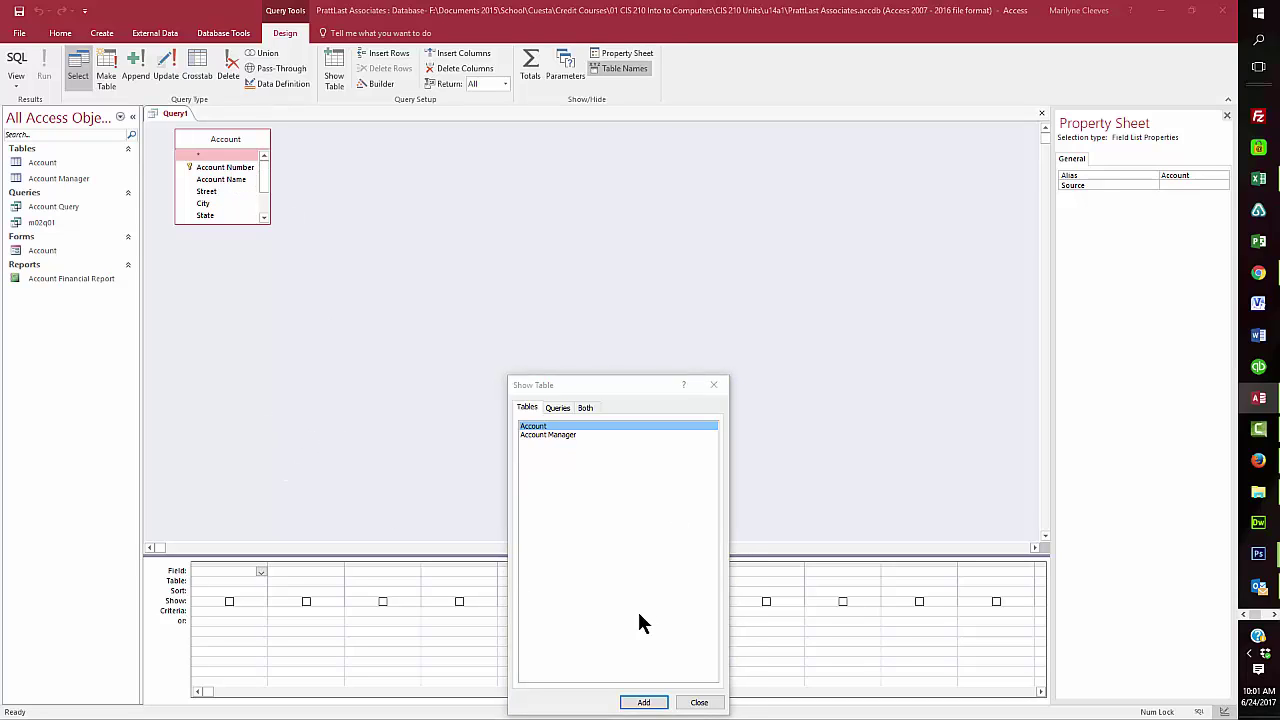
{"action": "left_click", "coordinate": [699, 702]}
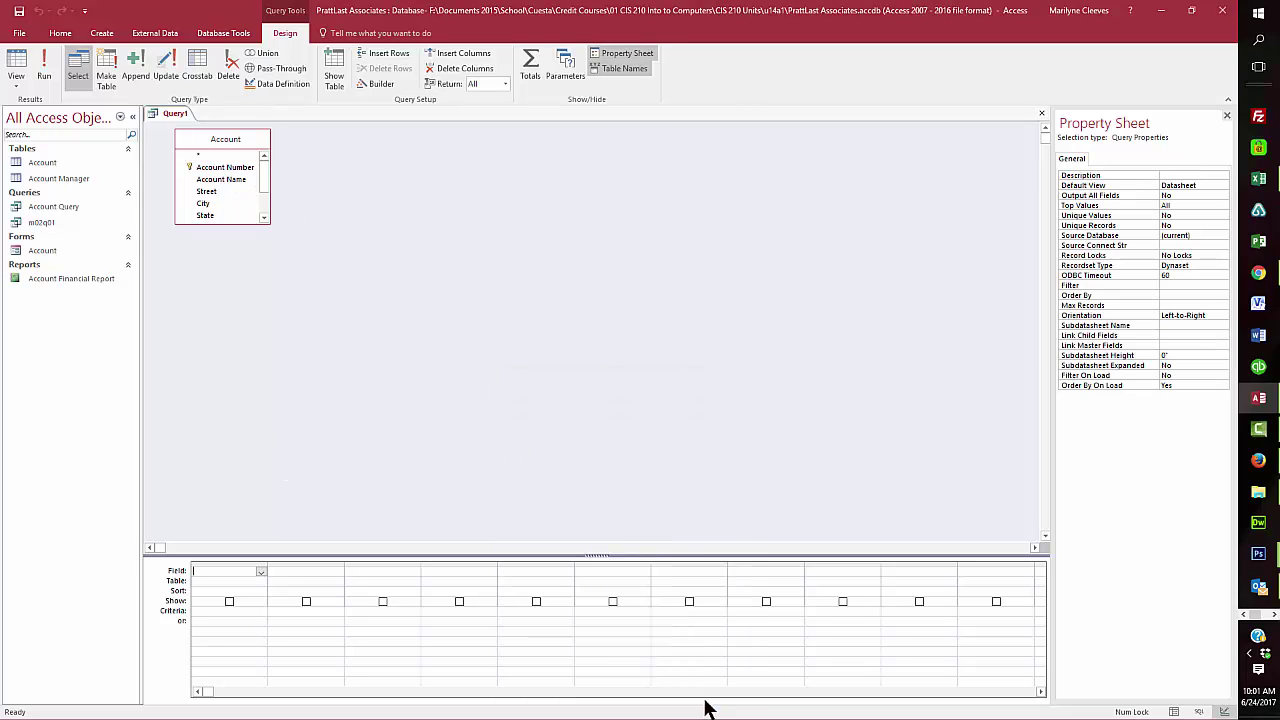
Step: Include Account Number, Account Name, Amount Paid and Current Due from the Account table in the new query
{"action": "double_click", "coordinate": [232, 168]}
{"action": "double_click", "coordinate": [228, 177]}
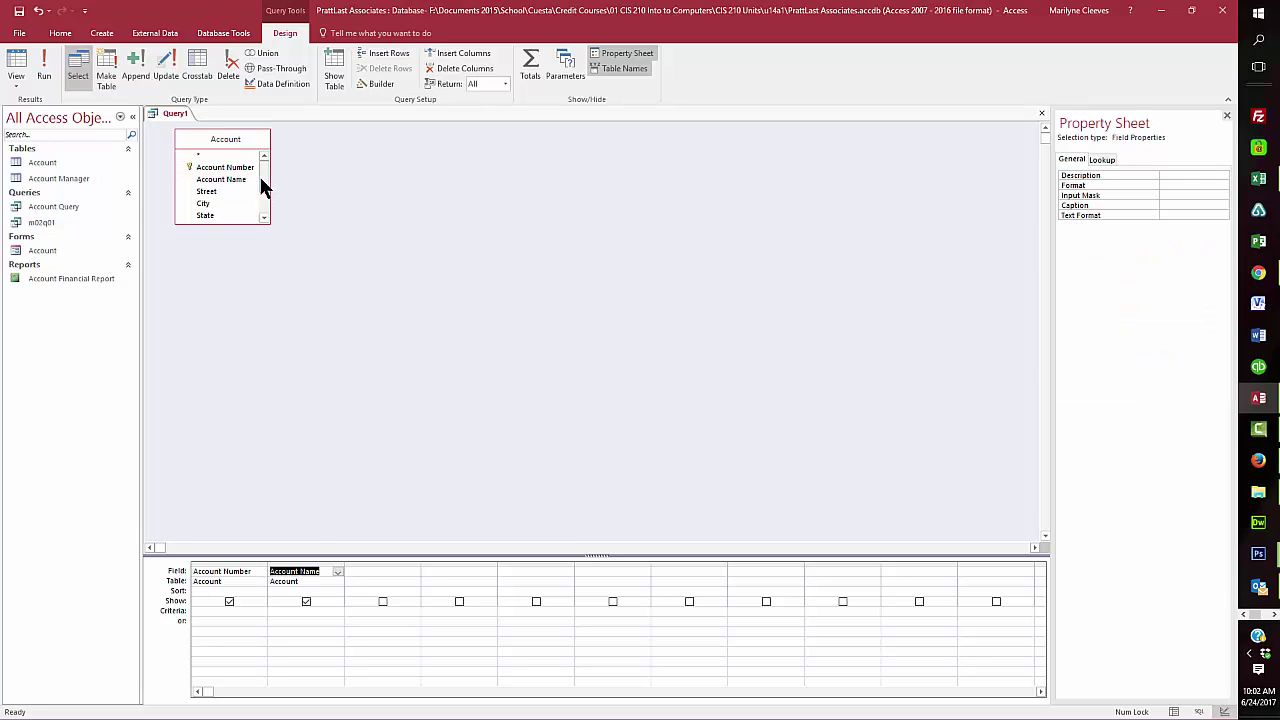
{"action": "left_click_drag", "start_coordinate": [263, 175], "coordinate": [262, 207]}
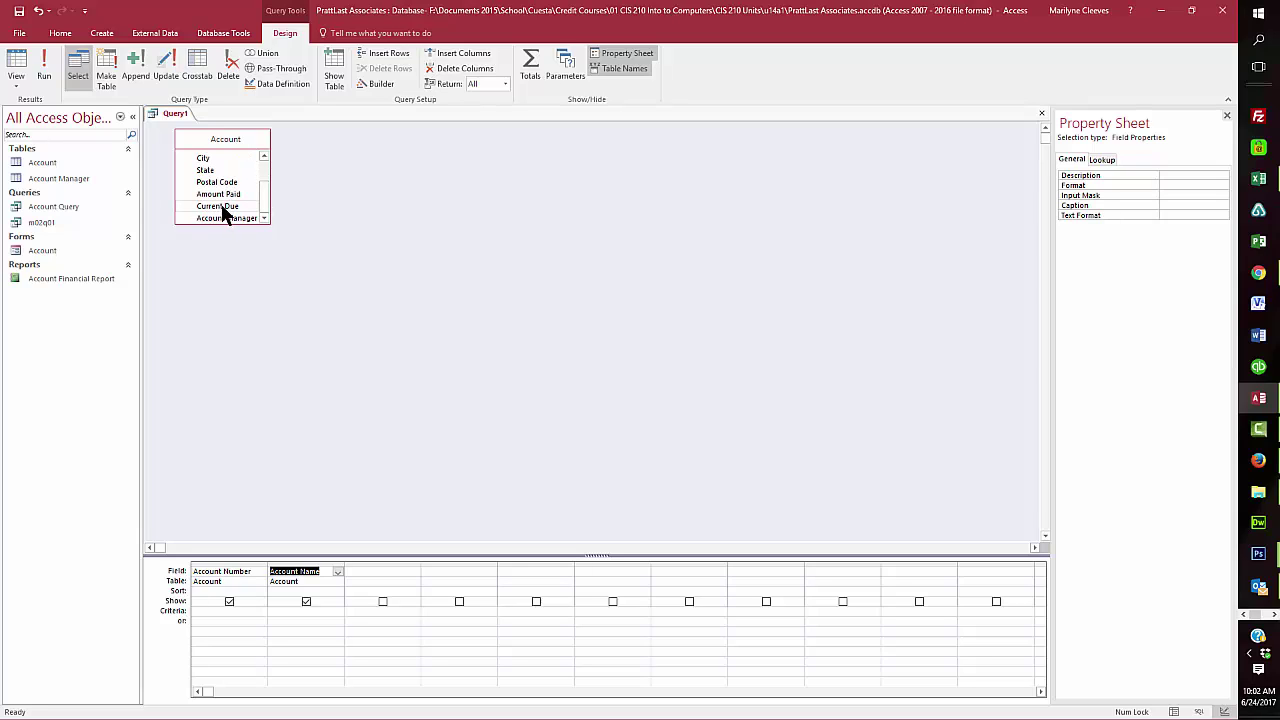
{"action": "double_click", "coordinate": [220, 195]}
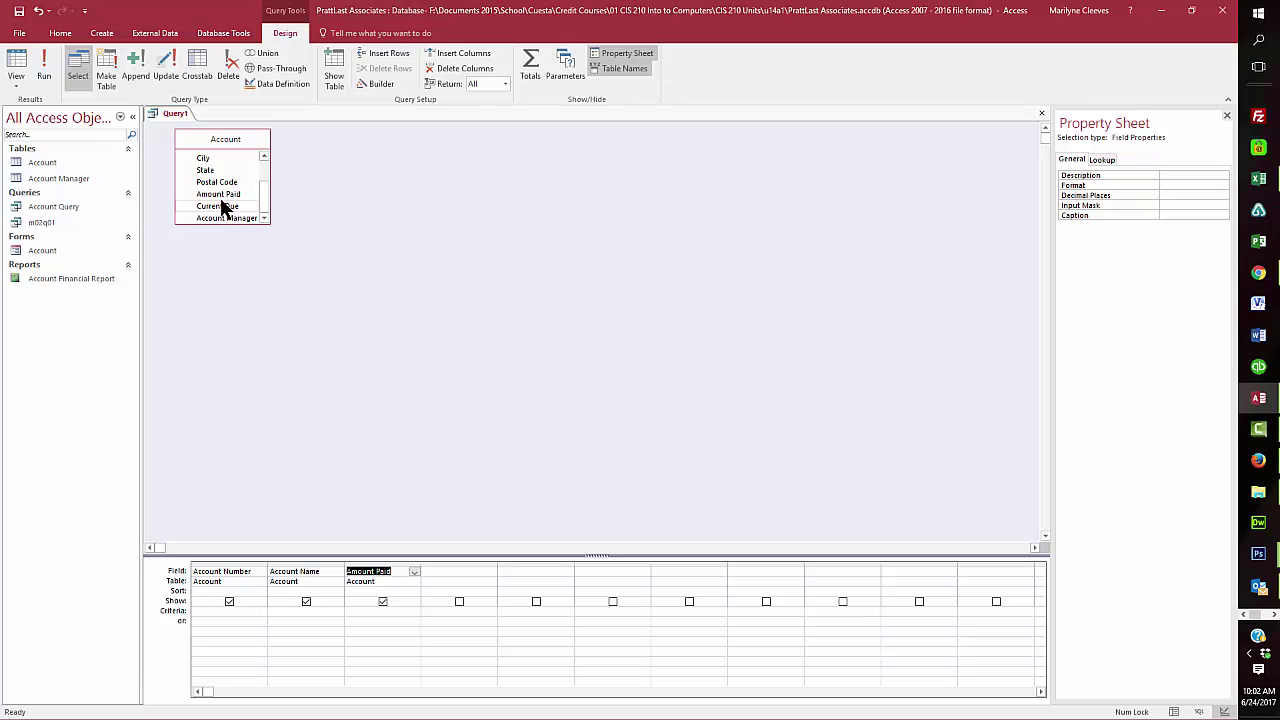
{"action": "left_click", "coordinate": [224, 207]}
{"action": "double_click", "coordinate": [222, 207]}
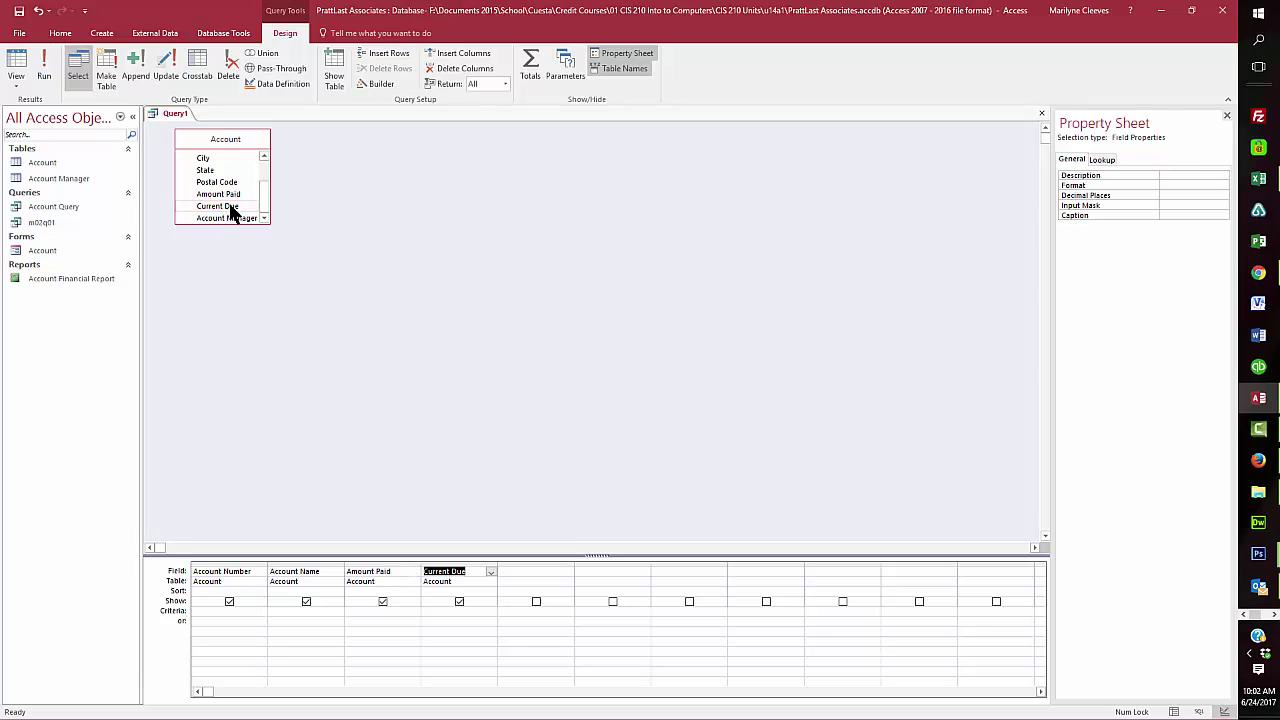
Step: Set the Account Name criterion to the wildcard K* and run the query
{"action": "left_click", "coordinate": [287, 610]}
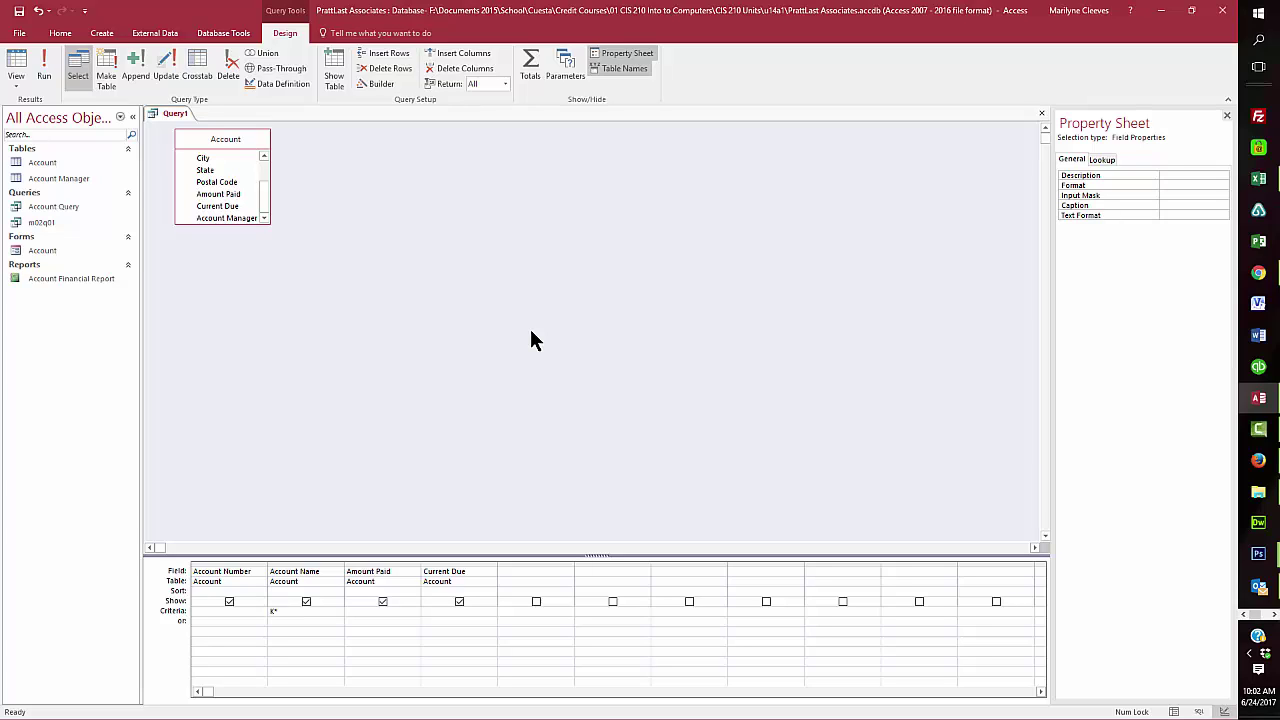
{"action": "left_click", "coordinate": [45, 78]}
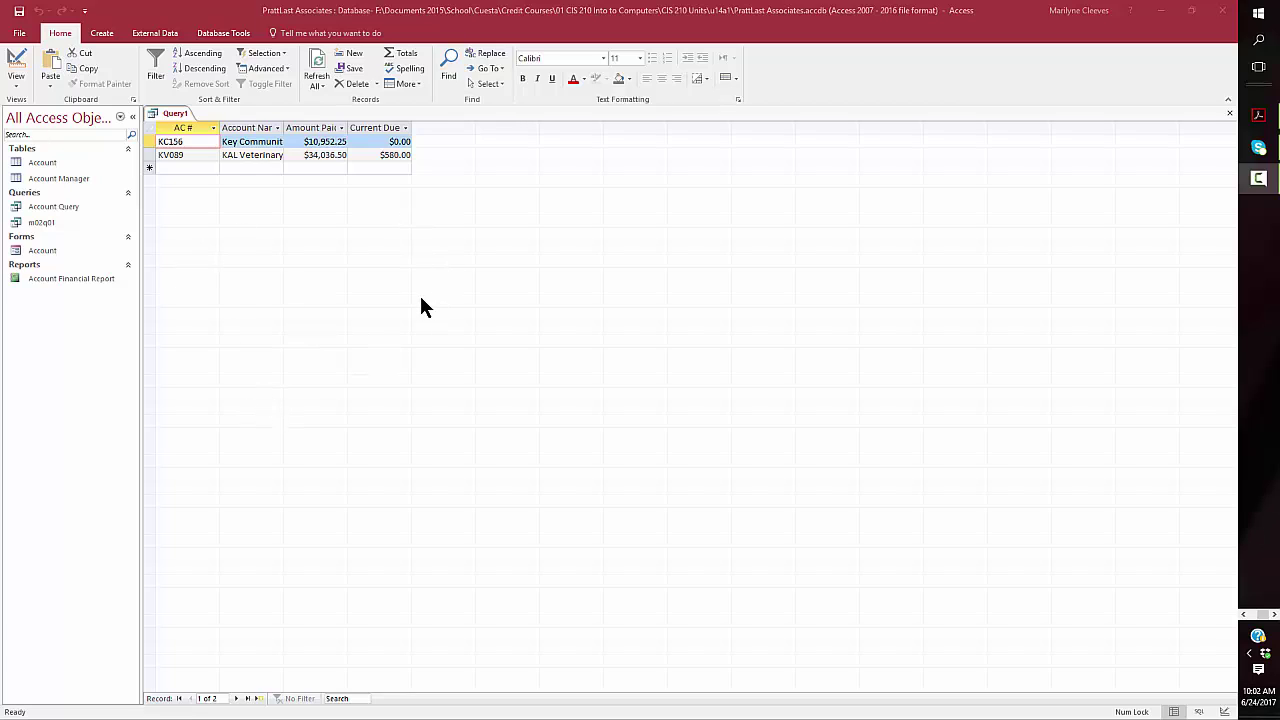
Step: Save the wildcard query under the name m02q02 and close it
{"action": "right_click", "coordinate": [169, 113]}
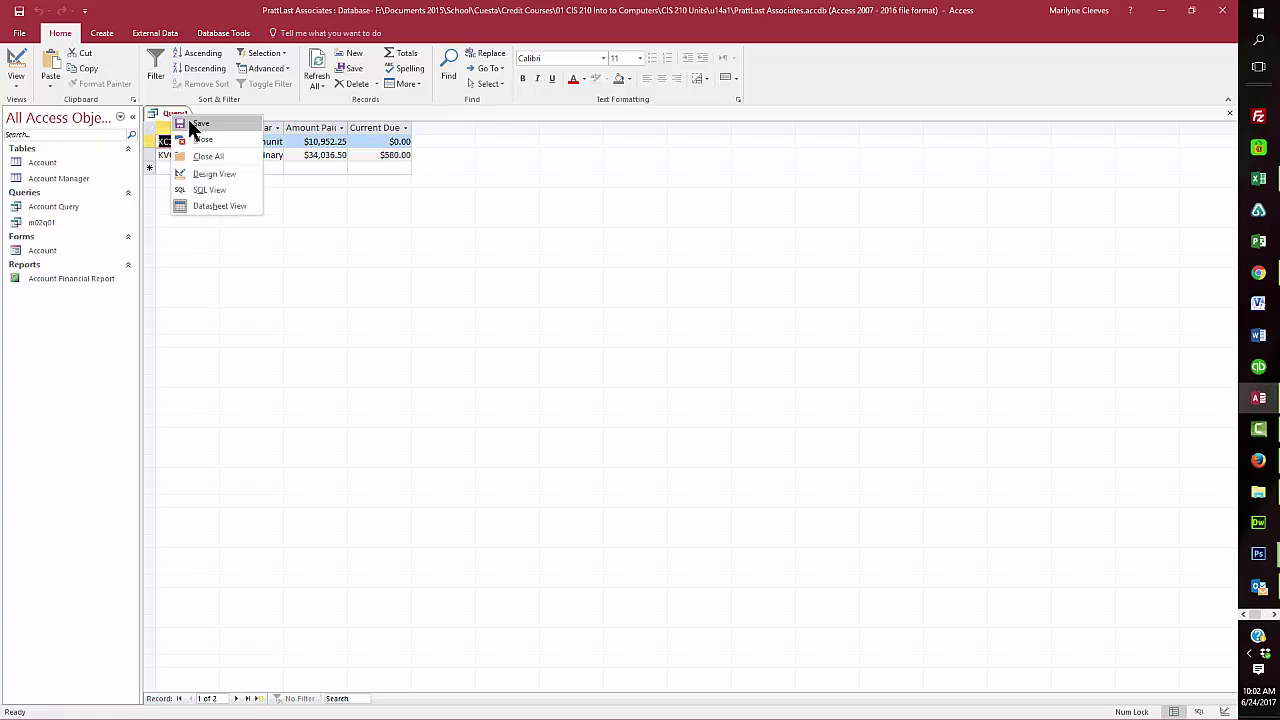
{"action": "left_click", "coordinate": [198, 124]}
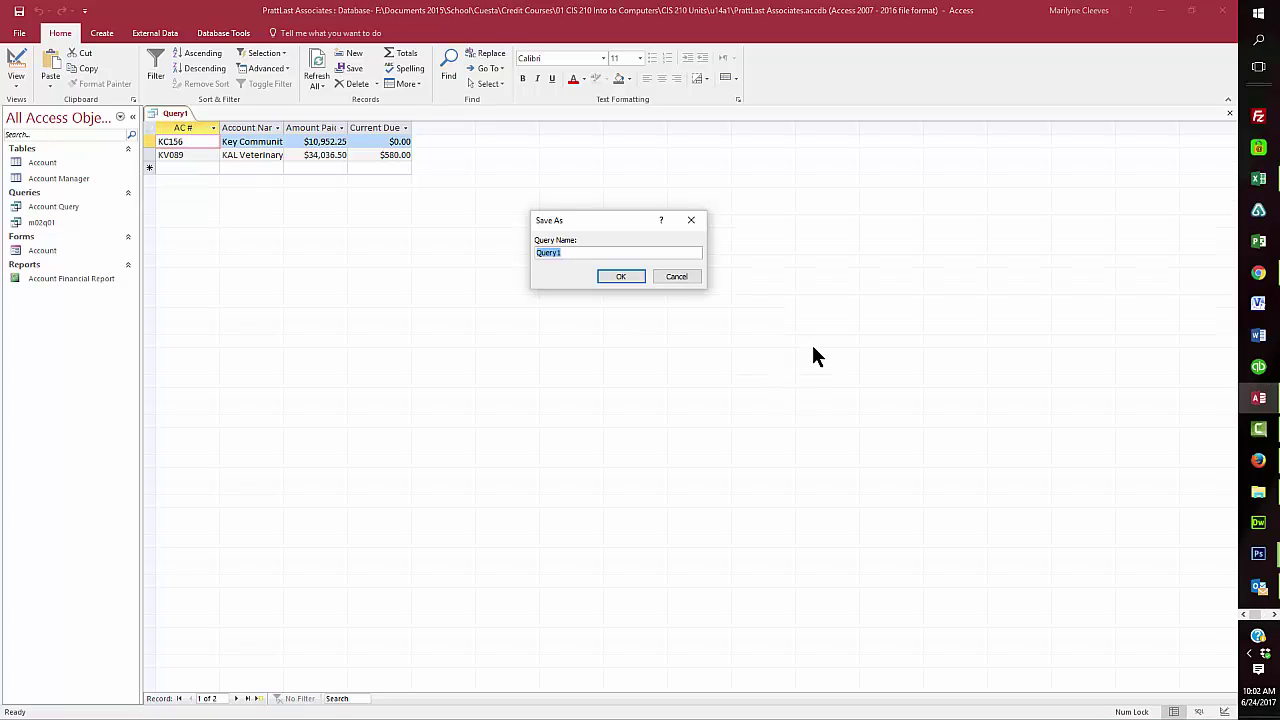
{"action": "type", "text": "m02q02"}
{"action": "left_click", "coordinate": [608, 275]}
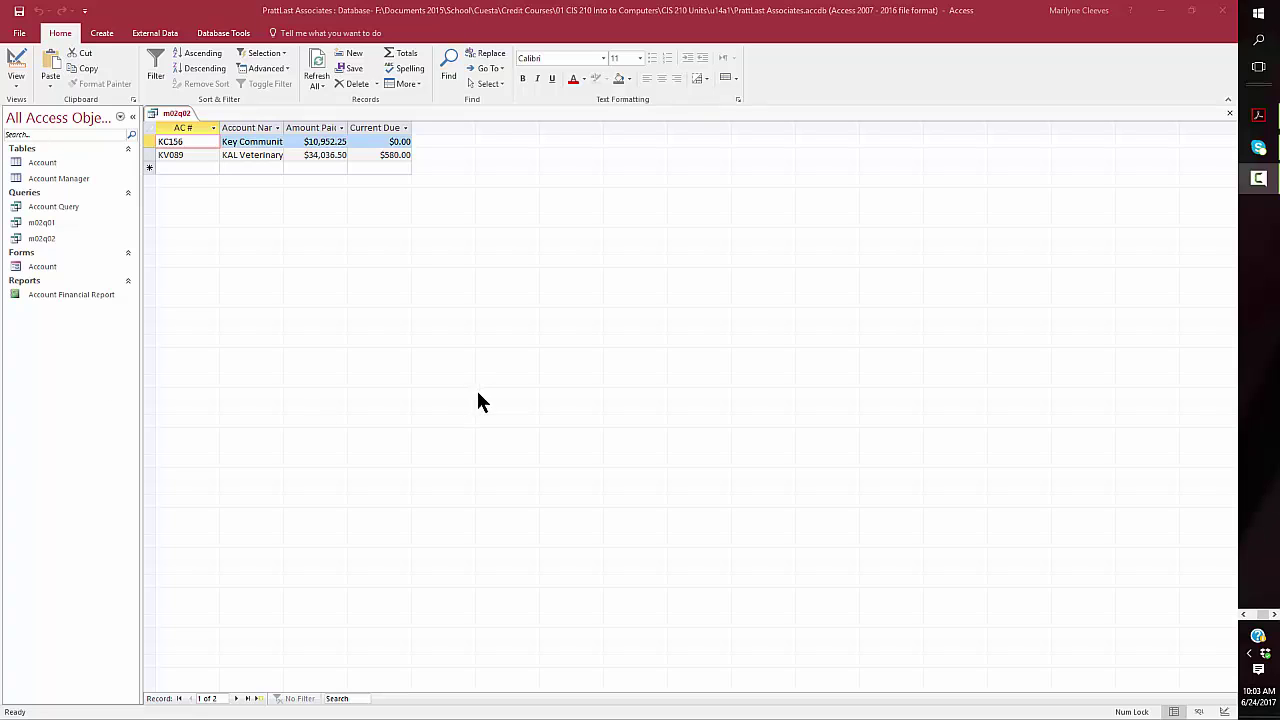
{"action": "right_click", "coordinate": [188, 110]}
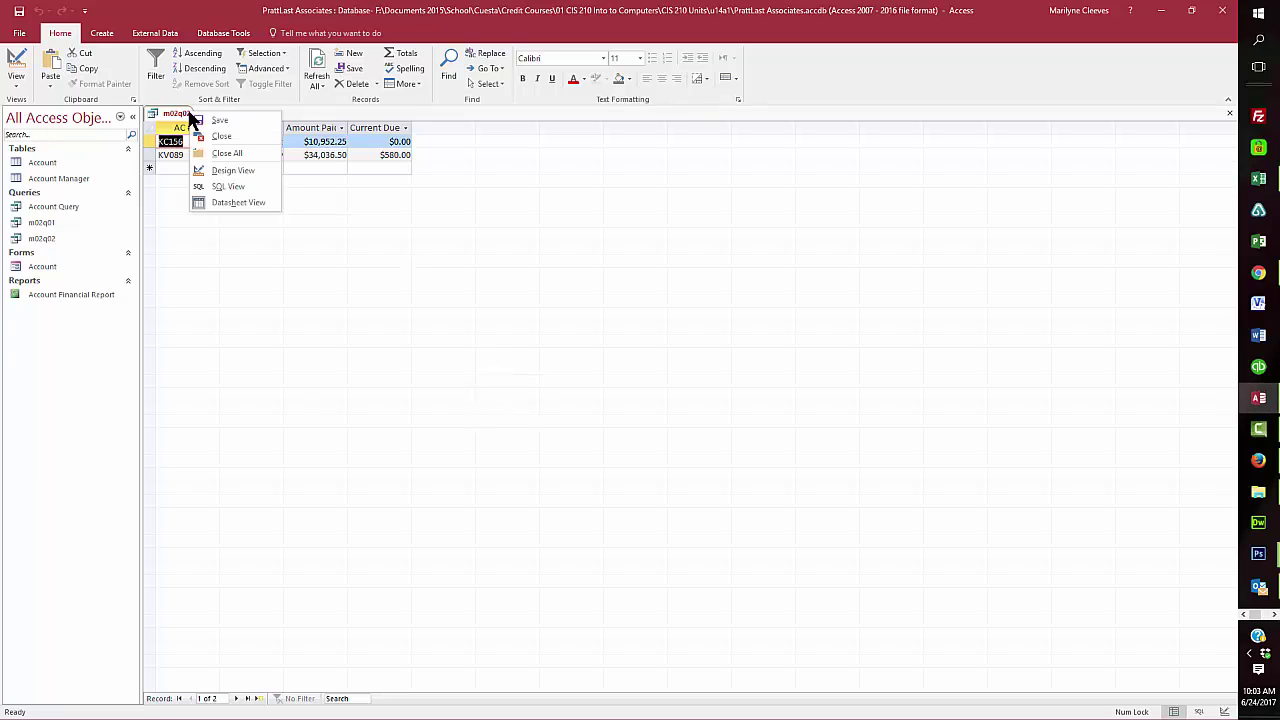
{"action": "left_click", "coordinate": [220, 138]}
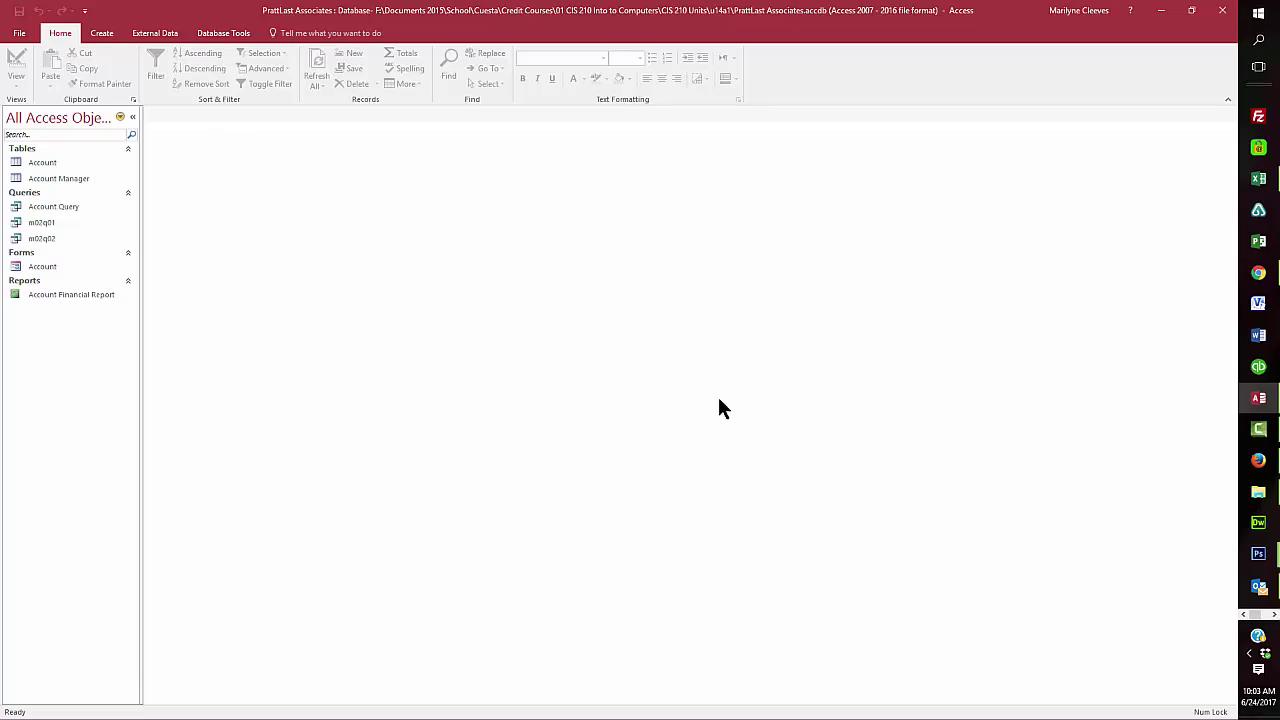
Step: Duplicate the m02q02 query under the name m02q03 and select the copy
{"action": "right_click", "coordinate": [53, 238]}
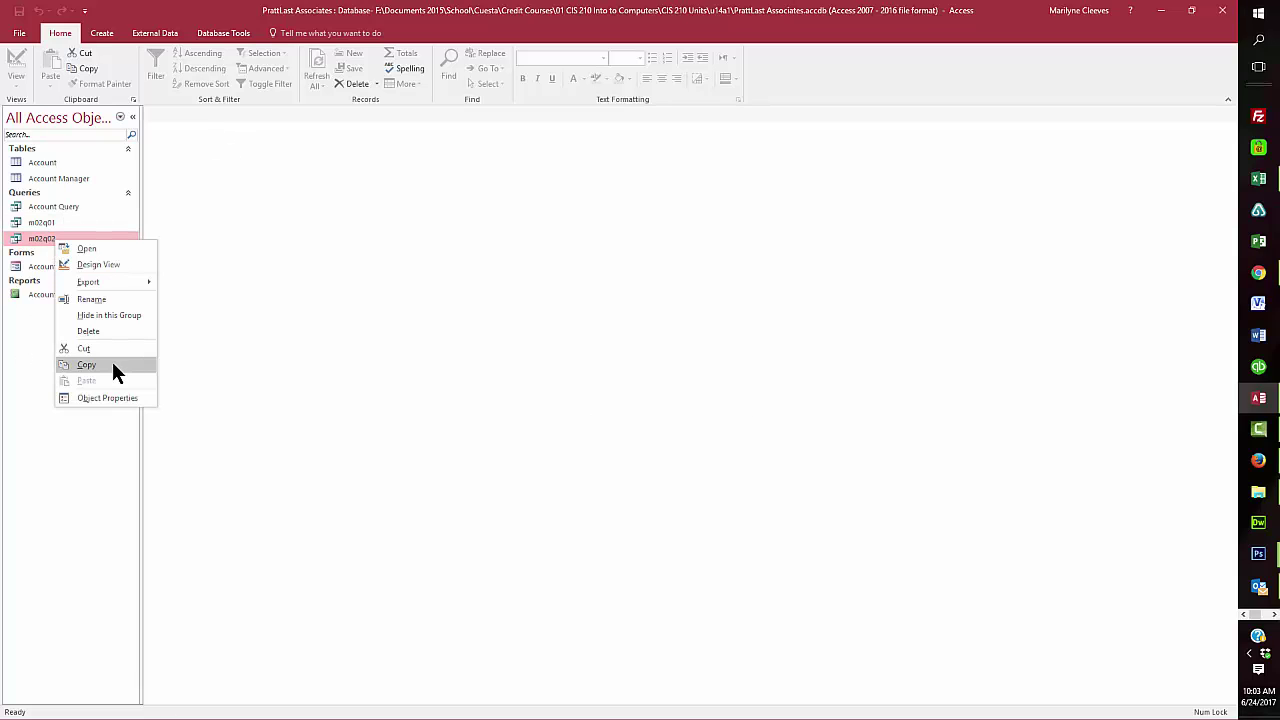
{"action": "left_click", "coordinate": [113, 364]}
{"action": "right_click", "coordinate": [95, 240]}
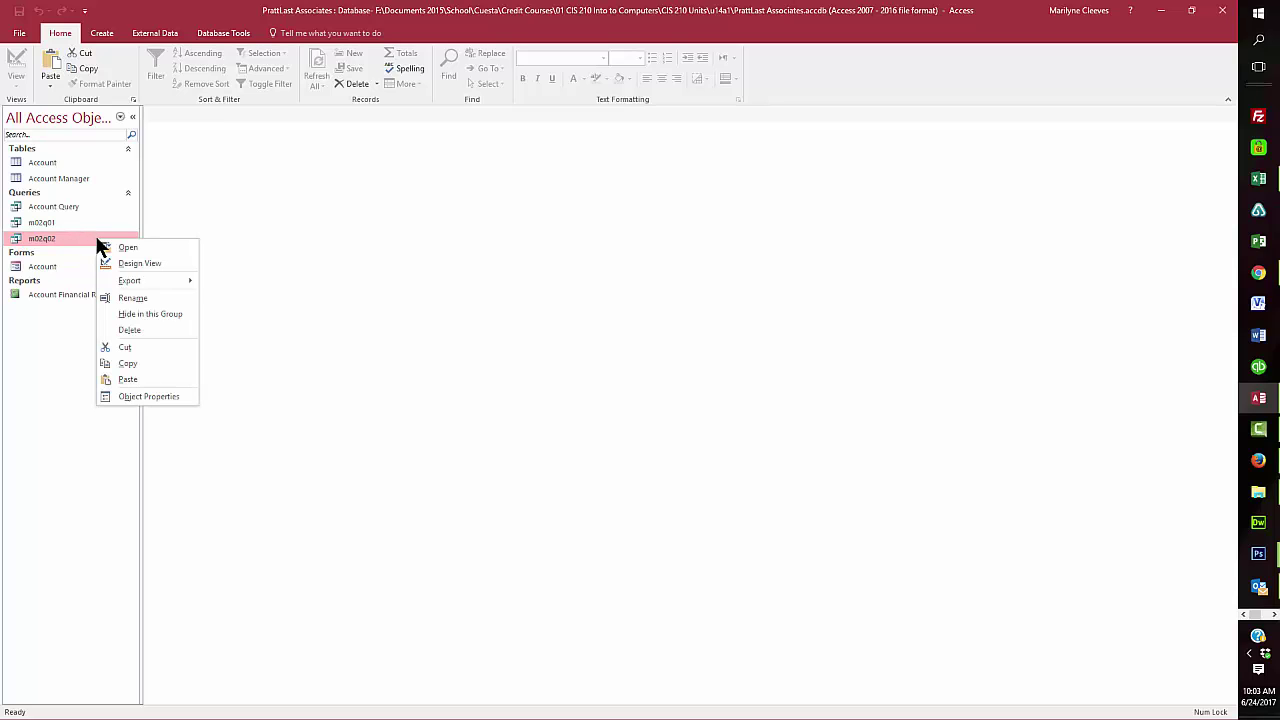
{"action": "left_click", "coordinate": [130, 379]}
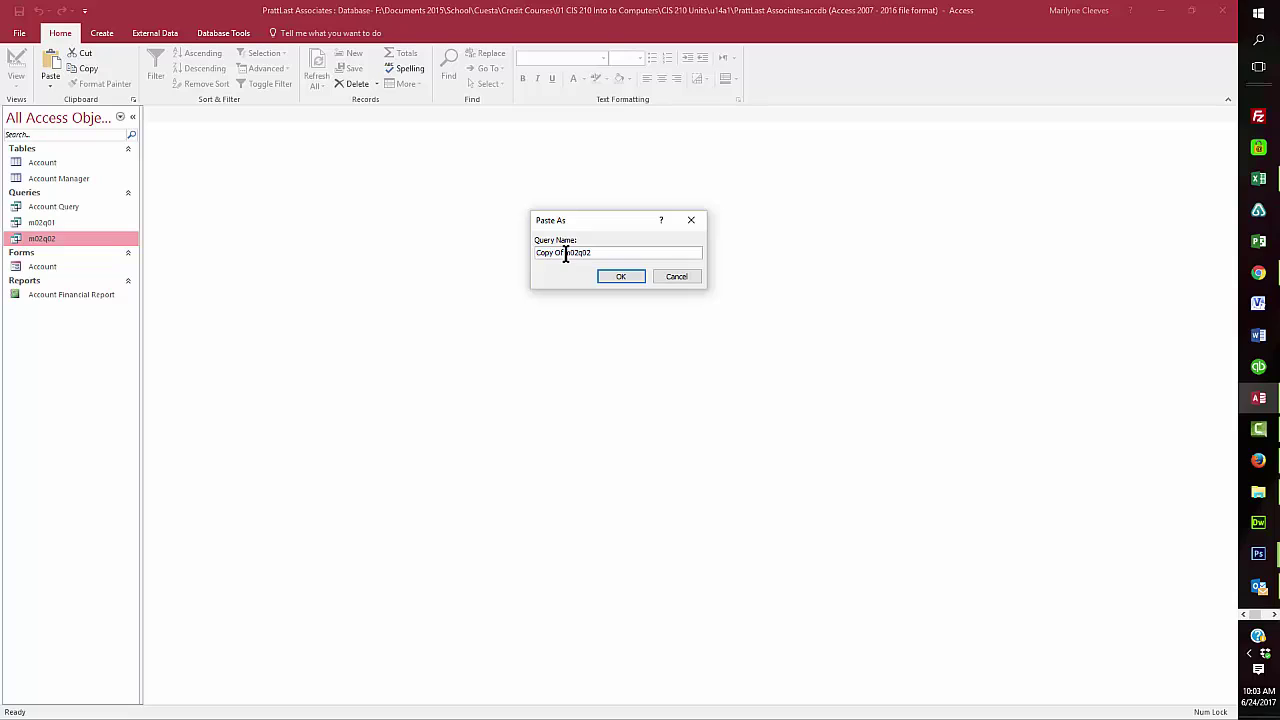
{"action": "left_click_drag", "start_coordinate": [564, 252], "coordinate": [493, 247]}
{"action": "key", "text": "Delete"}
{"action": "left_click", "coordinate": [575, 252]}
{"action": "key", "text": "BackSpace"}
{"action": "type", "text": "3"}
{"action": "left_click", "coordinate": [622, 276]}
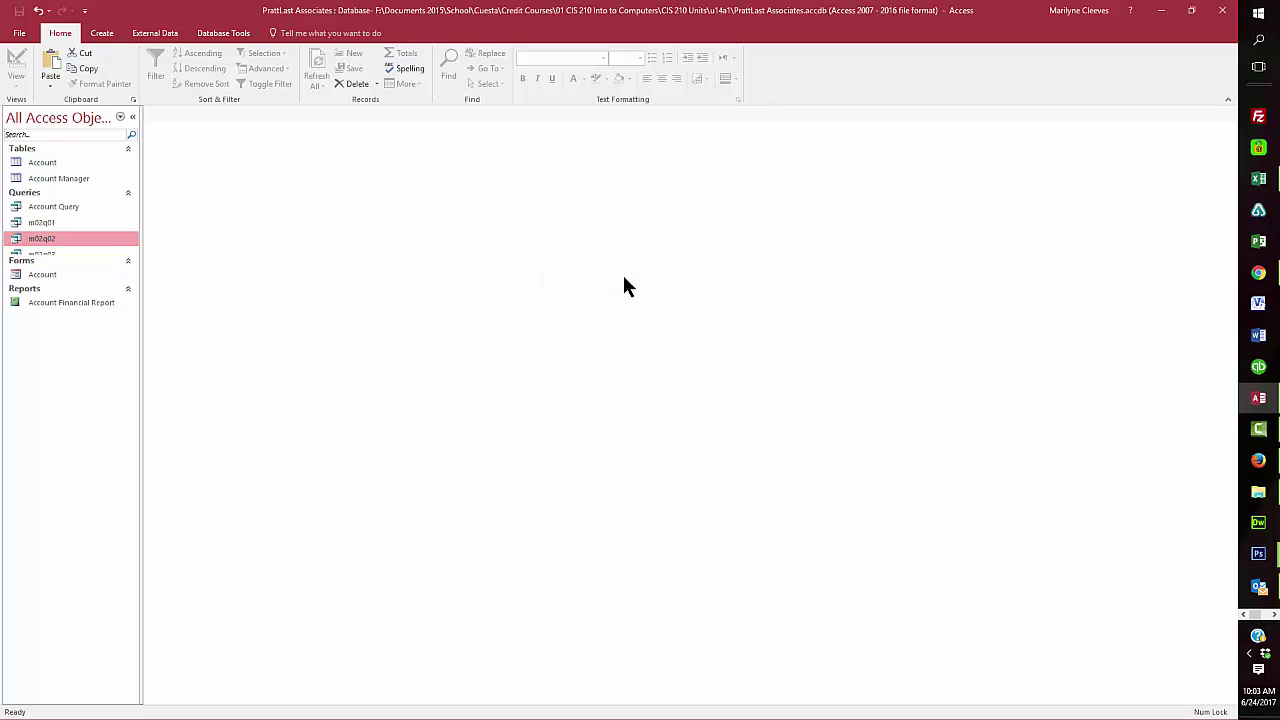
{"action": "left_click", "coordinate": [63, 255]}
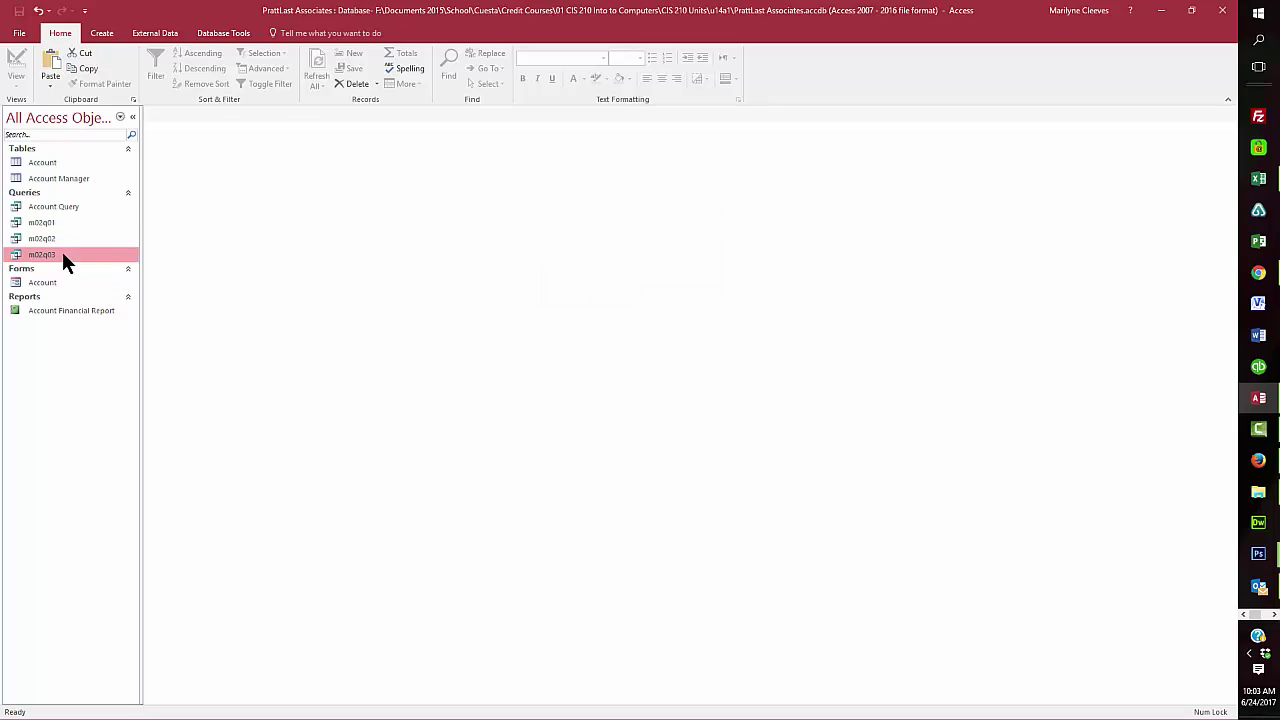
Step: Open the m02q03 query in Design View and remove its Account Name criterion
{"action": "right_click", "coordinate": [62, 258]}
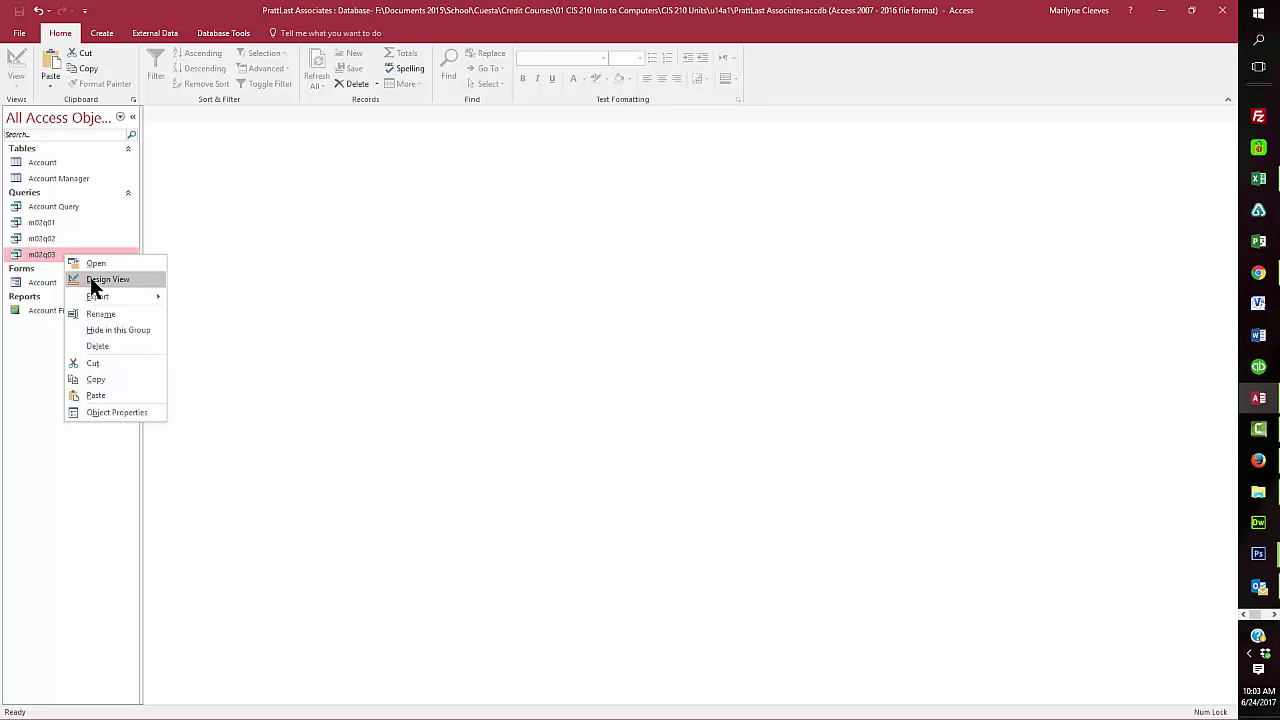
{"action": "left_click", "coordinate": [95, 284]}
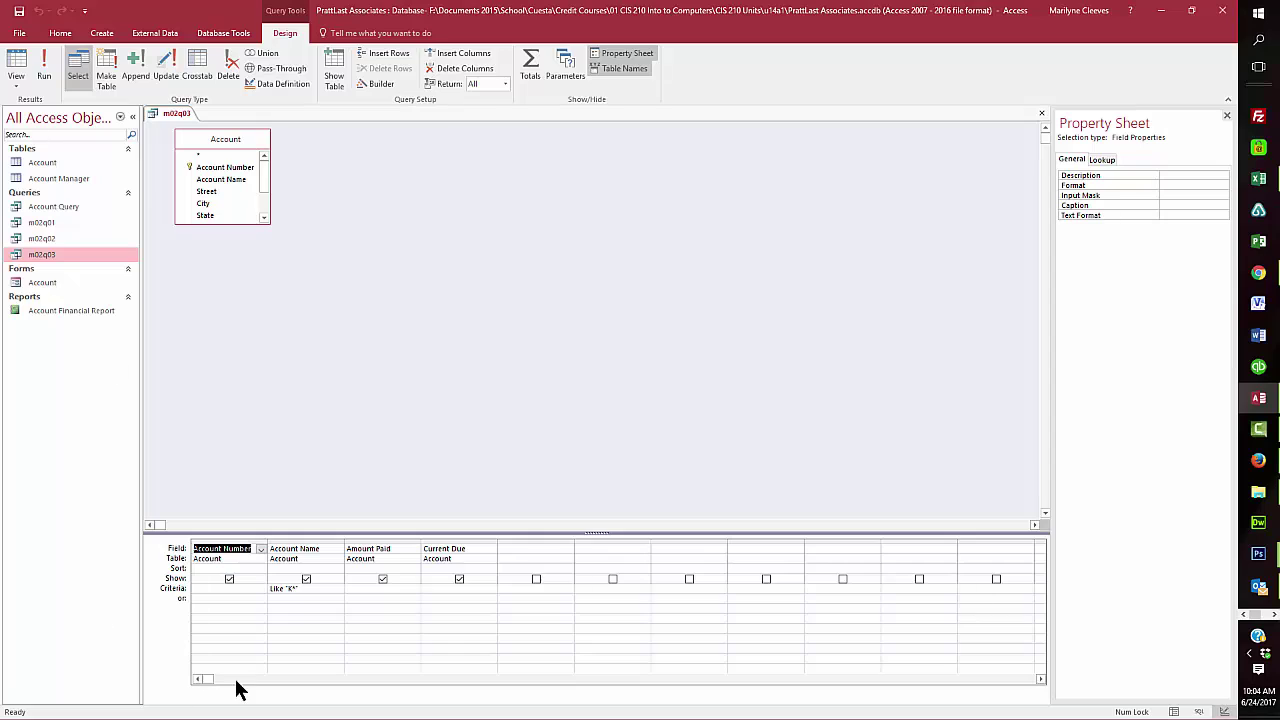
{"action": "left_click", "coordinate": [300, 593]}
{"action": "left_click", "coordinate": [270, 588]}
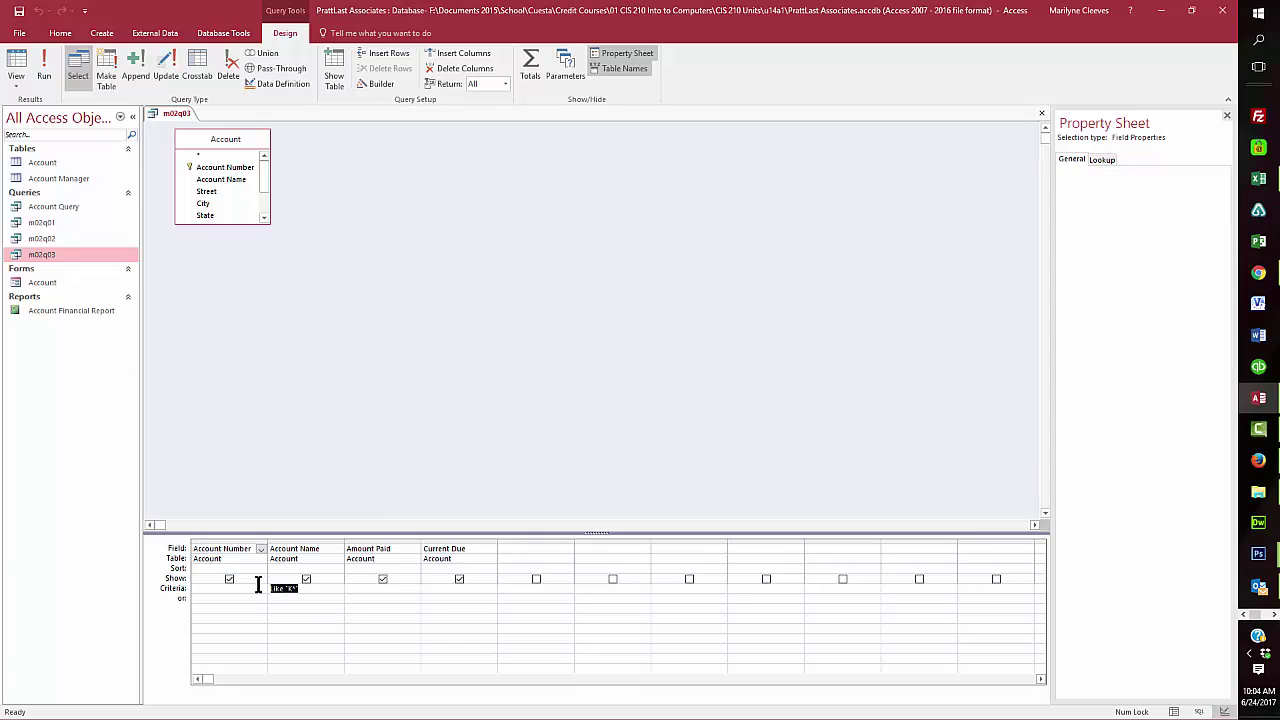
{"action": "key", "text": "Delete"}
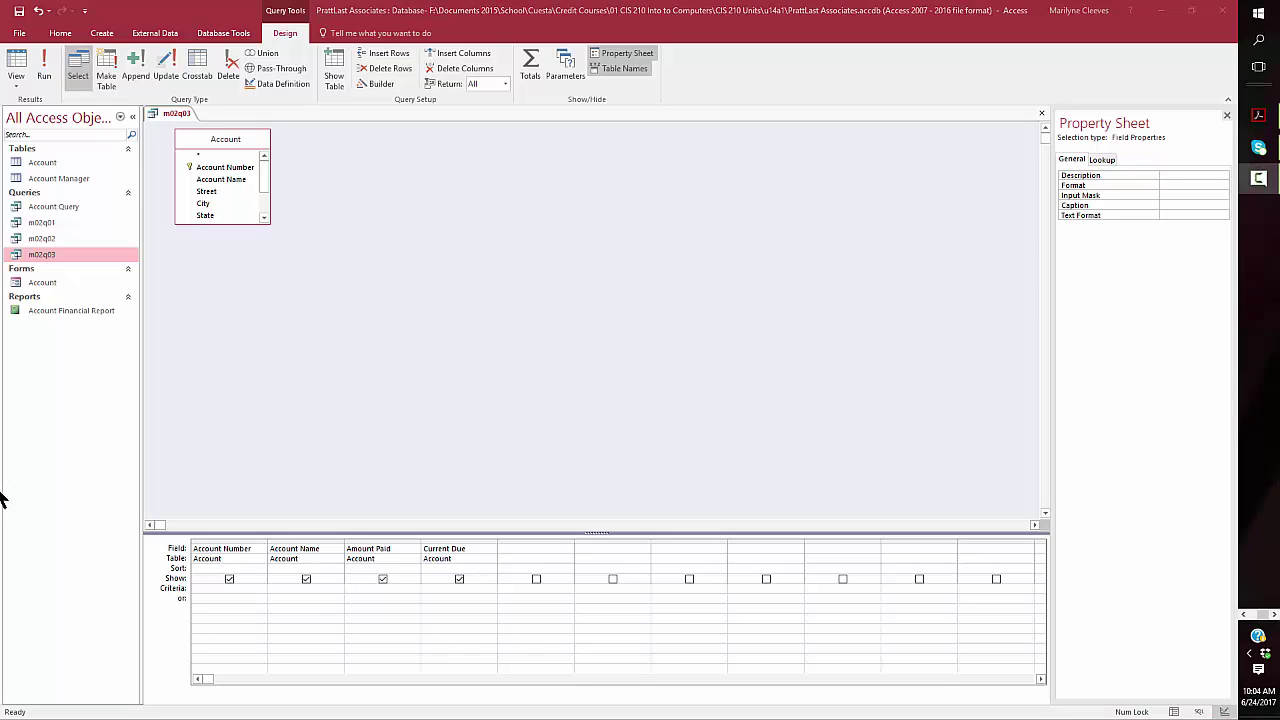
Step: Add the City field to the query with the criterion Granger and run the query
{"action": "double_click", "coordinate": [205, 205]}
{"action": "left_click", "coordinate": [526, 589]}
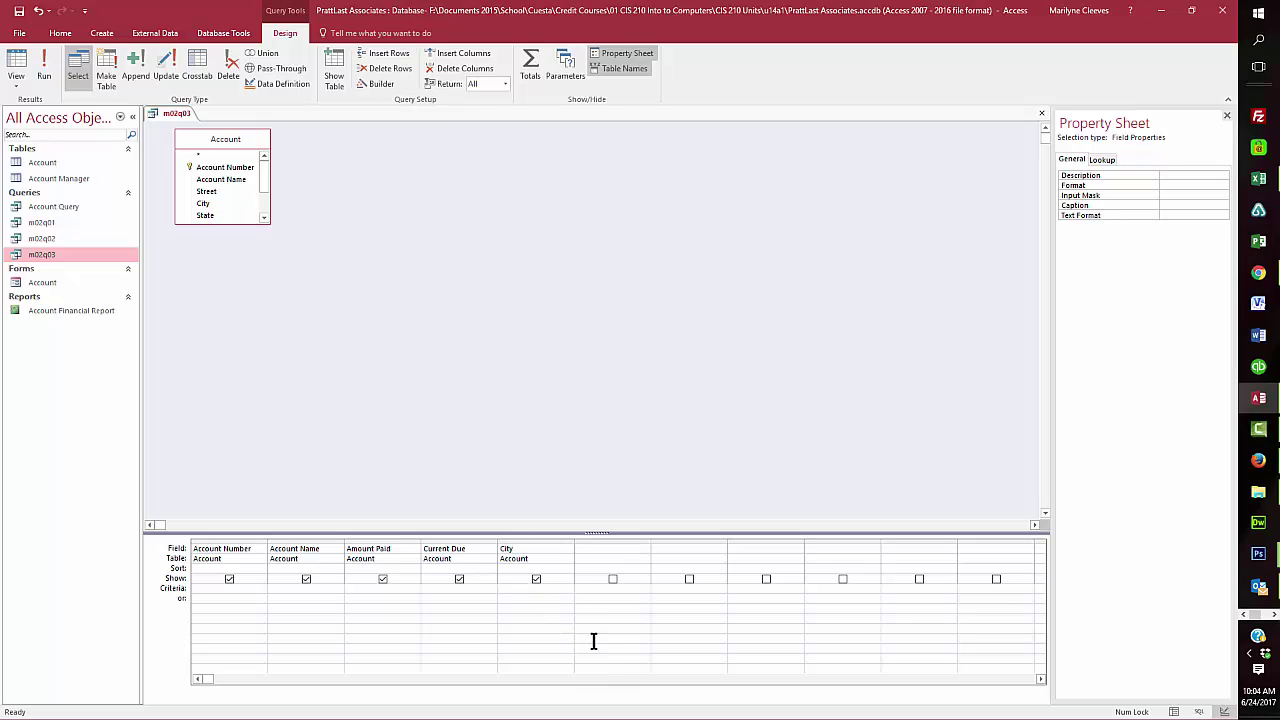
{"action": "type", "text": "Granger"}
{"action": "left_click", "coordinate": [44, 75]}
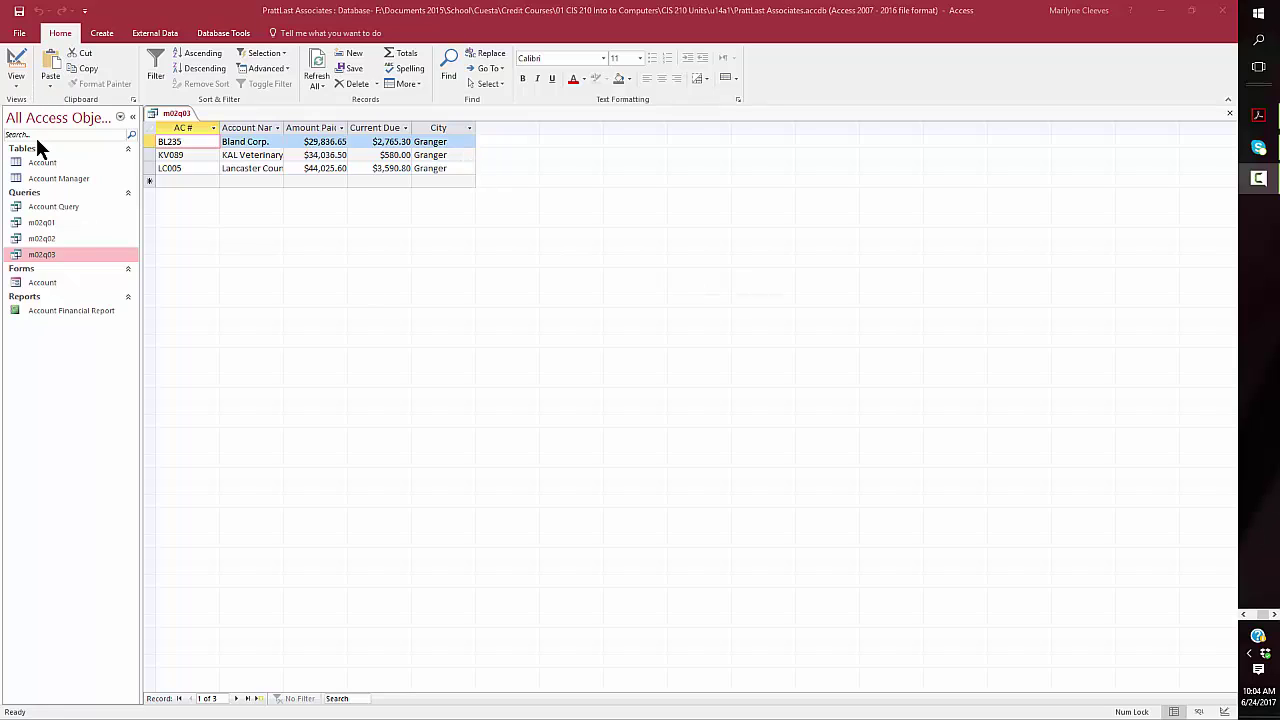
Step: Return to the query design, hide the City field from the results and run the query again
{"action": "left_click", "coordinate": [16, 90]}
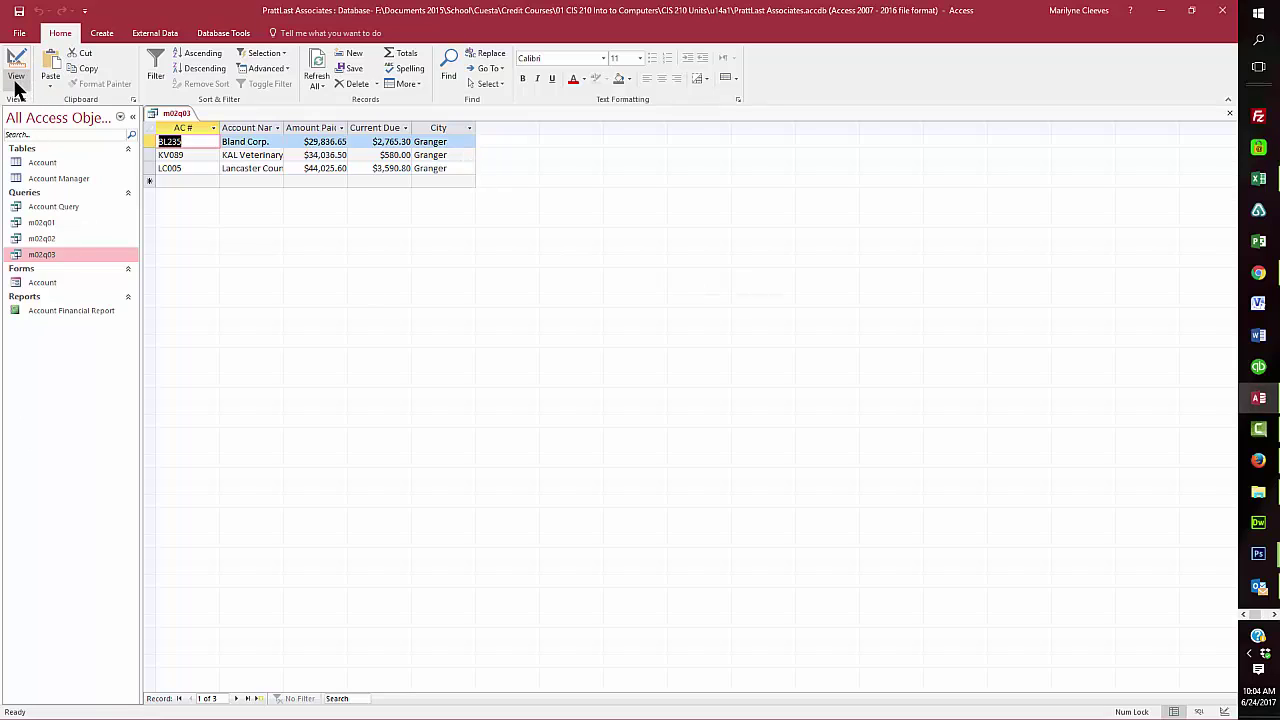
{"action": "left_click", "coordinate": [16, 90]}
{"action": "left_click", "coordinate": [38, 163]}
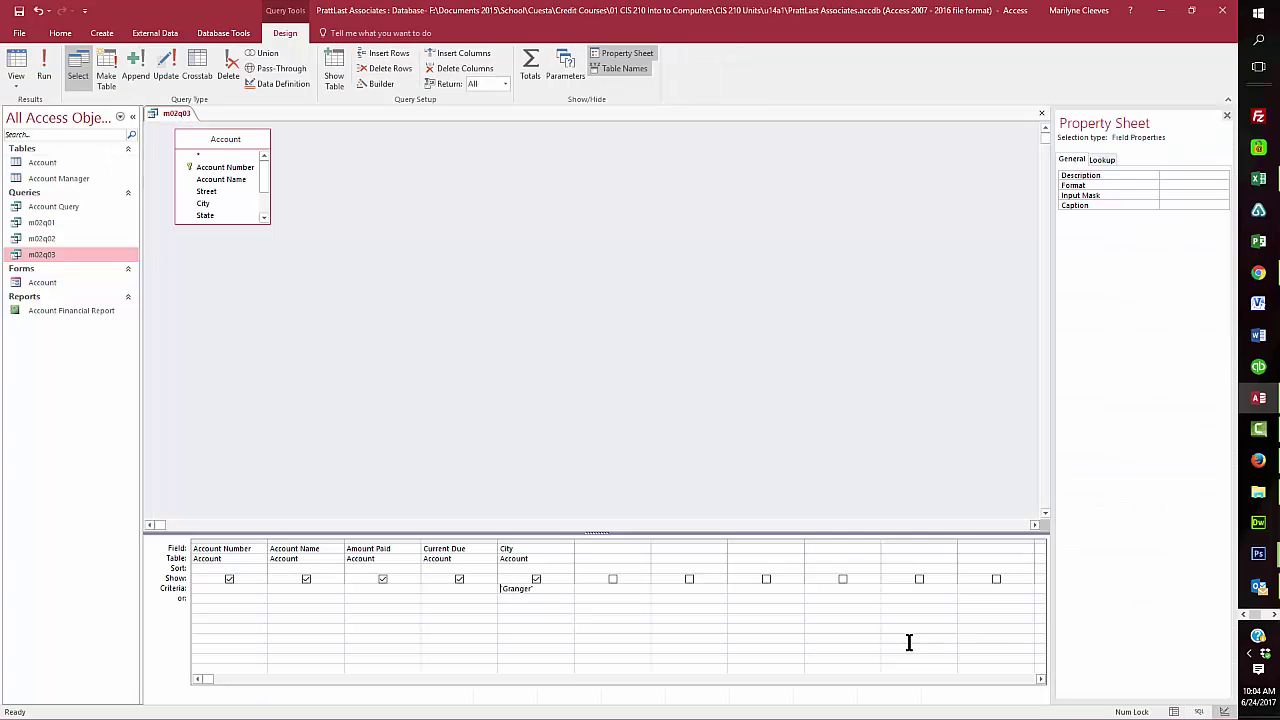
{"action": "left_click", "coordinate": [534, 580]}
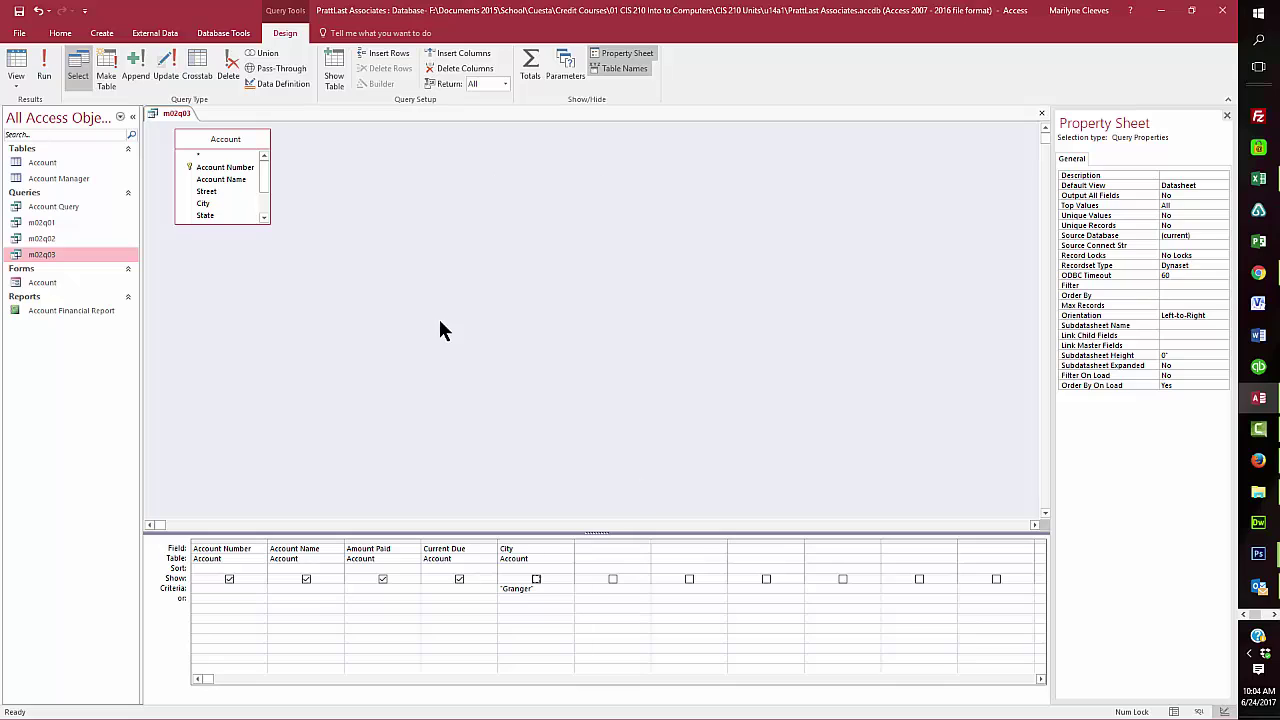
{"action": "left_click", "coordinate": [46, 72]}
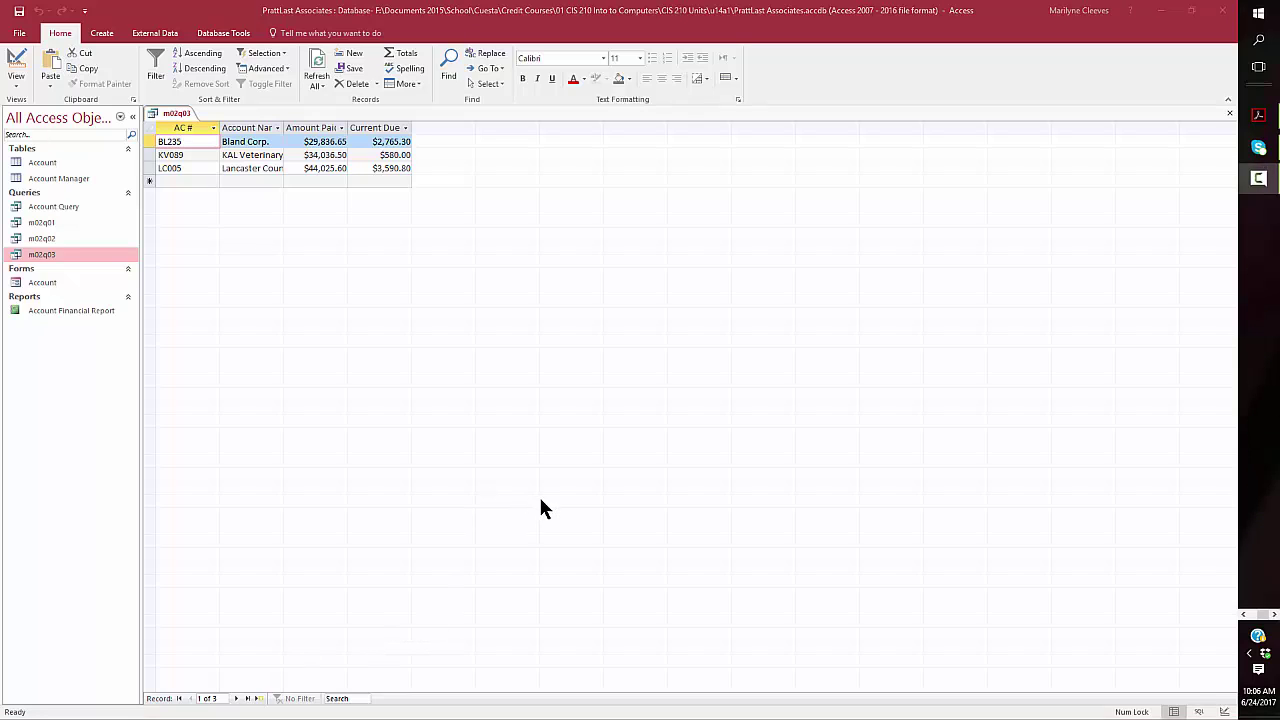
Step: Close the m02q03 query and save its design changes
{"action": "right_click", "coordinate": [182, 115]}
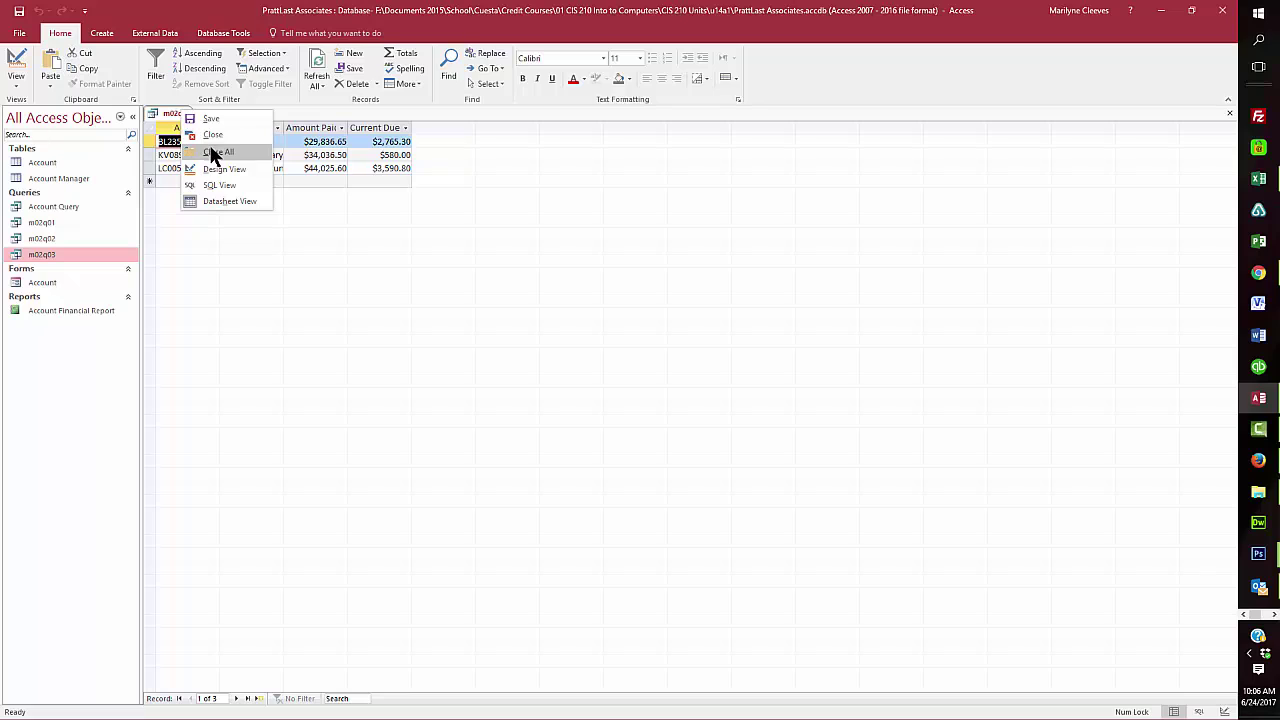
{"action": "left_click", "coordinate": [212, 135]}
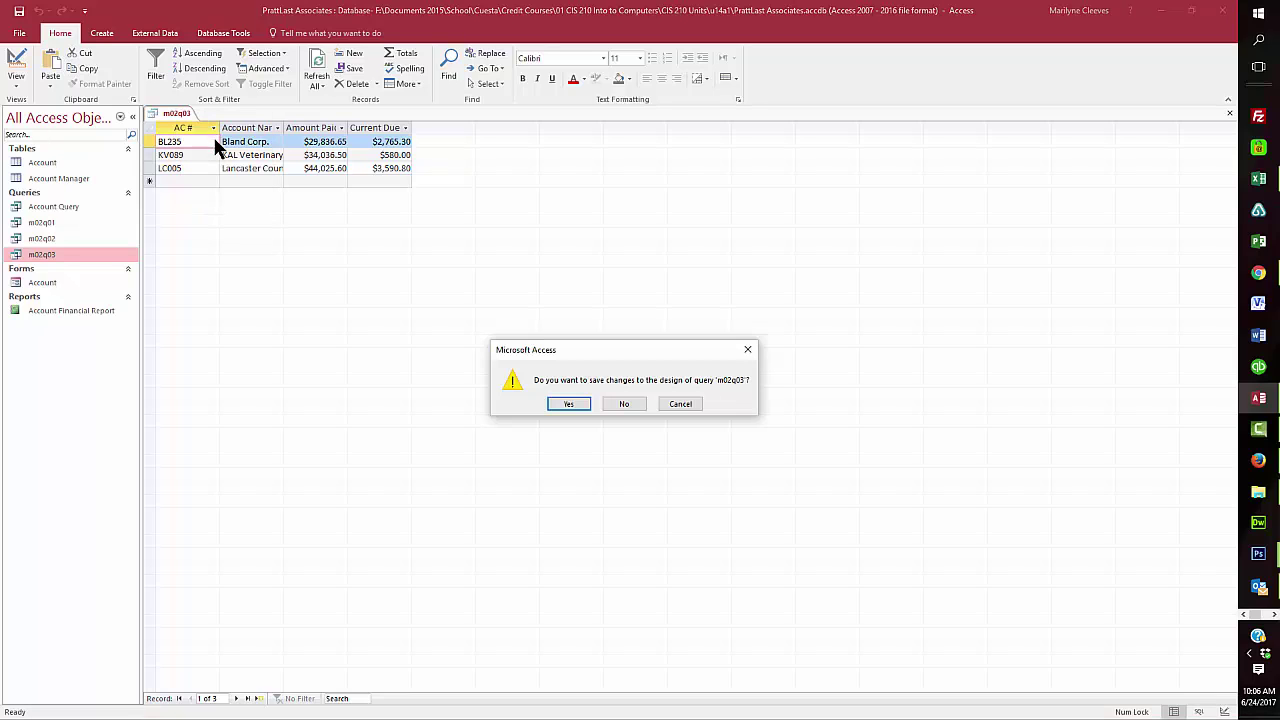
{"action": "left_click", "coordinate": [584, 403]}
Step: Rename the m02q03 query as Account-City
{"action": "right_click", "coordinate": [56, 254]}
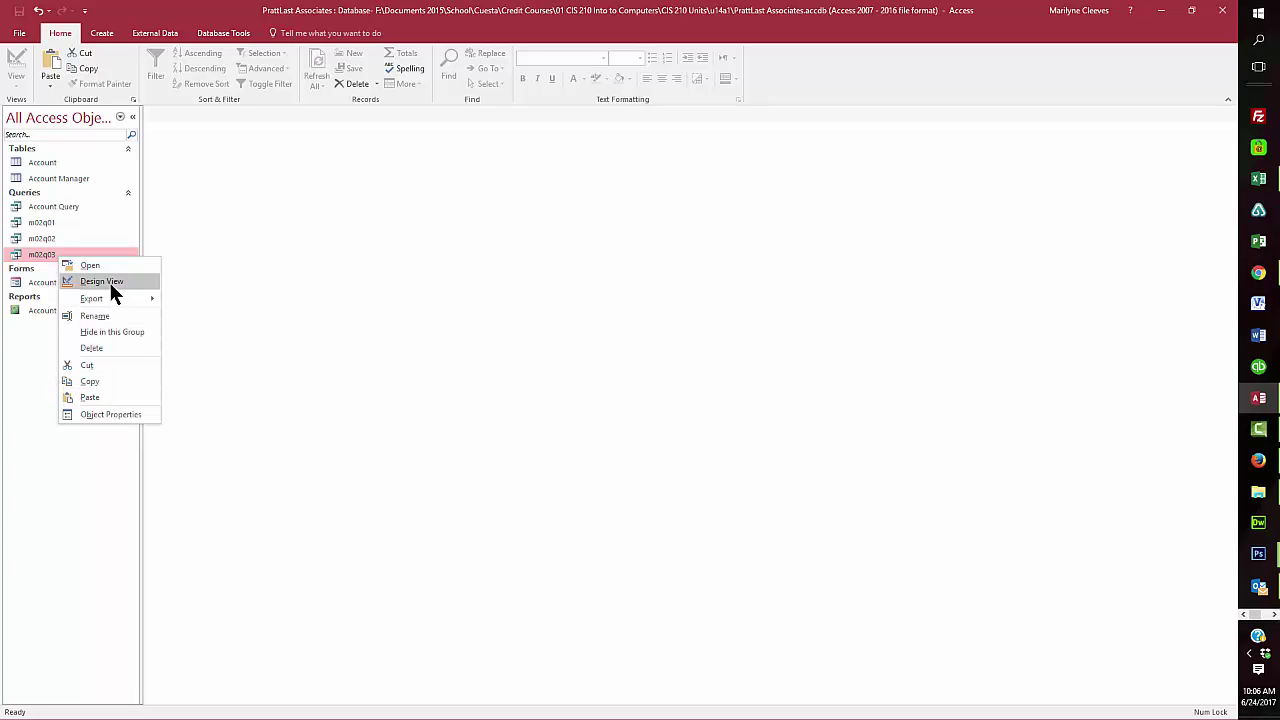
{"action": "left_click", "coordinate": [109, 316]}
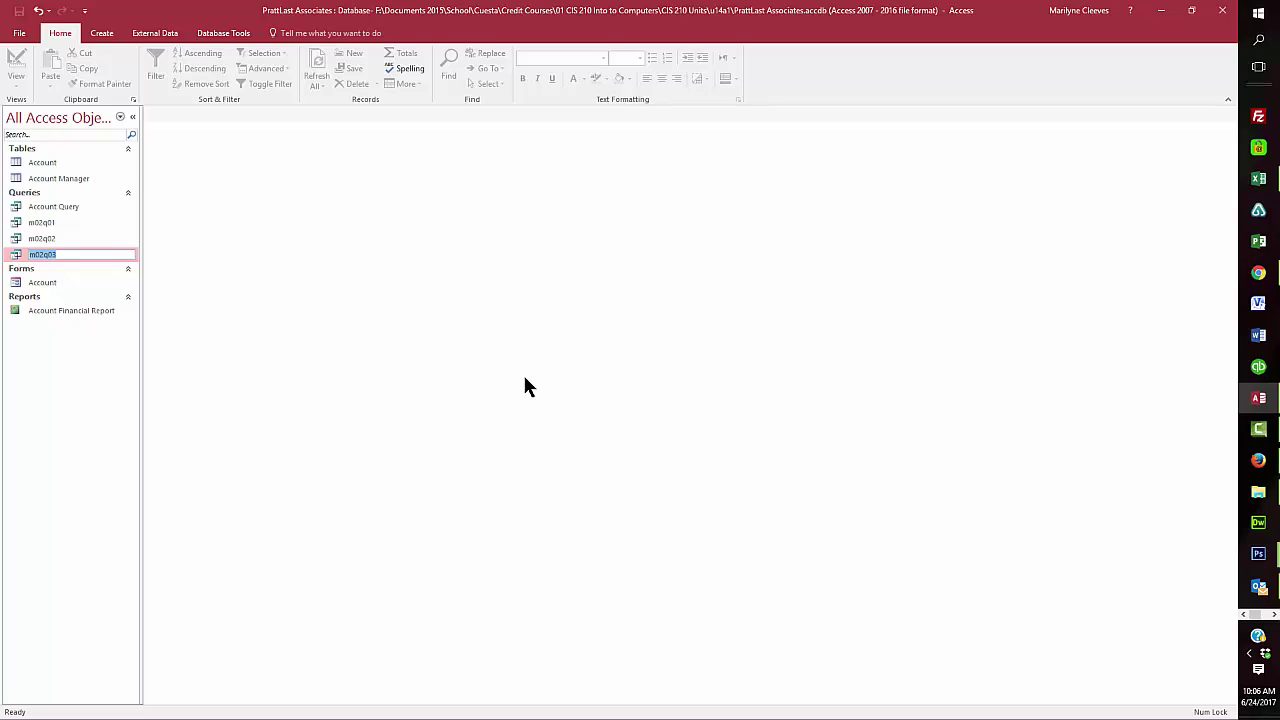
{"action": "type", "text": "Account-City"}
{"action": "key", "text": "Return"}
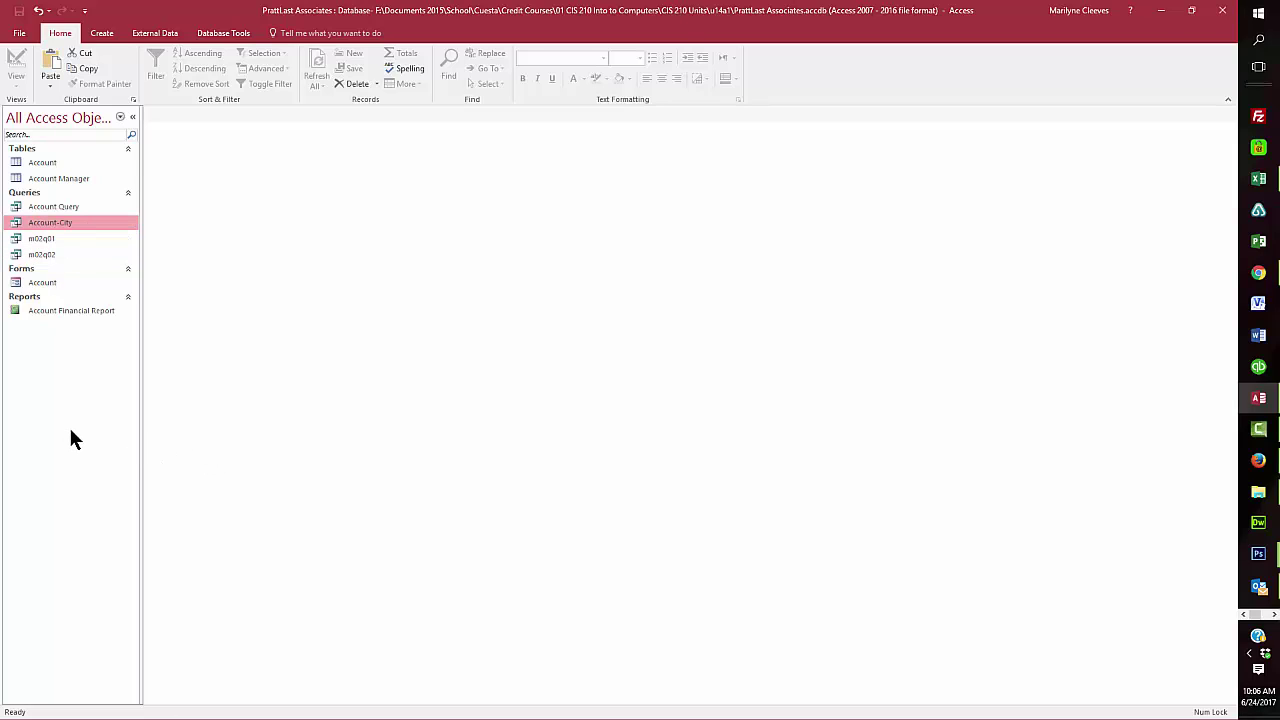
Step: Open the Account-City query and switch it to Design View
{"action": "right_click", "coordinate": [62, 228]}
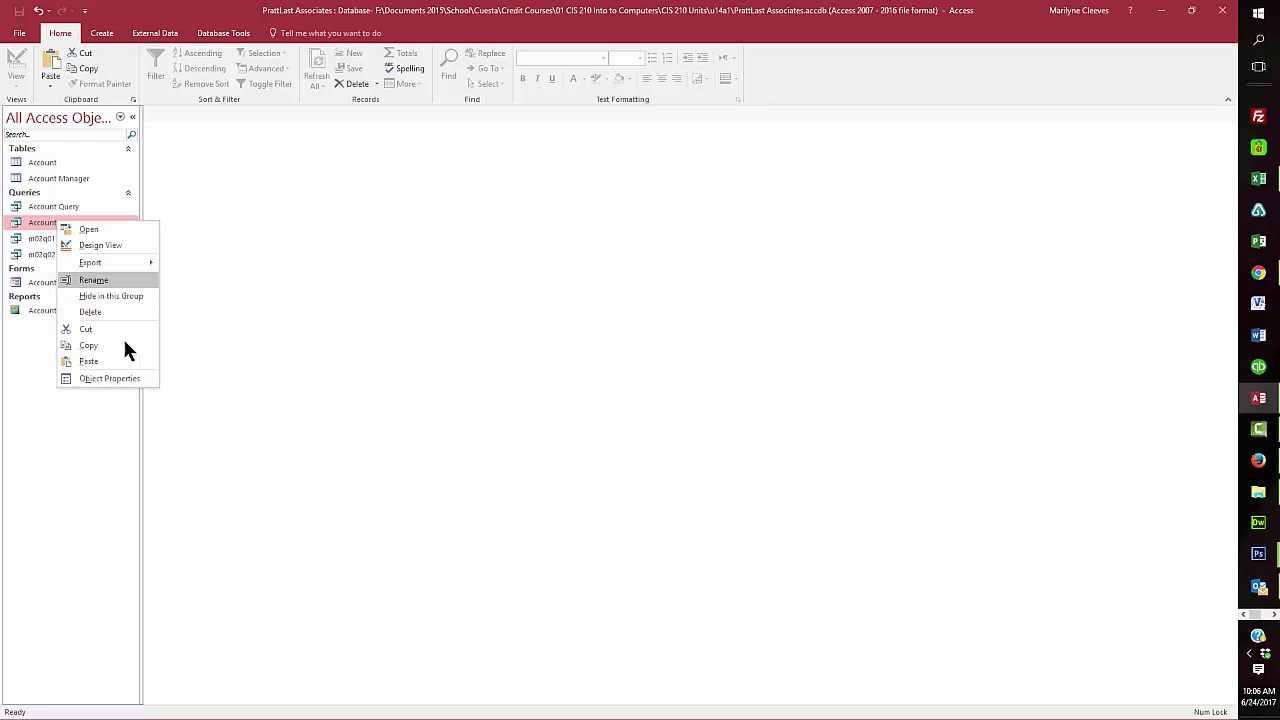
{"action": "left_click", "coordinate": [268, 453]}
{"action": "double_click", "coordinate": [75, 224]}
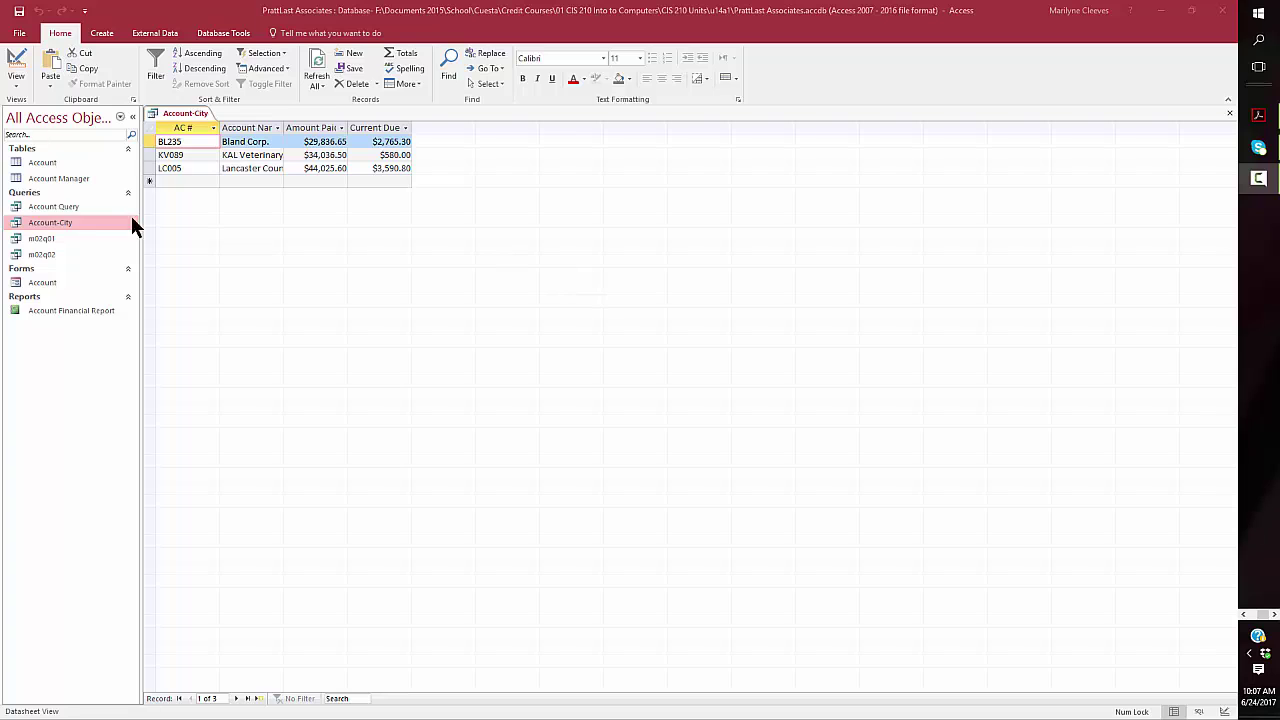
{"action": "left_click", "coordinate": [57, 218]}
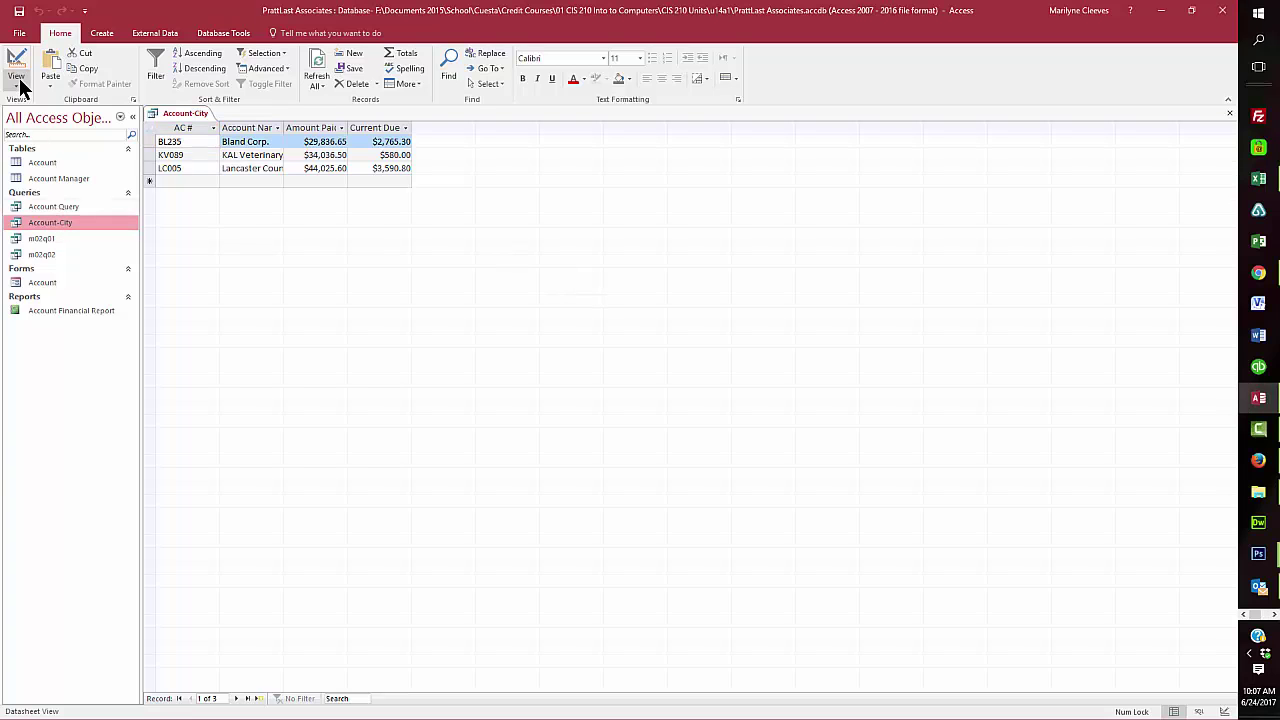
{"action": "left_click", "coordinate": [16, 84]}
{"action": "left_click", "coordinate": [49, 170]}
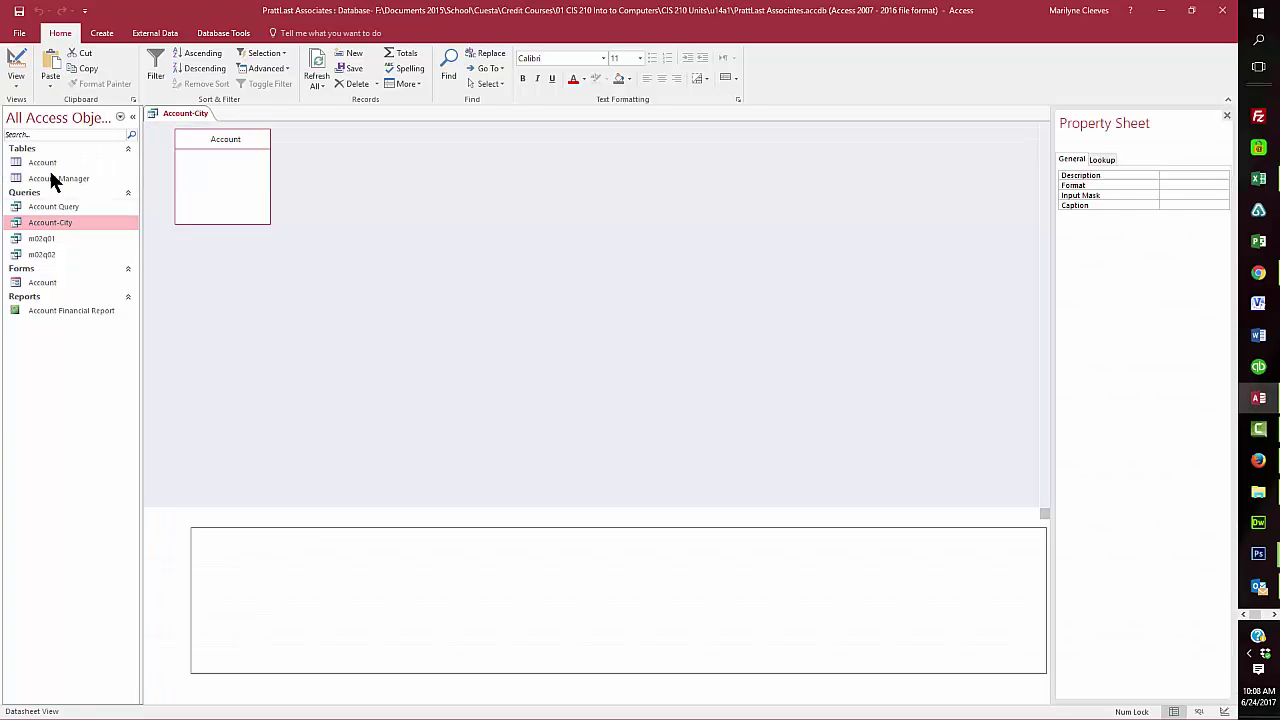
Step: Replace the City criterion with the parameter [Enter City] and run the query for the city Wells
{"action": "left_click", "coordinate": [549, 580]}
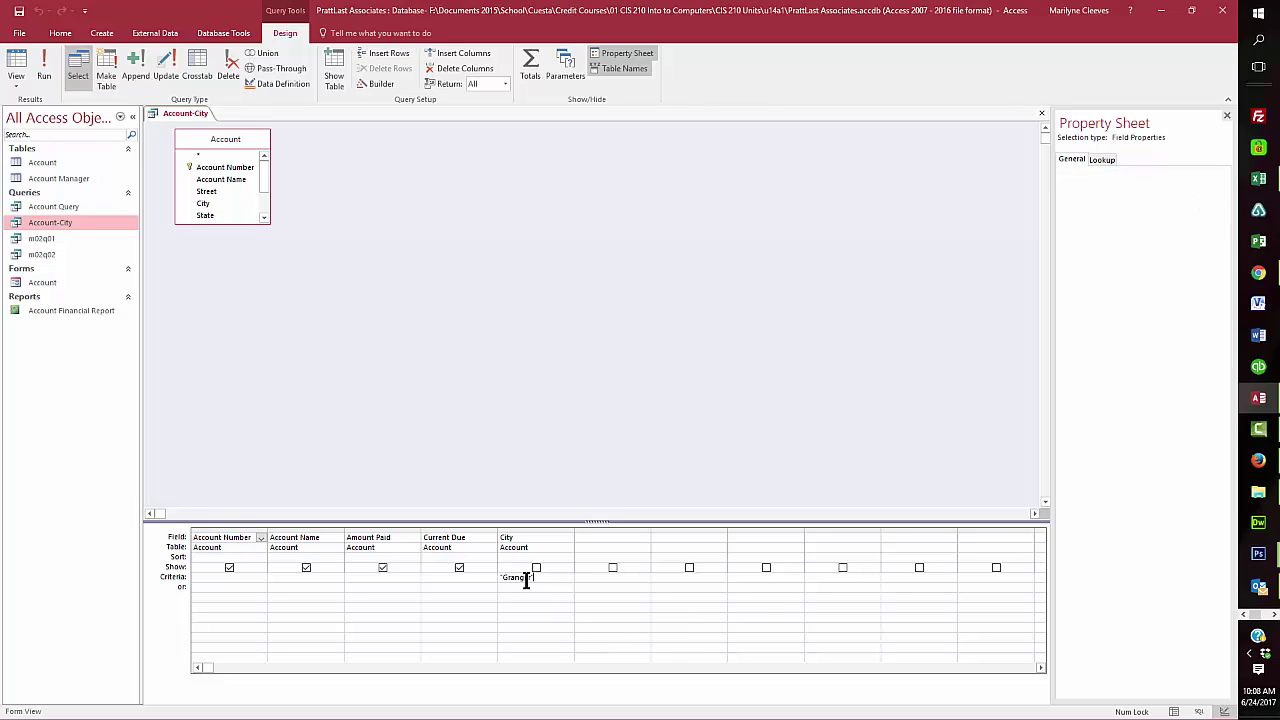
{"action": "left_click", "coordinate": [488, 577]}
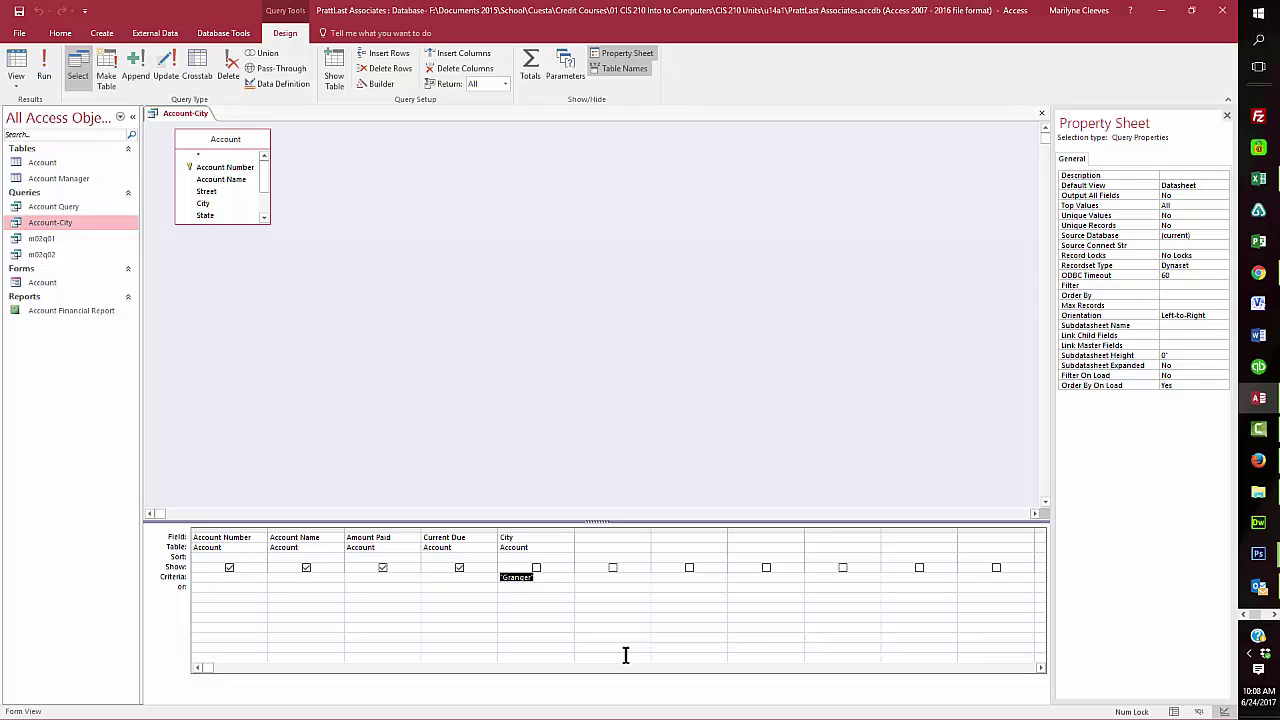
{"action": "key", "text": "Delete"}
{"action": "type", "text": "[Enter City]"}
{"action": "left_click", "coordinate": [46, 68]}
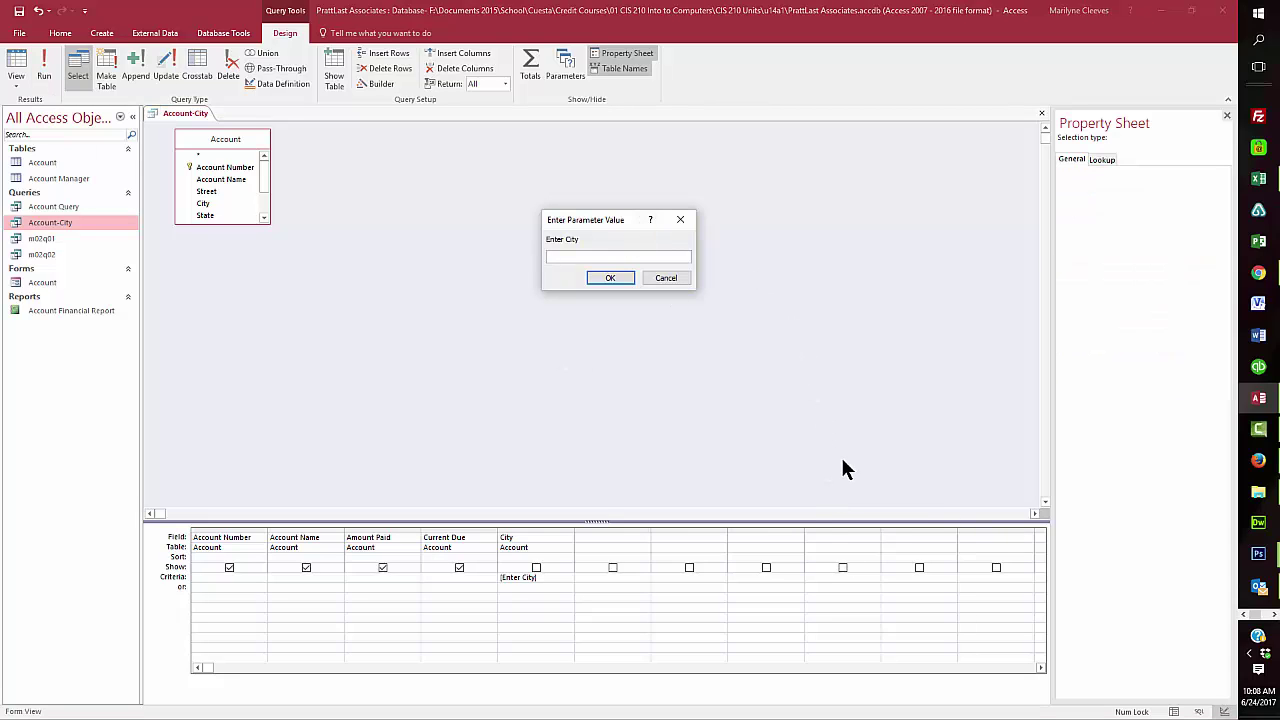
{"action": "type", "text": "Wells"}
{"action": "left_click", "coordinate": [600, 277]}
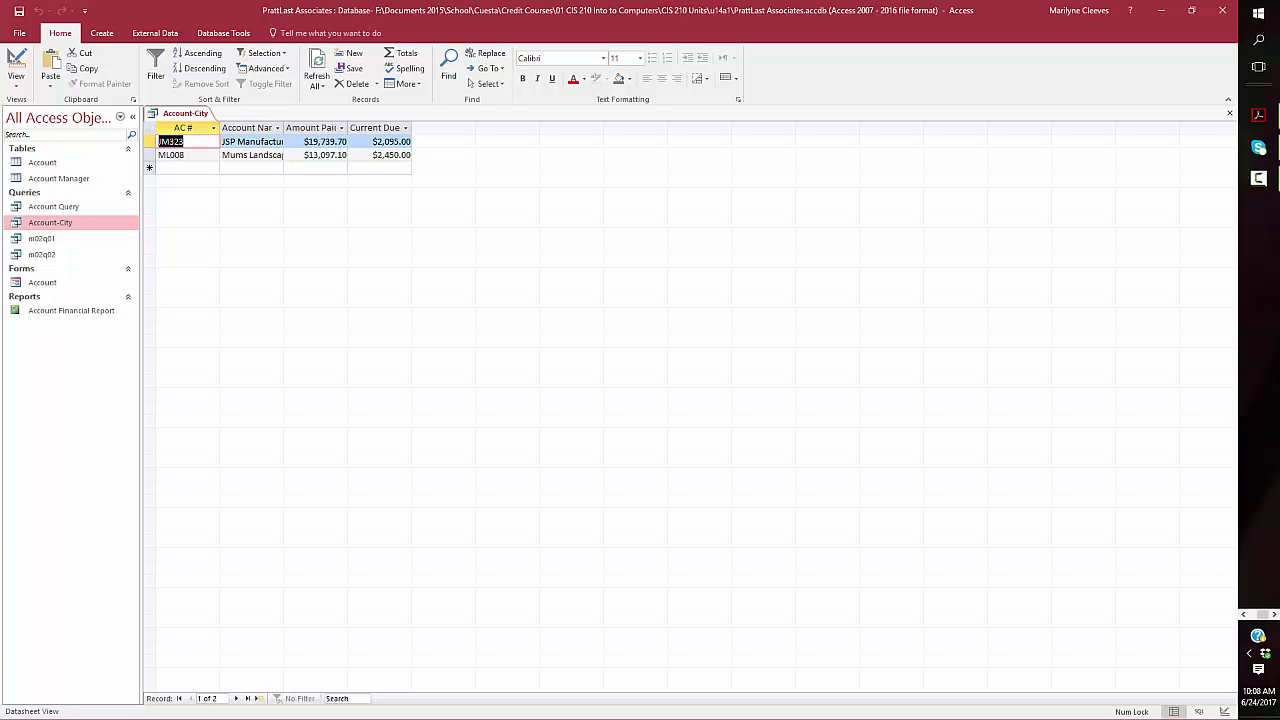
Step: Duplicate the m02q02 query under the name m02q03
{"action": "left_click", "coordinate": [42, 254]}
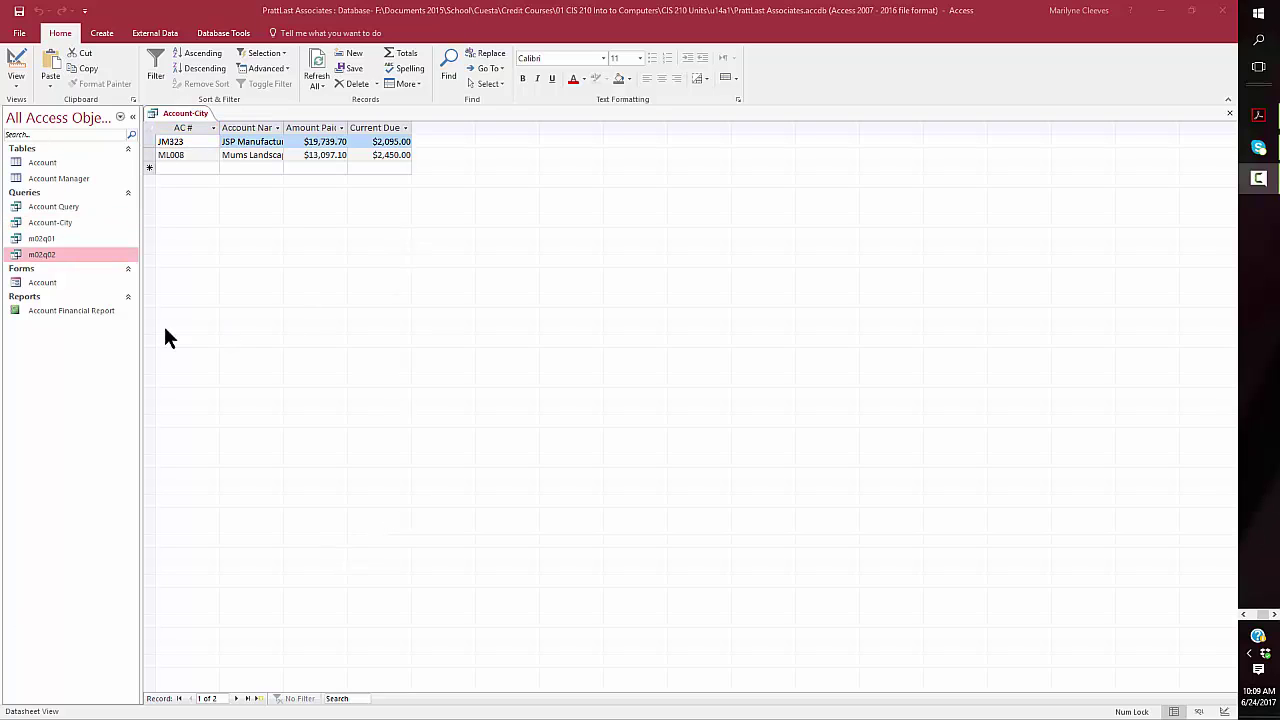
{"action": "right_click", "coordinate": [47, 254]}
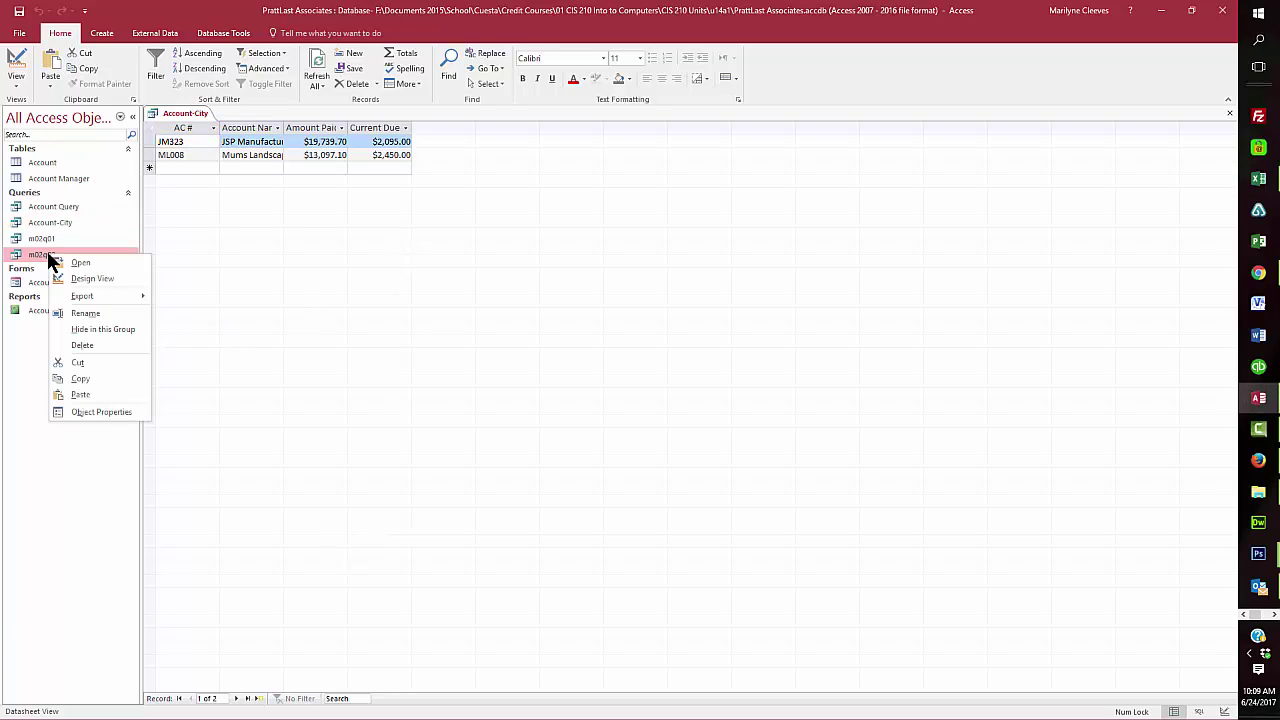
{"action": "left_click", "coordinate": [93, 378]}
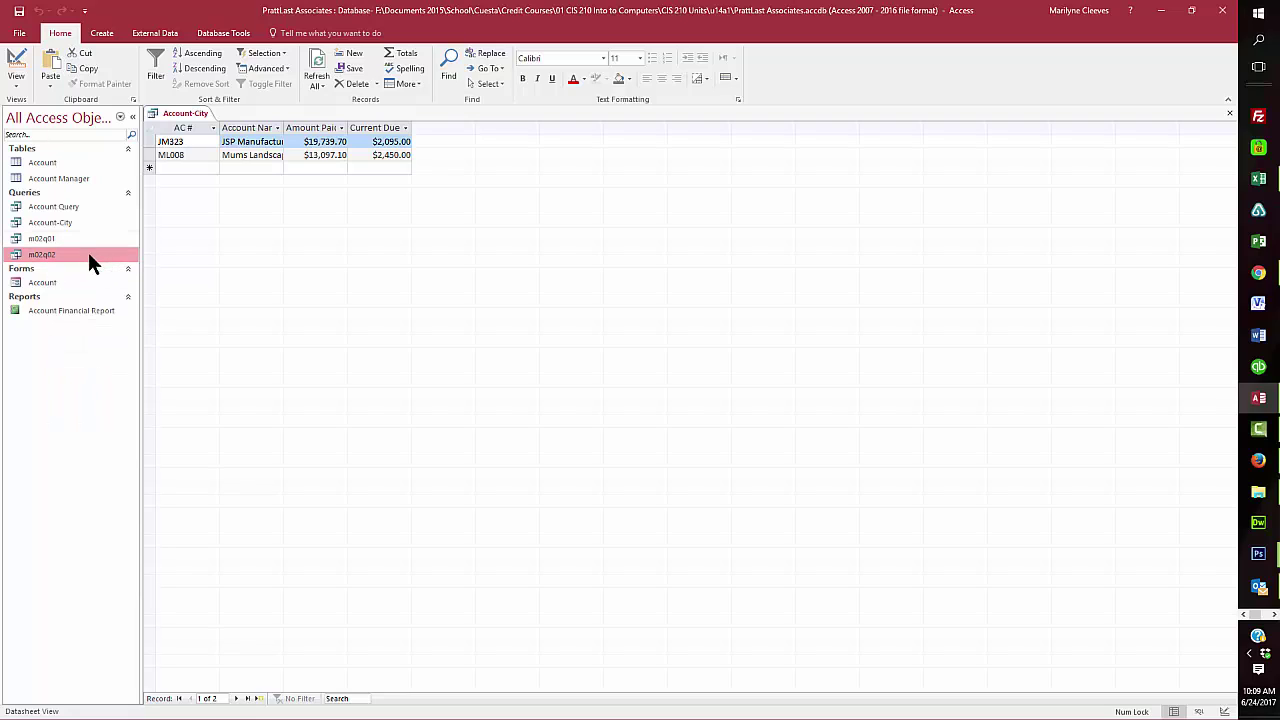
{"action": "right_click", "coordinate": [88, 253]}
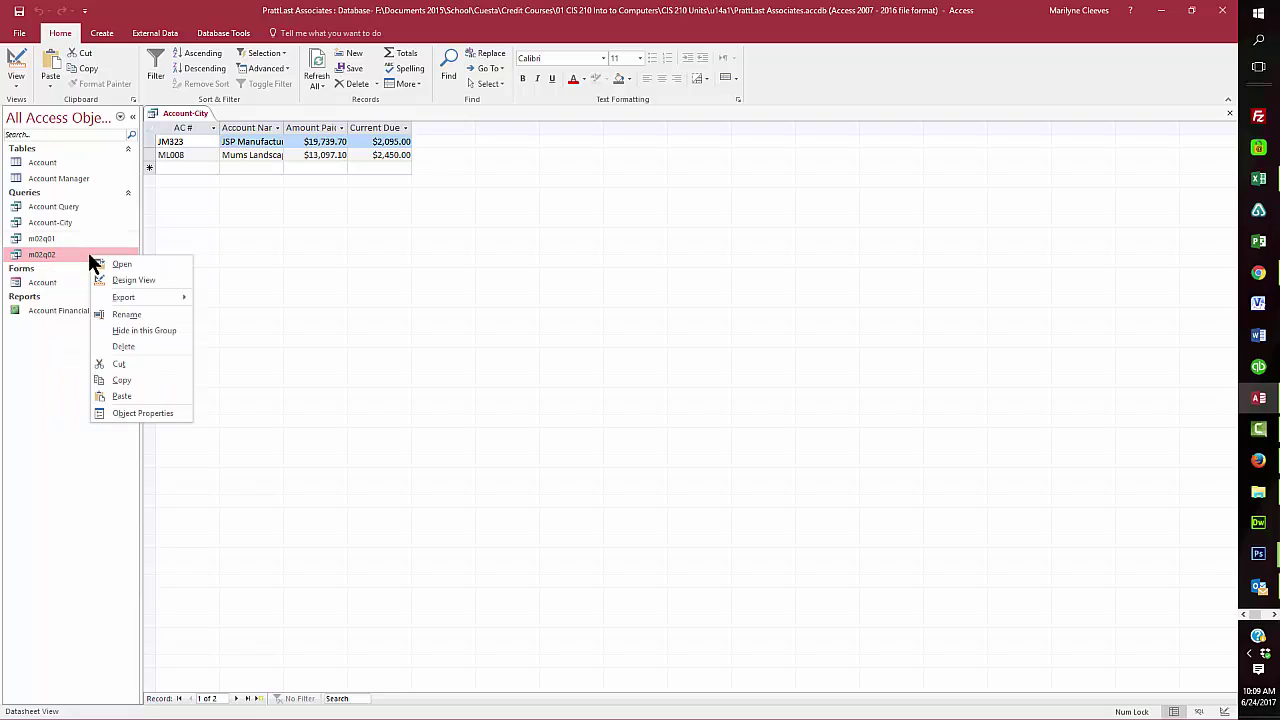
{"action": "left_click", "coordinate": [122, 397]}
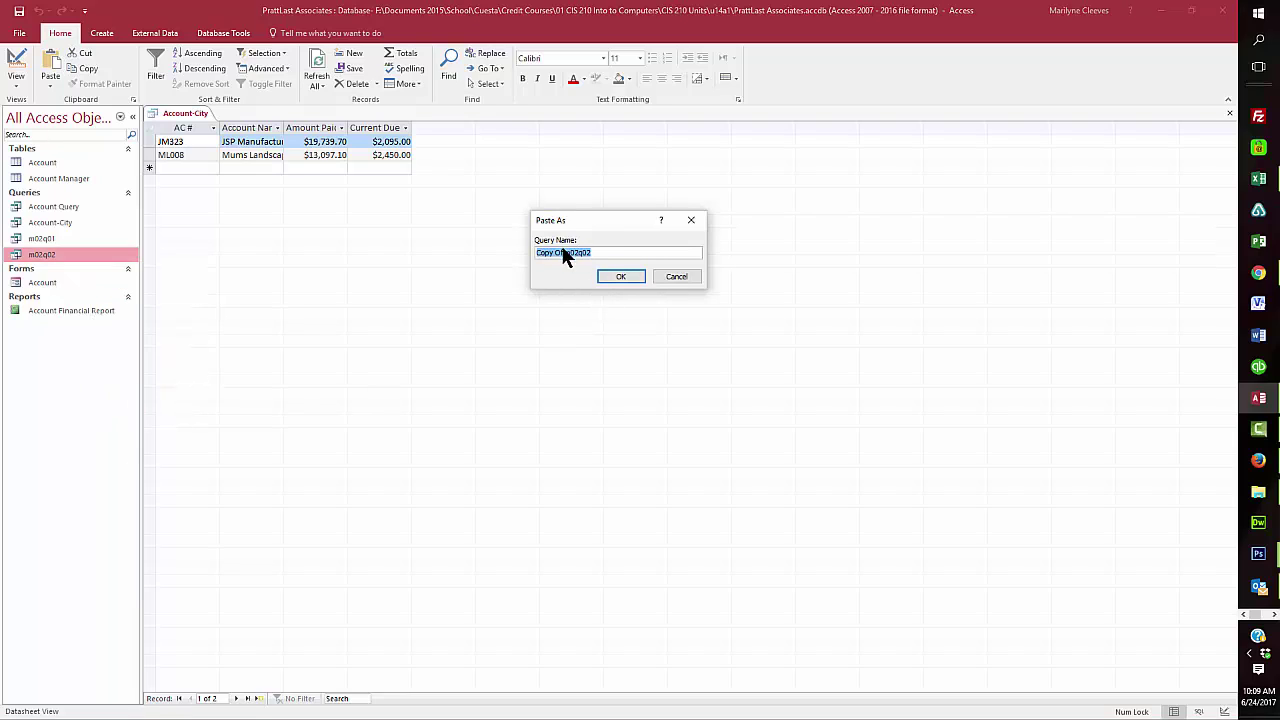
{"action": "left_click_drag", "start_coordinate": [563, 249], "coordinate": [507, 256]}
{"action": "key", "text": "BackSpace"}
{"action": "type", "text": "3"}
{"action": "left_click", "coordinate": [622, 279]}
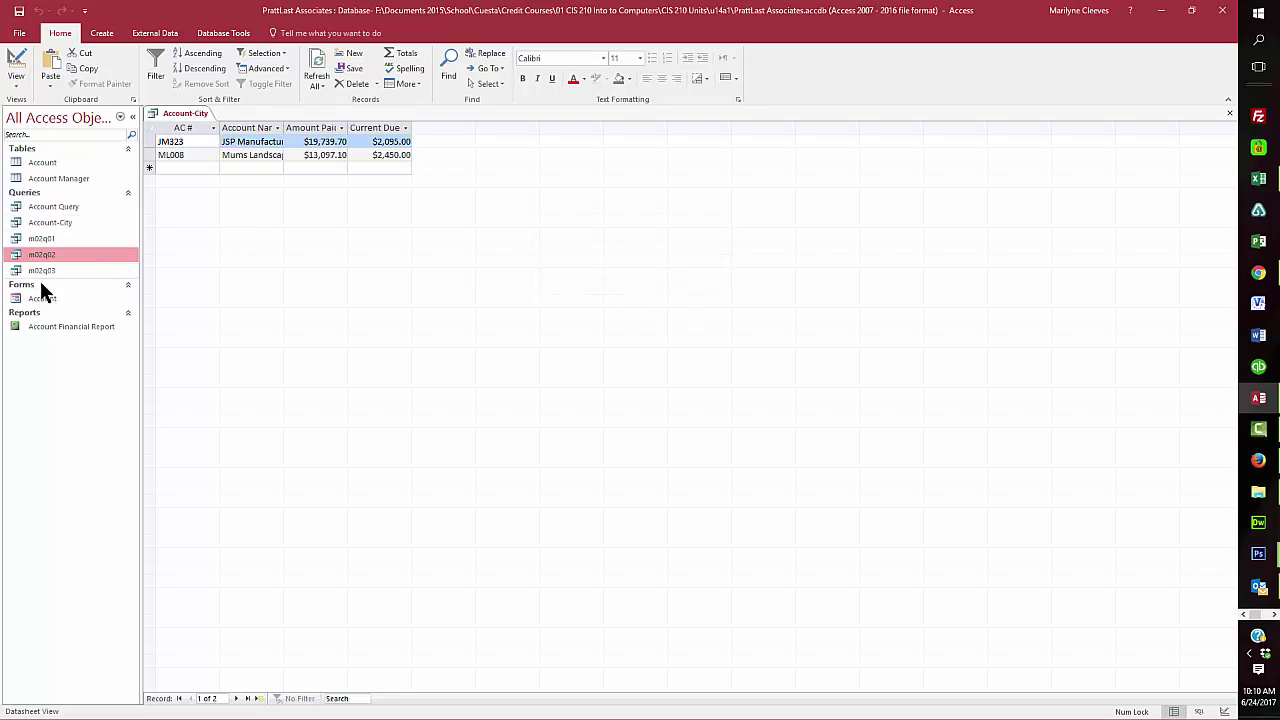
Step: In the new m02q03 query's design, replace the Account Name criterion with a Current Due criterion for $0.00 and run the query
{"action": "left_click", "coordinate": [40, 271]}
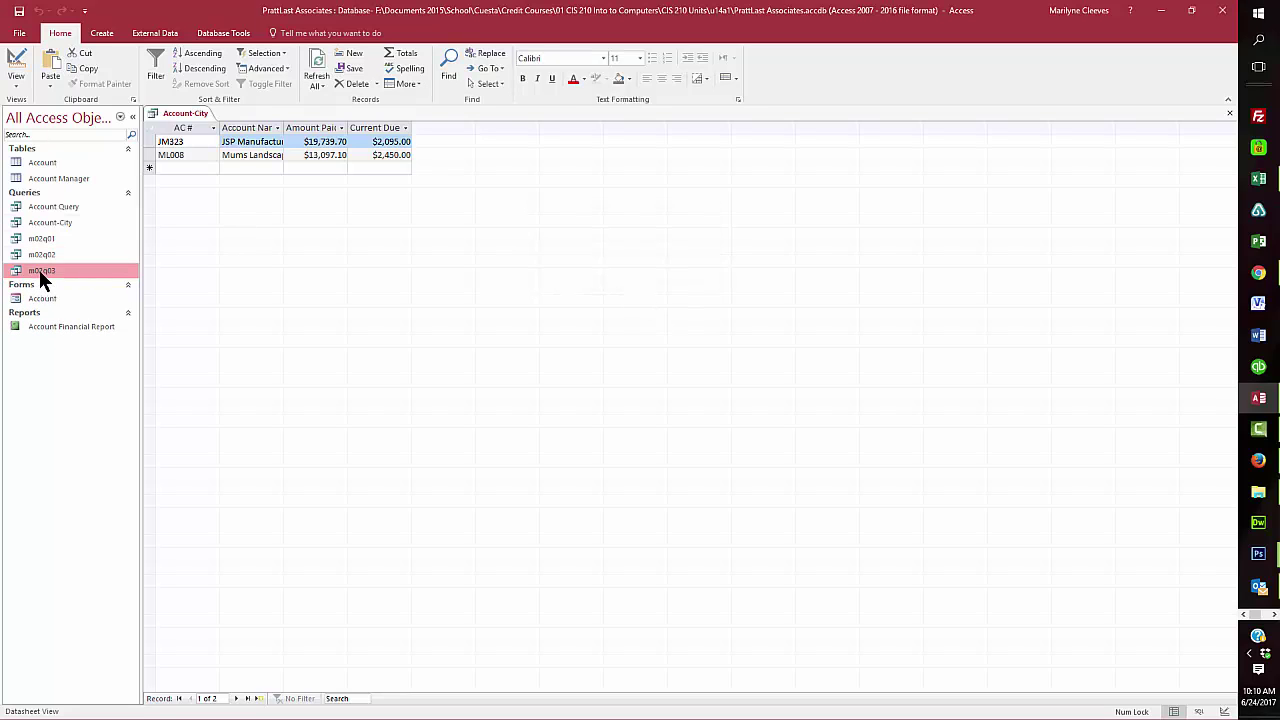
{"action": "right_click", "coordinate": [40, 271]}
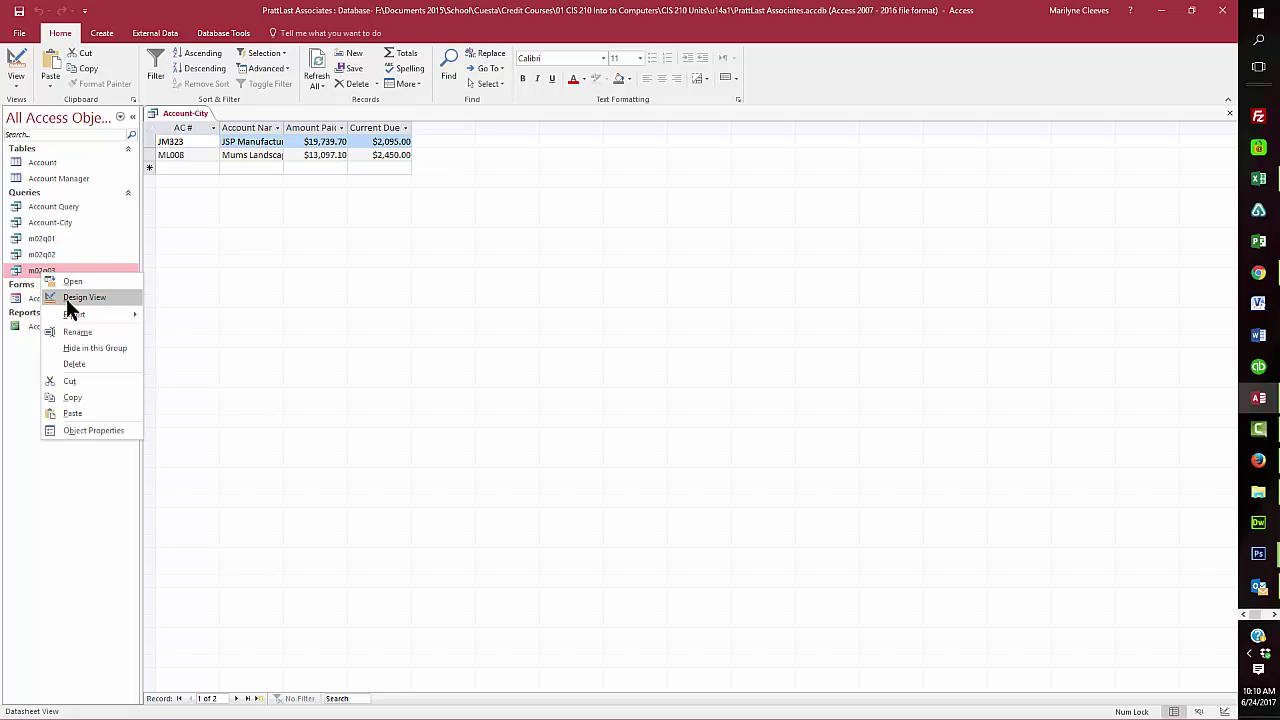
{"action": "left_click", "coordinate": [84, 297]}
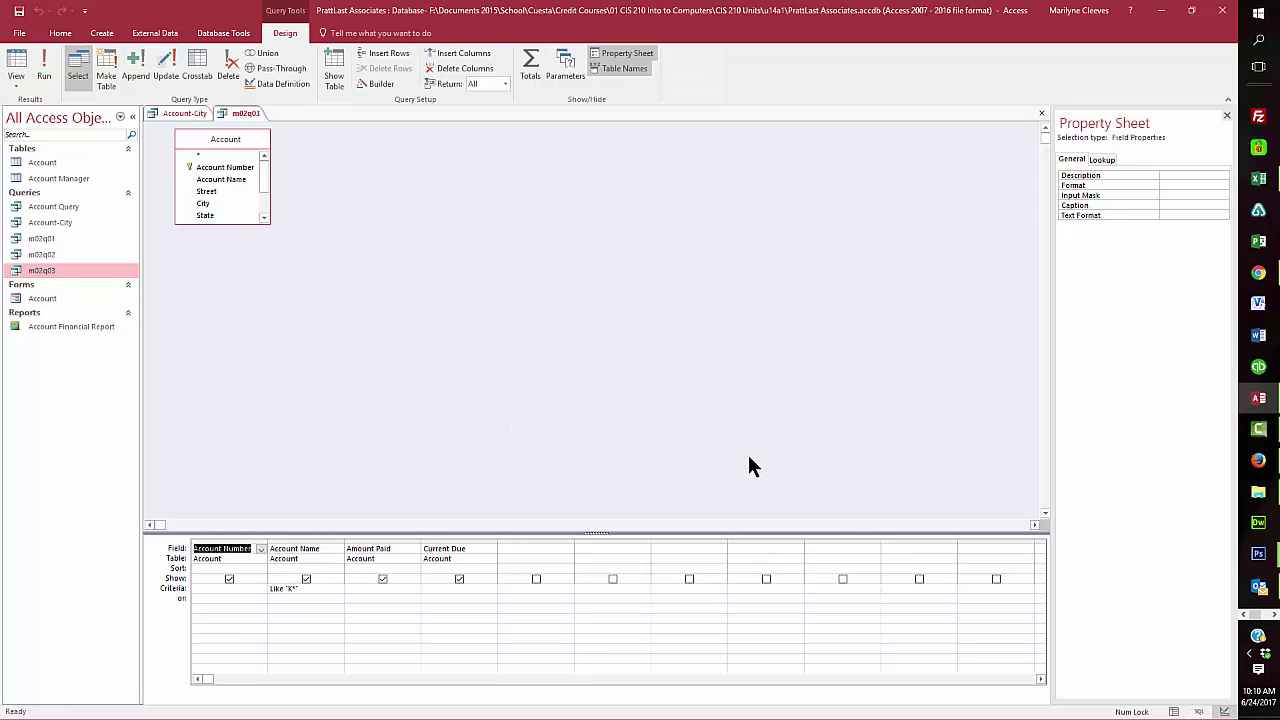
{"action": "left_click_drag", "start_coordinate": [304, 587], "coordinate": [255, 597]}
{"action": "key", "text": "Delete"}
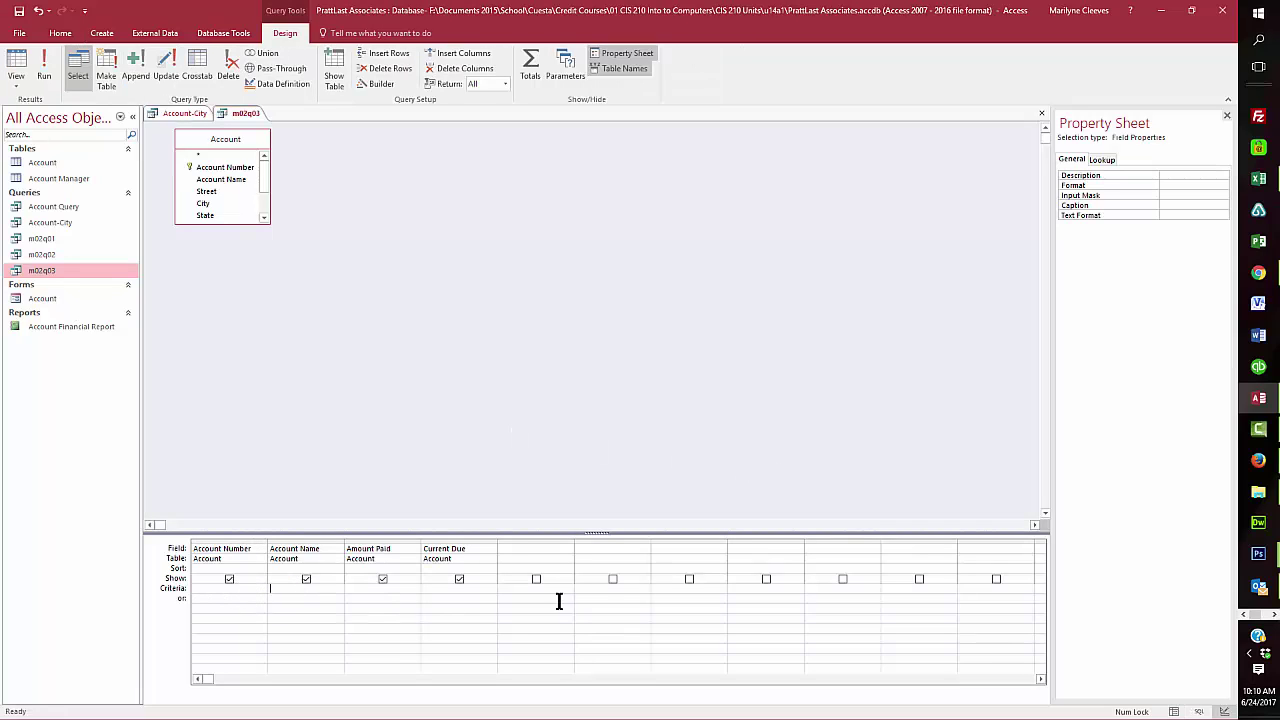
{"action": "left_click", "coordinate": [440, 590]}
{"action": "left_click", "coordinate": [44, 75]}
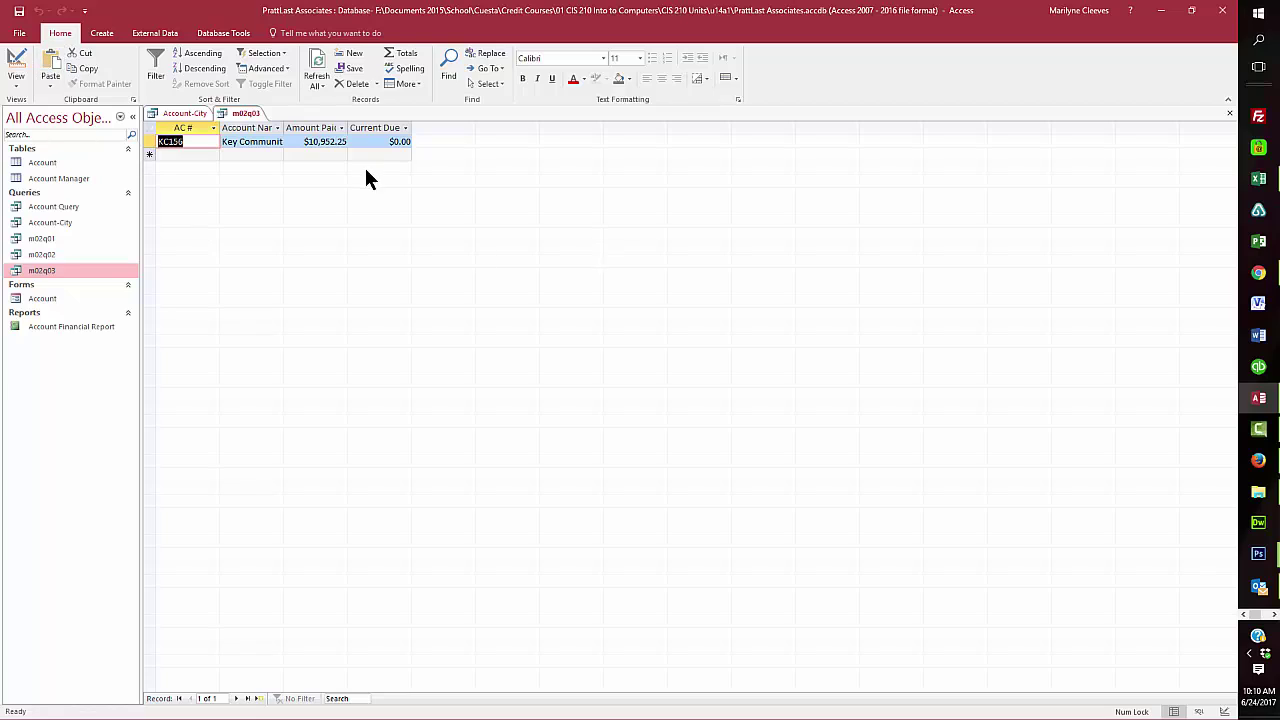
Step: Duplicate the m02q03 query under the name m02q04
{"action": "right_click", "coordinate": [60, 270]}
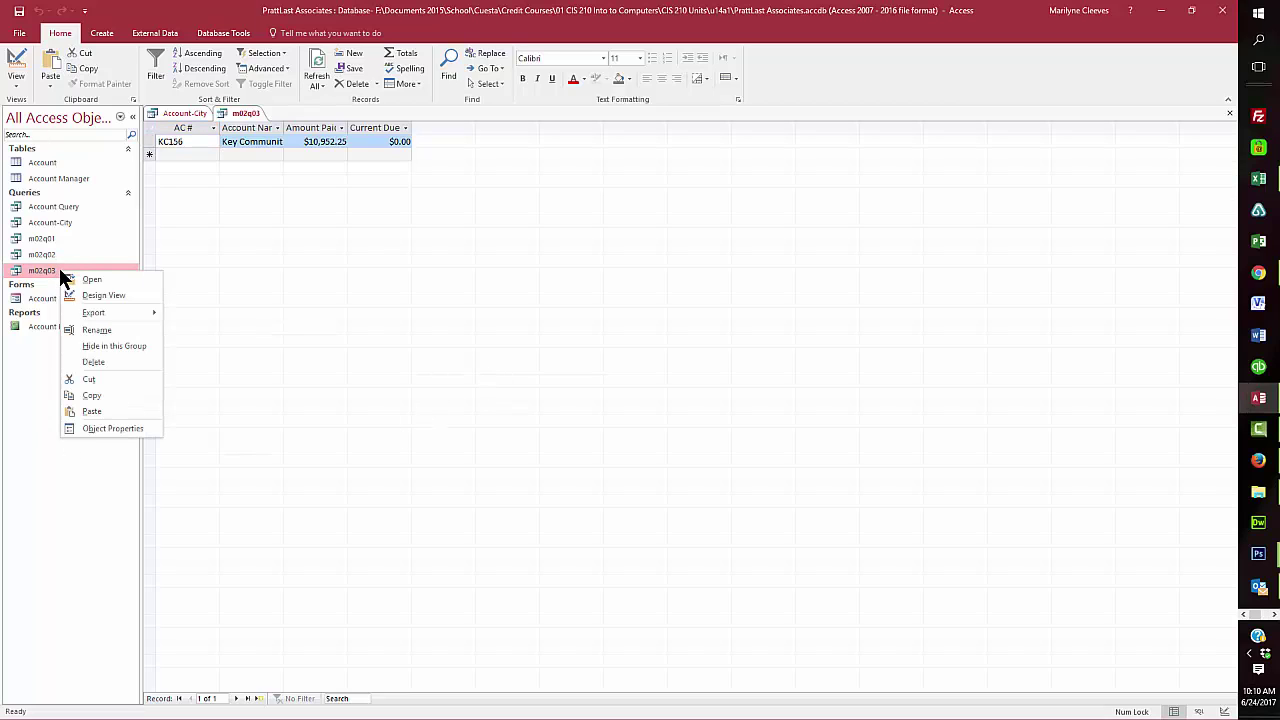
{"action": "left_click", "coordinate": [88, 395]}
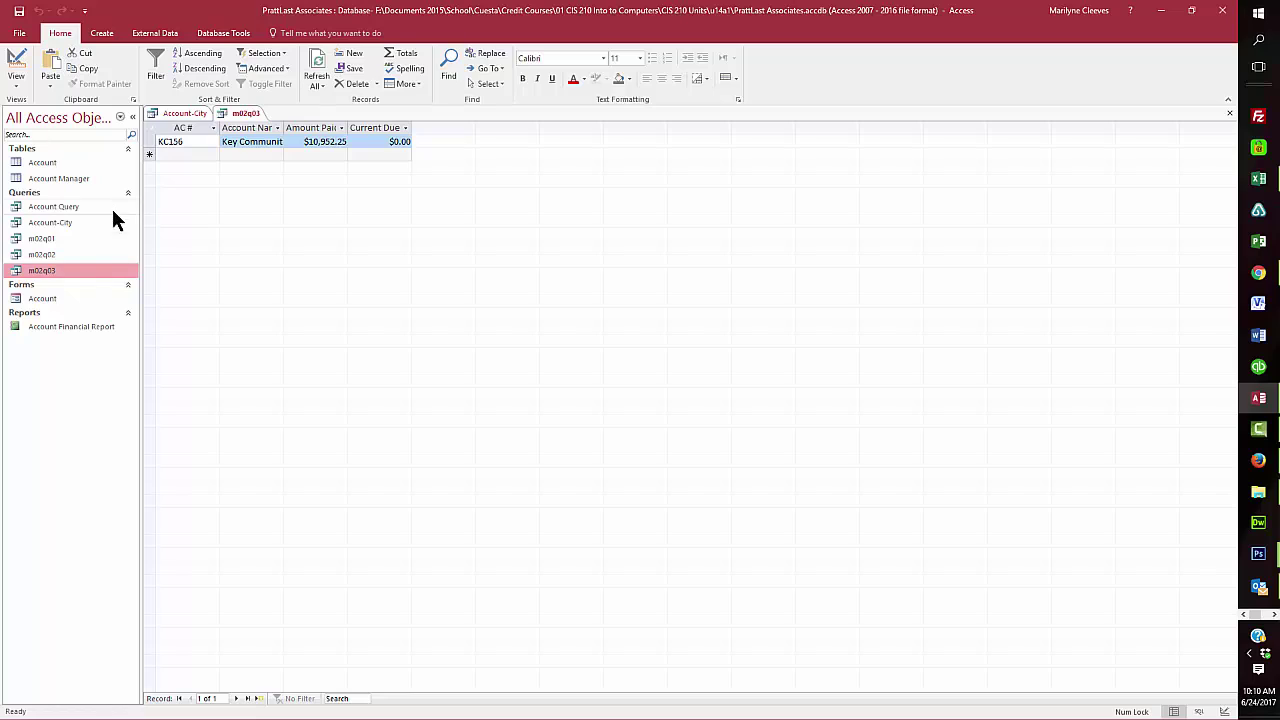
{"action": "right_click", "coordinate": [105, 254]}
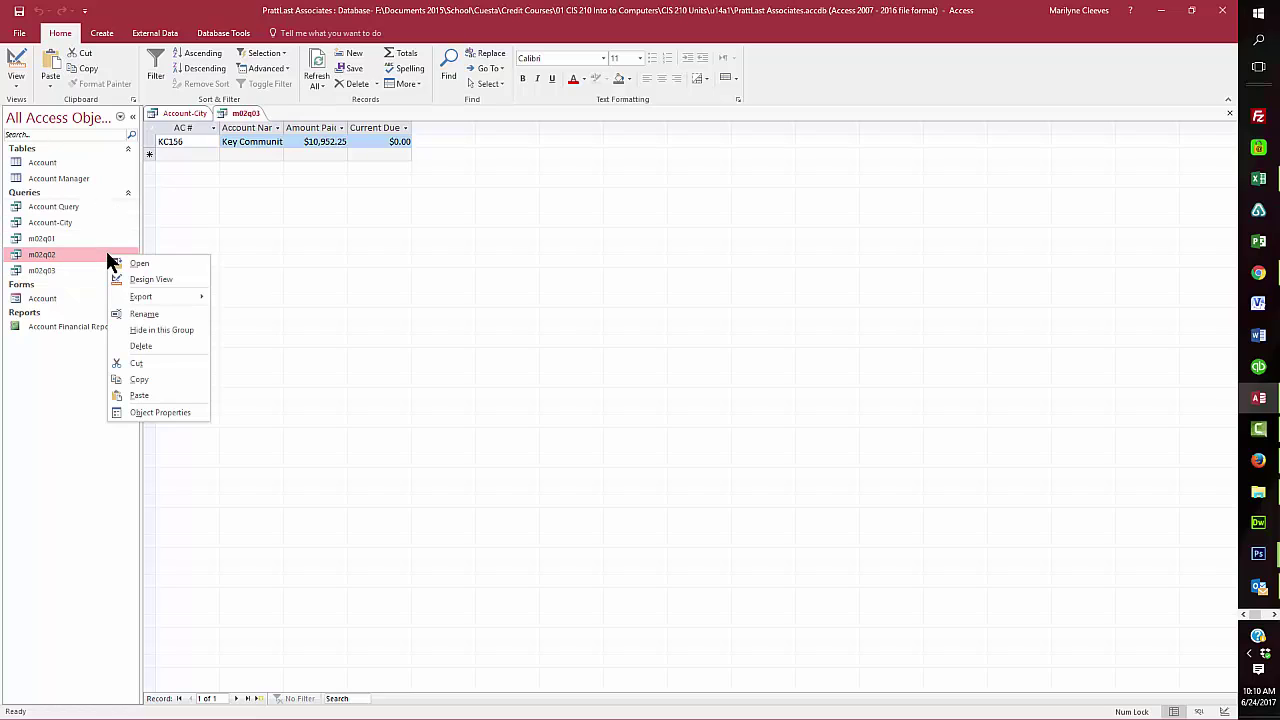
{"action": "left_click", "coordinate": [150, 394]}
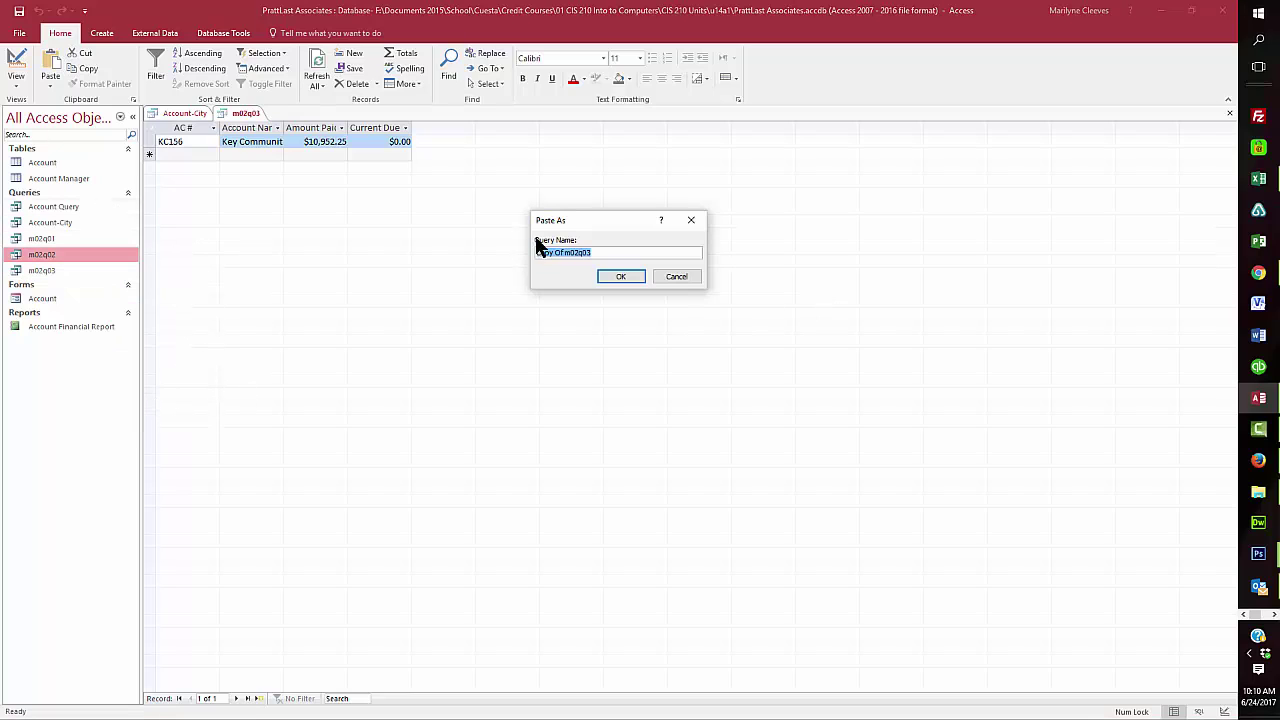
{"action": "left_click_drag", "start_coordinate": [565, 252], "coordinate": [523, 251]}
{"action": "left_click", "coordinate": [570, 253]}
{"action": "type", "text": "4"}
{"action": "left_click", "coordinate": [624, 278]}
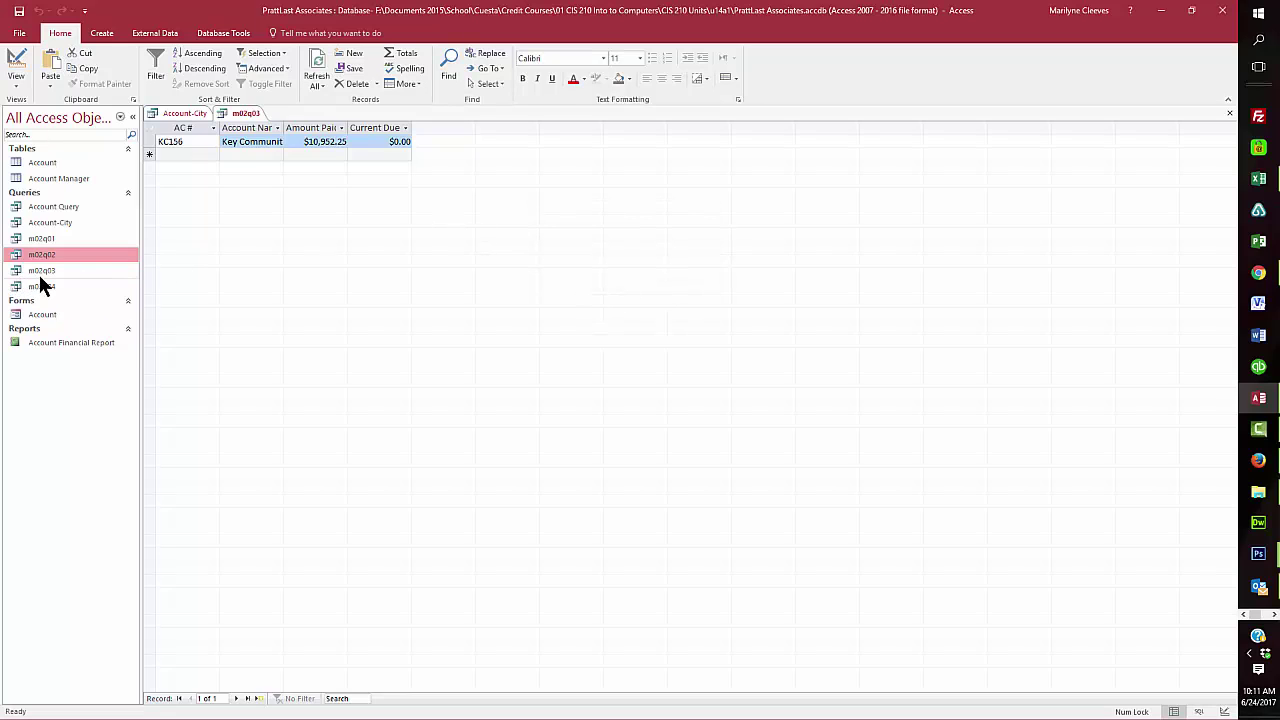
{"action": "right_click", "coordinate": [40, 286]}
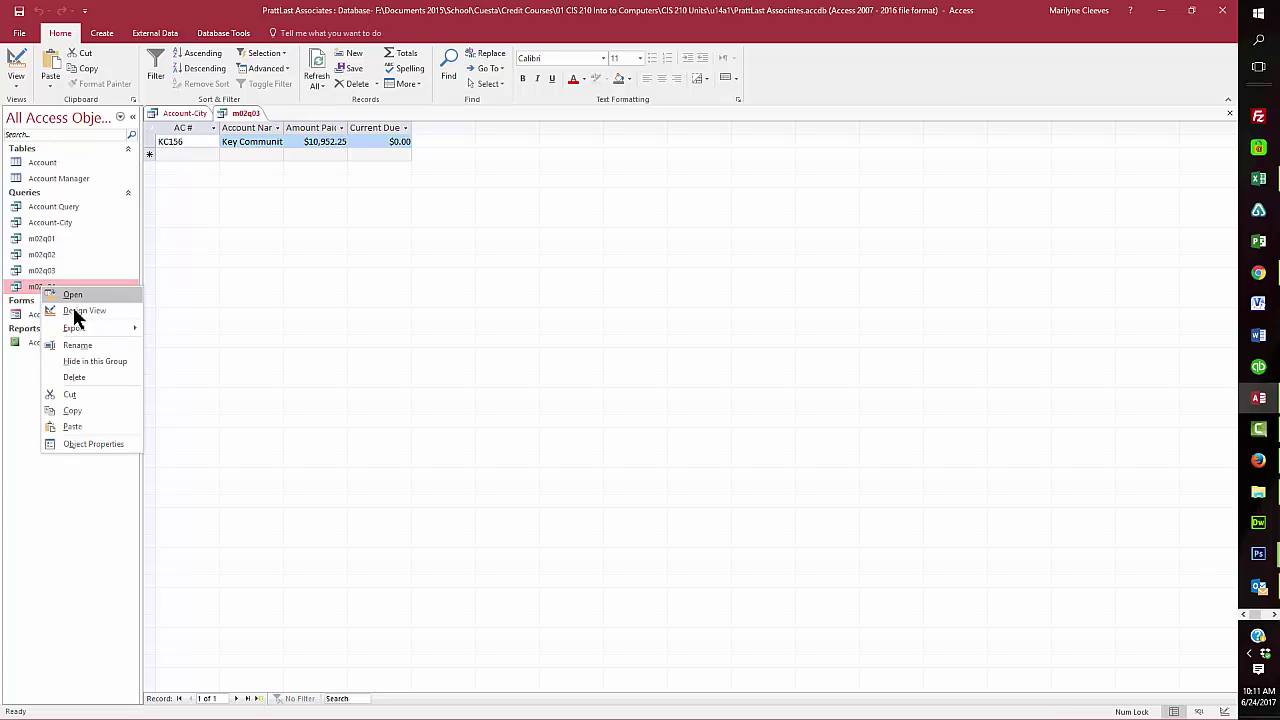
{"action": "left_click", "coordinate": [73, 310]}
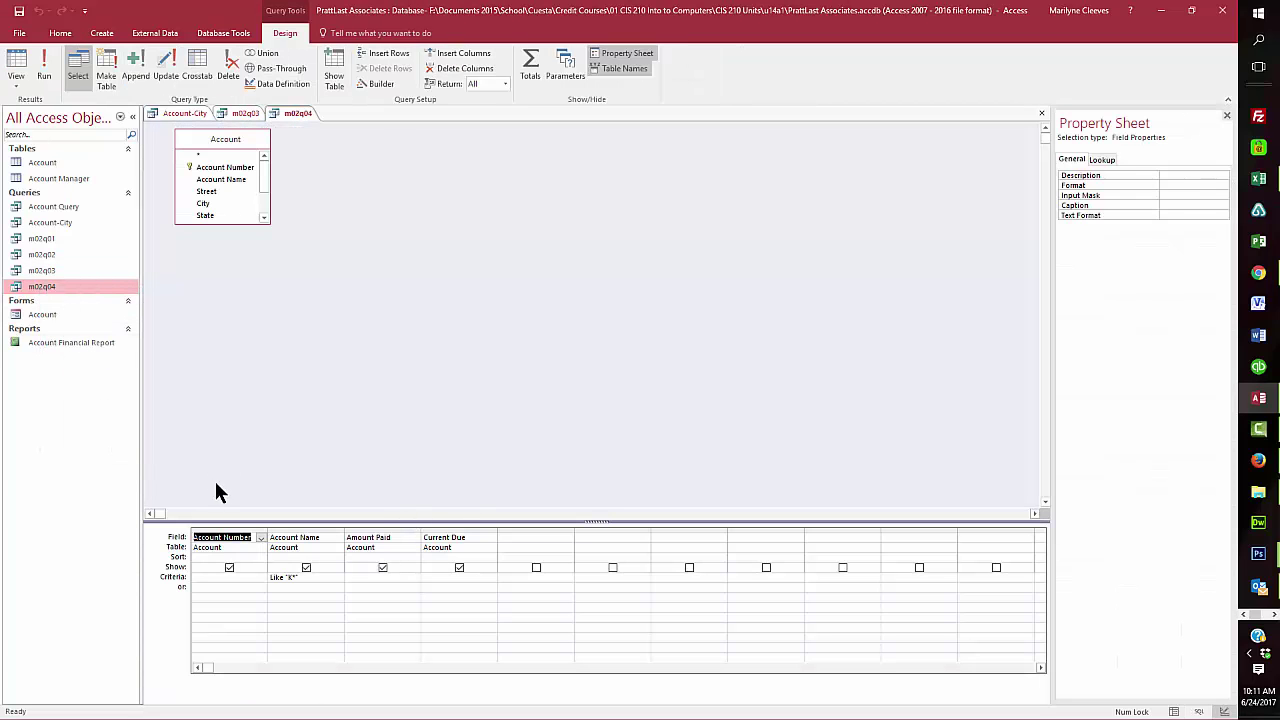
{"action": "left_click_drag", "start_coordinate": [299, 578], "coordinate": [246, 577]}
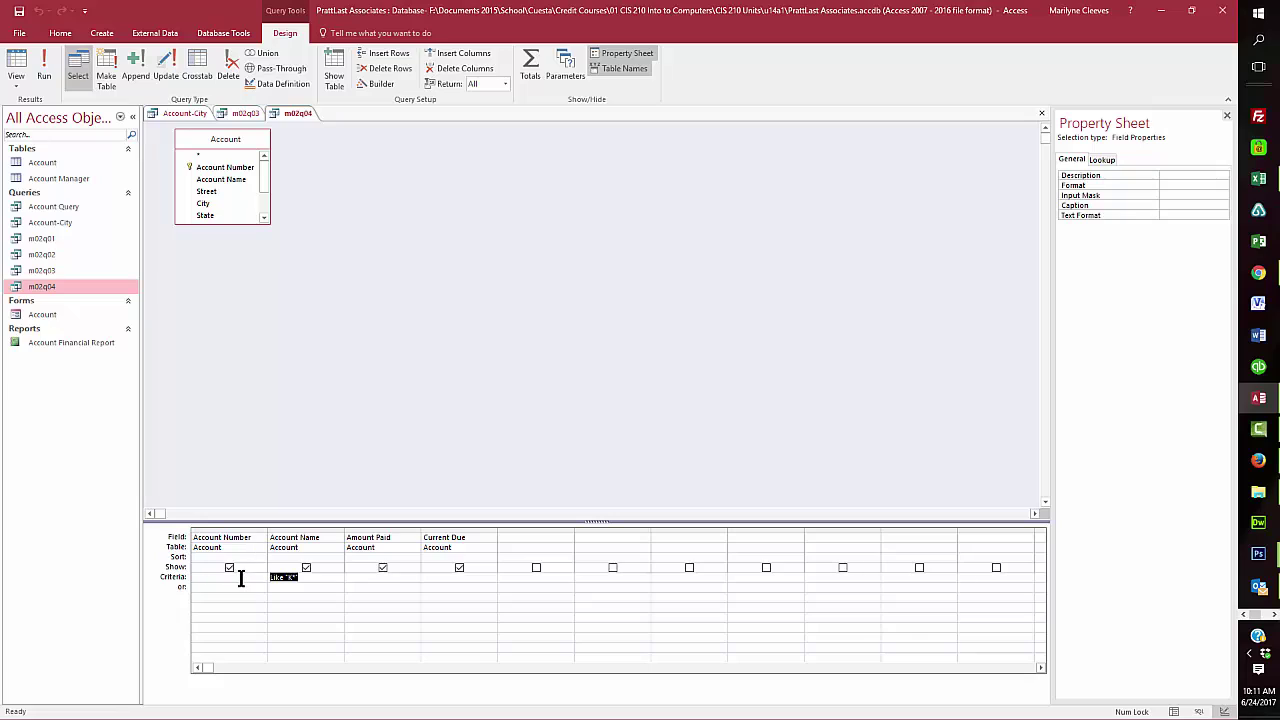
{"action": "key", "text": "Delete"}
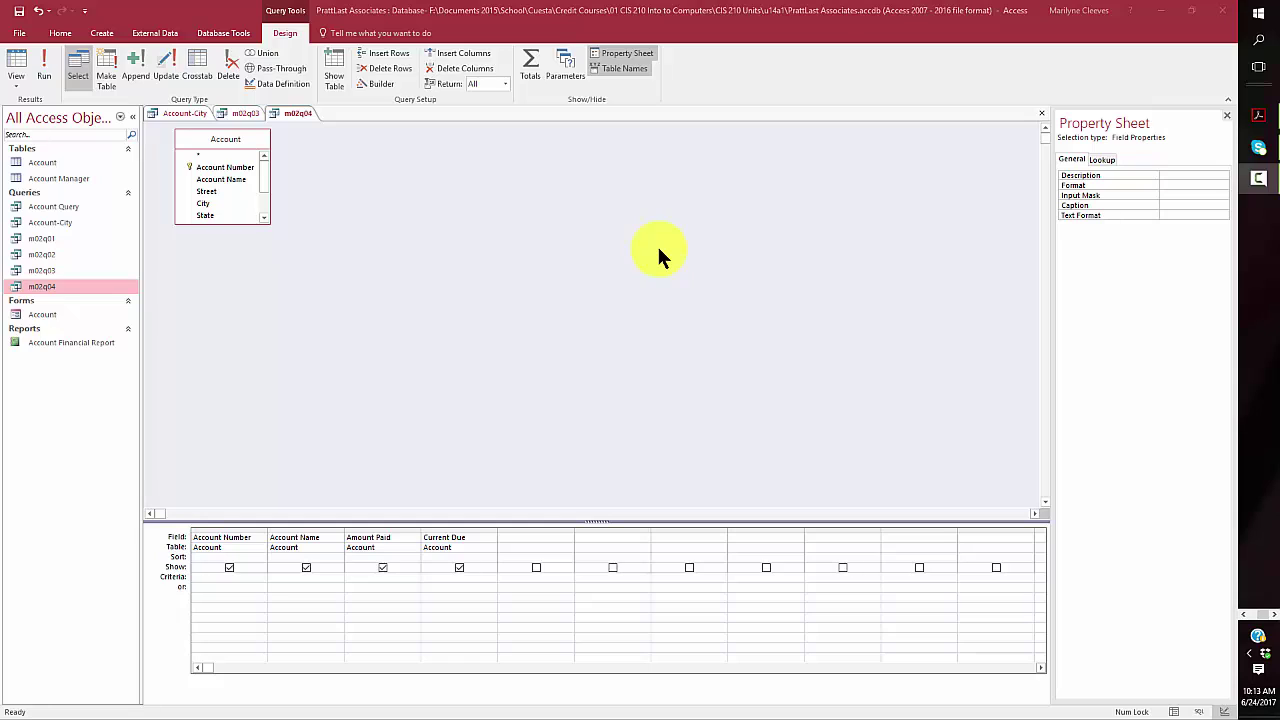
{"action": "left_click", "coordinate": [610, 68]}
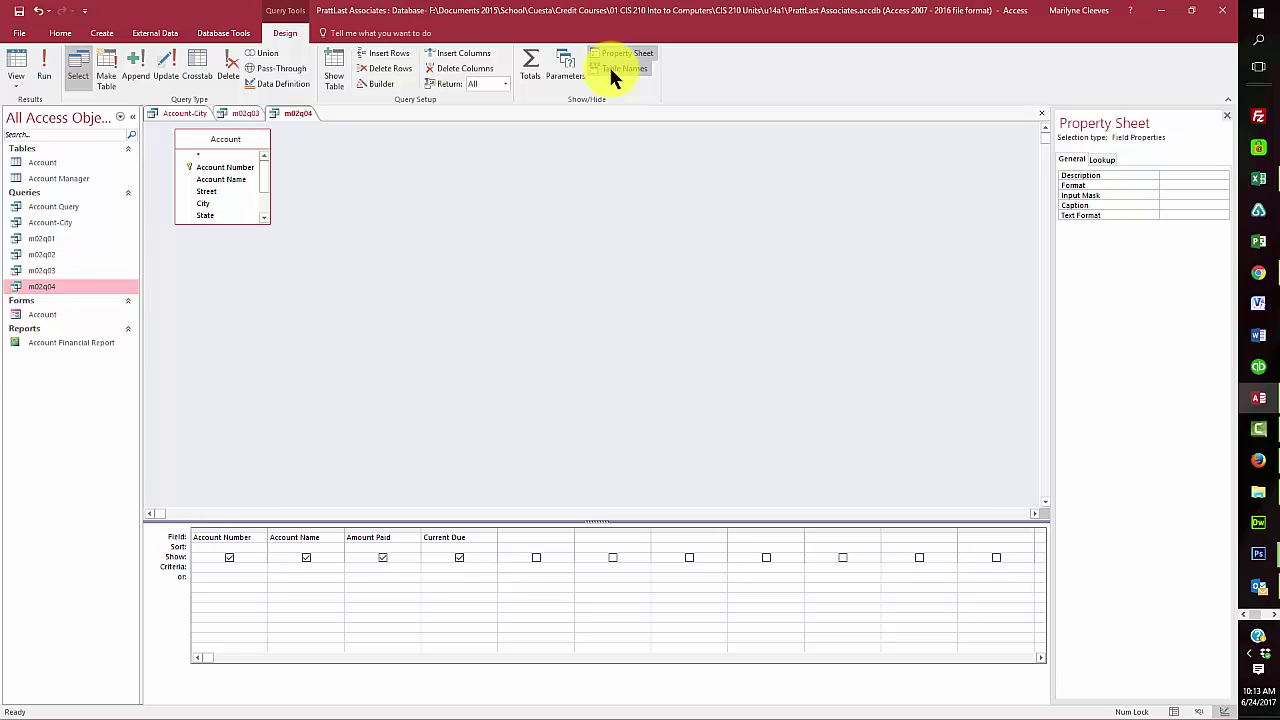
{"action": "left_click", "coordinate": [610, 68]}
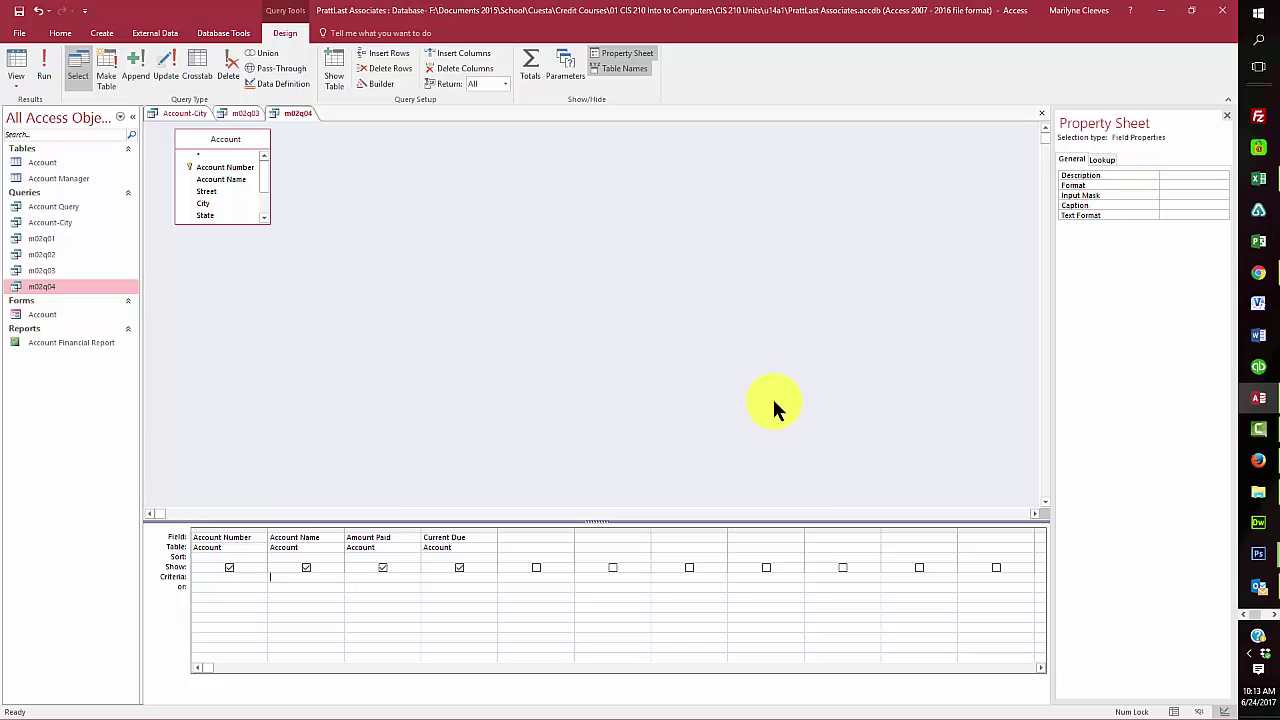
{"action": "right_click", "coordinate": [303, 118]}
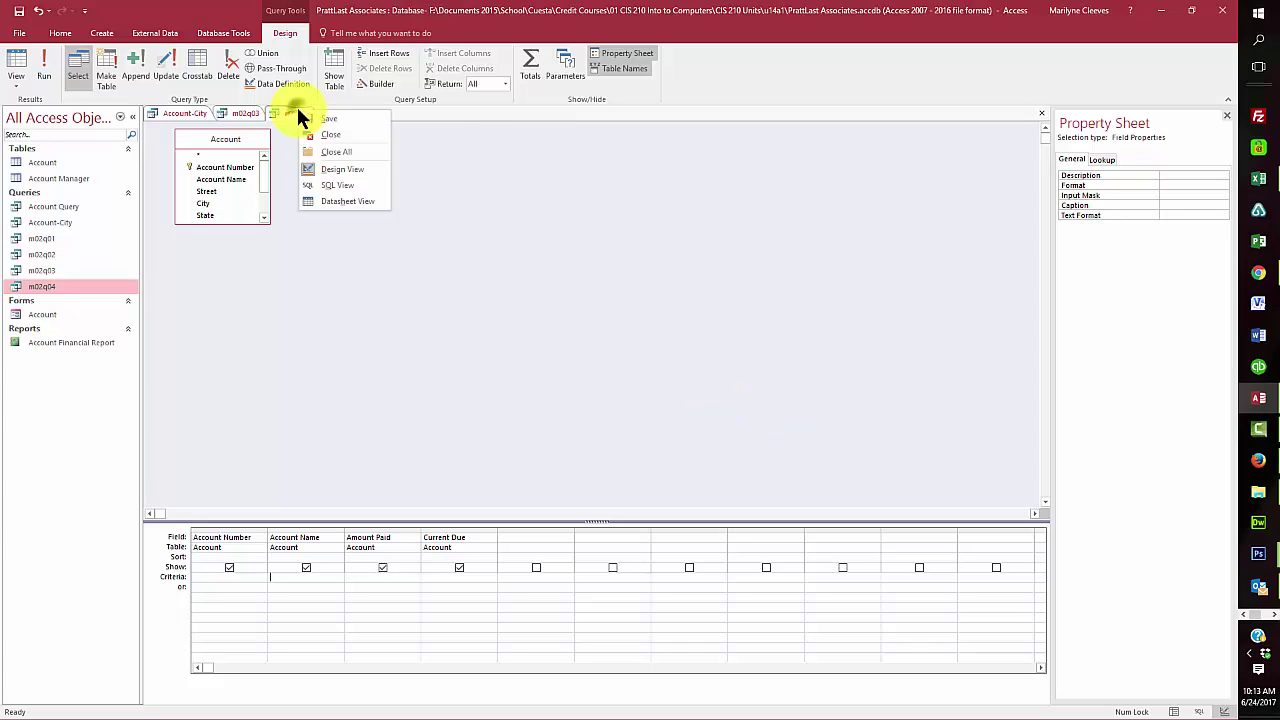
{"action": "left_click", "coordinate": [323, 132]}
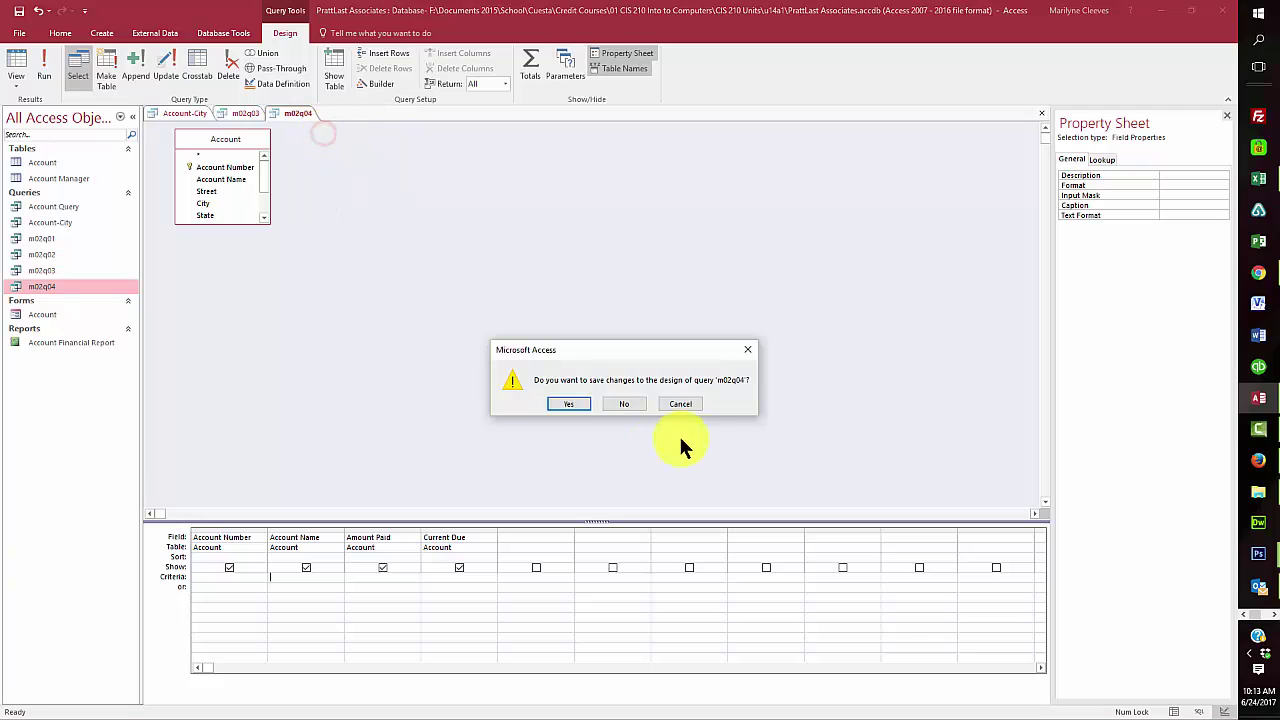
{"action": "left_click", "coordinate": [625, 403]}
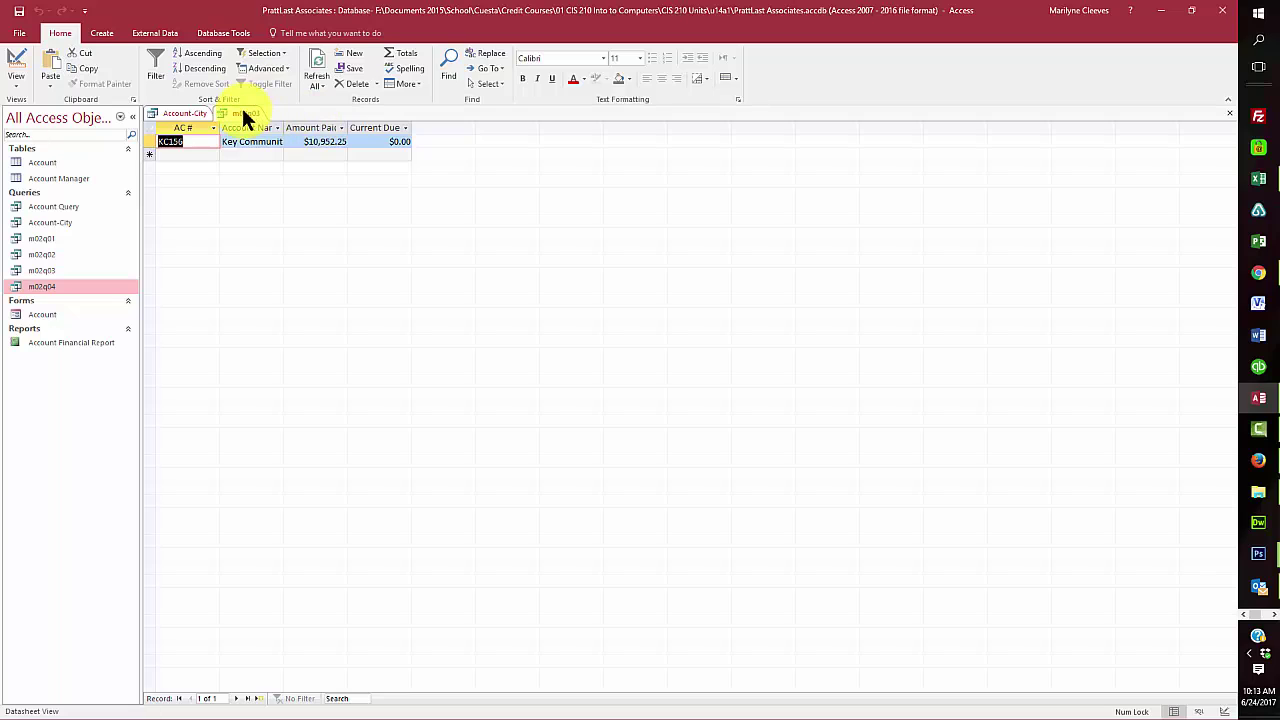
Step: Create a new query in Design View based on the Account Manager table
{"action": "left_click", "coordinate": [107, 31]}
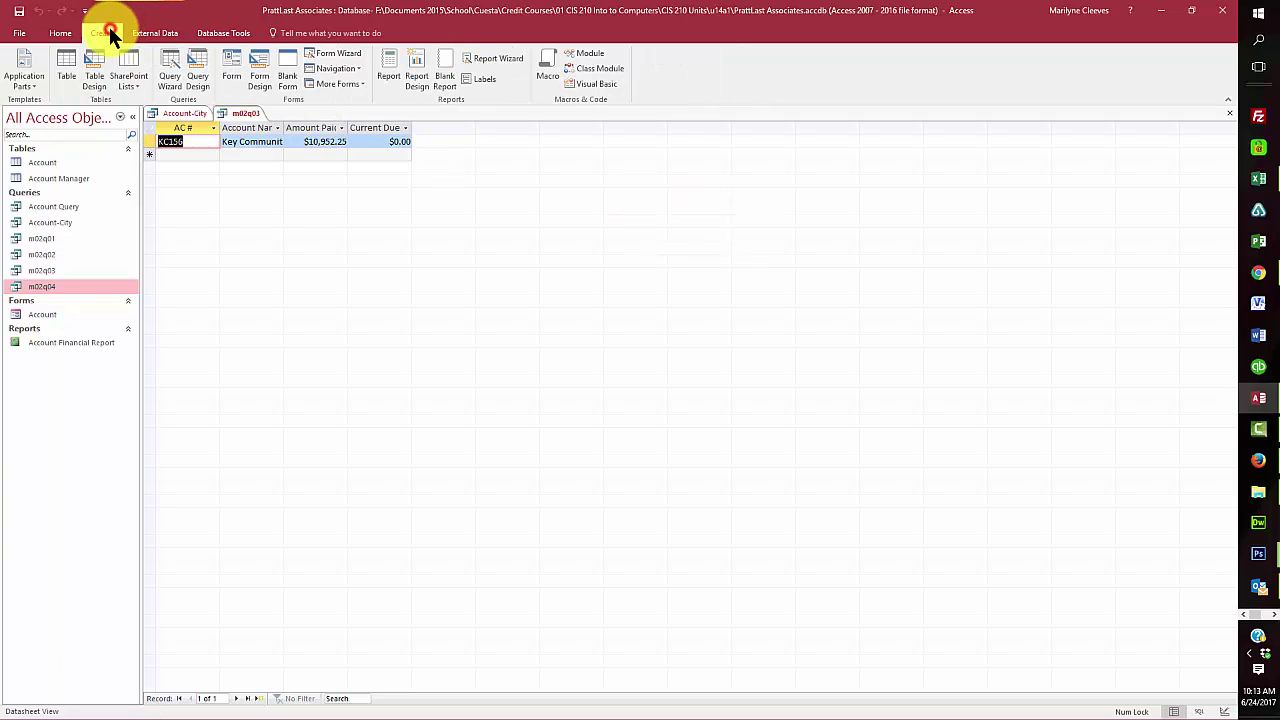
{"action": "left_click", "coordinate": [199, 78]}
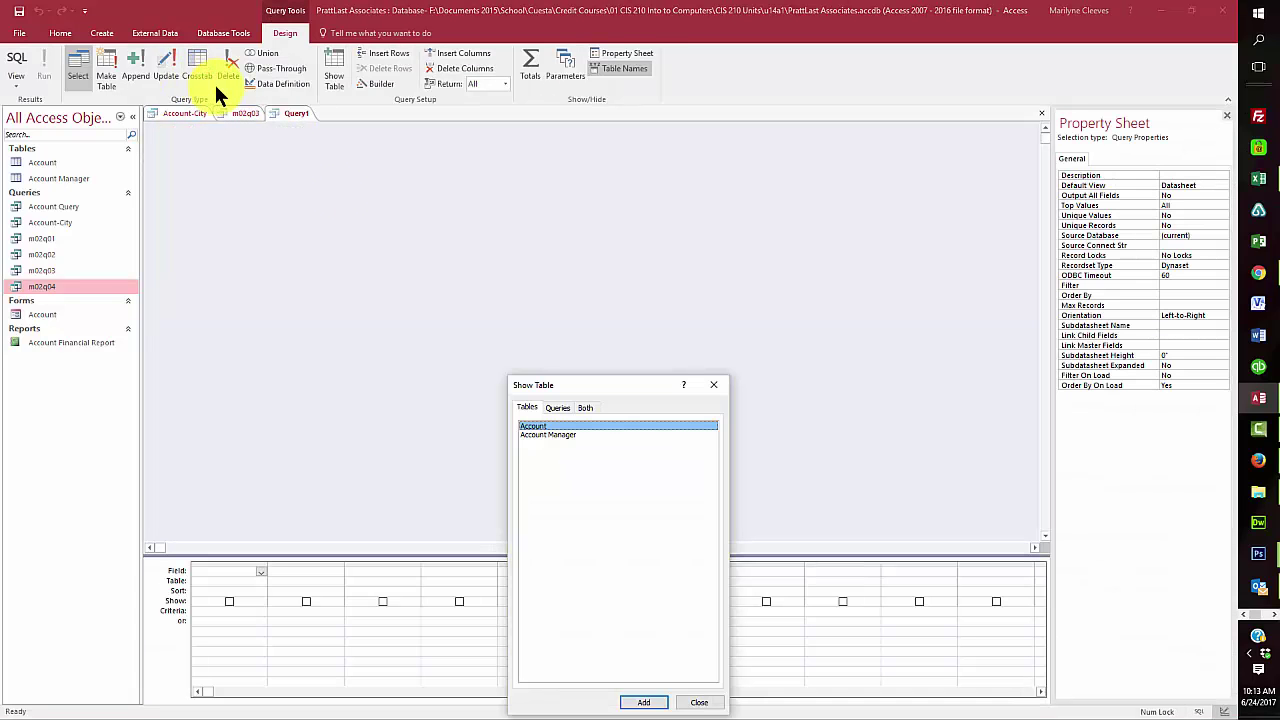
{"action": "left_click", "coordinate": [554, 435]}
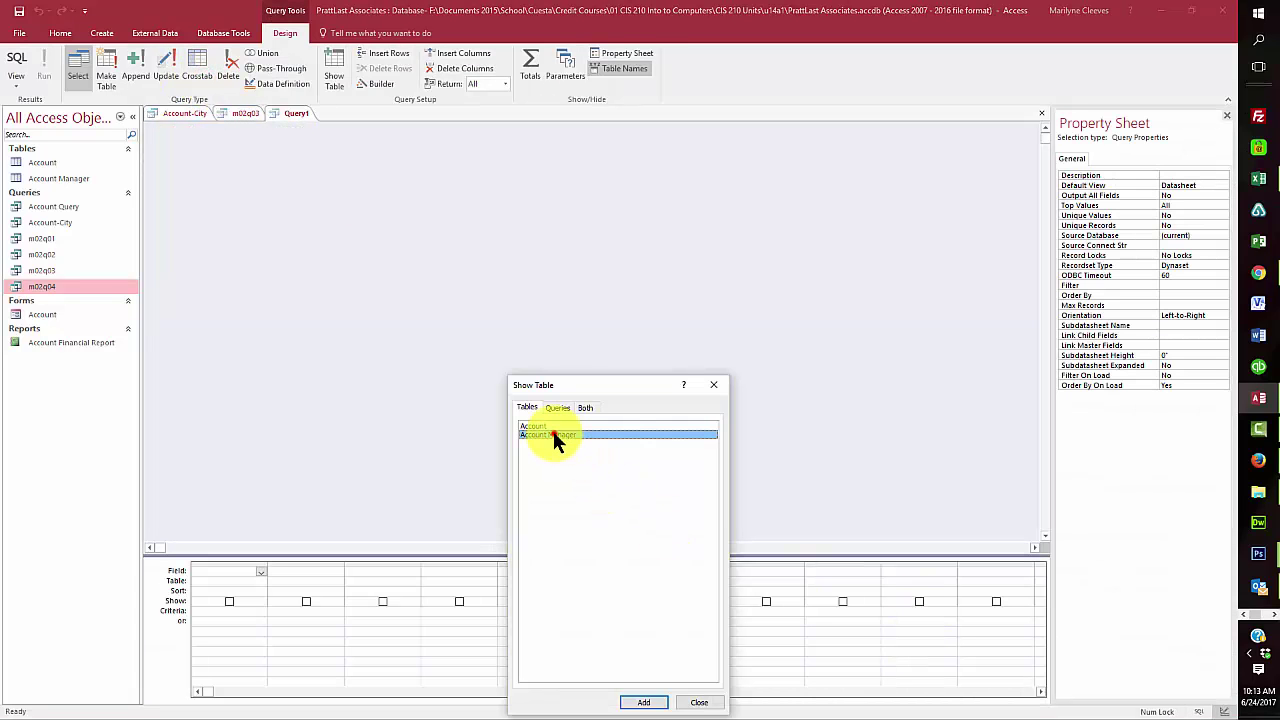
{"action": "left_click", "coordinate": [645, 701]}
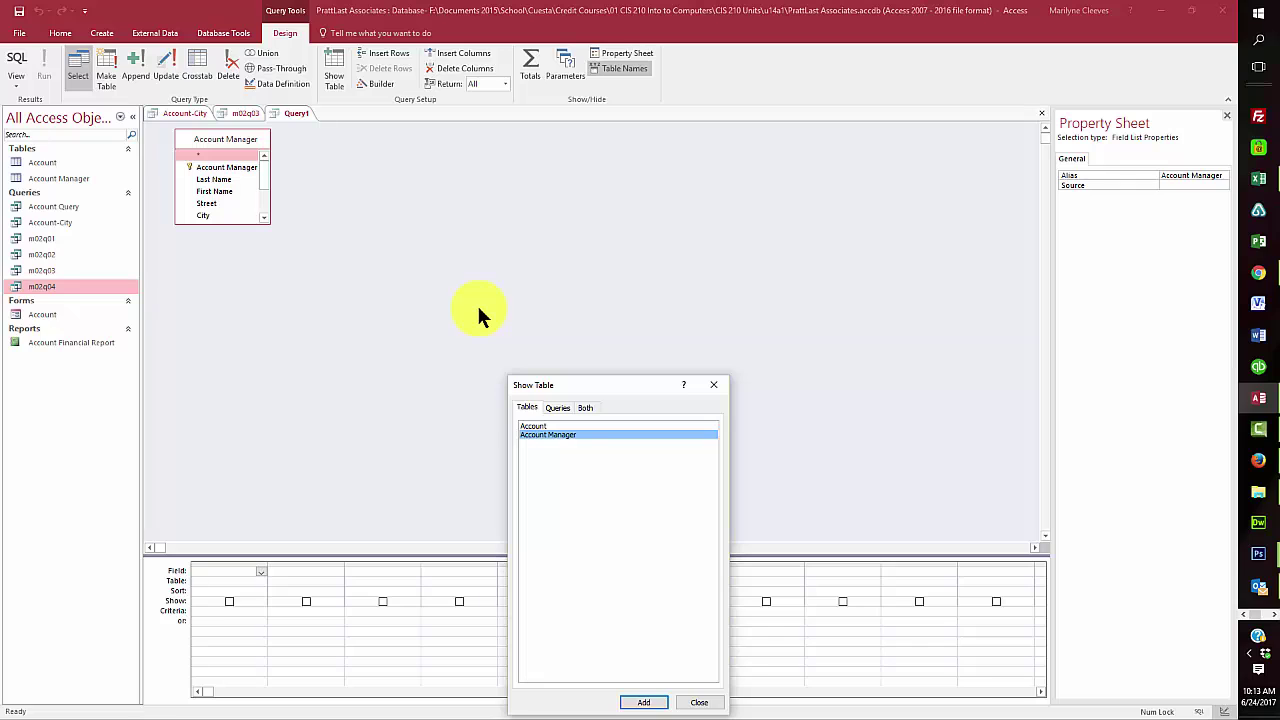
{"action": "left_click", "coordinate": [699, 702]}
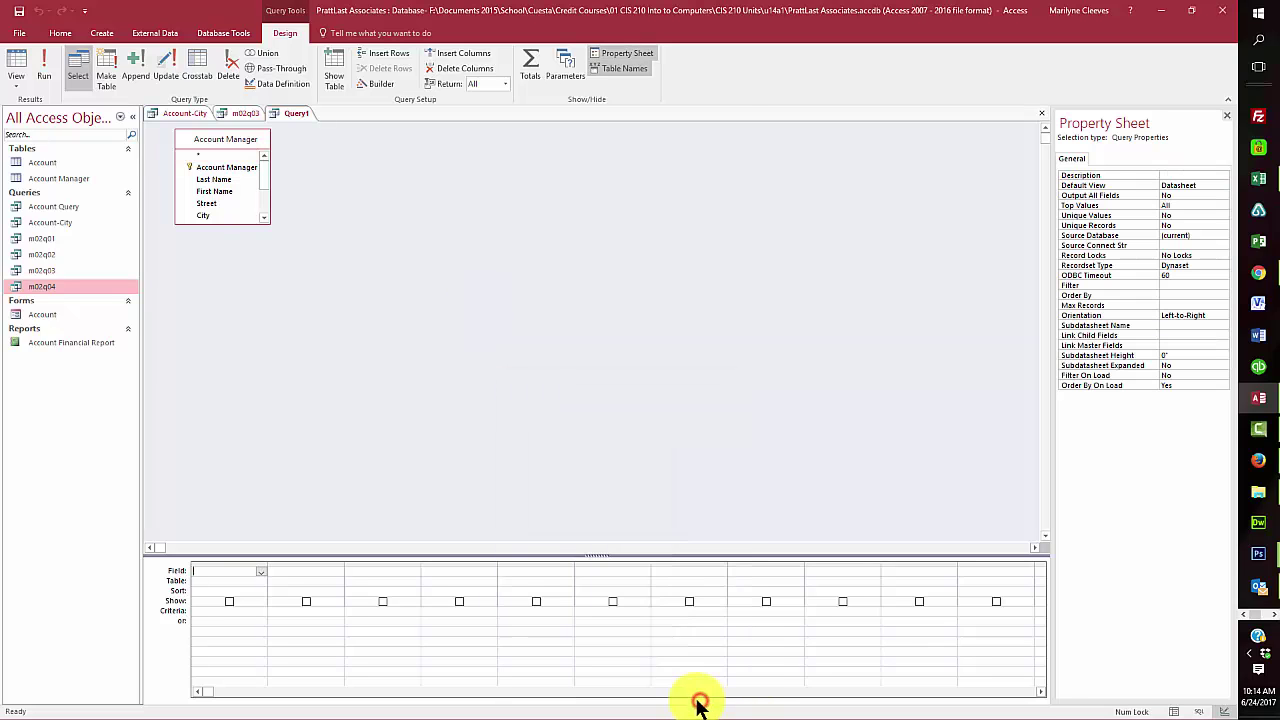
Step: Save the new query as m02q04, replacing the existing query of that name
{"action": "right_click", "coordinate": [288, 112]}
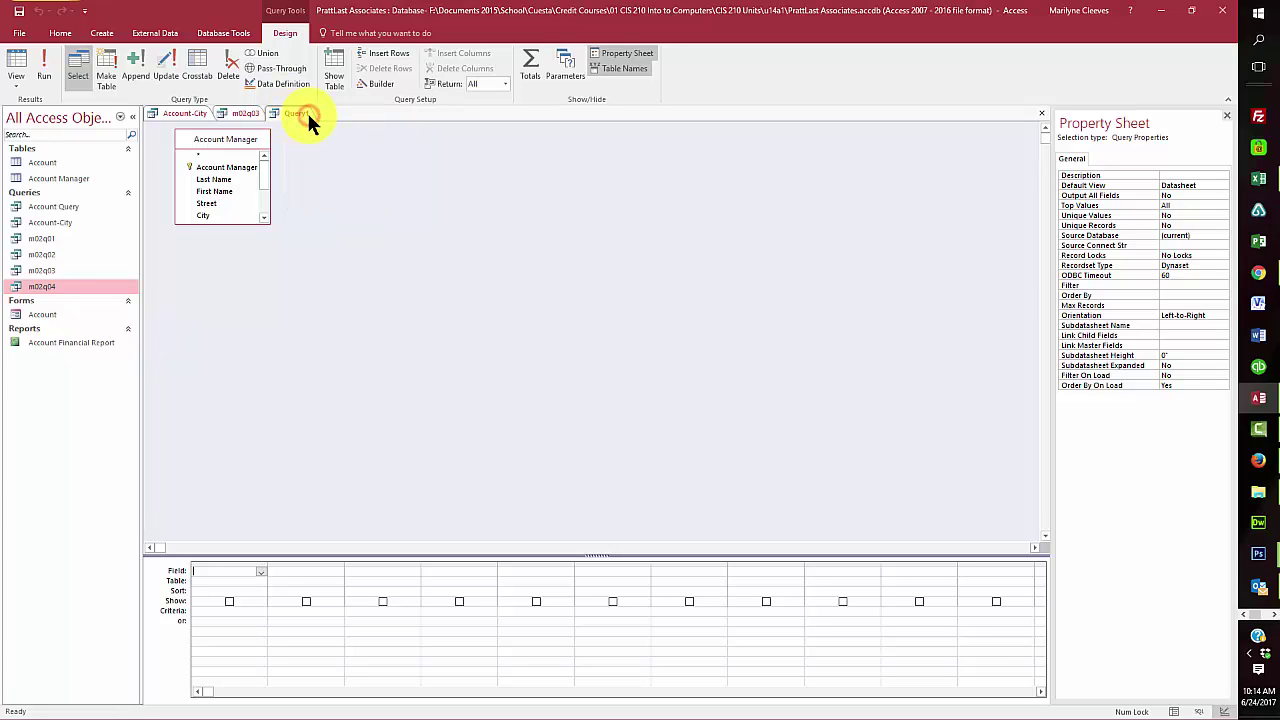
{"action": "left_click", "coordinate": [308, 118]}
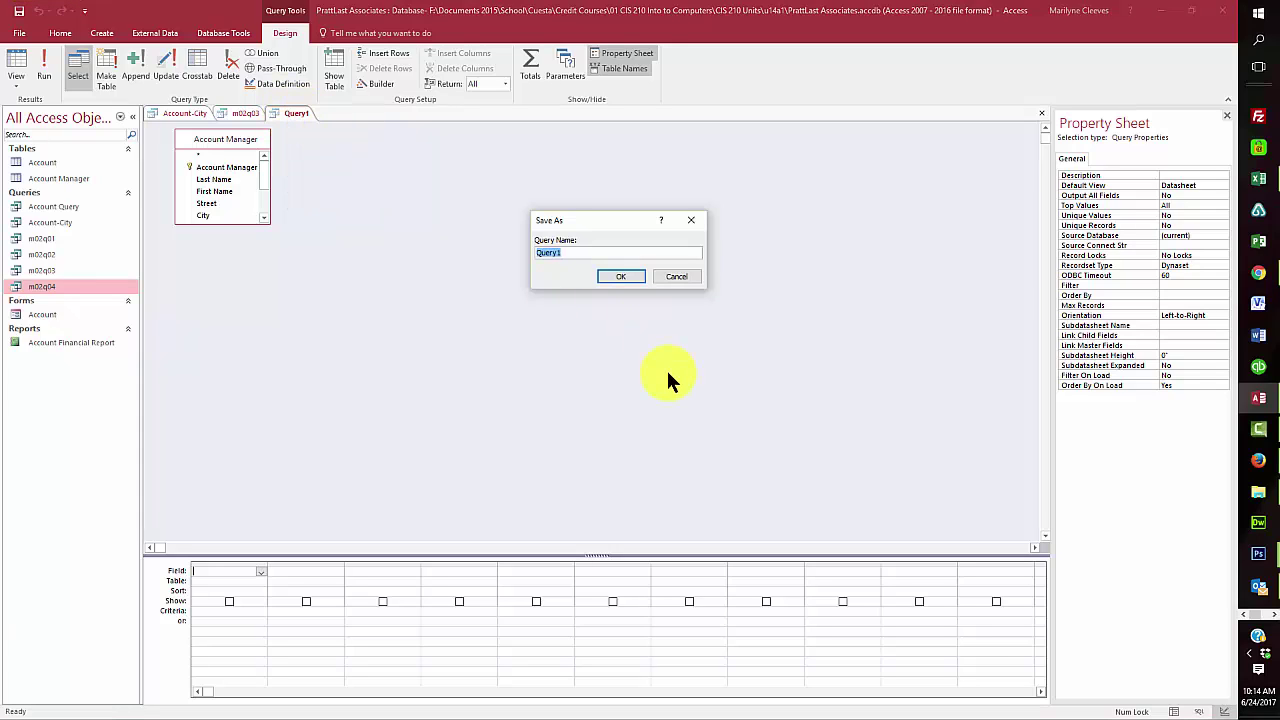
{"action": "type", "text": "m02"}
{"action": "type", "text": "1"}
{"action": "type", "text": "q04"}
{"action": "left_click", "coordinate": [546, 254]}
{"action": "left_click", "coordinate": [624, 280]}
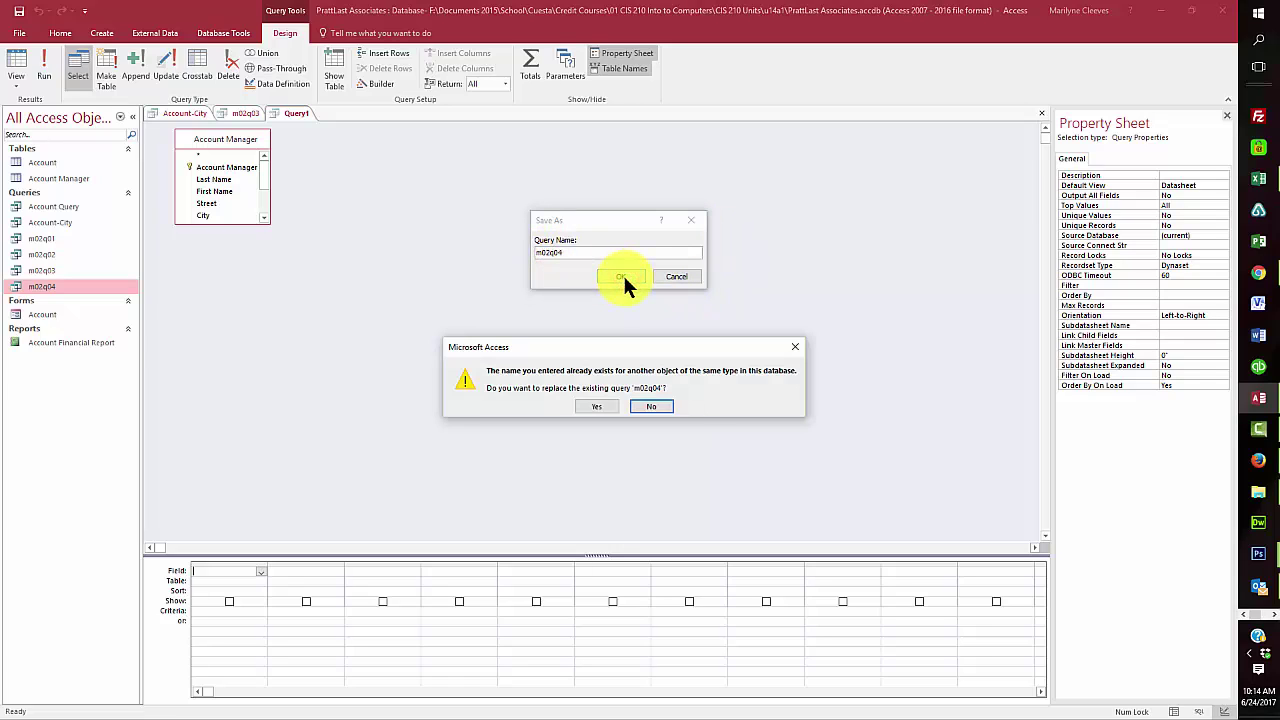
{"action": "left_click", "coordinate": [595, 407]}
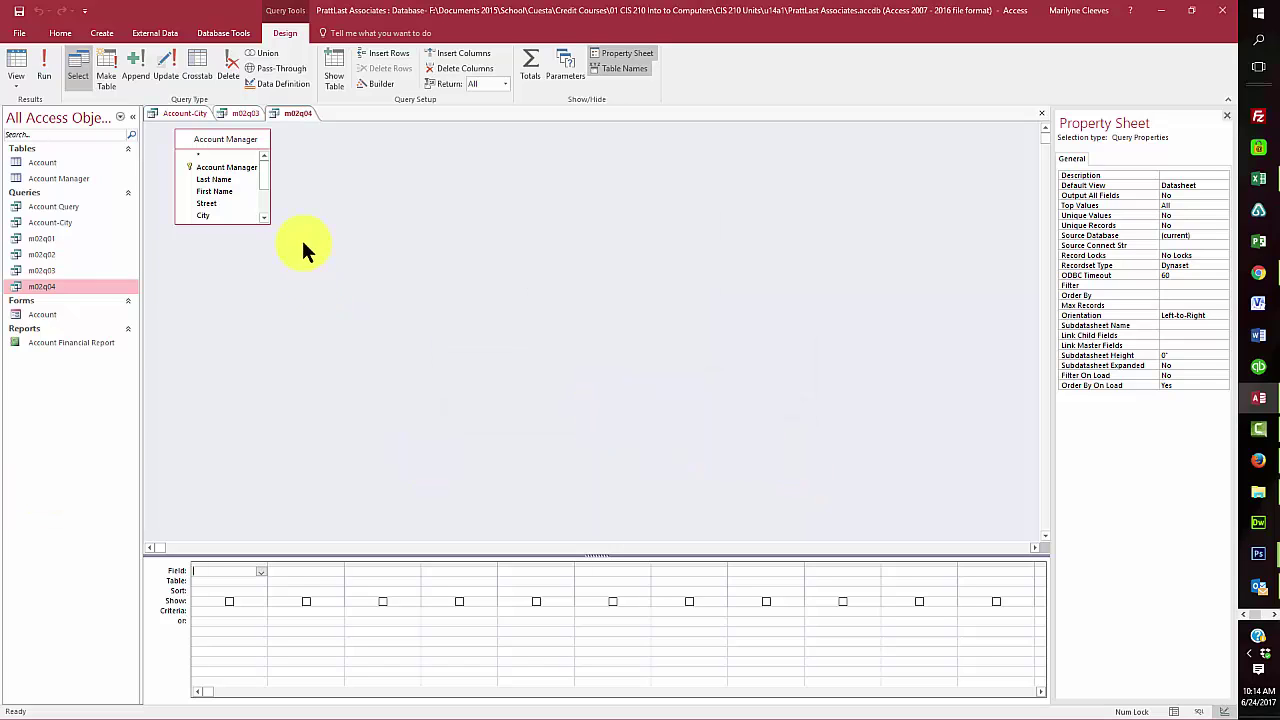
Step: Enlarge the Account Manager field list and add Account Manager Number, Last Name, First Name and Start Date to the query grid
{"action": "left_click_drag", "start_coordinate": [268, 221], "coordinate": [364, 314]}
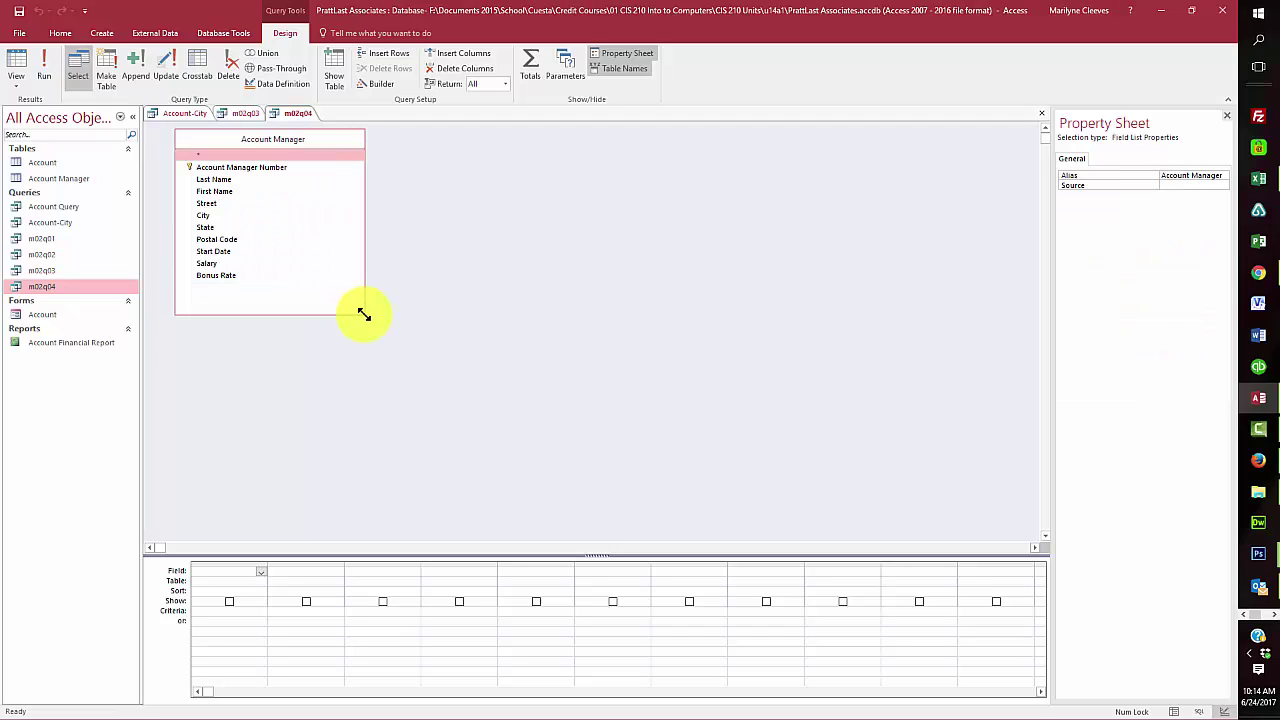
{"action": "double_click", "coordinate": [263, 170]}
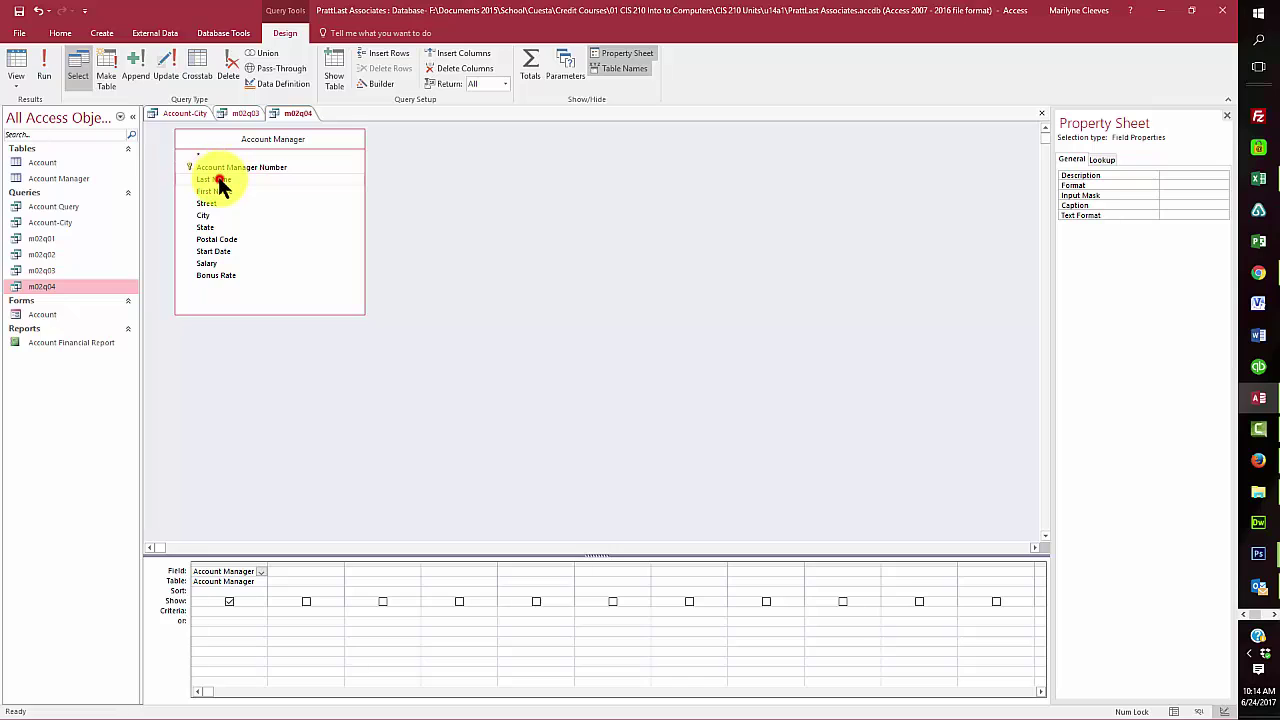
{"action": "double_click", "coordinate": [214, 180]}
{"action": "double_click", "coordinate": [220, 192]}
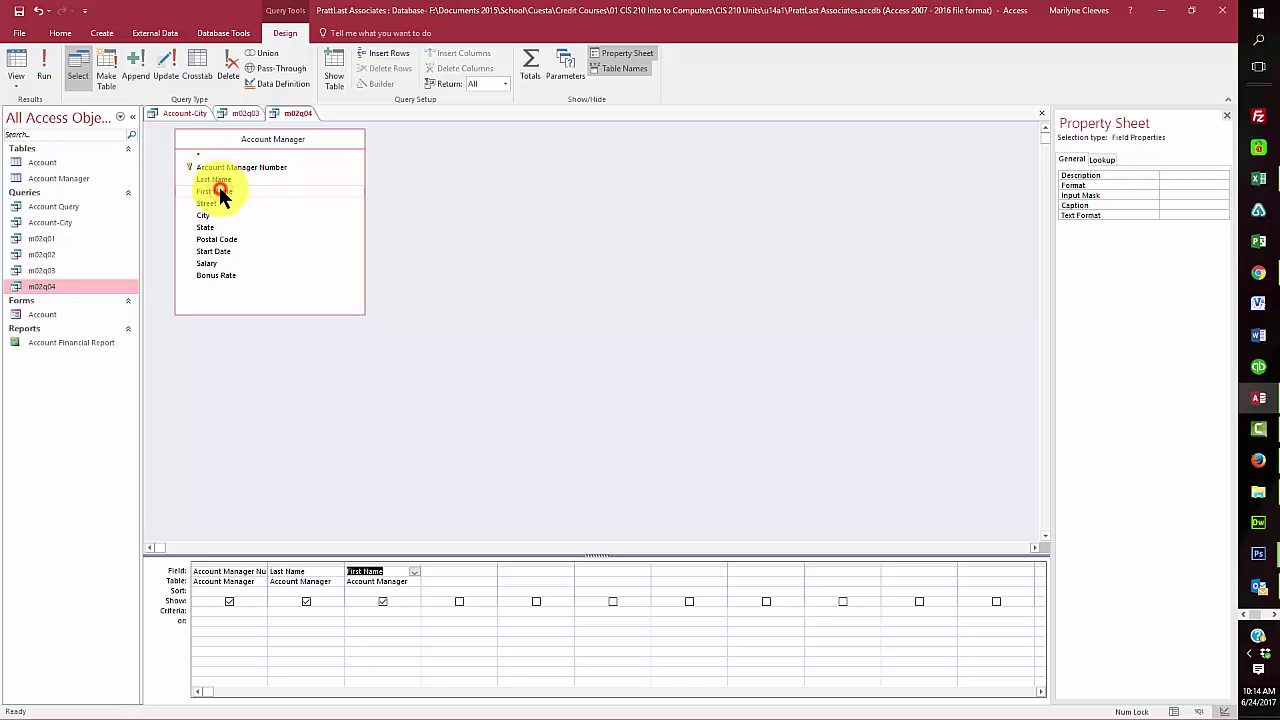
{"action": "left_click", "coordinate": [224, 257]}
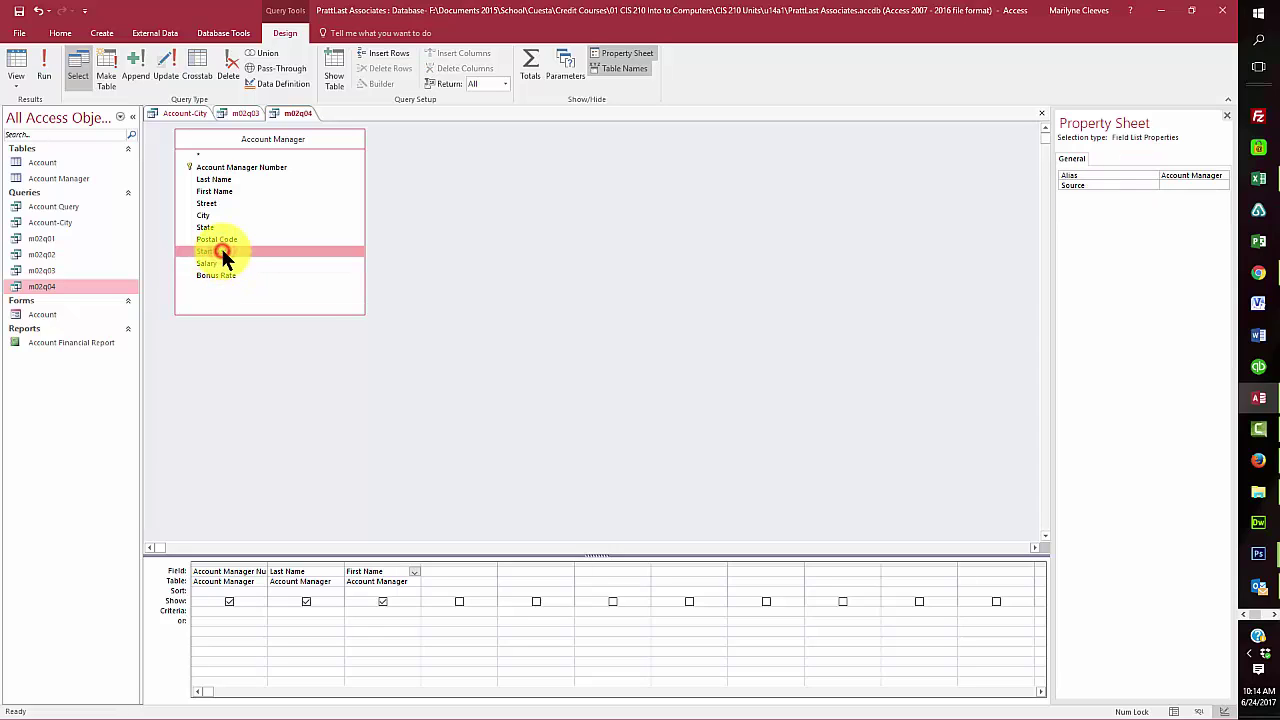
{"action": "double_click", "coordinate": [224, 257]}
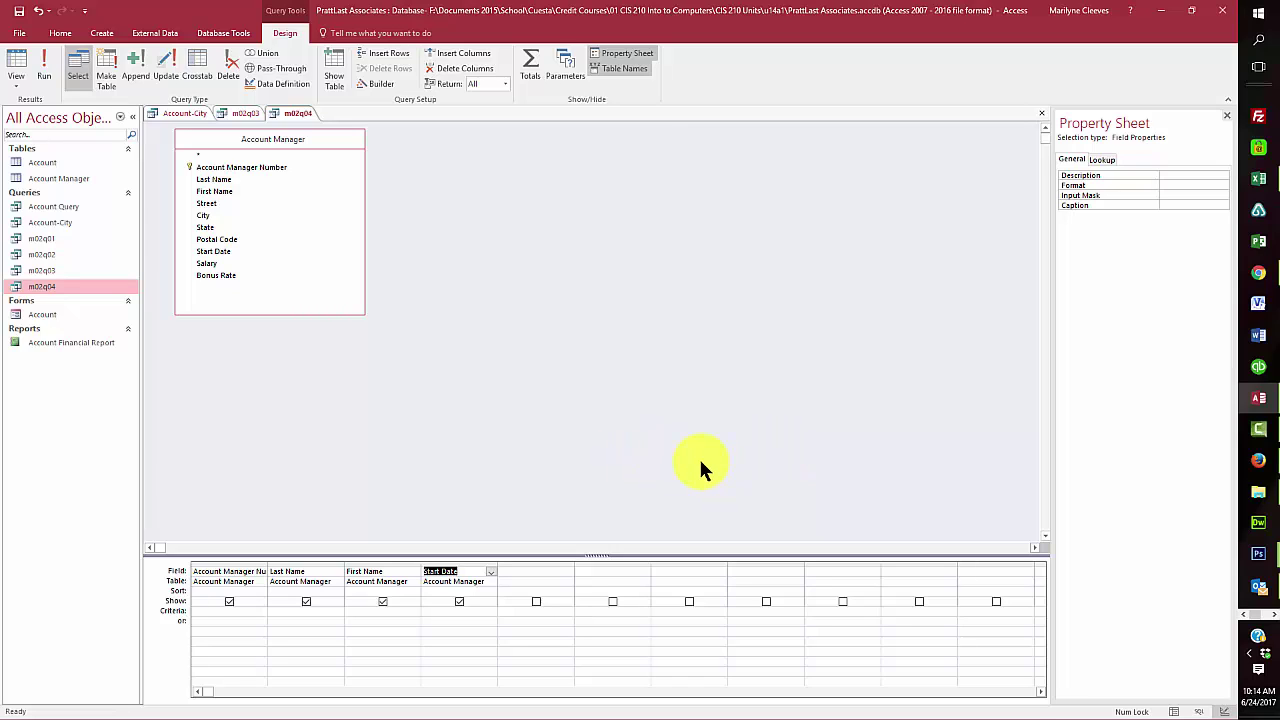
Step: Set the Start Date criterion of m02q04 to >1/01/2015 and run the query
{"action": "left_click", "coordinate": [436, 612]}
{"action": "left_click", "coordinate": [44, 72]}
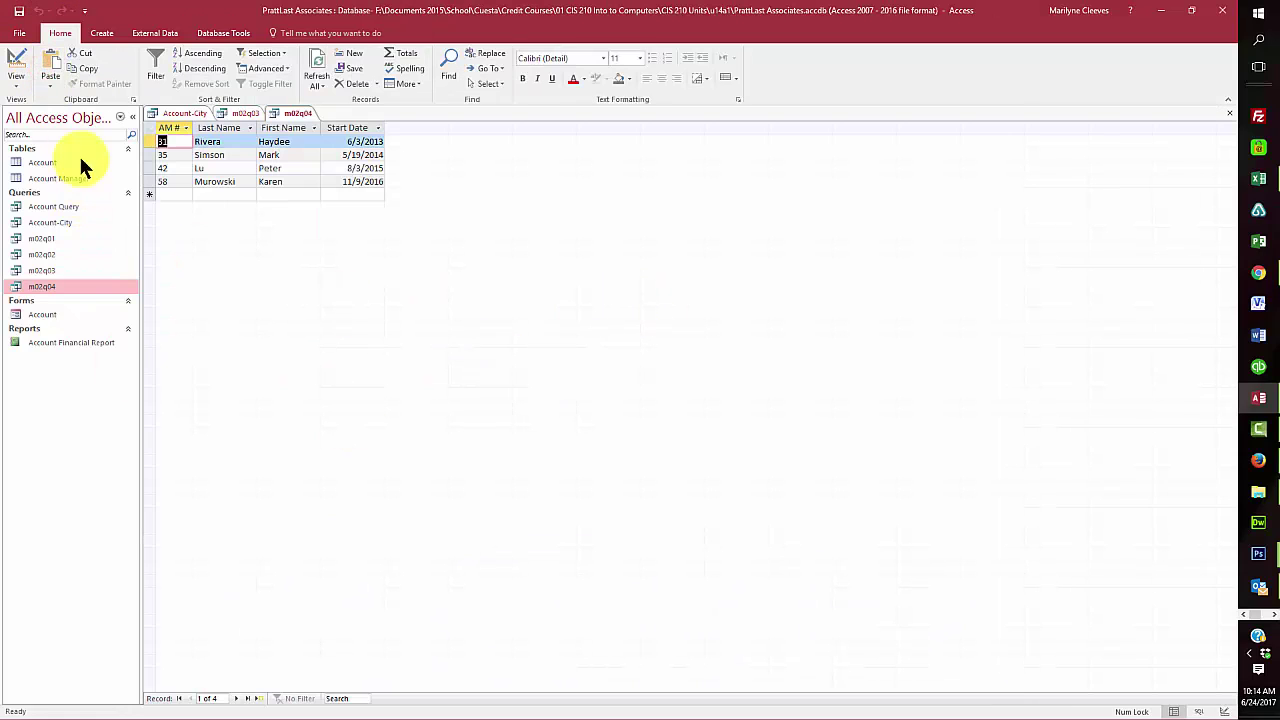
{"action": "left_click", "coordinate": [17, 82]}
{"action": "left_click", "coordinate": [36, 170]}
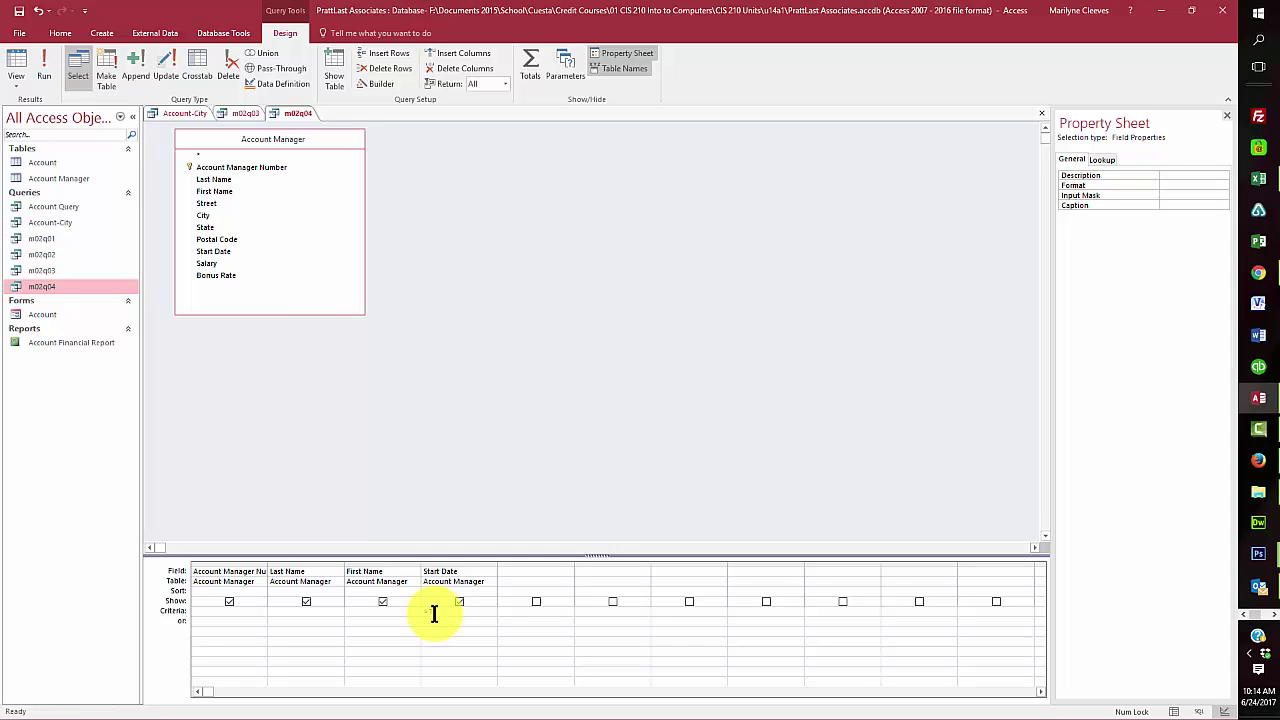
{"action": "type", "text": "<#1/1/2013"}
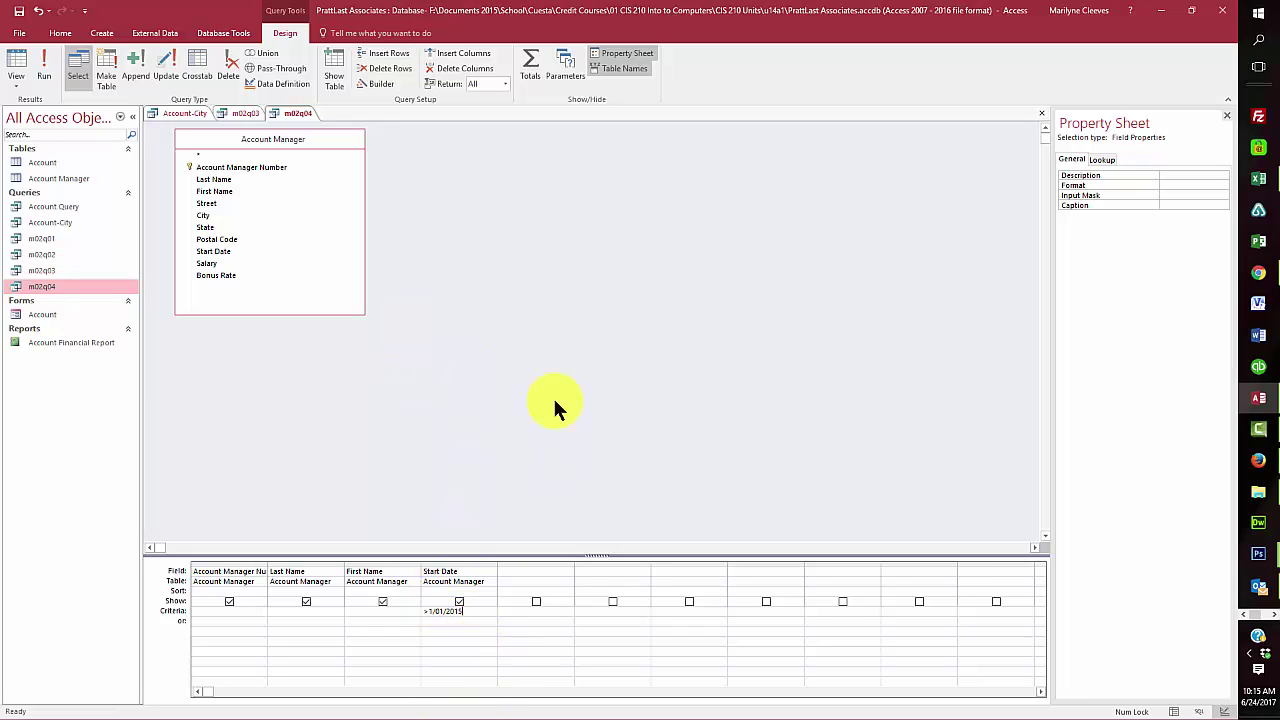
{"action": "left_click", "coordinate": [44, 70]}
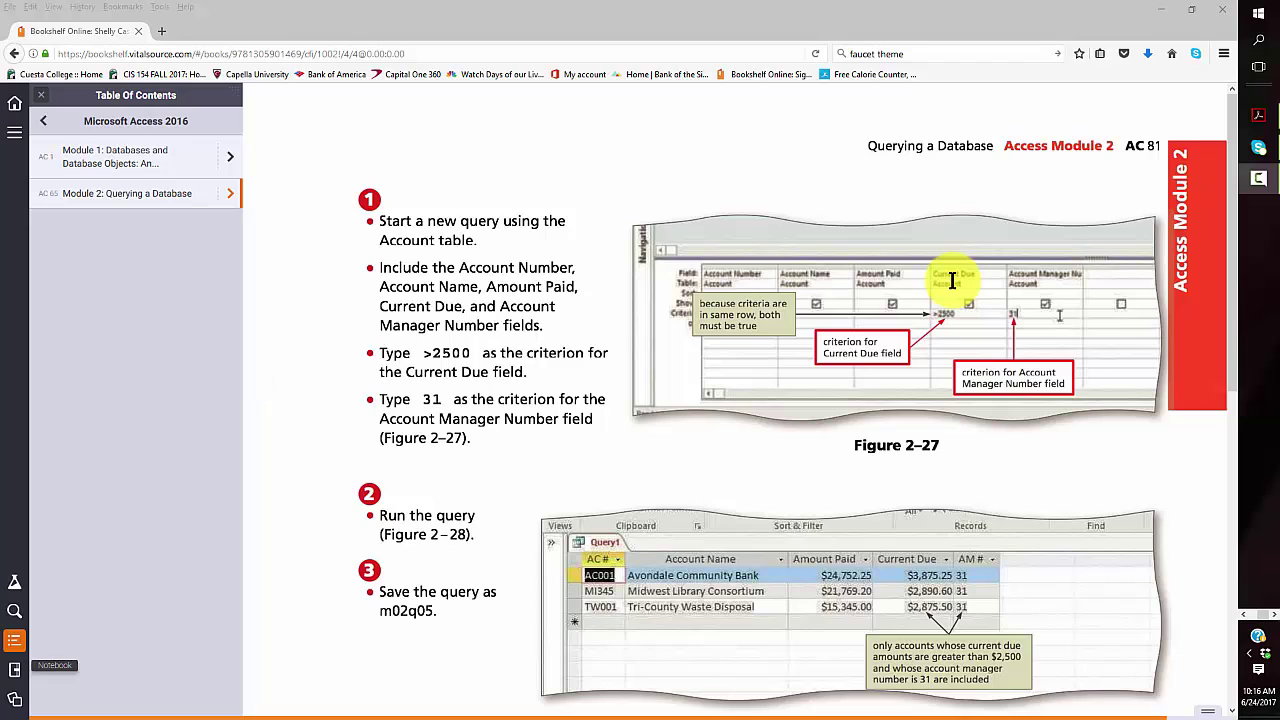
Step: Shrink the textbook browser window and move it aside to return to the m02q04 design in Access
{"action": "left_click", "coordinate": [1197, 18]}
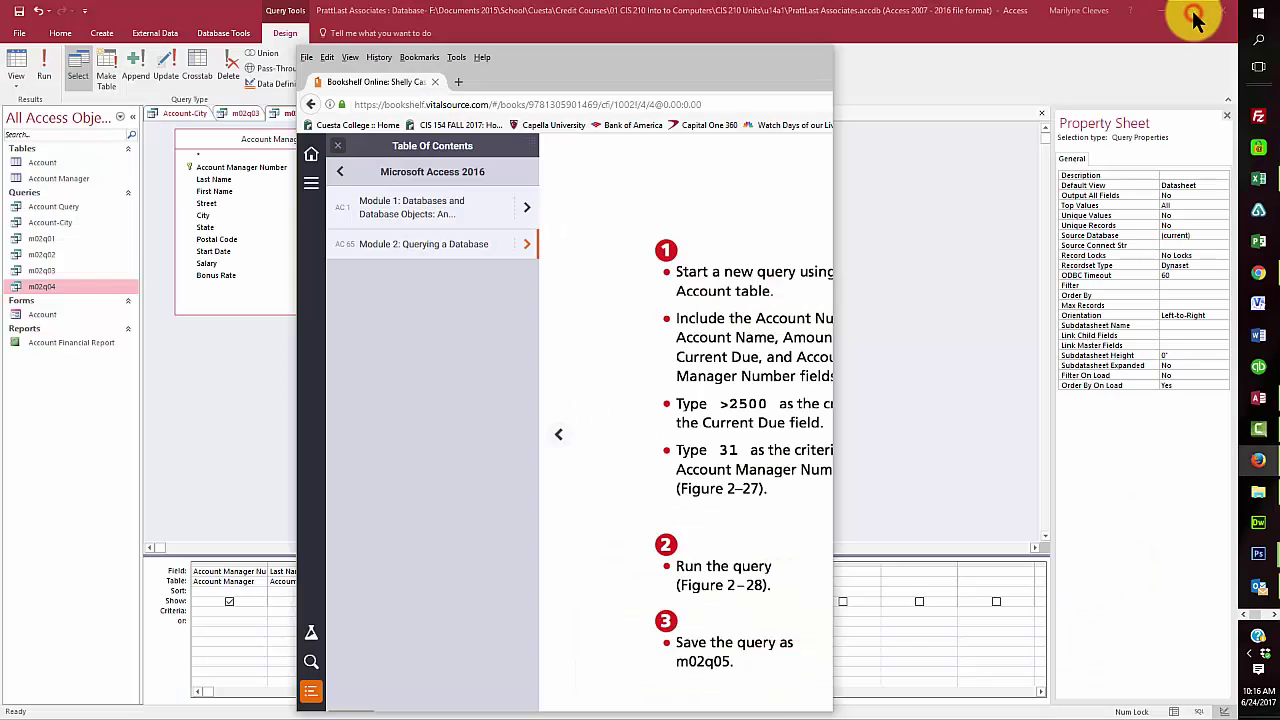
{"action": "left_click_drag", "start_coordinate": [571, 51], "coordinate": [0, 167]}
{"action": "left_click", "coordinate": [164, 153]}
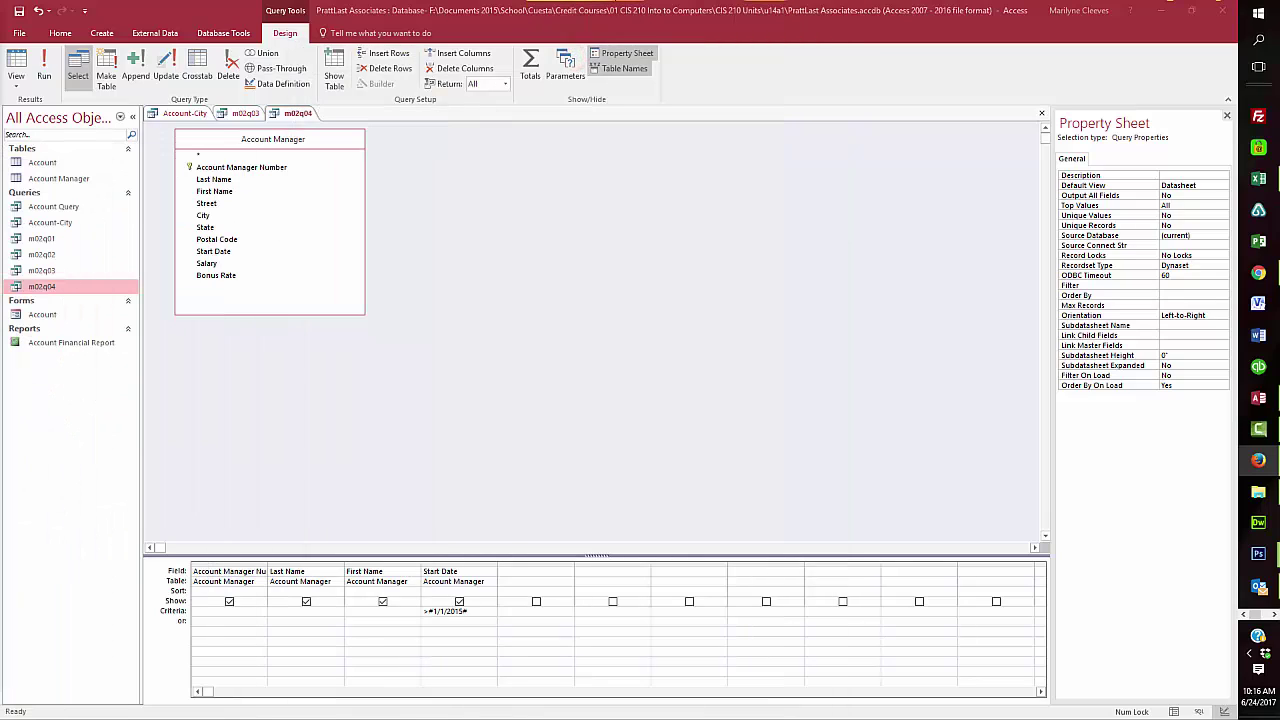
Step: Copy the query m02q03 and paste it as a new query named m02q05
{"action": "right_click", "coordinate": [48, 270]}
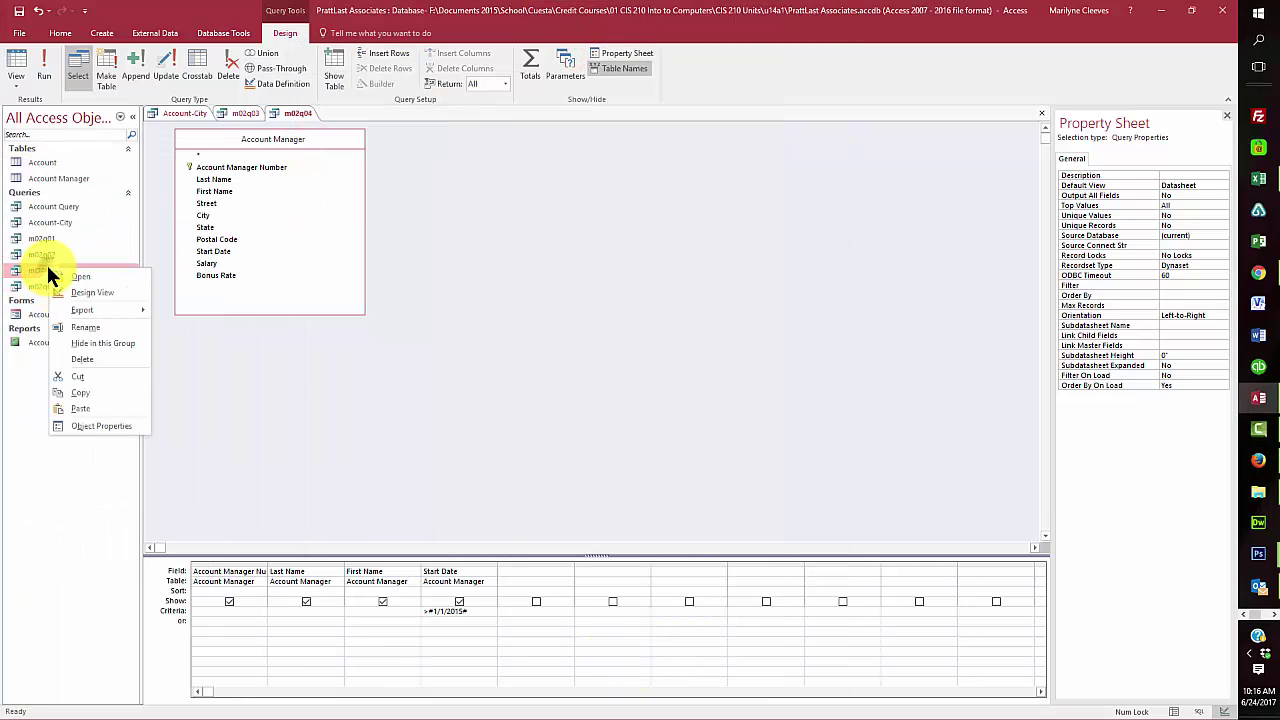
{"action": "left_click", "coordinate": [81, 386]}
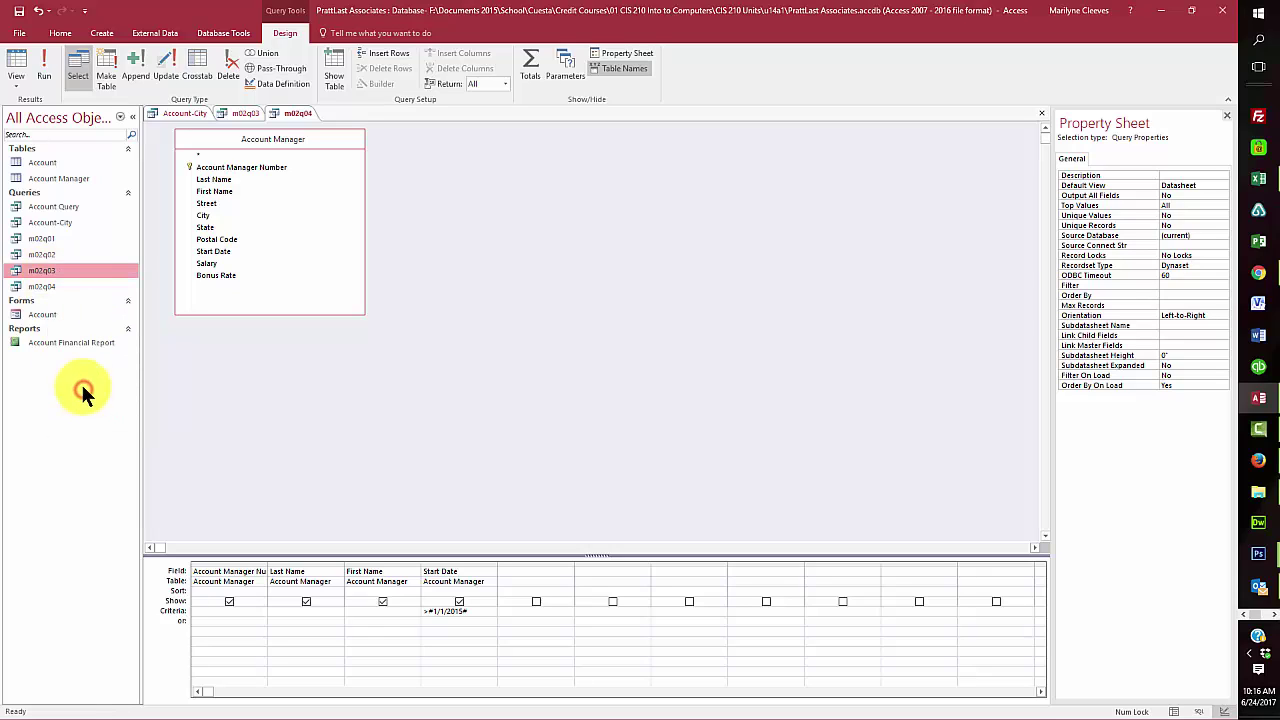
{"action": "right_click", "coordinate": [96, 235]}
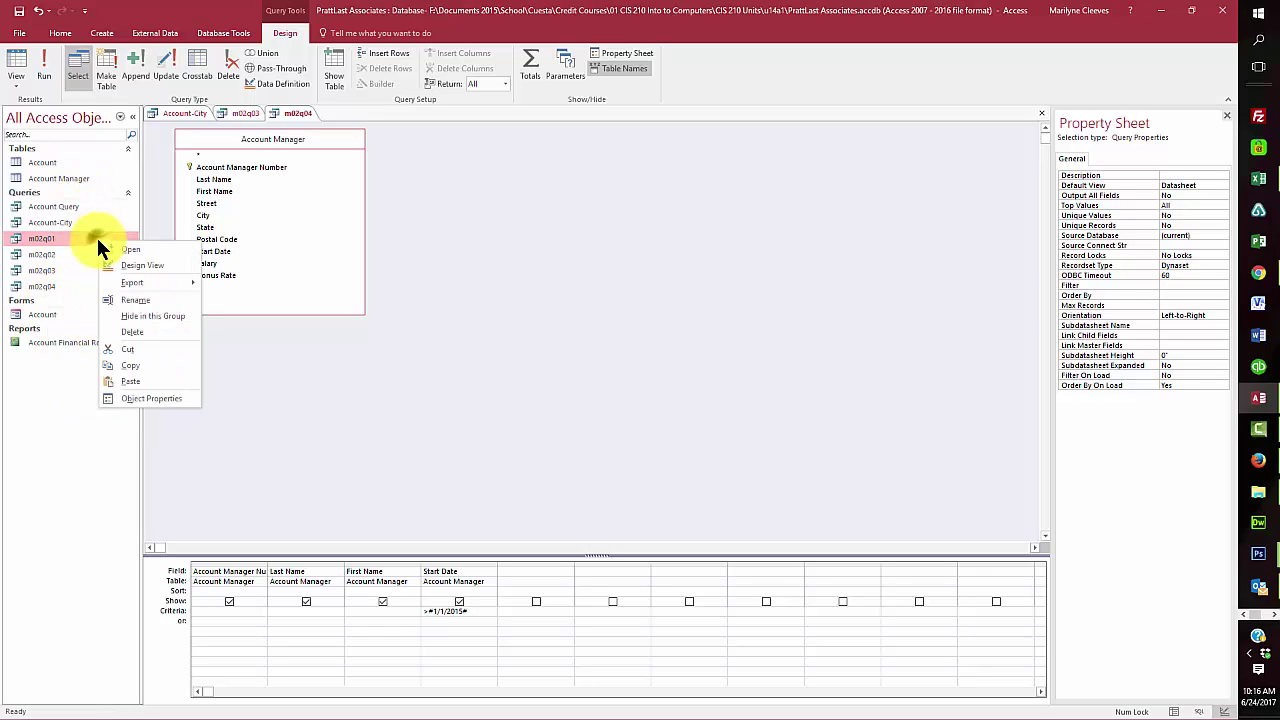
{"action": "left_click", "coordinate": [143, 380]}
{"action": "left_click", "coordinate": [563, 256]}
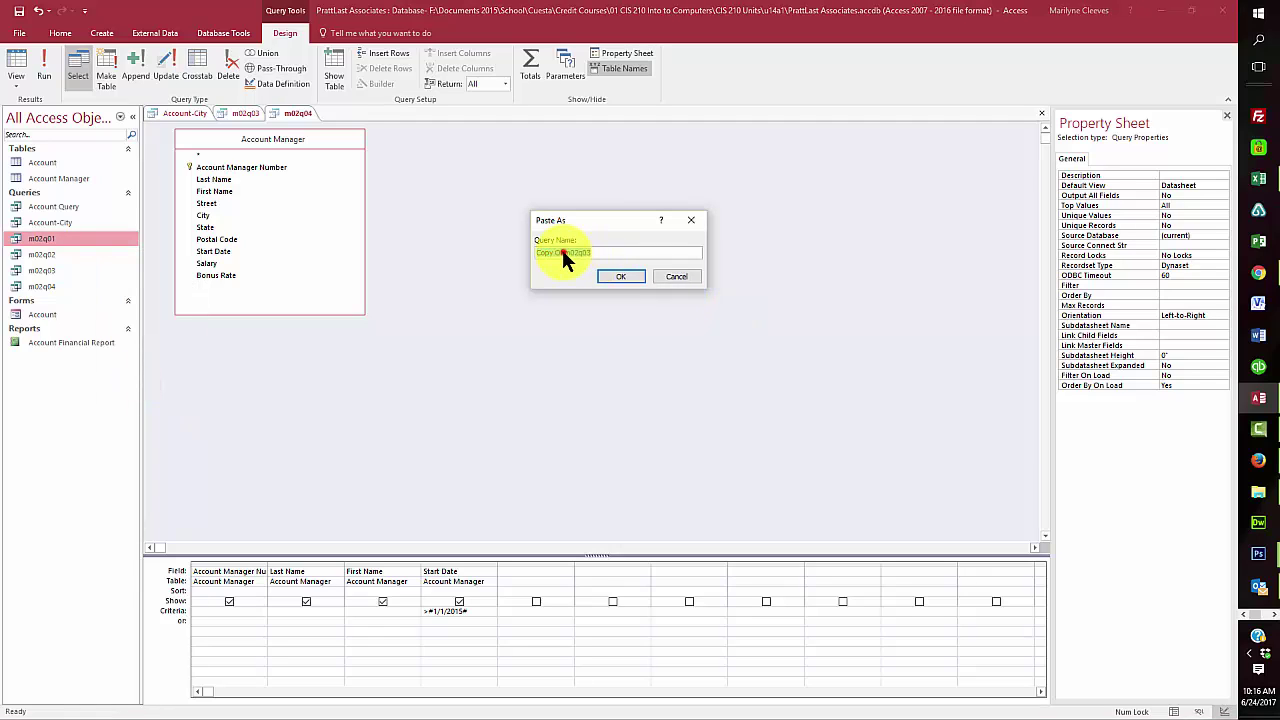
{"action": "left_click_drag", "start_coordinate": [537, 253], "coordinate": [563, 253]}
{"action": "key", "text": "Delete"}
{"action": "key", "text": "BackSpace"}
{"action": "type", "text": "5"}
{"action": "left_click", "coordinate": [624, 276]}
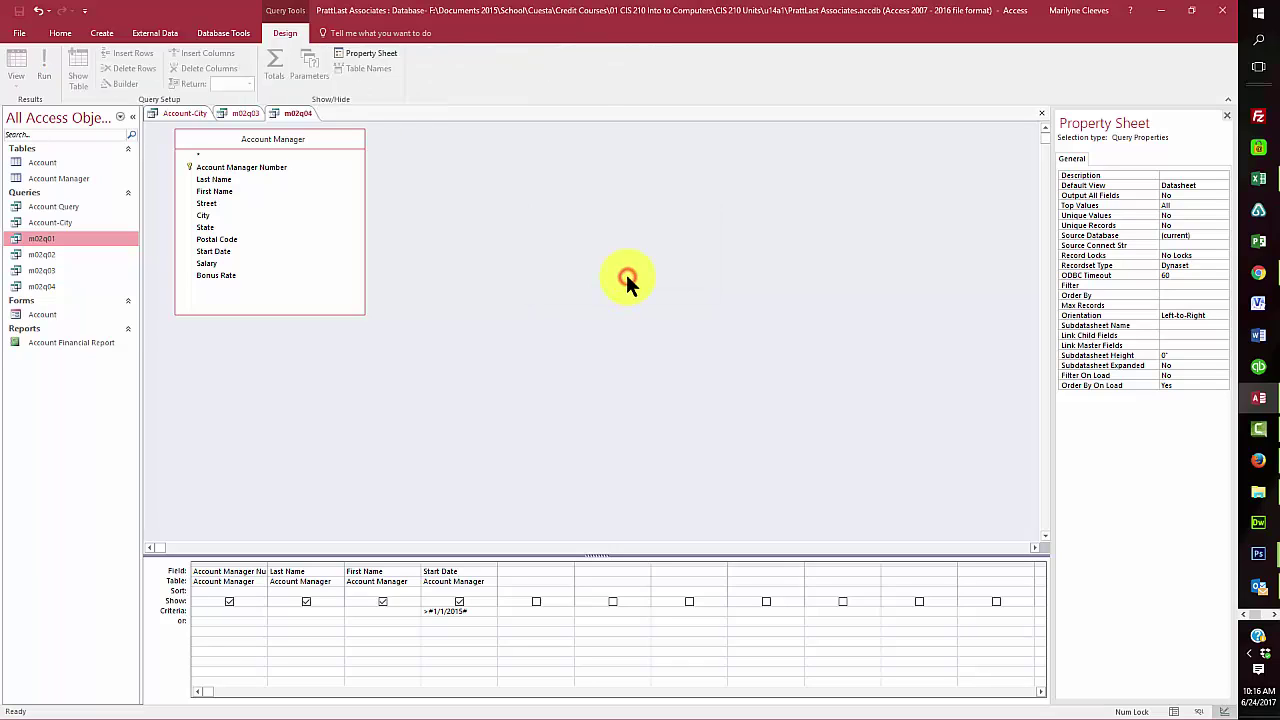
Step: Open m02q05 in Design View, enlarge the Account field list and add Account Manager Number to the query grid
{"action": "left_click", "coordinate": [42, 302]}
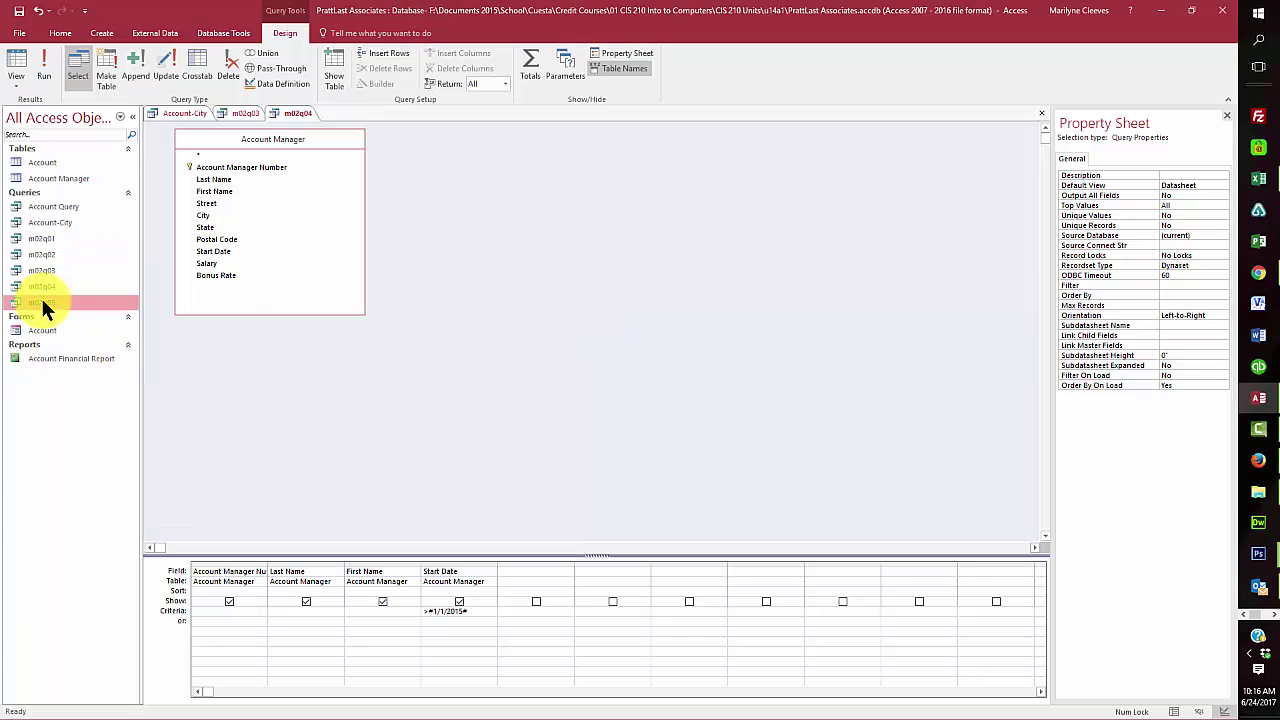
{"action": "right_click", "coordinate": [42, 302]}
{"action": "left_click", "coordinate": [70, 328]}
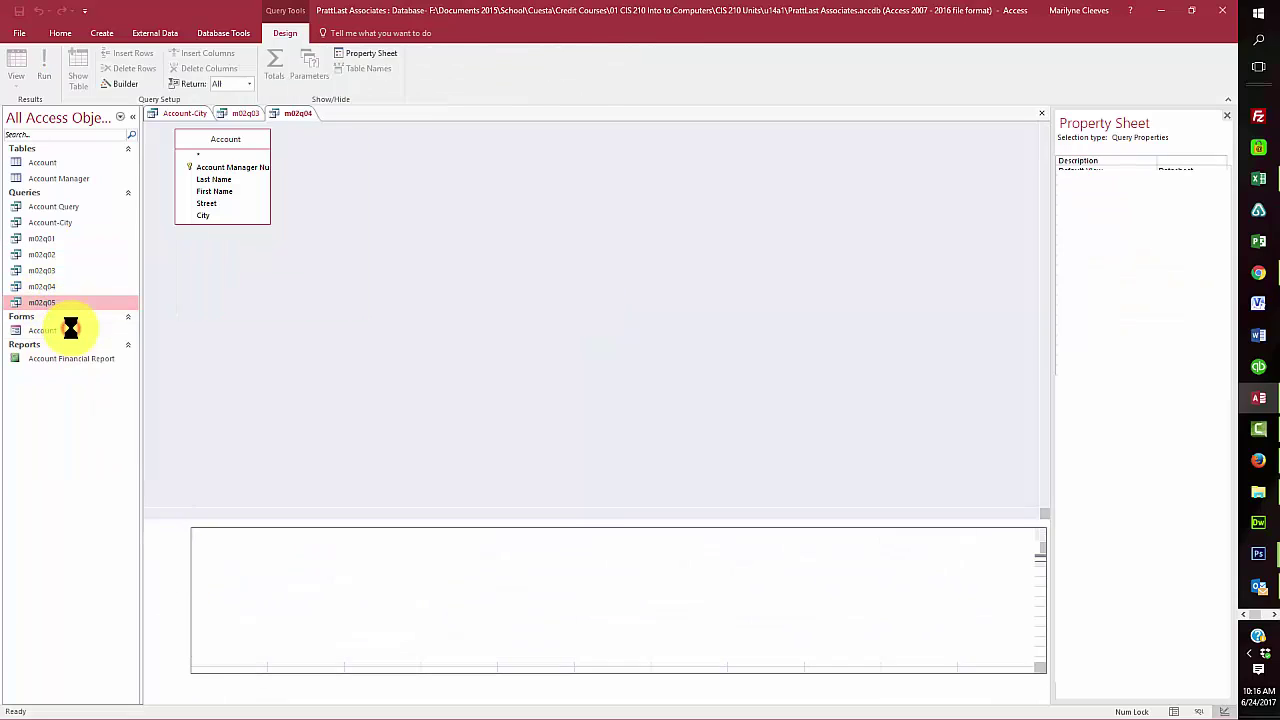
{"action": "left_click", "coordinate": [301, 579]}
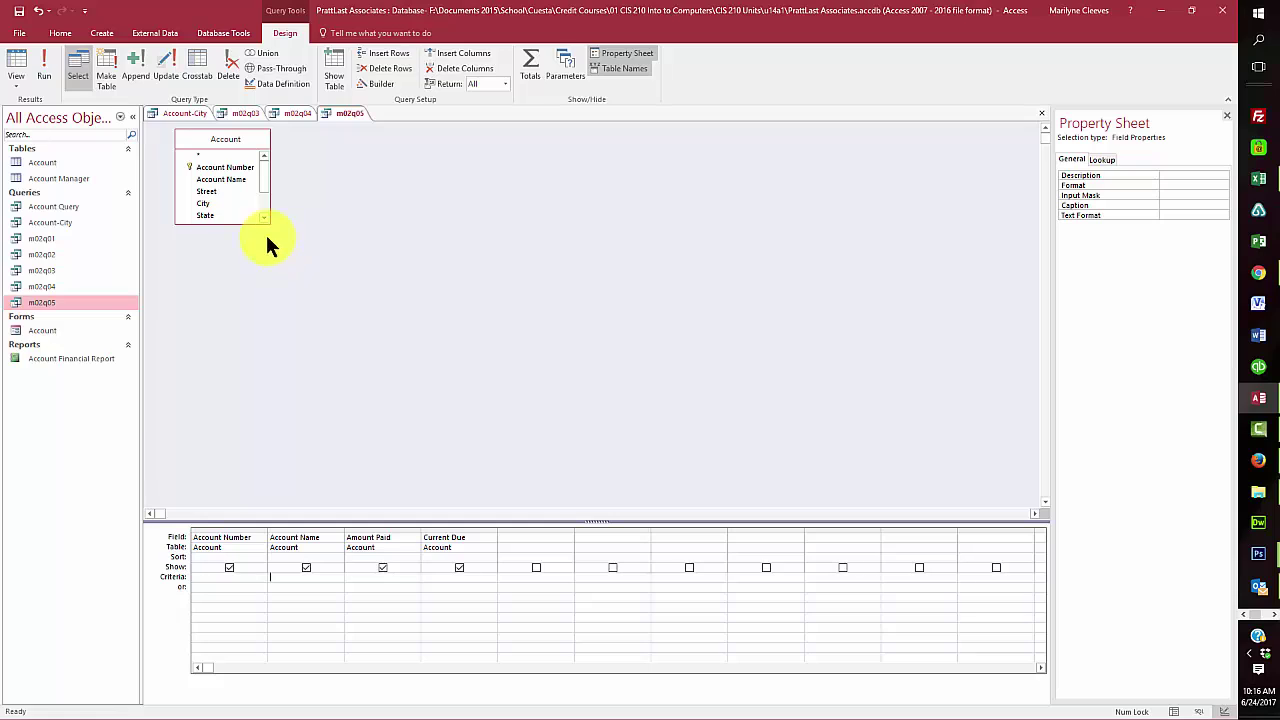
{"action": "left_click_drag", "start_coordinate": [268, 224], "coordinate": [380, 337]}
{"action": "double_click", "coordinate": [228, 260]}
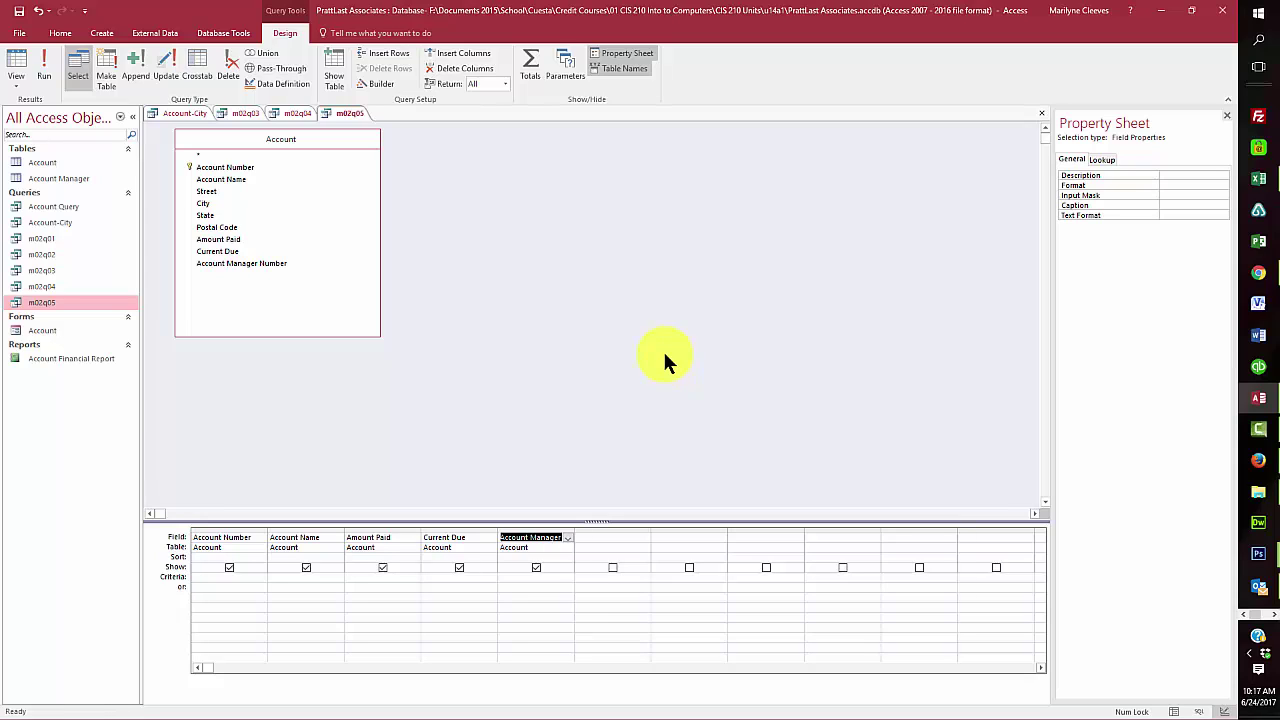
Step: Set the Current Due criterion of m02q05 to >2500
{"action": "left_click", "coordinate": [437, 577]}
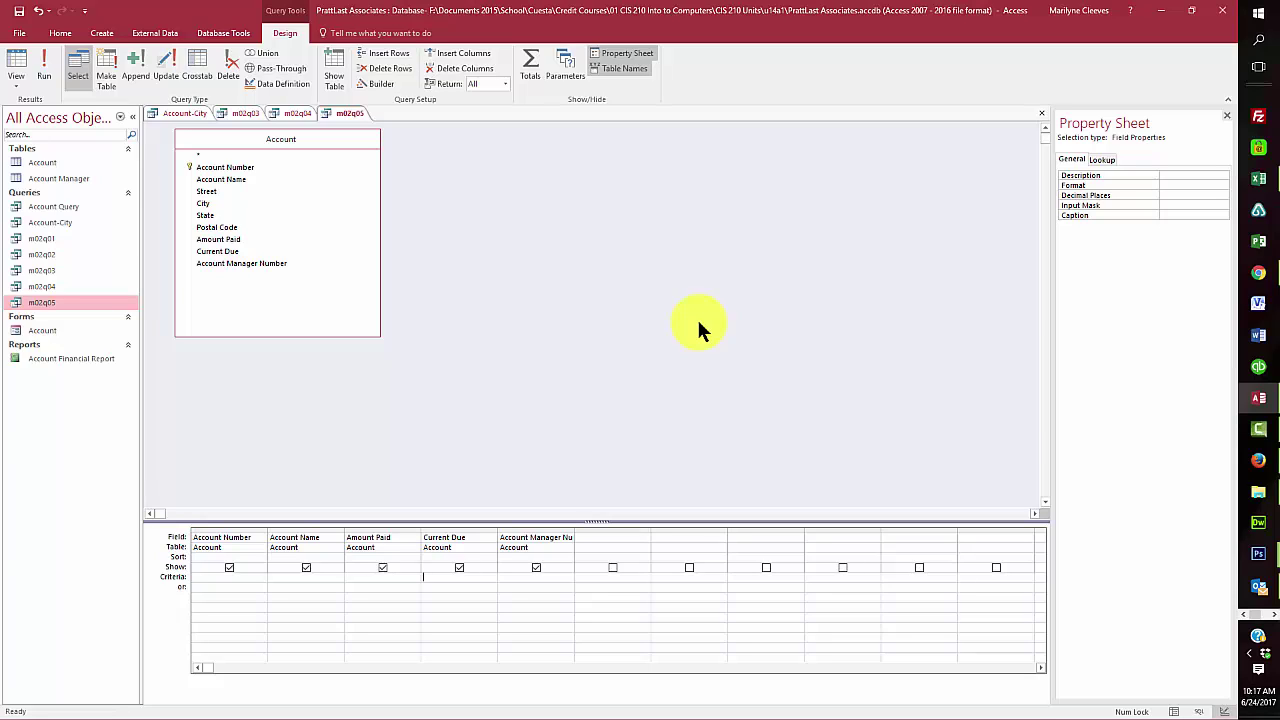
{"action": "type", "text": "500"}
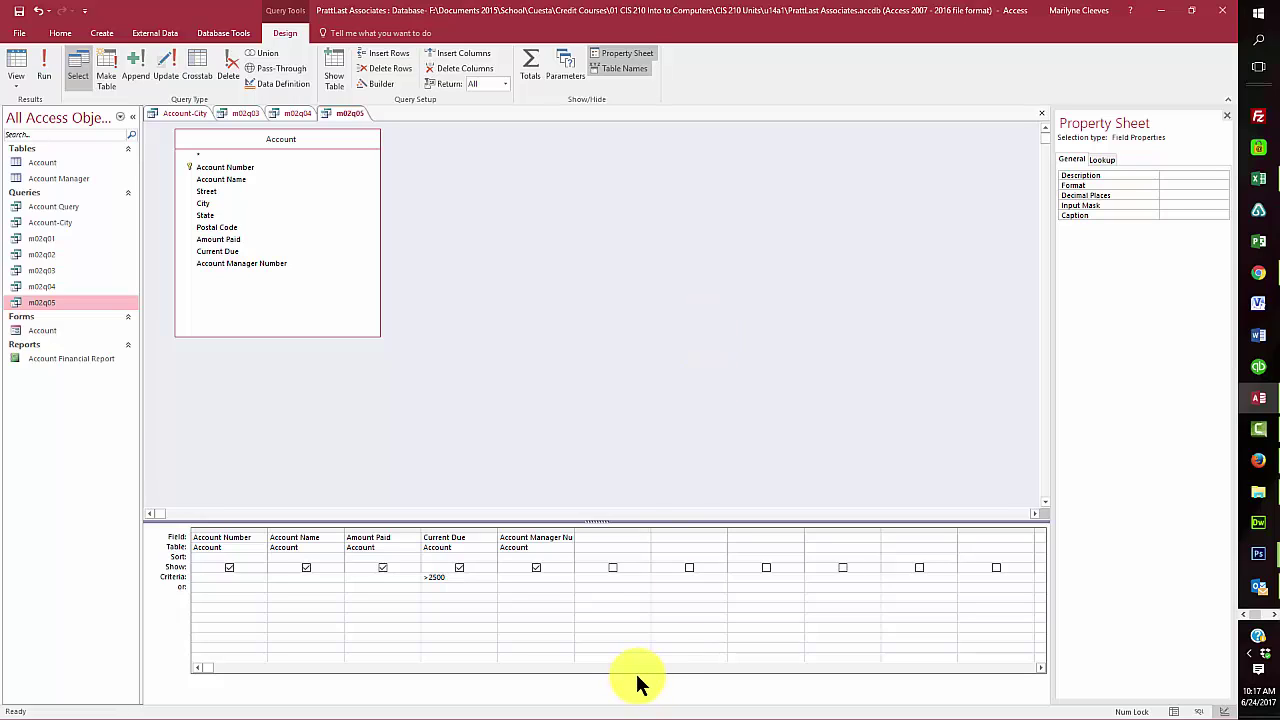
{"action": "left_click", "coordinate": [591, 578]}
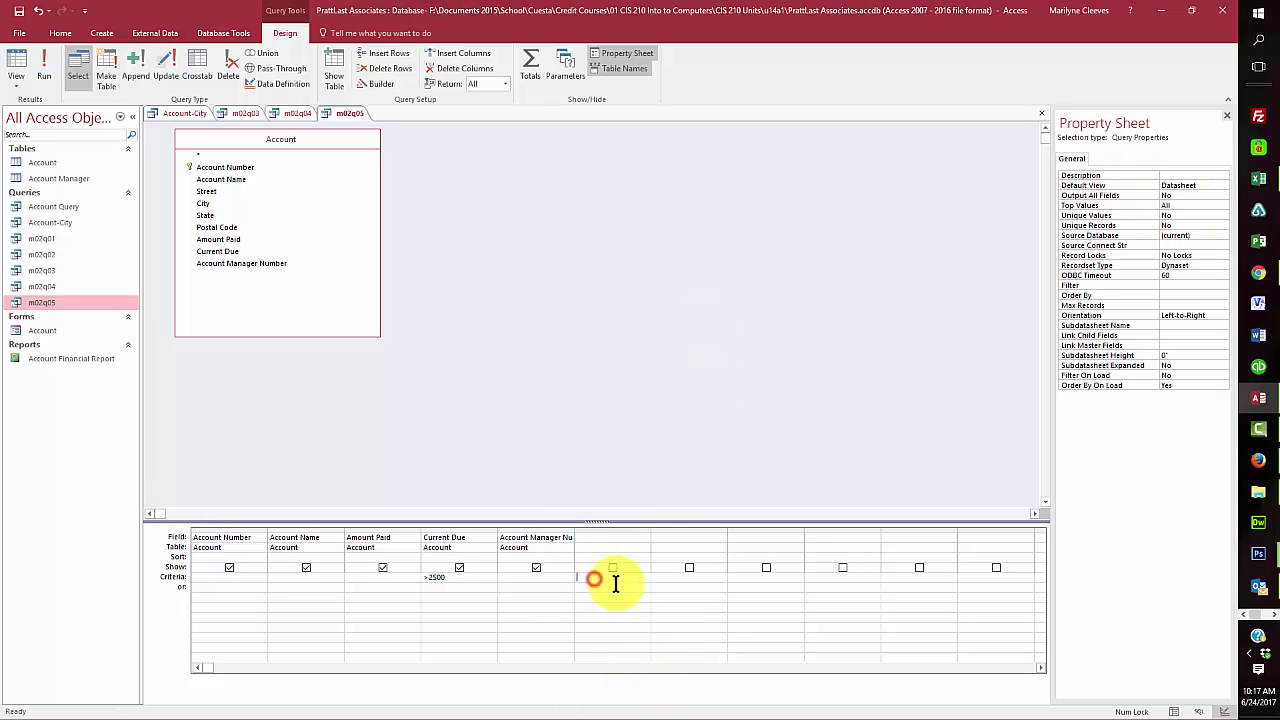
{"action": "type", "text": "31"}
{"action": "left_click", "coordinate": [44, 70]}
{"action": "left_click", "coordinate": [630, 408]}
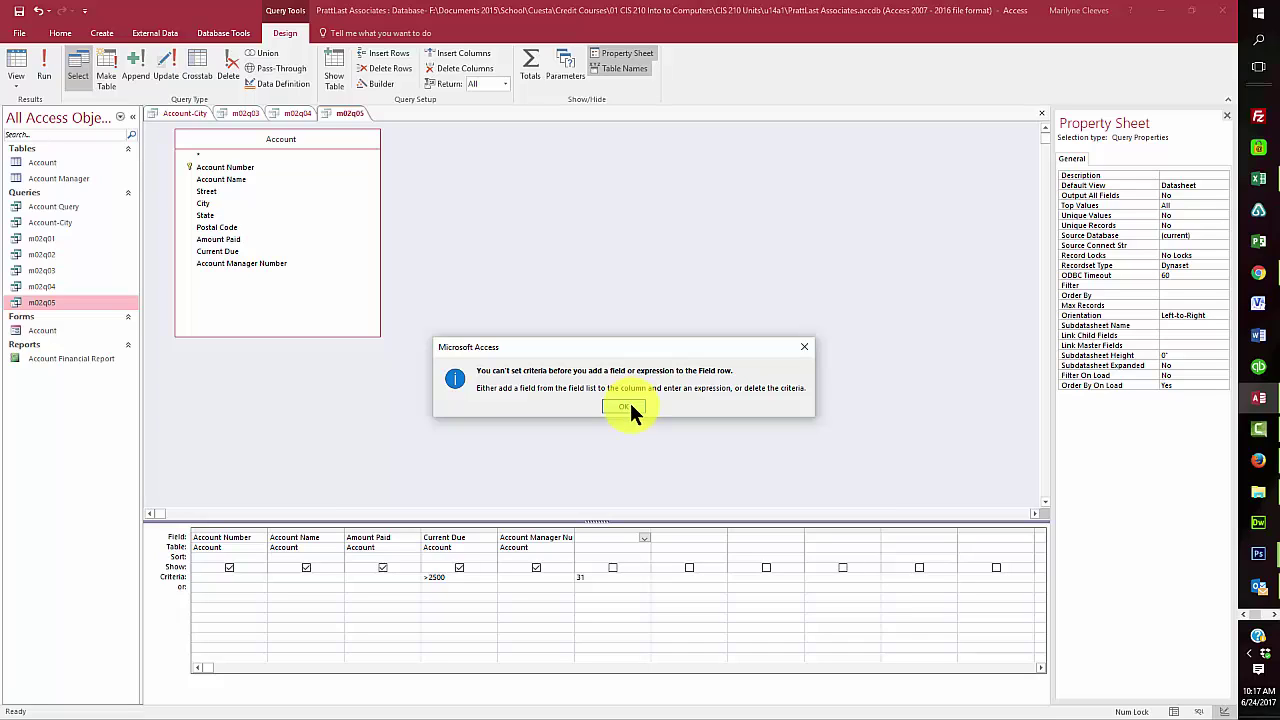
{"action": "left_click", "coordinate": [632, 406]}
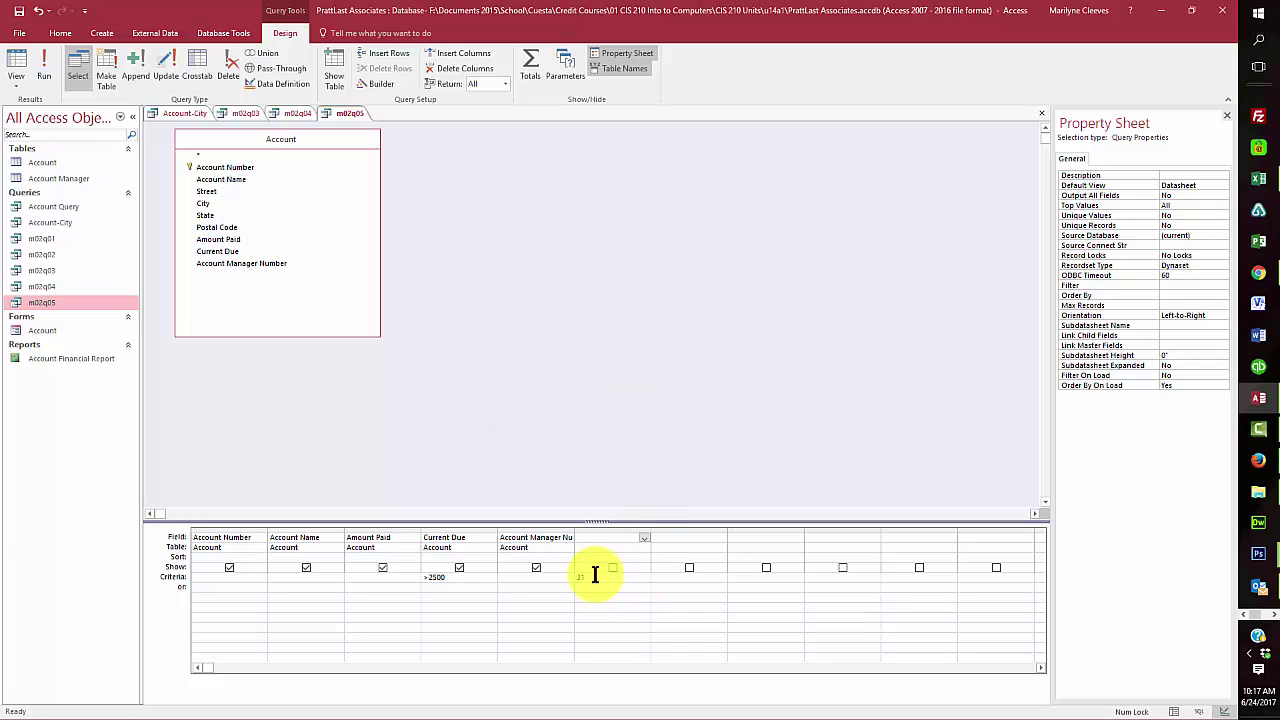
{"action": "left_click", "coordinate": [595, 576]}
{"action": "left_click", "coordinate": [595, 574]}
Step: Set the Account Manager Number criterion to 31 on the same row as the Current Due criterion and run the query
{"action": "left_click", "coordinate": [547, 580]}
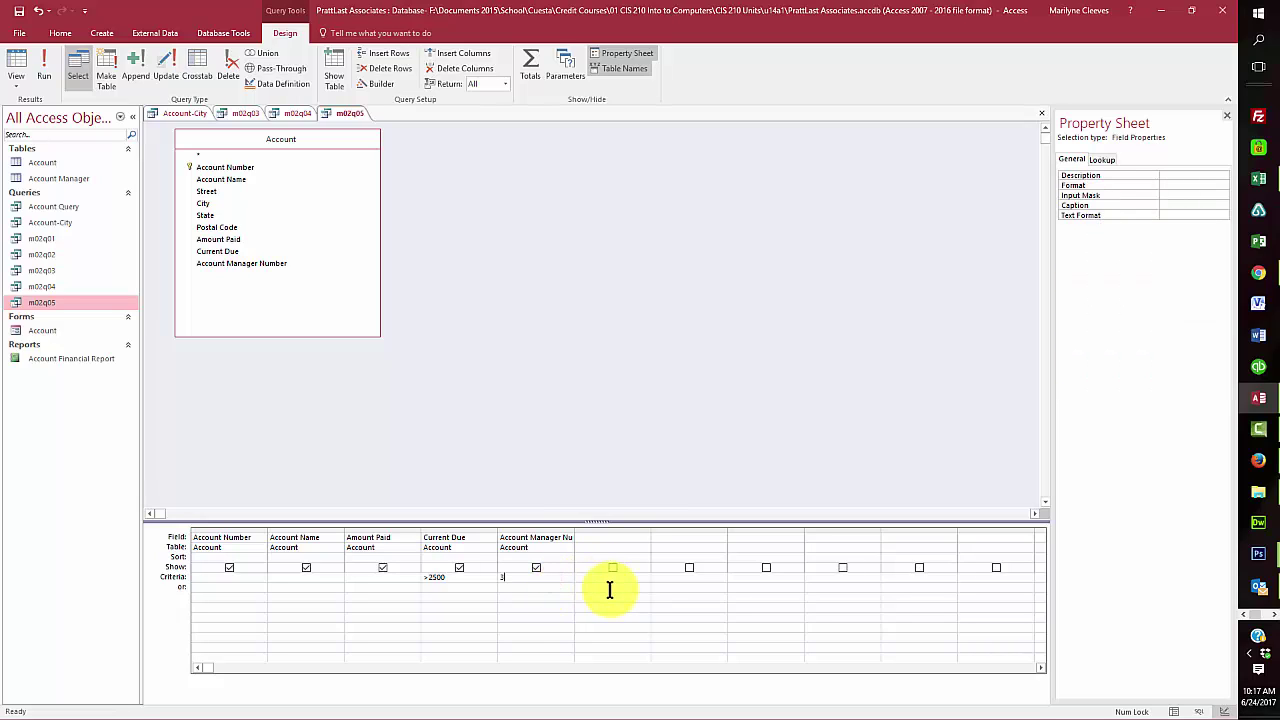
{"action": "left_click", "coordinate": [538, 285]}
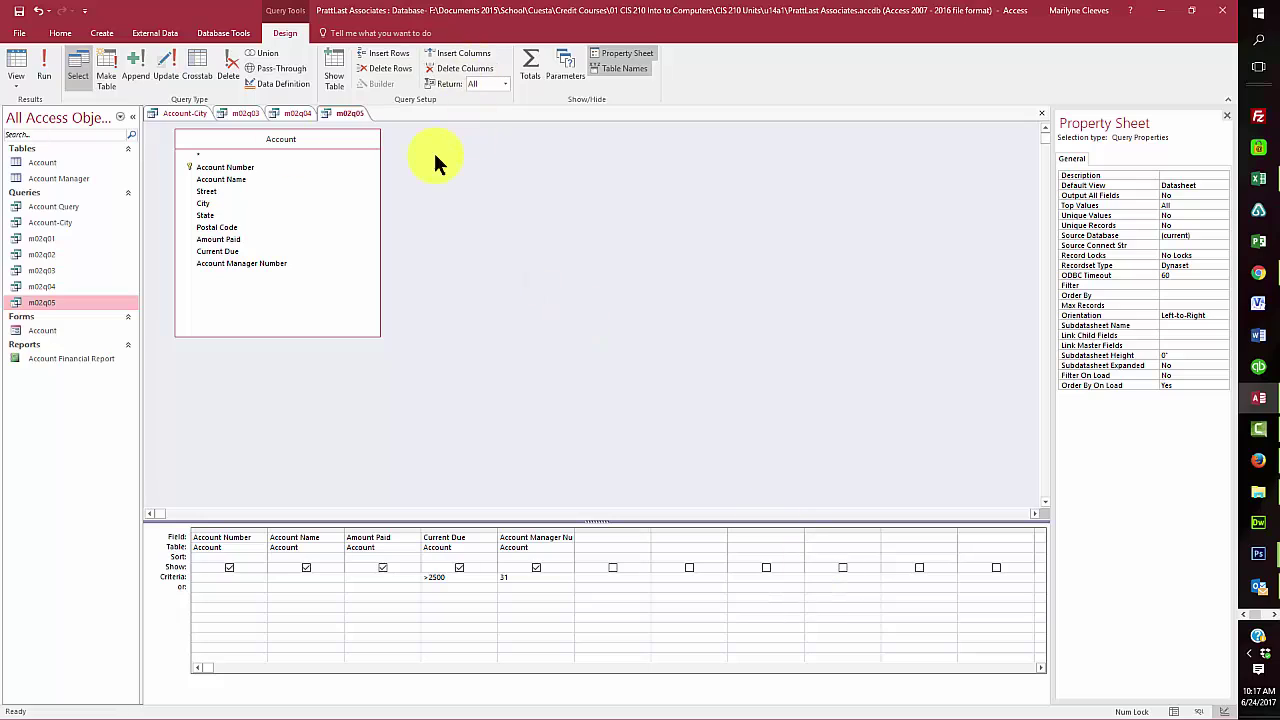
{"action": "left_click", "coordinate": [50, 78]}
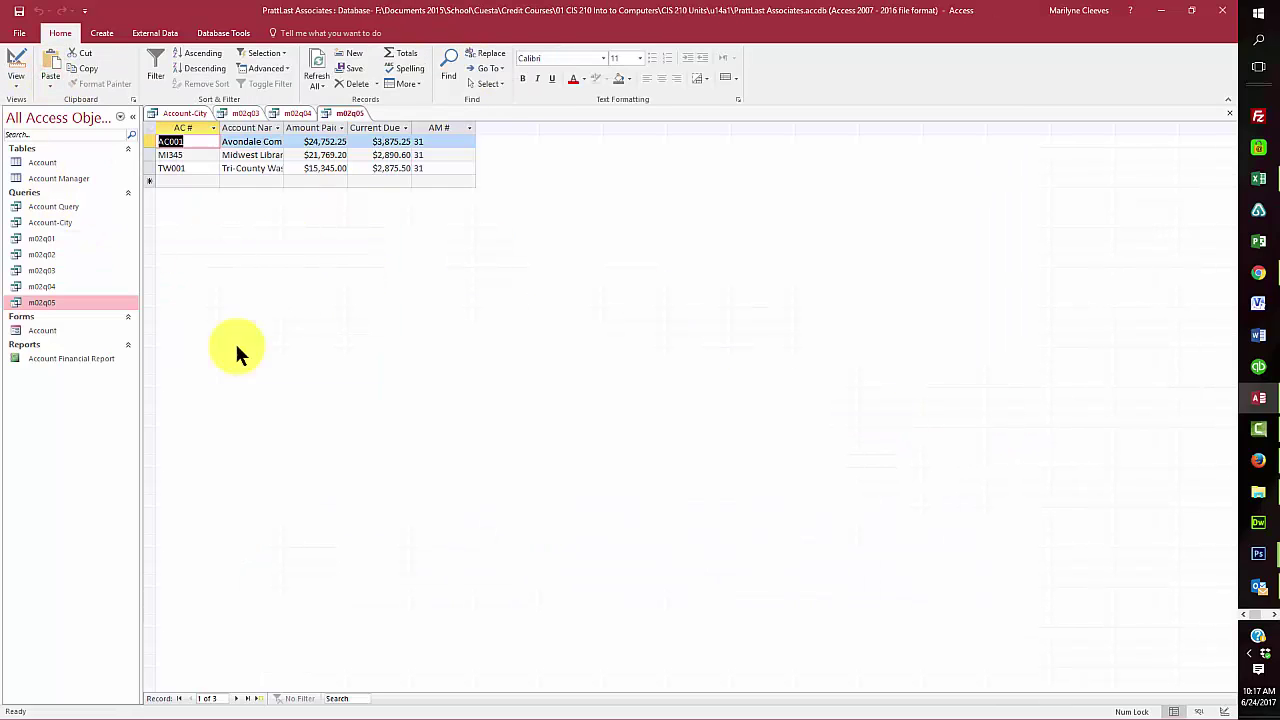
Step: Return to Design View, move the Account Manager Number criterion 31 to the "or" row and run the query
{"action": "left_click", "coordinate": [18, 86]}
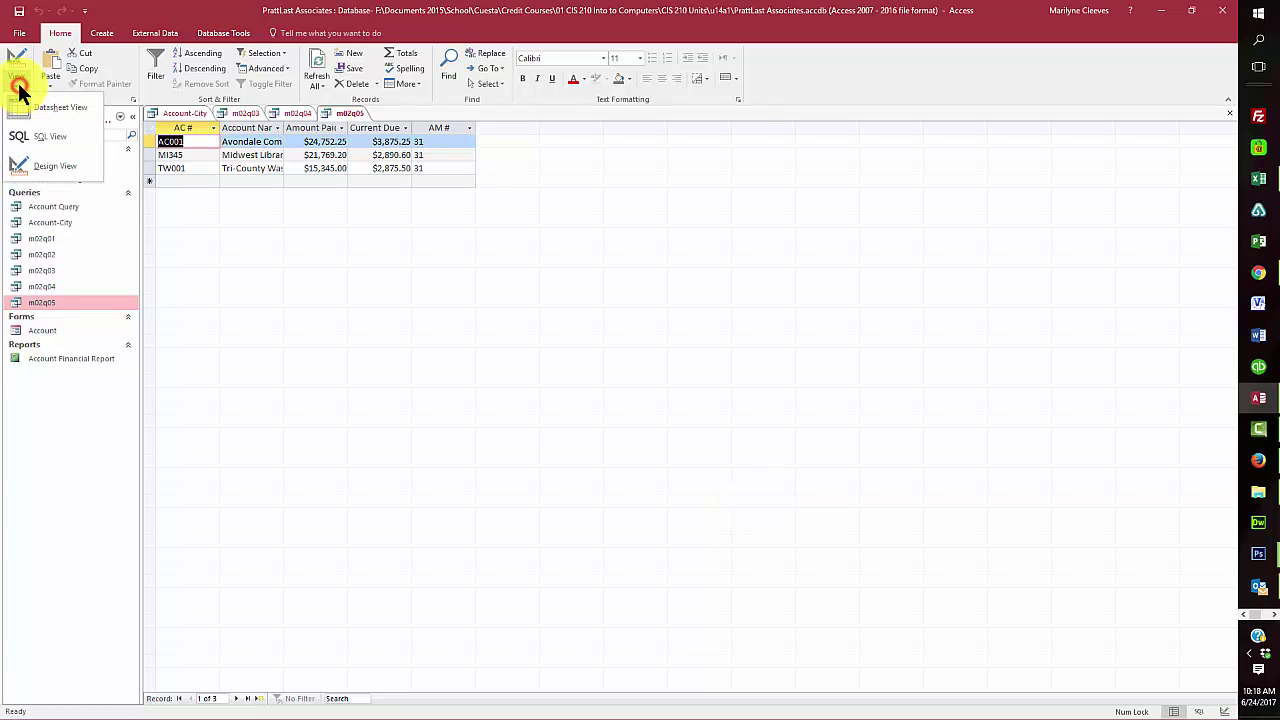
{"action": "left_click", "coordinate": [40, 166]}
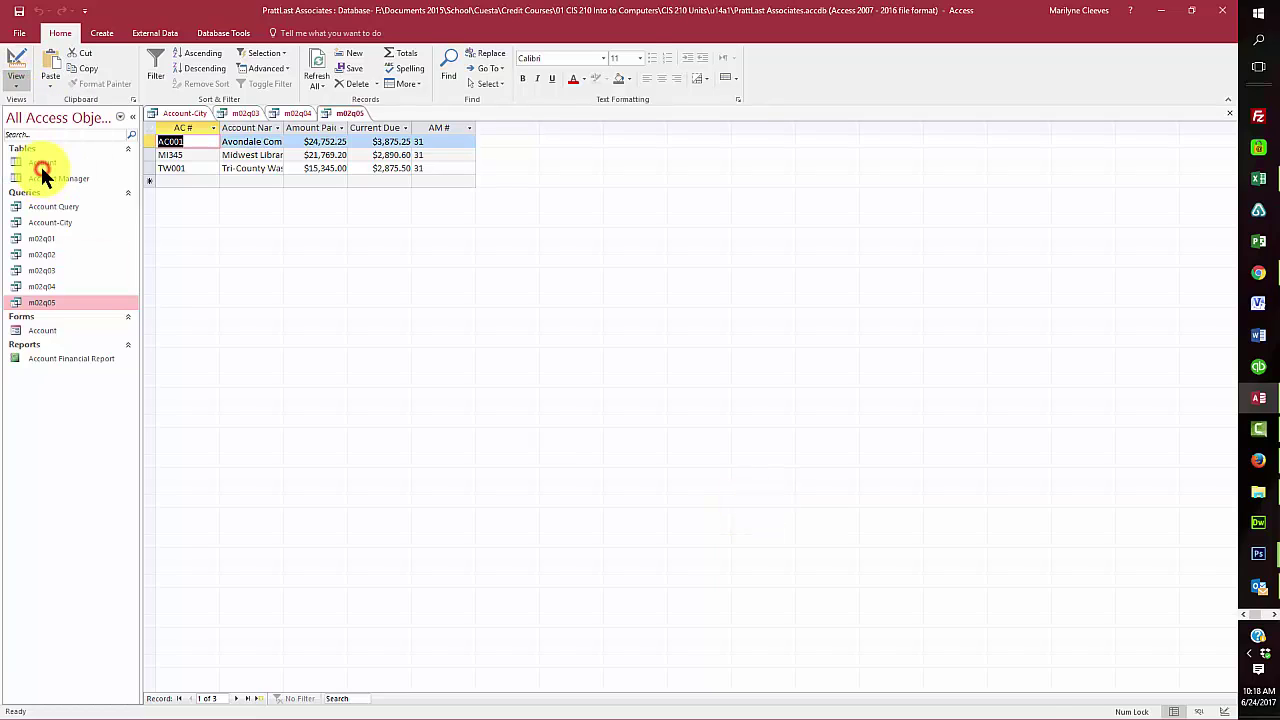
{"action": "left_click", "coordinate": [523, 589]}
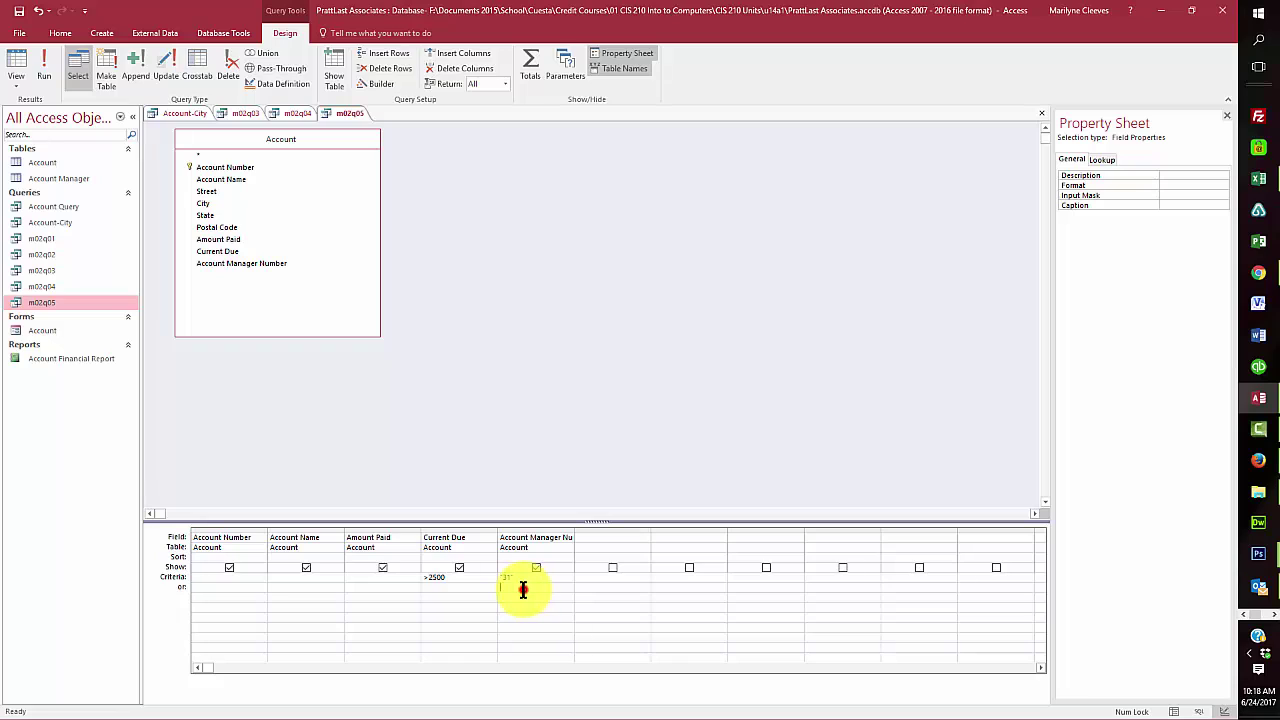
{"action": "type", "text": "31"}
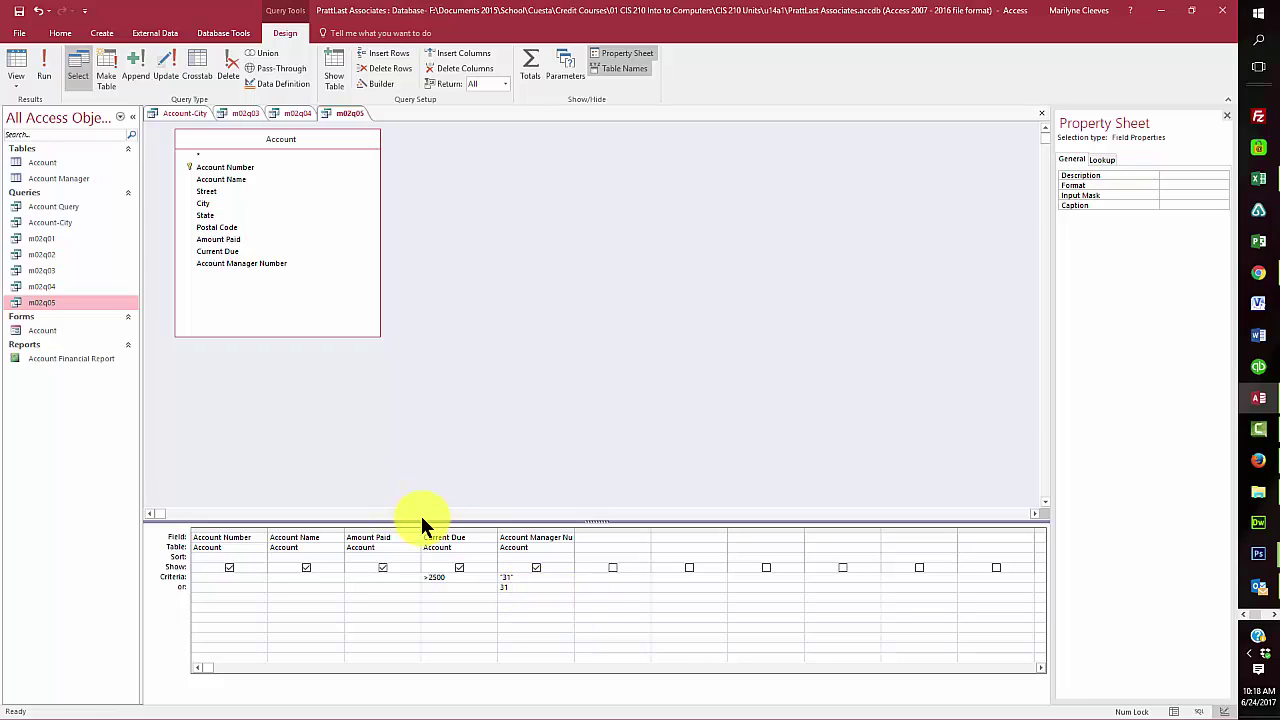
{"action": "double_click", "coordinate": [515, 577]}
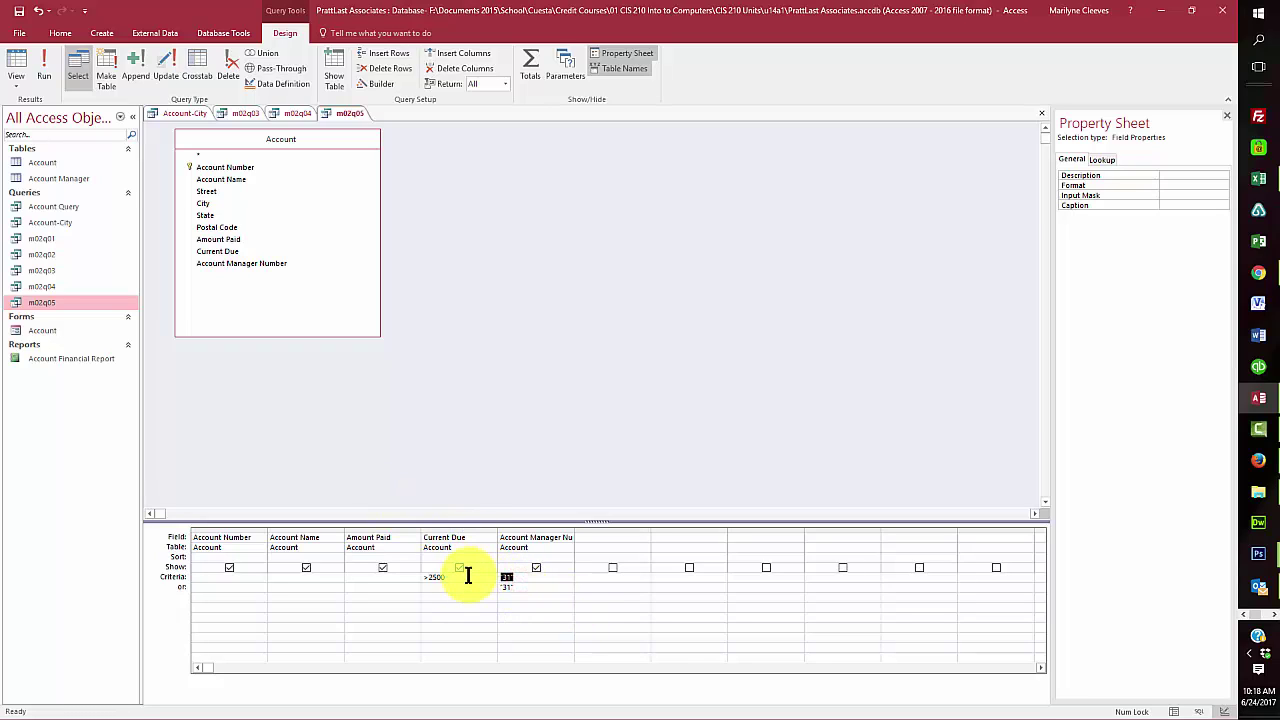
{"action": "key", "text": "Delete"}
{"action": "left_click", "coordinate": [545, 385]}
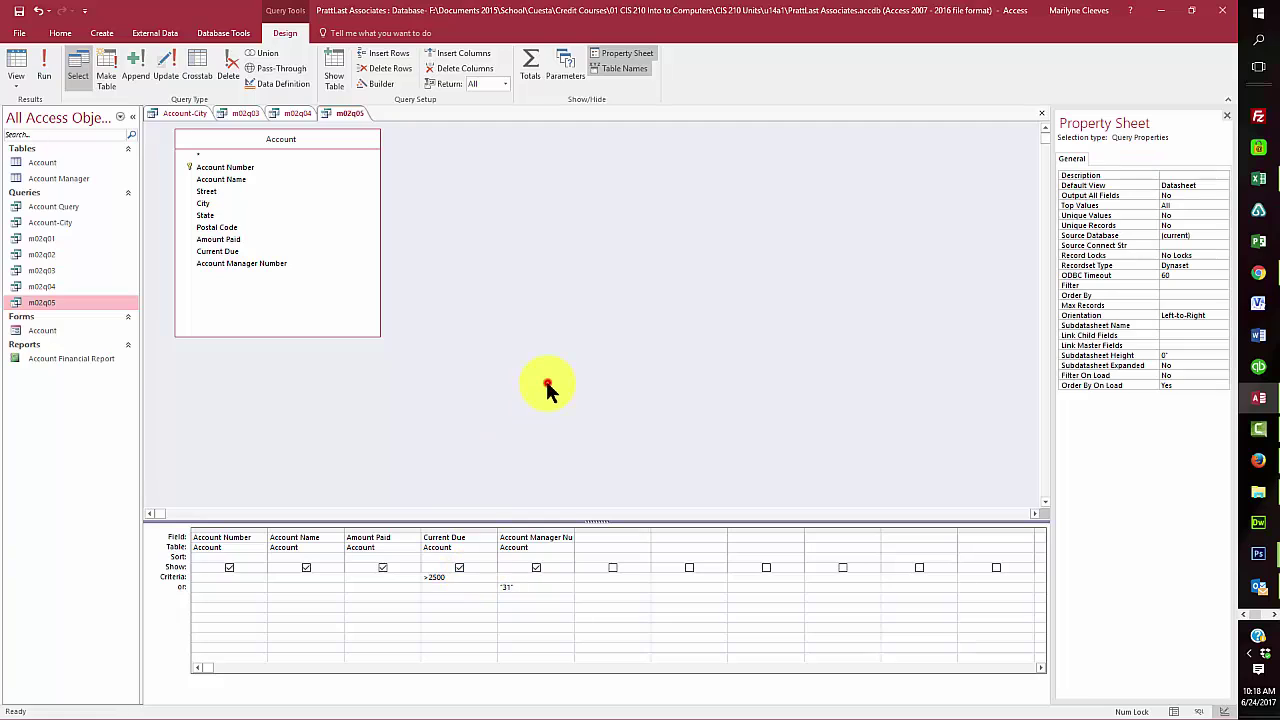
{"action": "left_click", "coordinate": [43, 78]}
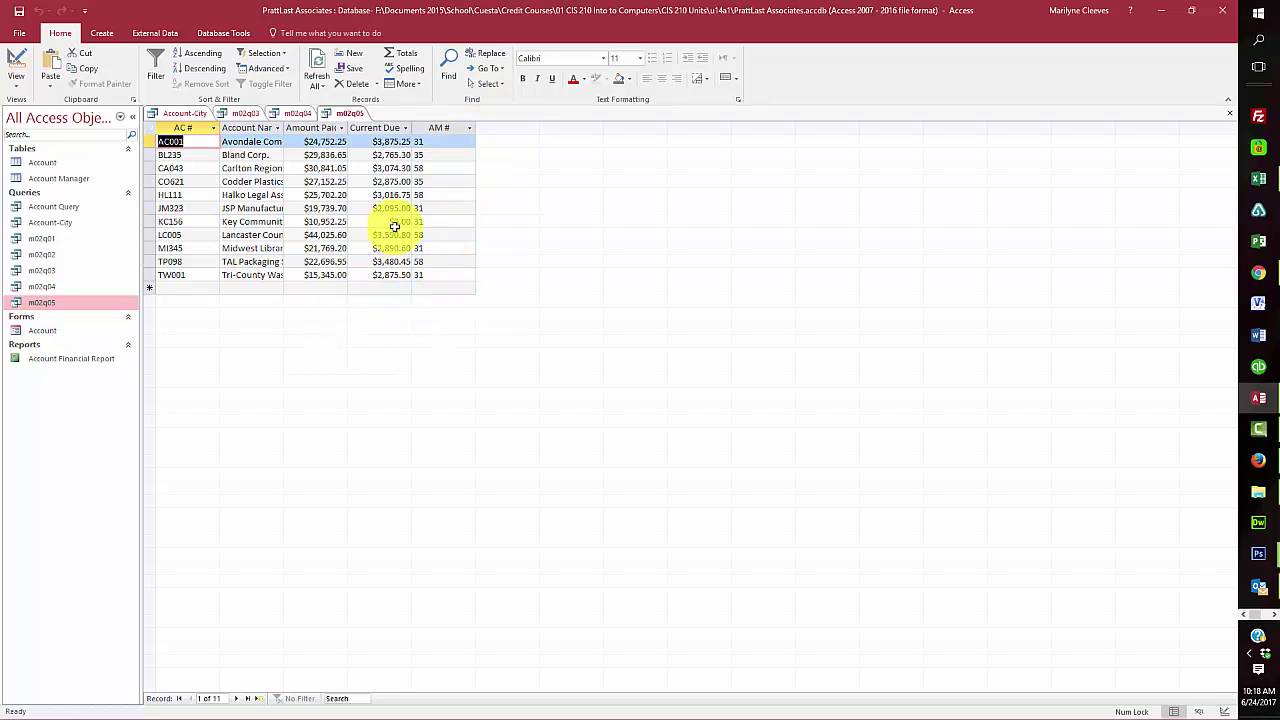
Step: Put the Account Manager Number criterion 31 back on the Criteria row, clear it from the "or" row and rerun m02q05
{"action": "left_click", "coordinate": [20, 90]}
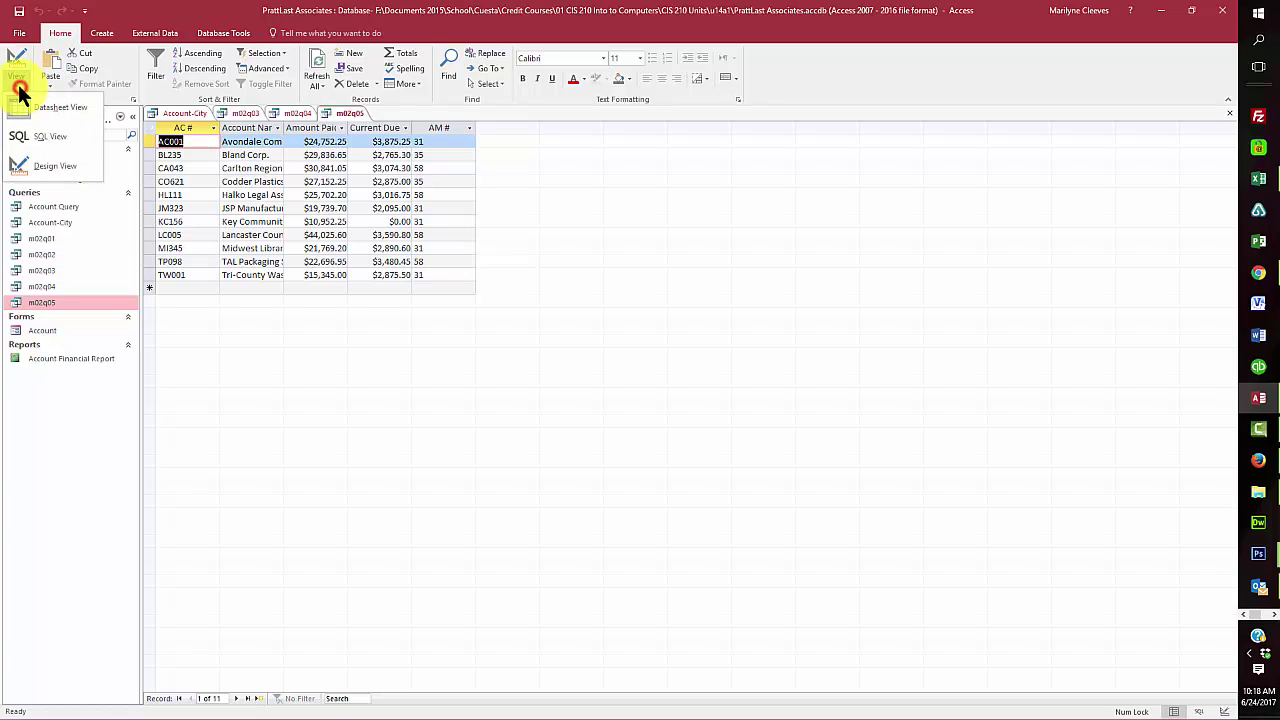
{"action": "left_click", "coordinate": [47, 167]}
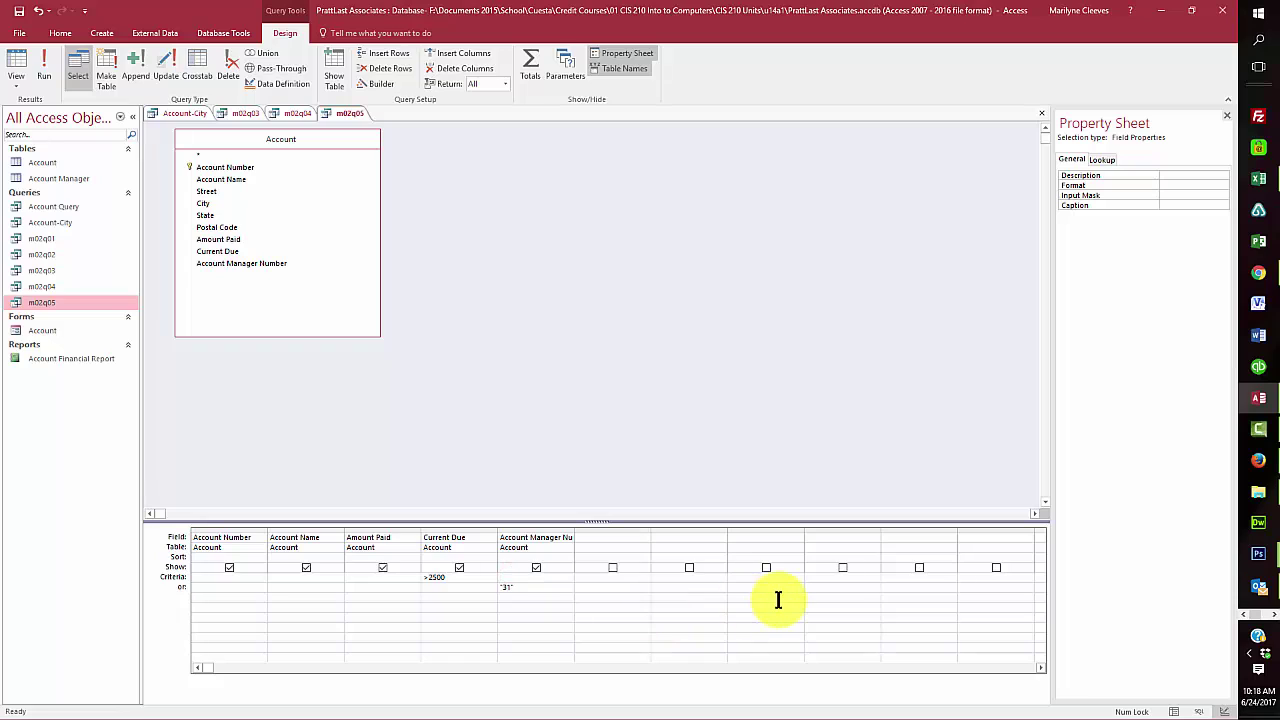
{"action": "type", "text": "14"}
{"action": "left_click", "coordinate": [526, 587]}
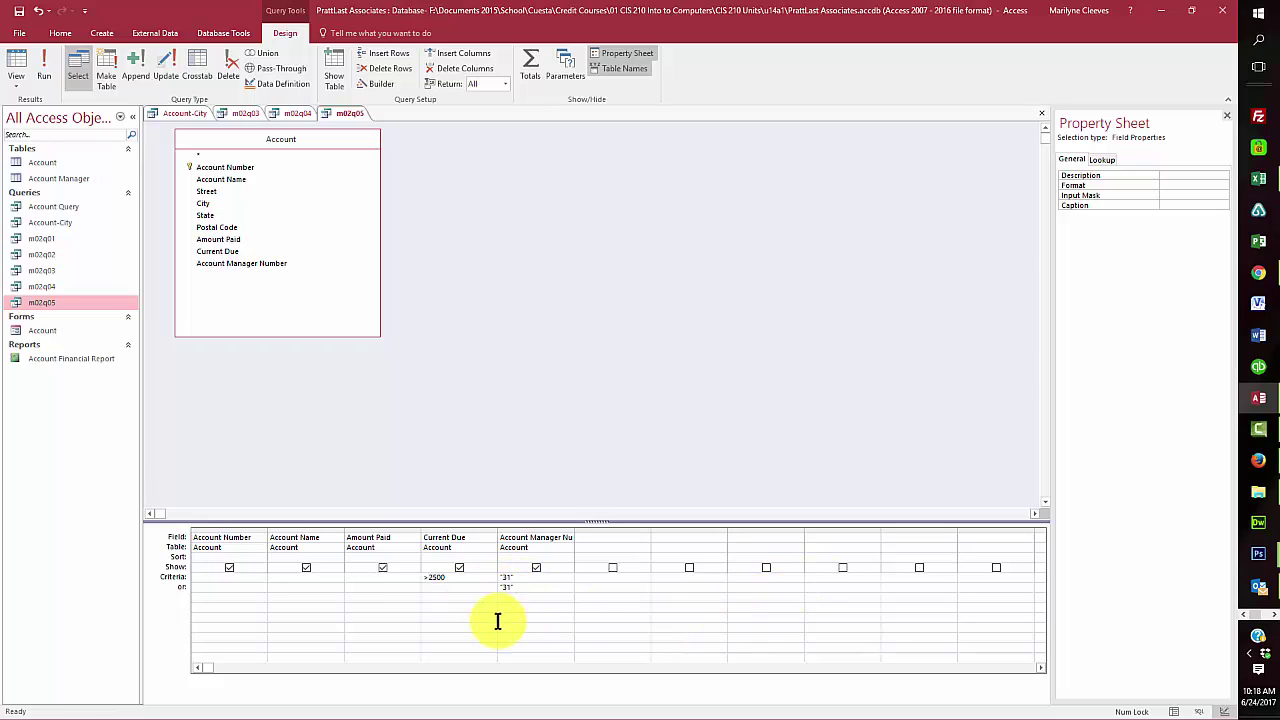
{"action": "key", "text": "BackSpace"}
{"action": "key", "text": "BackSpace"}
{"action": "left_click", "coordinate": [566, 413]}
{"action": "left_click", "coordinate": [42, 57]}
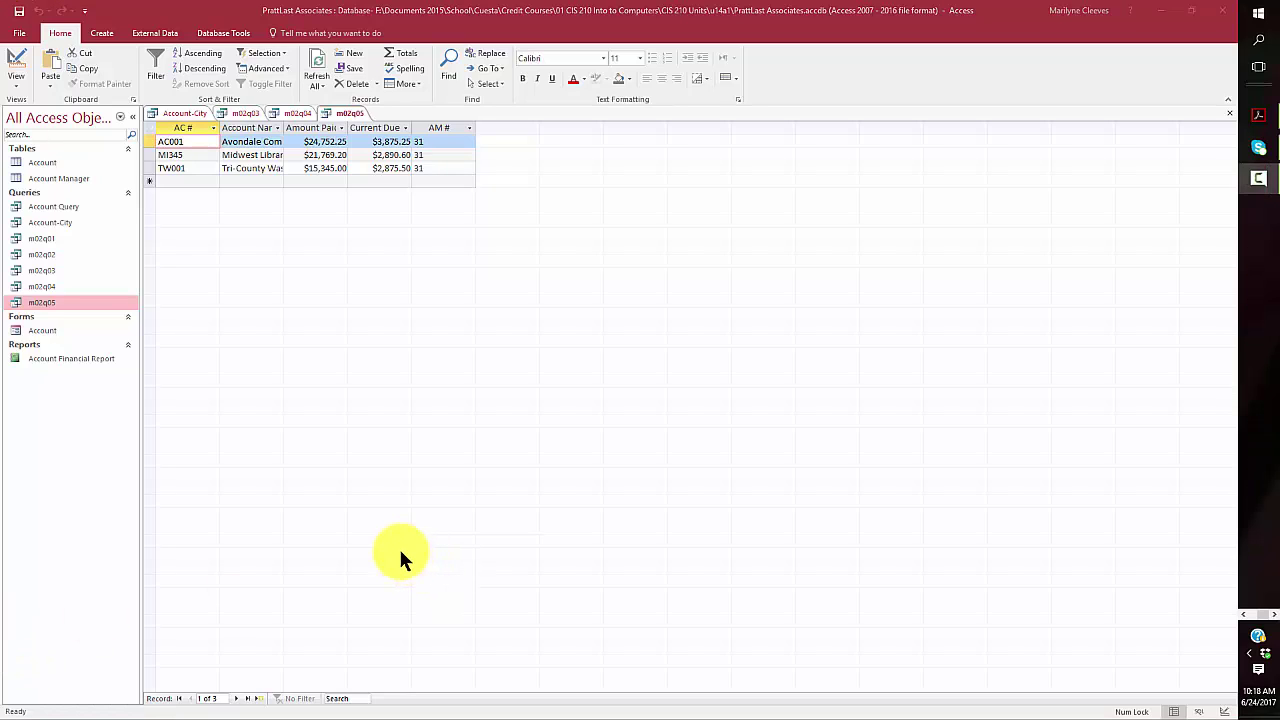
Step: Copy the query m02q05 and paste it as a new query named m02q06
{"action": "right_click", "coordinate": [26, 303]}
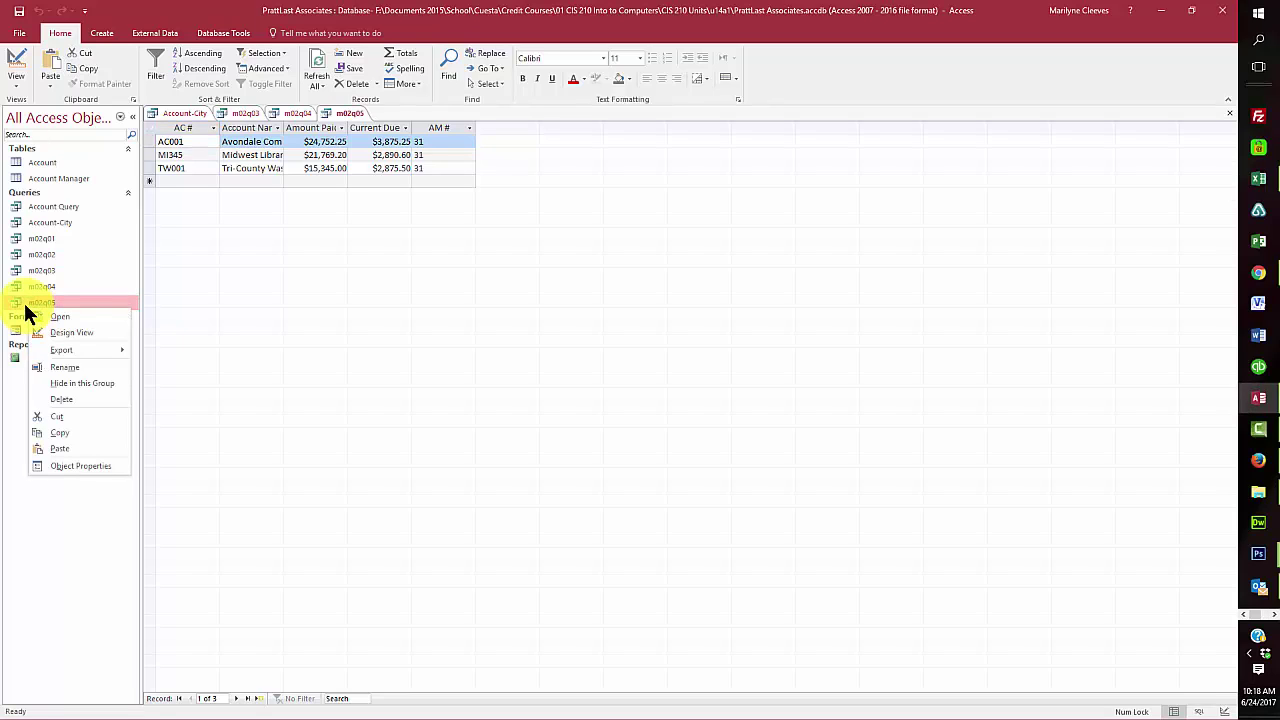
{"action": "left_click", "coordinate": [52, 429]}
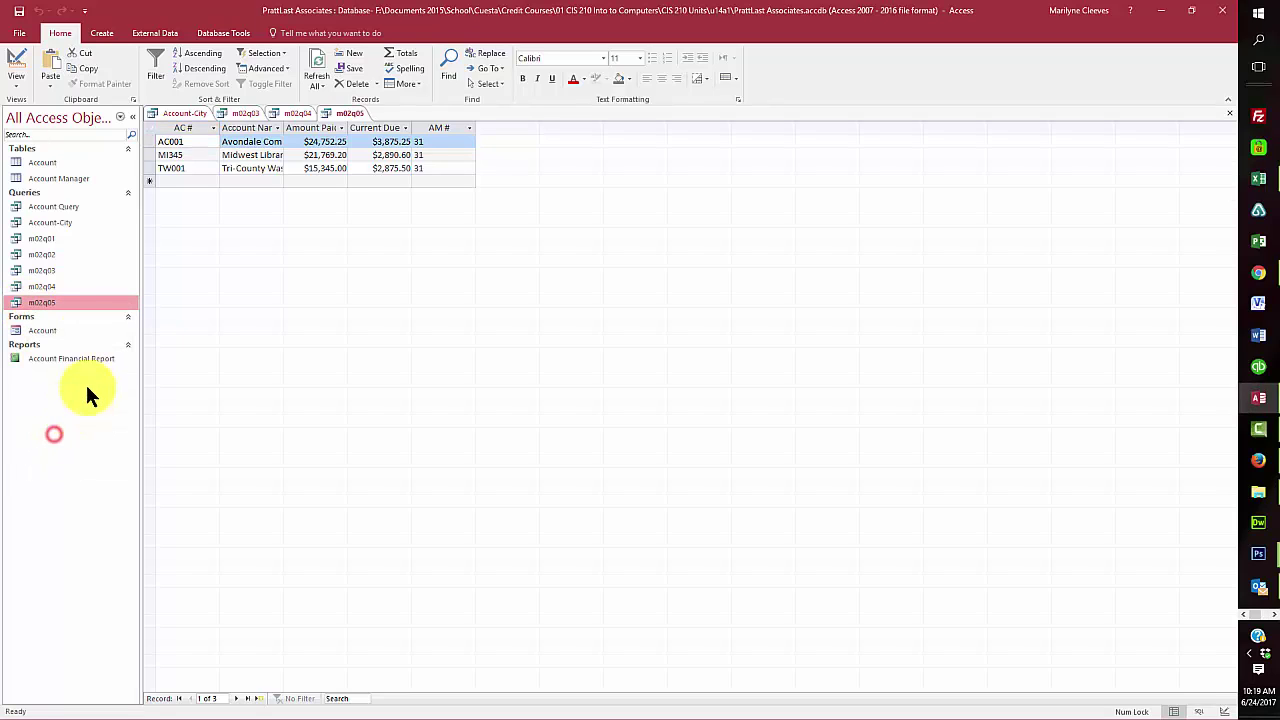
{"action": "right_click", "coordinate": [89, 299]}
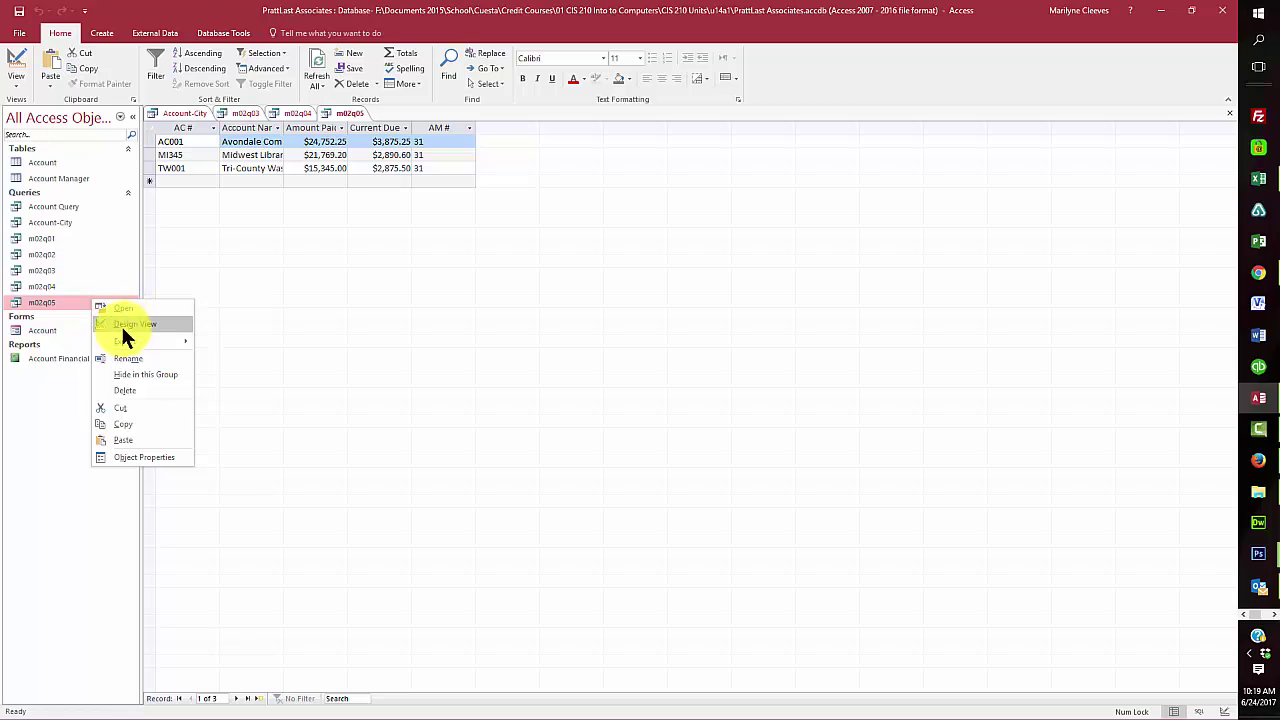
{"action": "left_click", "coordinate": [128, 440]}
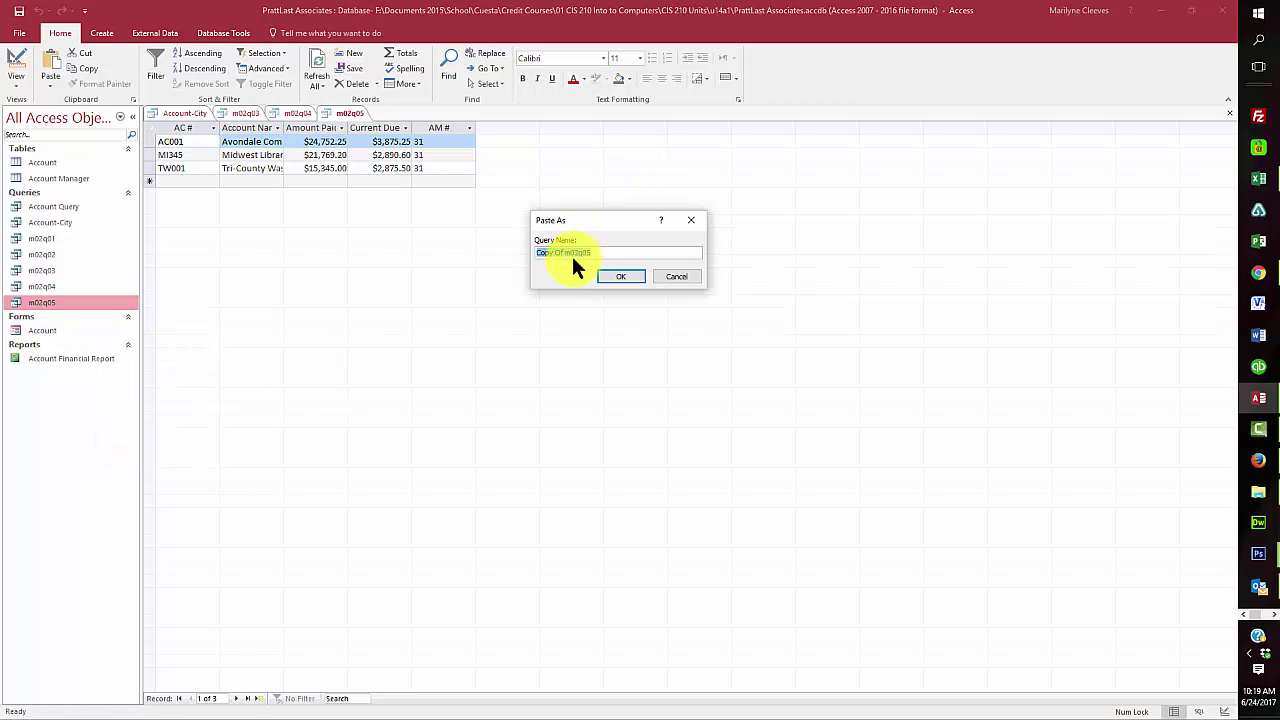
{"action": "left_click_drag", "start_coordinate": [563, 252], "coordinate": [534, 252]}
{"action": "key", "text": "Delete"}
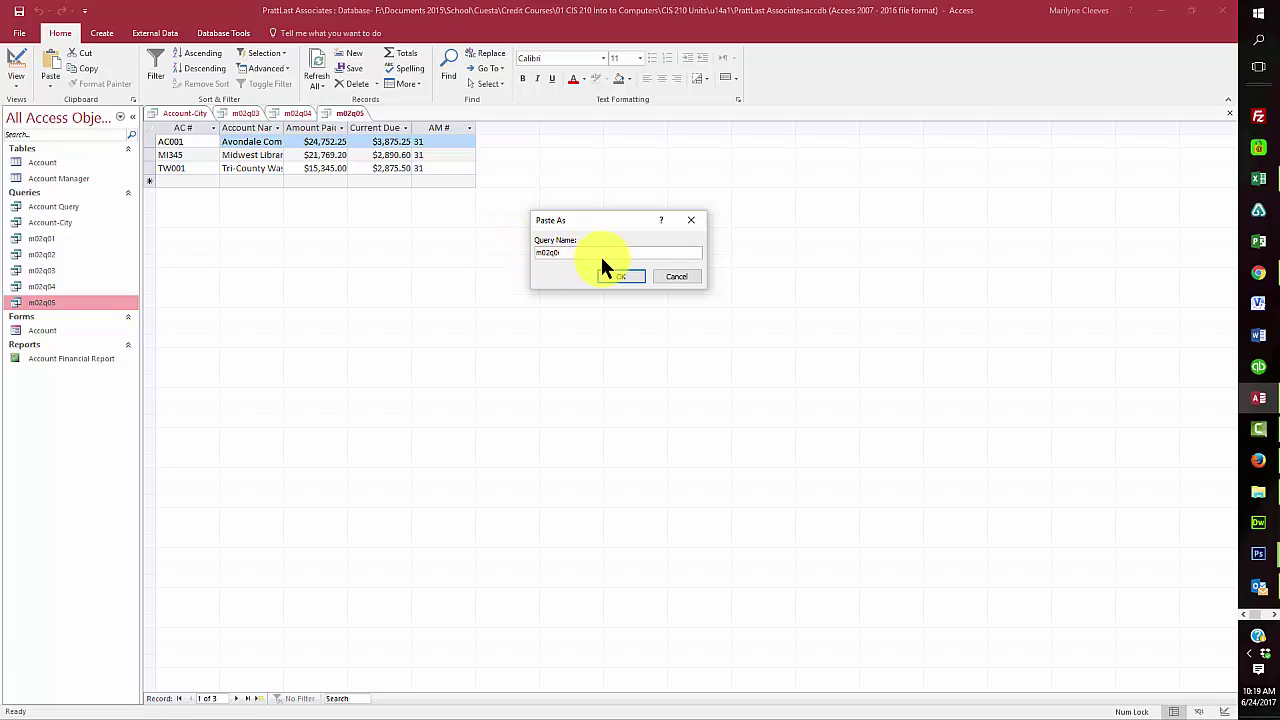
{"action": "type", "text": "6"}
{"action": "left_click", "coordinate": [623, 277]}
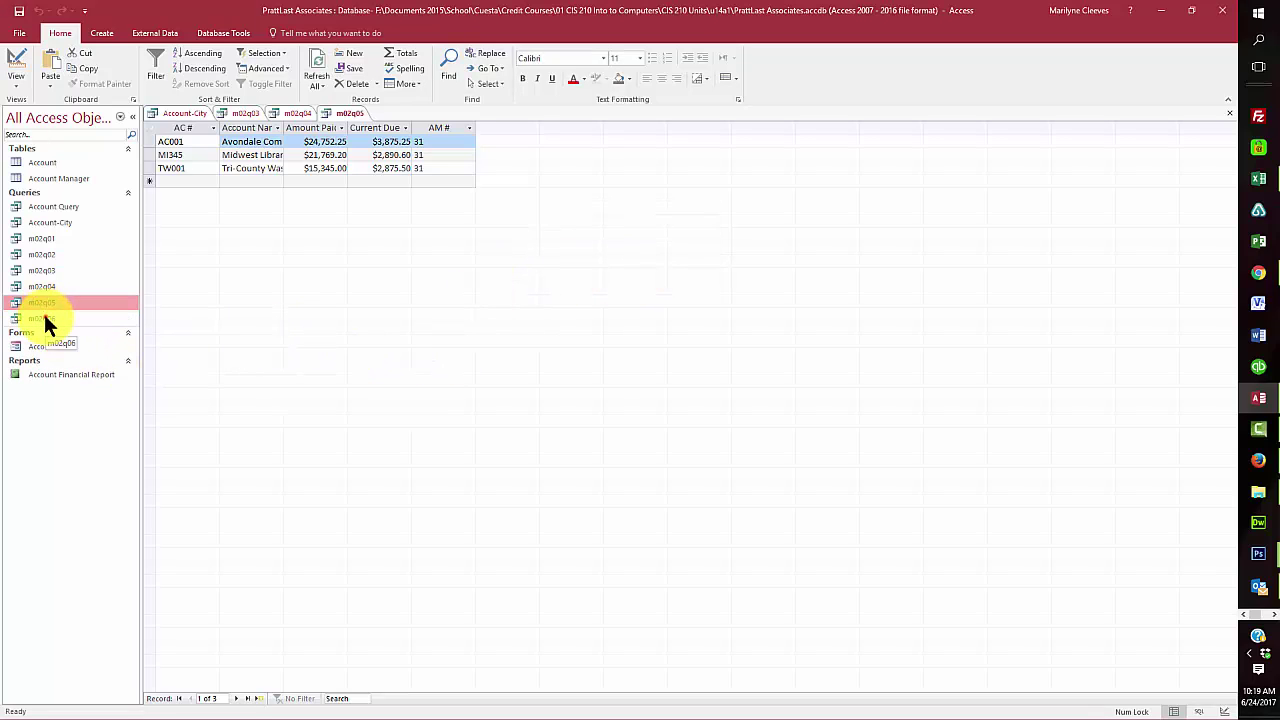
Step: Open m02q06 in Design View, clear the Account Name criterion and add the Account Manager Number field from the Account table
{"action": "right_click", "coordinate": [43, 318]}
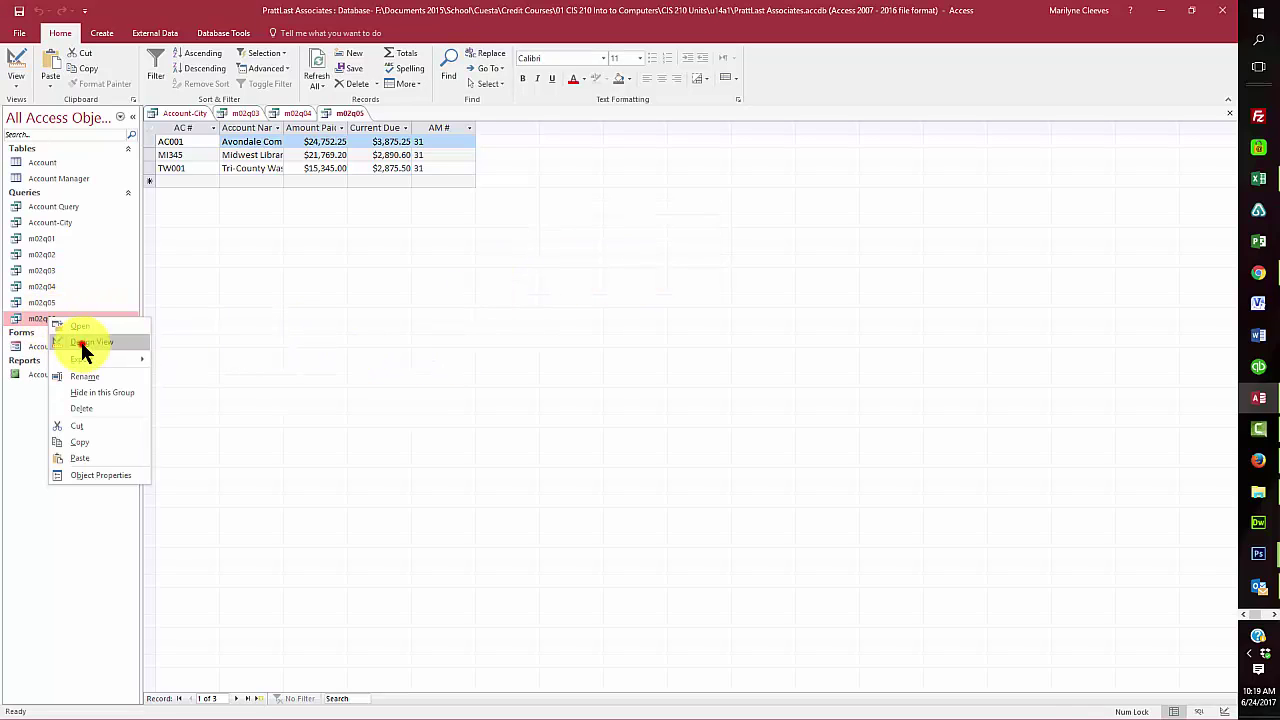
{"action": "left_click", "coordinate": [88, 342]}
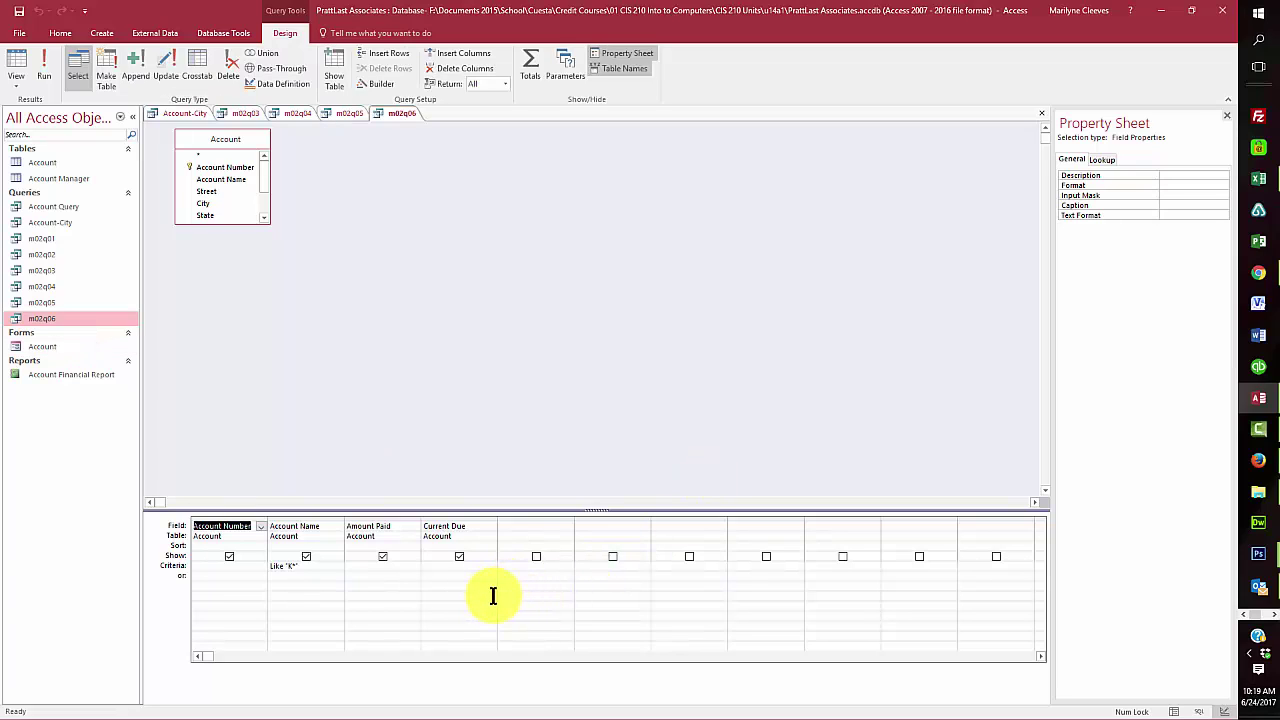
{"action": "left_click", "coordinate": [328, 570]}
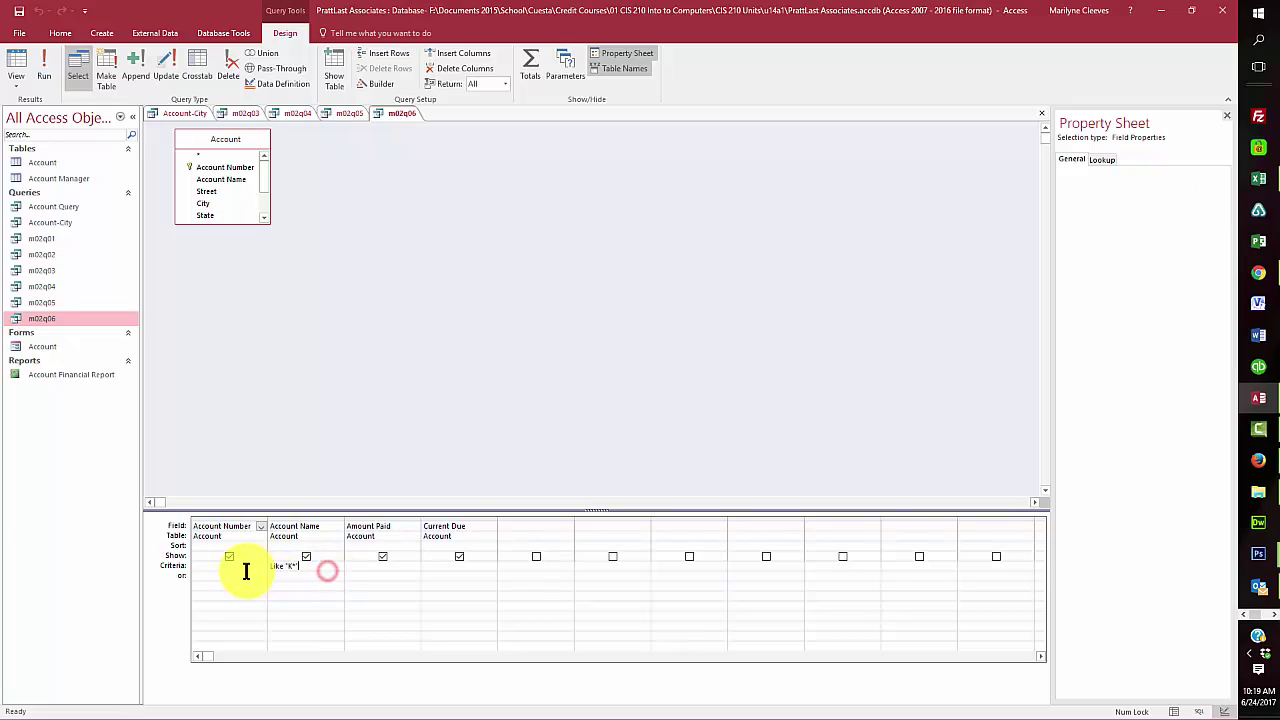
{"action": "key", "text": "shift+Home"}
{"action": "key", "text": "Delete"}
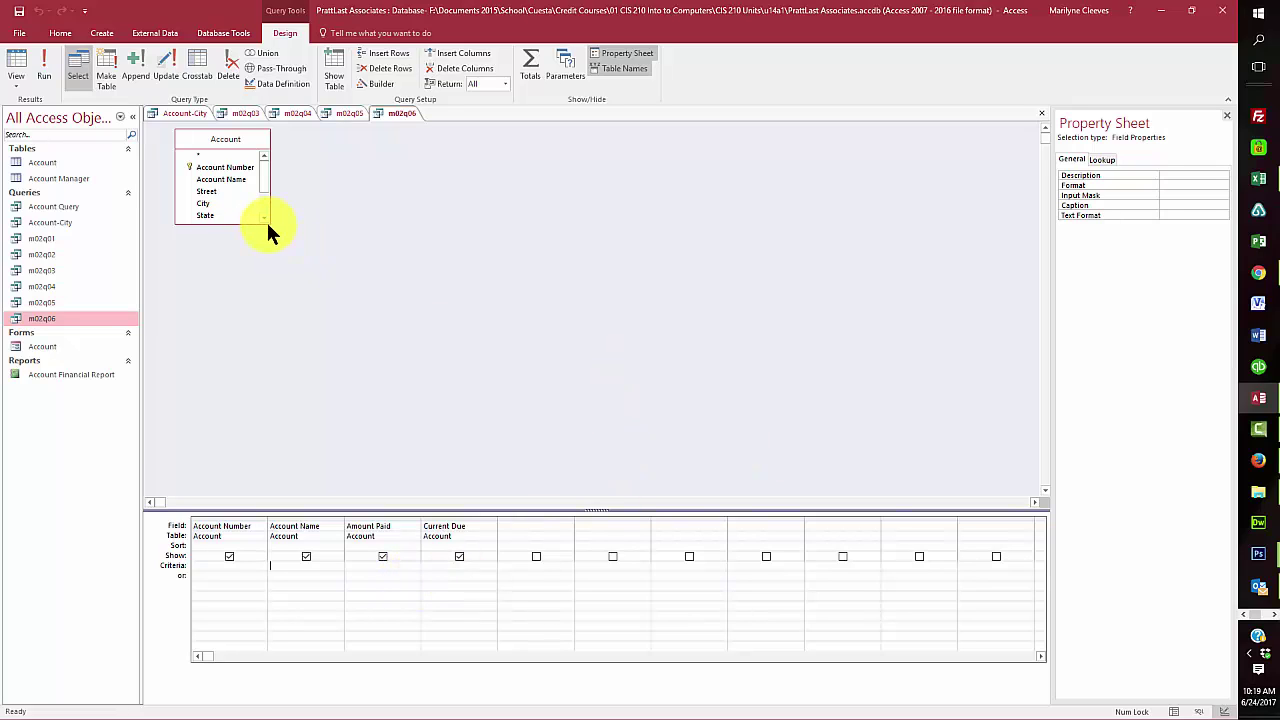
{"action": "left_click_drag", "start_coordinate": [267, 222], "coordinate": [408, 323]}
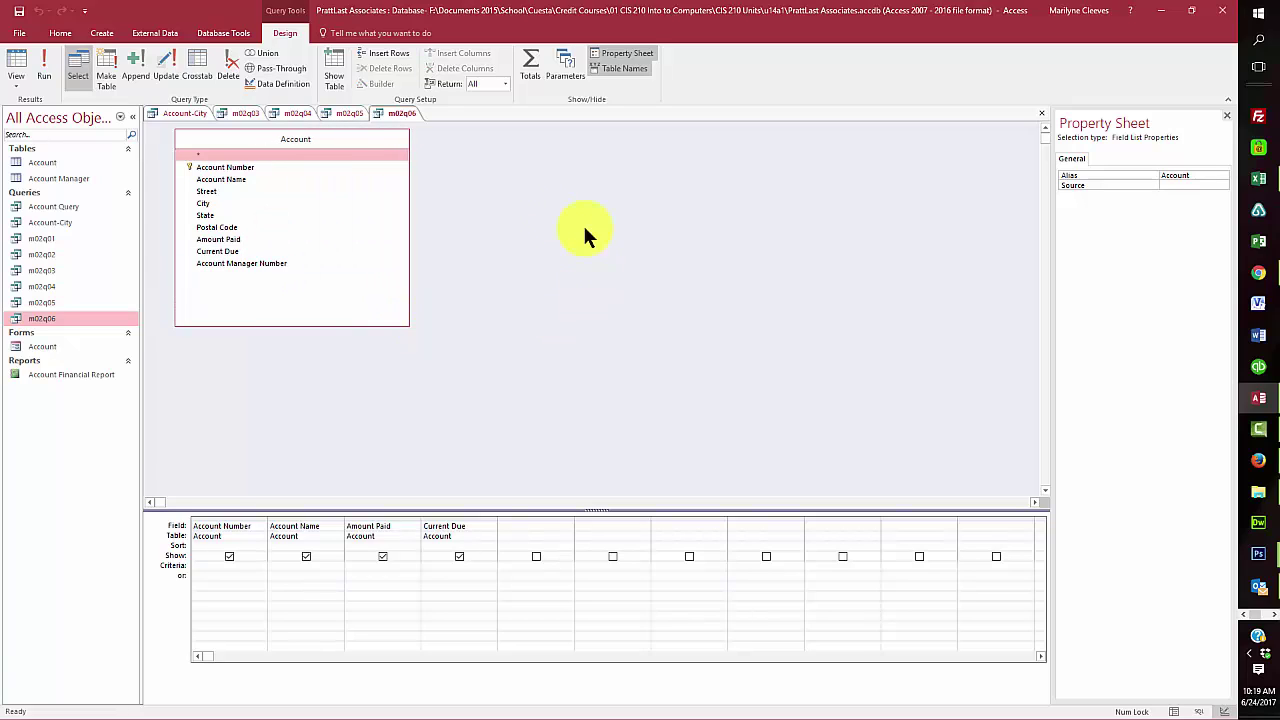
{"action": "double_click", "coordinate": [265, 263]}
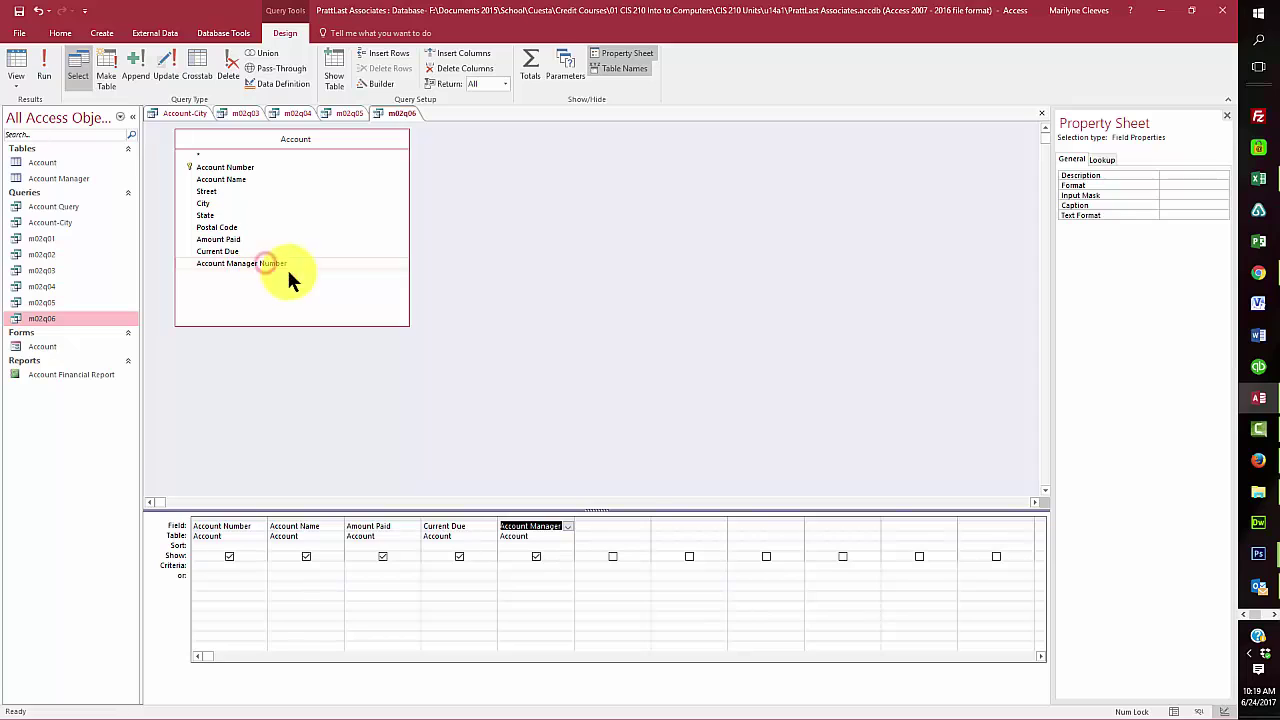
Step: Set the Current Due criterion to >2500, enter 31 for Account Manager Number on the "or" row, and run m02q06
{"action": "left_click", "coordinate": [437, 567]}
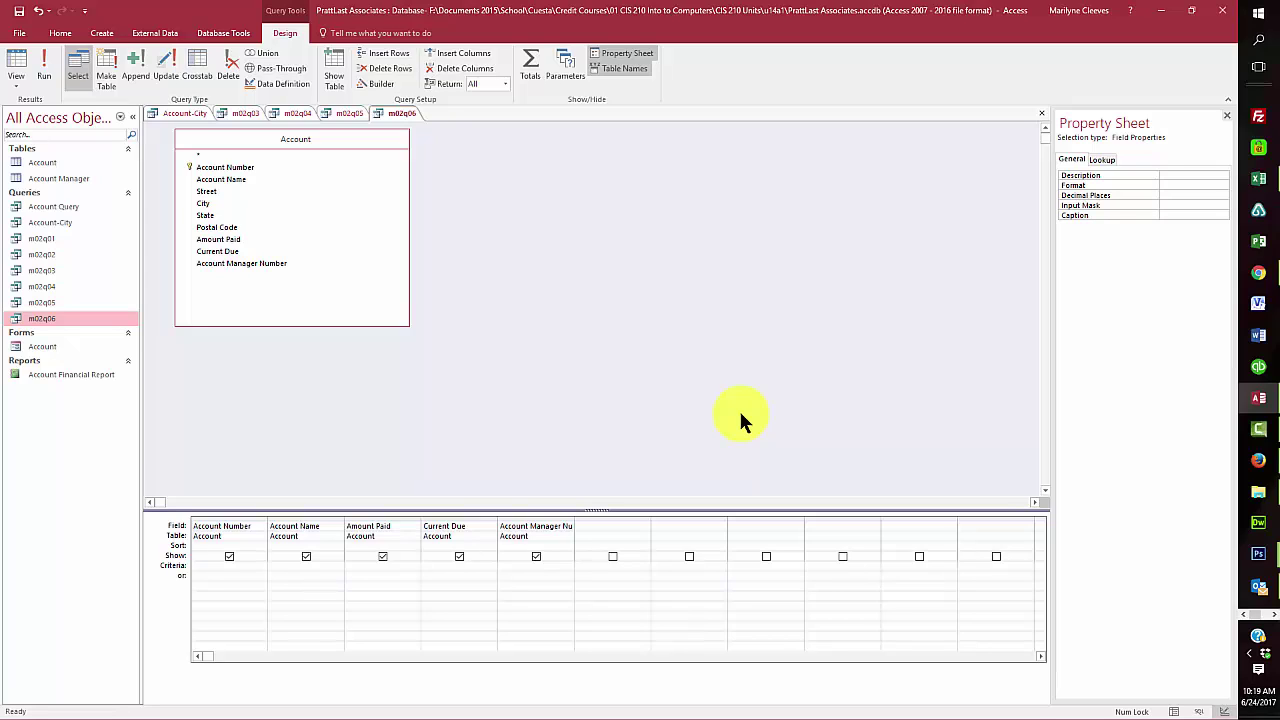
{"action": "type", "text": "2500"}
{"action": "left_click", "coordinate": [530, 568]}
{"action": "type", "text": "31"}
{"action": "left_click", "coordinate": [511, 309]}
{"action": "left_click", "coordinate": [45, 70]}
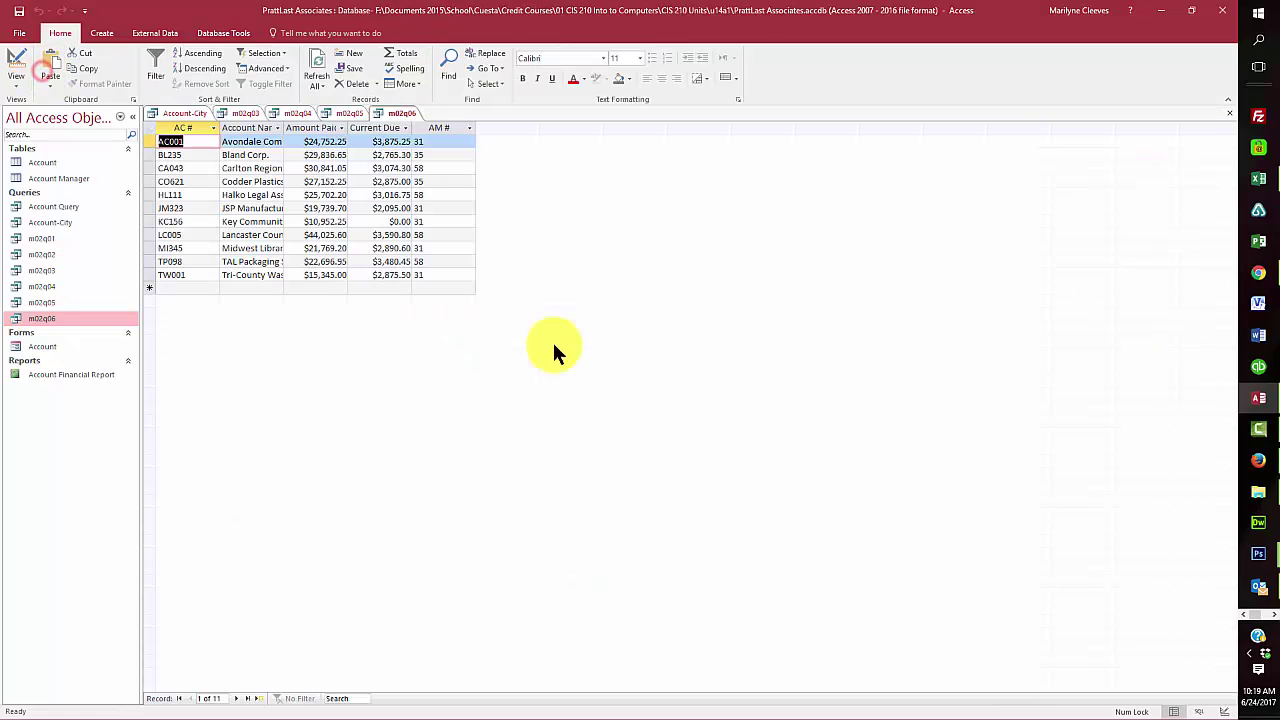
Step: Close all open queries, saving the design changes to Account-City and m02q06
{"action": "right_click", "coordinate": [403, 114]}
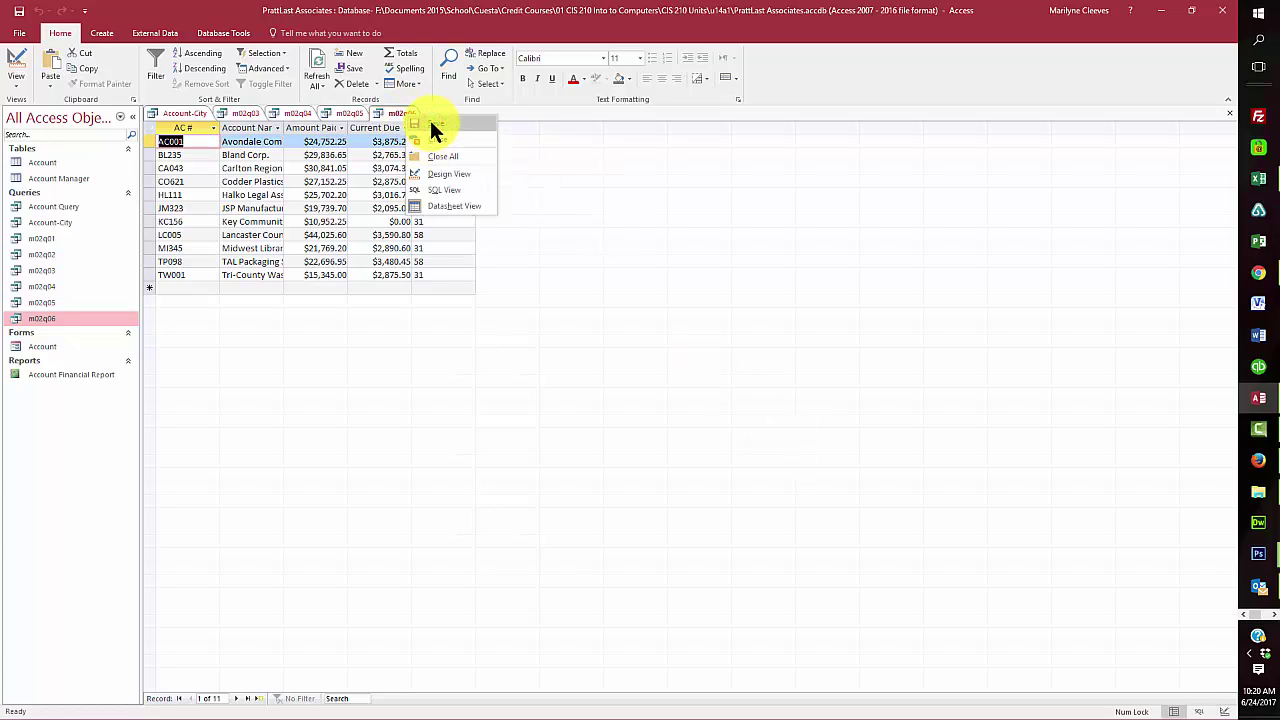
{"action": "left_click", "coordinate": [440, 157]}
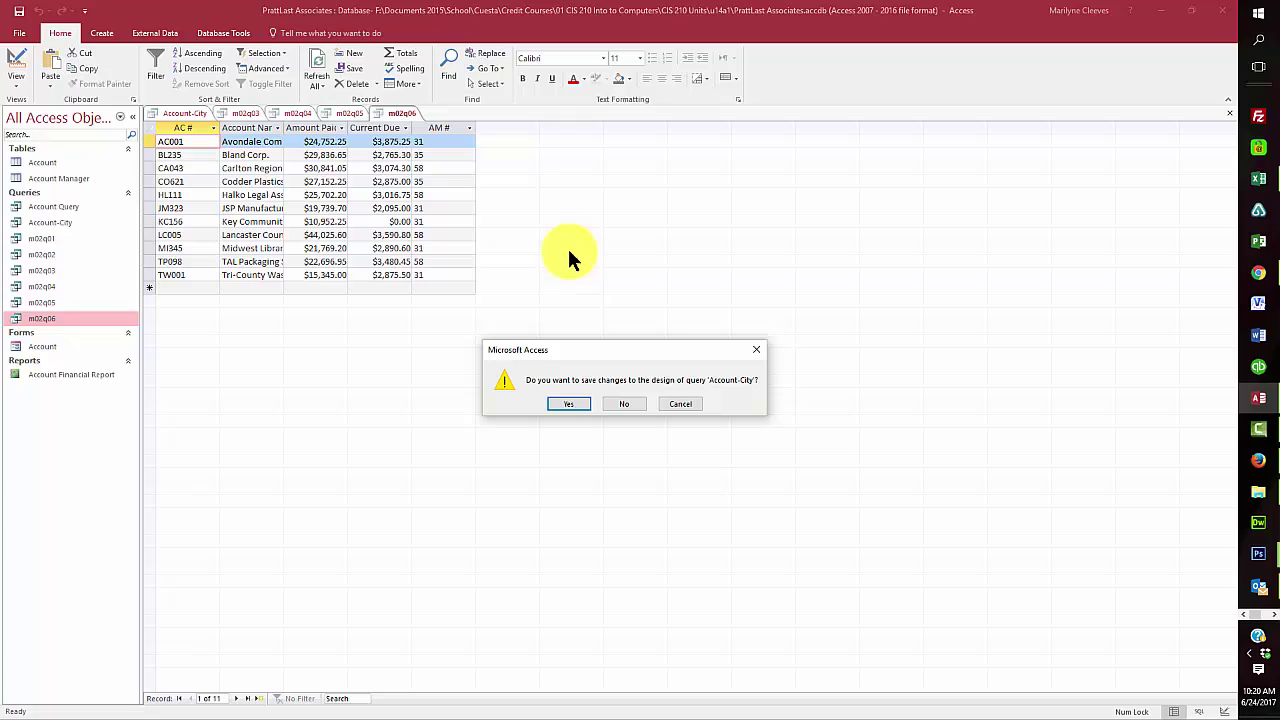
{"action": "left_click", "coordinate": [565, 404]}
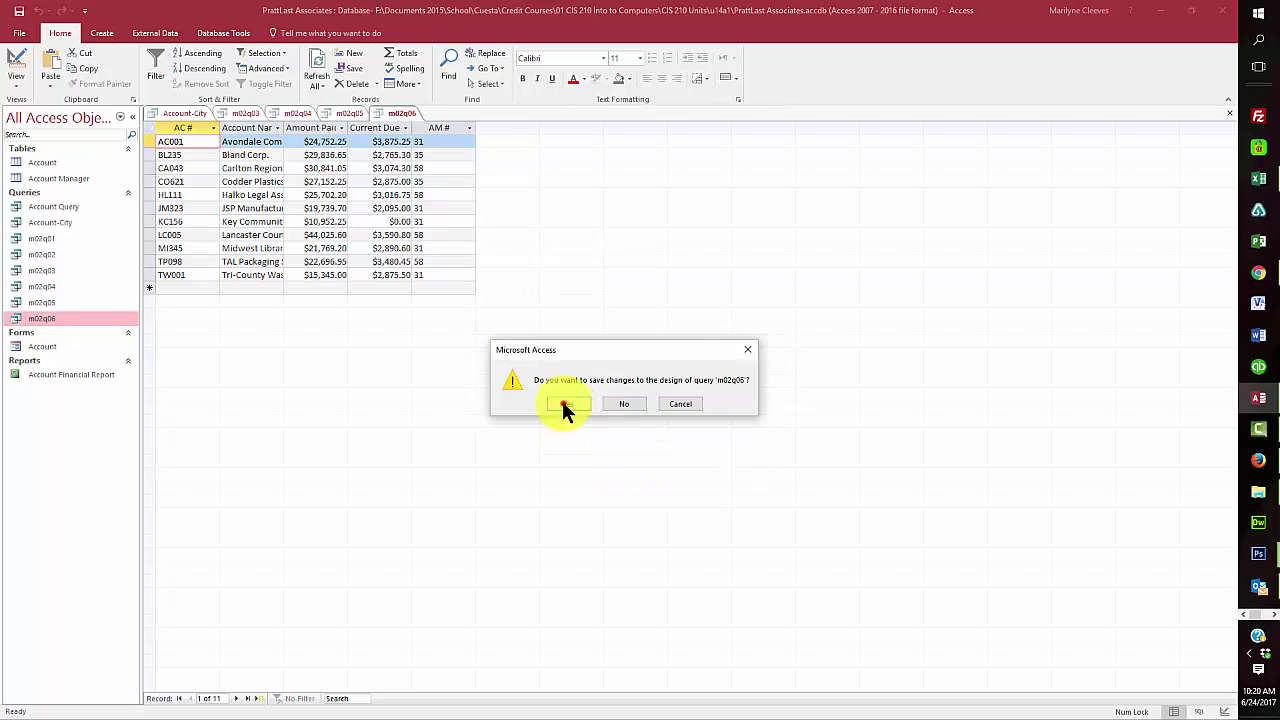
{"action": "left_click", "coordinate": [565, 404]}
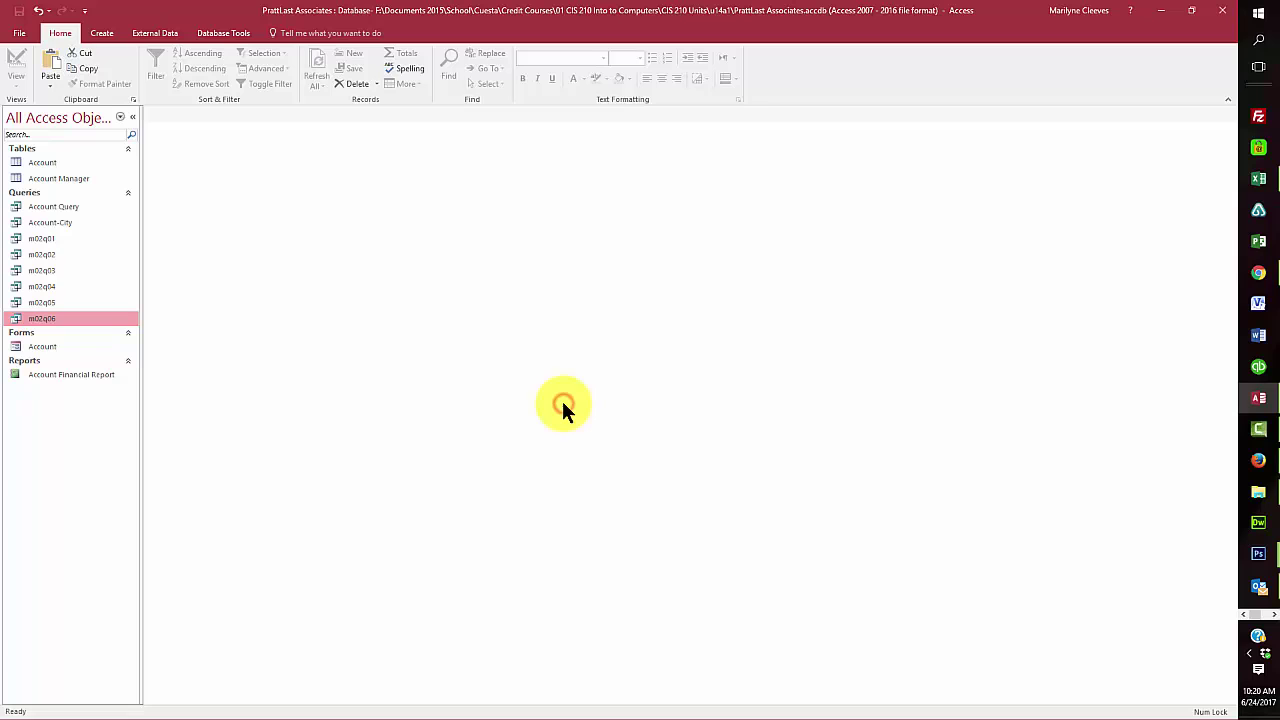
Step: Open m02q05 and m02q06 in Design View to compare the placement of their criteria
{"action": "right_click", "coordinate": [34, 302]}
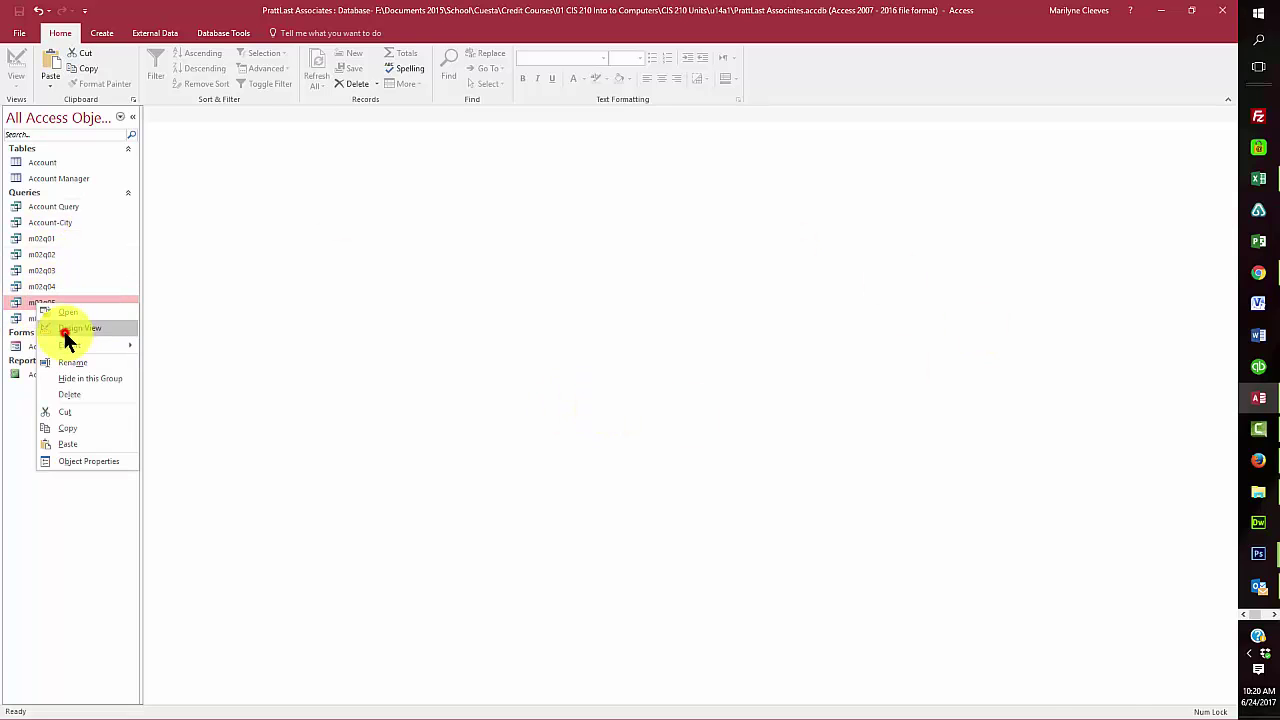
{"action": "left_click", "coordinate": [68, 330]}
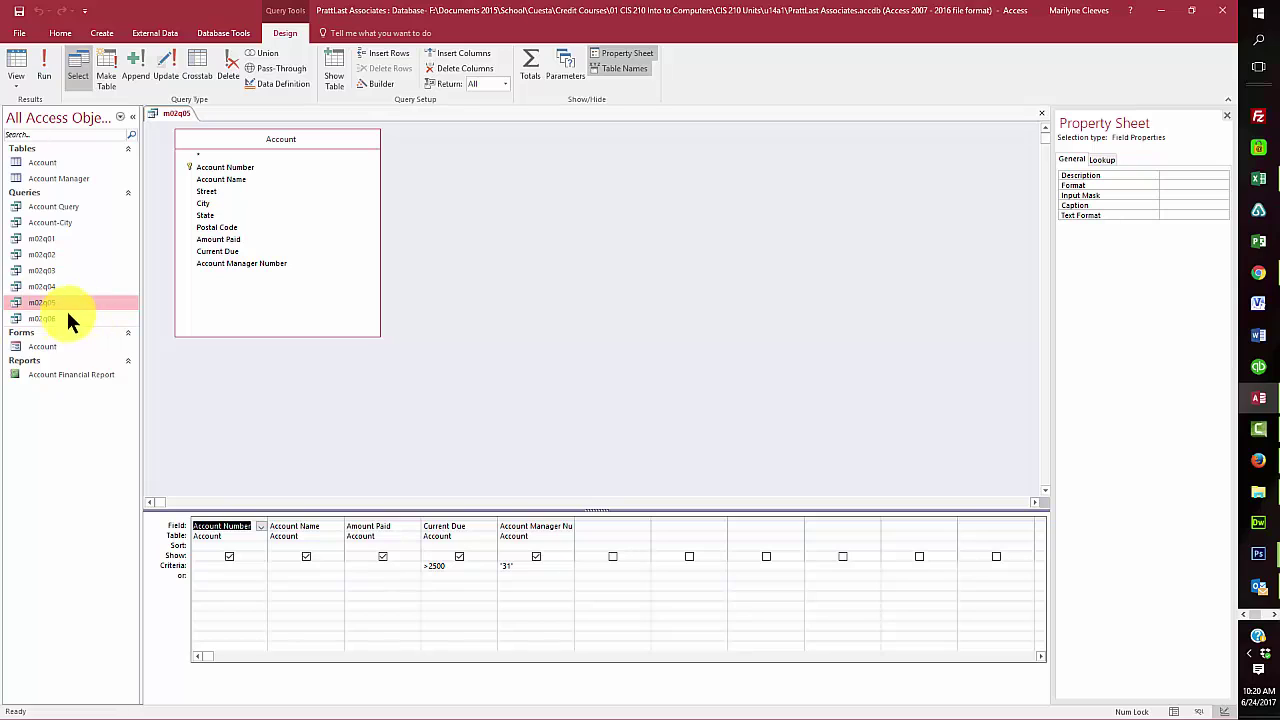
{"action": "right_click", "coordinate": [54, 320]}
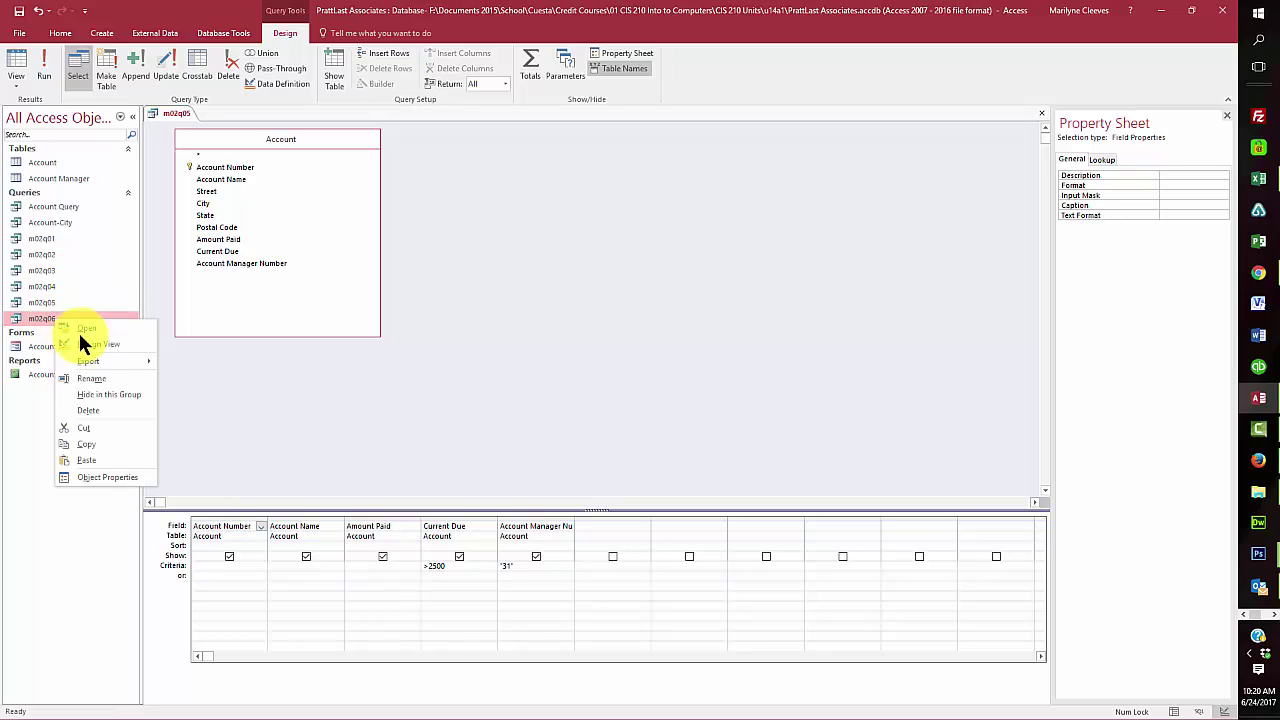
{"action": "left_click", "coordinate": [90, 343]}
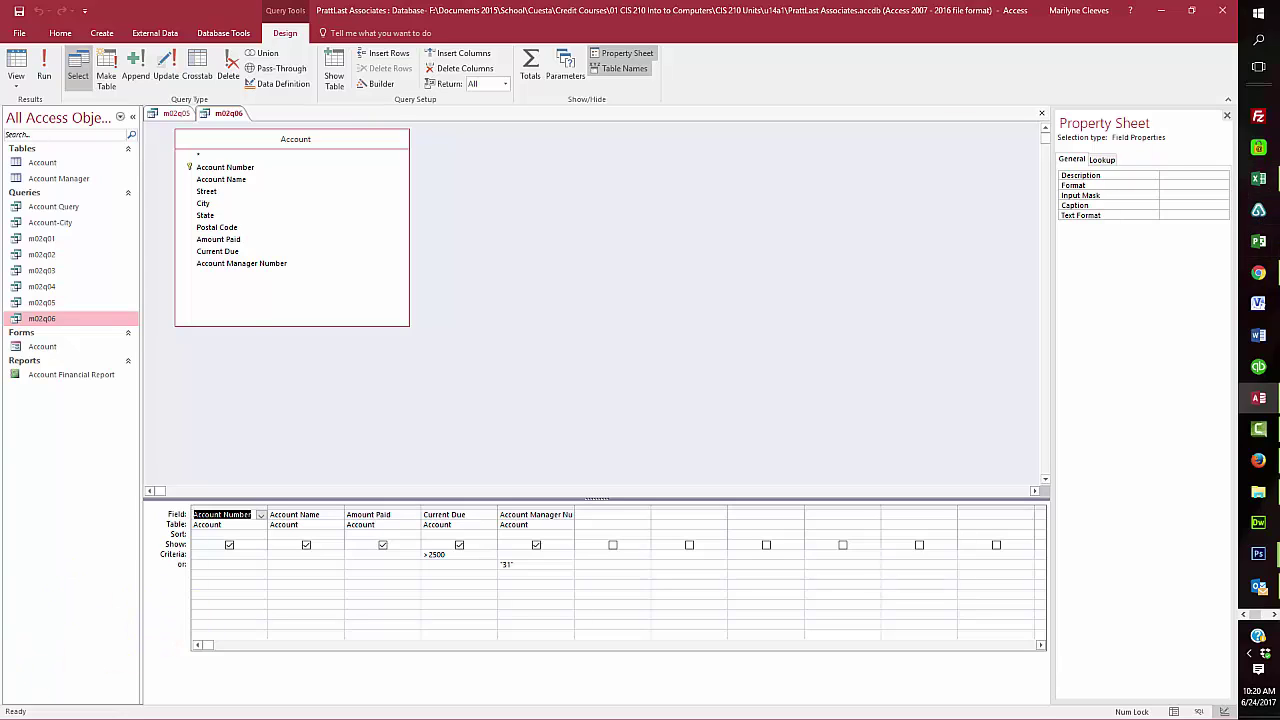
{"action": "key", "text": "F10"}
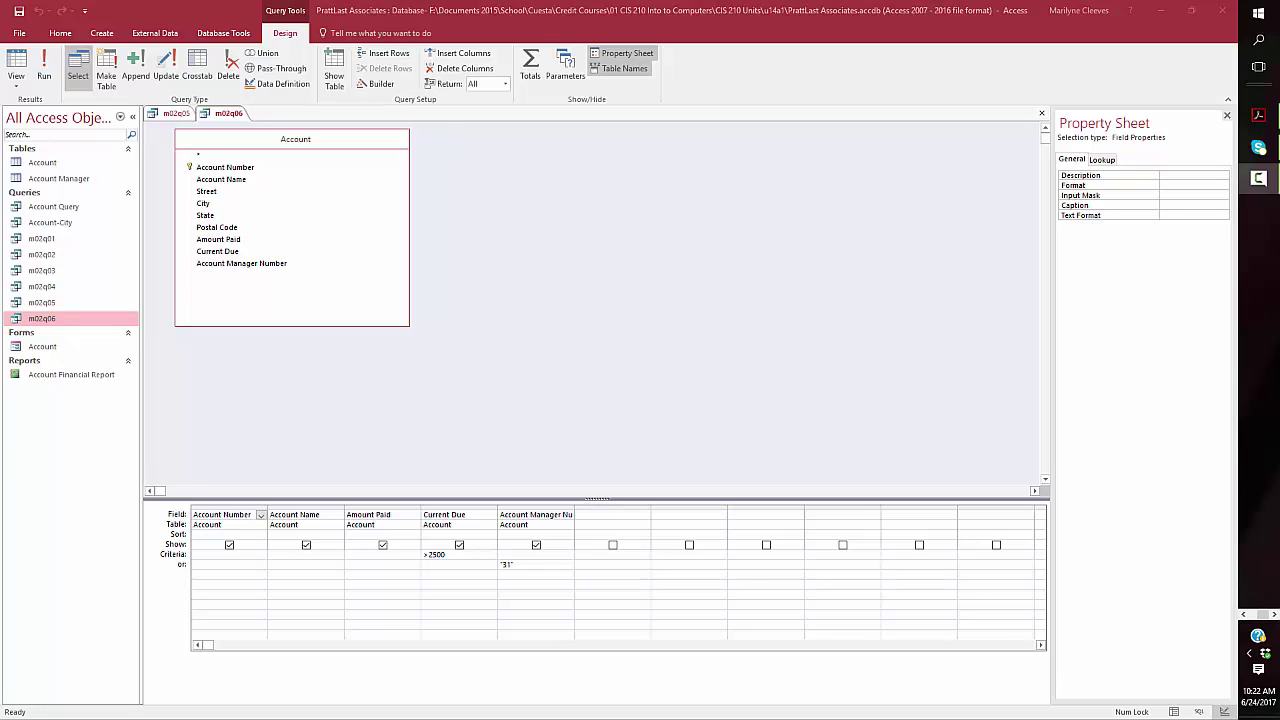
Step: Copy the query m02q06 and paste it as a new query named m02q07
{"action": "right_click", "coordinate": [47, 318]}
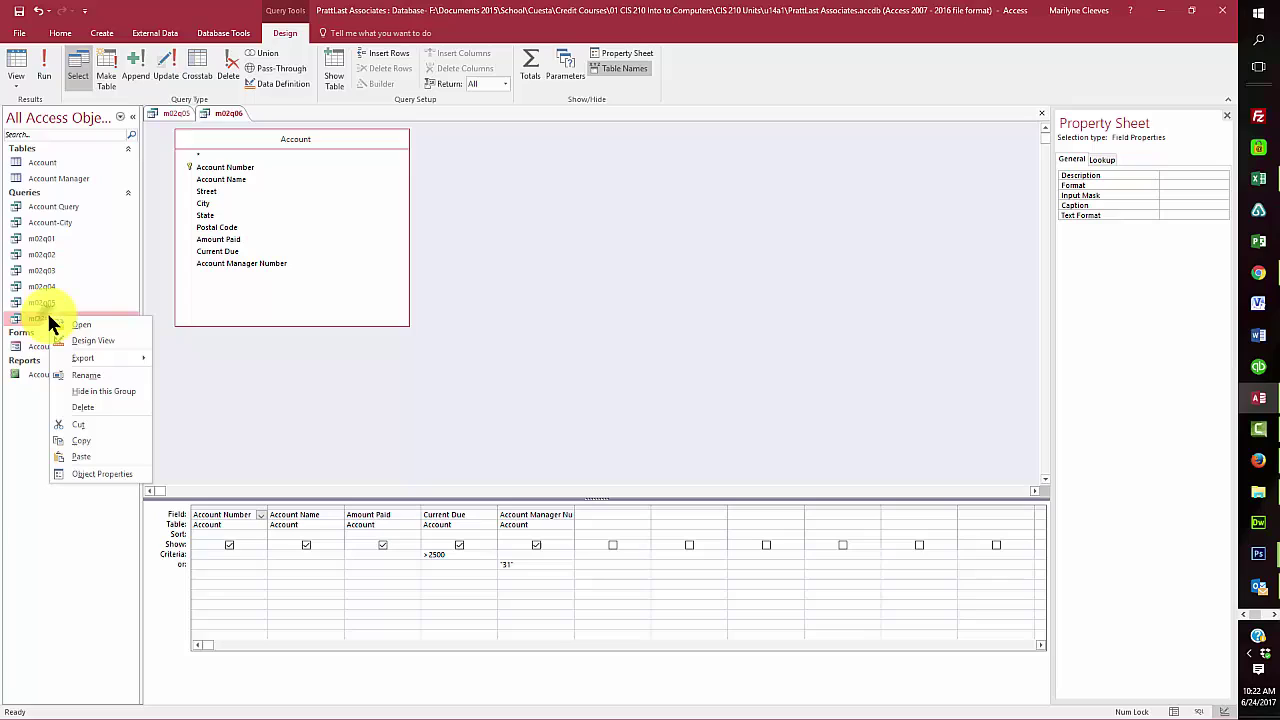
{"action": "left_click", "coordinate": [88, 441]}
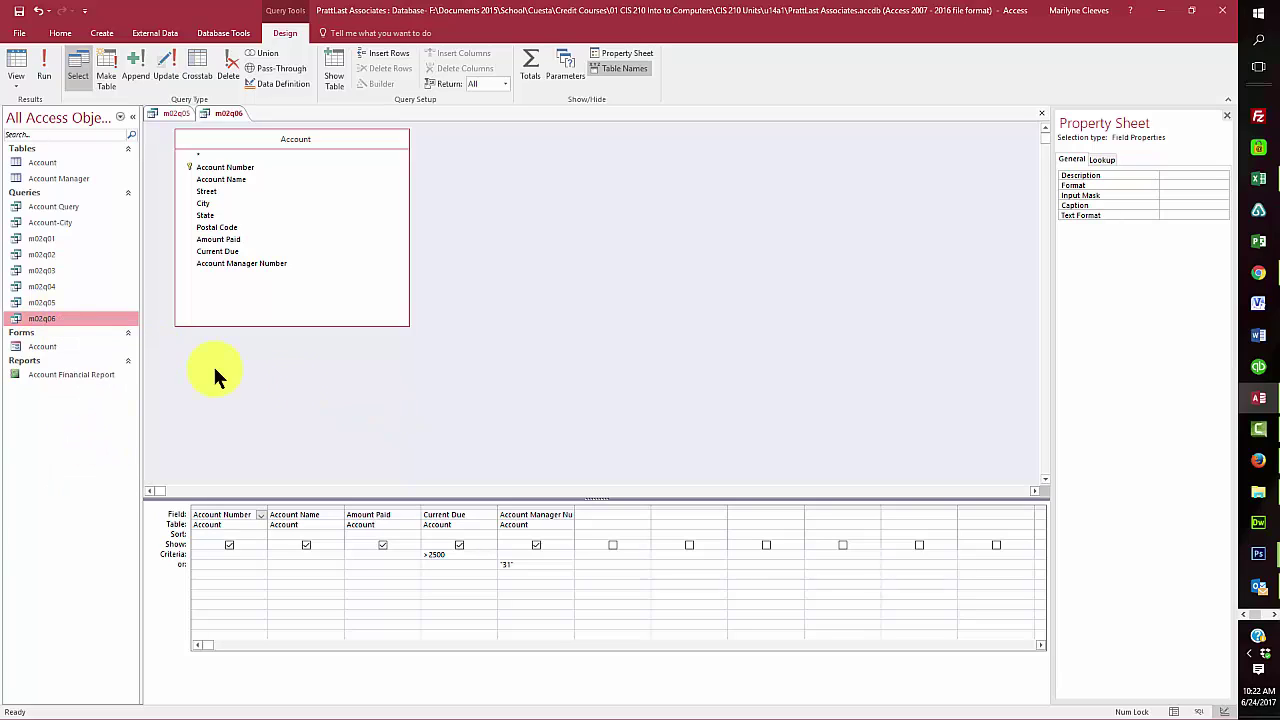
{"action": "right_click", "coordinate": [110, 319]}
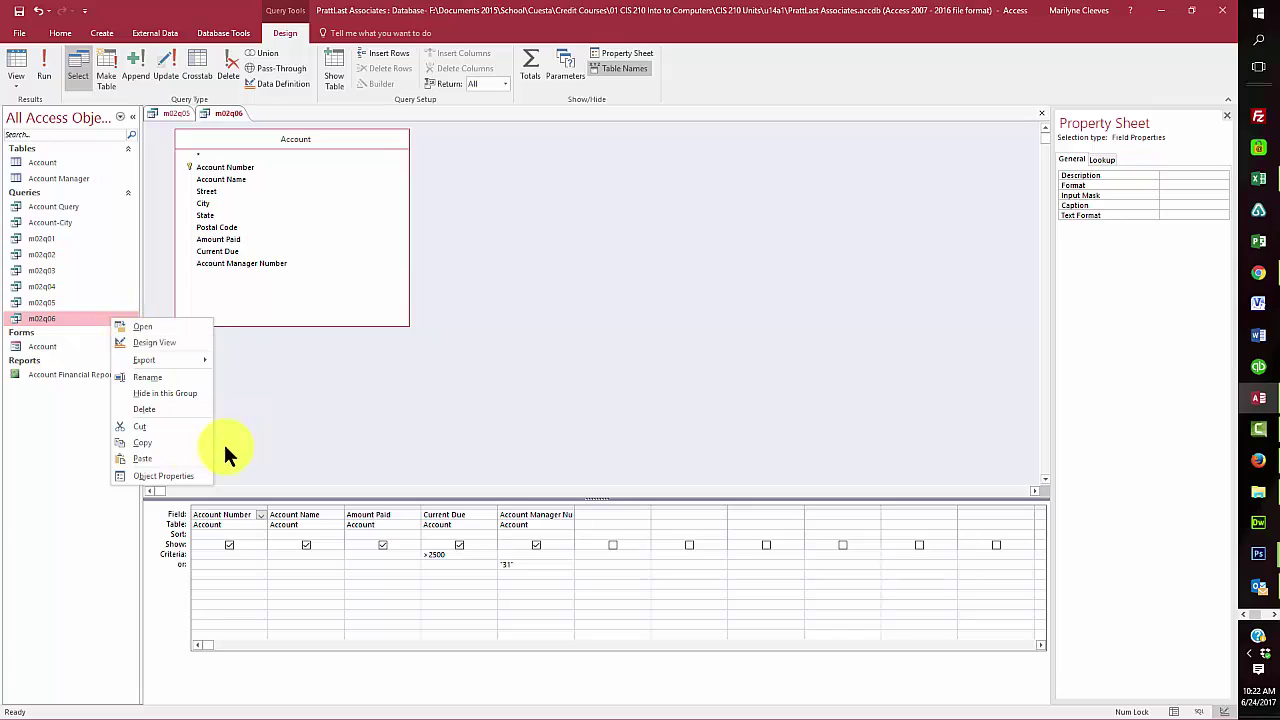
{"action": "left_click", "coordinate": [143, 458]}
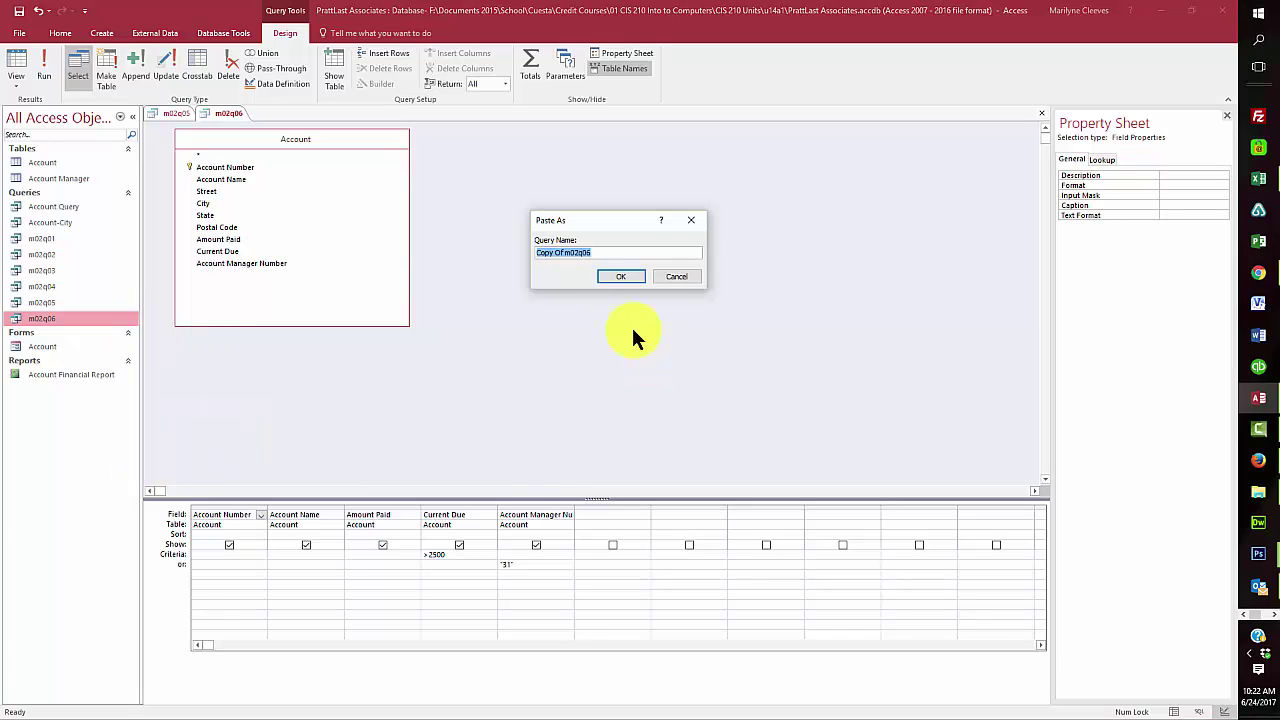
{"action": "left_click_drag", "start_coordinate": [564, 252], "coordinate": [495, 247]}
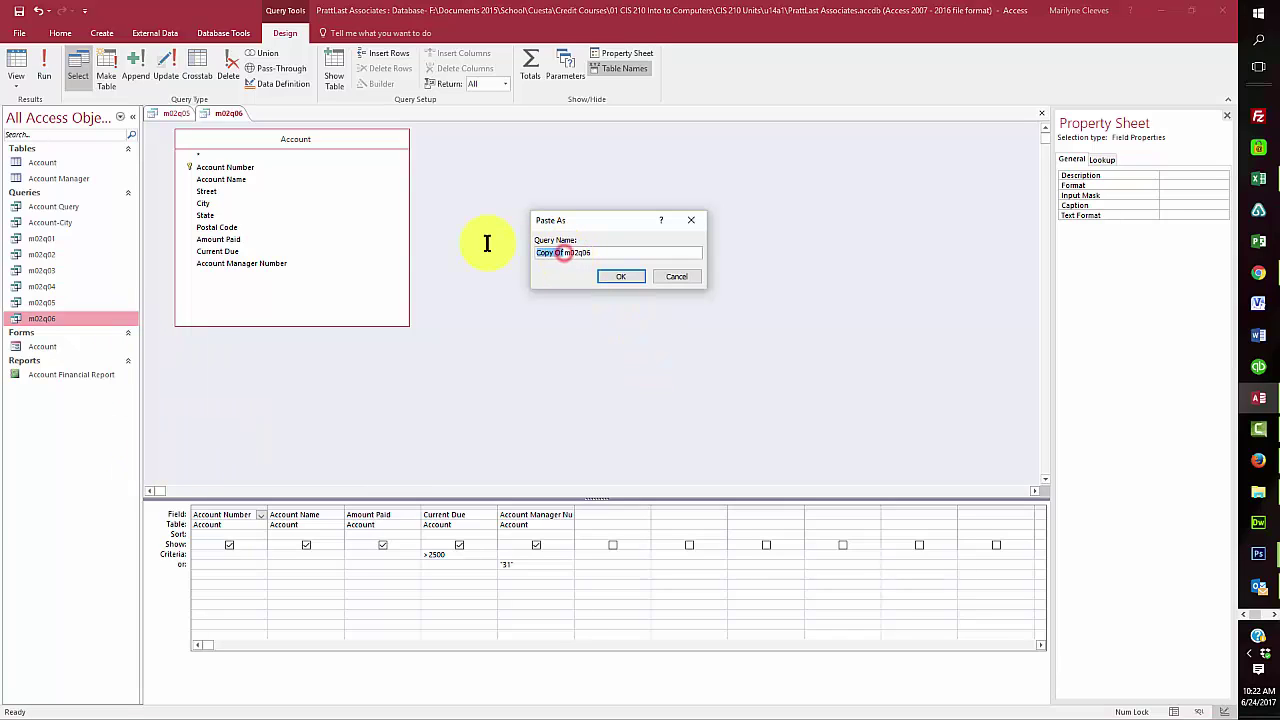
{"action": "key", "text": "Delete"}
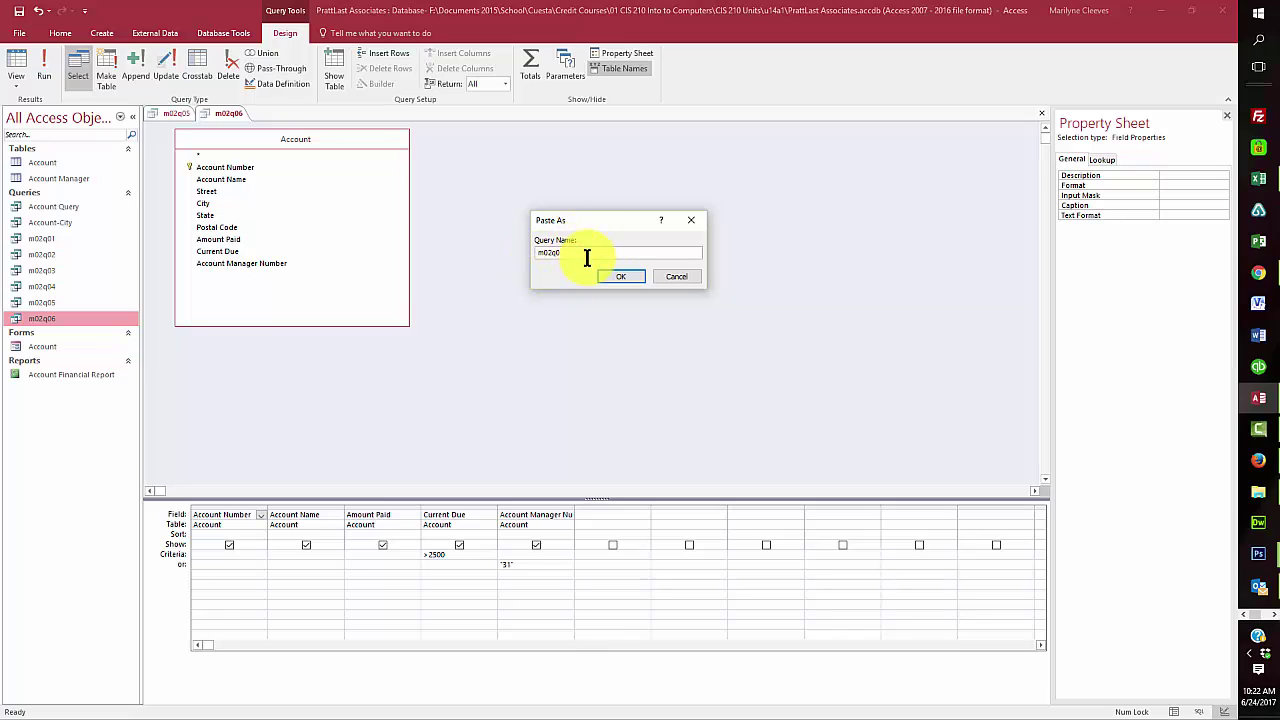
{"action": "left_click", "coordinate": [620, 277]}
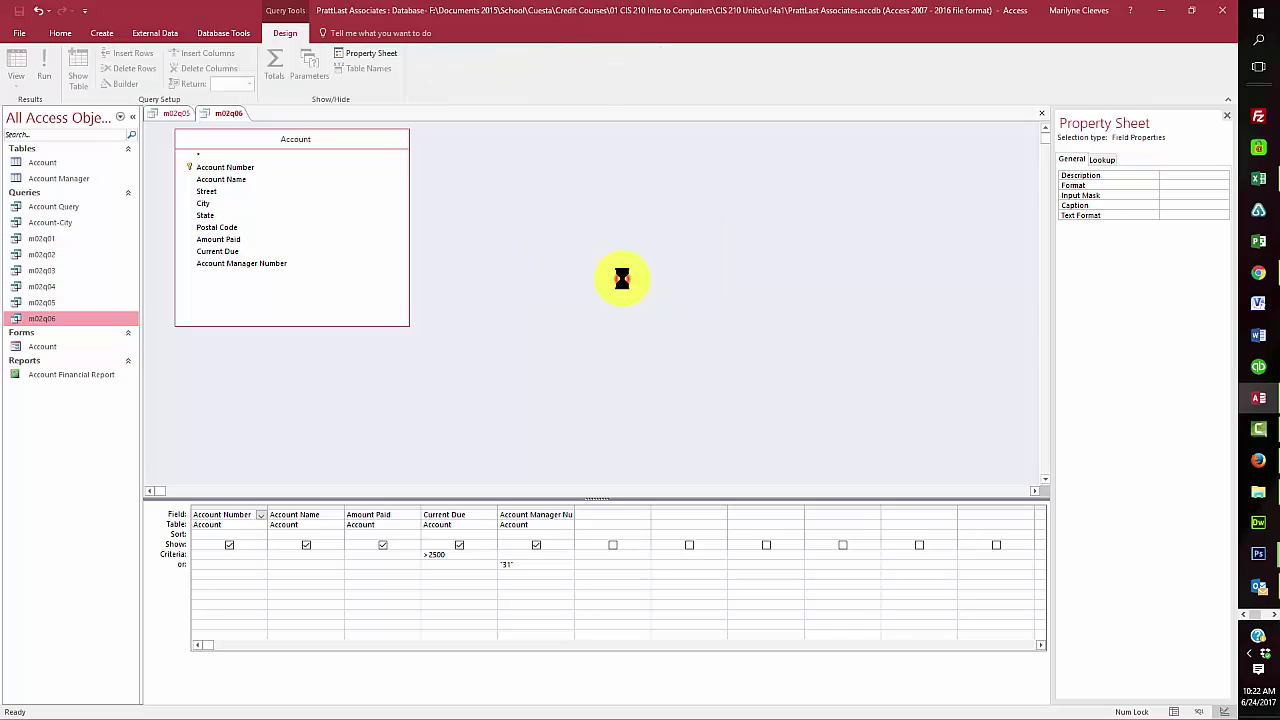
Step: Close the m02q06 and m02q05 design windows and open m02q07 in Design View
{"action": "left_click", "coordinate": [51, 335]}
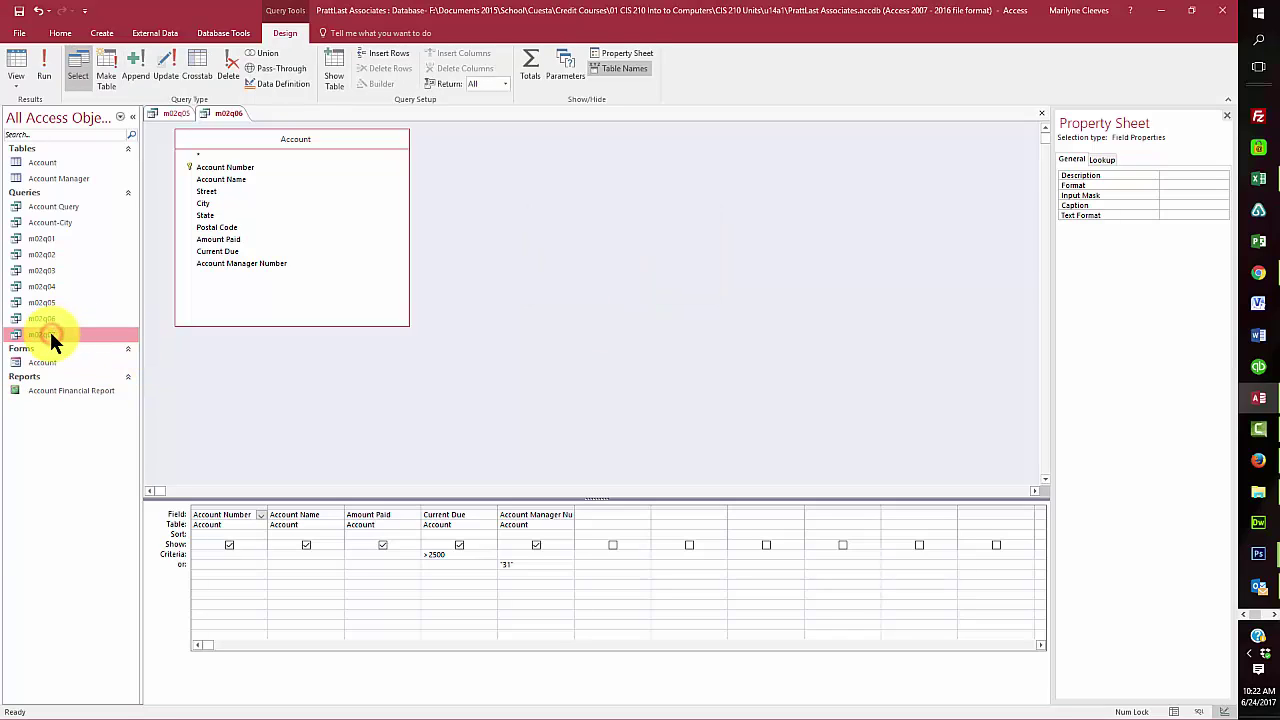
{"action": "right_click", "coordinate": [226, 116]}
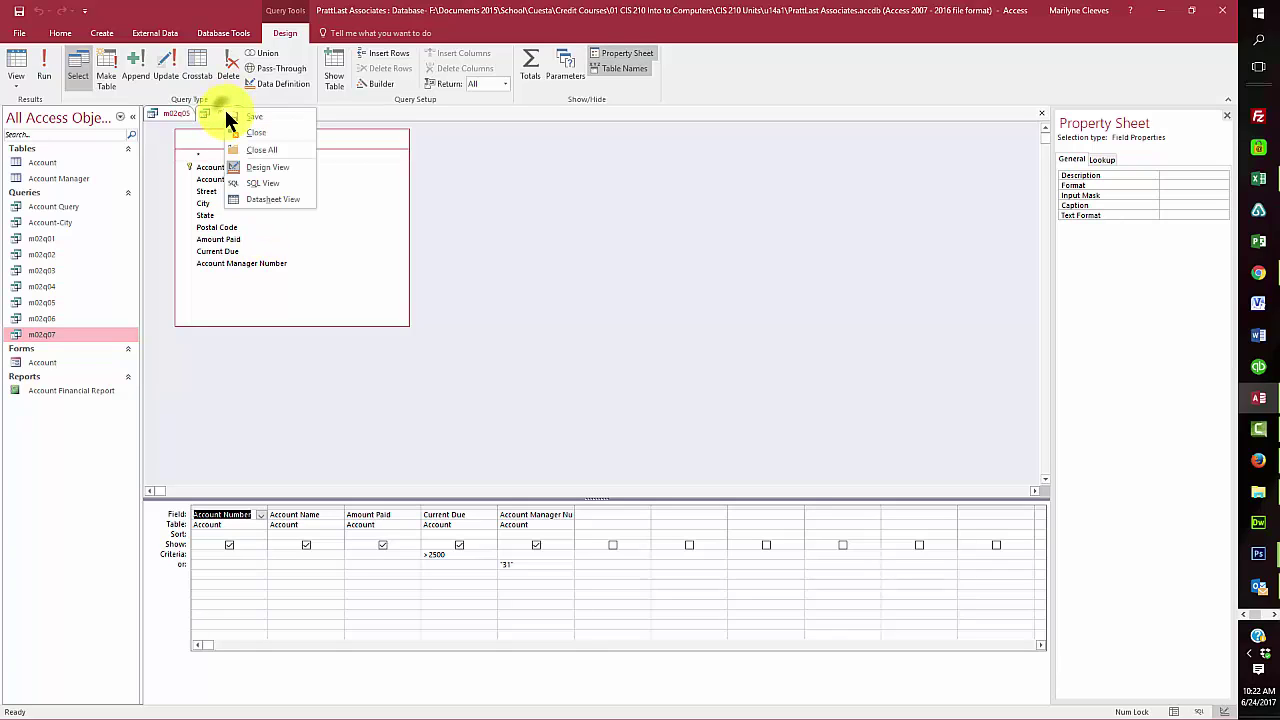
{"action": "left_click", "coordinate": [256, 132]}
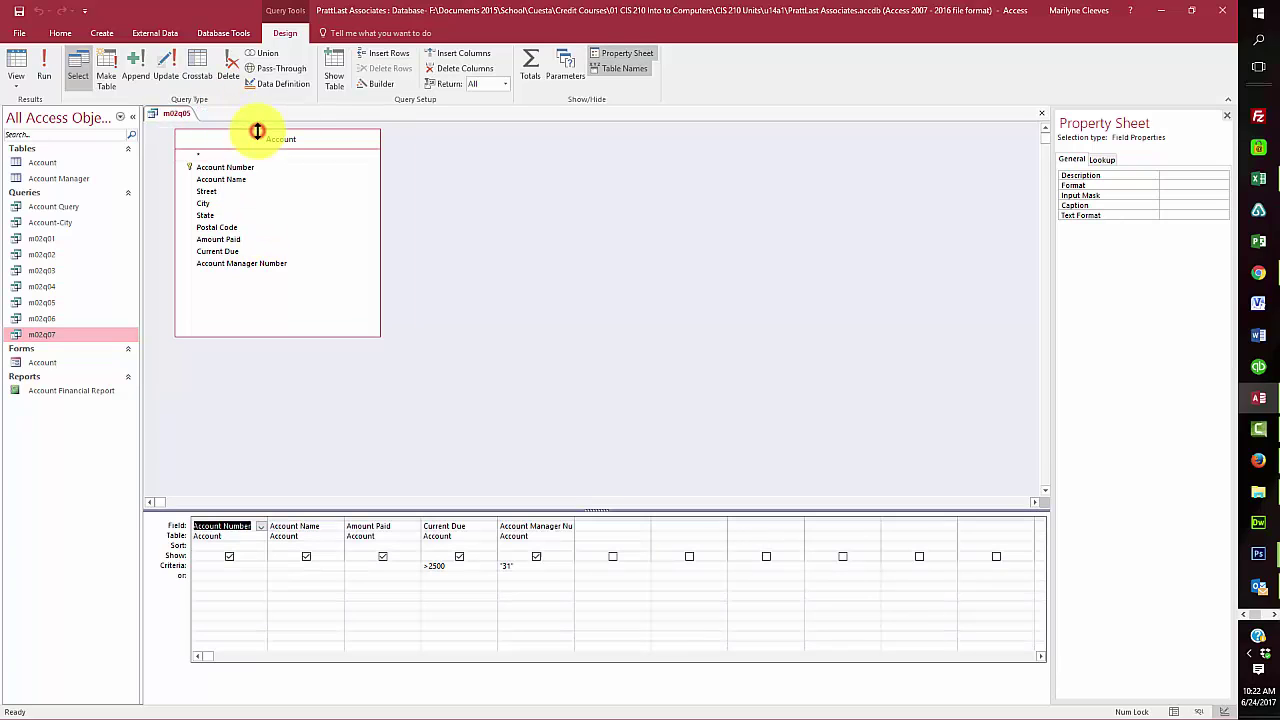
{"action": "right_click", "coordinate": [178, 115]}
{"action": "left_click", "coordinate": [206, 133]}
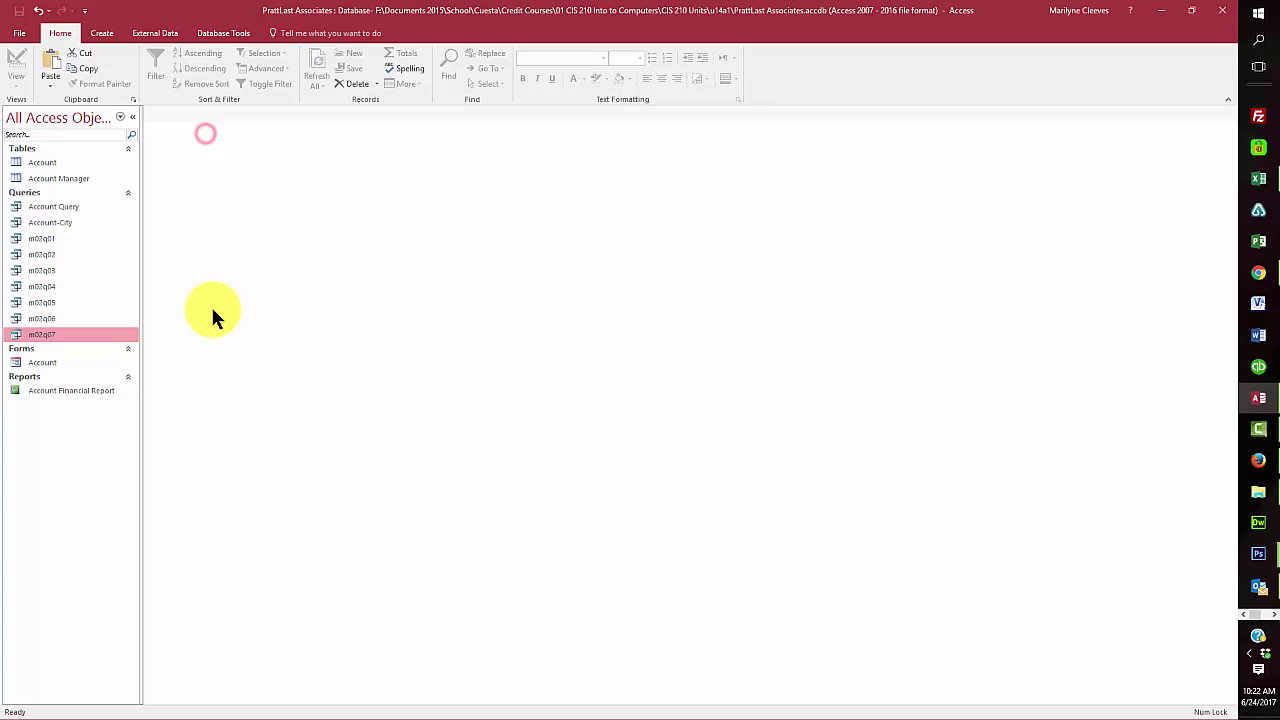
{"action": "right_click", "coordinate": [51, 336]}
{"action": "left_click", "coordinate": [83, 363]}
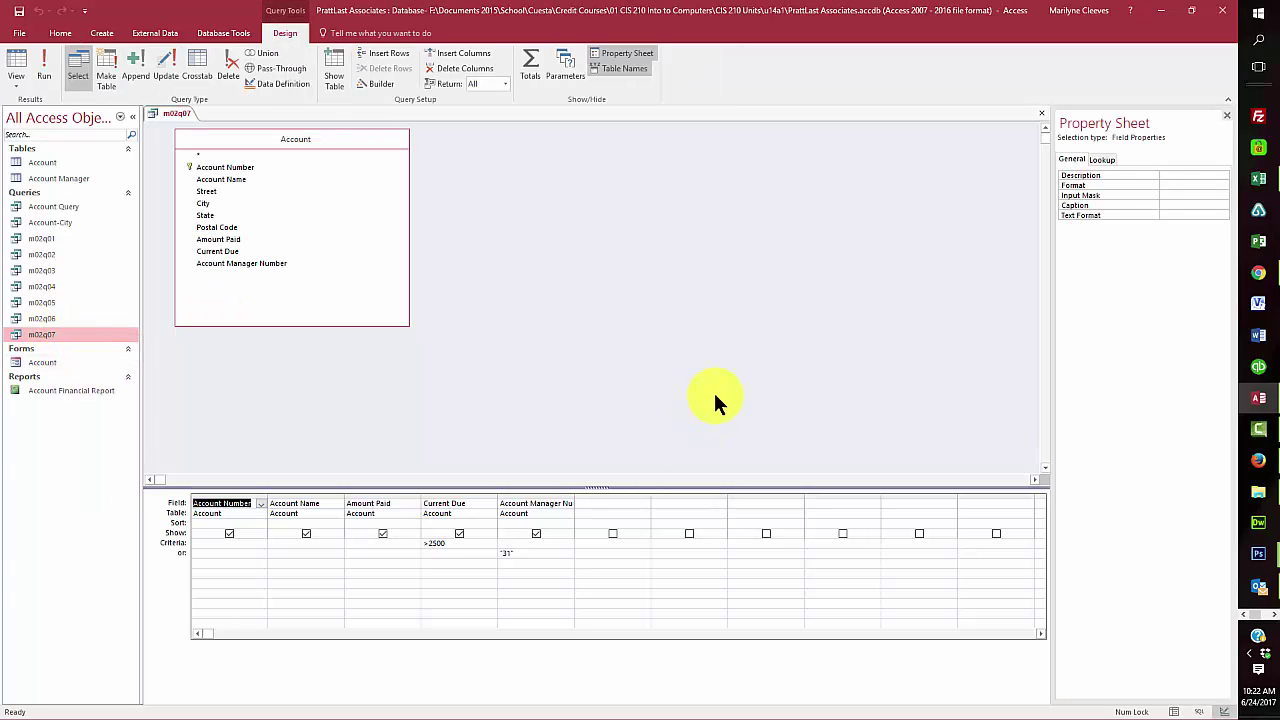
{"action": "left_click", "coordinate": [241, 500]}
{"action": "left_click_drag", "start_coordinate": [238, 494], "coordinate": [523, 492]}
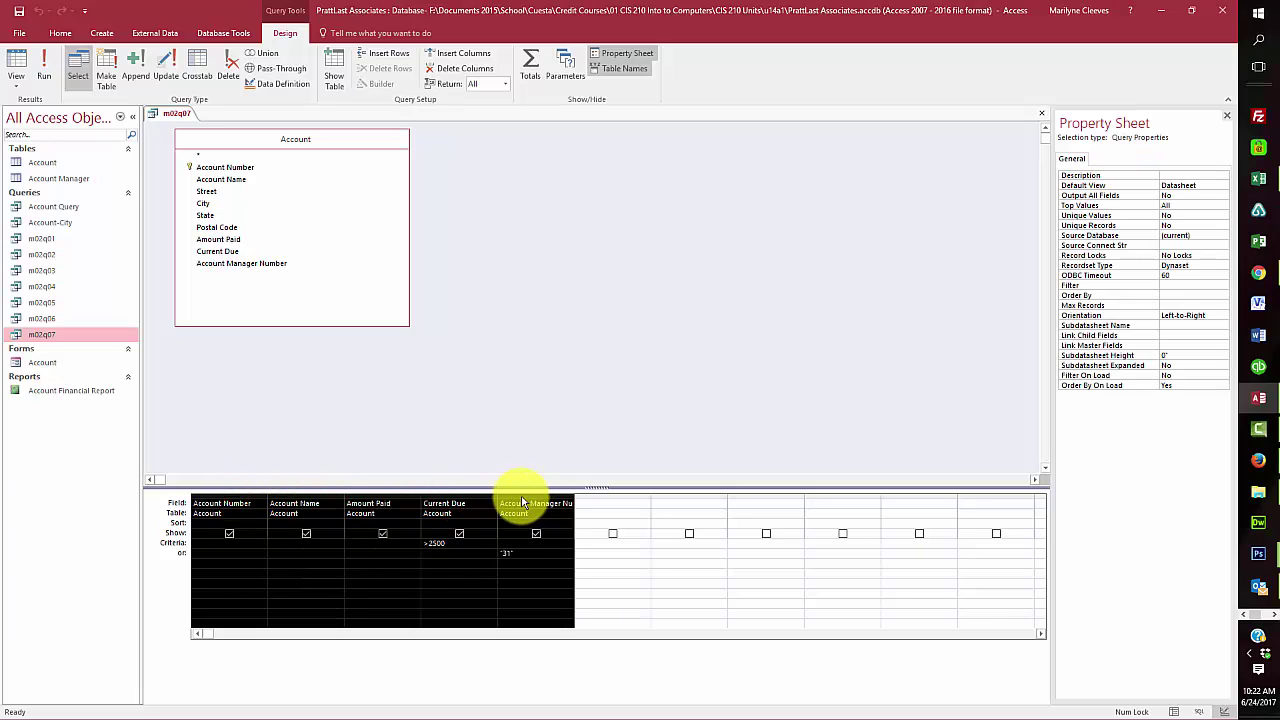
{"action": "right_click", "coordinate": [520, 503]}
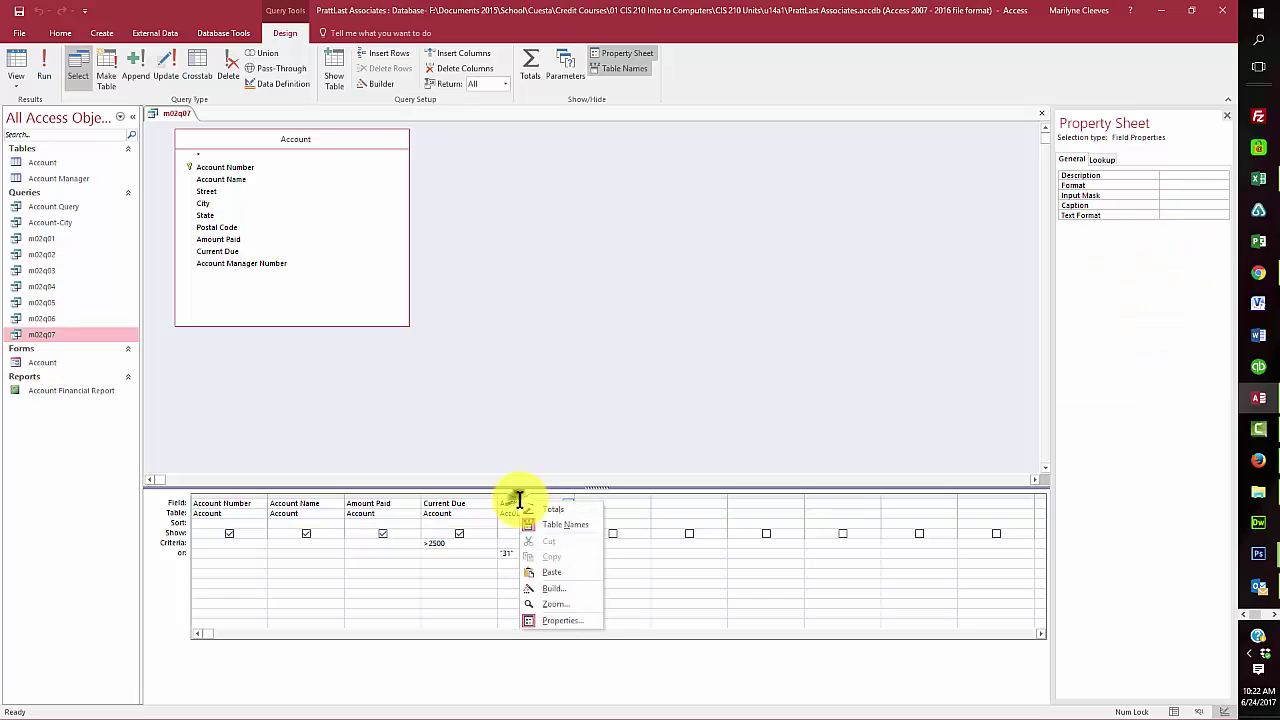
{"action": "left_click", "coordinate": [208, 500]}
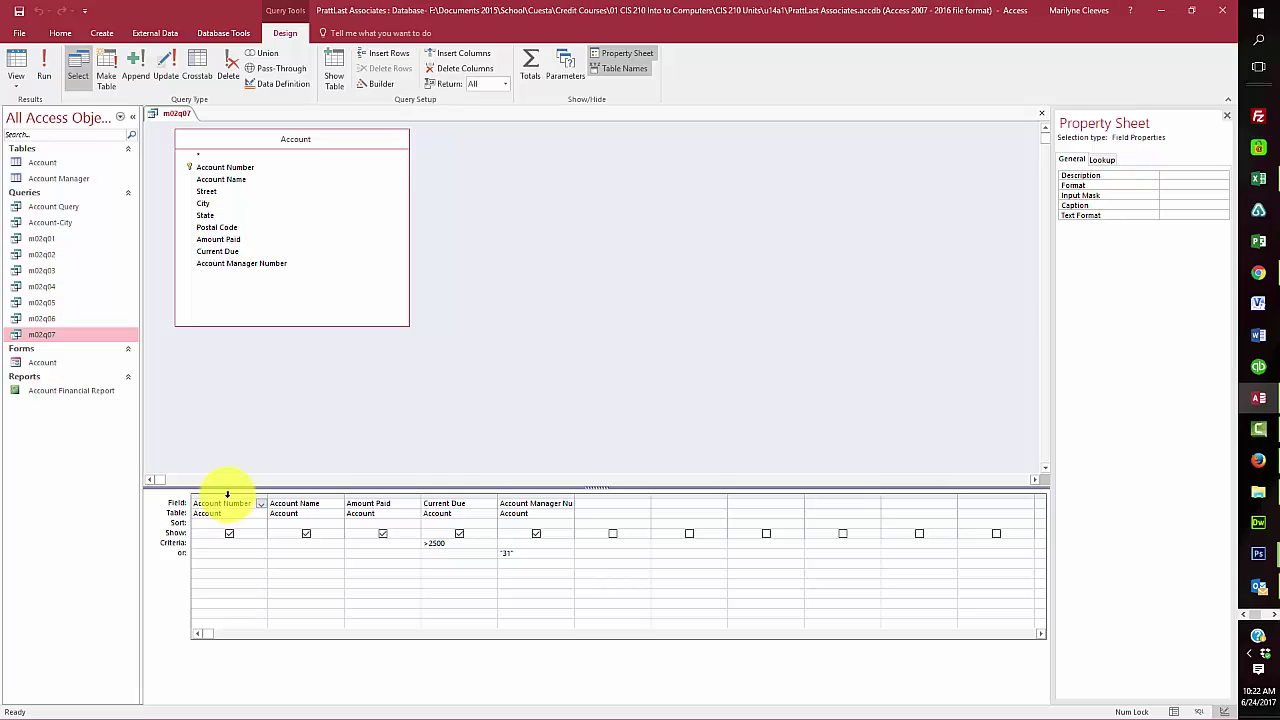
Step: Delete all field columns, from Account Number through Account Manager Number, from the m02q07 design grid
{"action": "left_click_drag", "start_coordinate": [229, 491], "coordinate": [563, 500]}
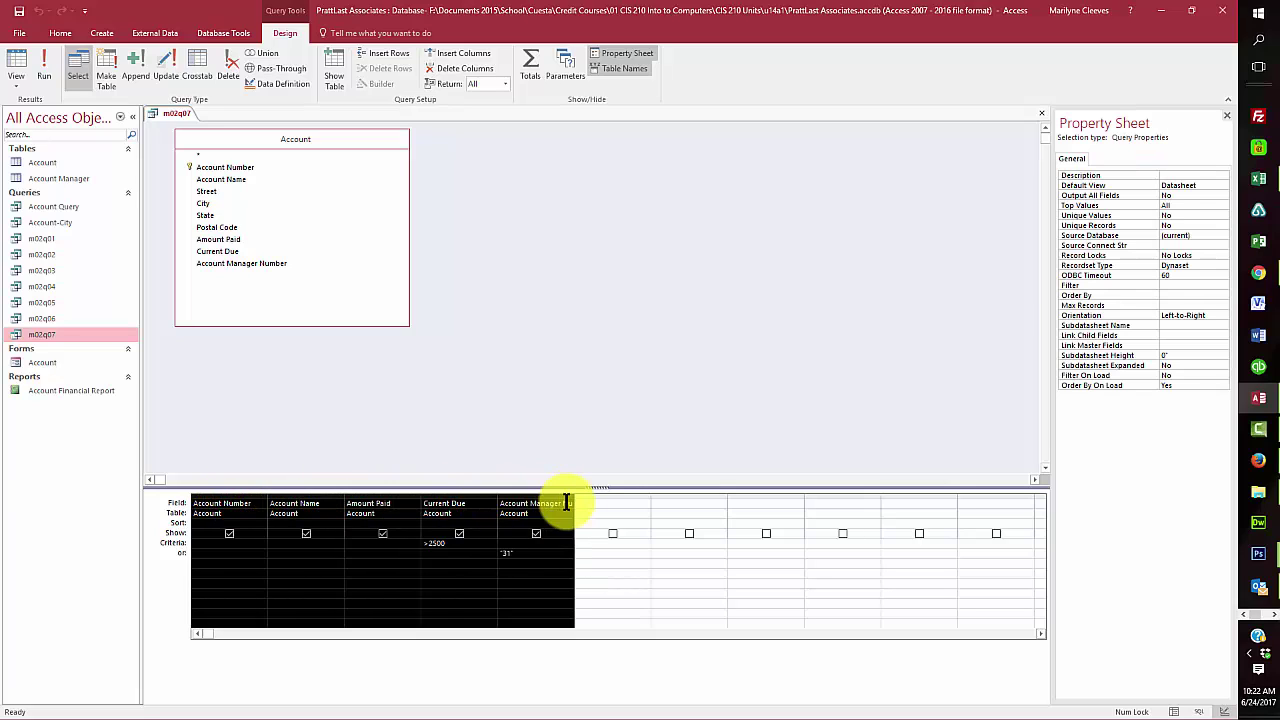
{"action": "key", "text": "Delete"}
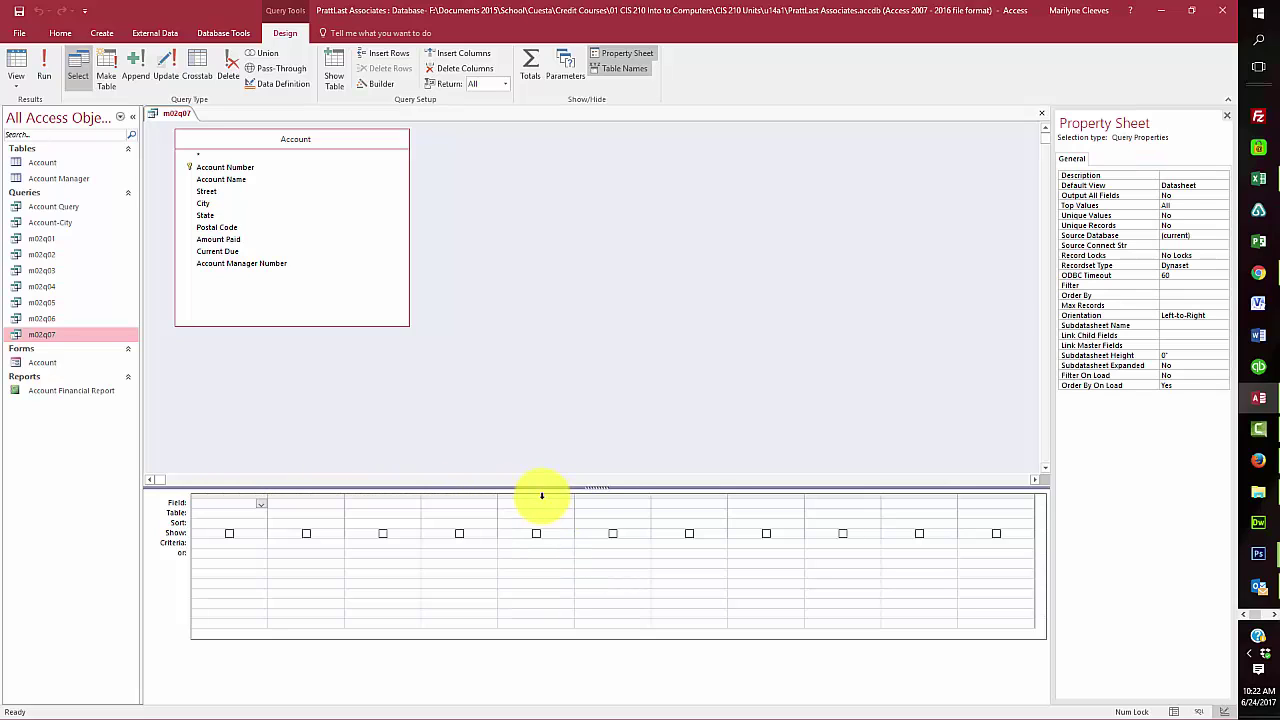
Step: Add the City field from the Account table to the m02q07 design grid and run the query
{"action": "left_click", "coordinate": [200, 204]}
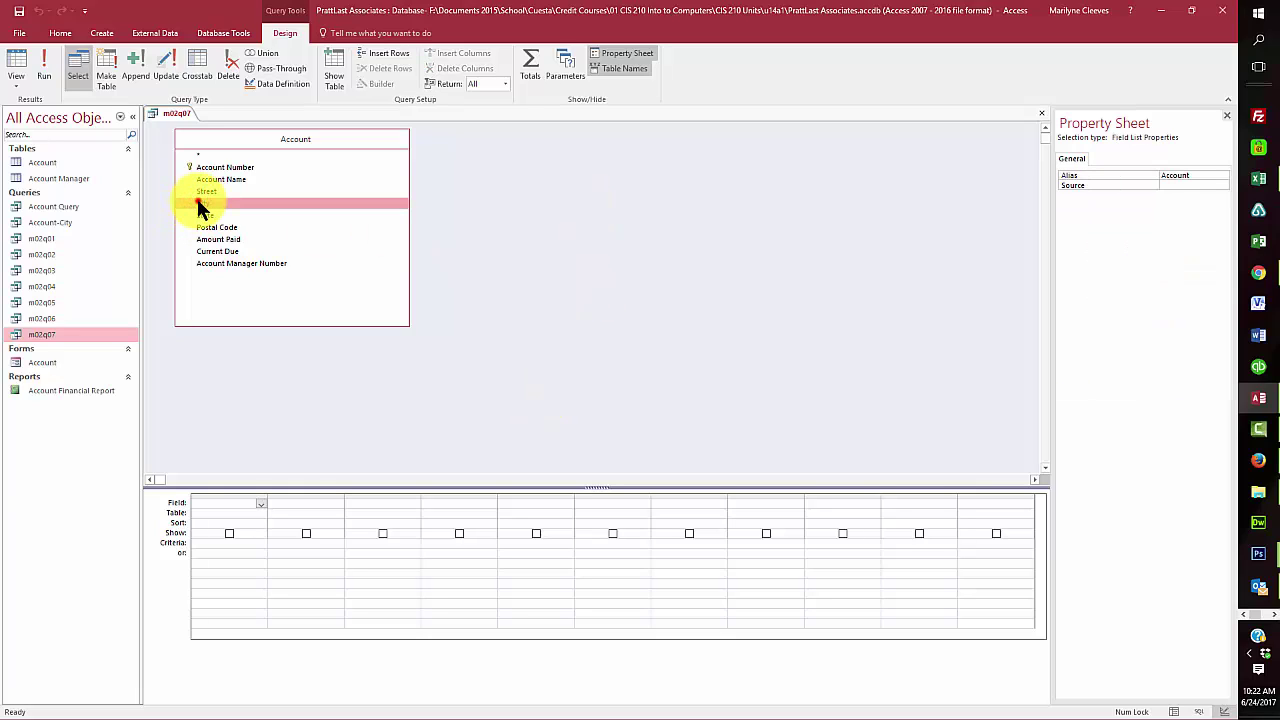
{"action": "double_click", "coordinate": [200, 204]}
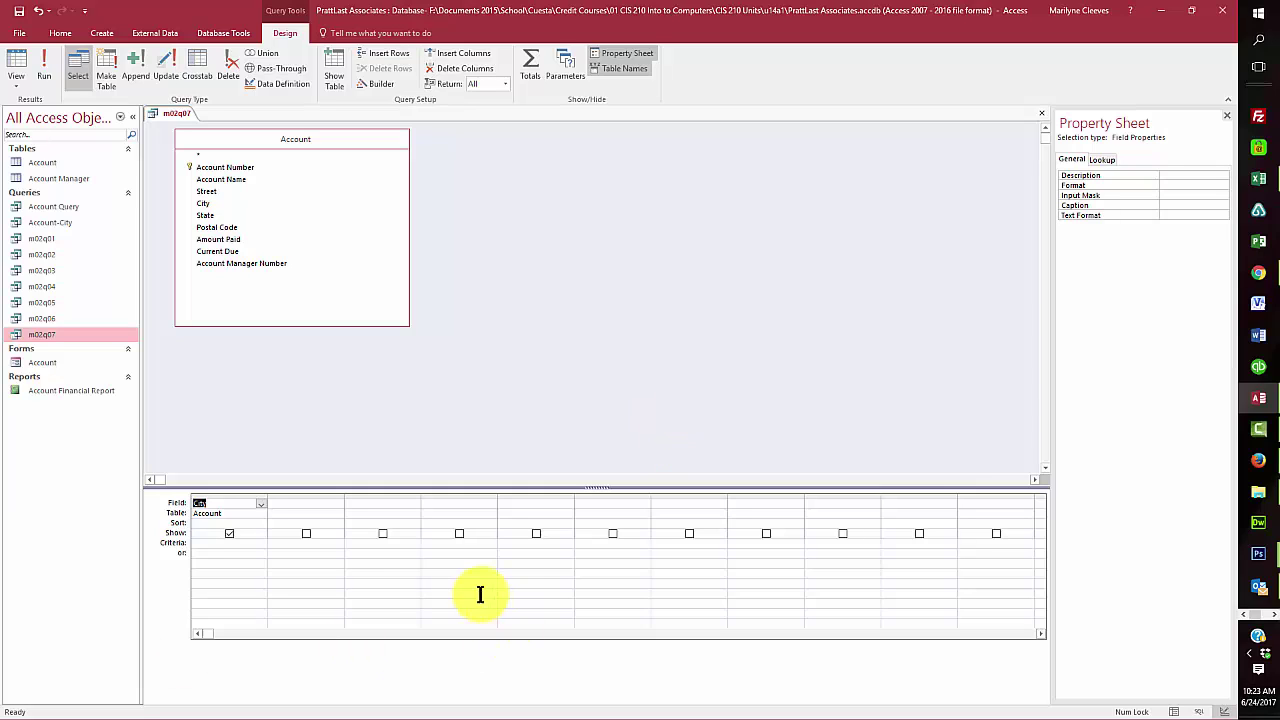
{"action": "left_click", "coordinate": [45, 74]}
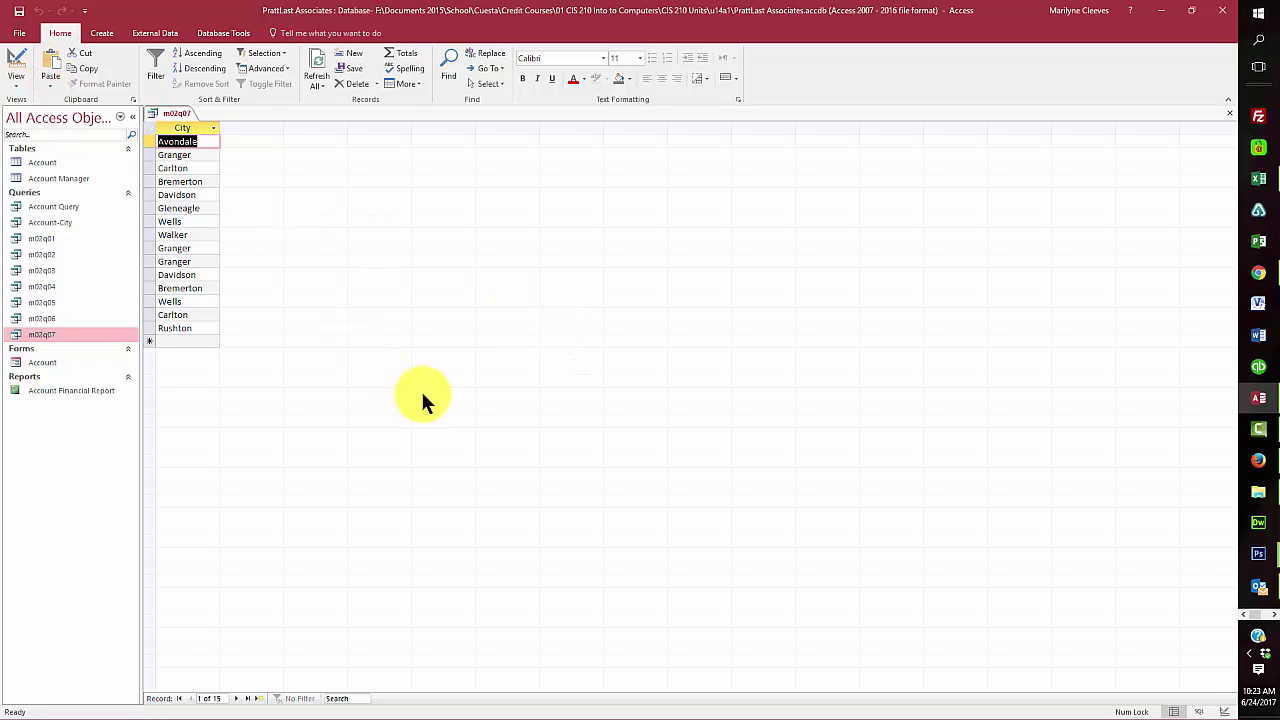
Step: Return m02q07 to Design View and set the City field's sort order to Ascending
{"action": "left_click", "coordinate": [17, 85]}
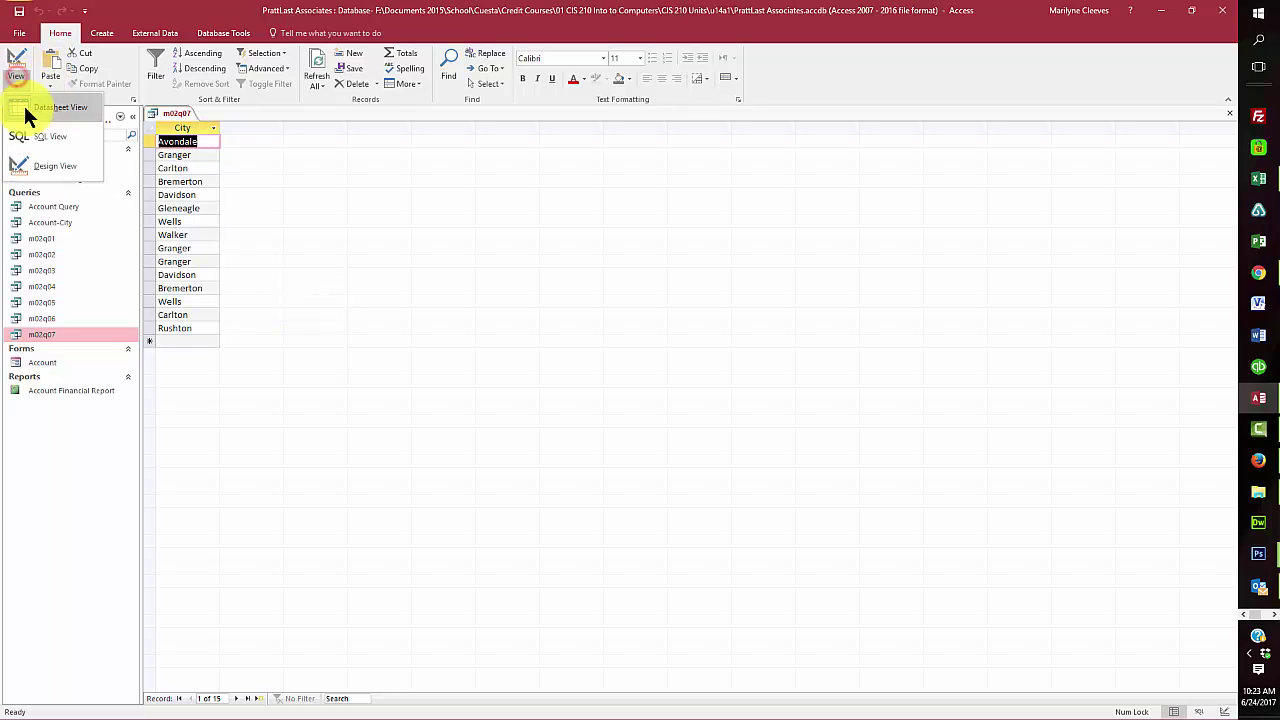
{"action": "left_click", "coordinate": [40, 161]}
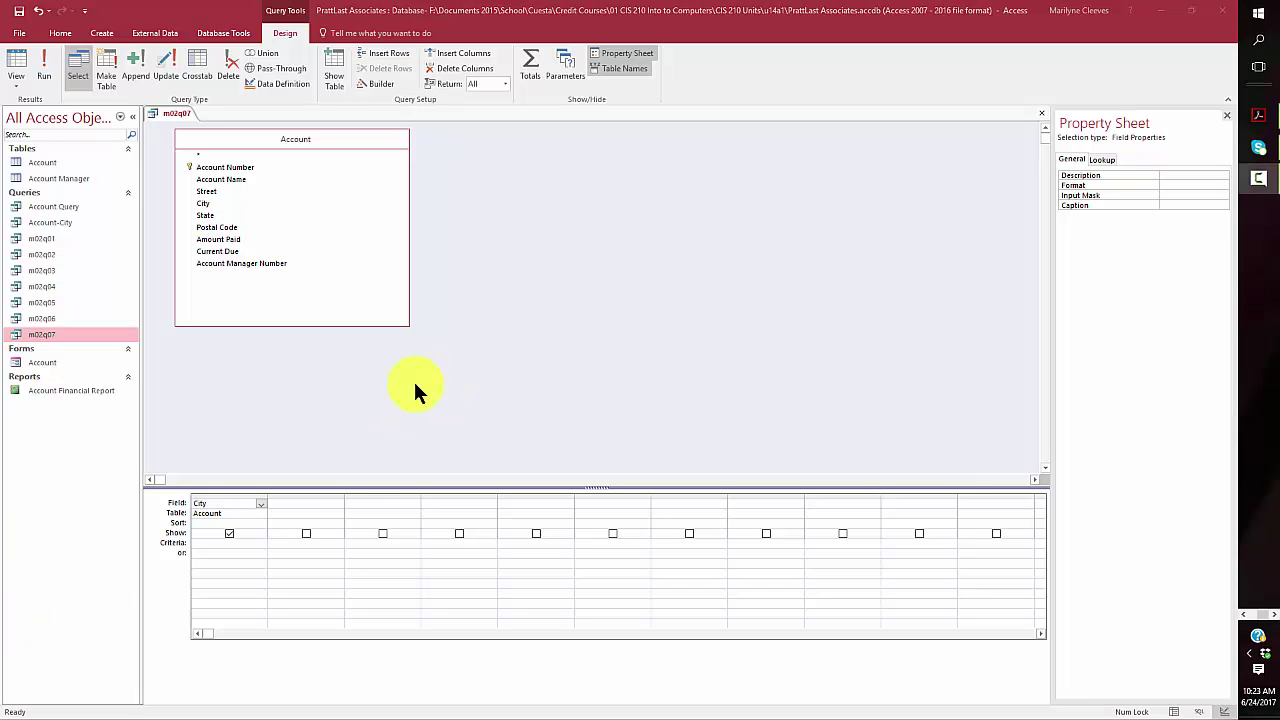
{"action": "left_click", "coordinate": [245, 524]}
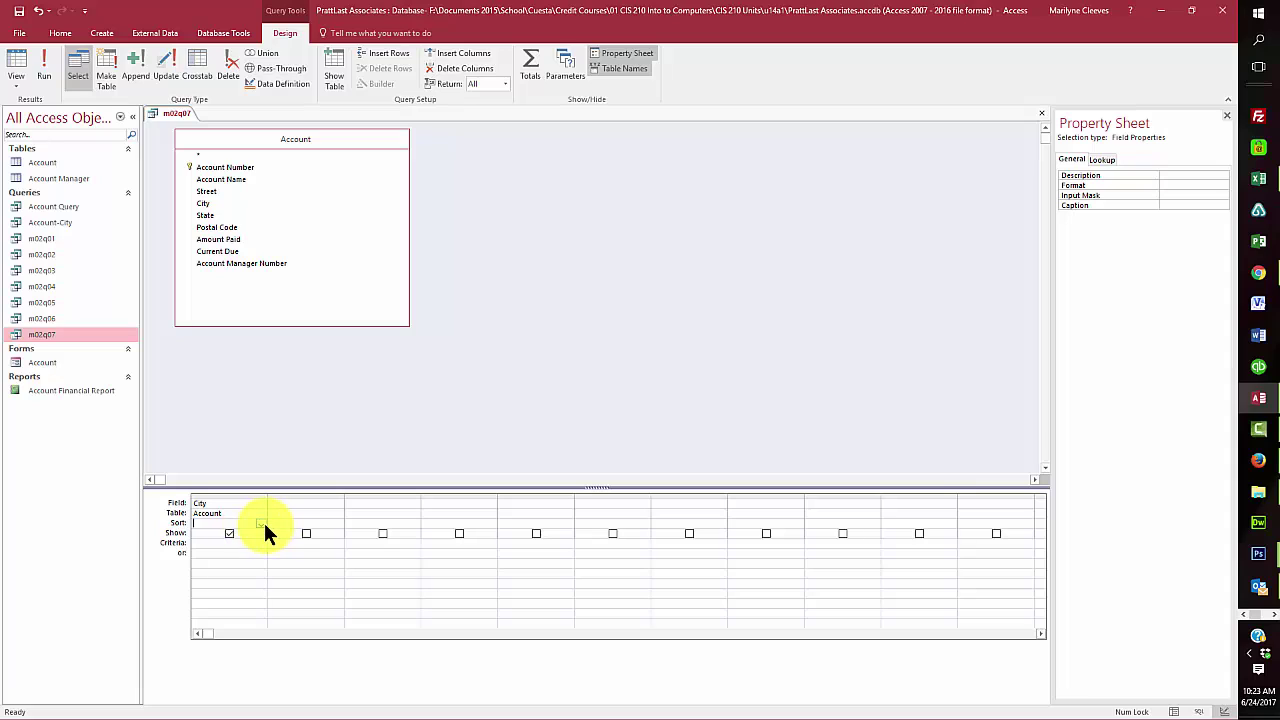
{"action": "left_click", "coordinate": [261, 522]}
{"action": "left_click", "coordinate": [250, 532]}
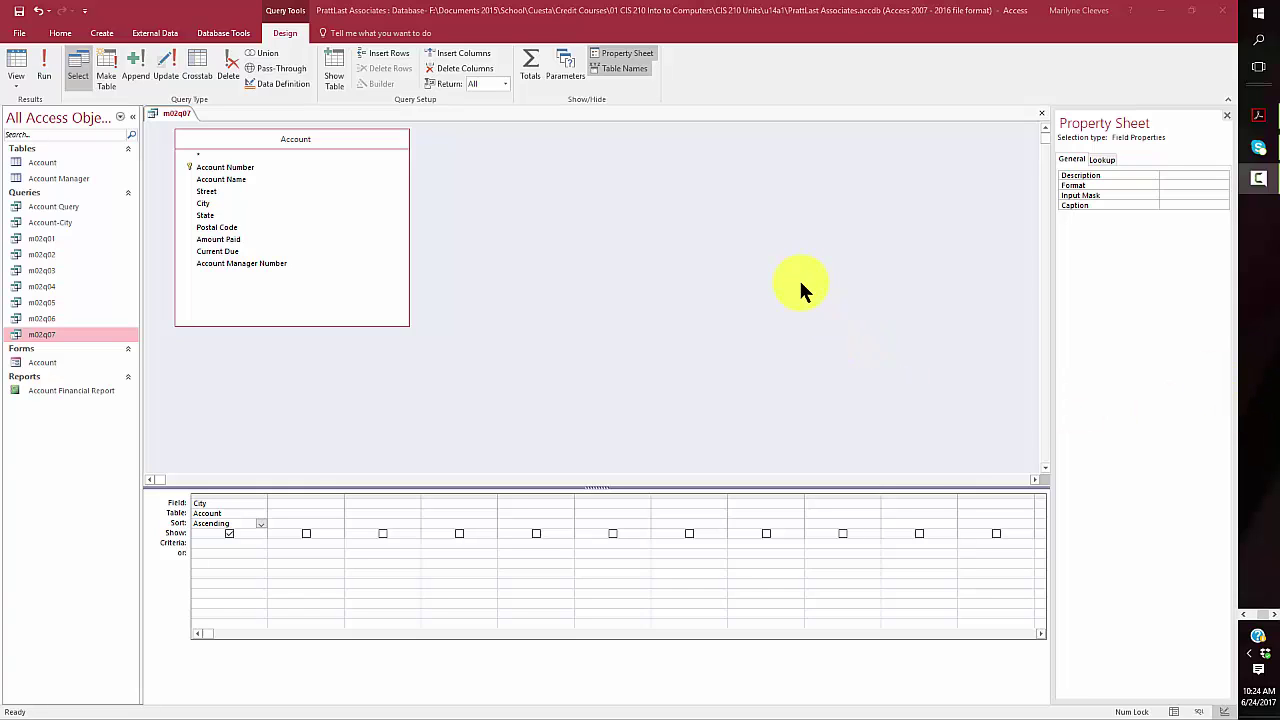
Step: Compare the City field's General and Lookup properties with the query properties, closing and reopening the property sheet
{"action": "left_click", "coordinate": [1107, 159]}
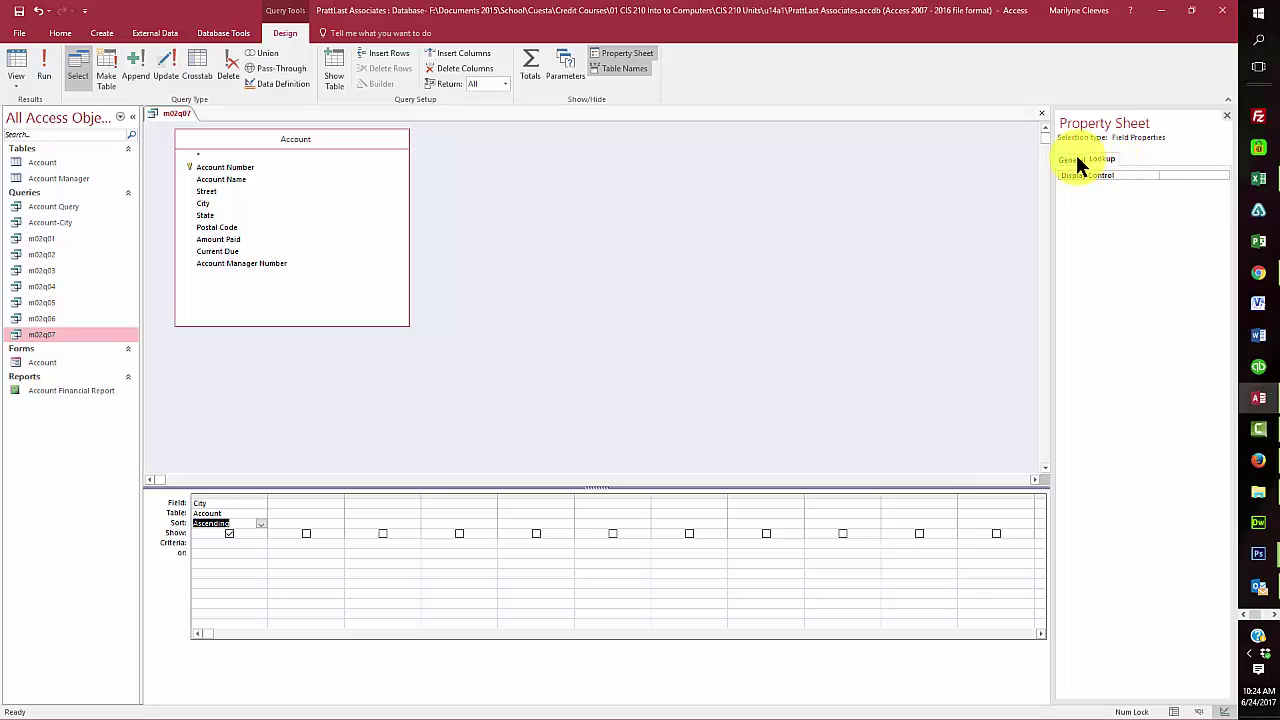
{"action": "left_click", "coordinate": [1073, 160]}
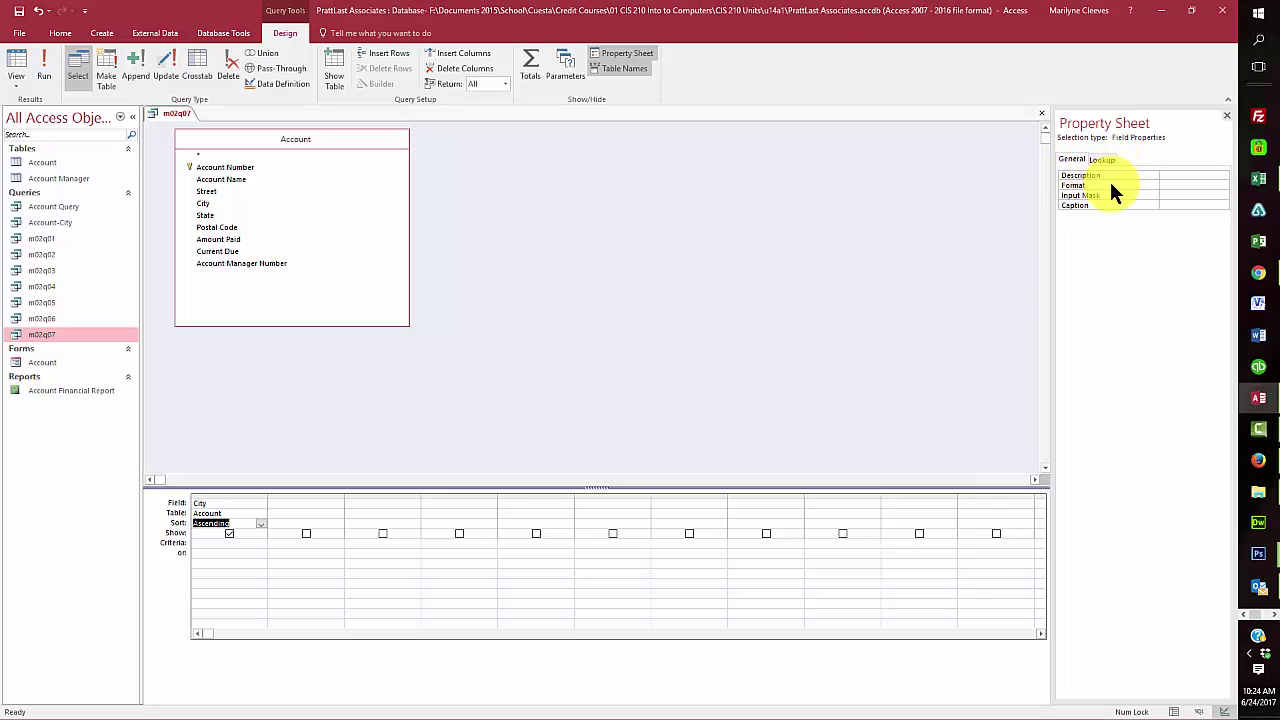
{"action": "left_click", "coordinate": [229, 503]}
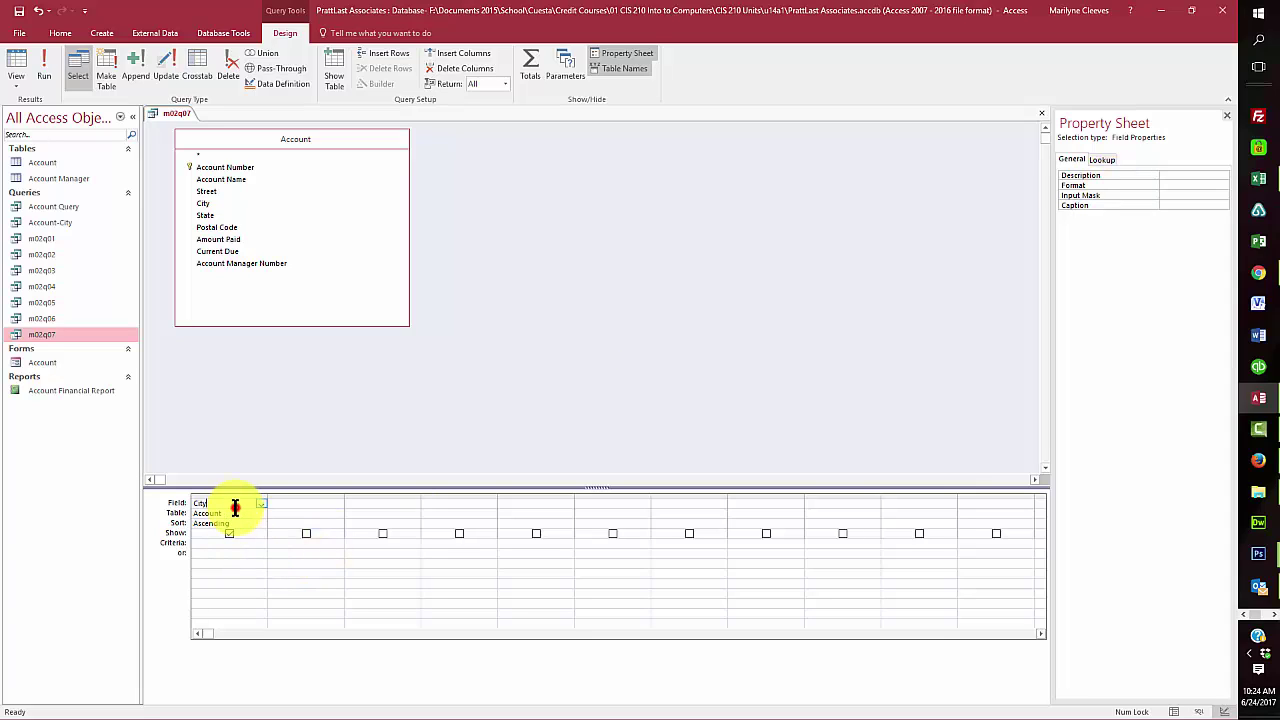
{"action": "left_click", "coordinate": [1076, 161]}
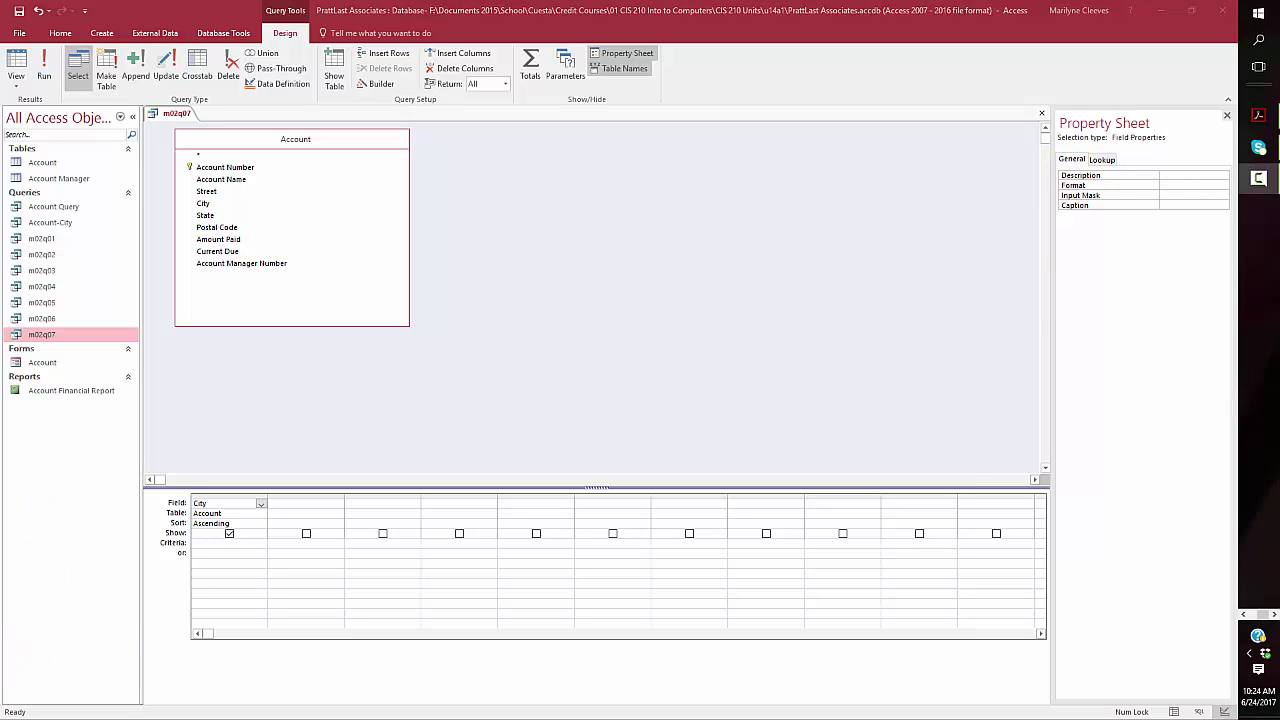
{"action": "left_click", "coordinate": [305, 503]}
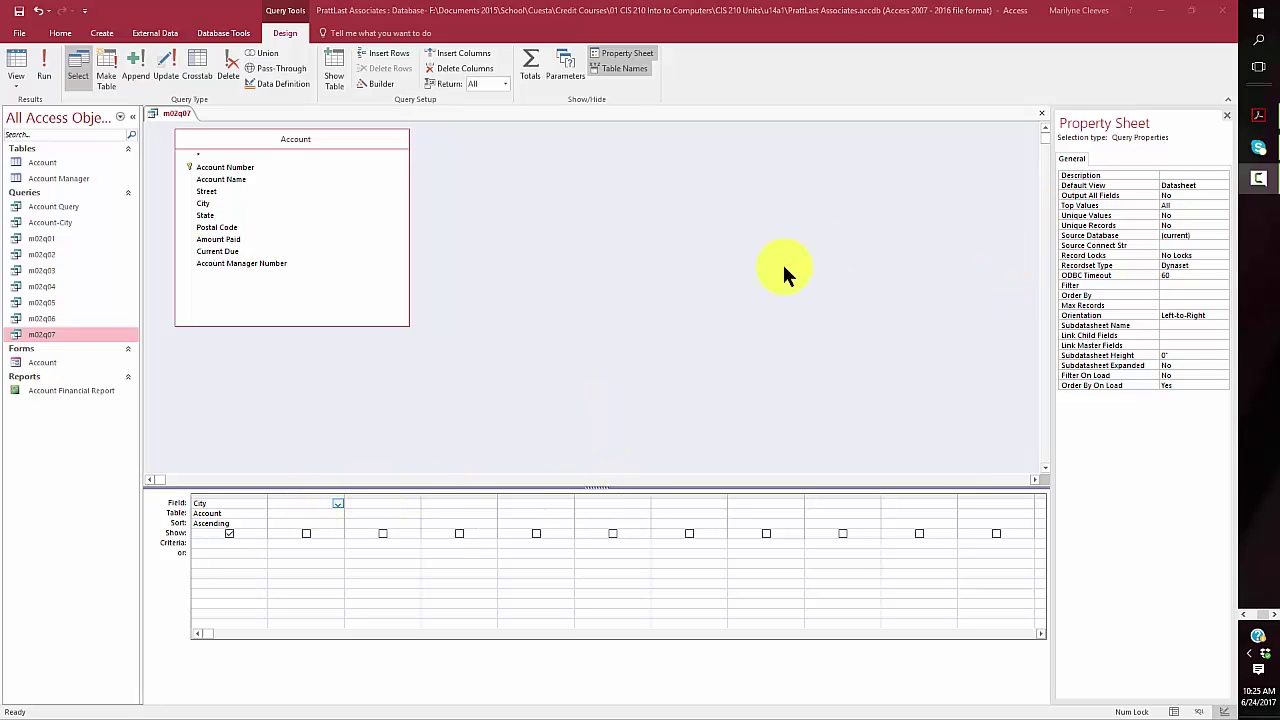
{"action": "left_click", "coordinate": [223, 506]}
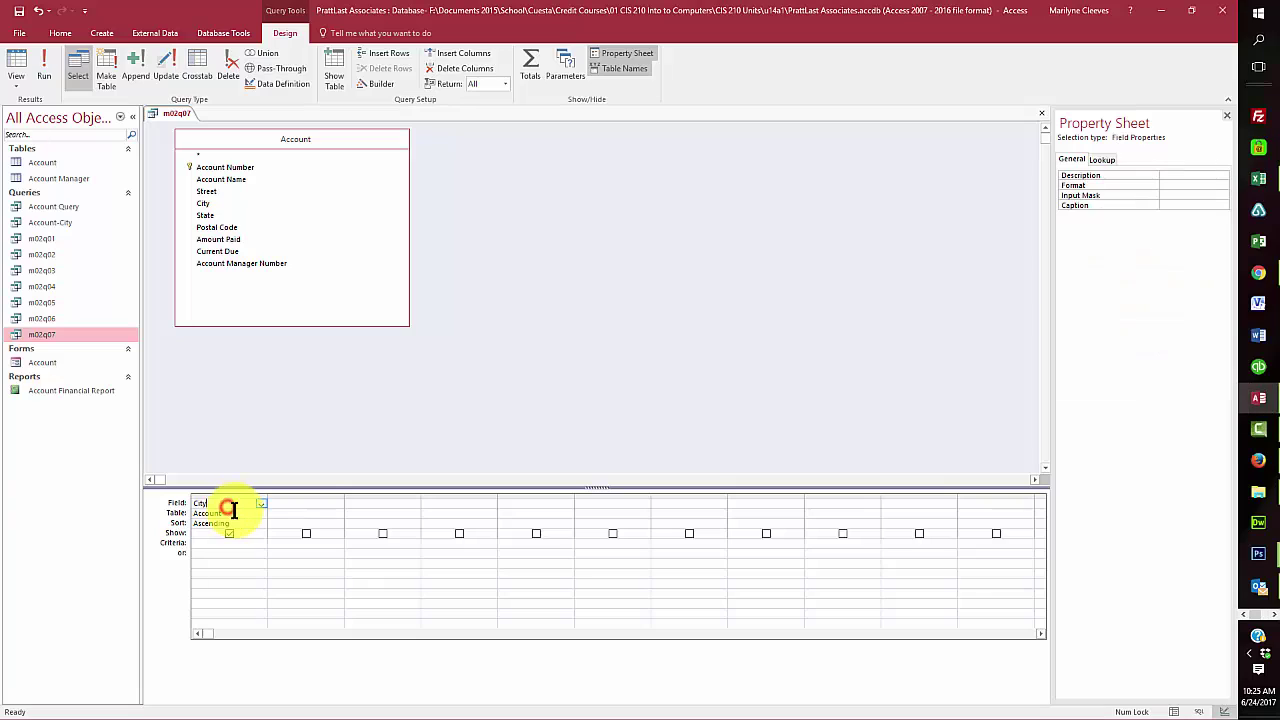
{"action": "left_click", "coordinate": [1227, 115]}
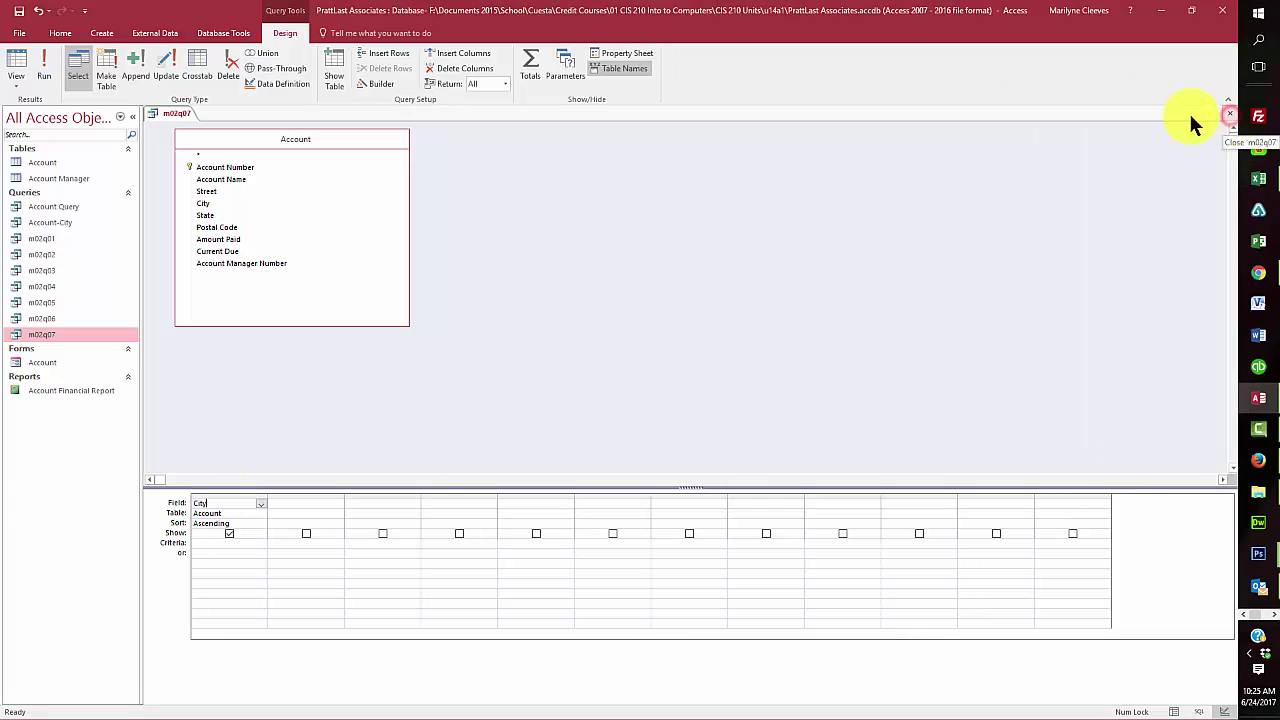
{"action": "left_click", "coordinate": [607, 47]}
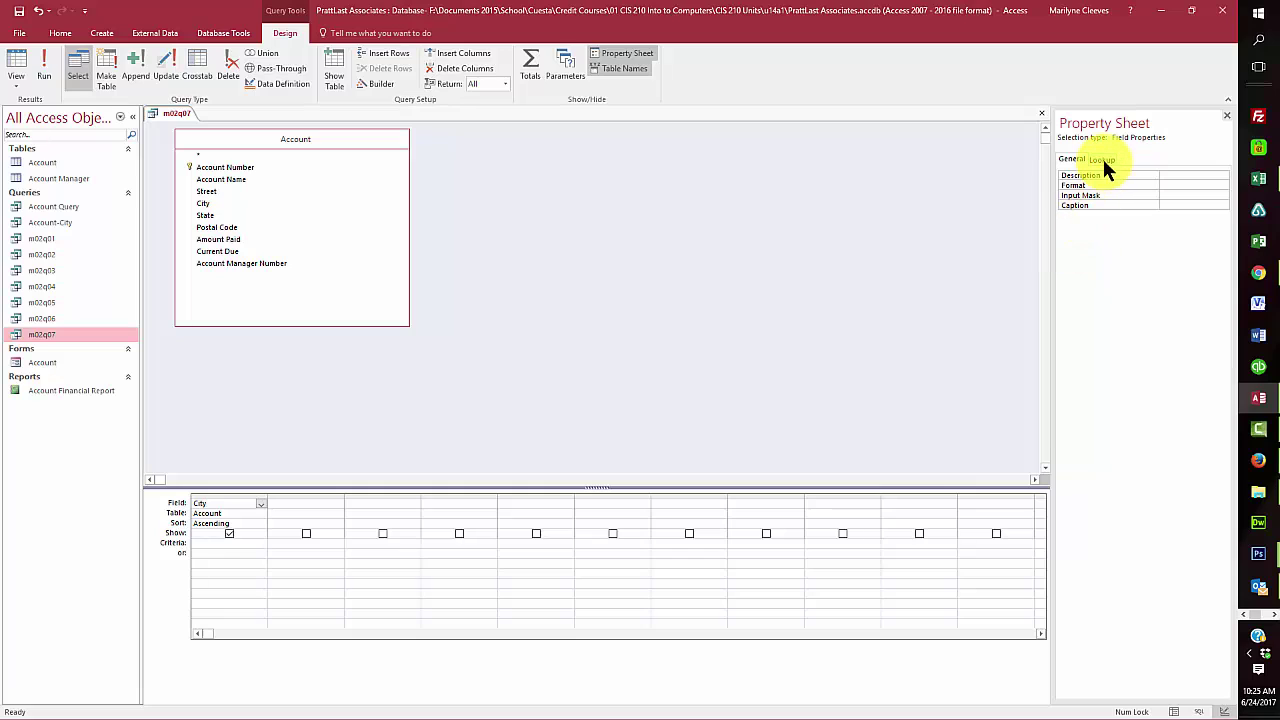
Step: Set the m02q07 query's Unique Values property to Yes and run the query
{"action": "left_click", "coordinate": [293, 506]}
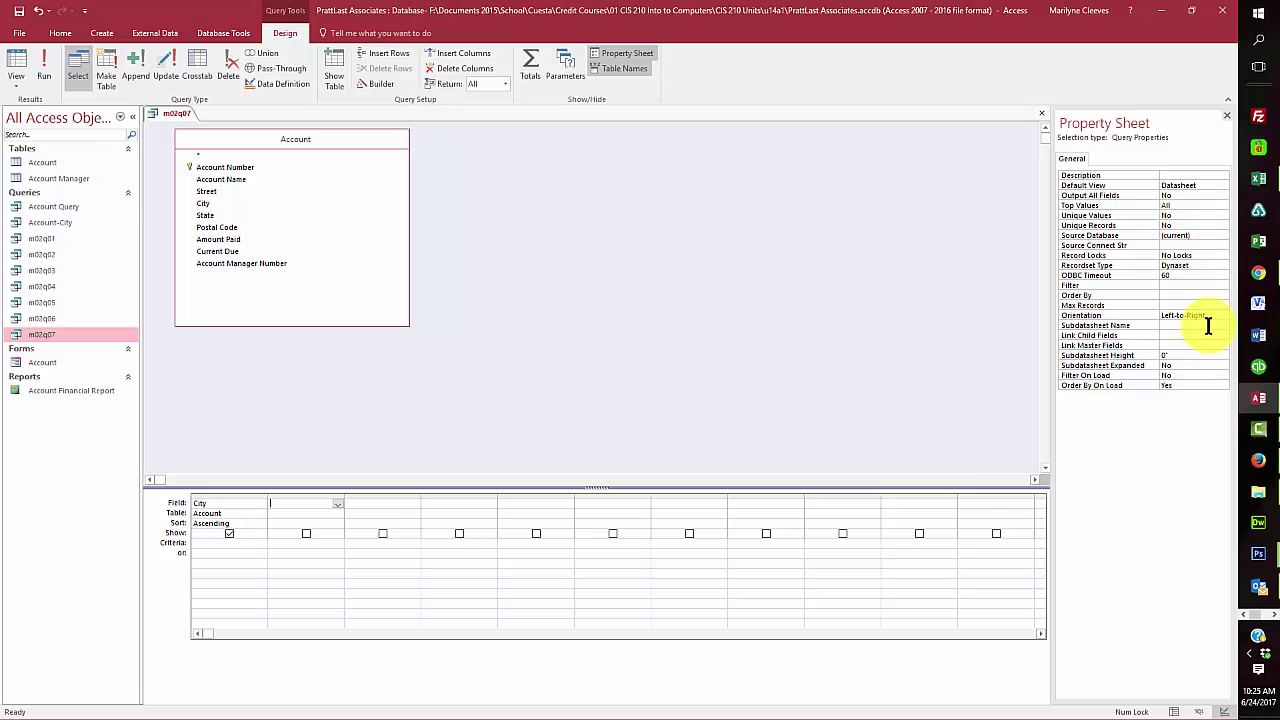
{"action": "left_click", "coordinate": [1208, 214]}
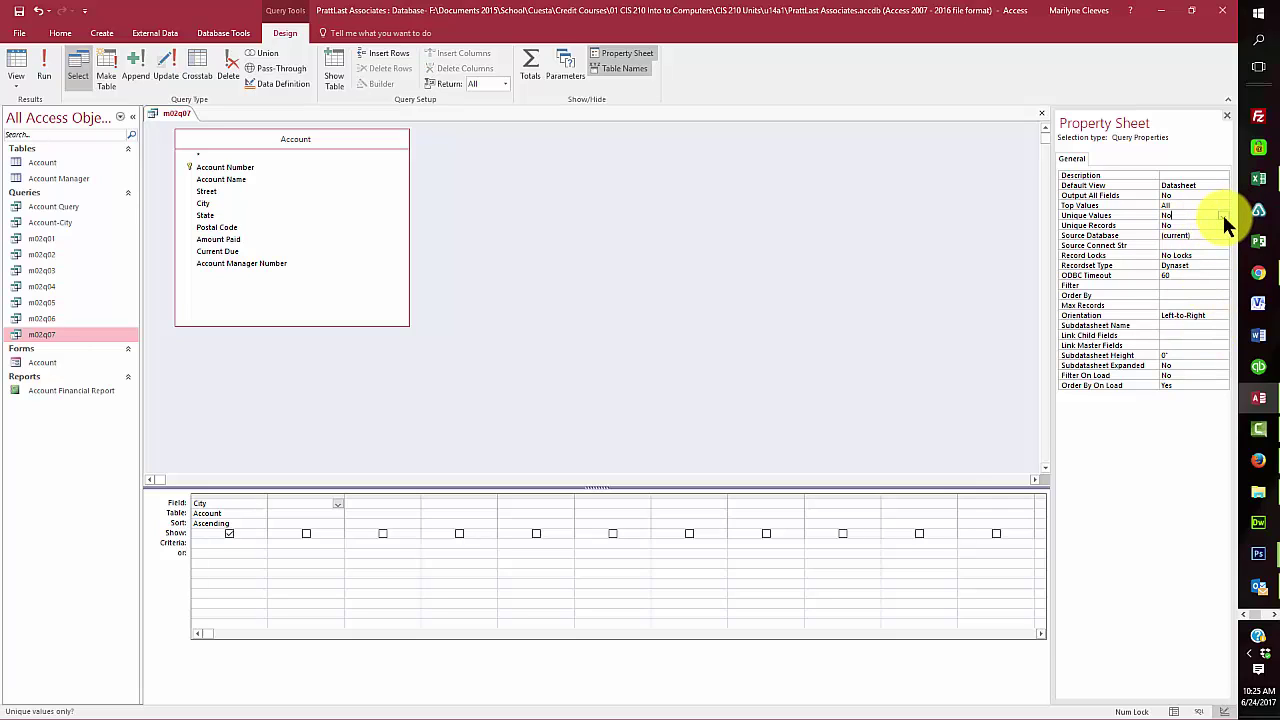
{"action": "left_click", "coordinate": [1223, 215]}
{"action": "left_click", "coordinate": [1196, 223]}
{"action": "left_click", "coordinate": [768, 262]}
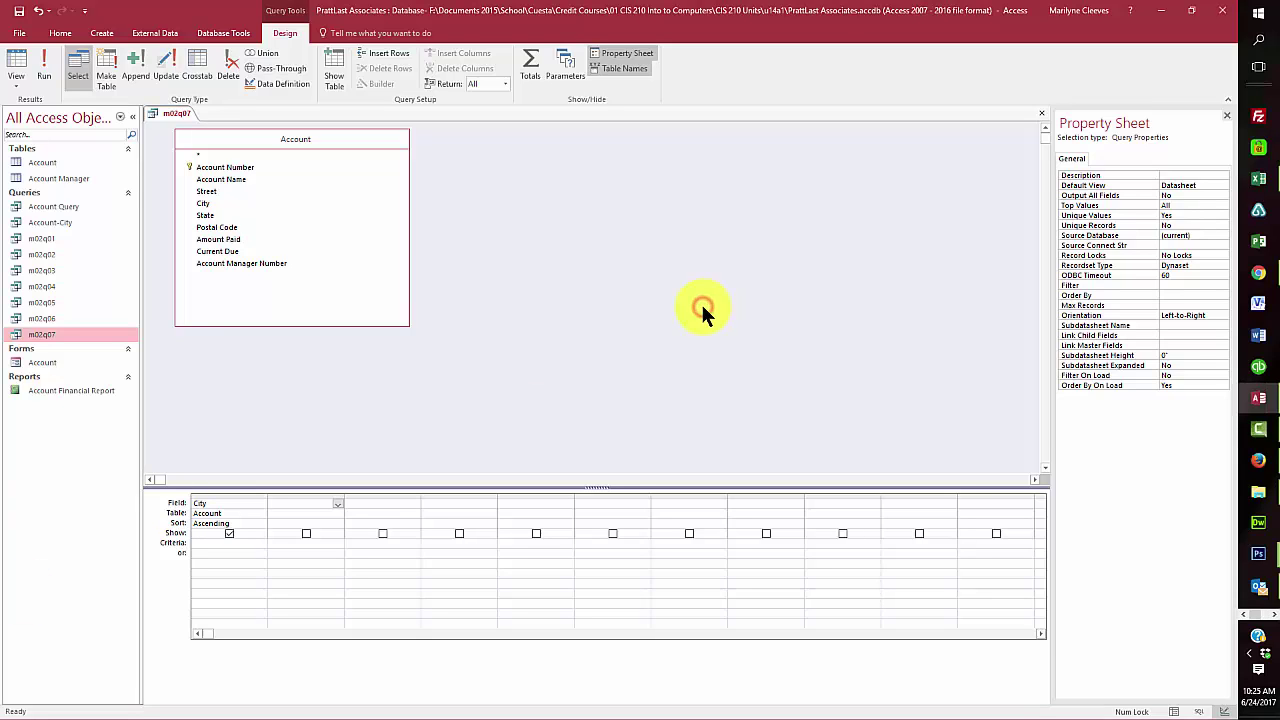
{"action": "left_click", "coordinate": [43, 70]}
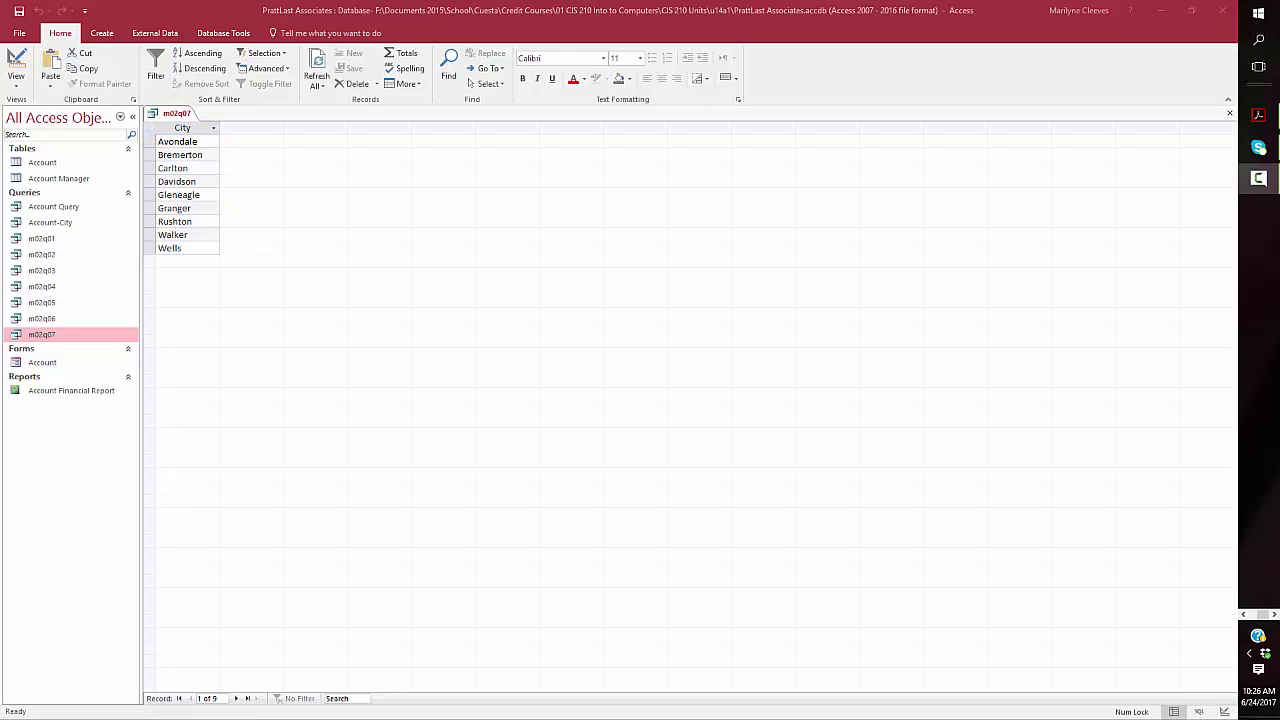
Step: Copy the query m02q07 and paste it as a new query named m02q08
{"action": "left_click", "coordinate": [38, 334]}
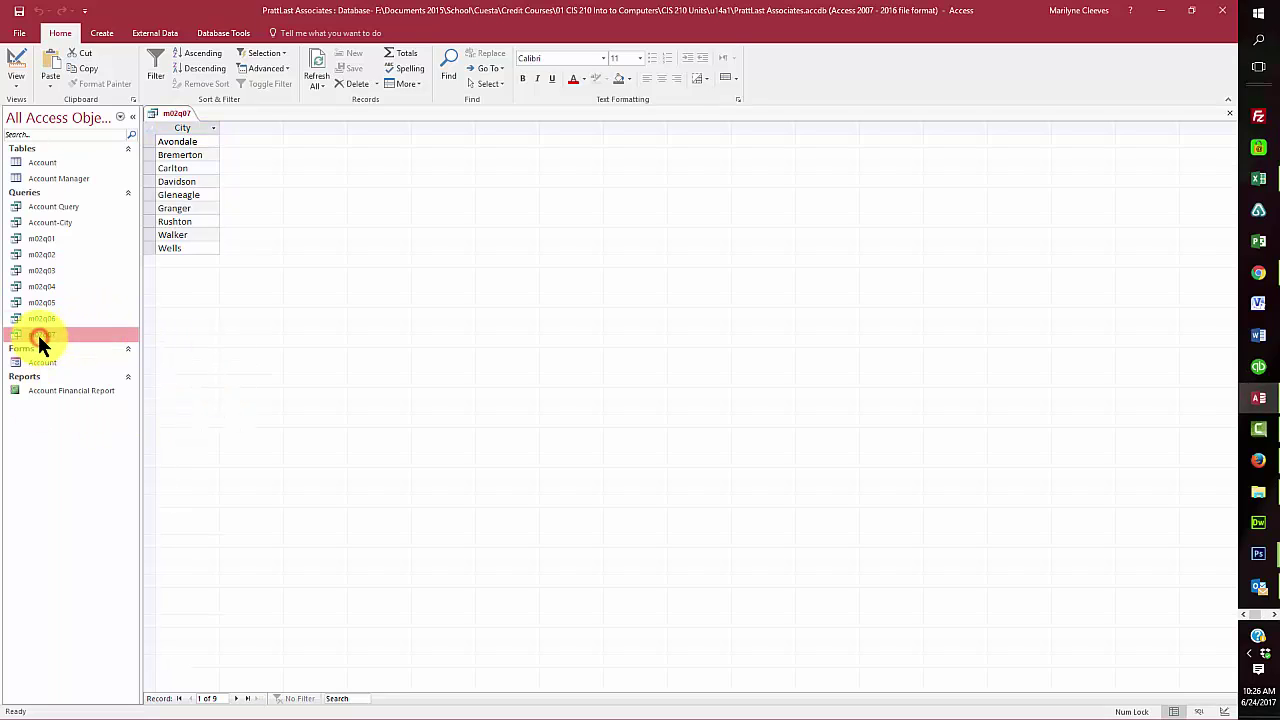
{"action": "right_click", "coordinate": [40, 344]}
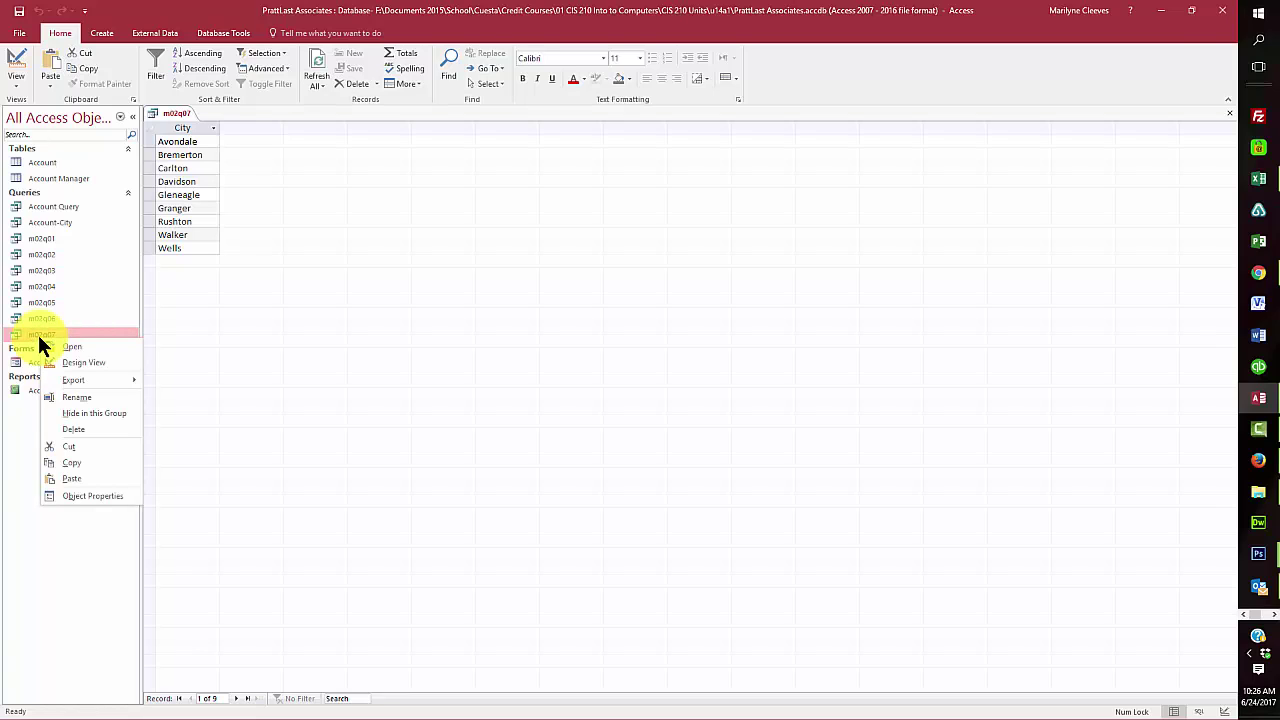
{"action": "left_click", "coordinate": [72, 462]}
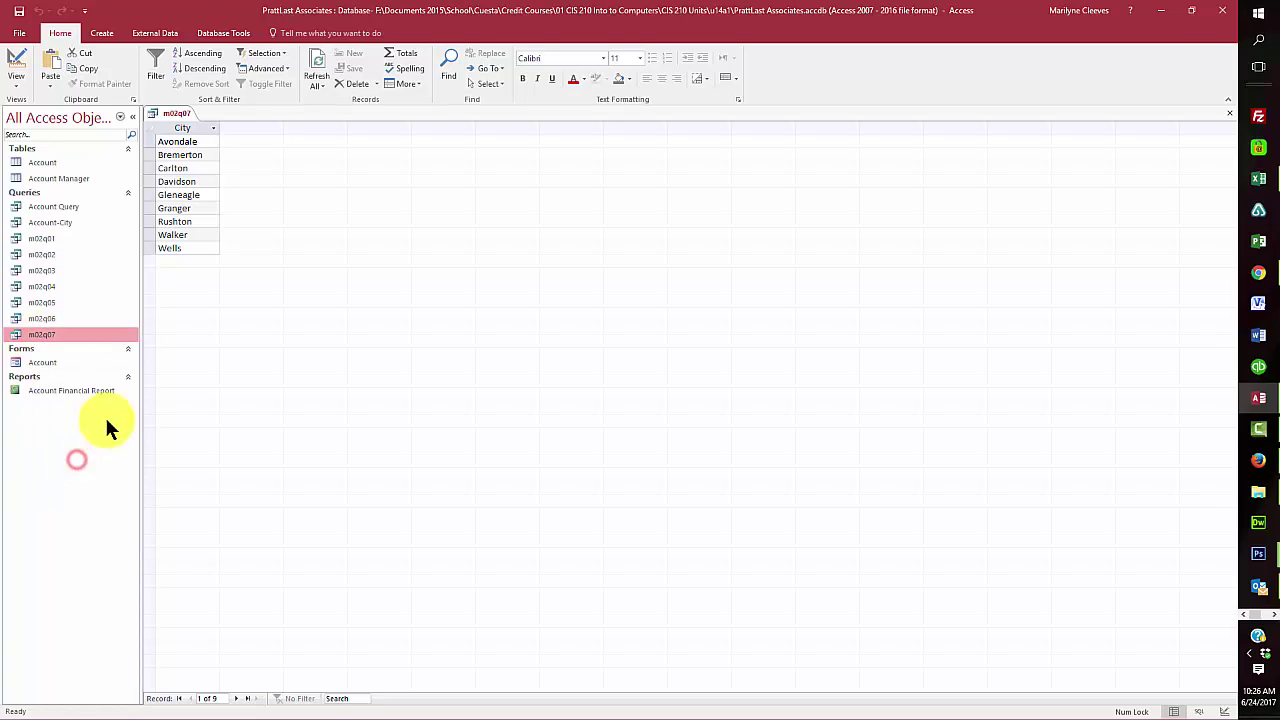
{"action": "right_click", "coordinate": [103, 326]}
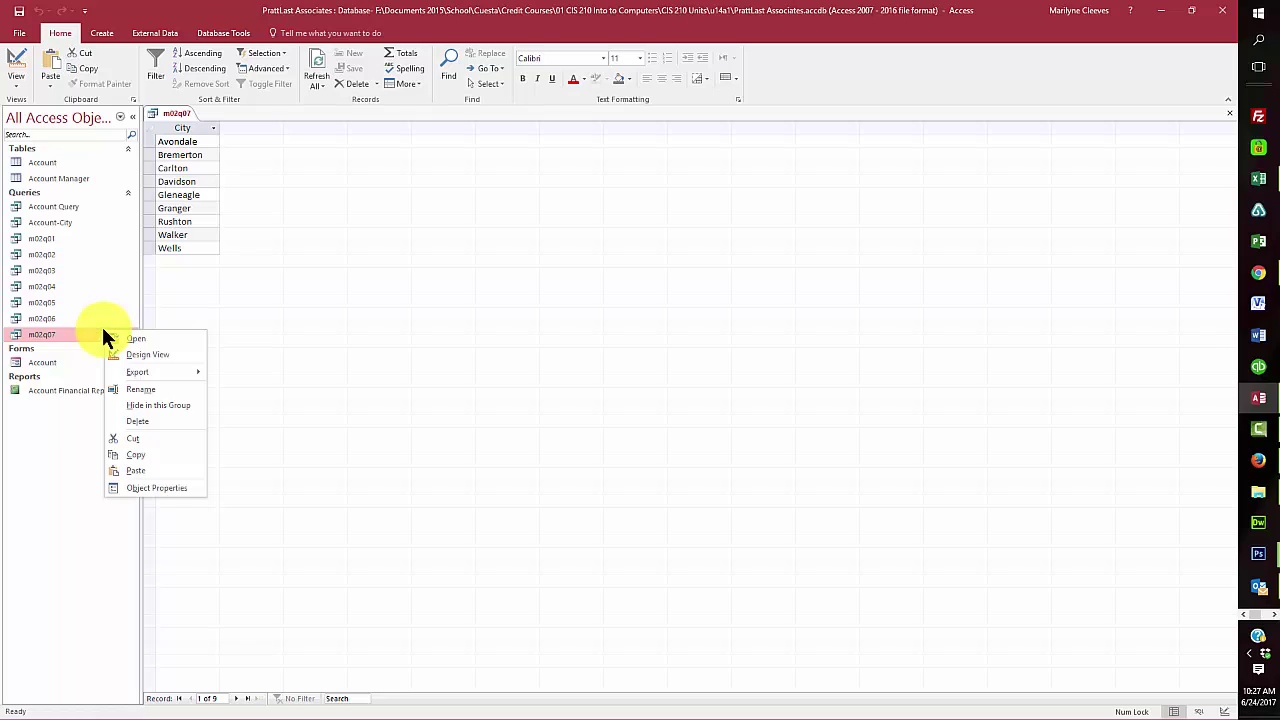
{"action": "left_click", "coordinate": [151, 469]}
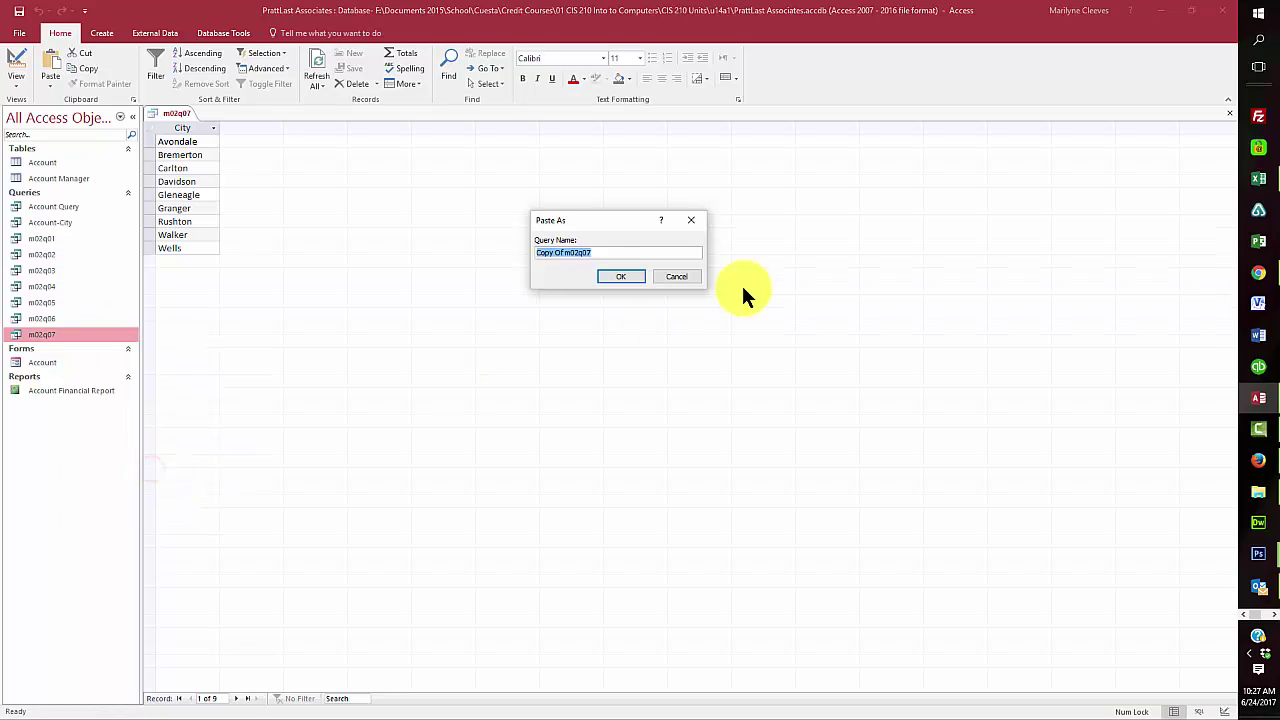
{"action": "left_click_drag", "start_coordinate": [563, 252], "coordinate": [507, 270]}
{"action": "key", "text": "Delete"}
{"action": "left_click", "coordinate": [575, 252]}
{"action": "key", "text": "BackSpace"}
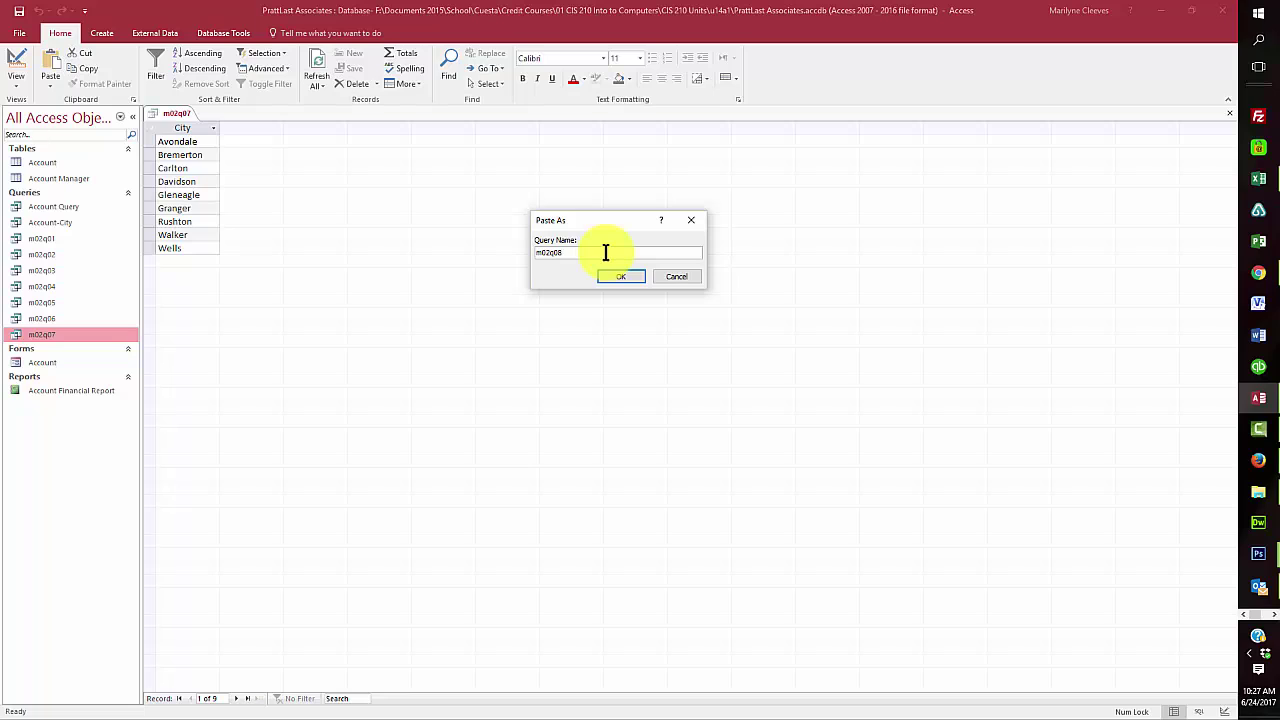
{"action": "left_click", "coordinate": [621, 277]}
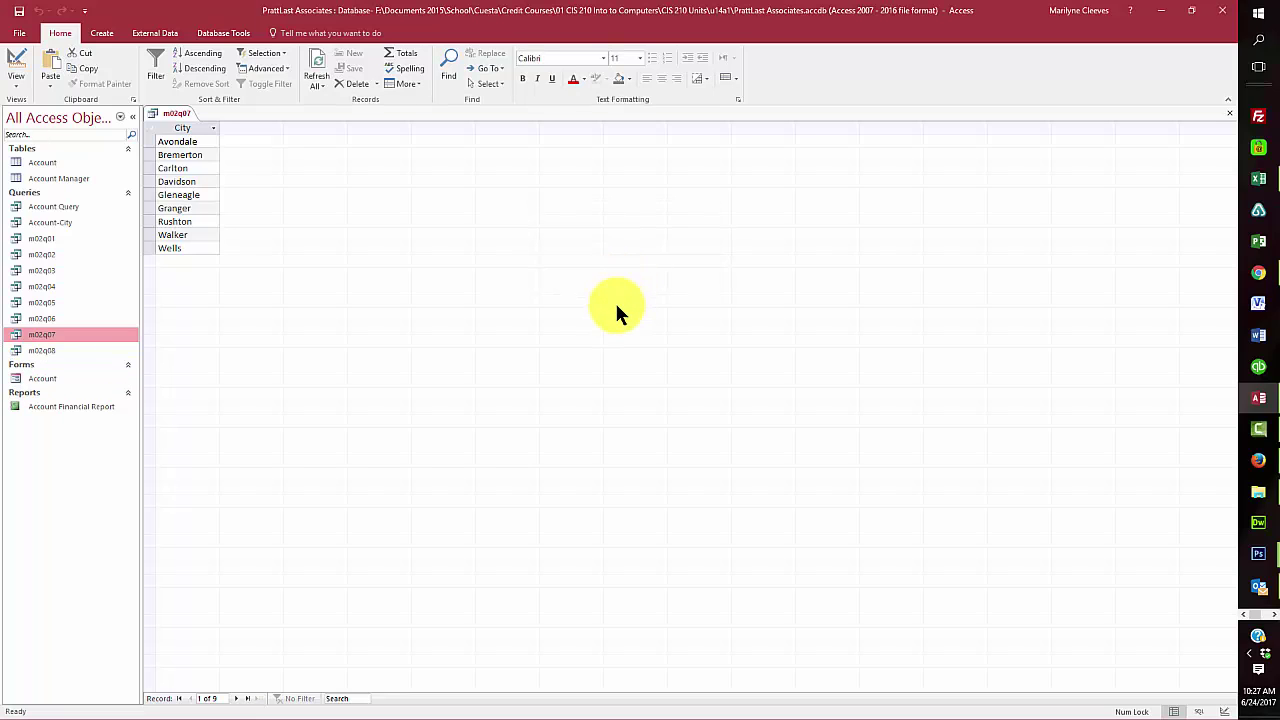
Step: Open m02q08 in Design View and cut the Current Due column from its design grid
{"action": "left_click", "coordinate": [34, 350]}
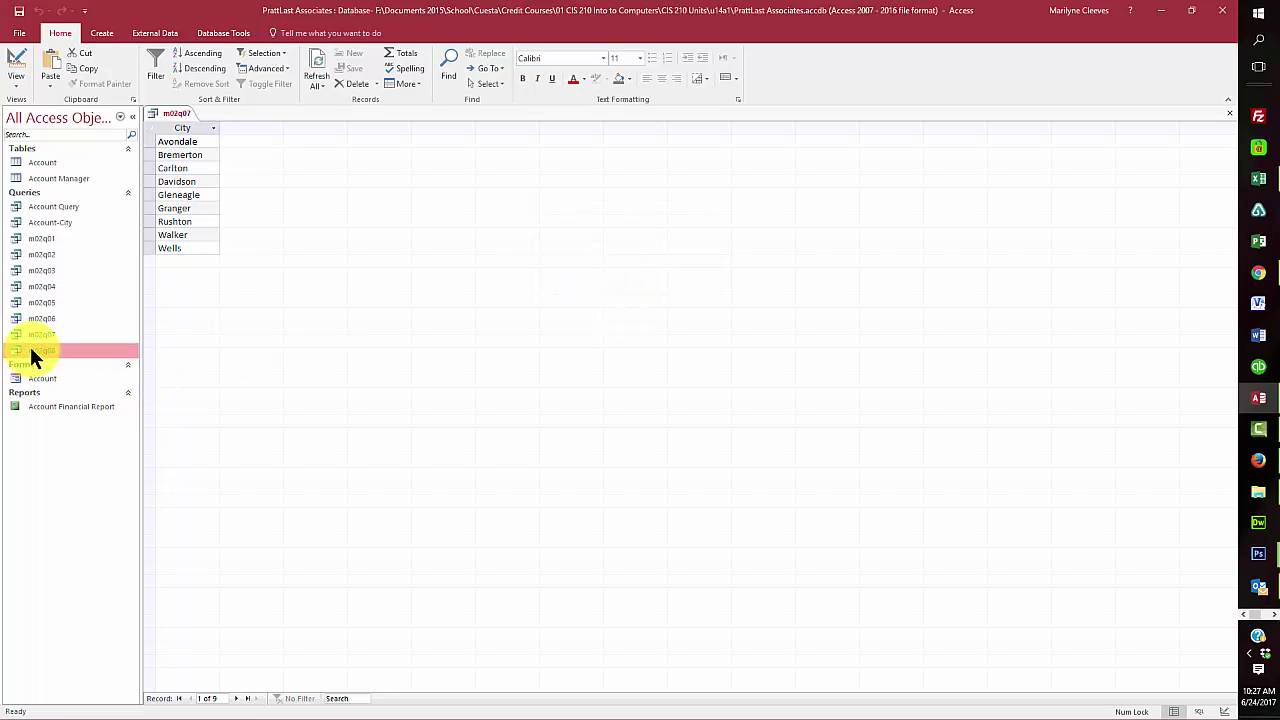
{"action": "right_click", "coordinate": [34, 357]}
{"action": "left_click", "coordinate": [62, 376]}
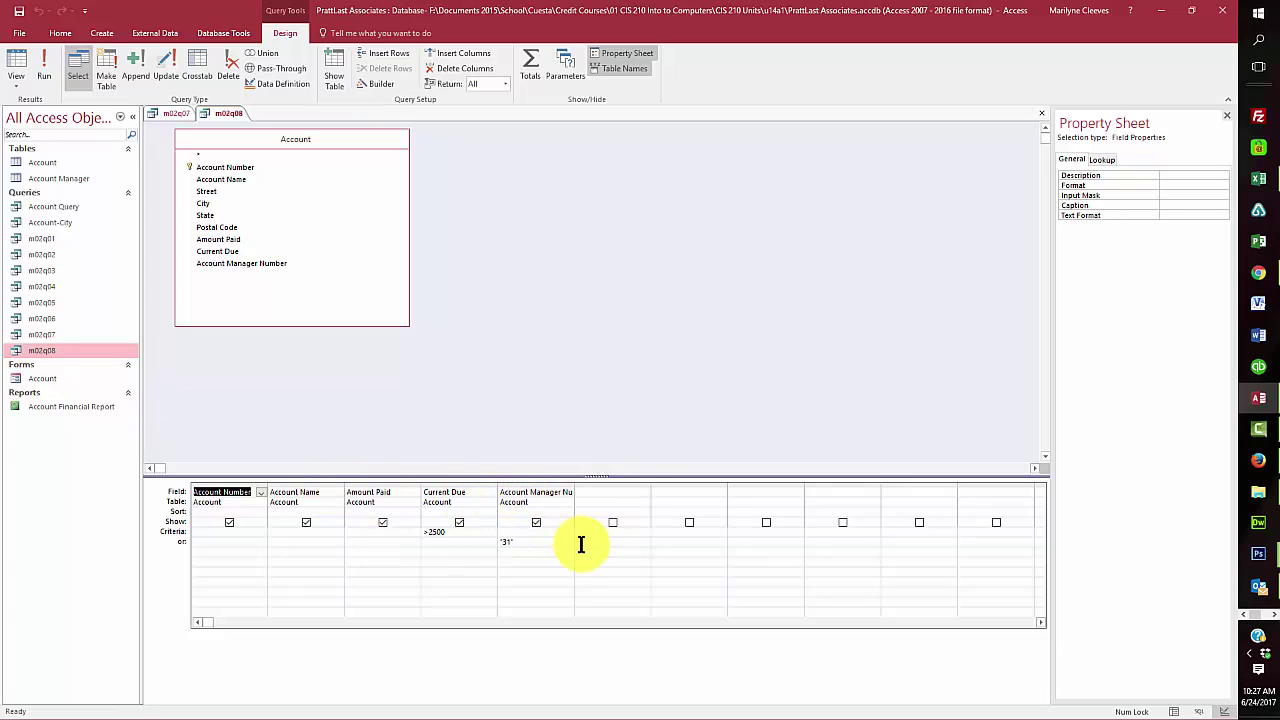
{"action": "left_click", "coordinate": [457, 483]}
{"action": "right_click", "coordinate": [457, 485]}
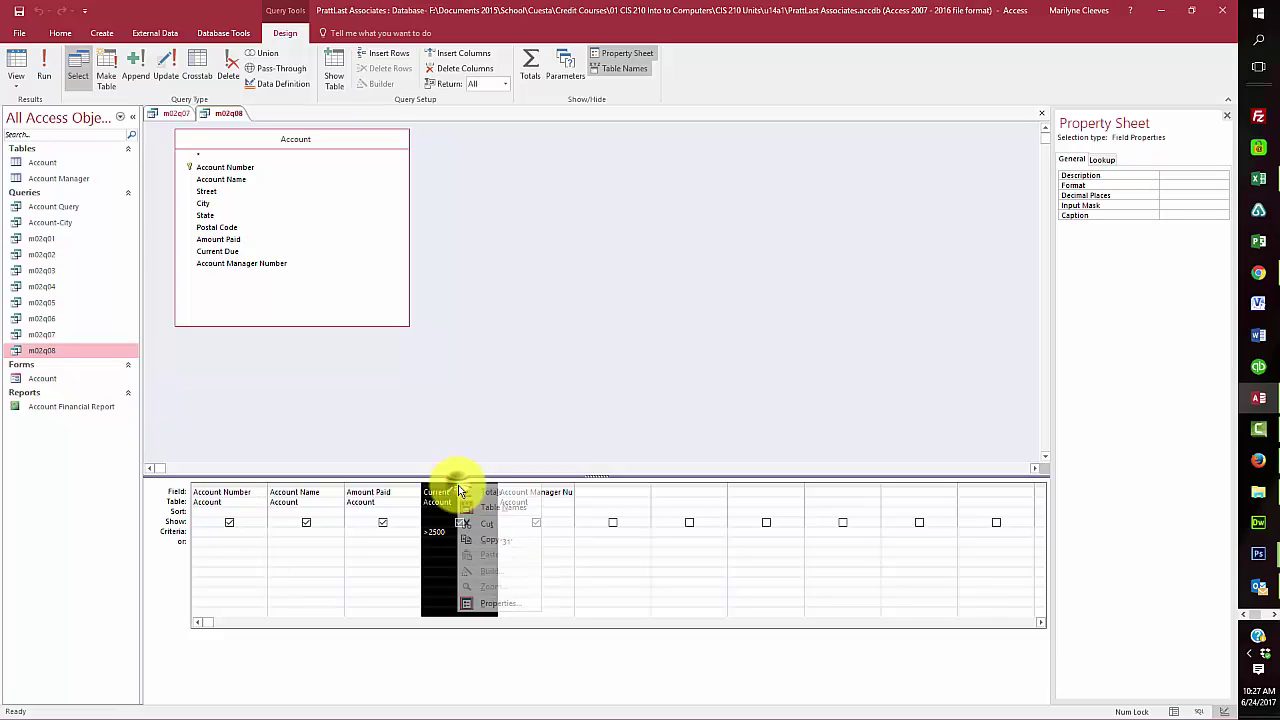
{"action": "left_click", "coordinate": [490, 526]}
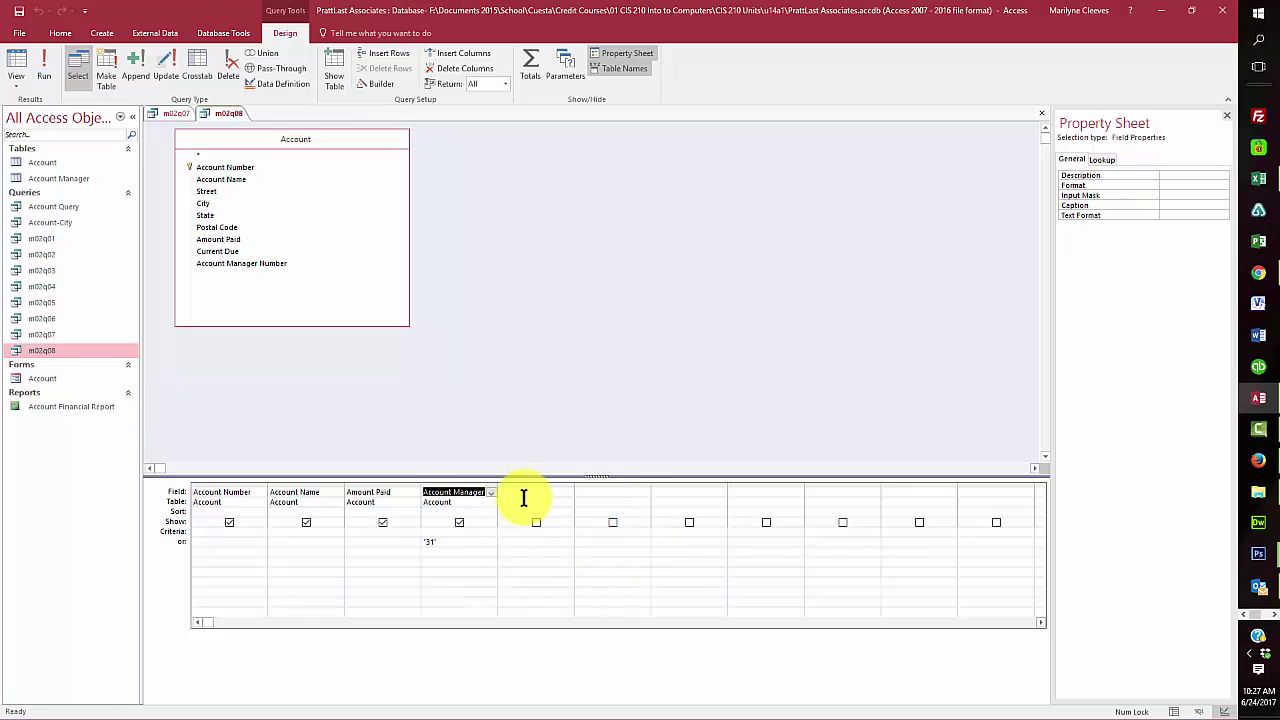
Step: Clear the Account Manager Number criterion and move the Amount Paid column after Account Manager Number
{"action": "double_click", "coordinate": [434, 543]}
{"action": "key", "text": "Delete"}
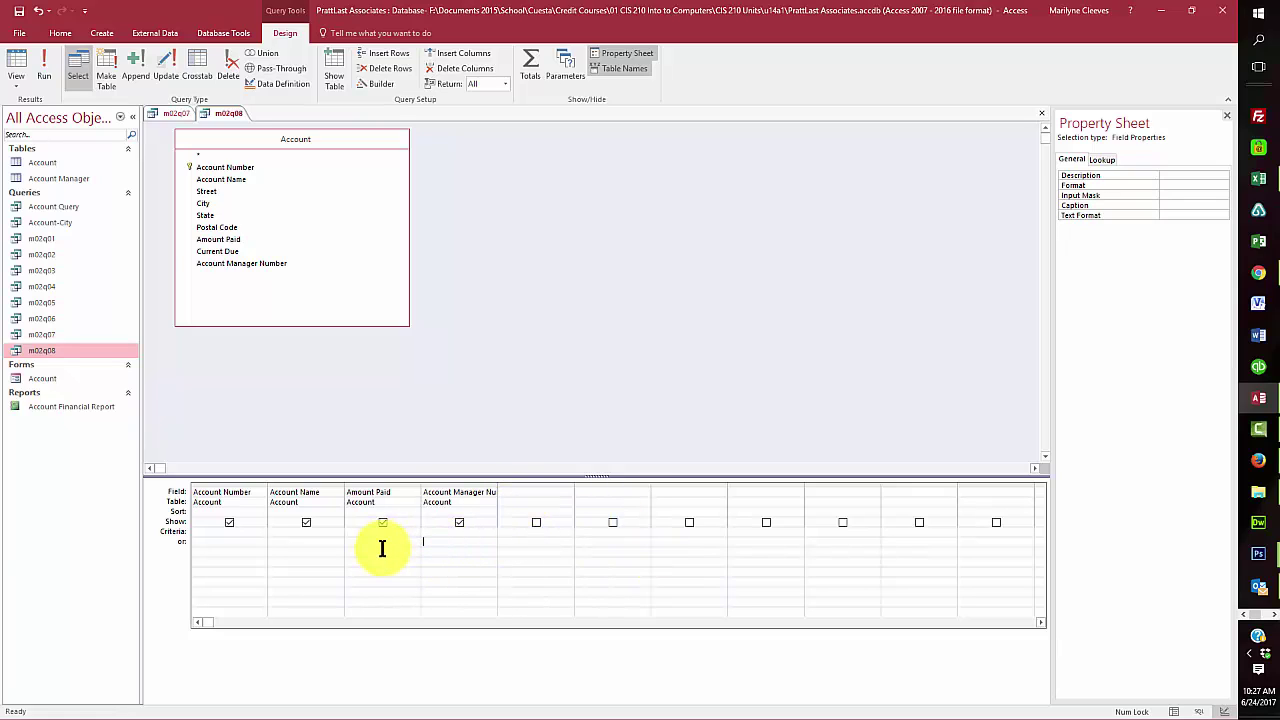
{"action": "left_click", "coordinate": [378, 483]}
{"action": "left_click_drag", "start_coordinate": [378, 483], "coordinate": [512, 507]}
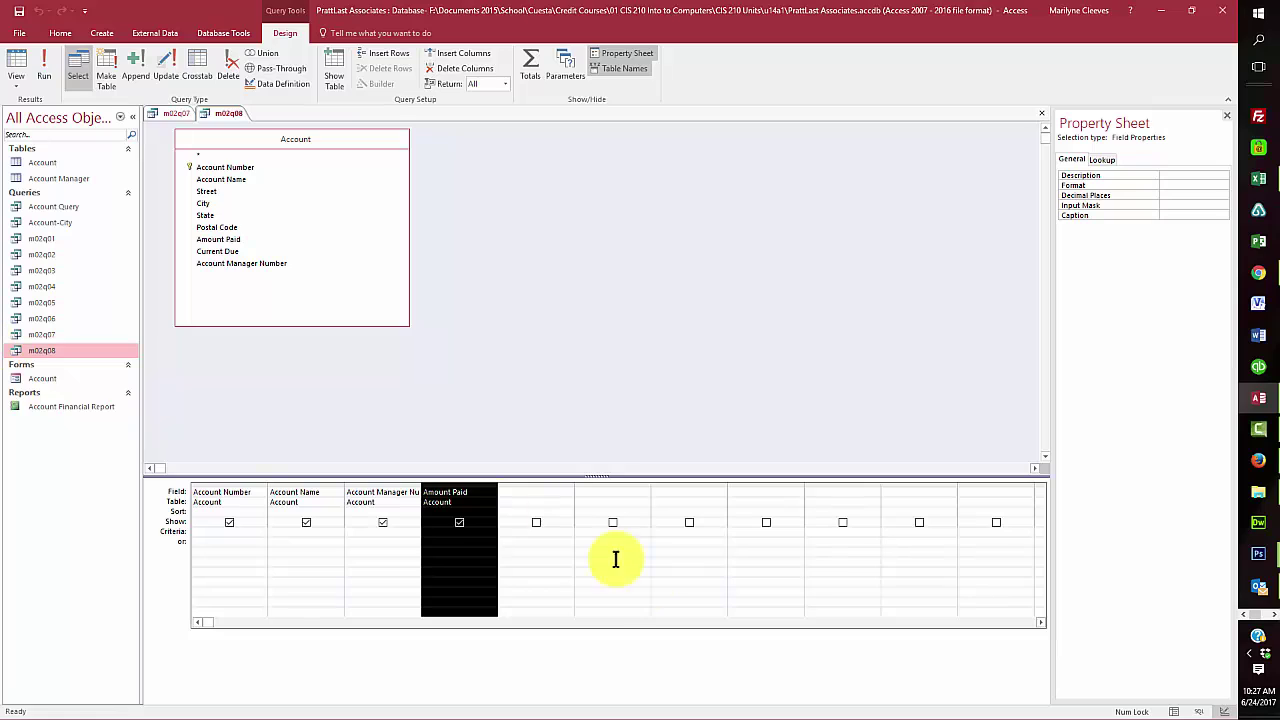
Step: Set an ascending sort on both Account Manager Number and Amount Paid in m02q08, and run the query
{"action": "left_click", "coordinate": [388, 513]}
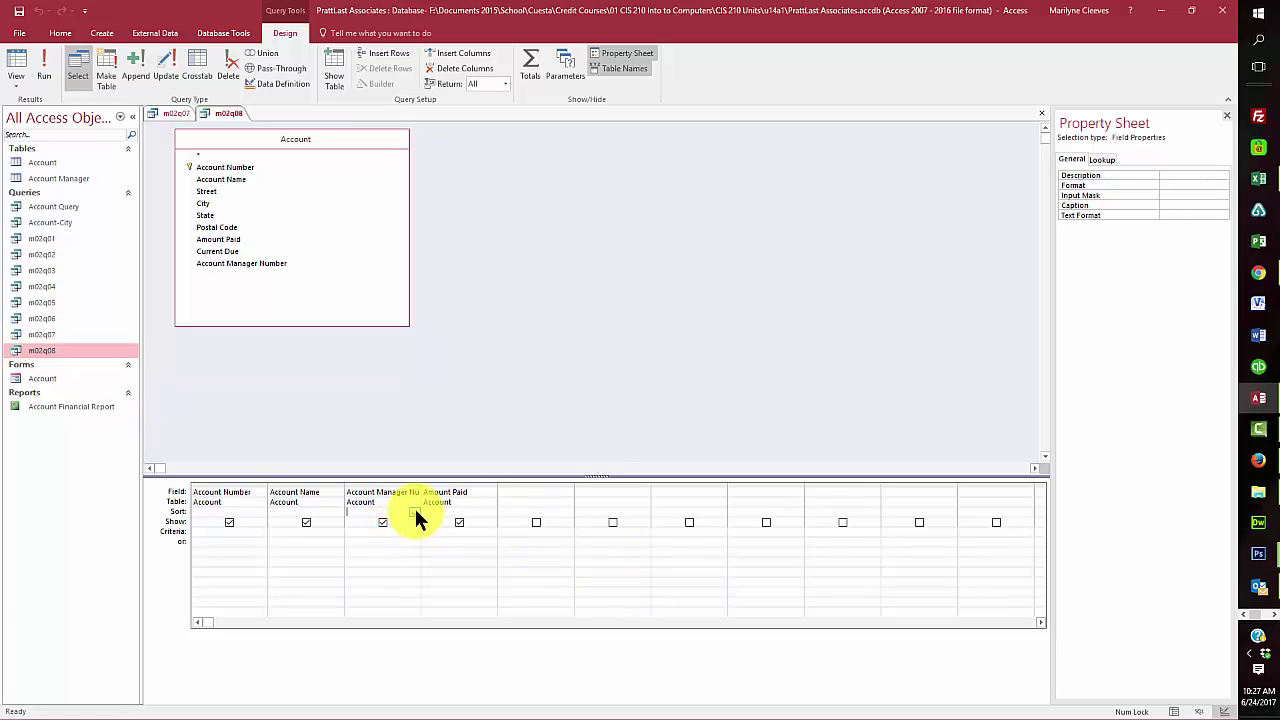
{"action": "left_click", "coordinate": [414, 513]}
{"action": "left_click", "coordinate": [418, 520]}
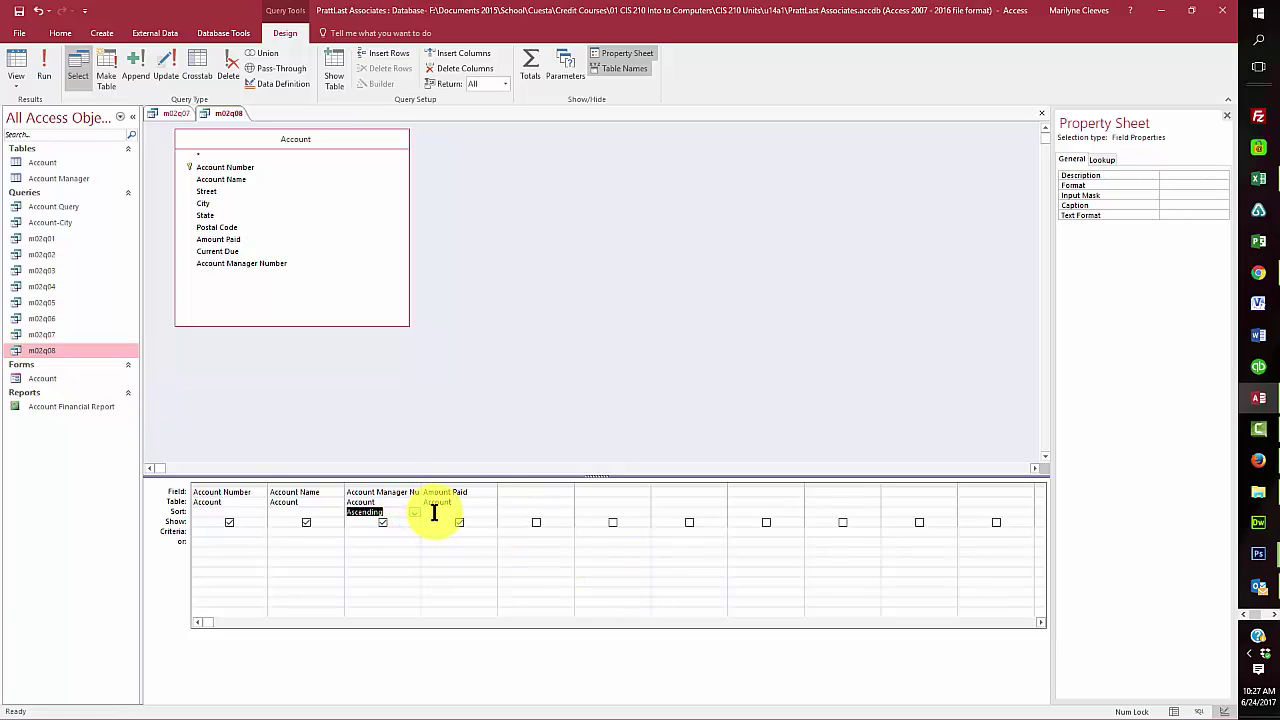
{"action": "left_click", "coordinate": [434, 514]}
{"action": "left_click", "coordinate": [490, 513]}
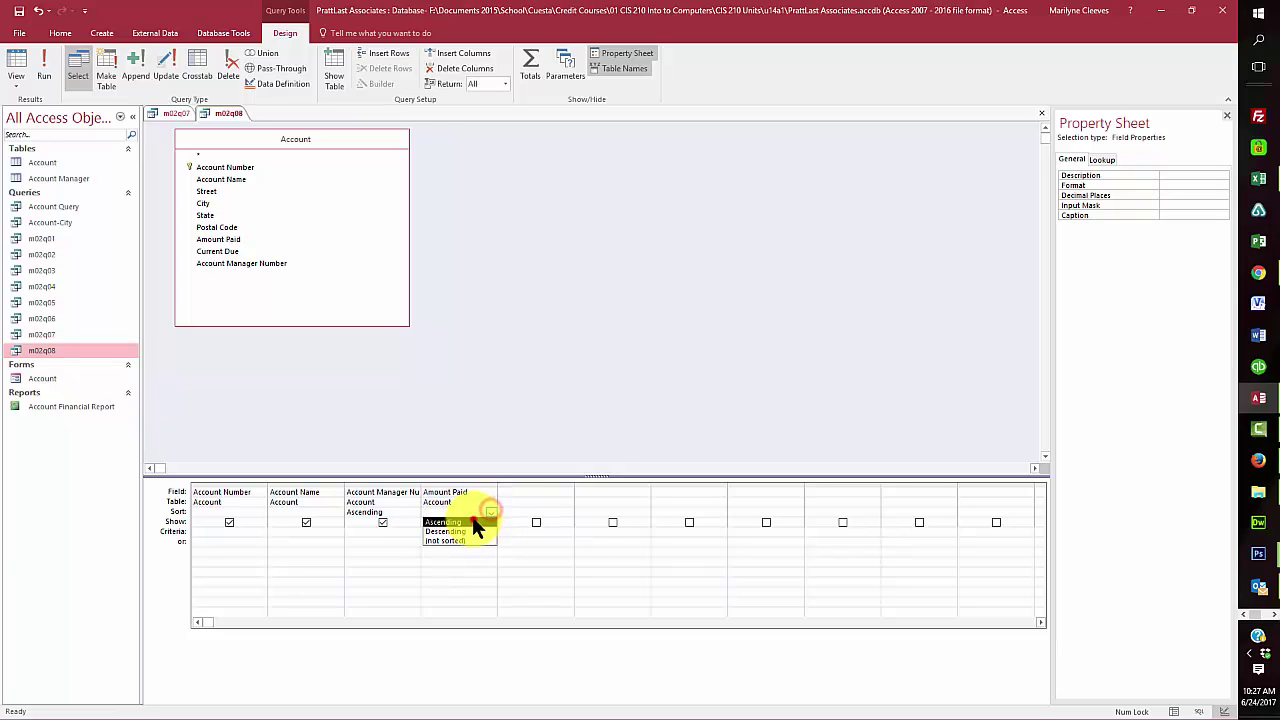
{"action": "left_click", "coordinate": [472, 520]}
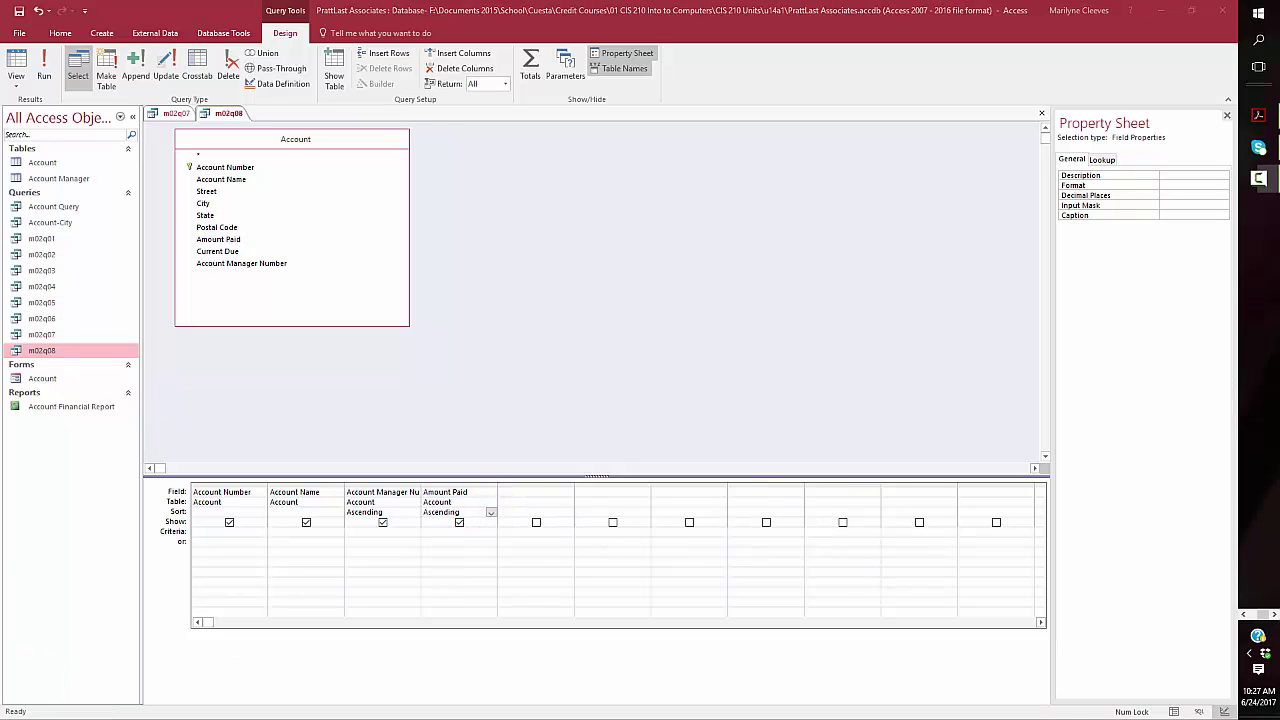
{"action": "left_click", "coordinate": [44, 70]}
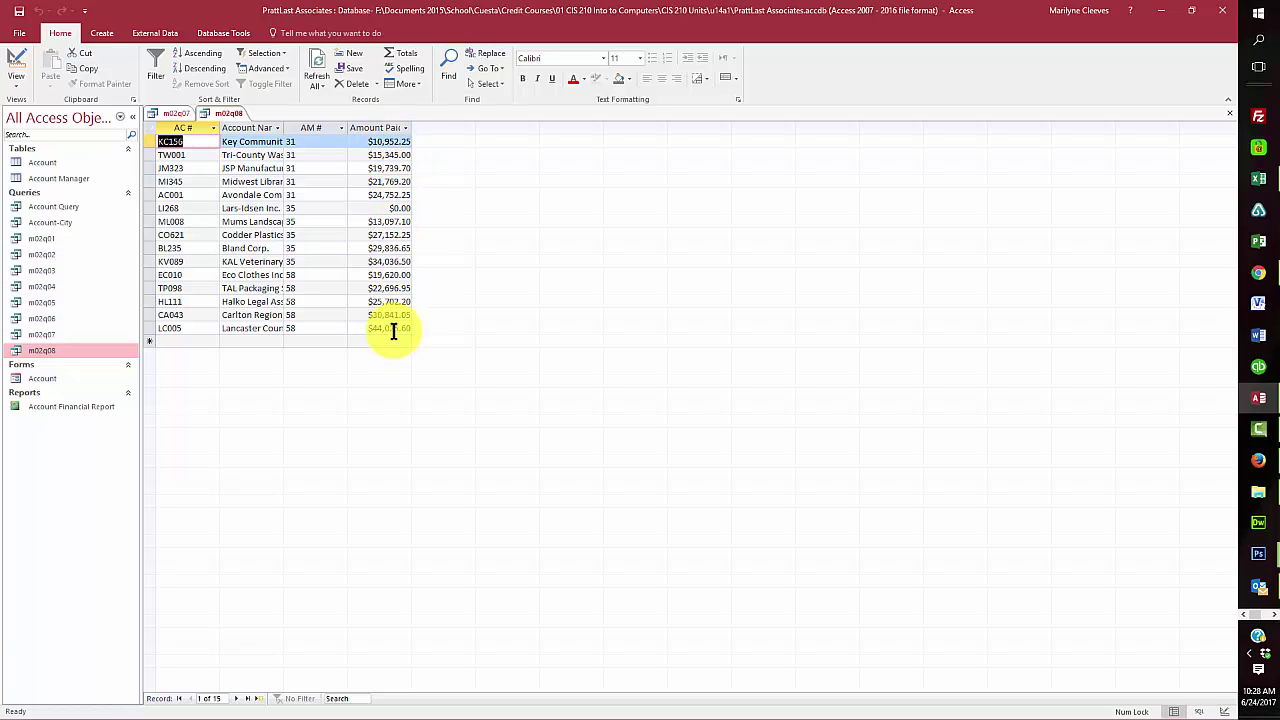
{"action": "left_click", "coordinate": [381, 208]}
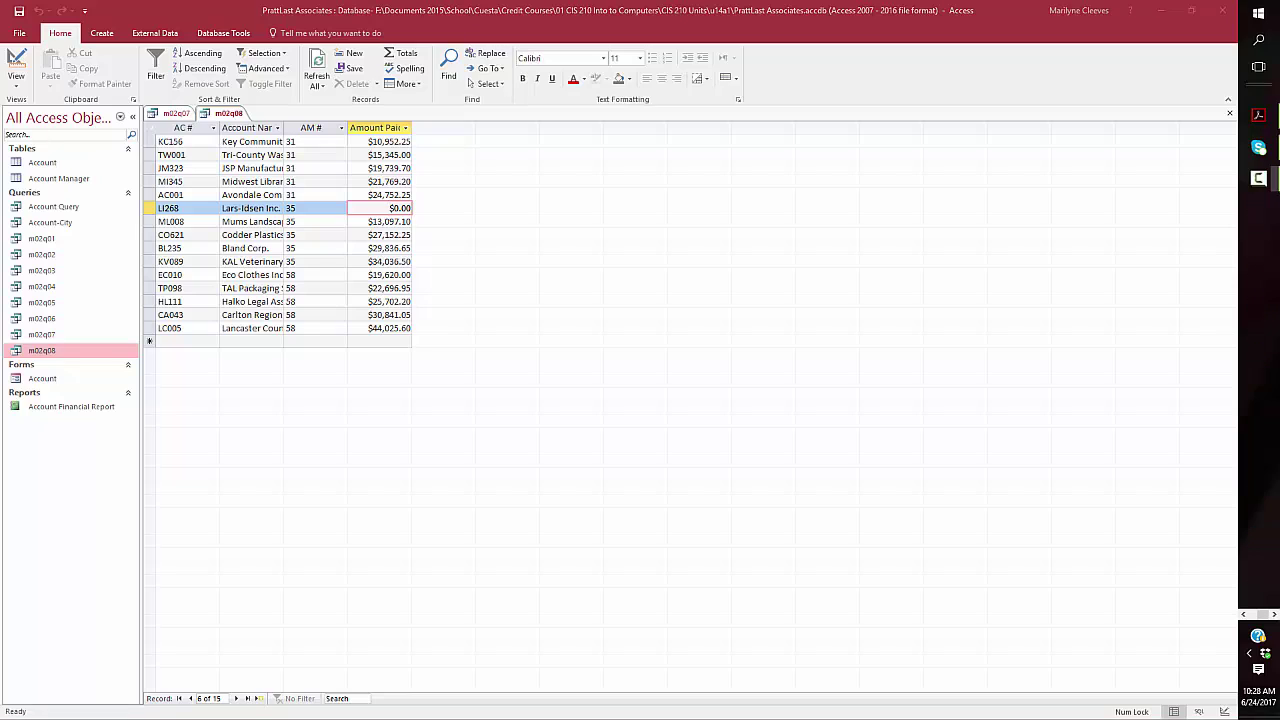
Step: Save the m02q08 and m02q07 queries and close both of them
{"action": "right_click", "coordinate": [236, 112]}
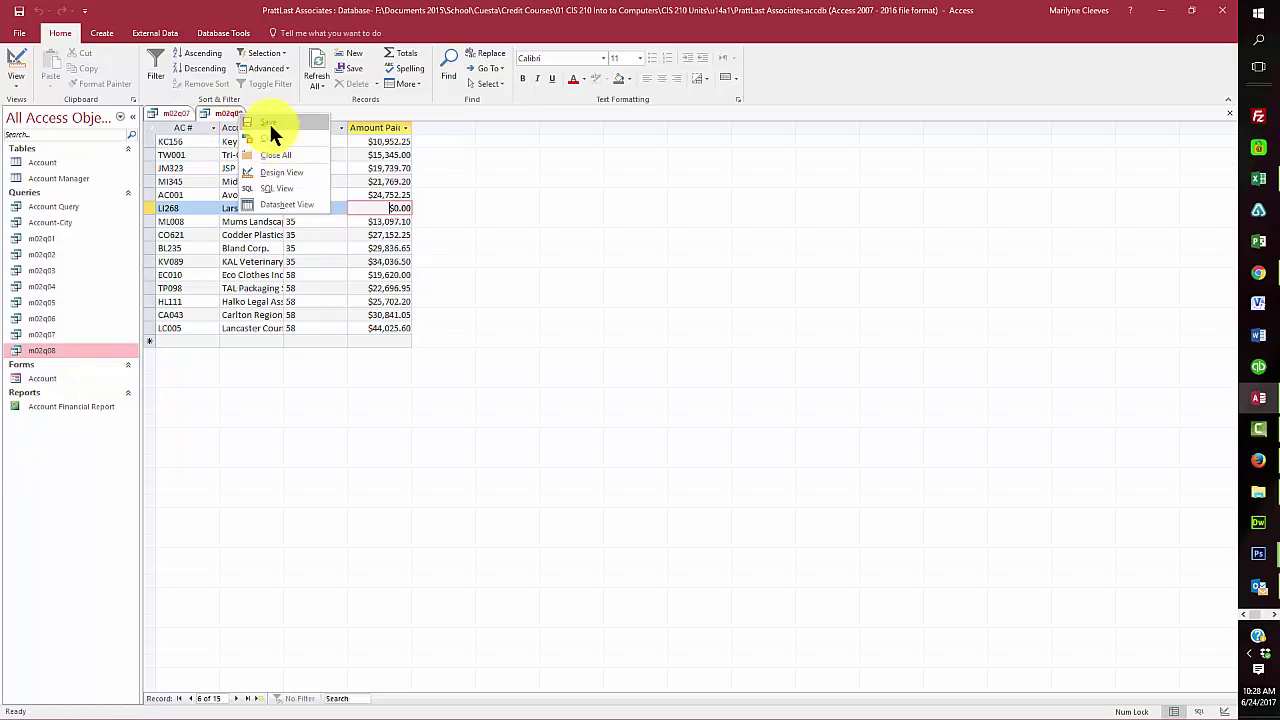
{"action": "left_click", "coordinate": [272, 137]}
{"action": "right_click", "coordinate": [180, 114]}
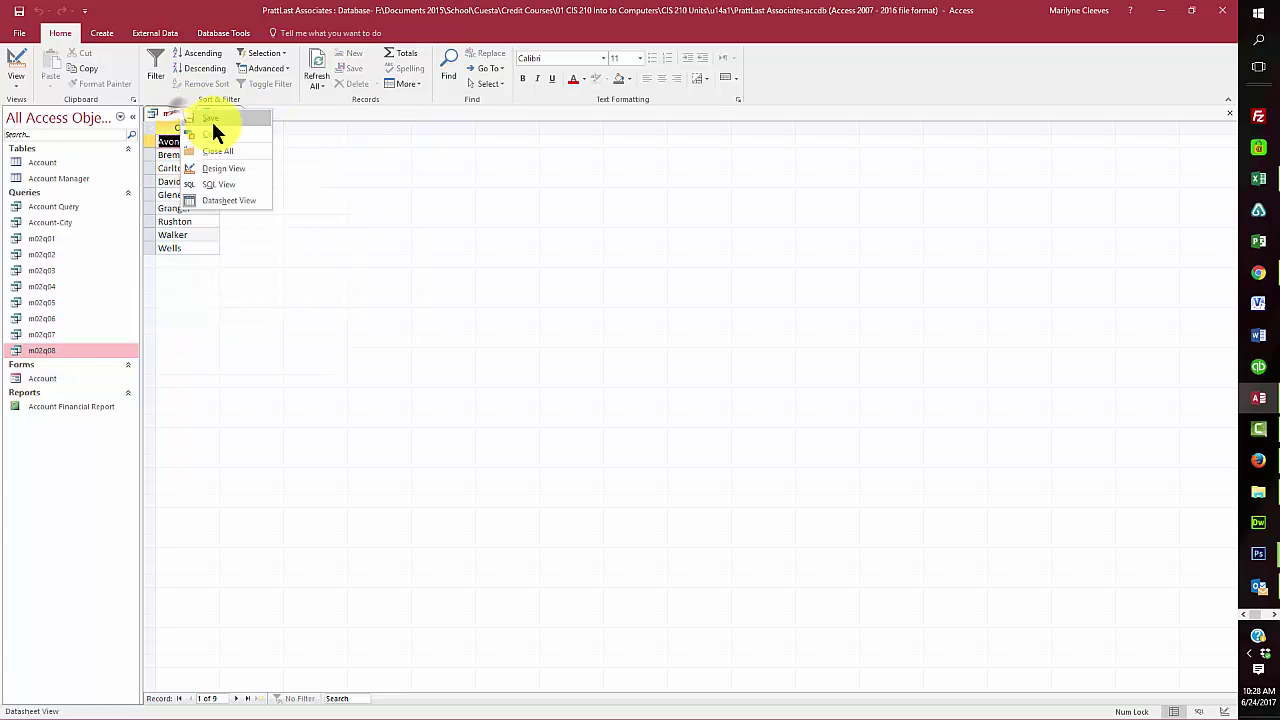
{"action": "left_click", "coordinate": [210, 130]}
{"action": "right_click", "coordinate": [241, 112]}
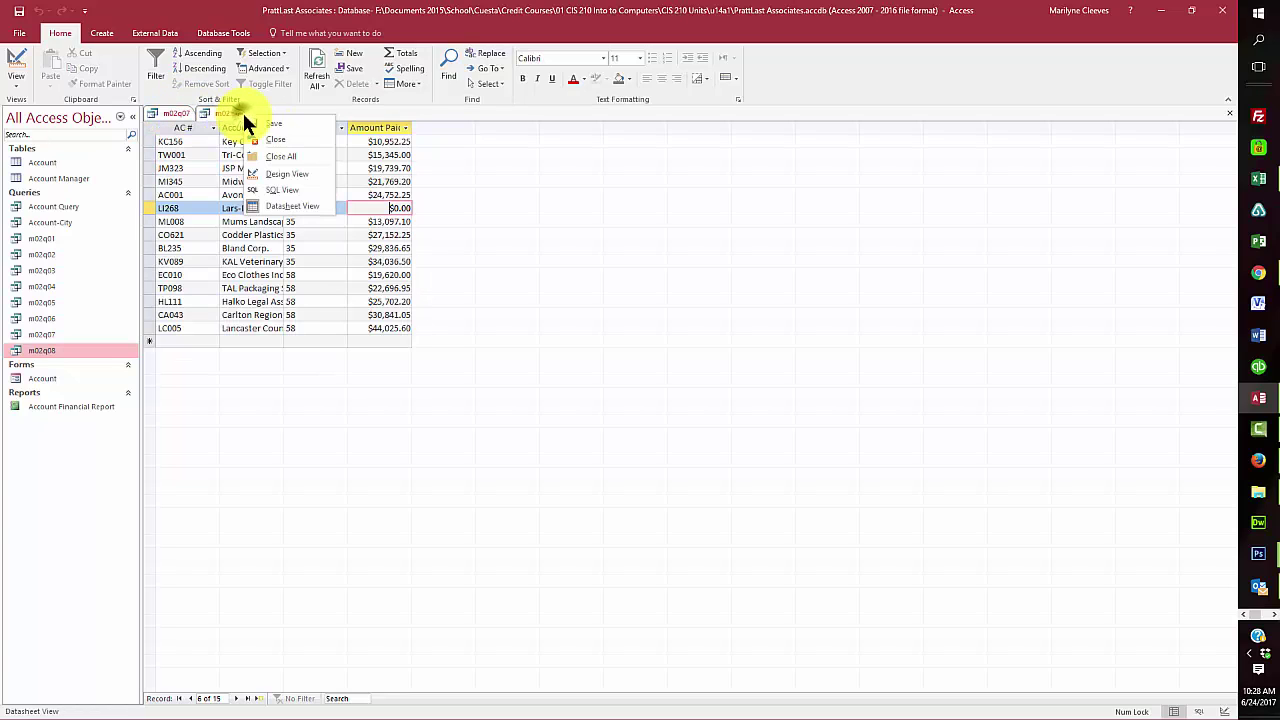
{"action": "left_click", "coordinate": [275, 158]}
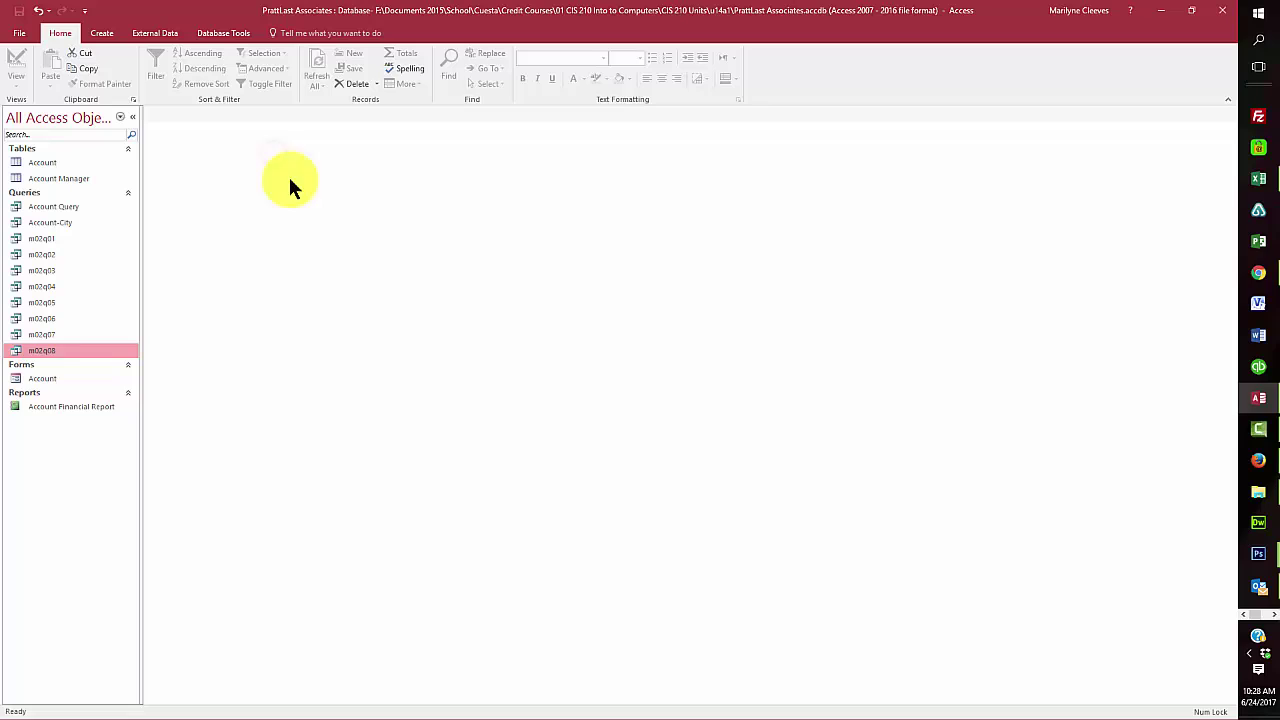
Step: Copy the query m02q08 and paste it as a new query named m02q09
{"action": "right_click", "coordinate": [54, 350]}
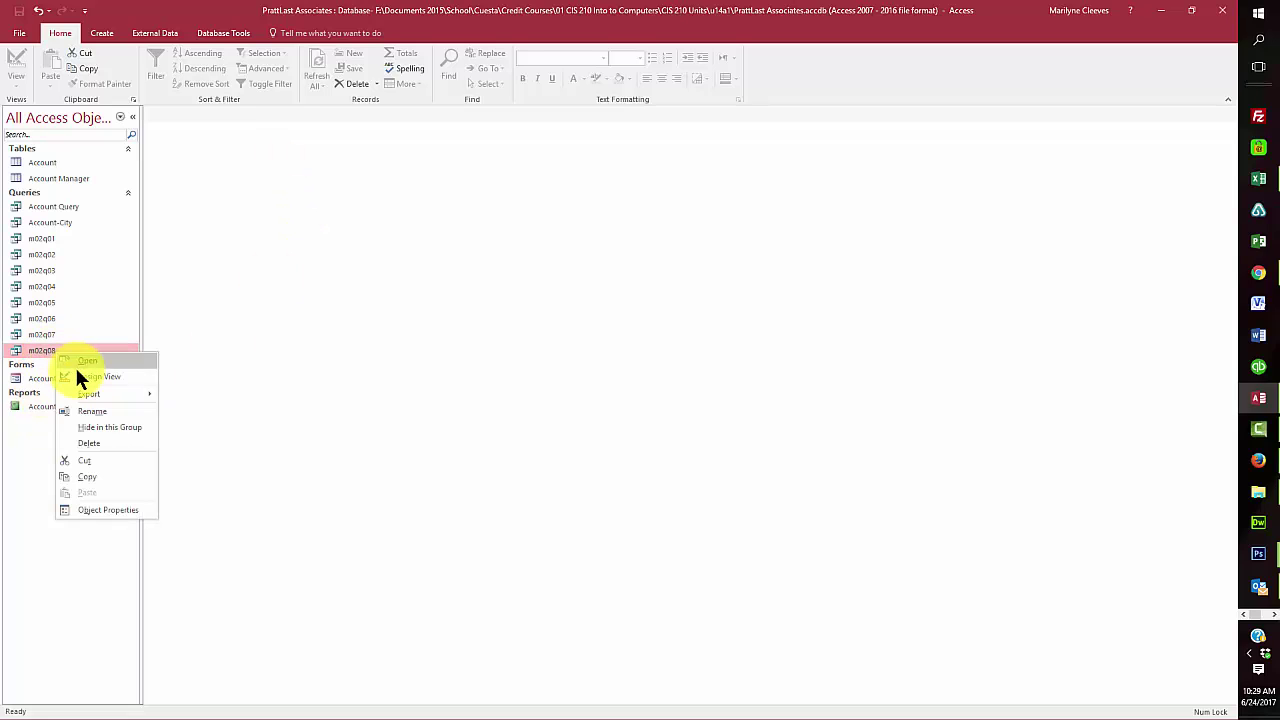
{"action": "left_click", "coordinate": [95, 479]}
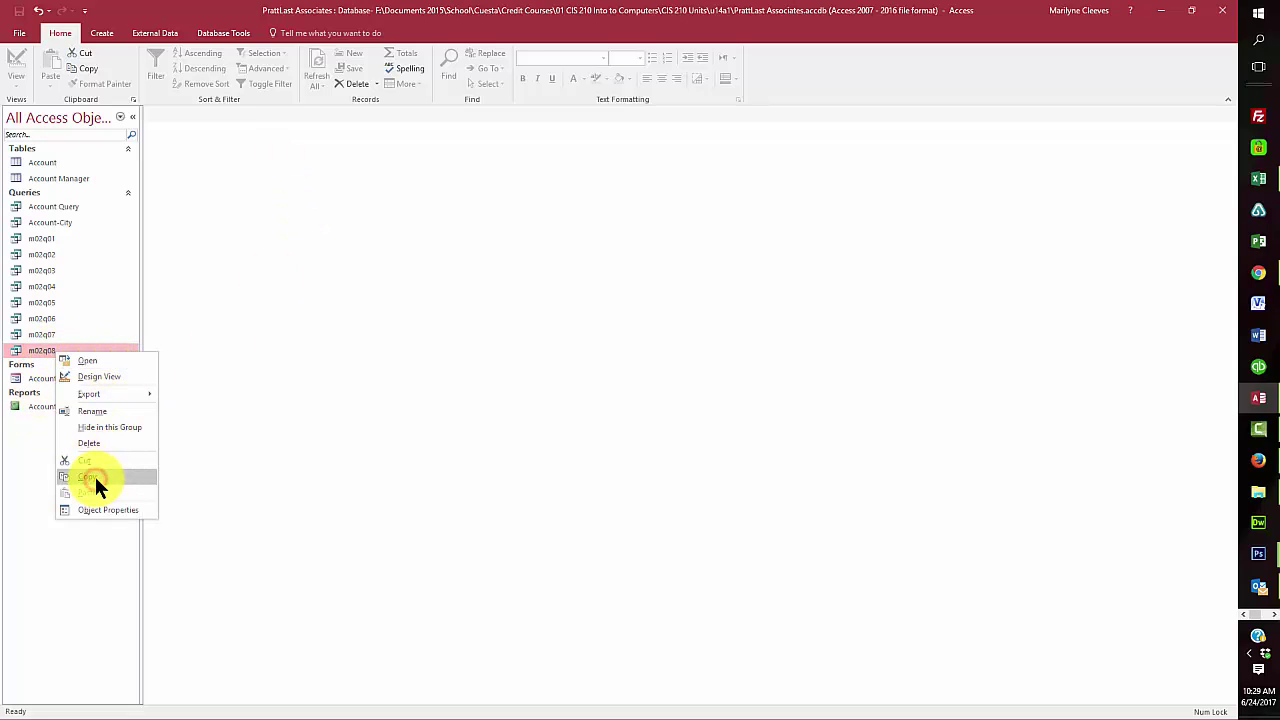
{"action": "right_click", "coordinate": [100, 352]}
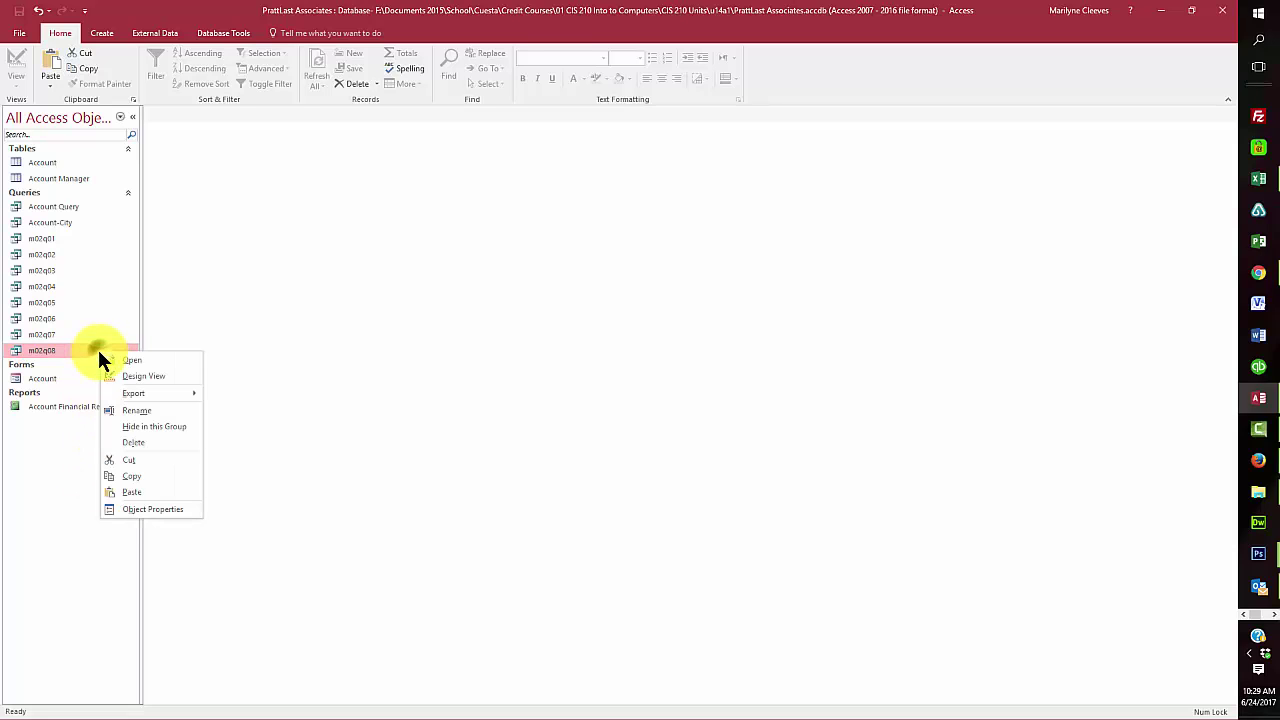
{"action": "left_click", "coordinate": [162, 492]}
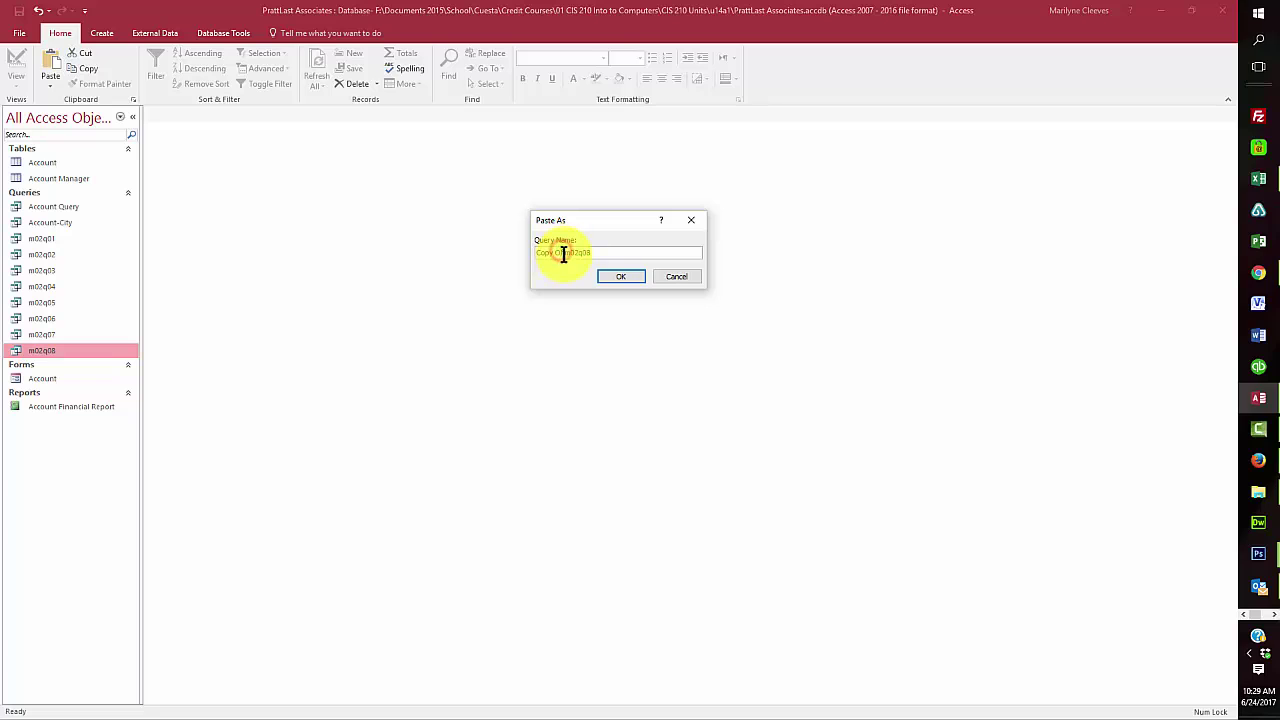
{"action": "left_click_drag", "start_coordinate": [566, 254], "coordinate": [501, 257]}
{"action": "key", "text": "Delete"}
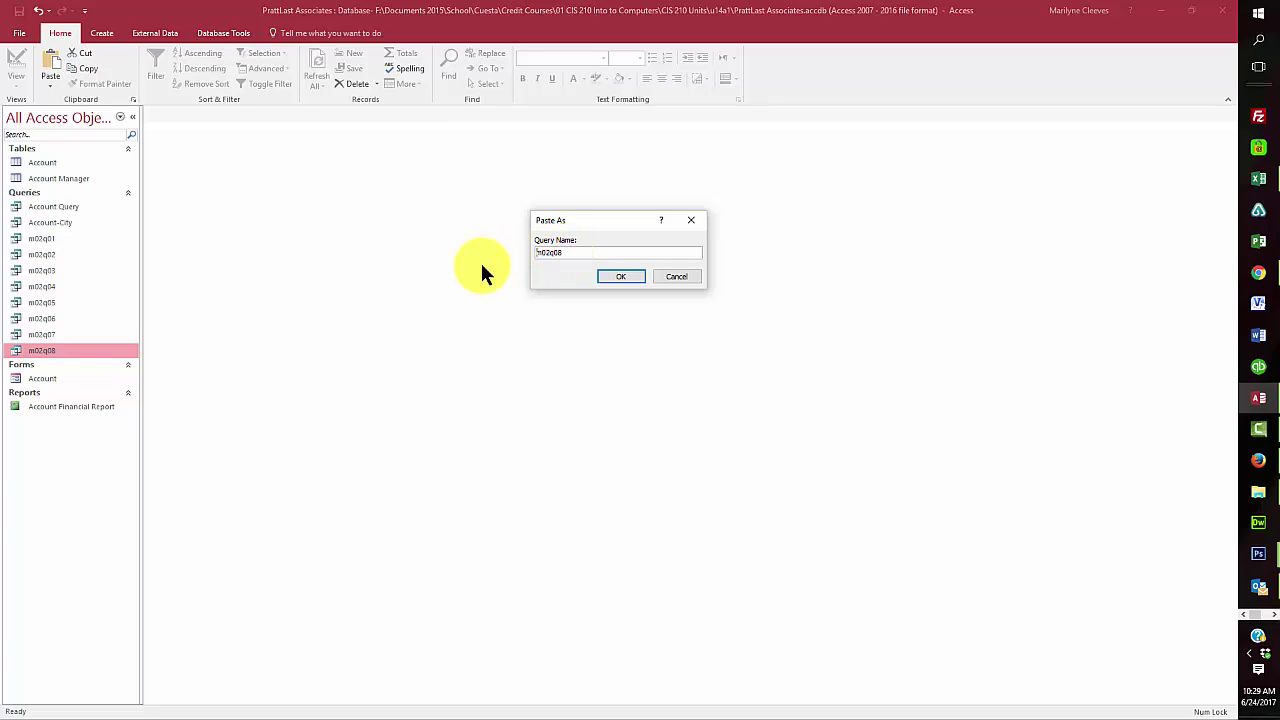
{"action": "left_click", "coordinate": [573, 251]}
{"action": "key", "text": "BackSpace"}
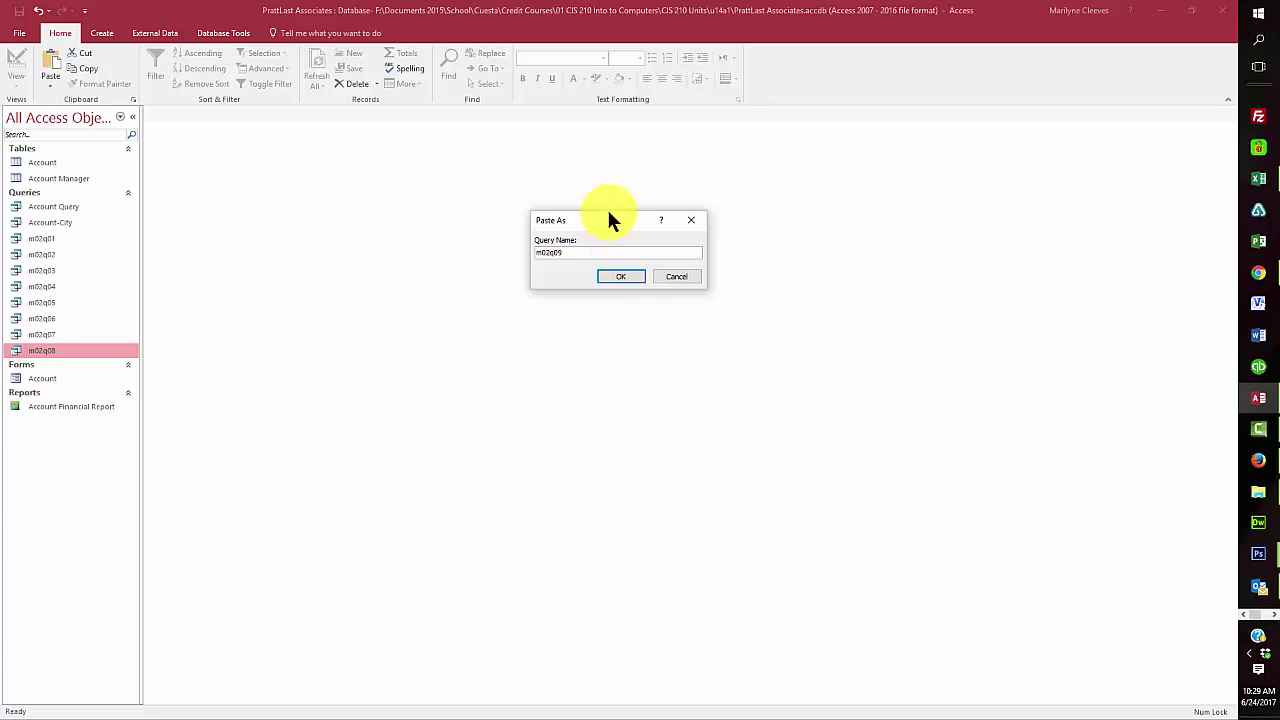
{"action": "left_click", "coordinate": [608, 277]}
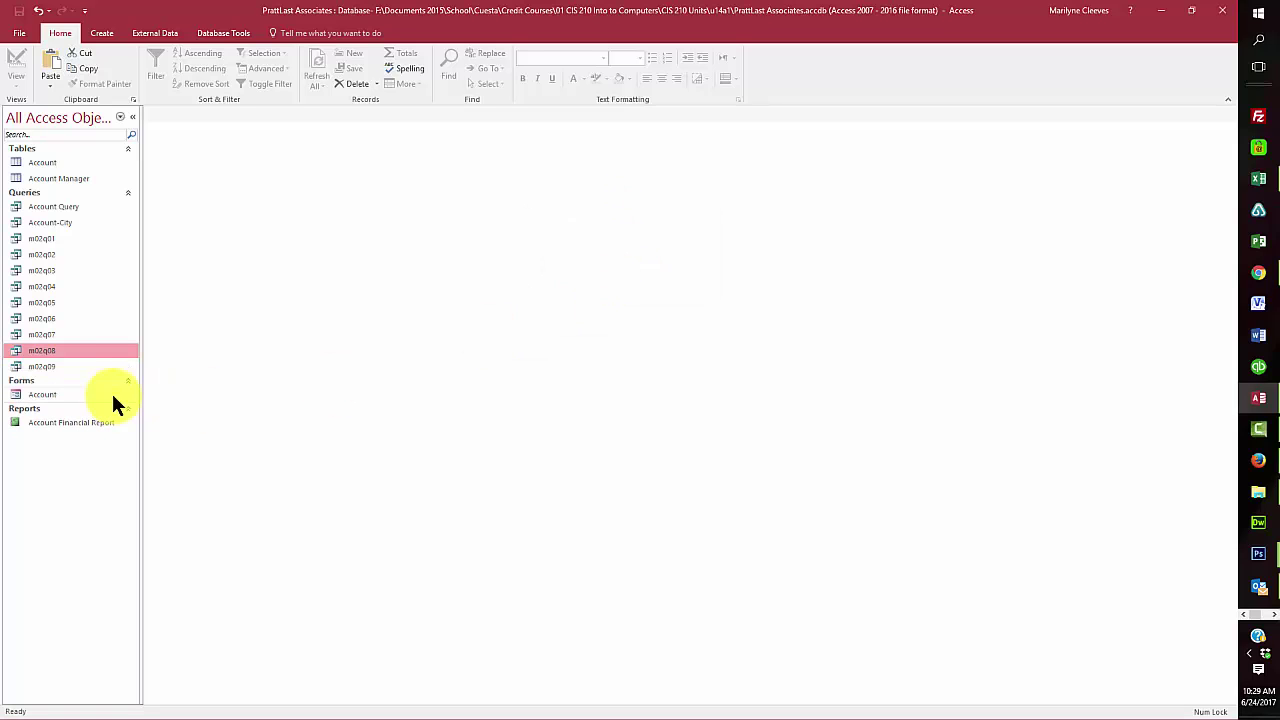
Step: Open the query m02q09 in Design View
{"action": "left_click", "coordinate": [34, 366]}
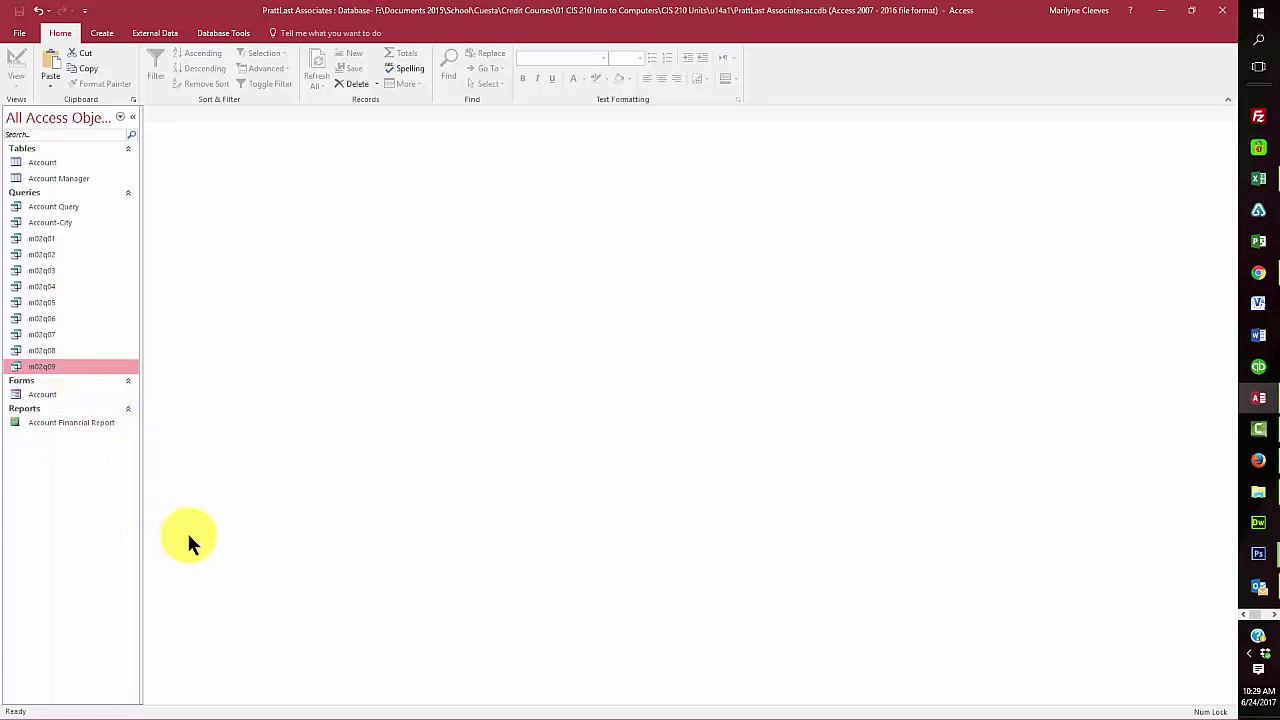
{"action": "right_click", "coordinate": [44, 368]}
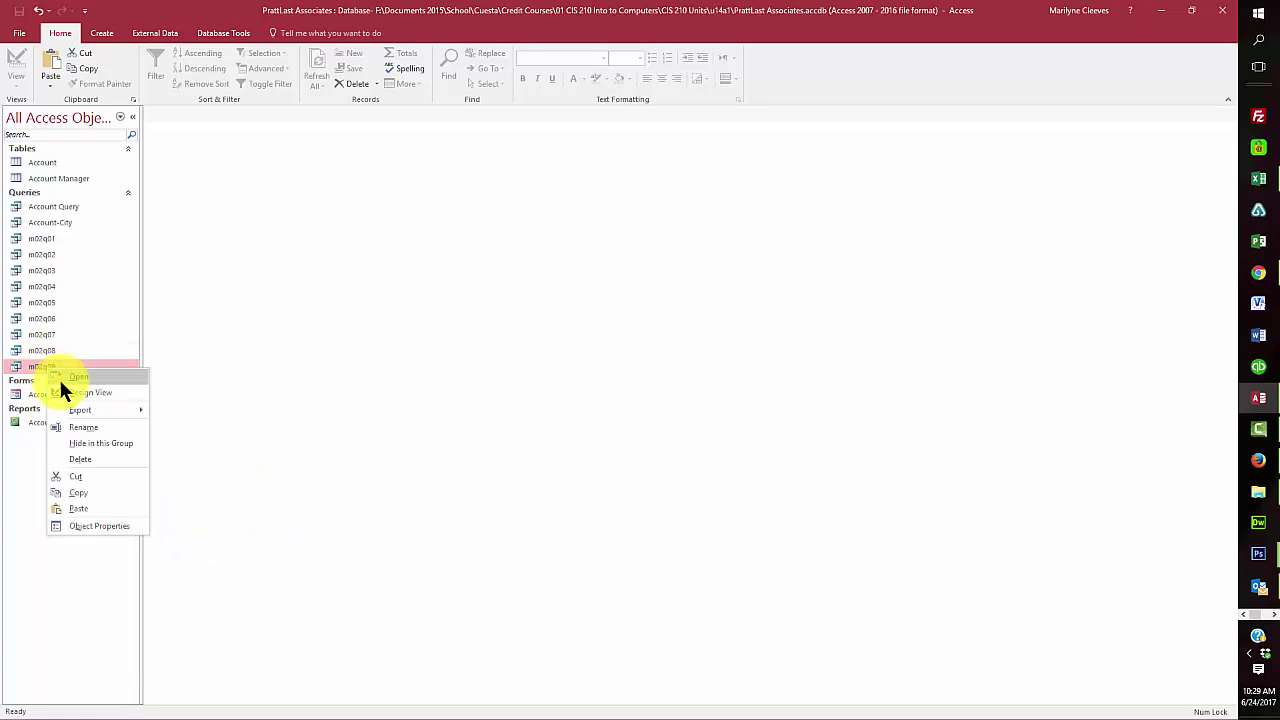
{"action": "left_click", "coordinate": [68, 394]}
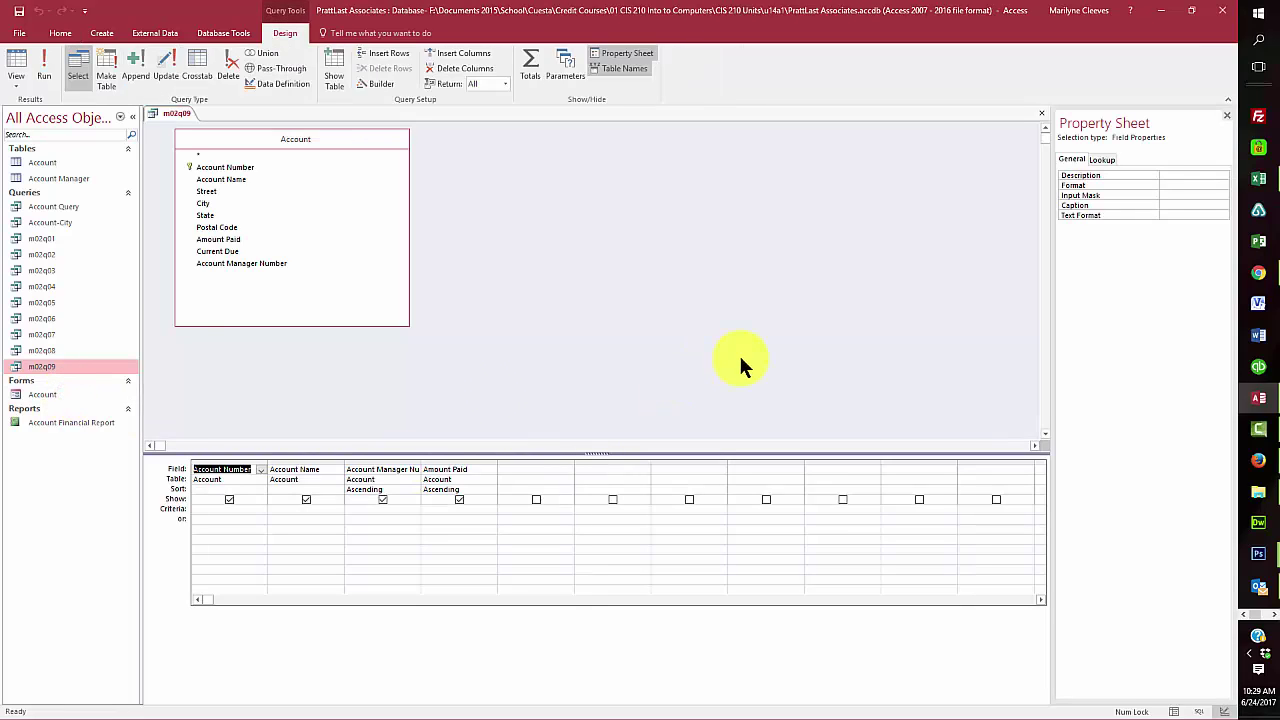
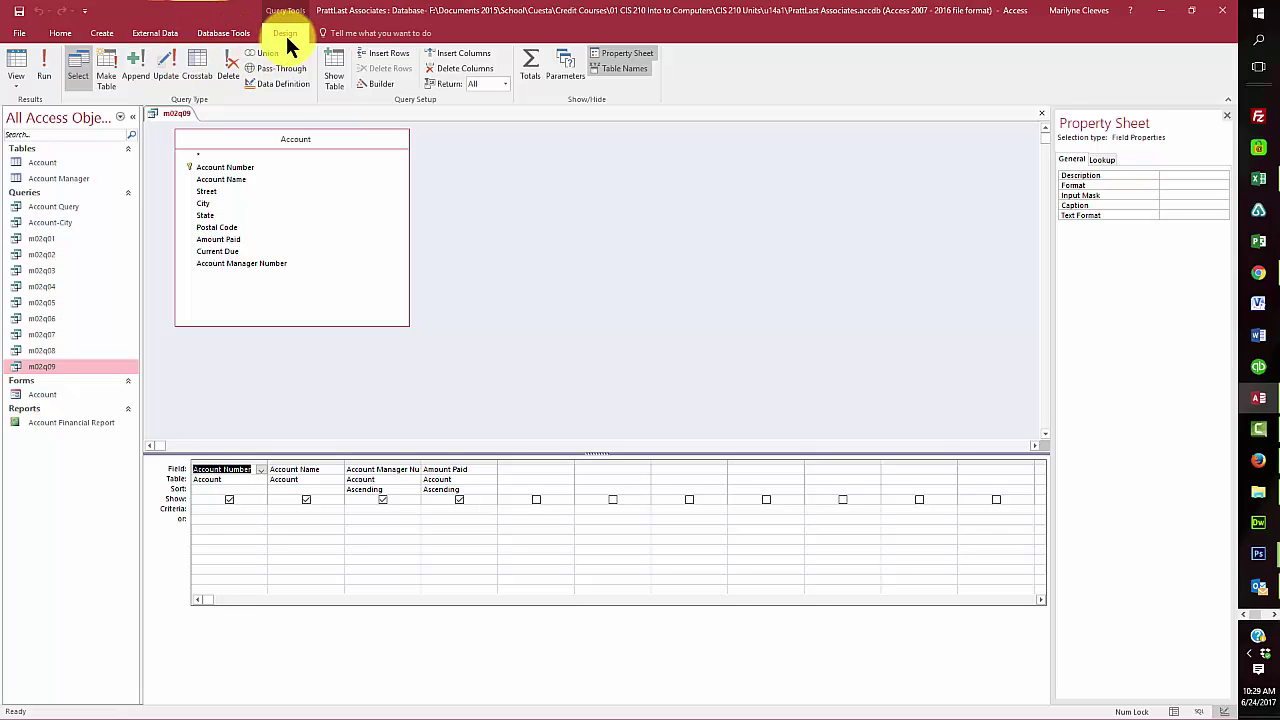
Step: Run m02q09 with all records returned to view its results, and go back to Design View
{"action": "left_click", "coordinate": [505, 84]}
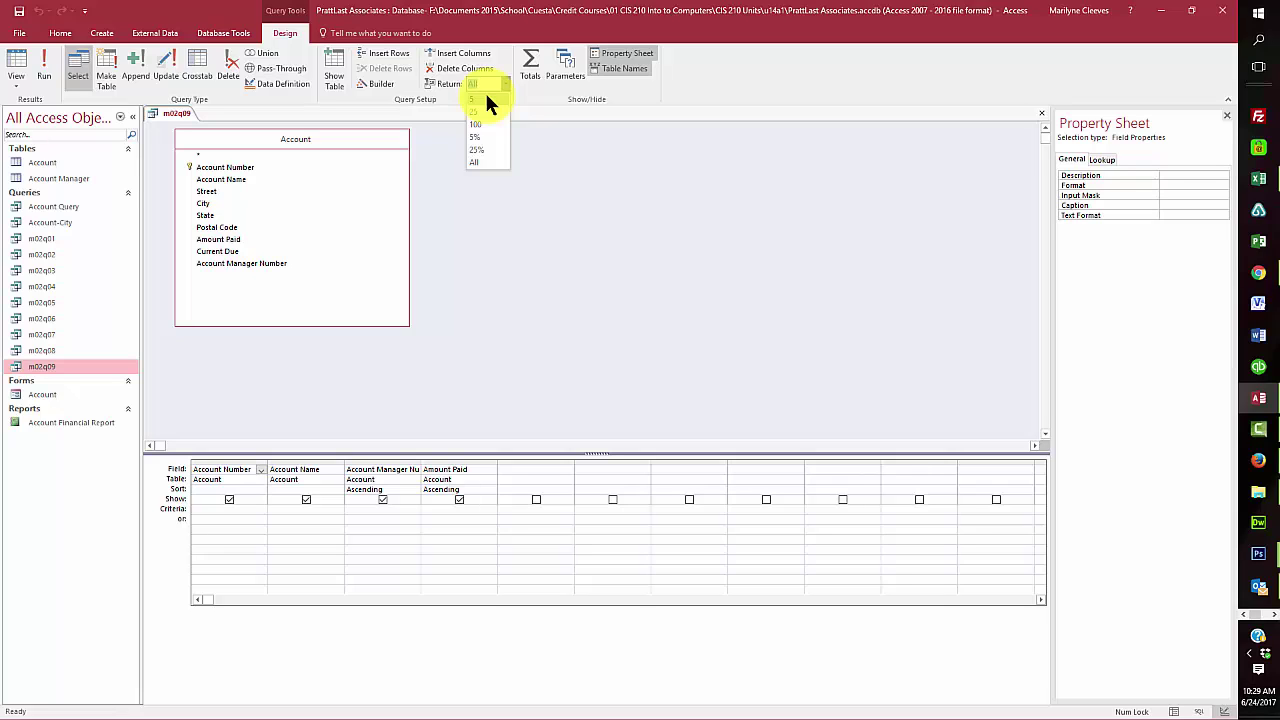
{"action": "left_click", "coordinate": [553, 270]}
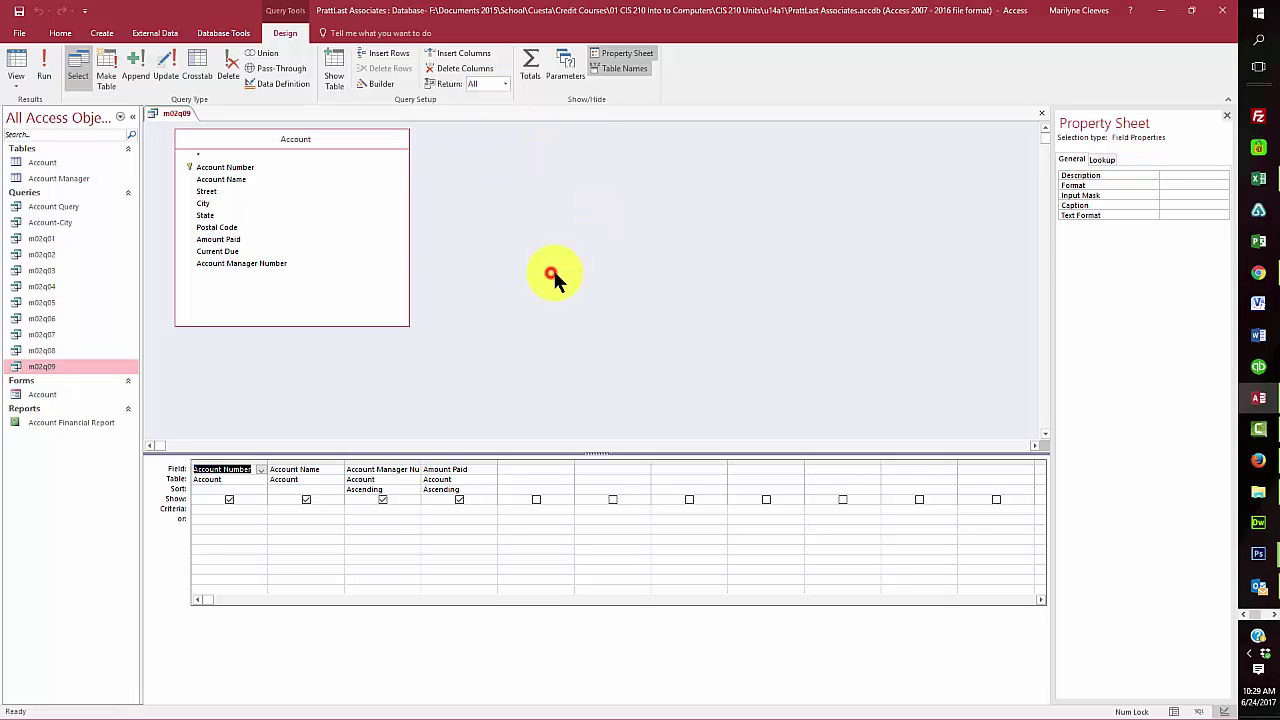
{"action": "left_click", "coordinate": [44, 72]}
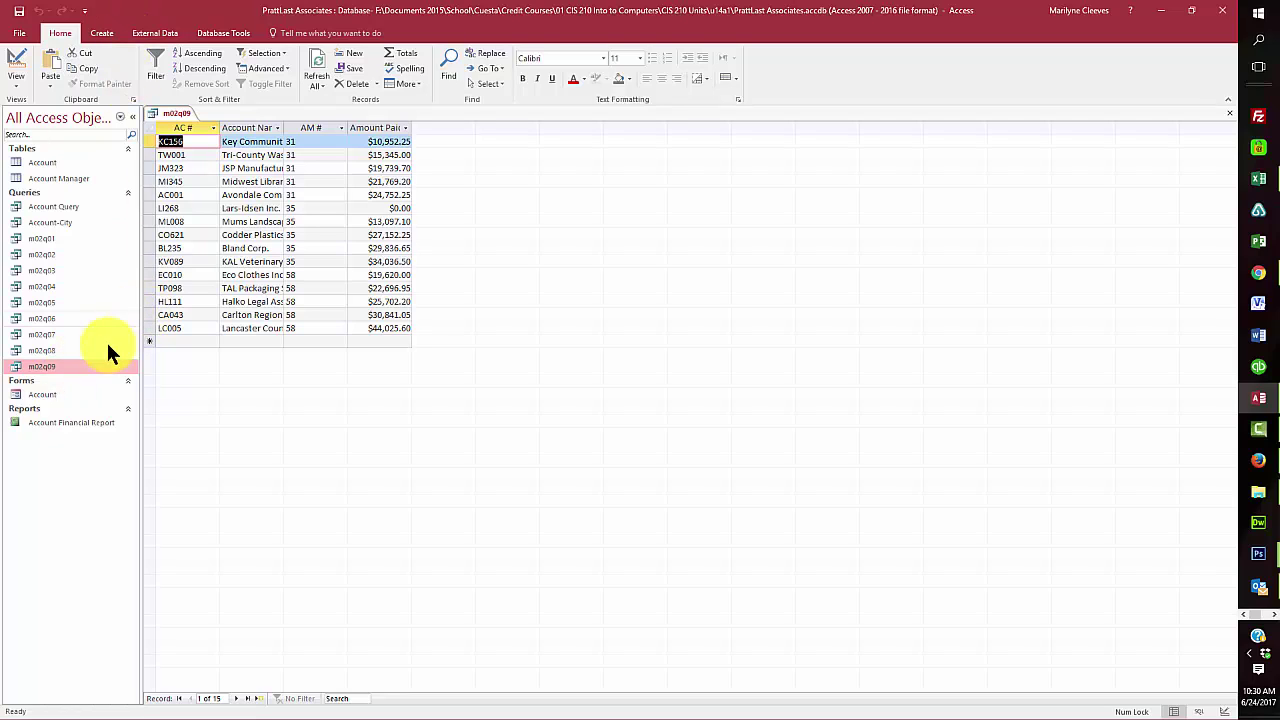
{"action": "right_click", "coordinate": [90, 372]}
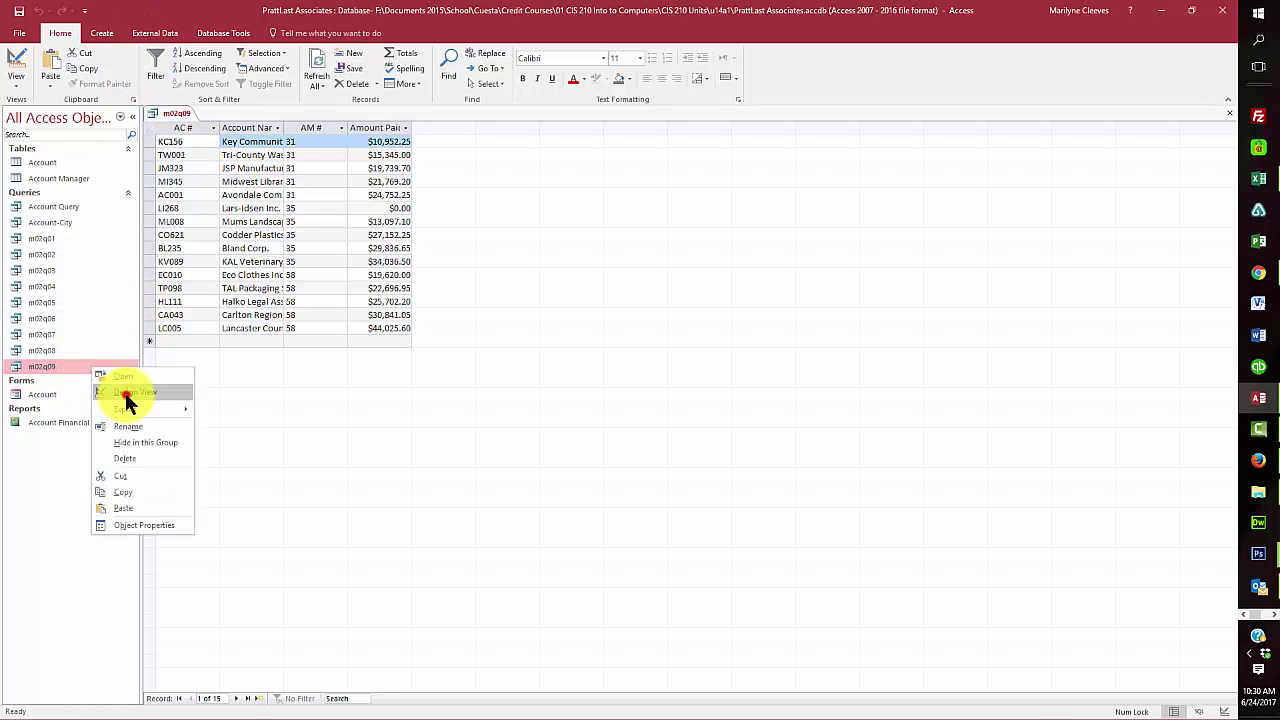
{"action": "left_click", "coordinate": [126, 398]}
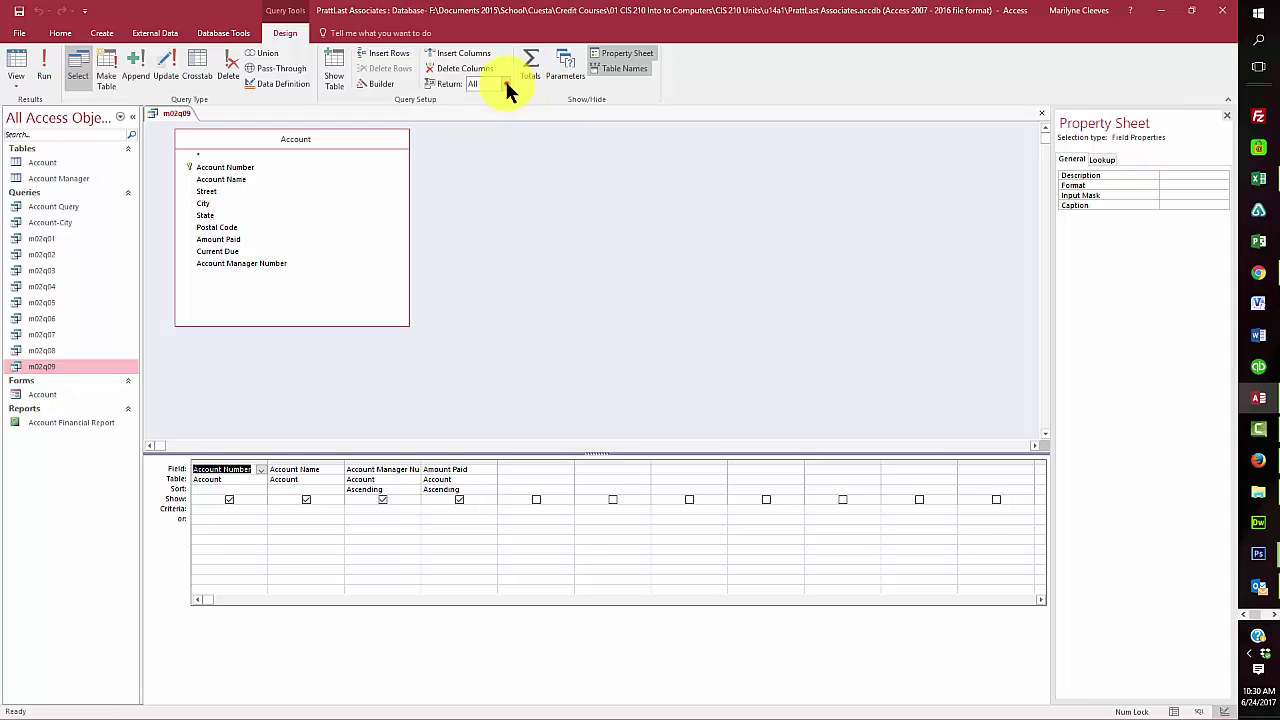
Step: Limit m02q09 to return only the top 5 records and run the query
{"action": "left_click", "coordinate": [505, 84]}
{"action": "left_click", "coordinate": [486, 99]}
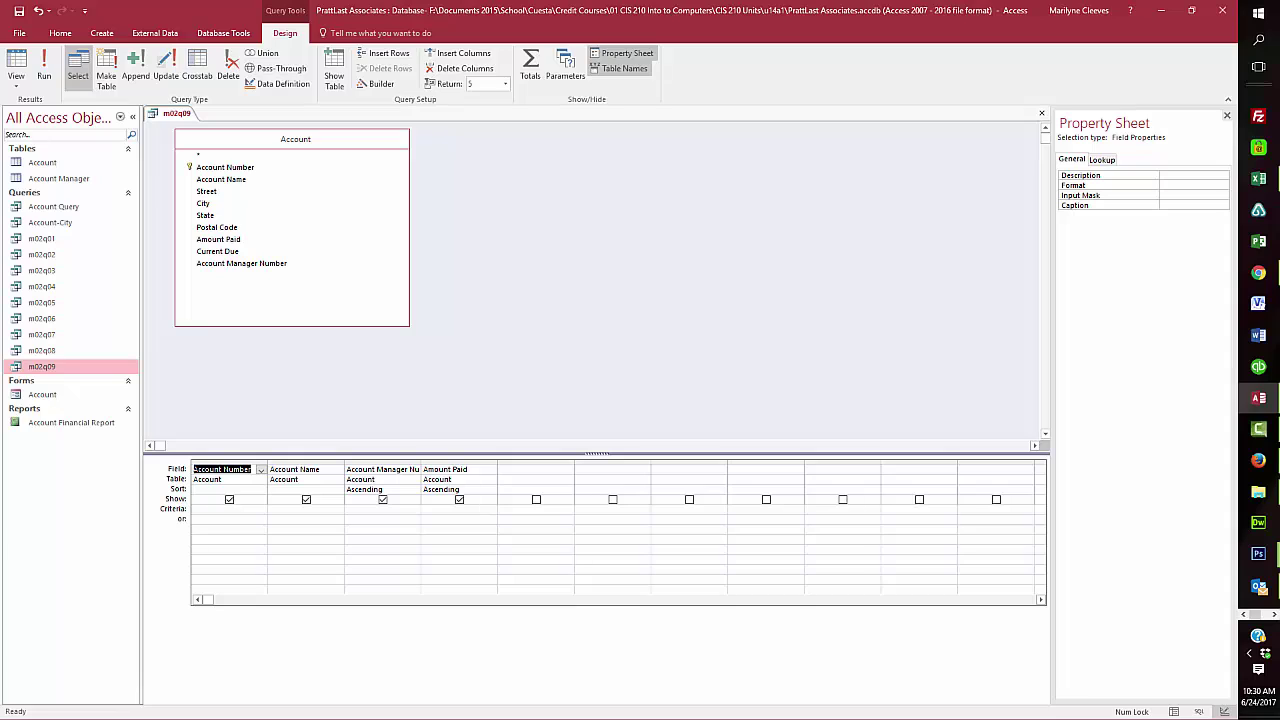
{"action": "key", "text": "alt+Tab"}
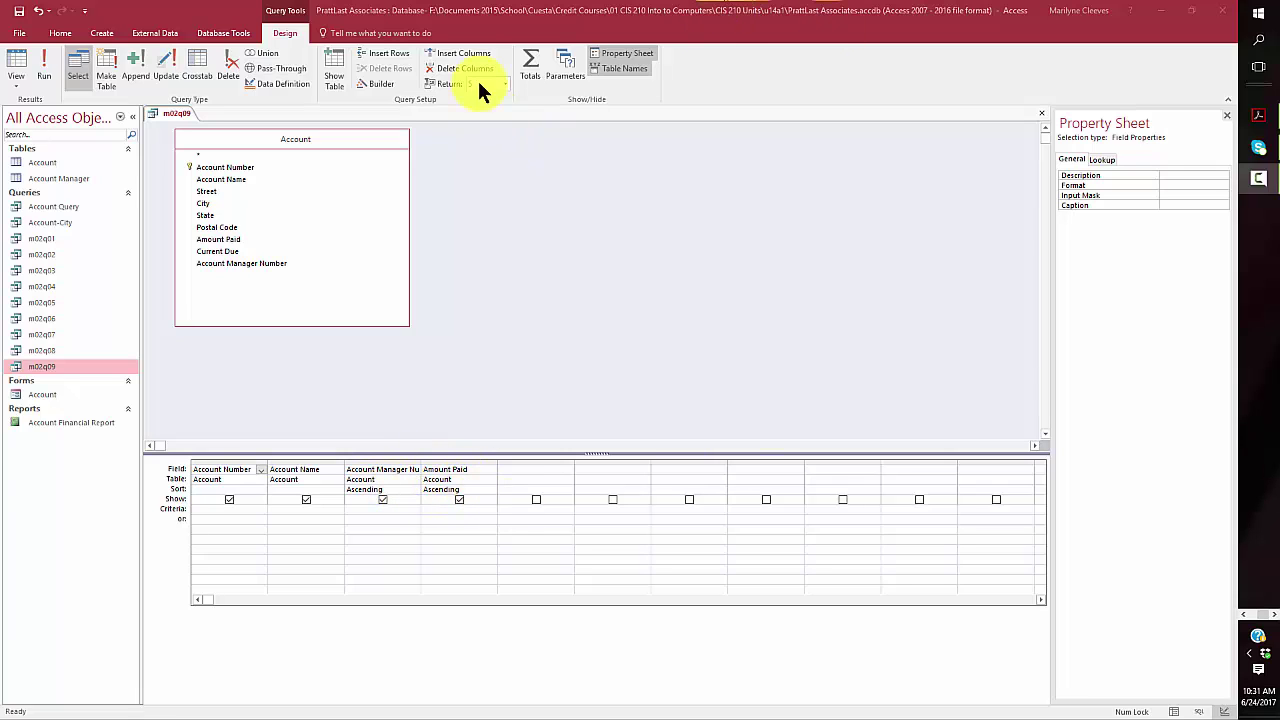
{"action": "left_click", "coordinate": [44, 70]}
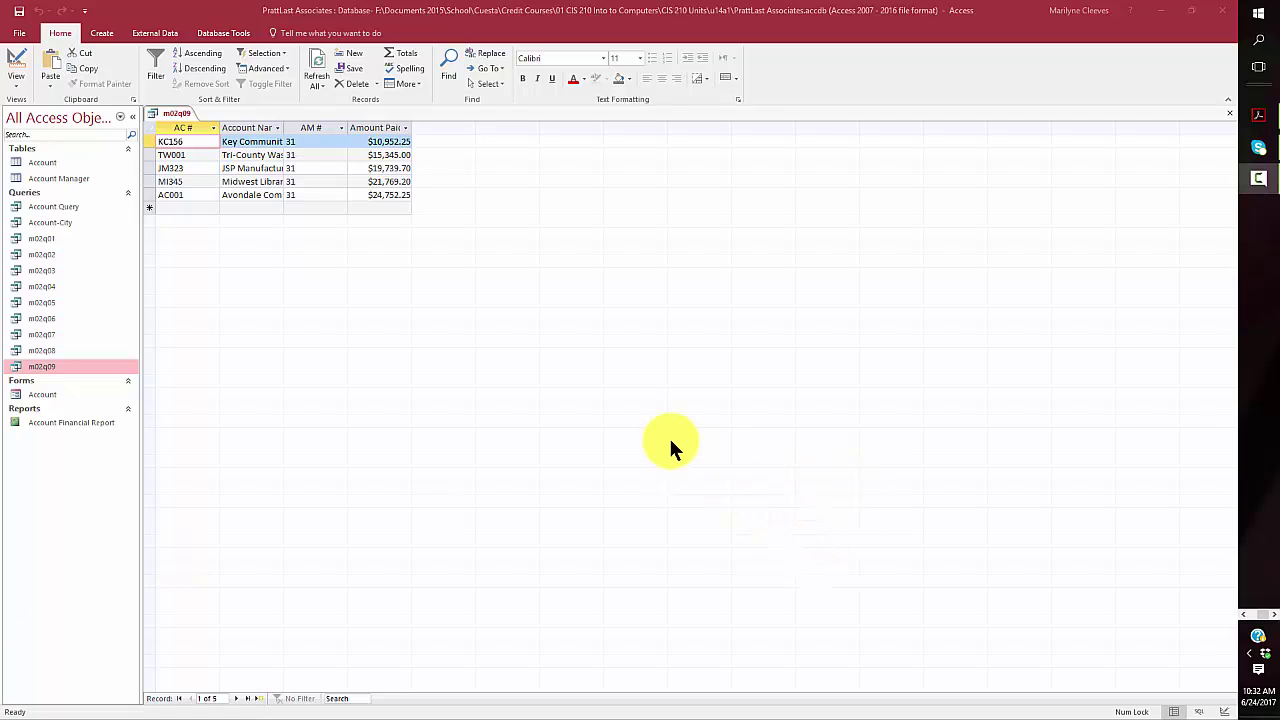
Step: Save the m02q09 query and close it
{"action": "right_click", "coordinate": [170, 115]}
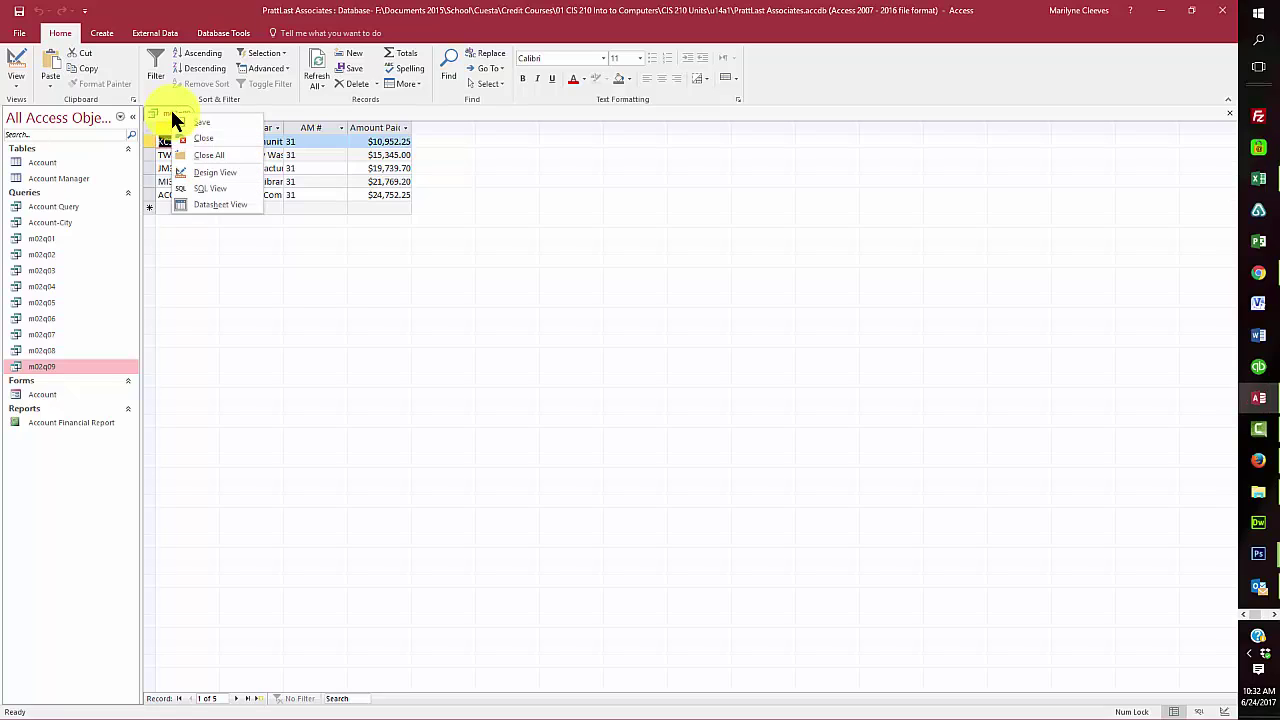
{"action": "left_click", "coordinate": [202, 122]}
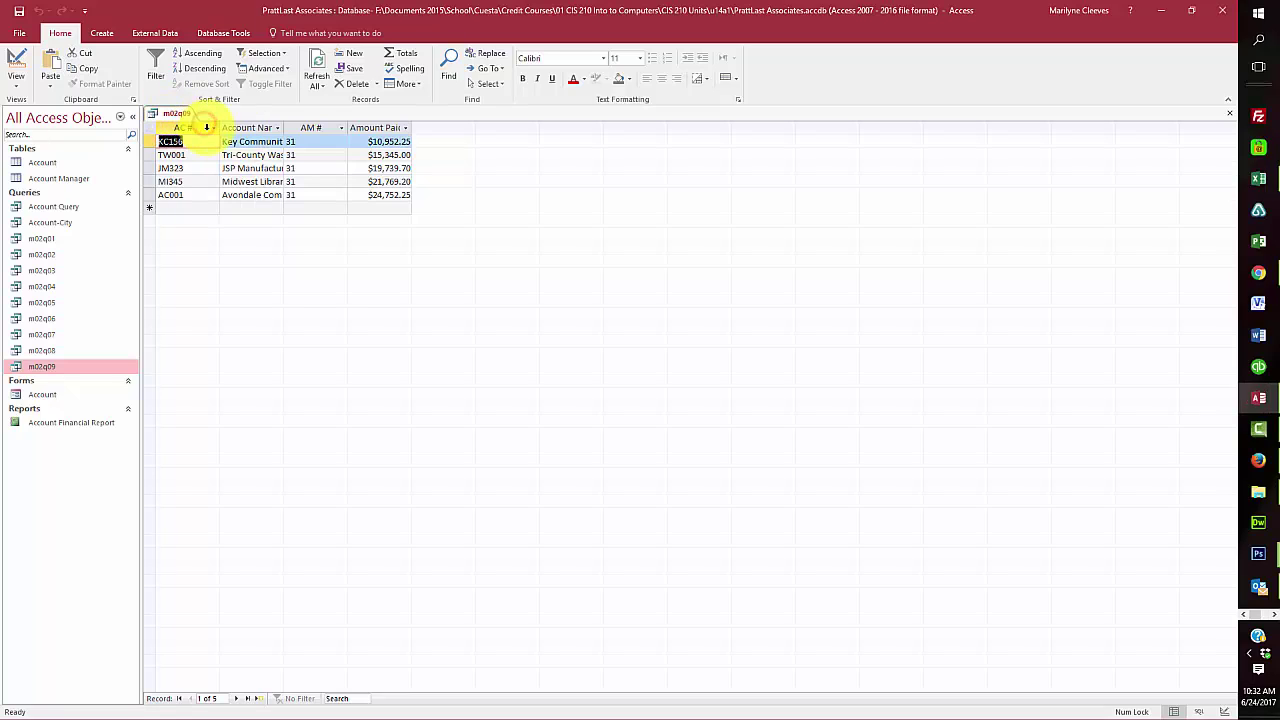
{"action": "right_click", "coordinate": [184, 110]}
{"action": "left_click", "coordinate": [213, 133]}
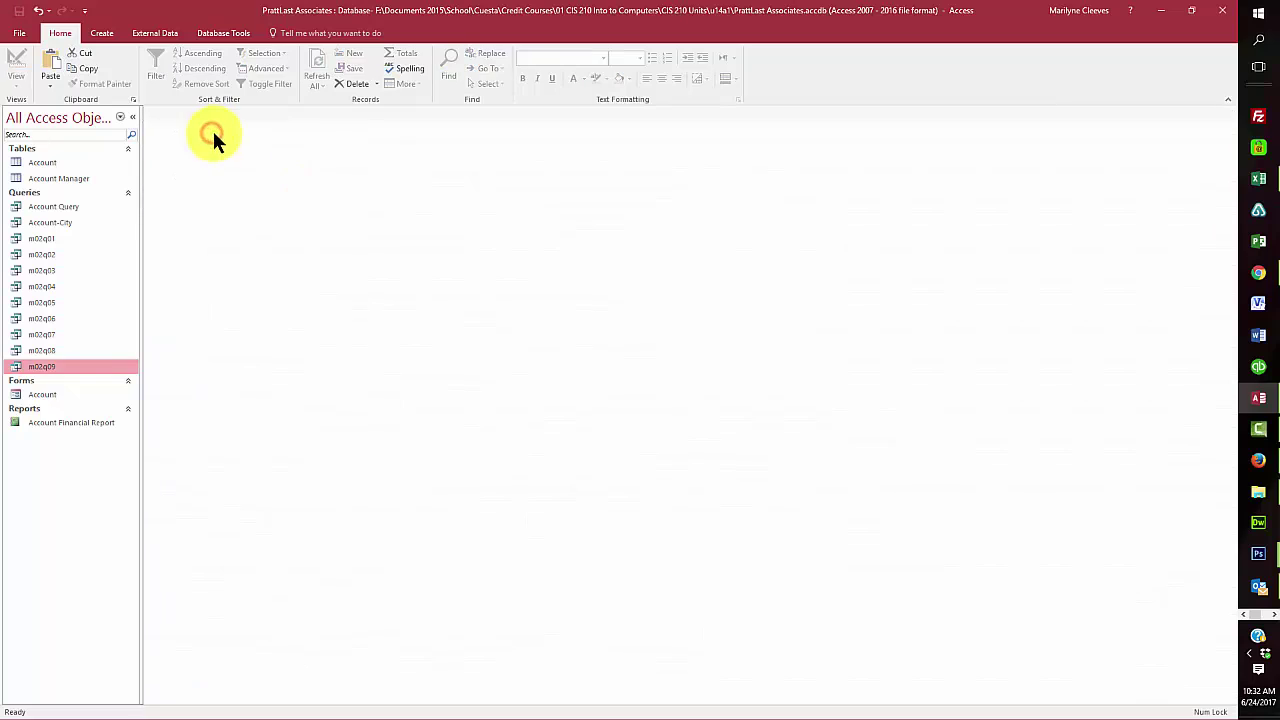
Step: Start a new blank query in Design View
{"action": "left_click", "coordinate": [104, 33]}
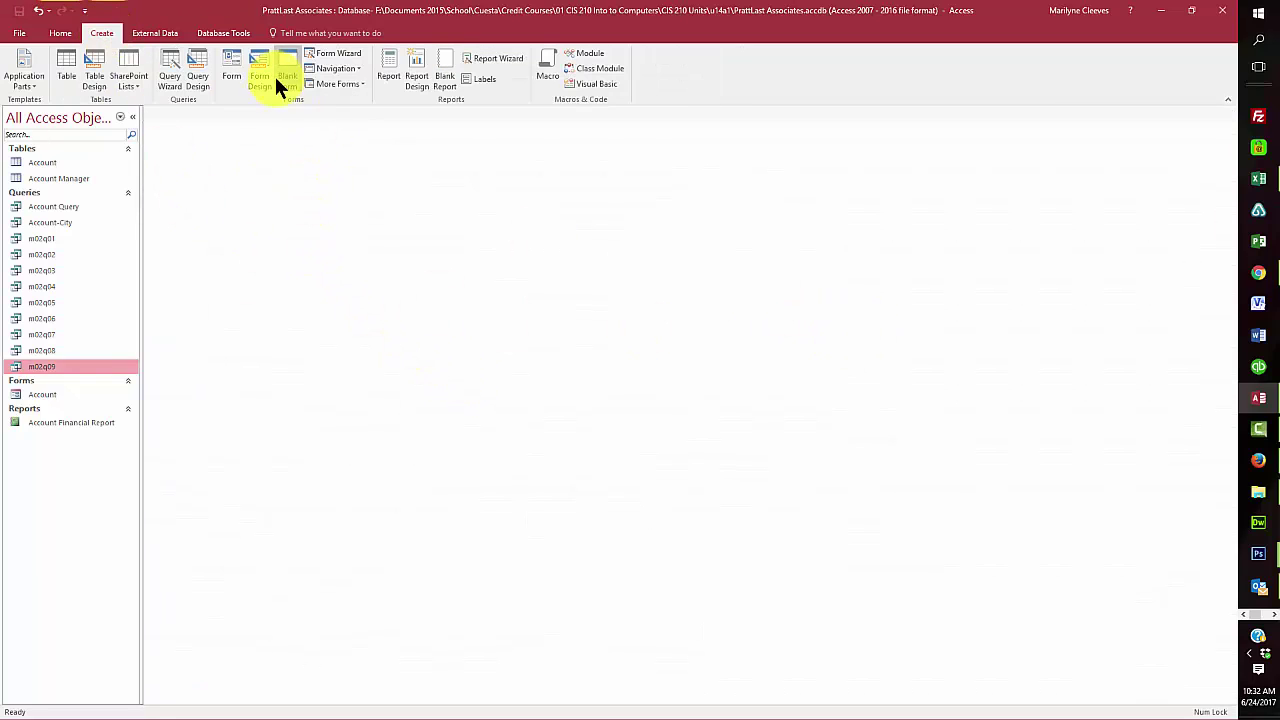
{"action": "left_click", "coordinate": [198, 80]}
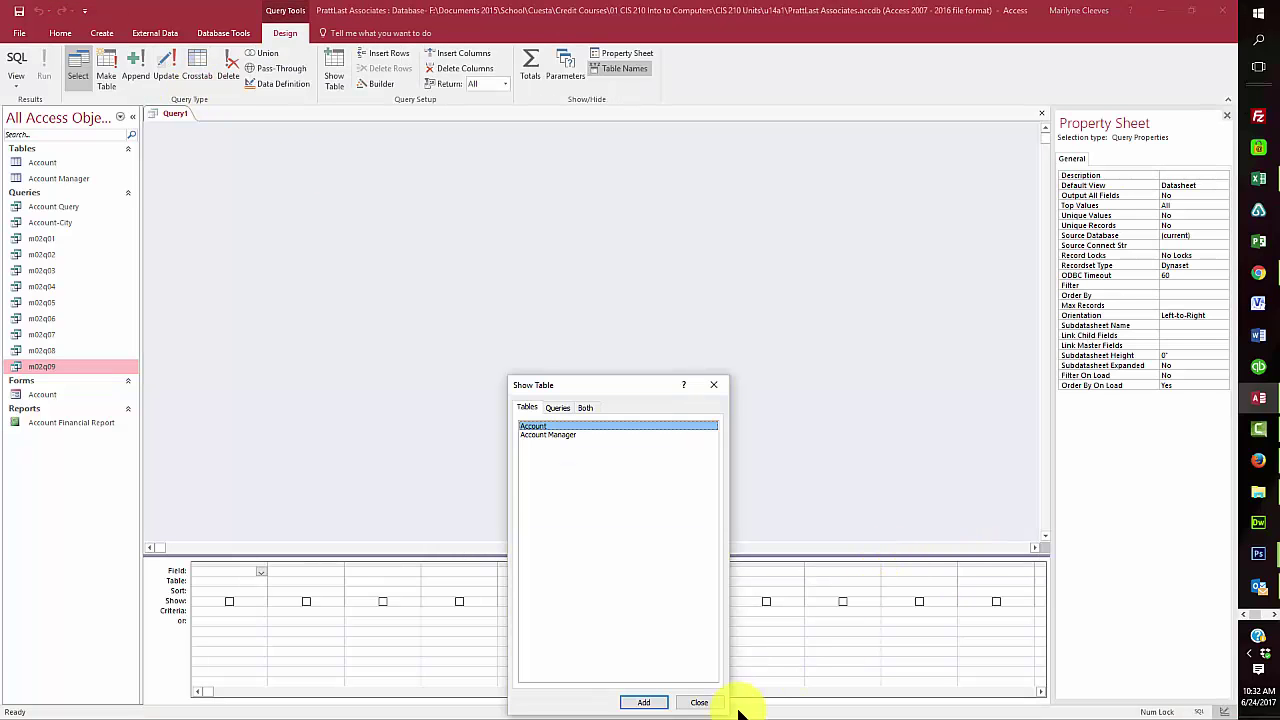
Step: Add the Account and Account Manager tables to the new query and close the table selection
{"action": "left_click", "coordinate": [648, 701]}
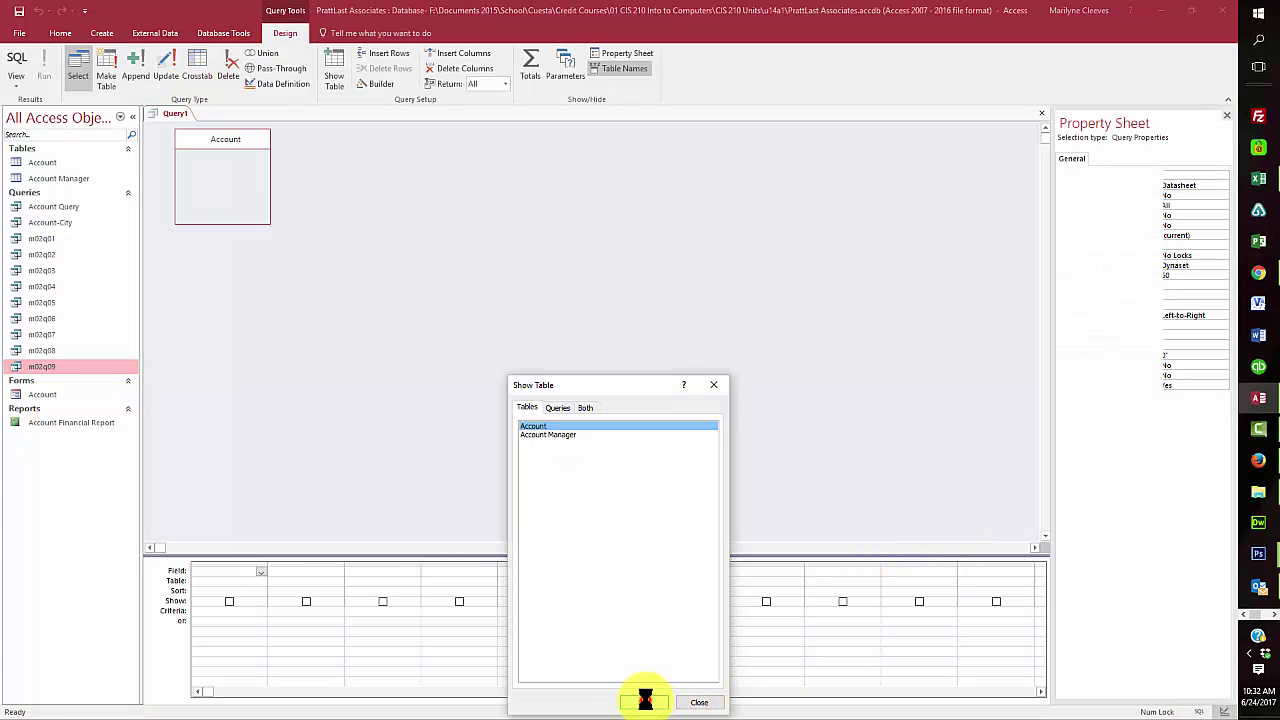
{"action": "left_click", "coordinate": [552, 434]}
{"action": "left_click", "coordinate": [645, 702]}
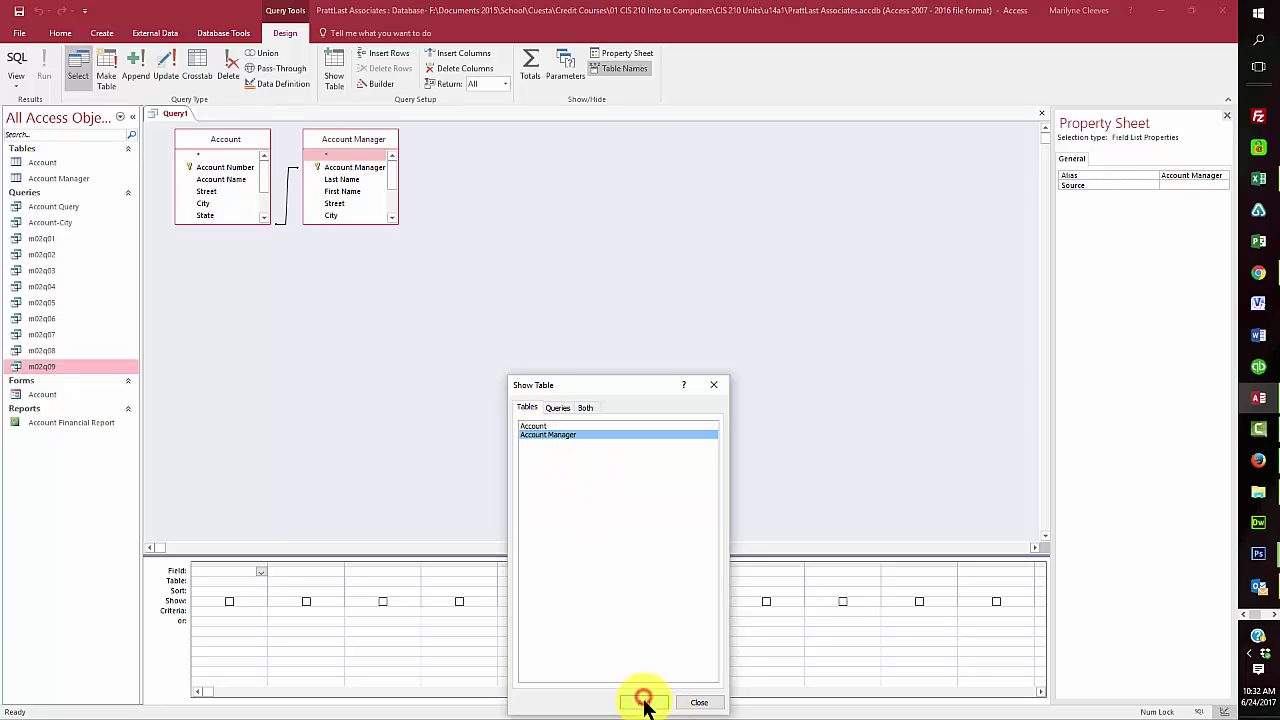
{"action": "left_click", "coordinate": [699, 702]}
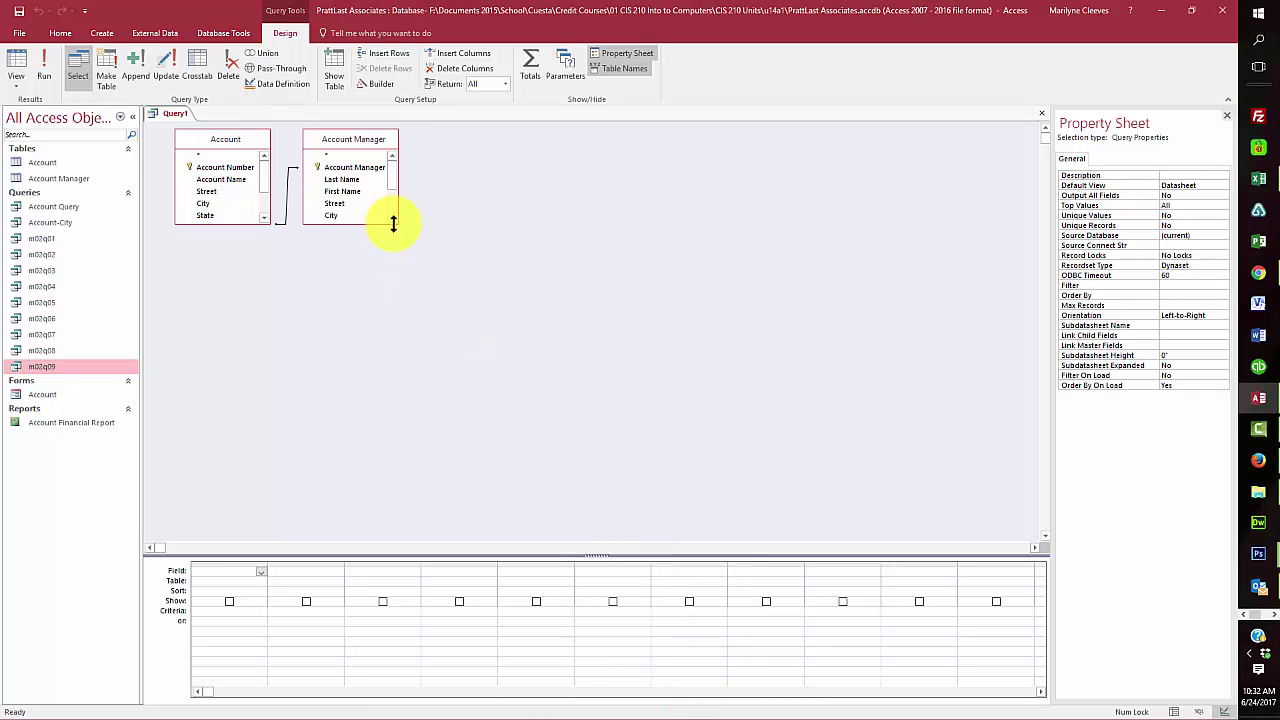
Step: Enlarge the Account and Account Manager field lists to show all full field names, and space the two tables apart
{"action": "left_click_drag", "start_coordinate": [395, 223], "coordinate": [528, 356]}
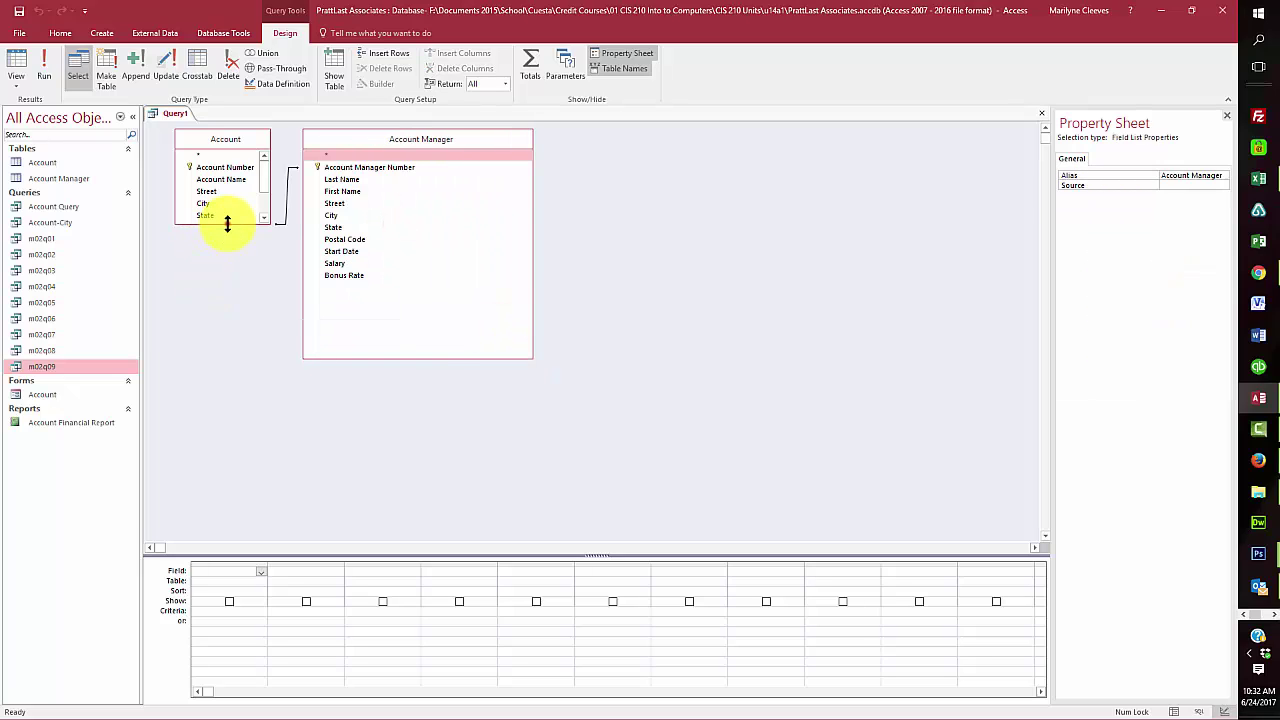
{"action": "left_click_drag", "start_coordinate": [227, 224], "coordinate": [237, 352]}
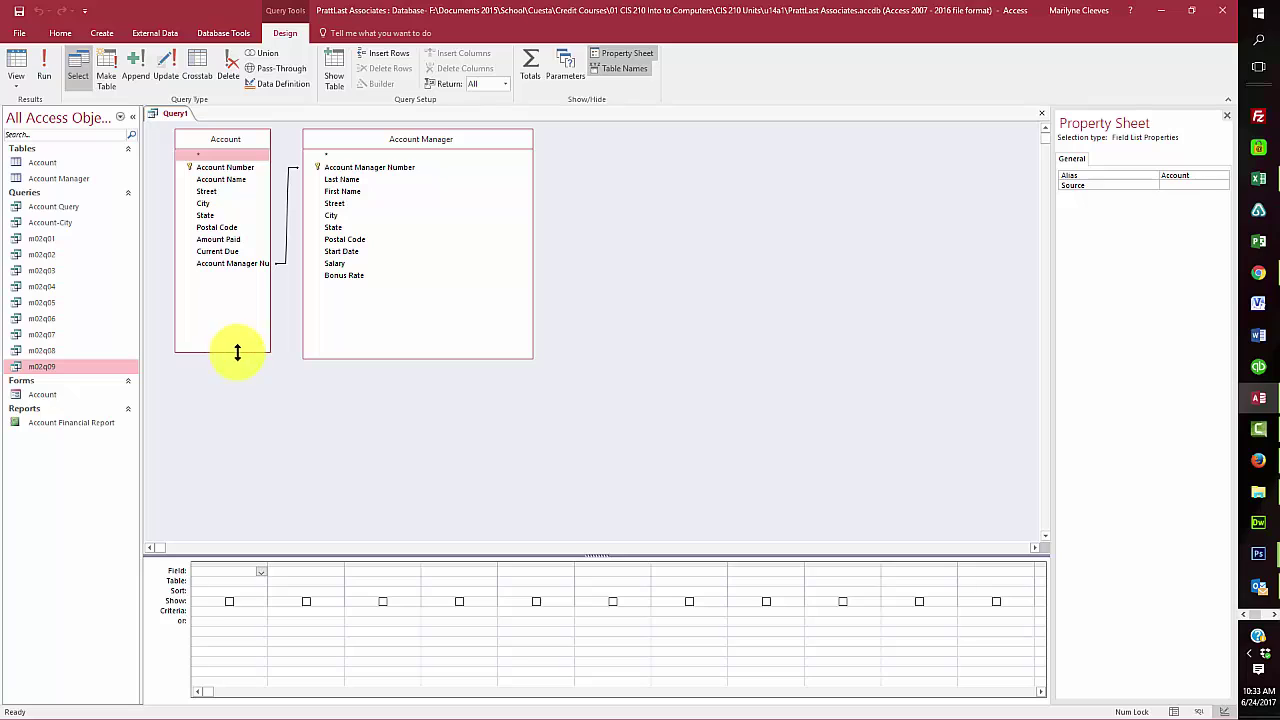
{"action": "left_click_drag", "start_coordinate": [491, 140], "coordinate": [700, 134]}
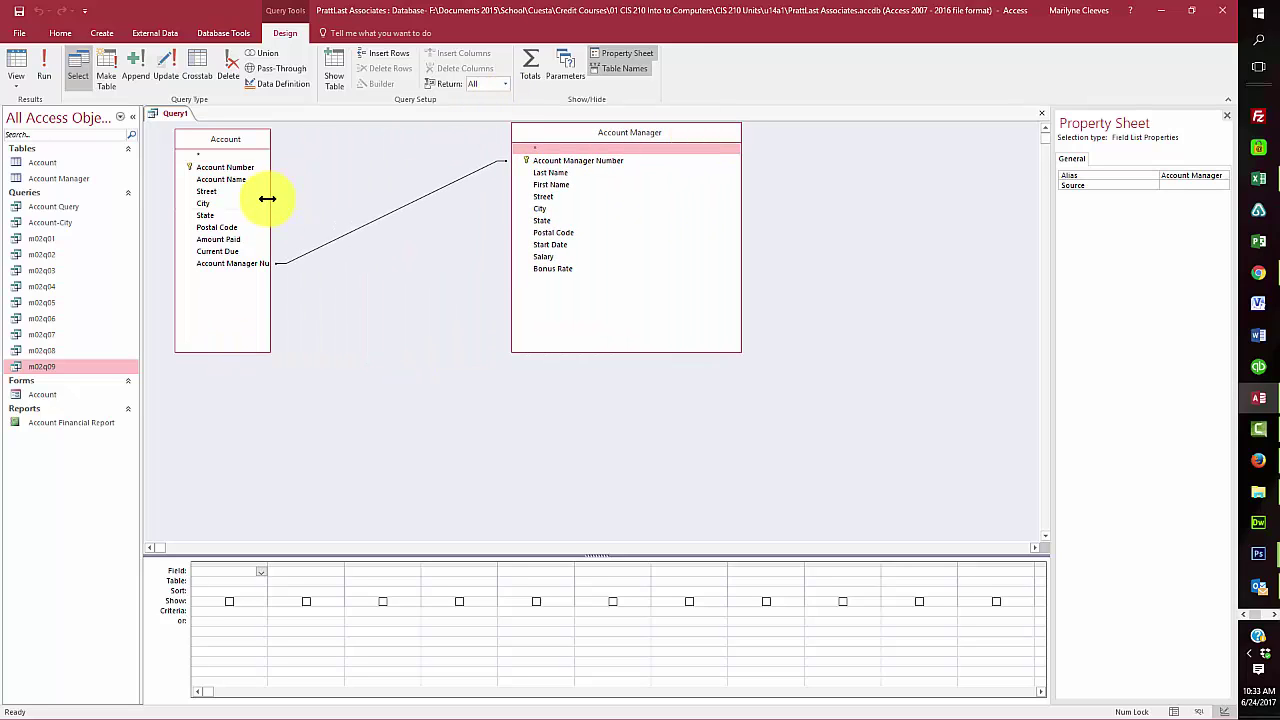
{"action": "left_click_drag", "start_coordinate": [269, 200], "coordinate": [334, 206]}
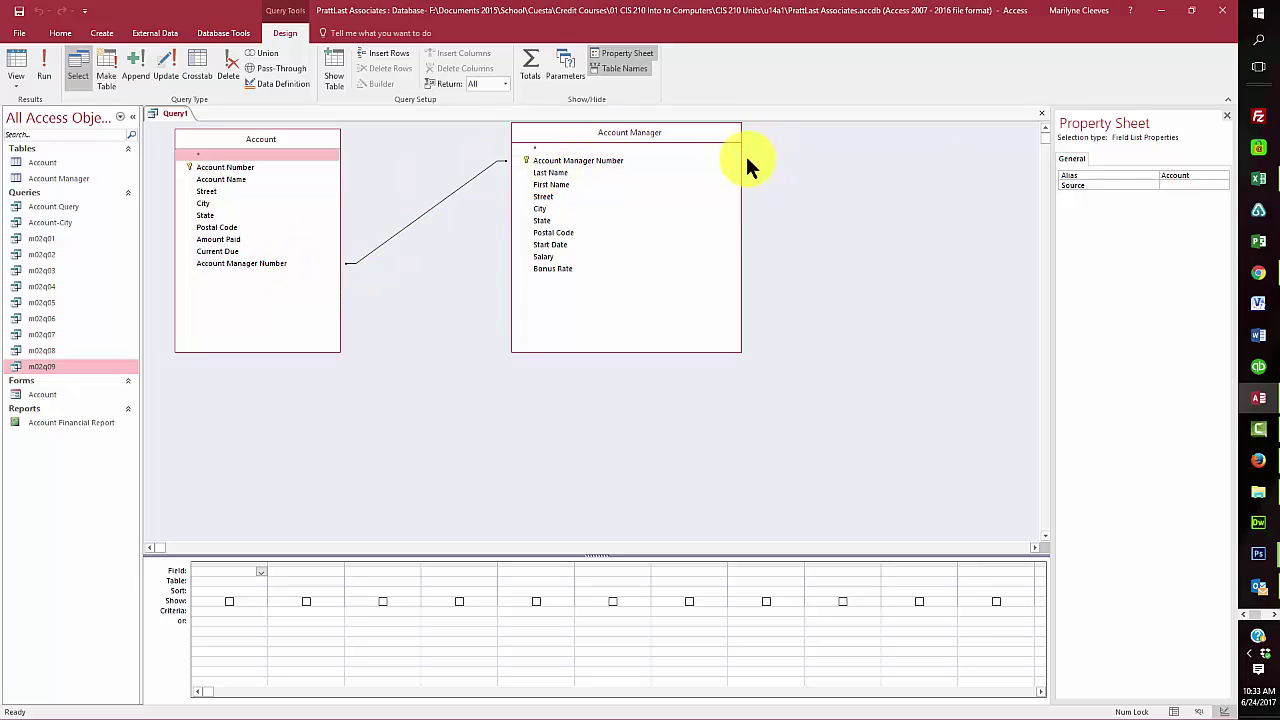
Step: Inspect the join properties between the Account and Account Manager tables, then dismiss them without changes
{"action": "left_click", "coordinate": [384, 242]}
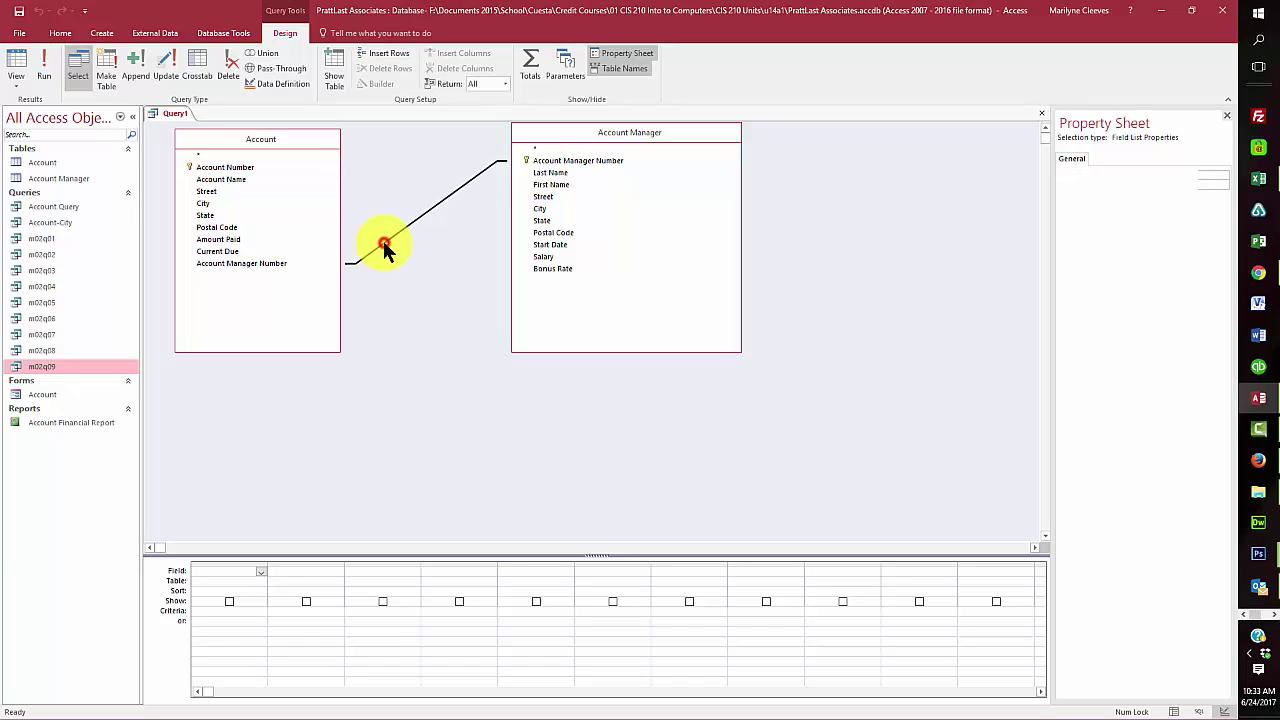
{"action": "double_click", "coordinate": [384, 242]}
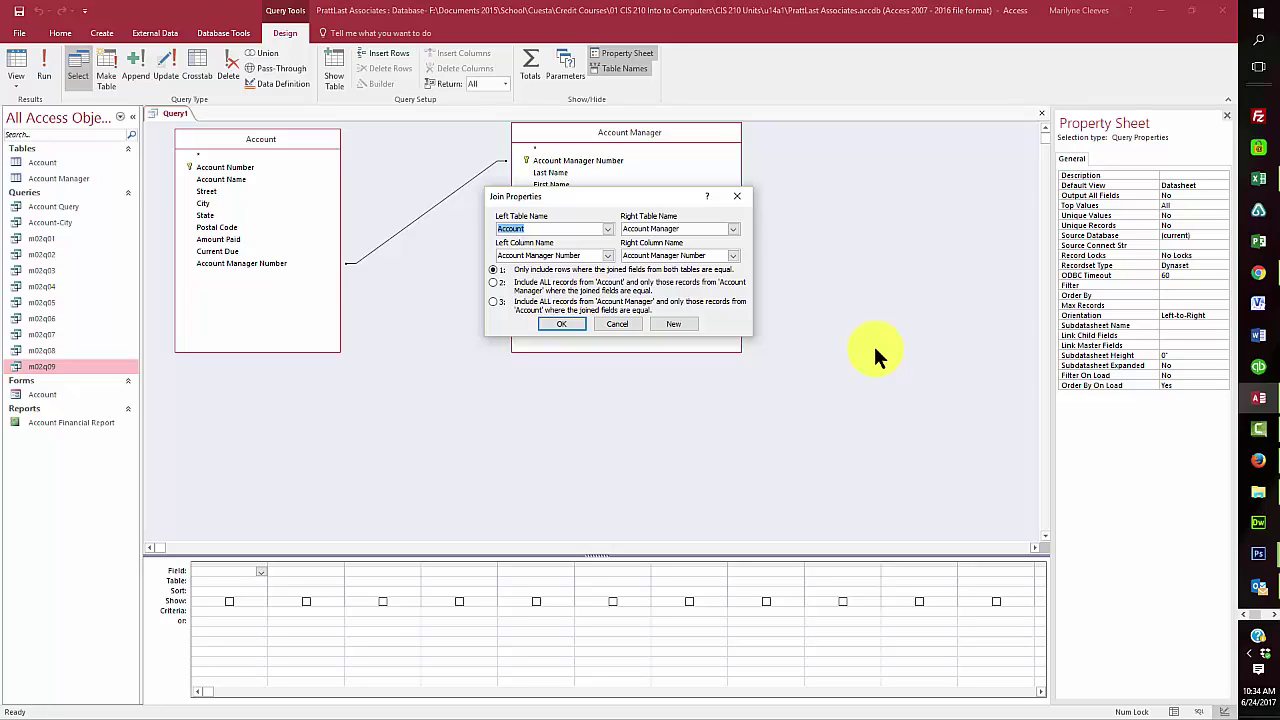
{"action": "left_click", "coordinate": [617, 323]}
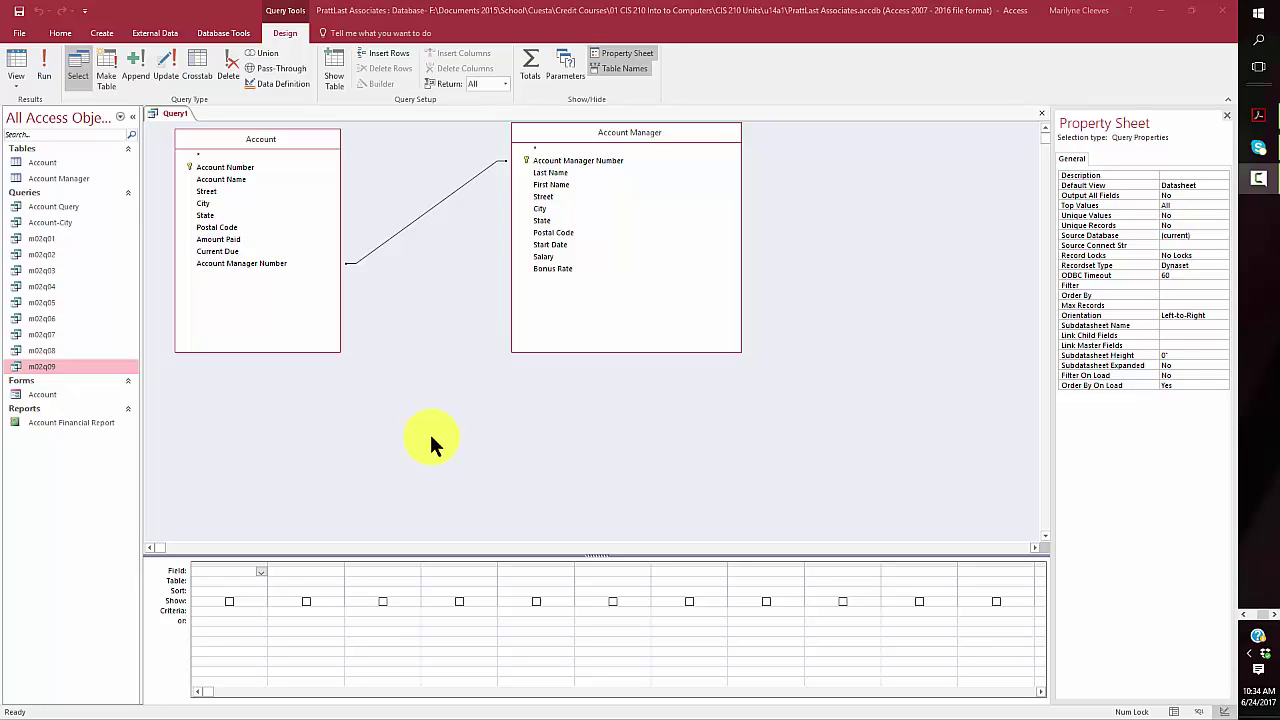
Step: Add Account Manager Number from the Account Manager table to the query grid and sort it Ascending
{"action": "left_click", "coordinate": [595, 161]}
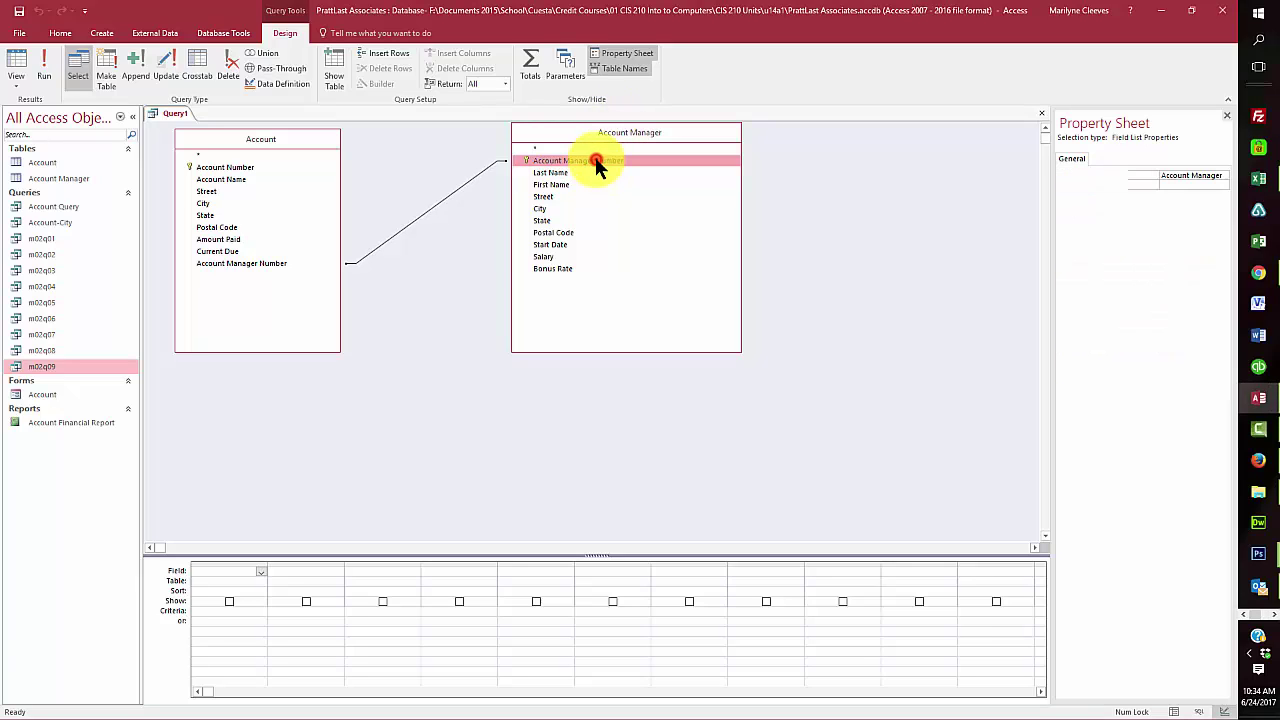
{"action": "double_click", "coordinate": [595, 161]}
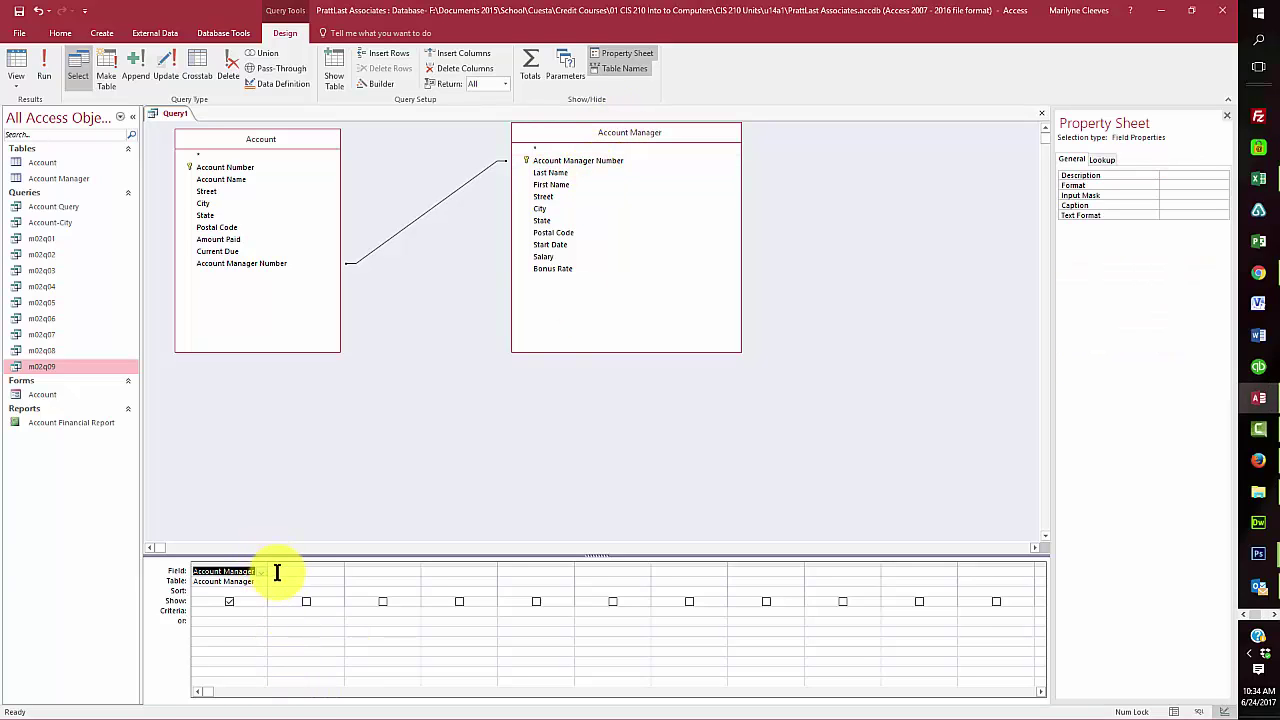
{"action": "left_click", "coordinate": [248, 591]}
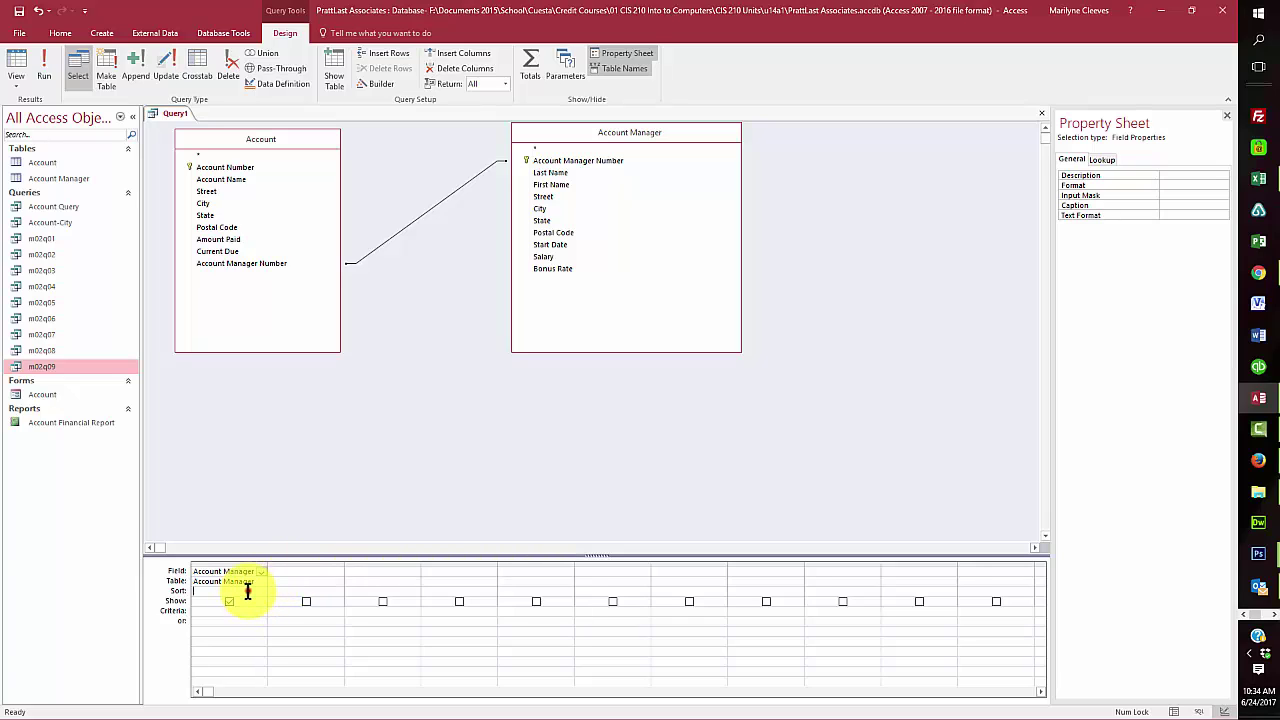
{"action": "left_click", "coordinate": [261, 592]}
{"action": "left_click", "coordinate": [253, 601]}
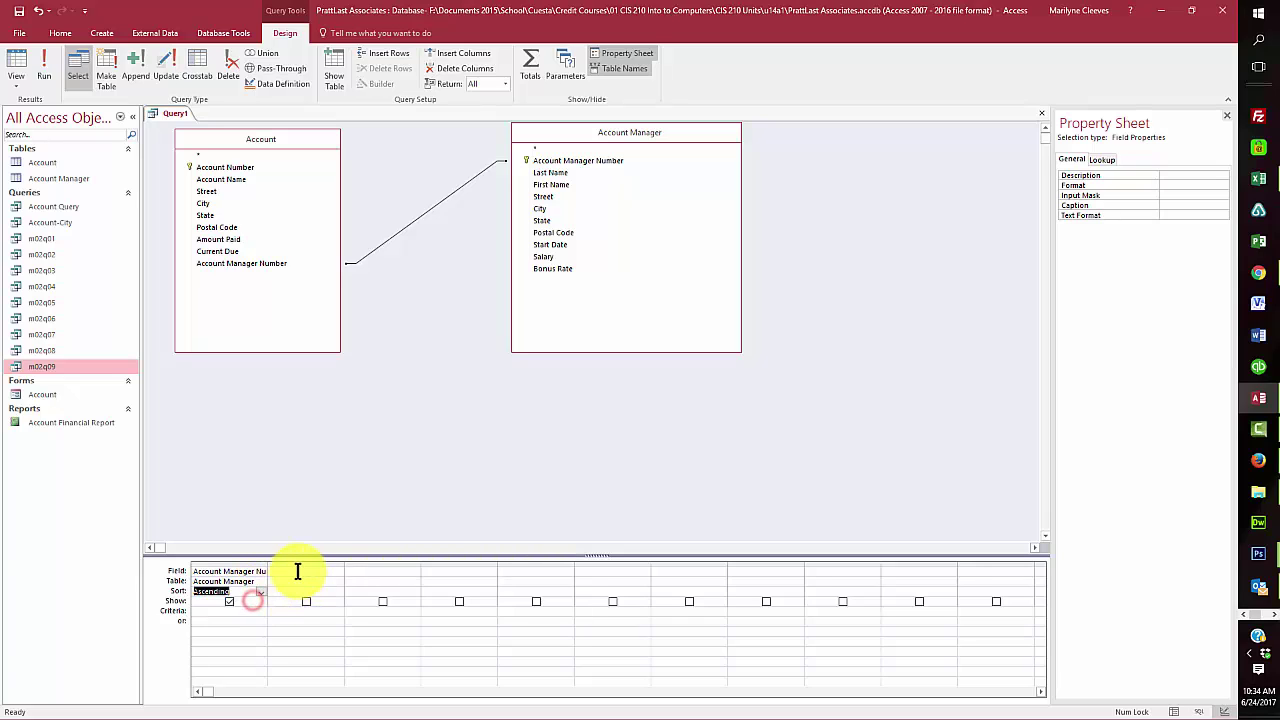
Step: Add the Last Name and First Name fields from the Account Manager table to the next two grid columns
{"action": "left_click", "coordinate": [298, 570]}
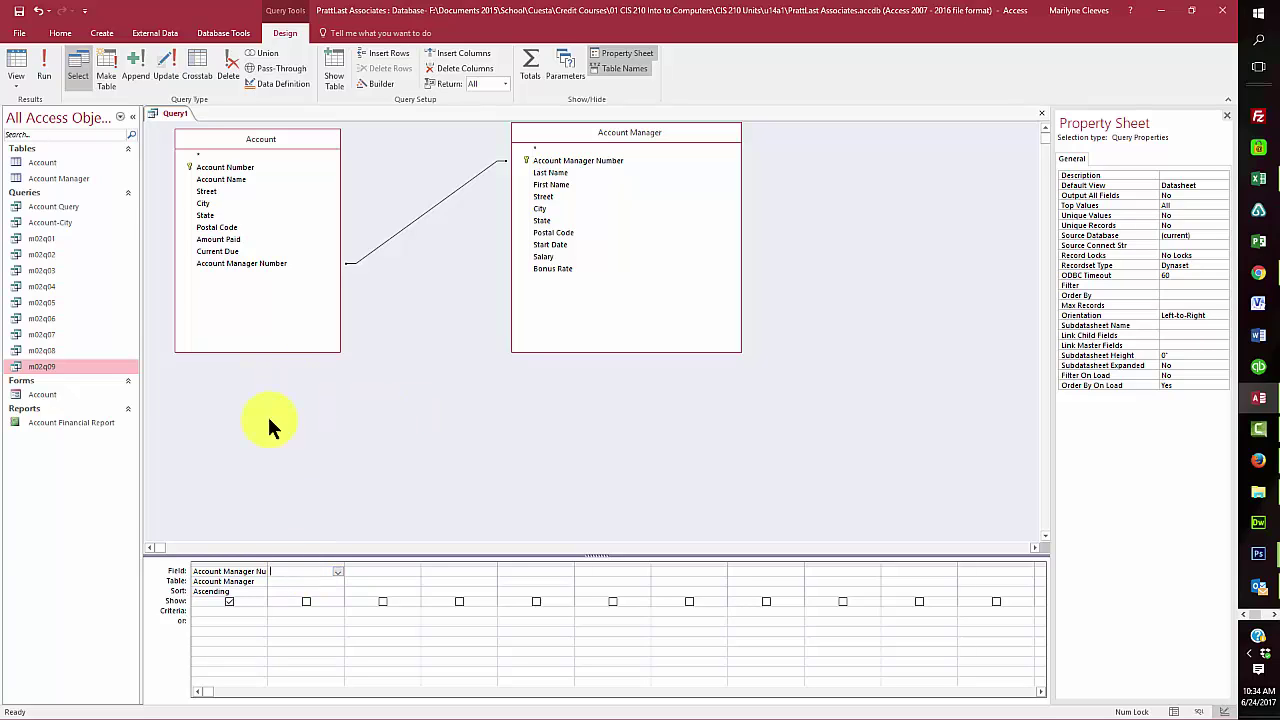
{"action": "left_click", "coordinate": [550, 175]}
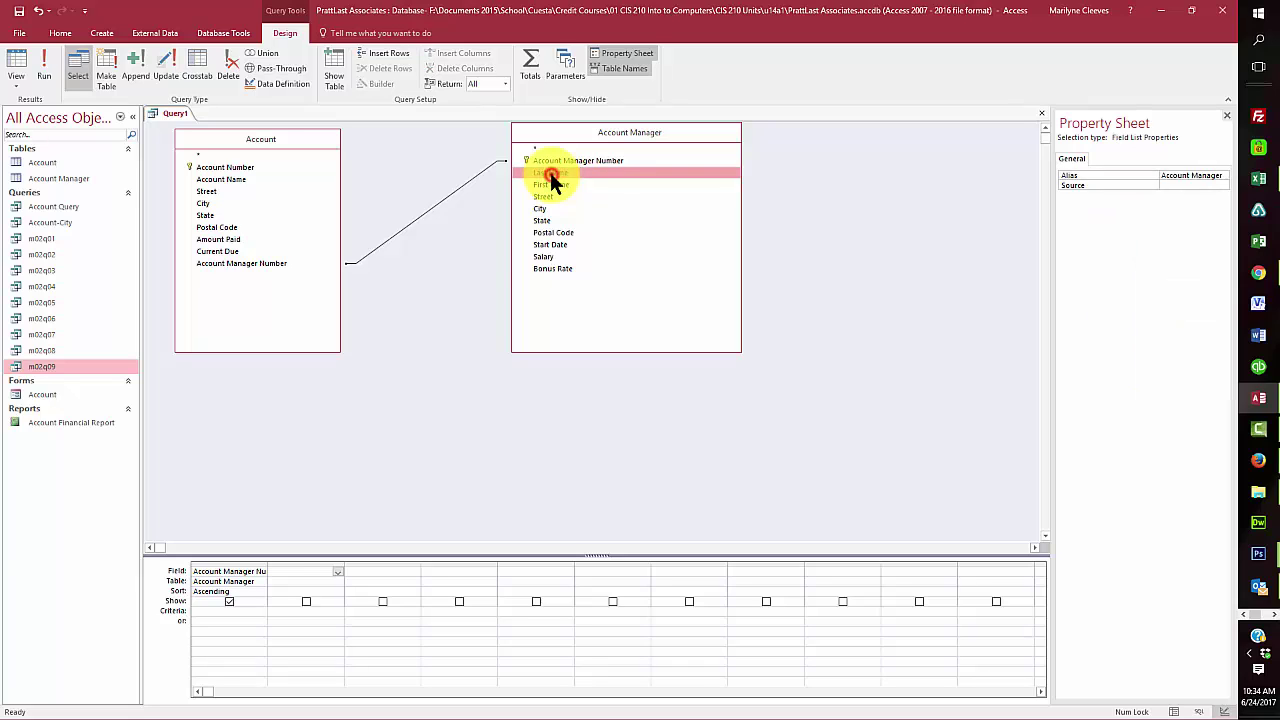
{"action": "double_click", "coordinate": [550, 176]}
{"action": "left_click", "coordinate": [380, 570]}
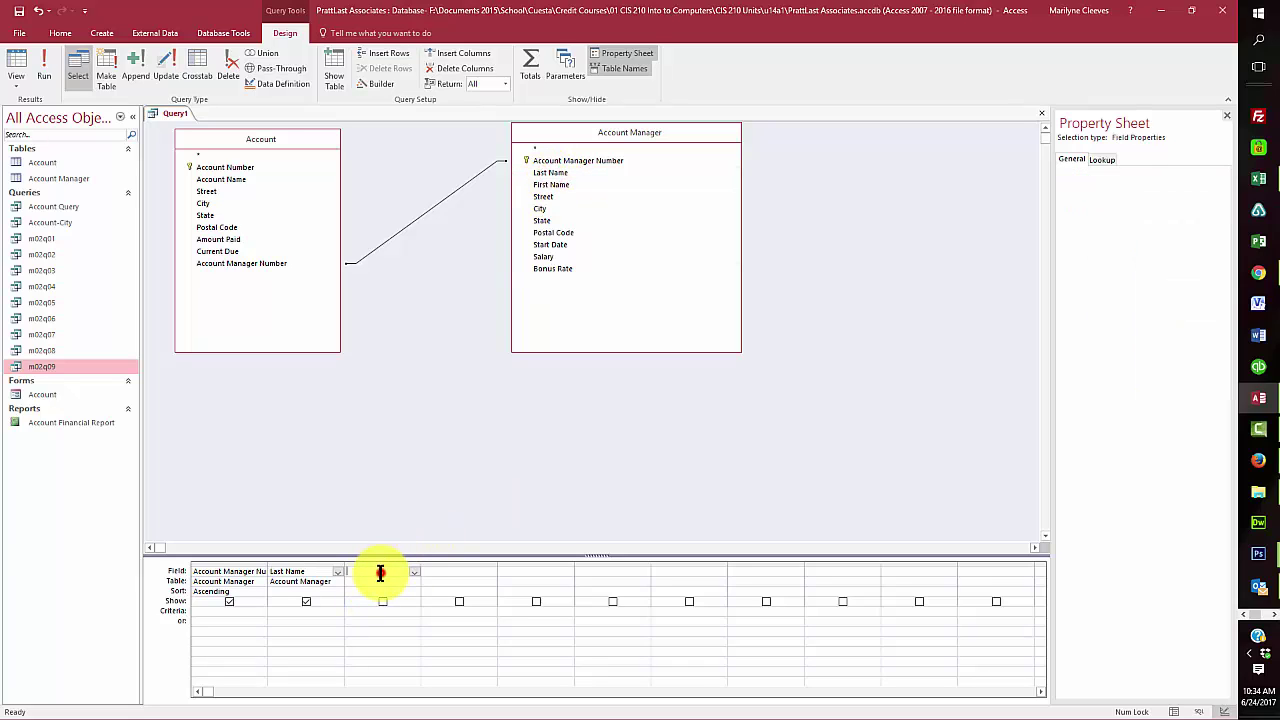
{"action": "double_click", "coordinate": [552, 186]}
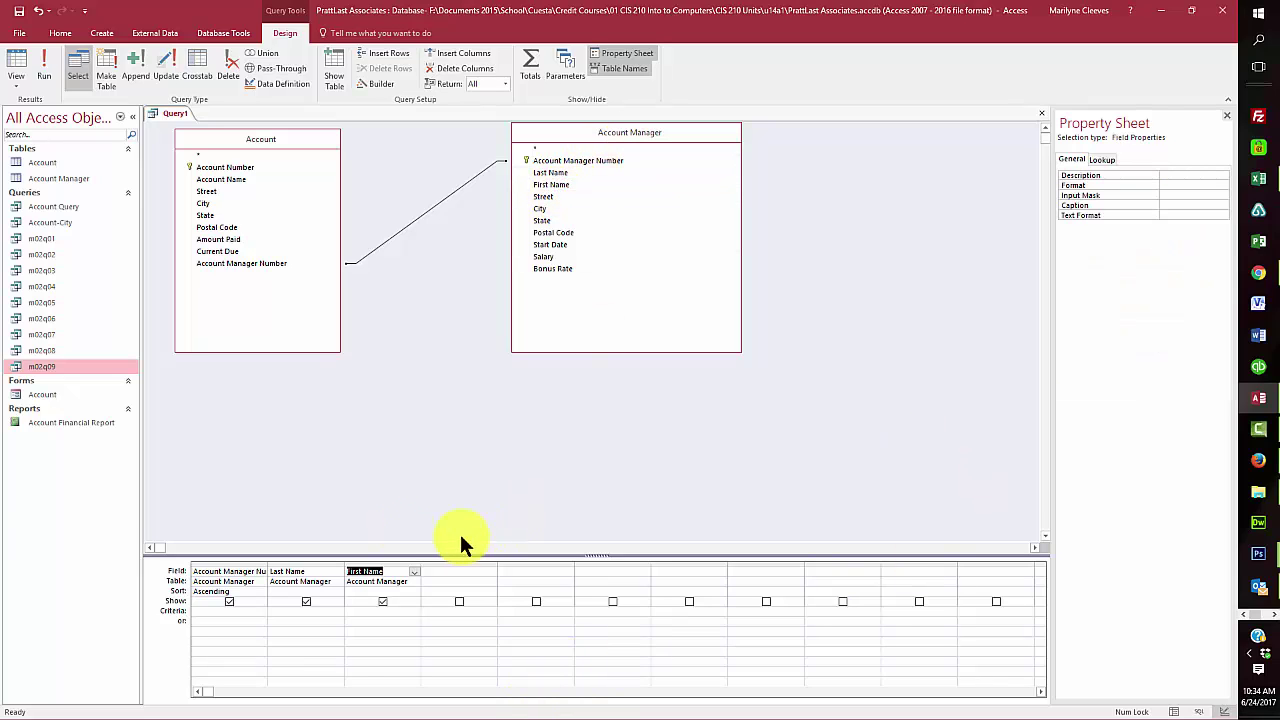
Step: Add the Account Number and Account Name fields from the Account table to the next two grid columns
{"action": "left_click", "coordinate": [449, 571]}
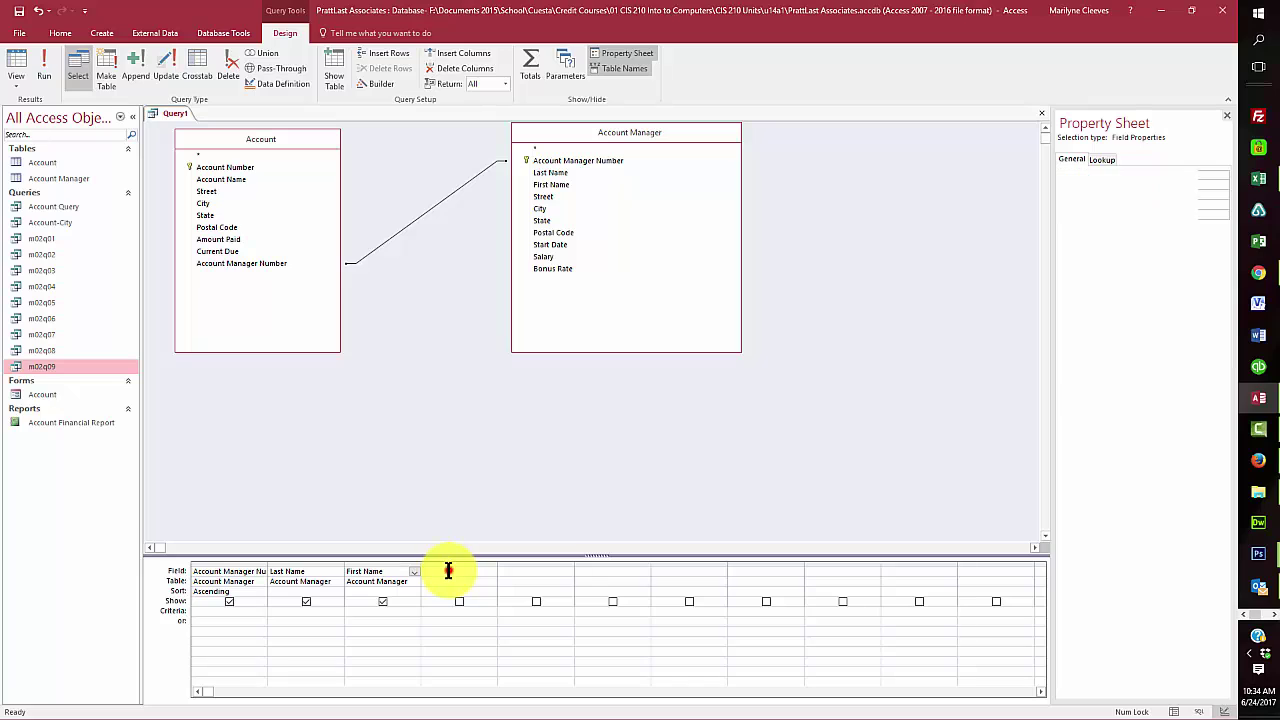
{"action": "left_click", "coordinate": [203, 171]}
{"action": "double_click", "coordinate": [203, 171]}
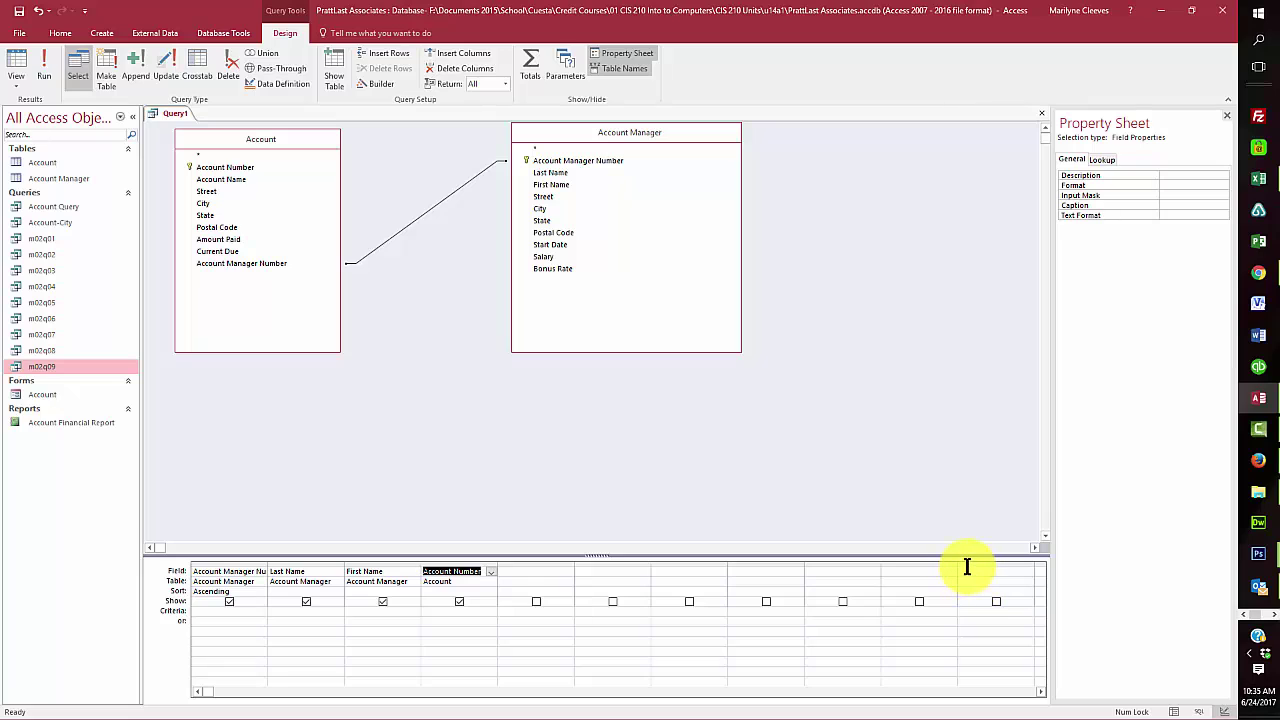
{"action": "left_click", "coordinate": [513, 570]}
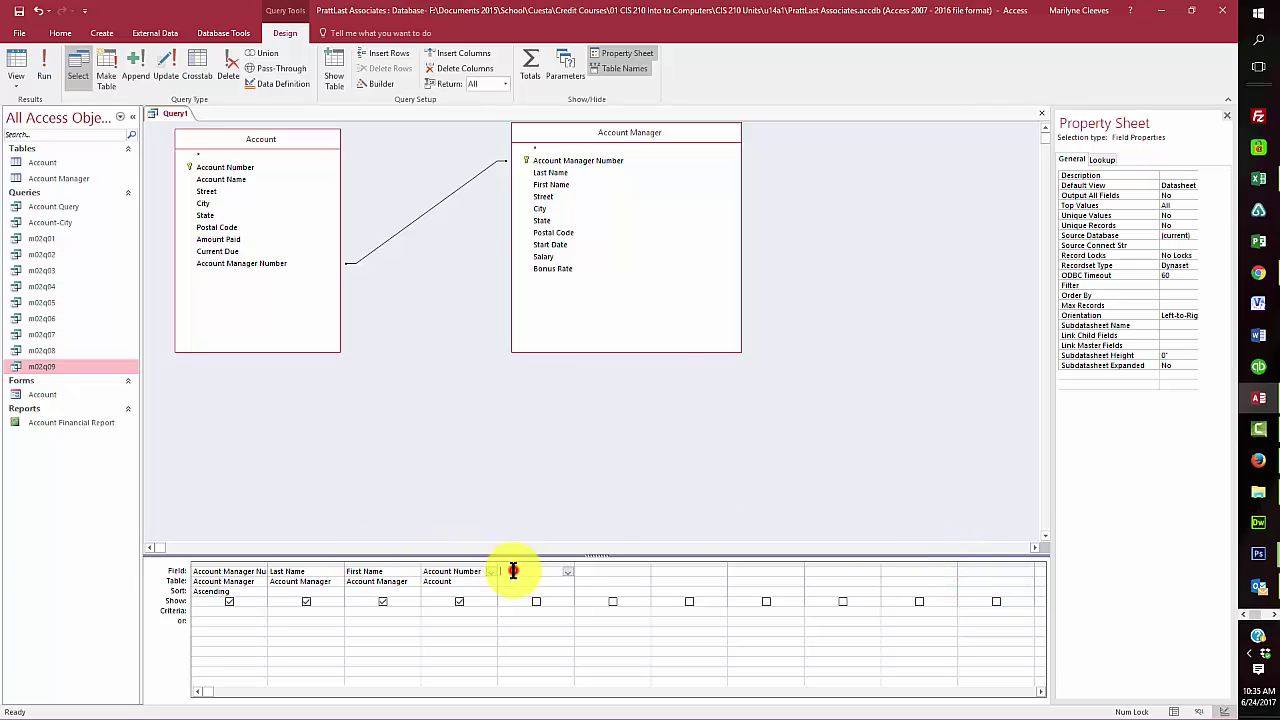
{"action": "left_click", "coordinate": [208, 180]}
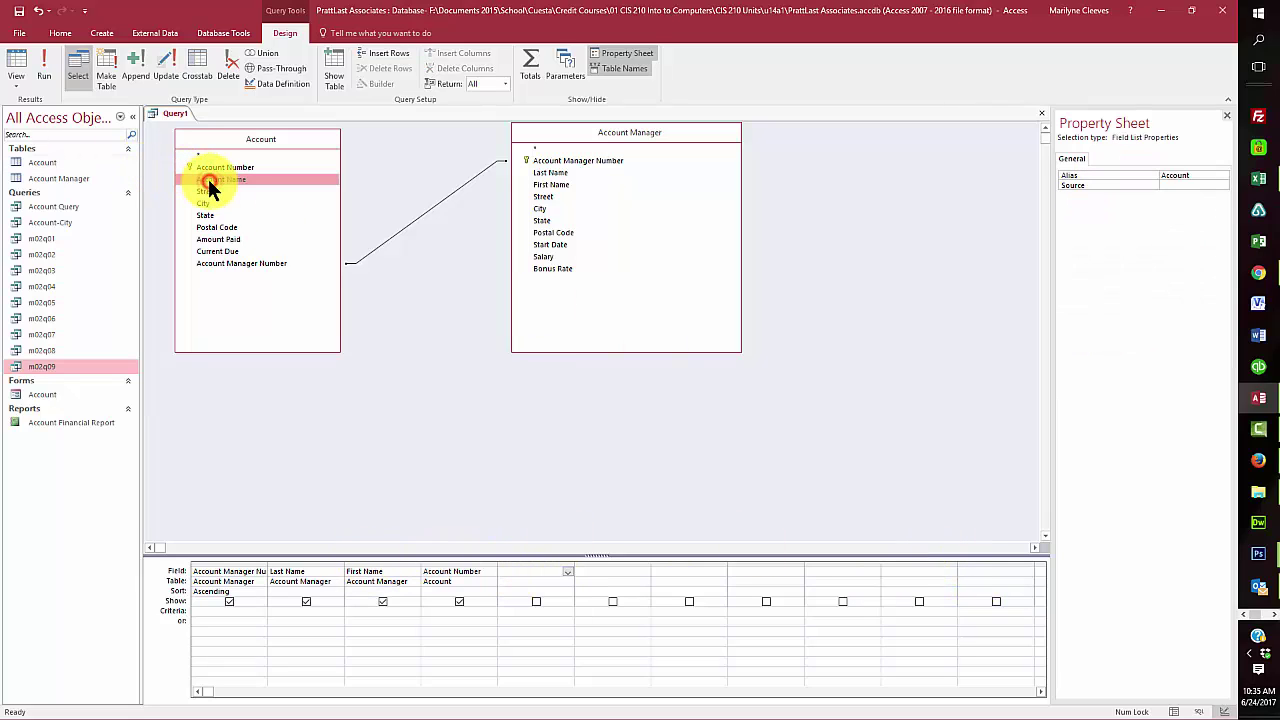
{"action": "double_click", "coordinate": [207, 179]}
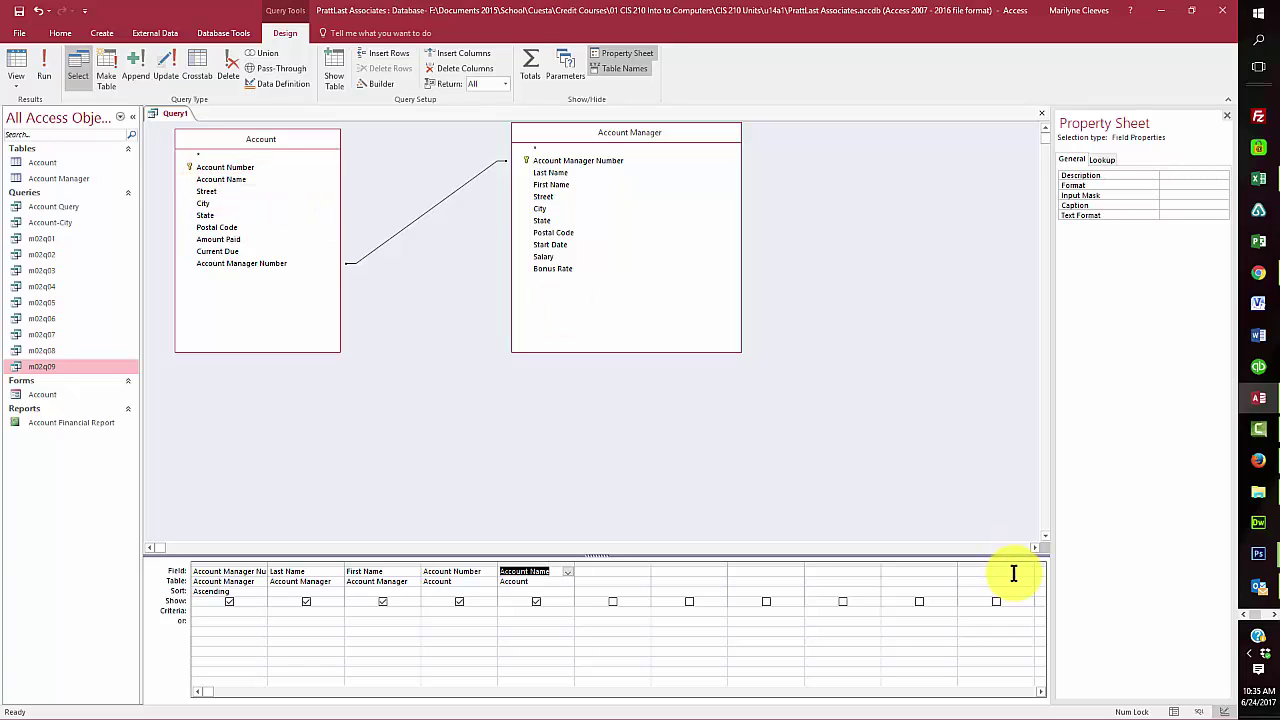
Step: Set the sort order of the Account Number column to Ascending
{"action": "left_click", "coordinate": [458, 602]}
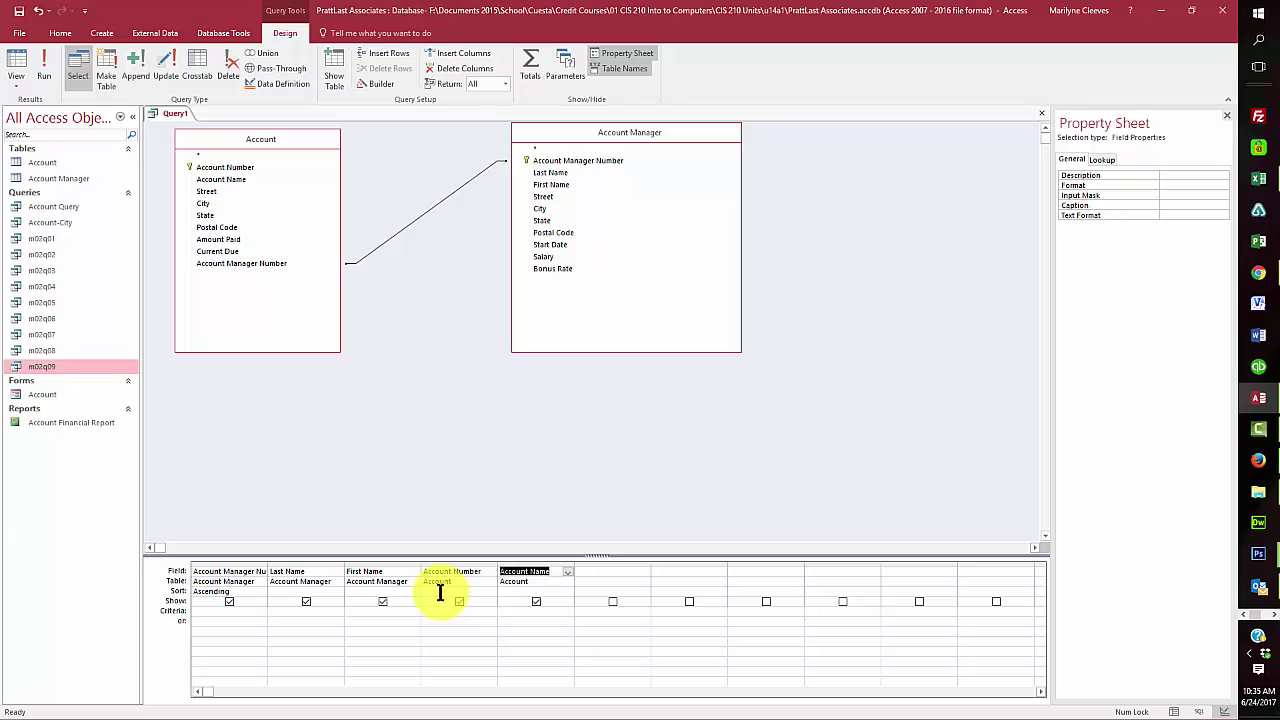
{"action": "left_click", "coordinate": [440, 592]}
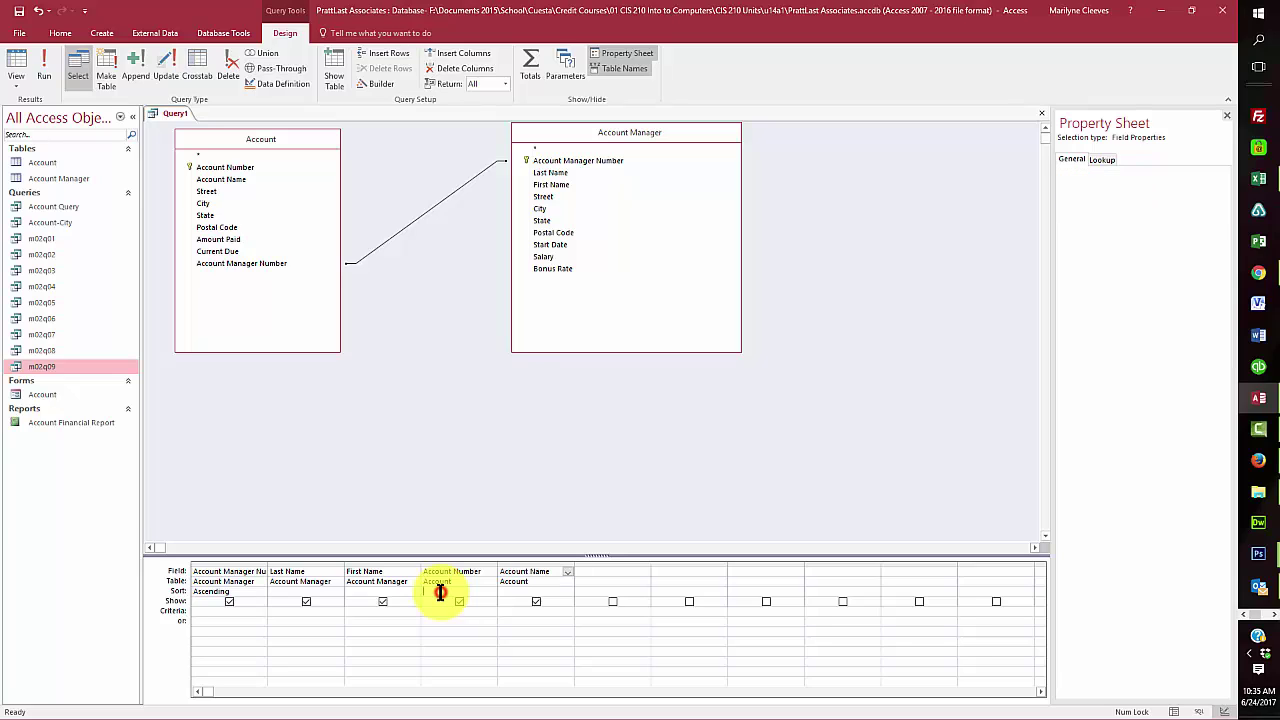
{"action": "left_click", "coordinate": [491, 592]}
{"action": "left_click", "coordinate": [449, 601]}
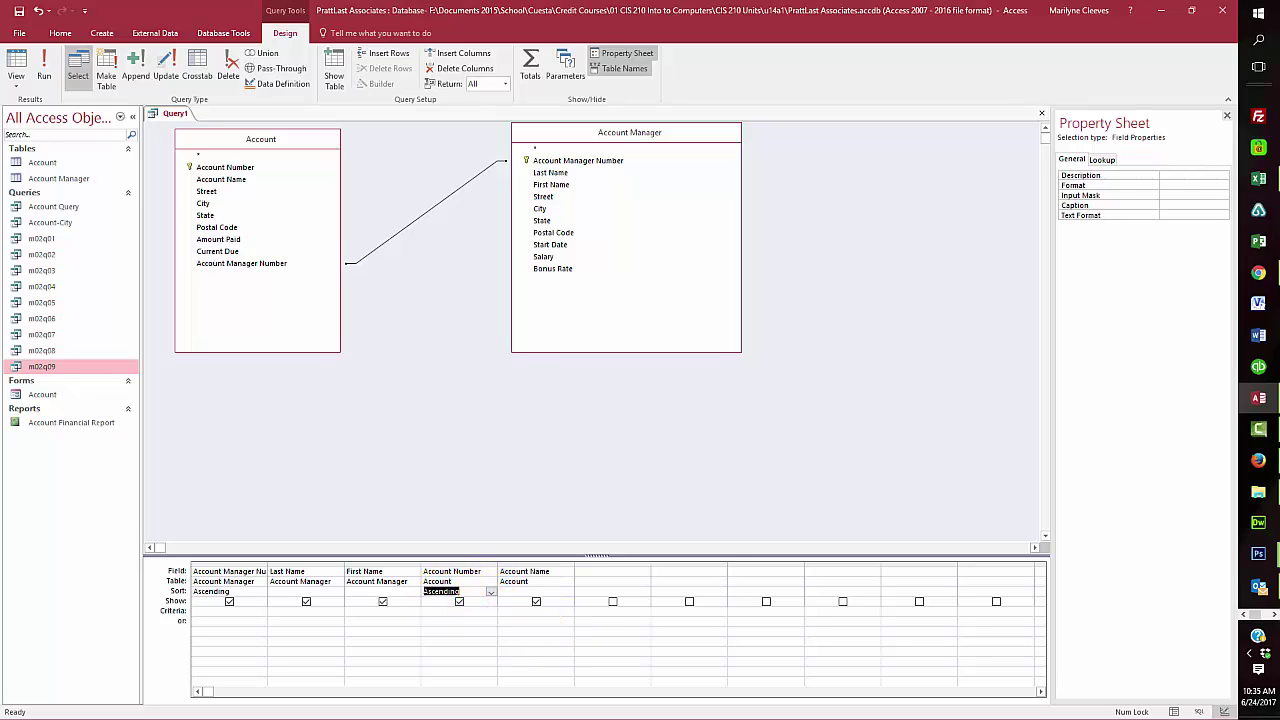
Step: Run the query and widen the Account Name column in the results so the full account names fit
{"action": "left_click", "coordinate": [677, 470]}
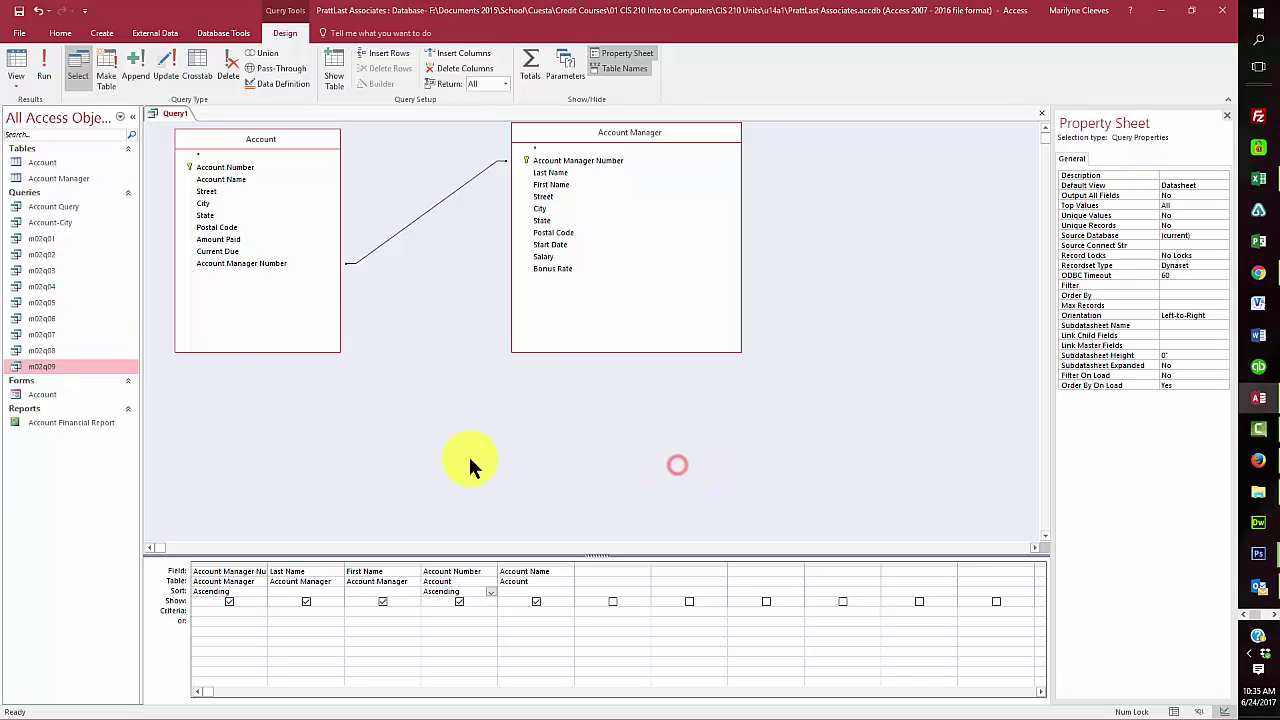
{"action": "left_click", "coordinate": [47, 64]}
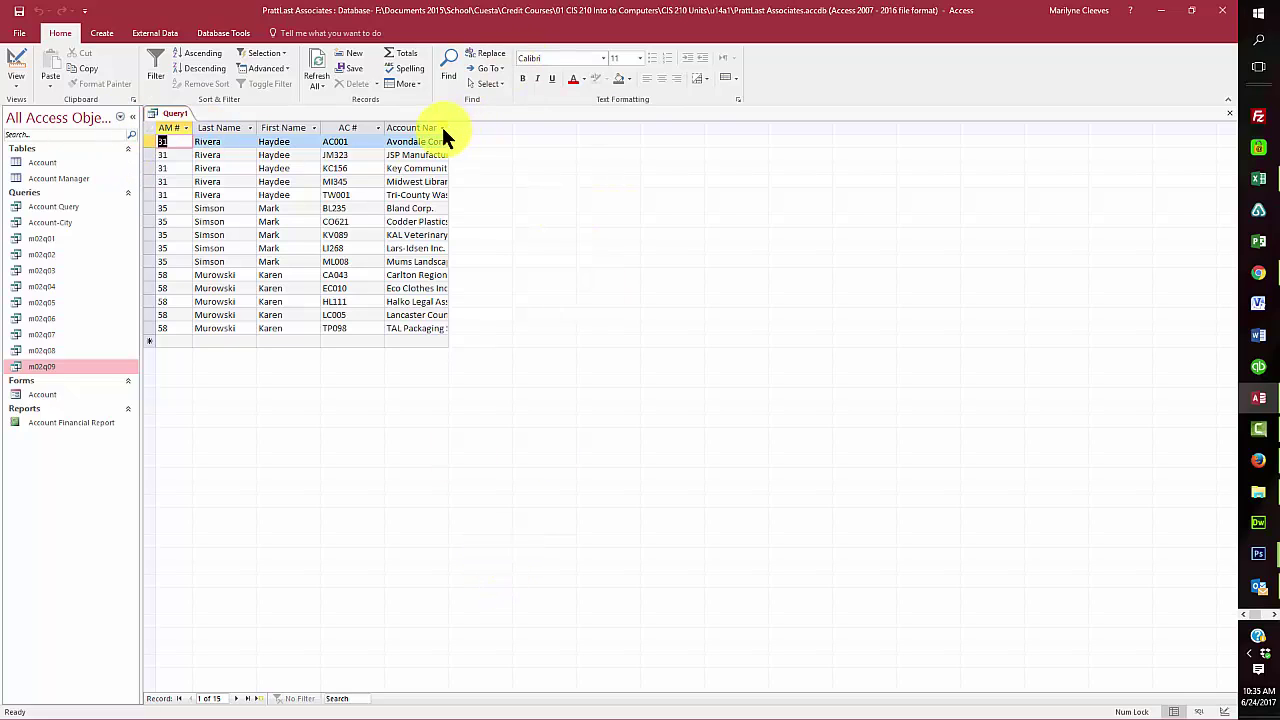
{"action": "left_click_drag", "start_coordinate": [448, 130], "coordinate": [556, 137]}
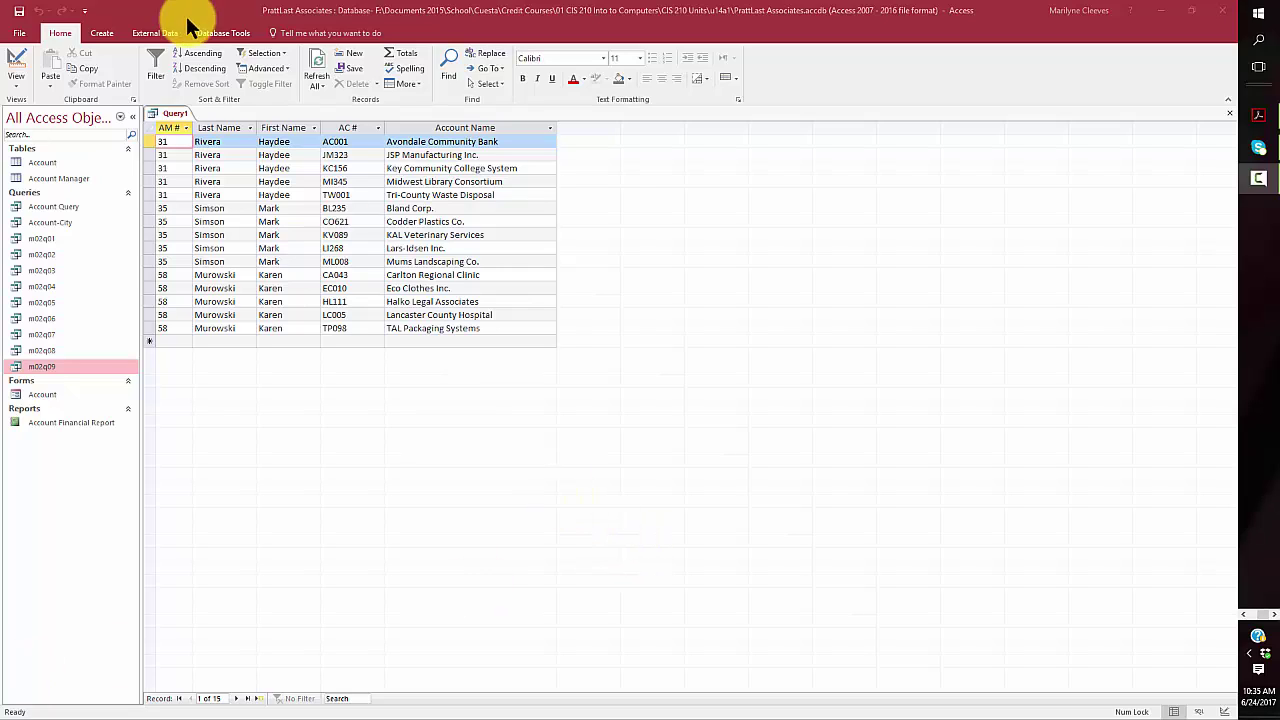
Step: Save the query under the name Manager-Account
{"action": "right_click", "coordinate": [174, 114]}
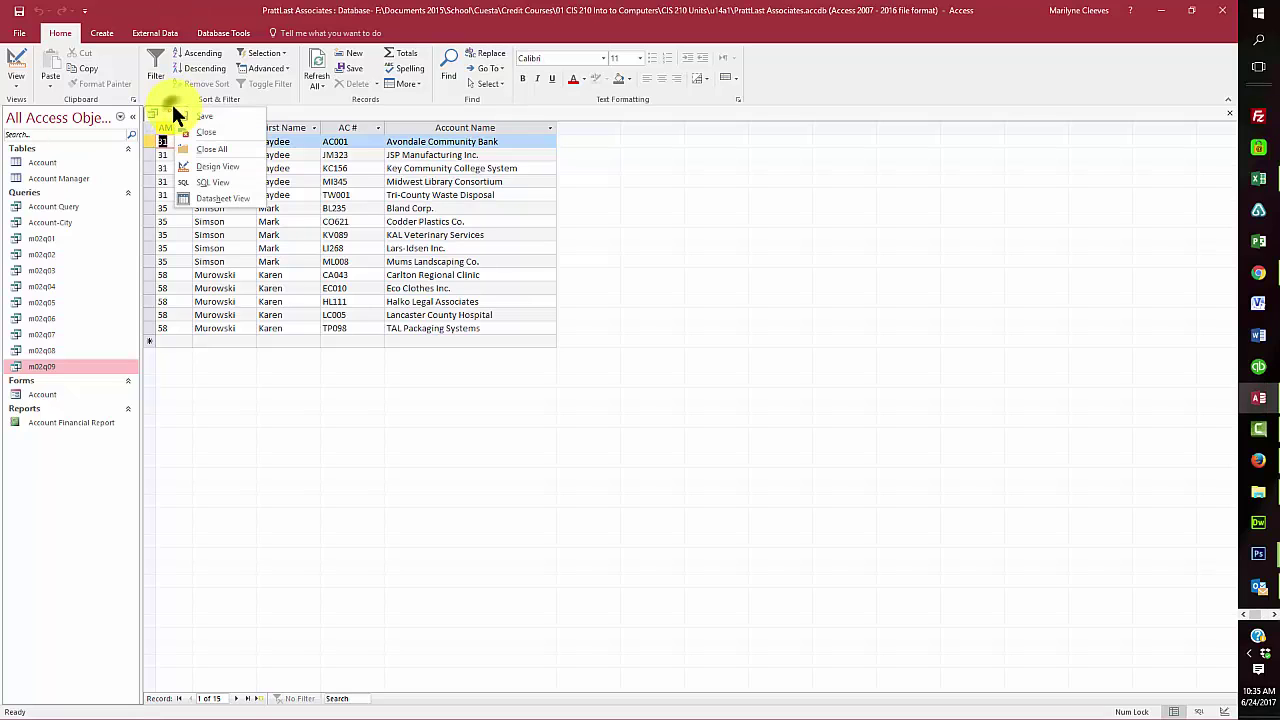
{"action": "left_click", "coordinate": [200, 114]}
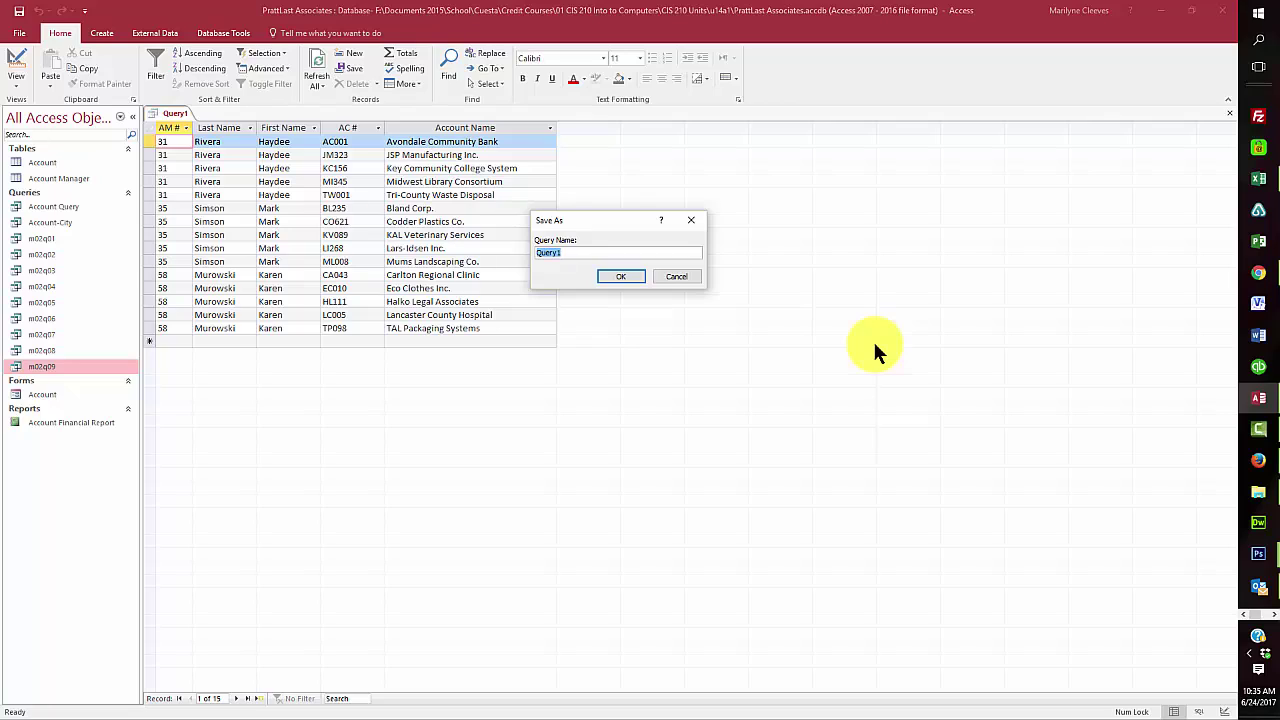
{"action": "type", "text": "Manager-Account"}
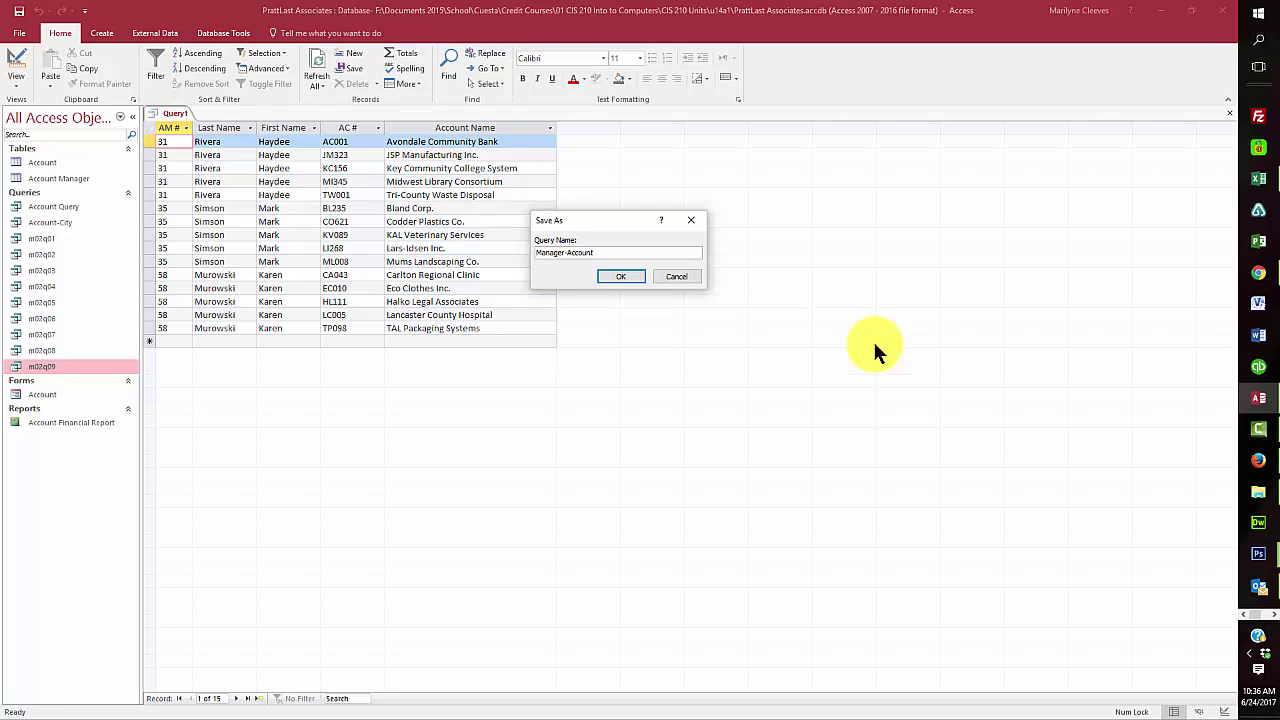
{"action": "left_click", "coordinate": [621, 278]}
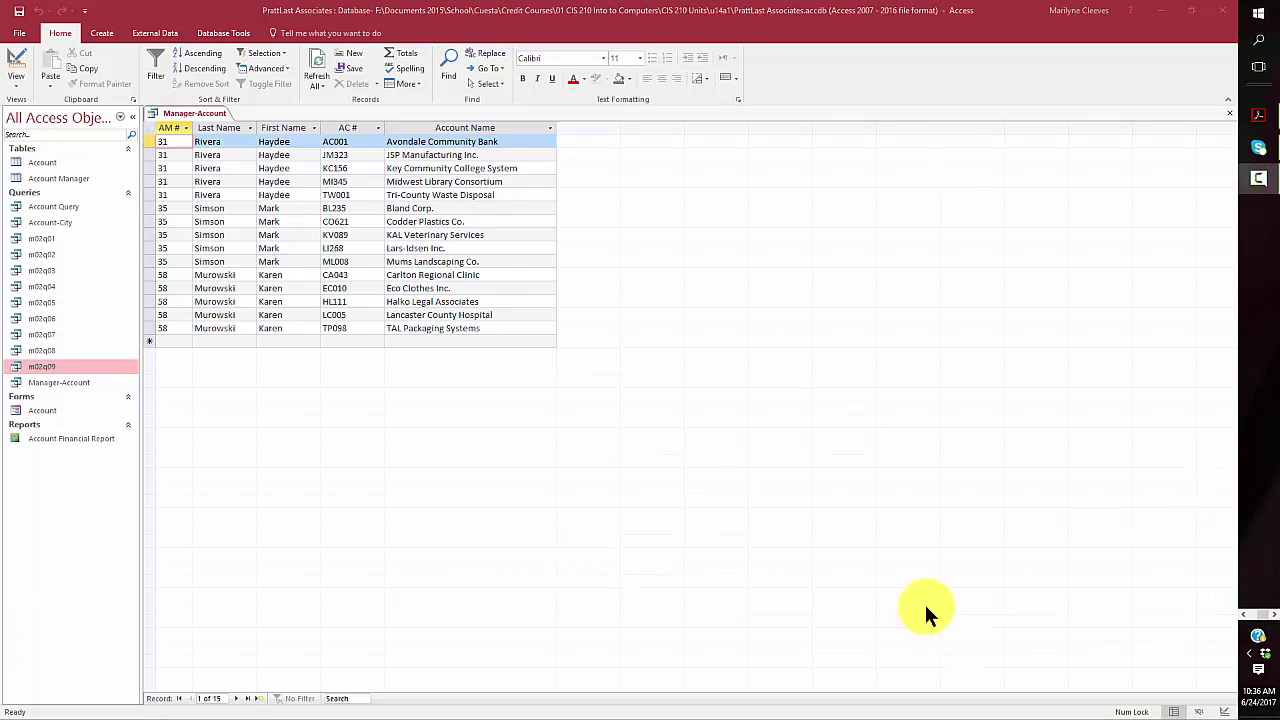
Step: Open the saved Manager-Account query in Design view
{"action": "left_click", "coordinate": [50, 382]}
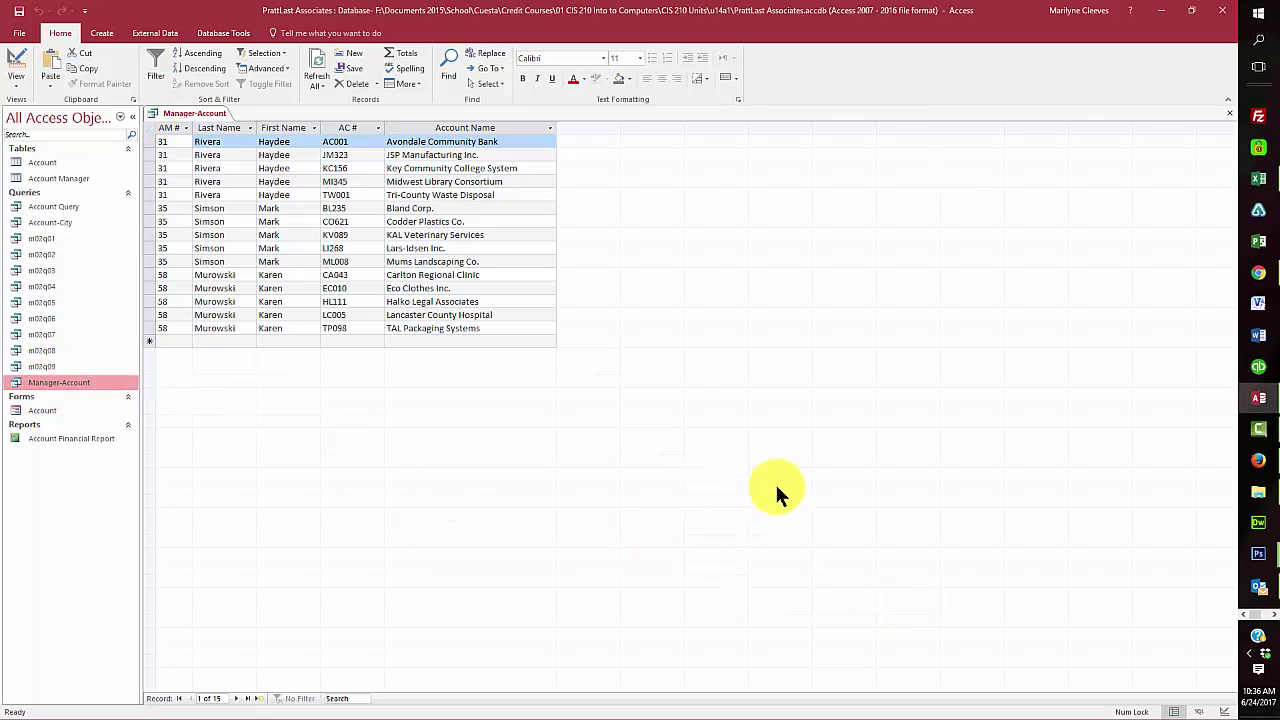
{"action": "right_click", "coordinate": [80, 380]}
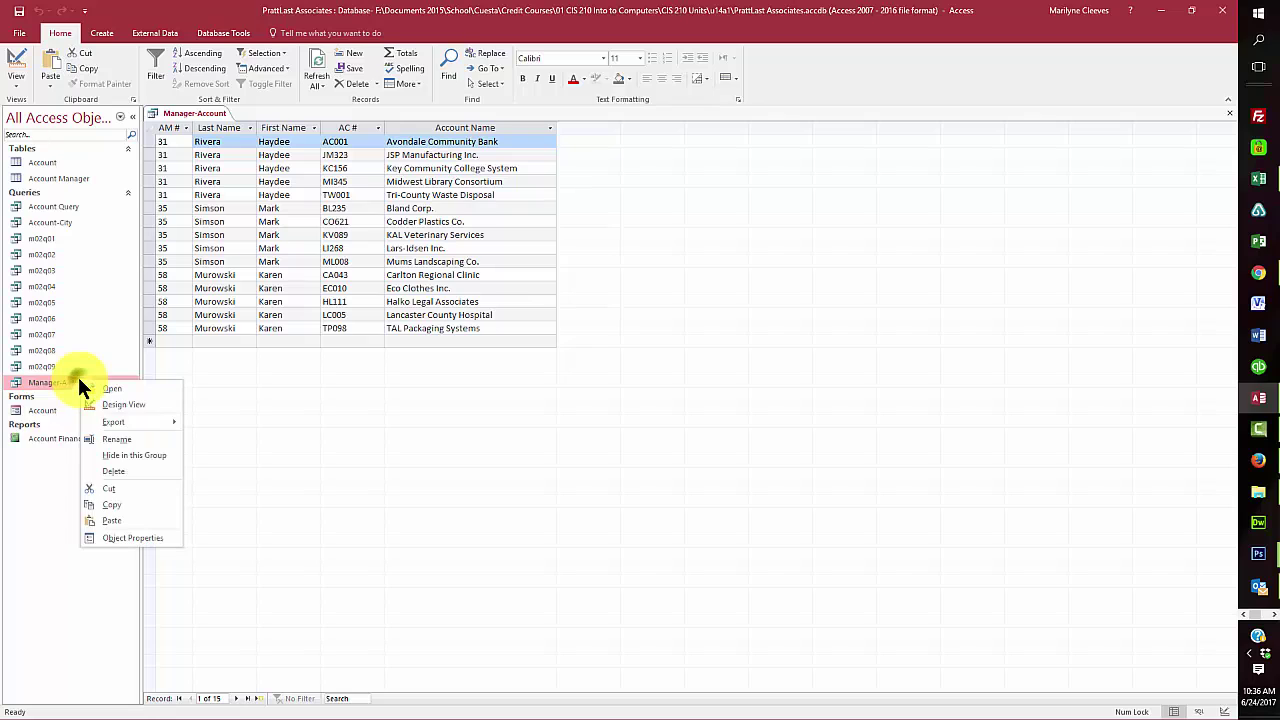
{"action": "left_click", "coordinate": [113, 404]}
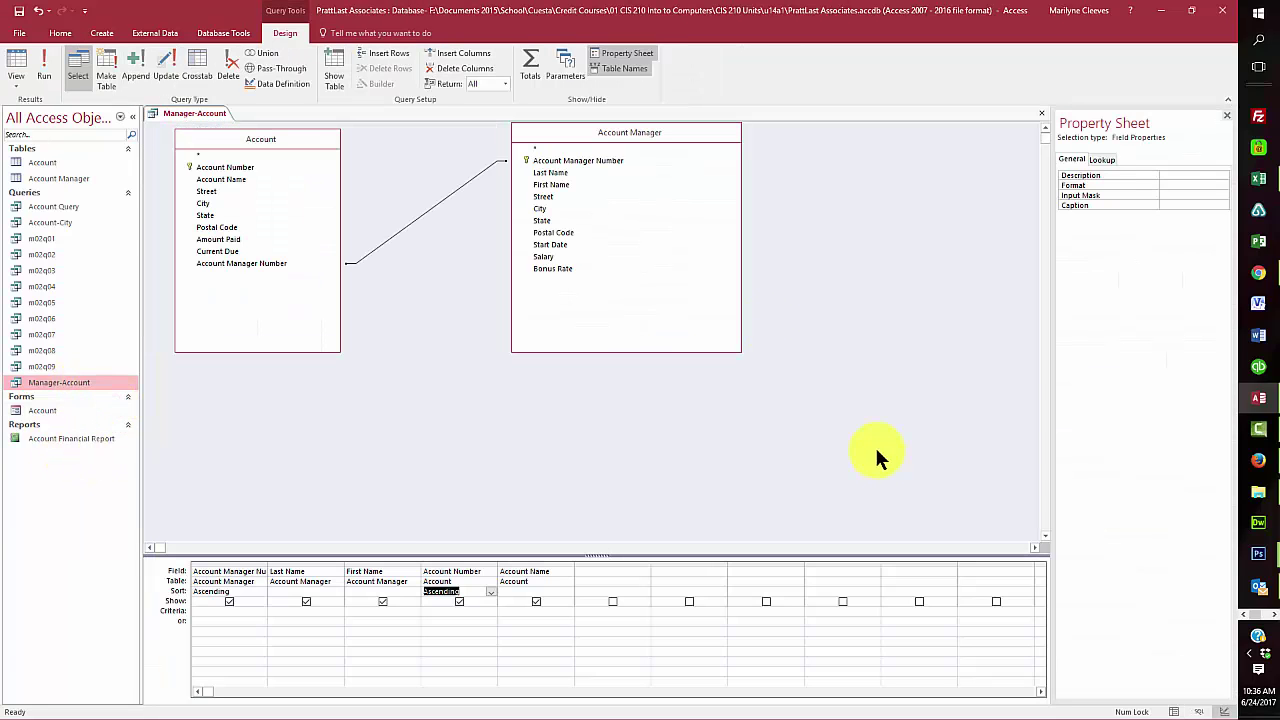
Step: Set the join between the two tables to include all Account records and only matching Account Manager records, and run the query
{"action": "left_click", "coordinate": [405, 235]}
{"action": "double_click", "coordinate": [405, 233]}
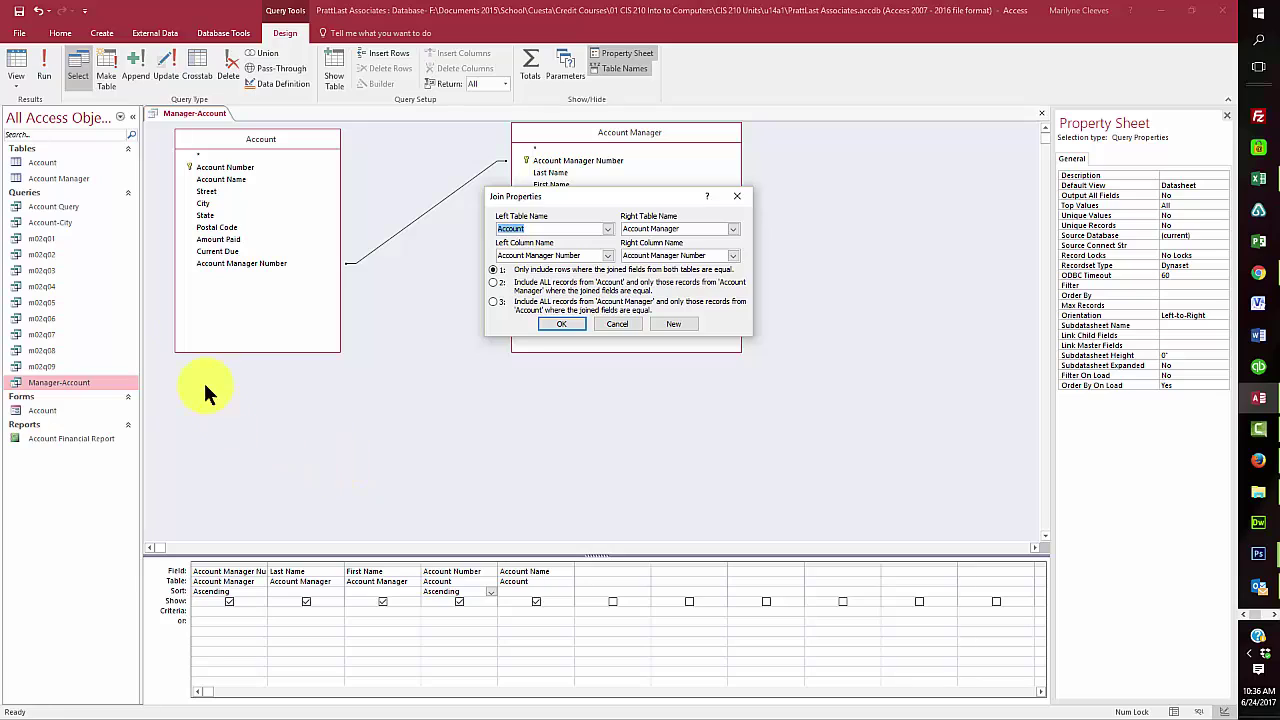
{"action": "left_click", "coordinate": [605, 229]}
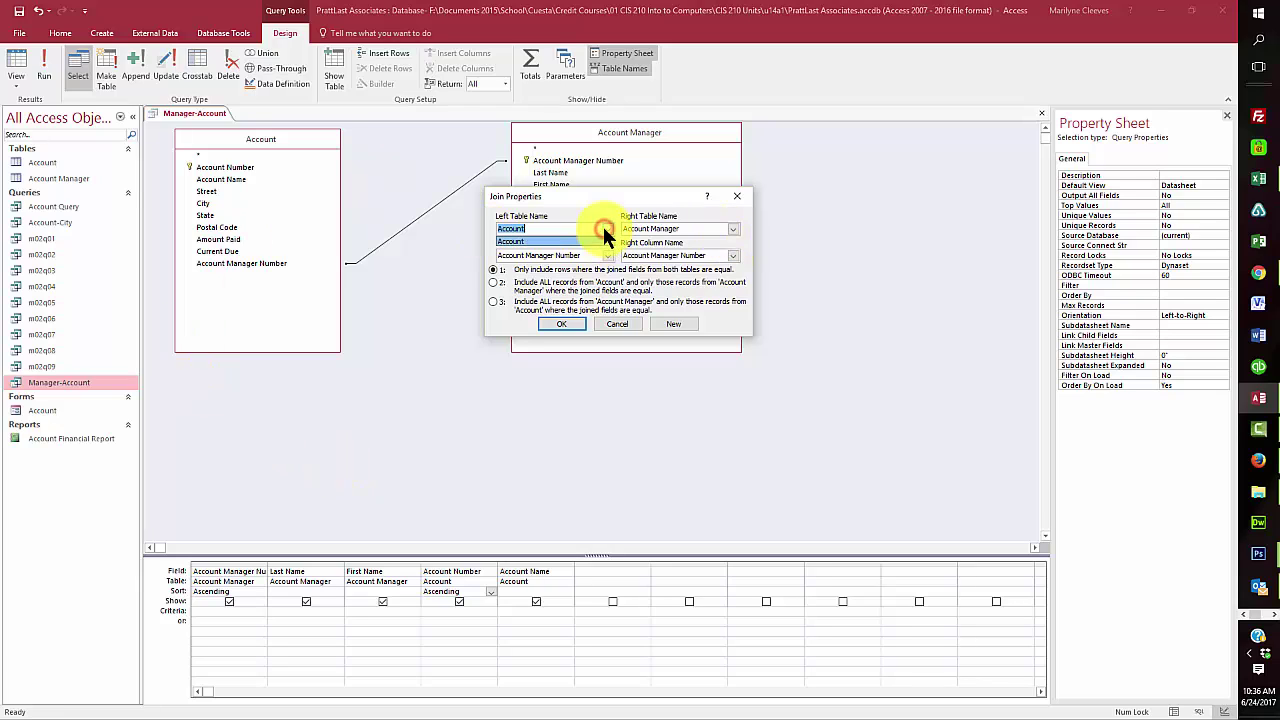
{"action": "left_click", "coordinate": [608, 229]}
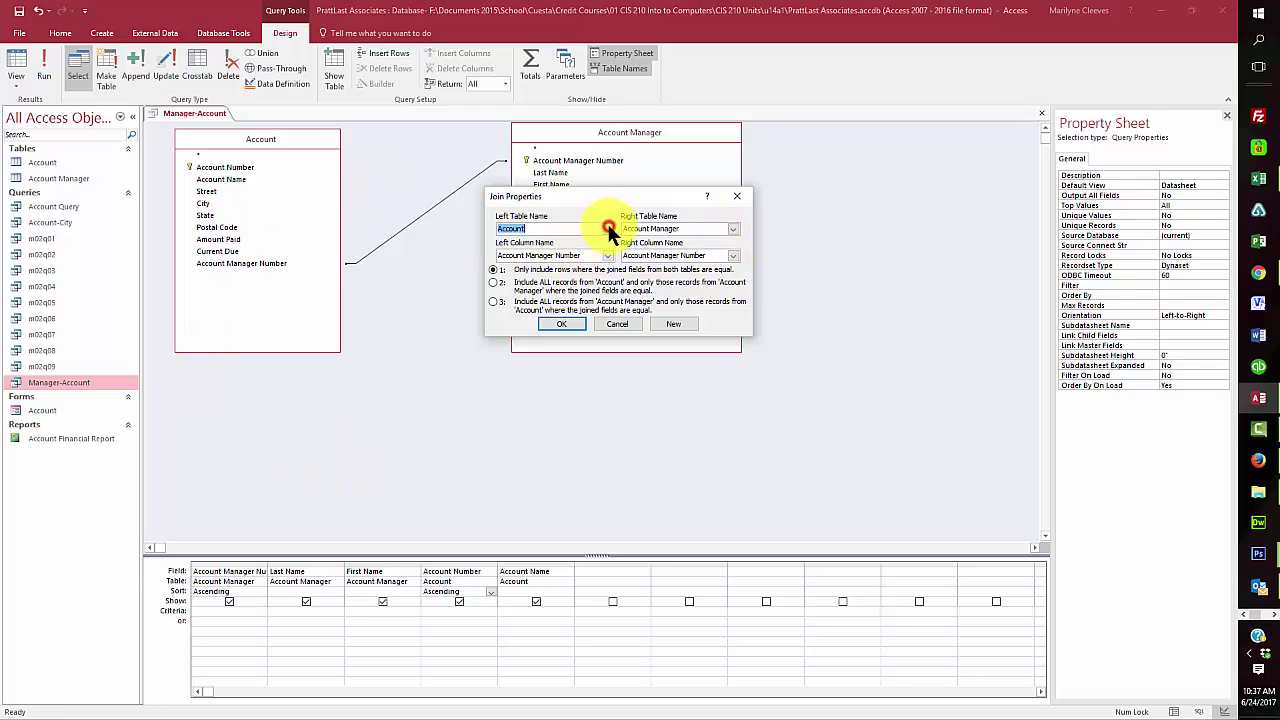
{"action": "left_click", "coordinate": [608, 229]}
{"action": "left_click", "coordinate": [608, 229]}
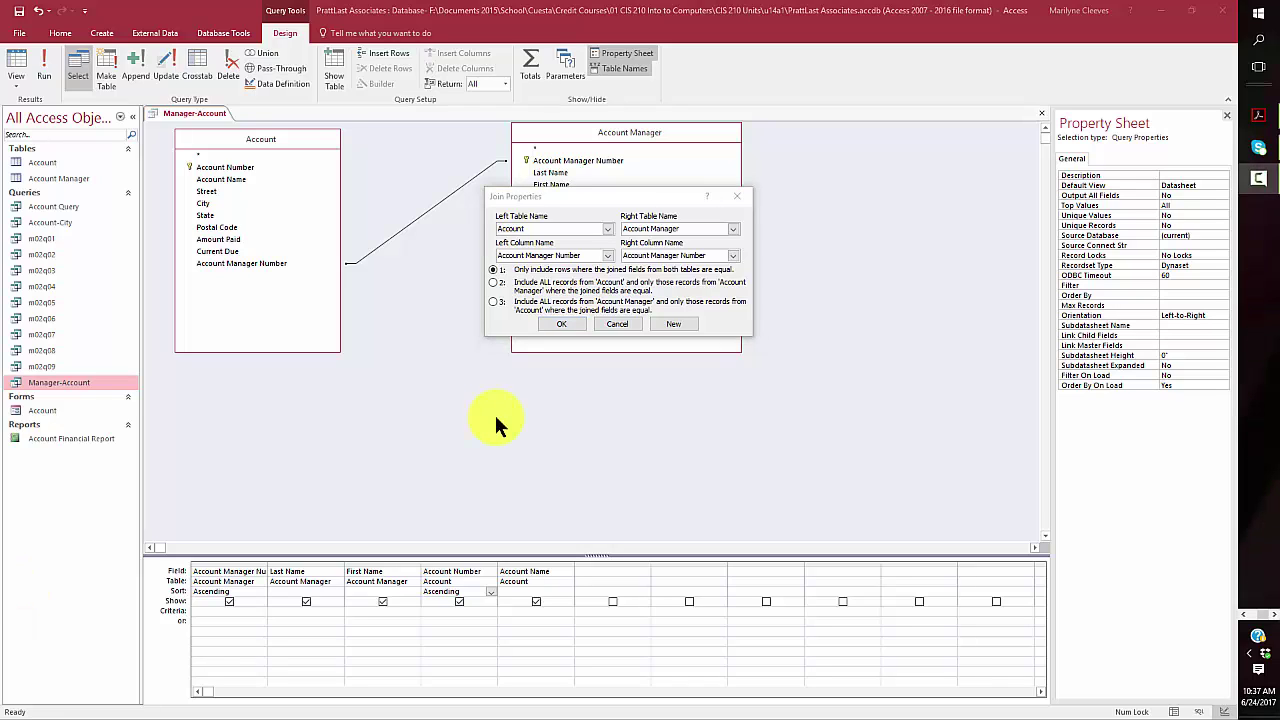
{"action": "left_click", "coordinate": [493, 284]}
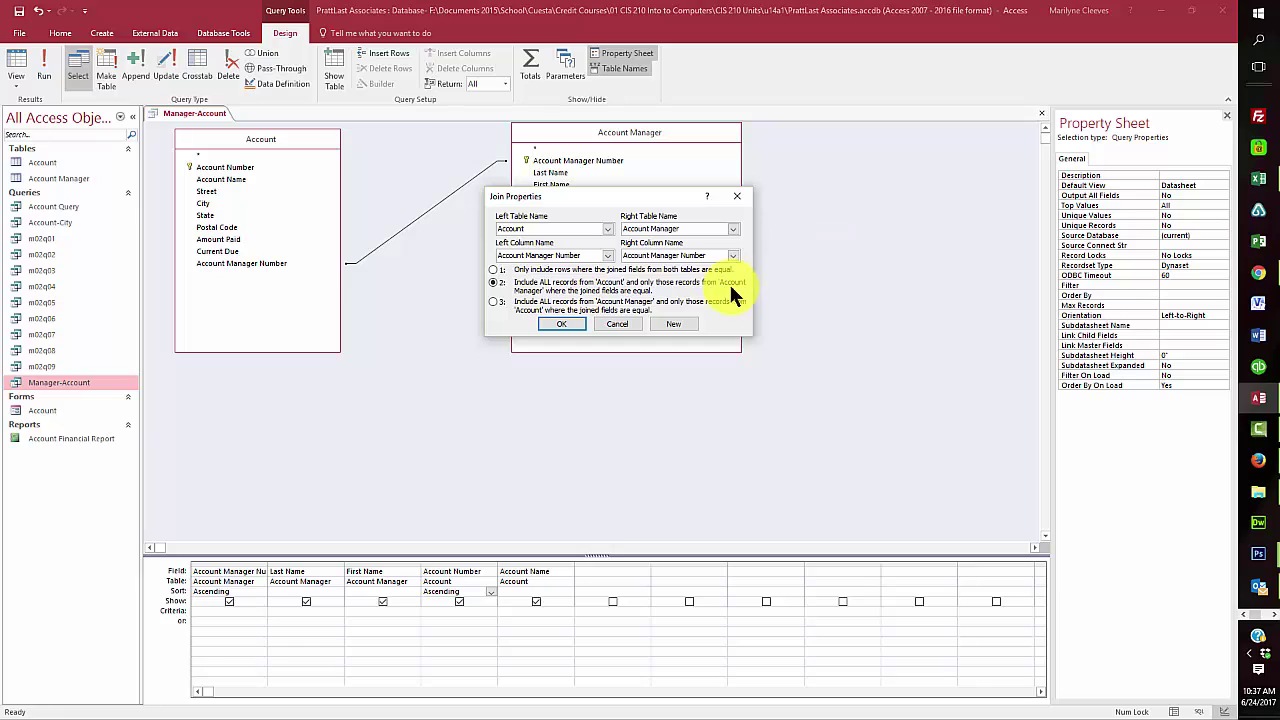
{"action": "left_click", "coordinate": [561, 324]}
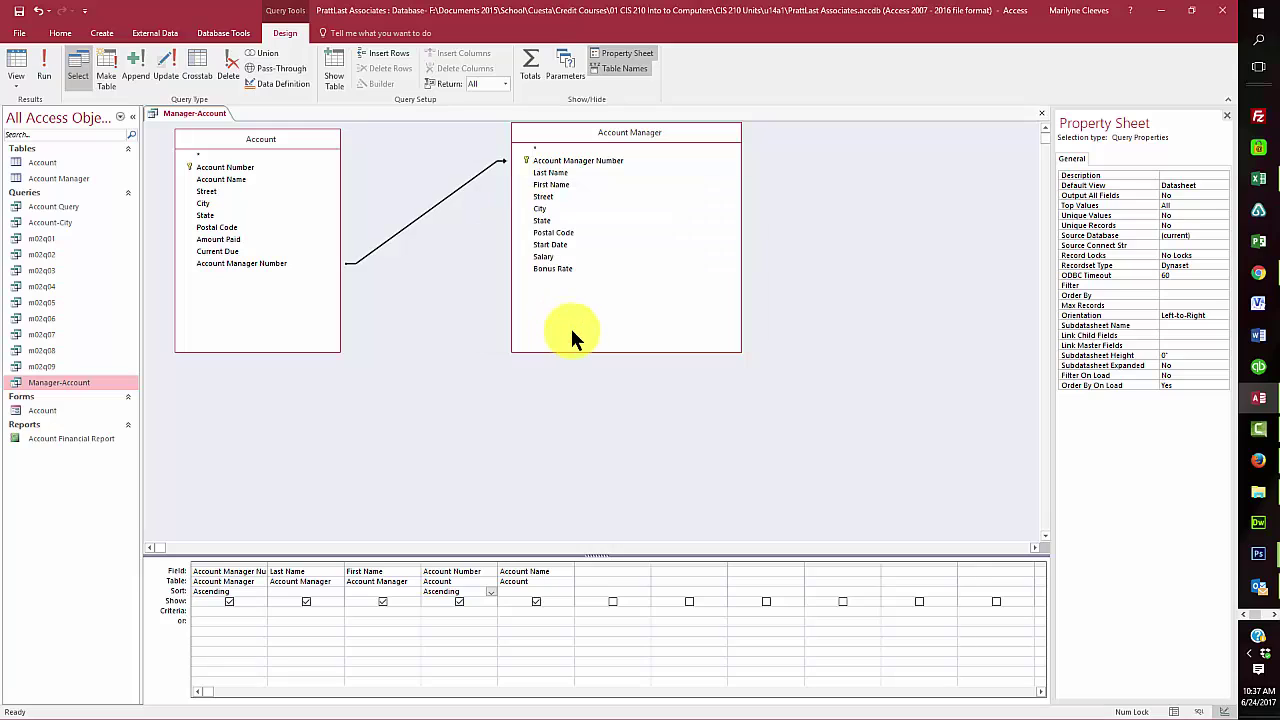
{"action": "left_click", "coordinate": [44, 65]}
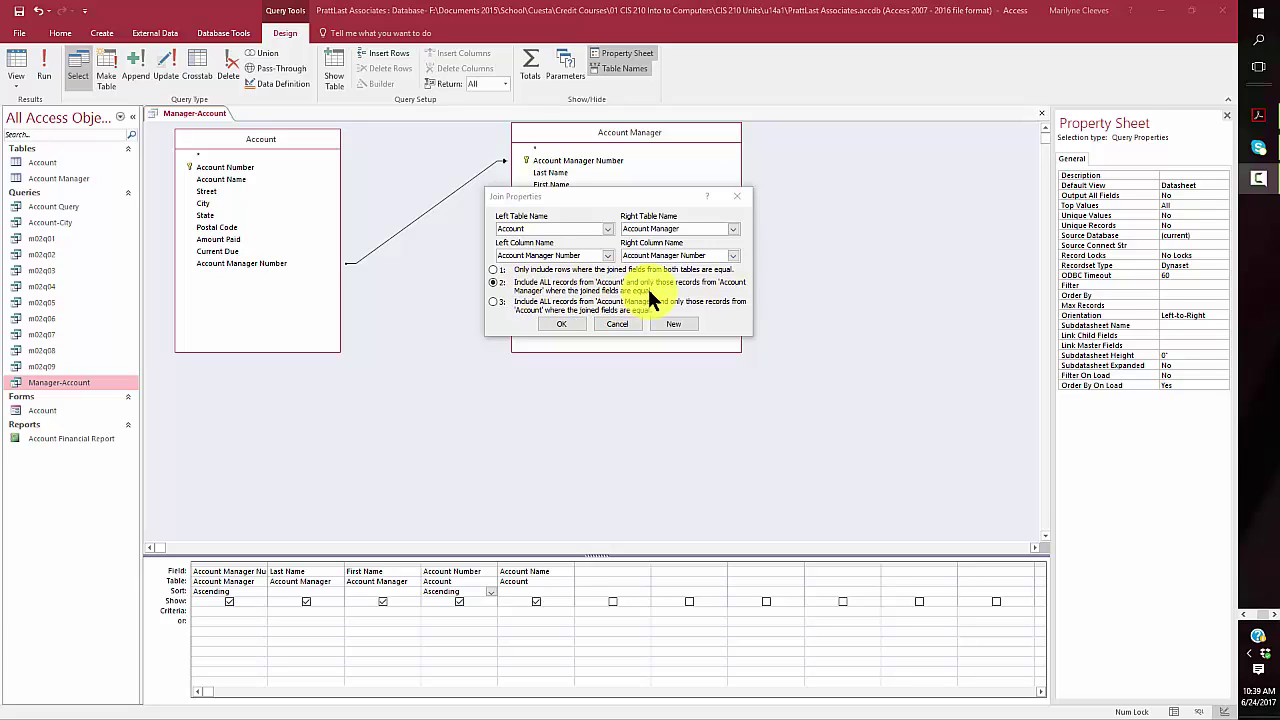
Step: Set the join to include all Account Manager records and only matching Account records, and run the query
{"action": "left_click", "coordinate": [492, 302]}
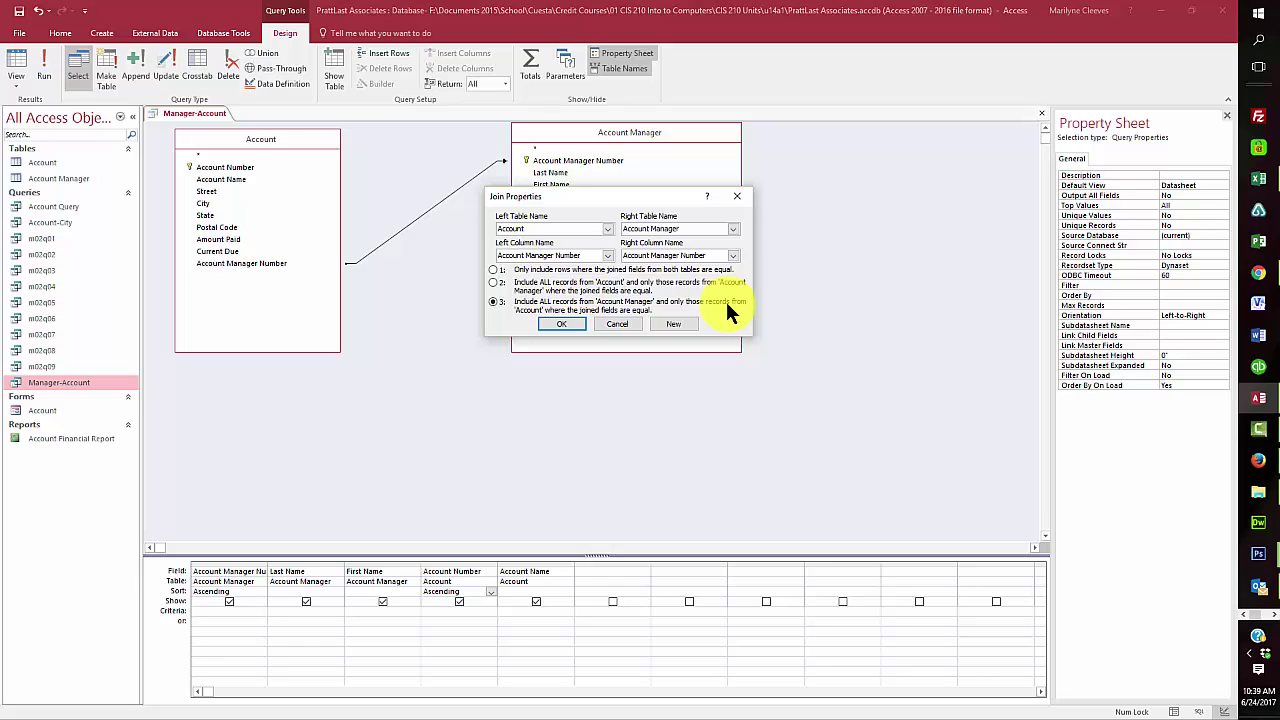
{"action": "left_click", "coordinate": [562, 325]}
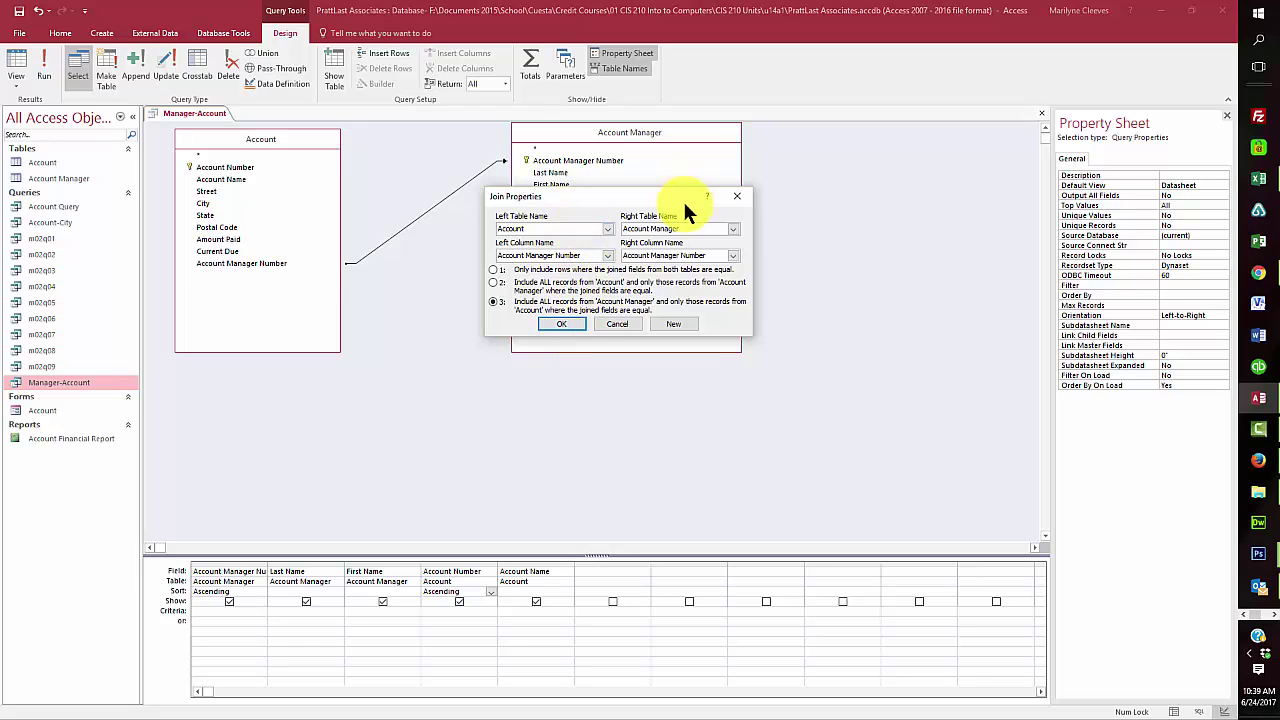
{"action": "left_click", "coordinate": [563, 324]}
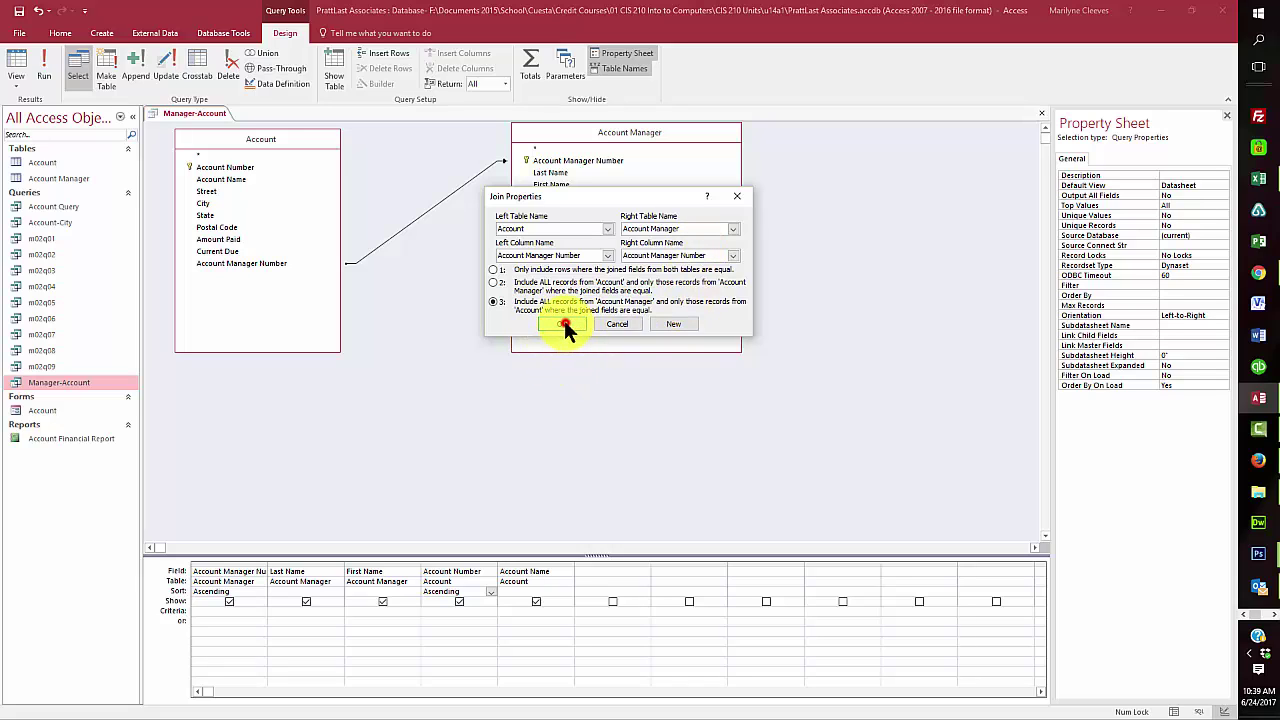
{"action": "left_click", "coordinate": [43, 76]}
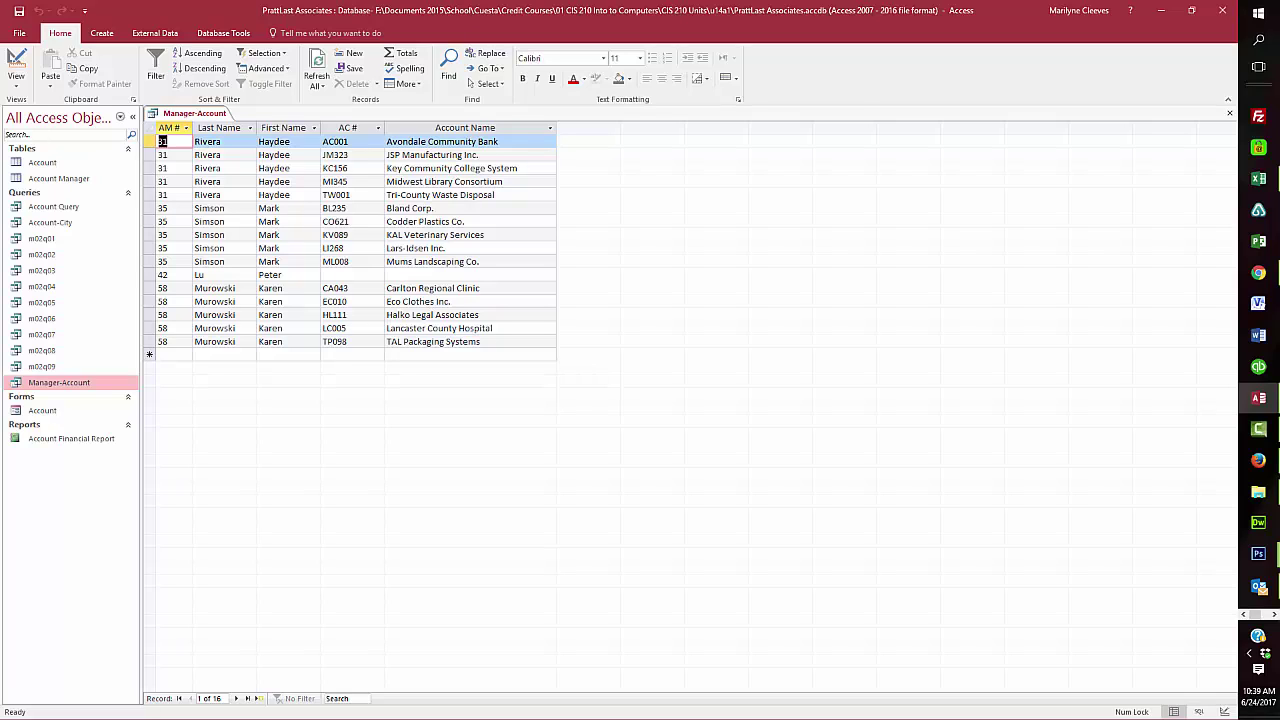
Step: Start the Report Wizard on the Manager-Account query, saving the query changes, and add all its fields to the report
{"action": "key", "text": "alt+c"}
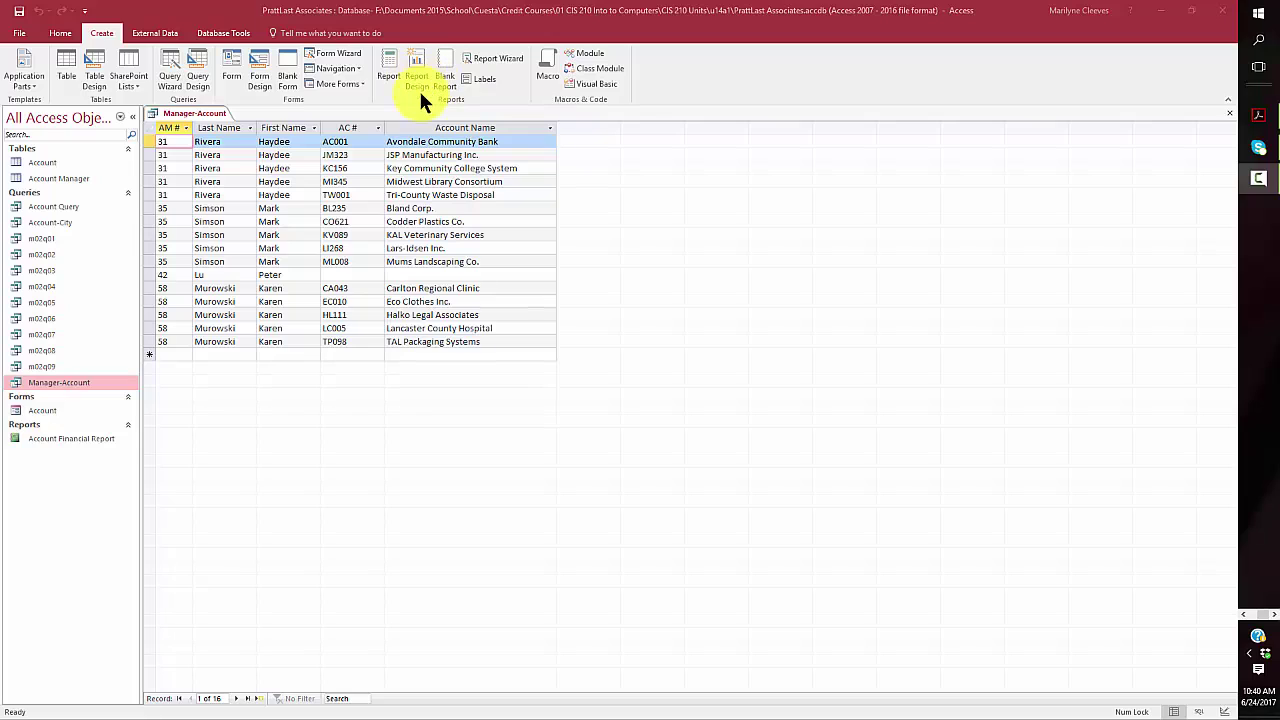
{"action": "left_click", "coordinate": [487, 62]}
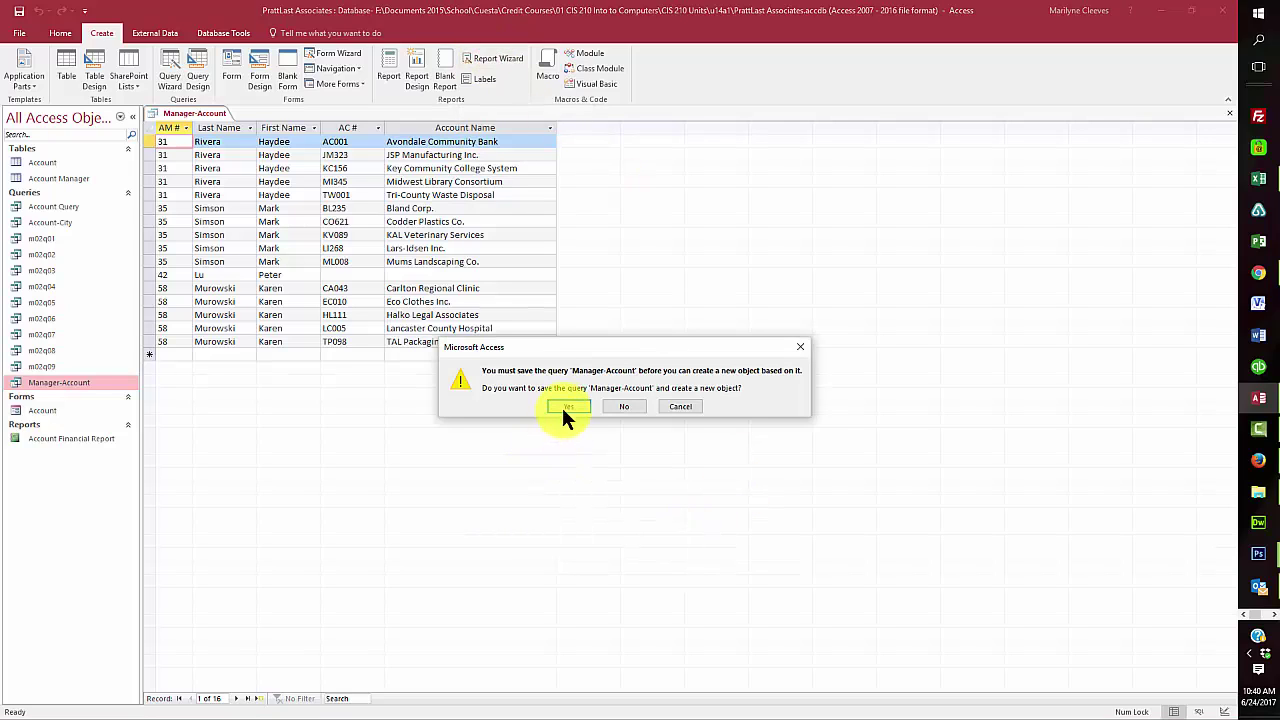
{"action": "left_click", "coordinate": [568, 407]}
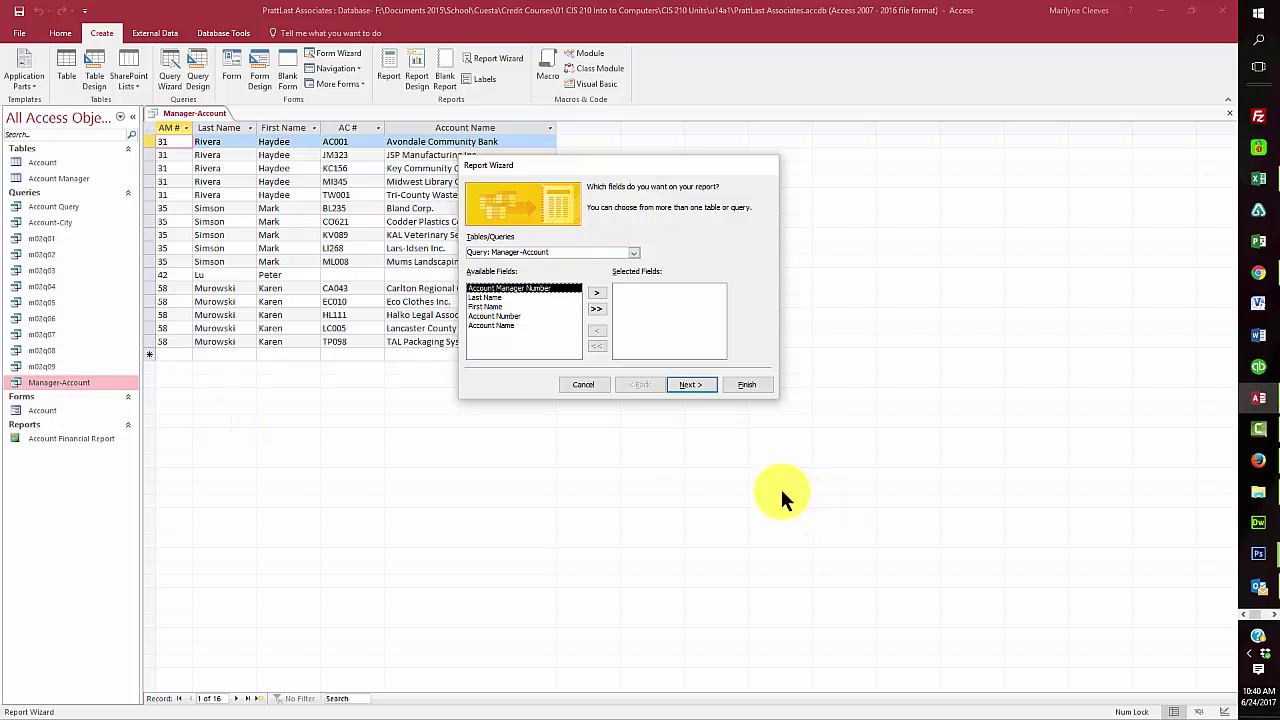
{"action": "left_click", "coordinate": [596, 309]}
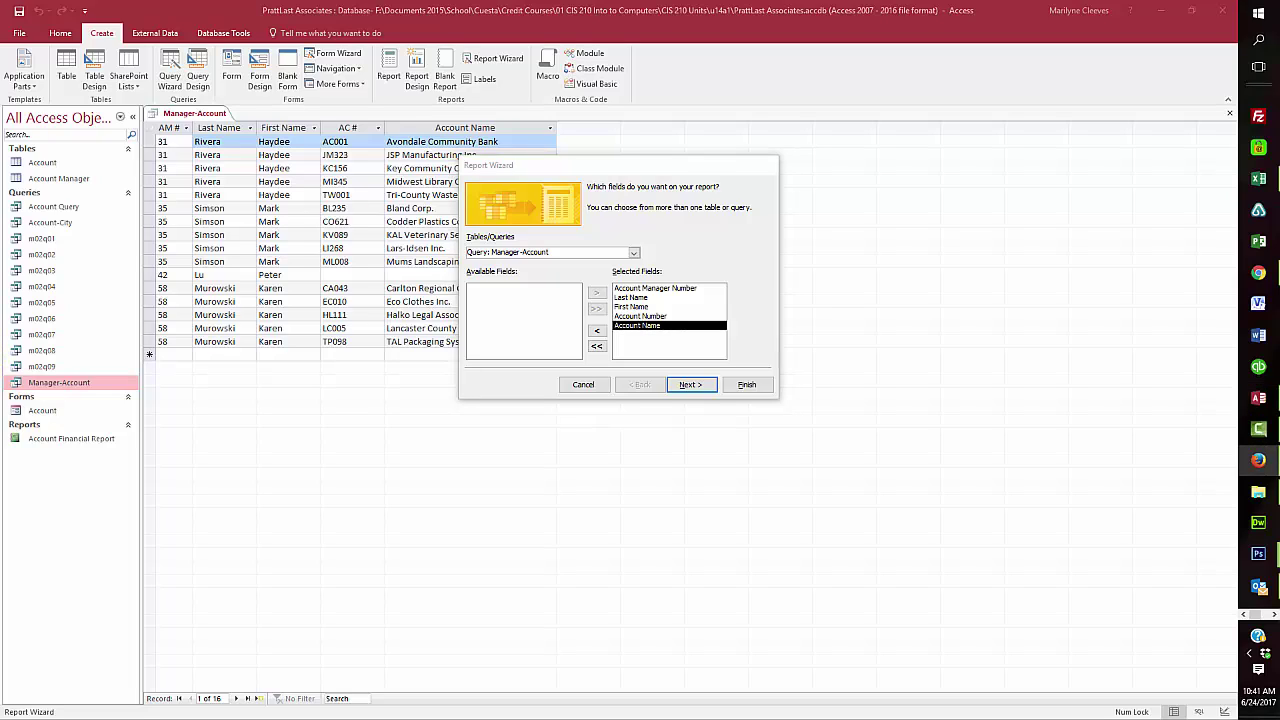
Step: Finish the report without extra grouping or sorting, in tabular portrait layout, titled Manager-Account, and preview it
{"action": "left_click", "coordinate": [692, 385]}
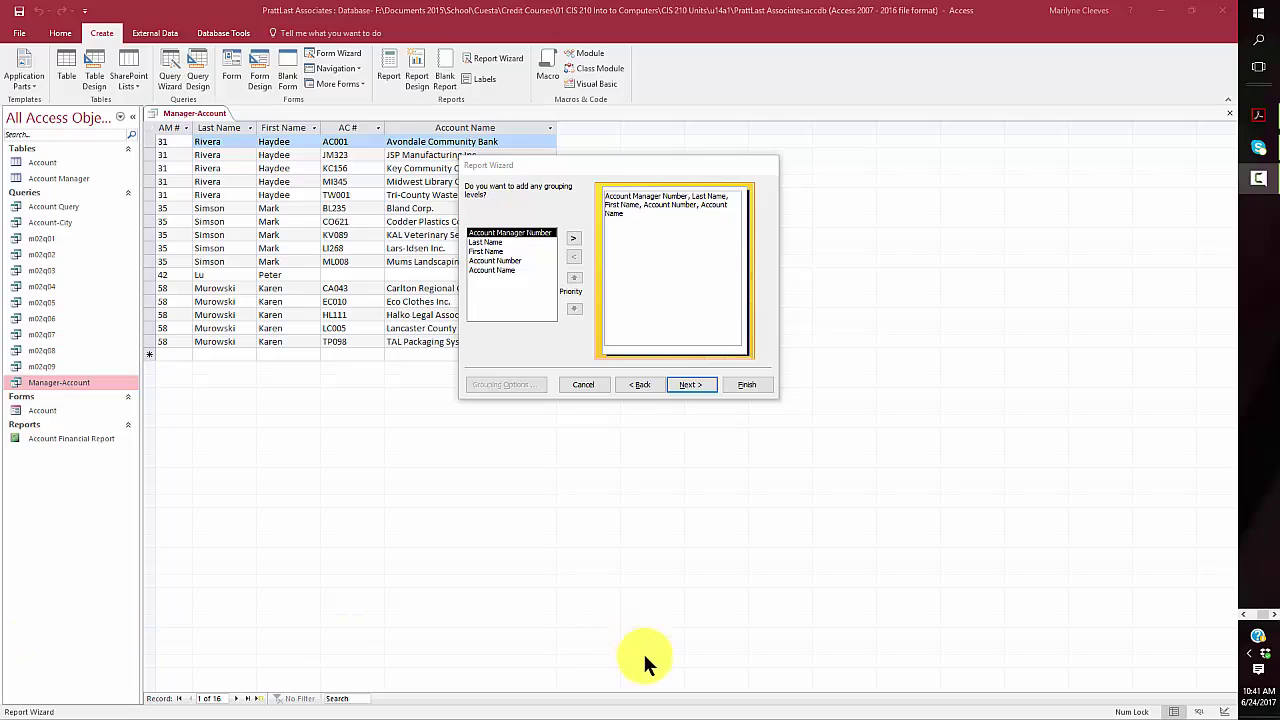
{"action": "left_click", "coordinate": [689, 385]}
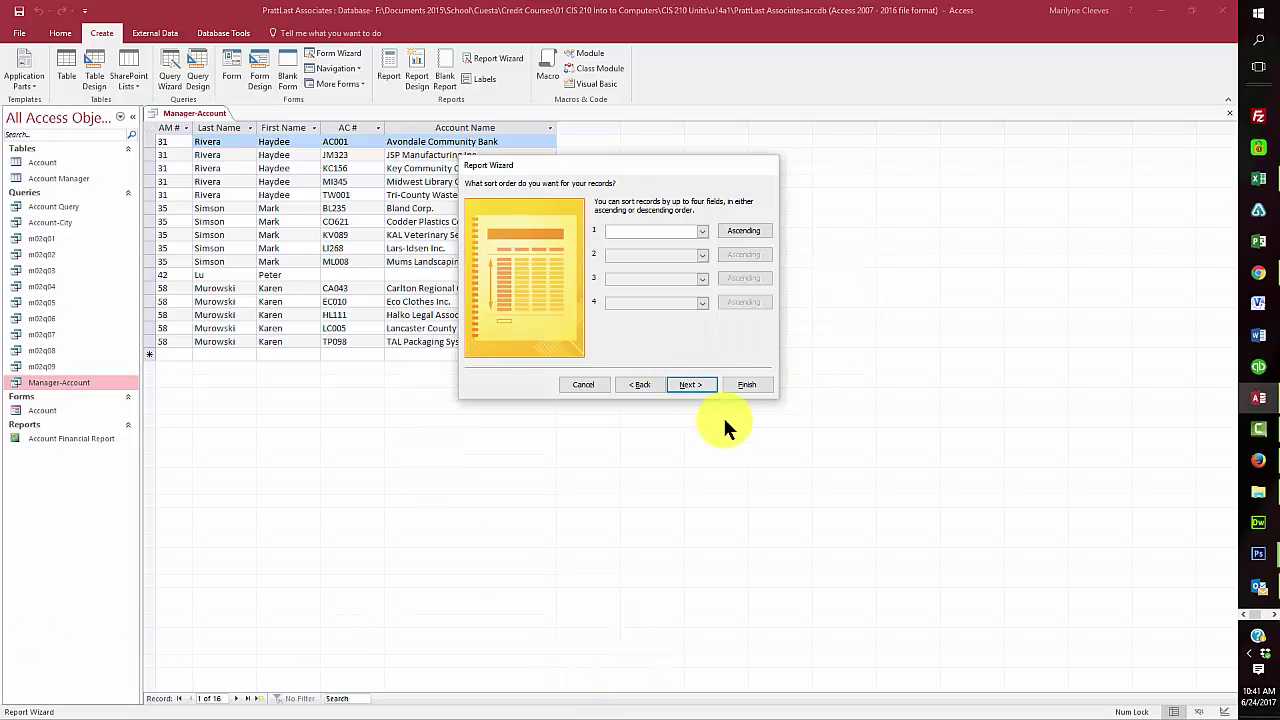
{"action": "left_click", "coordinate": [640, 386]}
{"action": "left_click", "coordinate": [705, 389]}
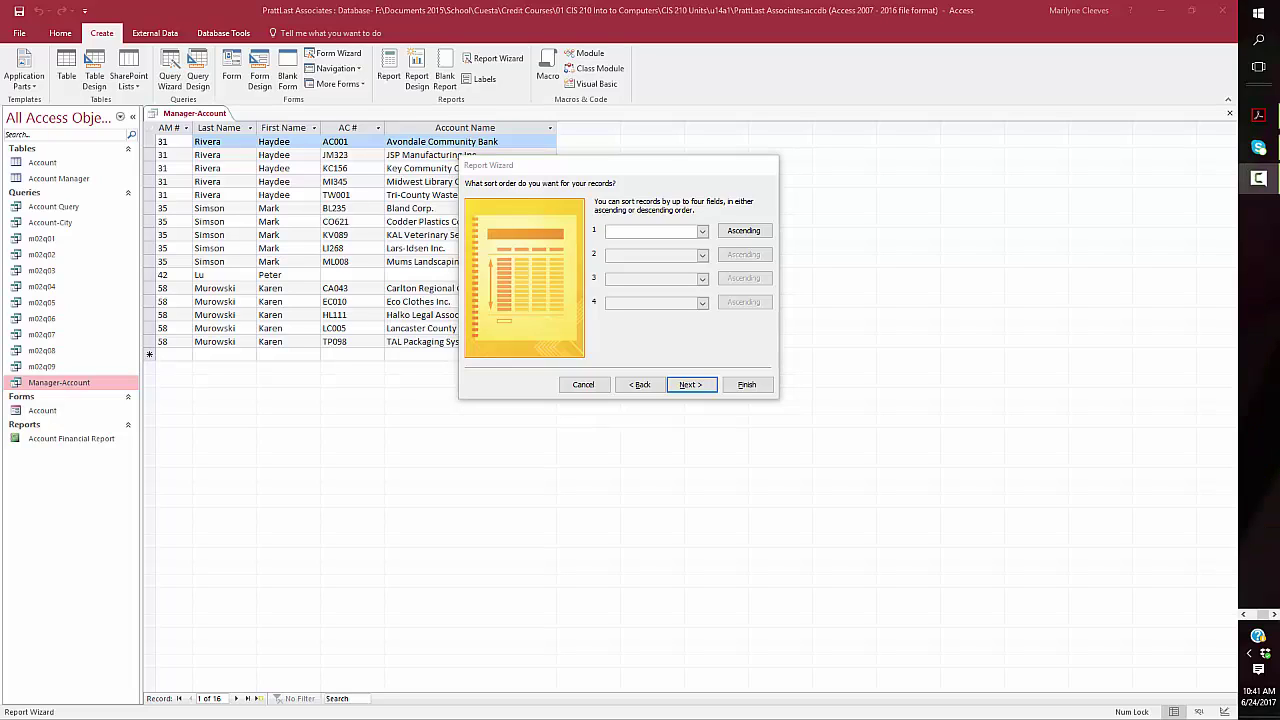
{"action": "left_click", "coordinate": [687, 386]}
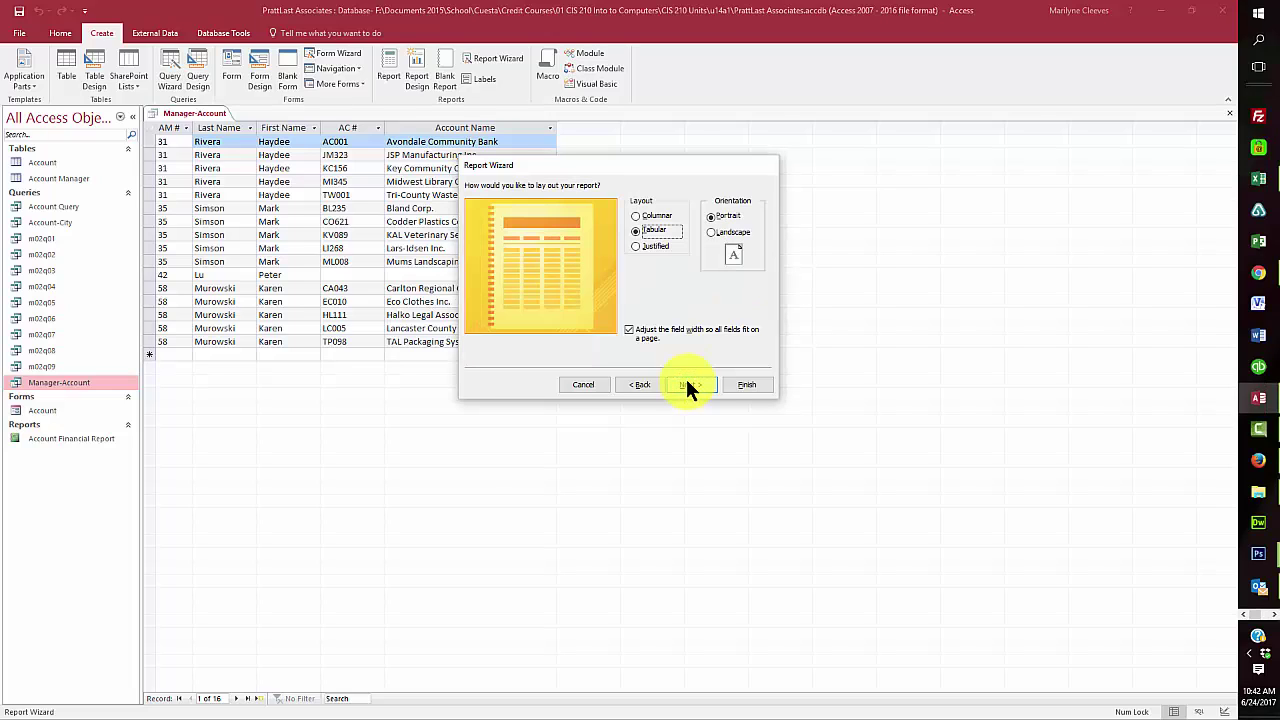
{"action": "left_click", "coordinate": [687, 385]}
{"action": "left_click", "coordinate": [640, 201]}
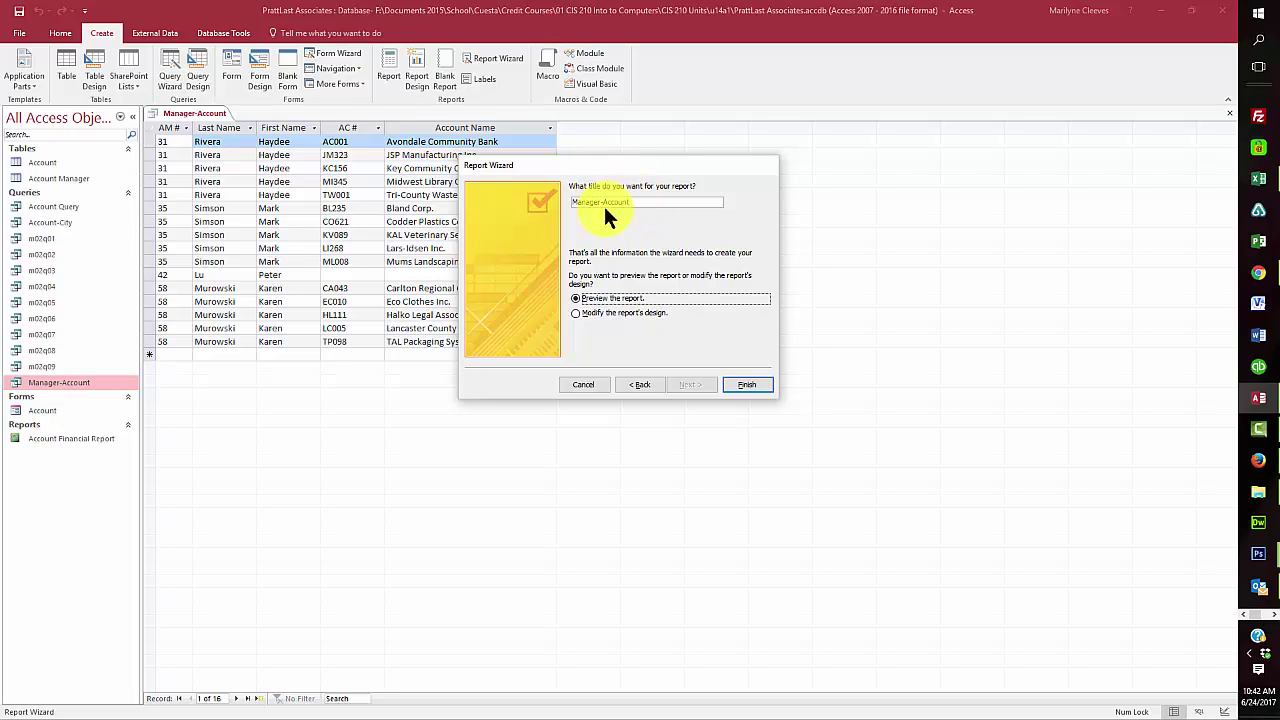
{"action": "left_click", "coordinate": [748, 384]}
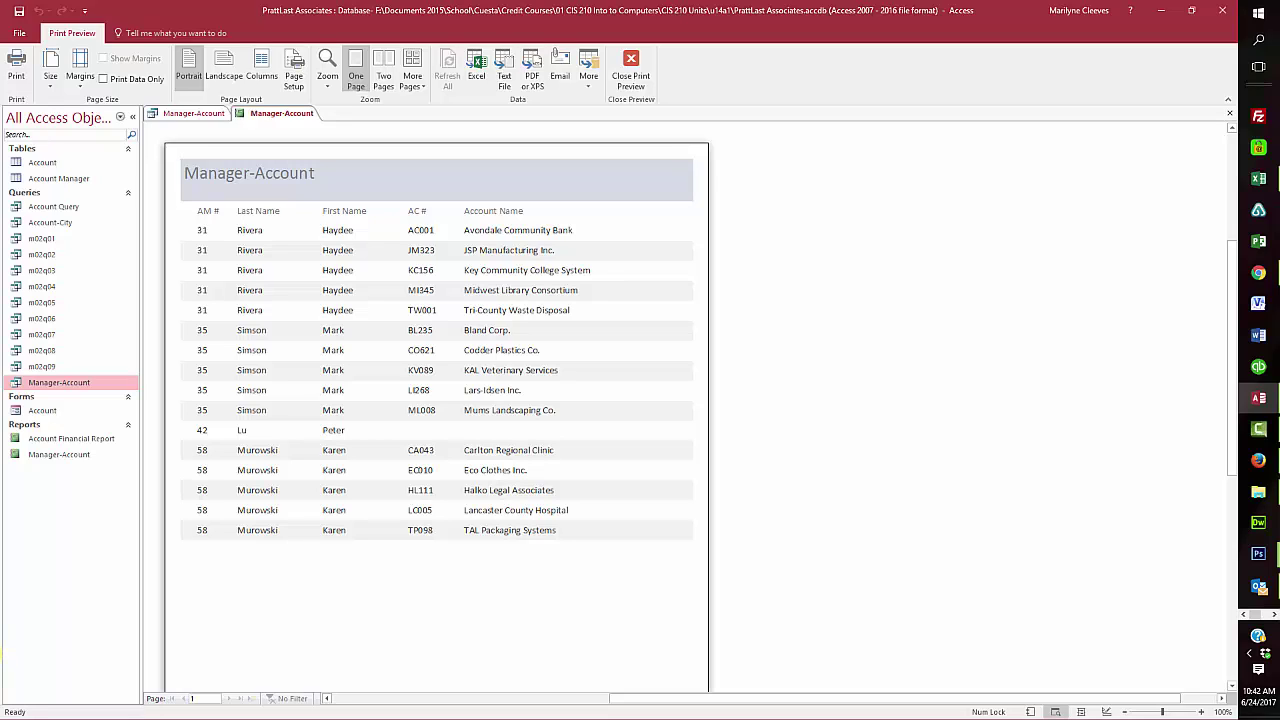
Step: View the report's print settings without printing, and close the print preview
{"action": "key", "text": "F10"}
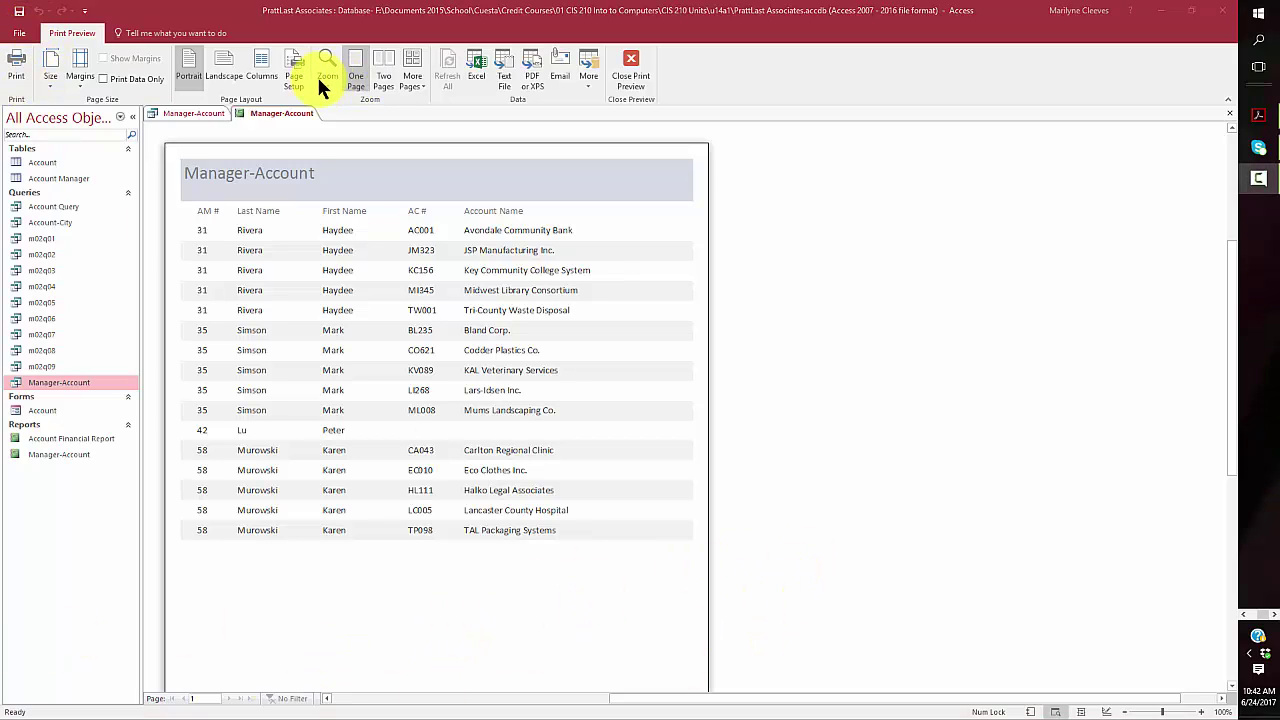
{"action": "left_click", "coordinate": [12, 72]}
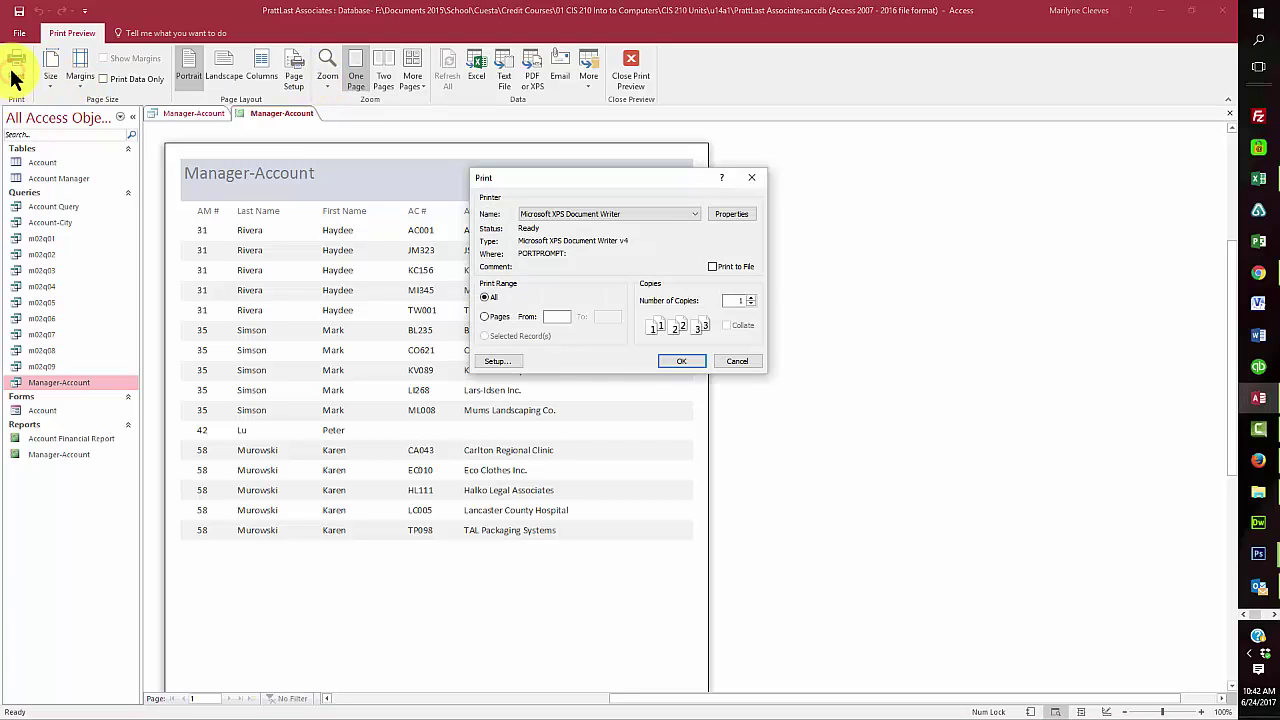
{"action": "left_click", "coordinate": [746, 360]}
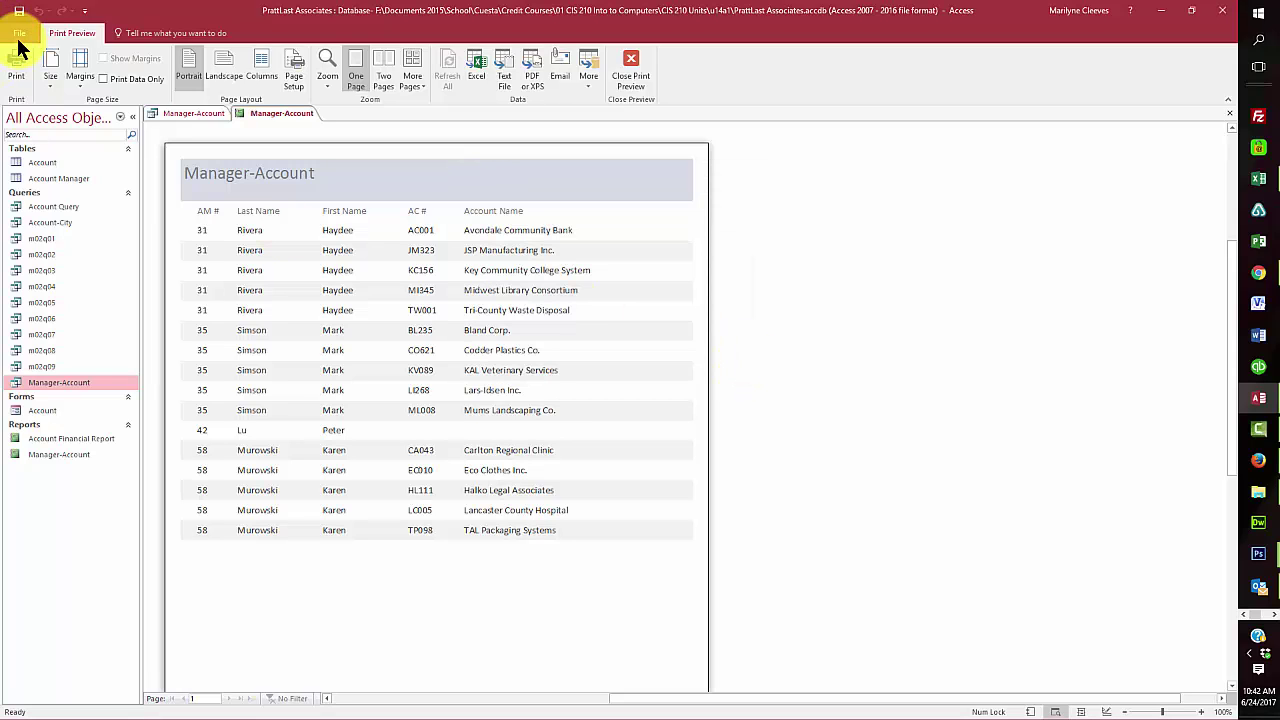
{"action": "left_click", "coordinate": [80, 393]}
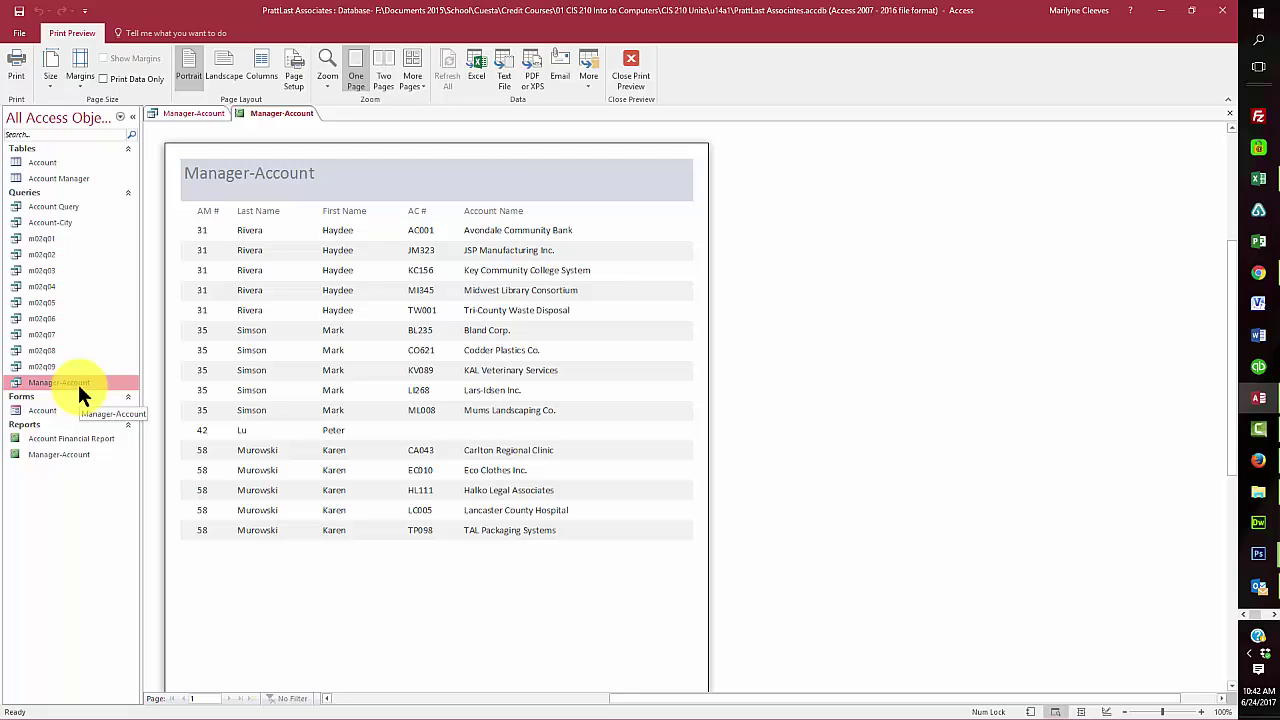
{"action": "left_click", "coordinate": [634, 62]}
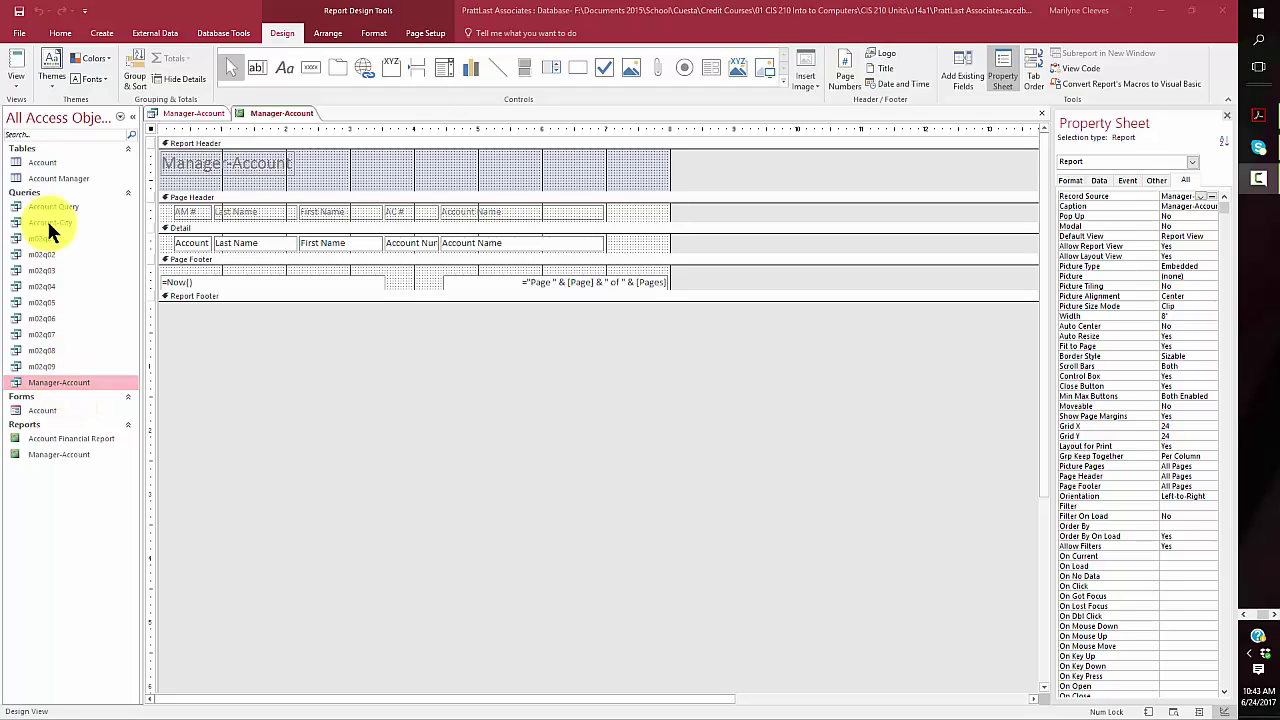
{"action": "left_click", "coordinate": [103, 34]}
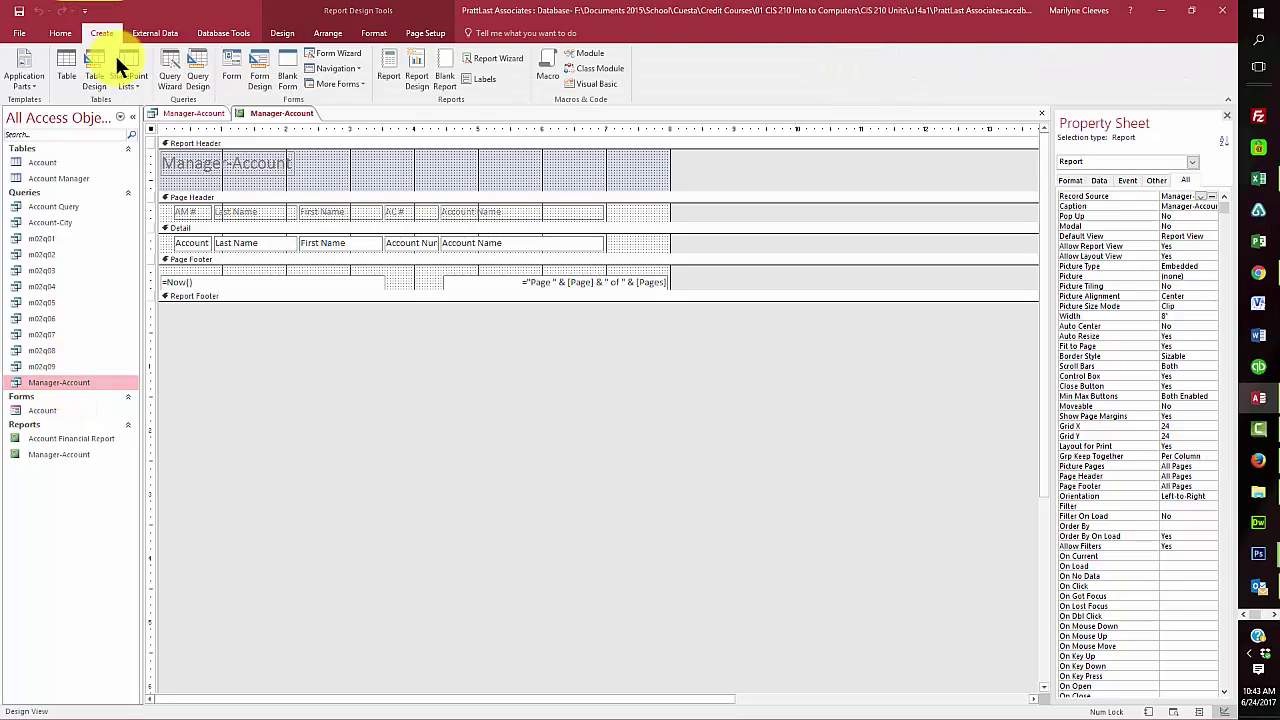
{"action": "left_click", "coordinate": [347, 55]}
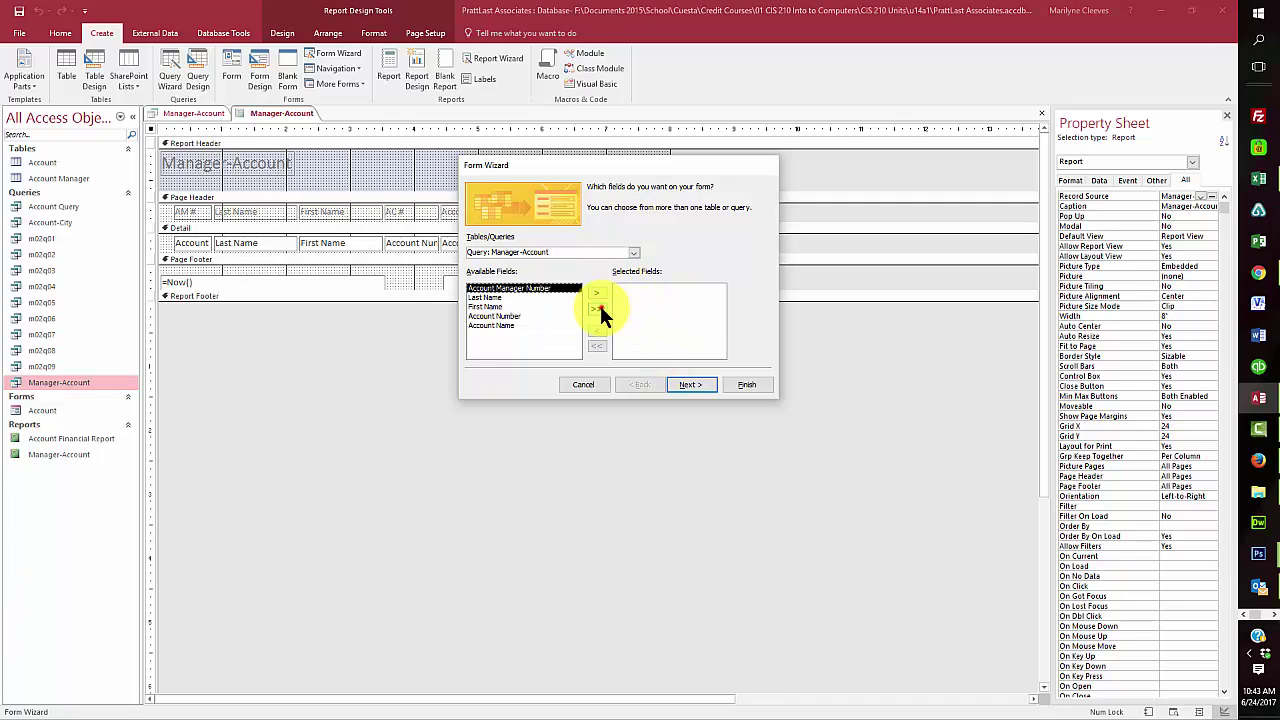
{"action": "left_click", "coordinate": [597, 308]}
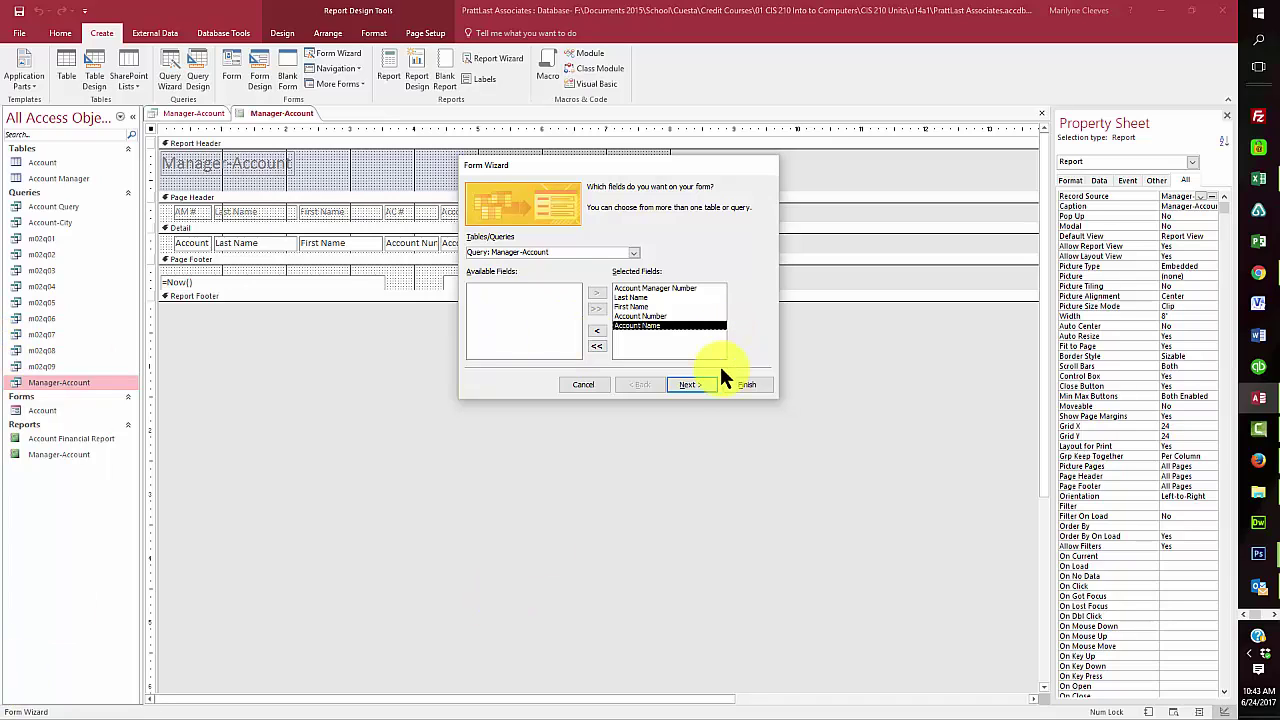
{"action": "left_click", "coordinate": [690, 385]}
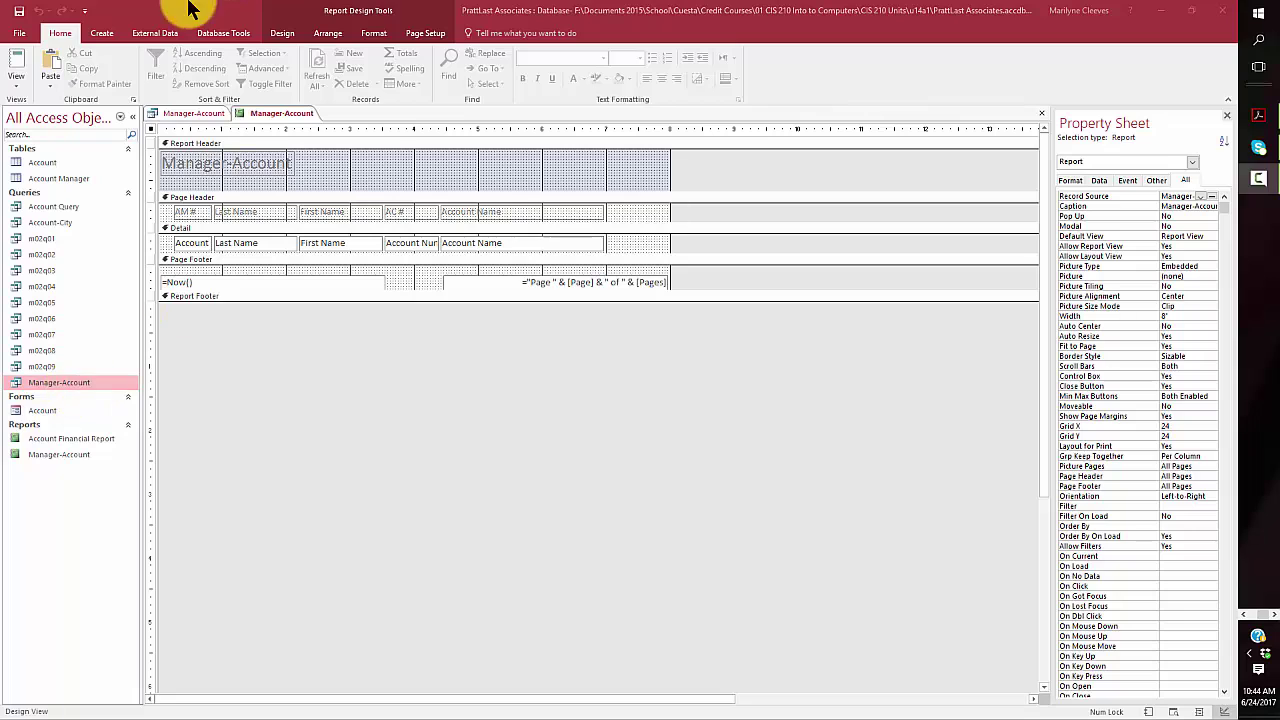
Step: Create a simple form based on the Manager-Account query
{"action": "left_click", "coordinate": [97, 32]}
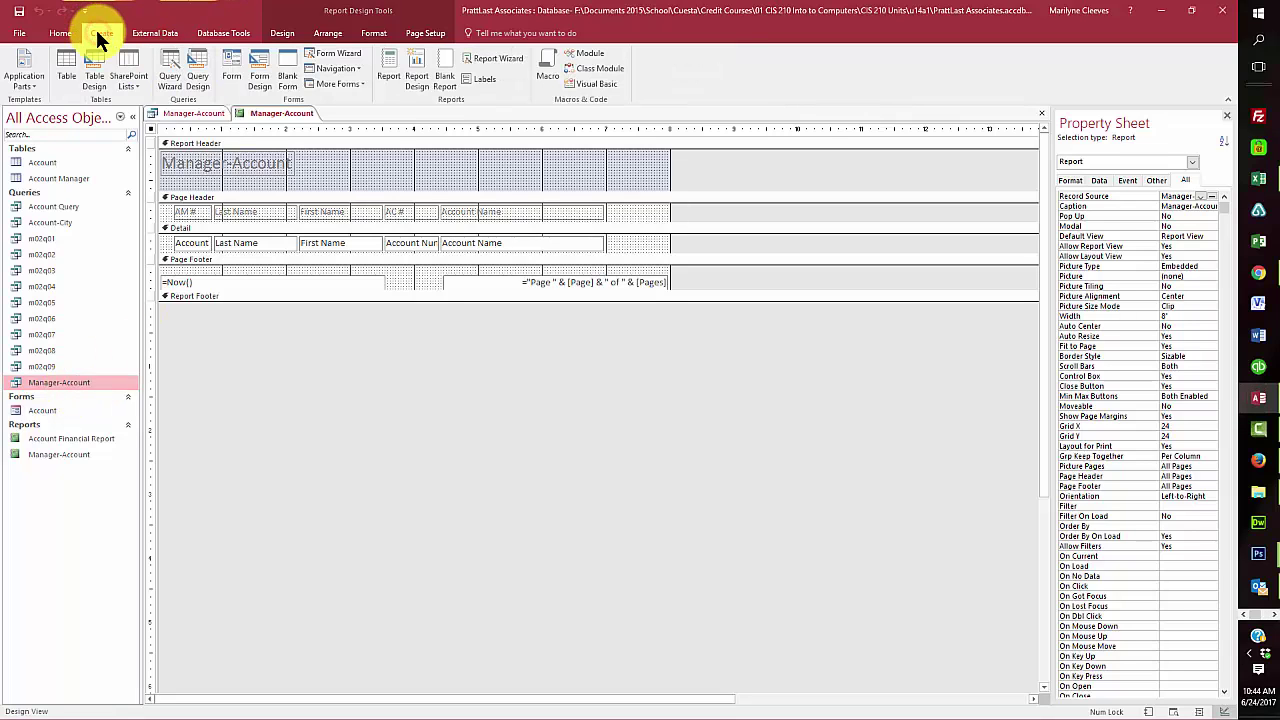
{"action": "left_click", "coordinate": [232, 62]}
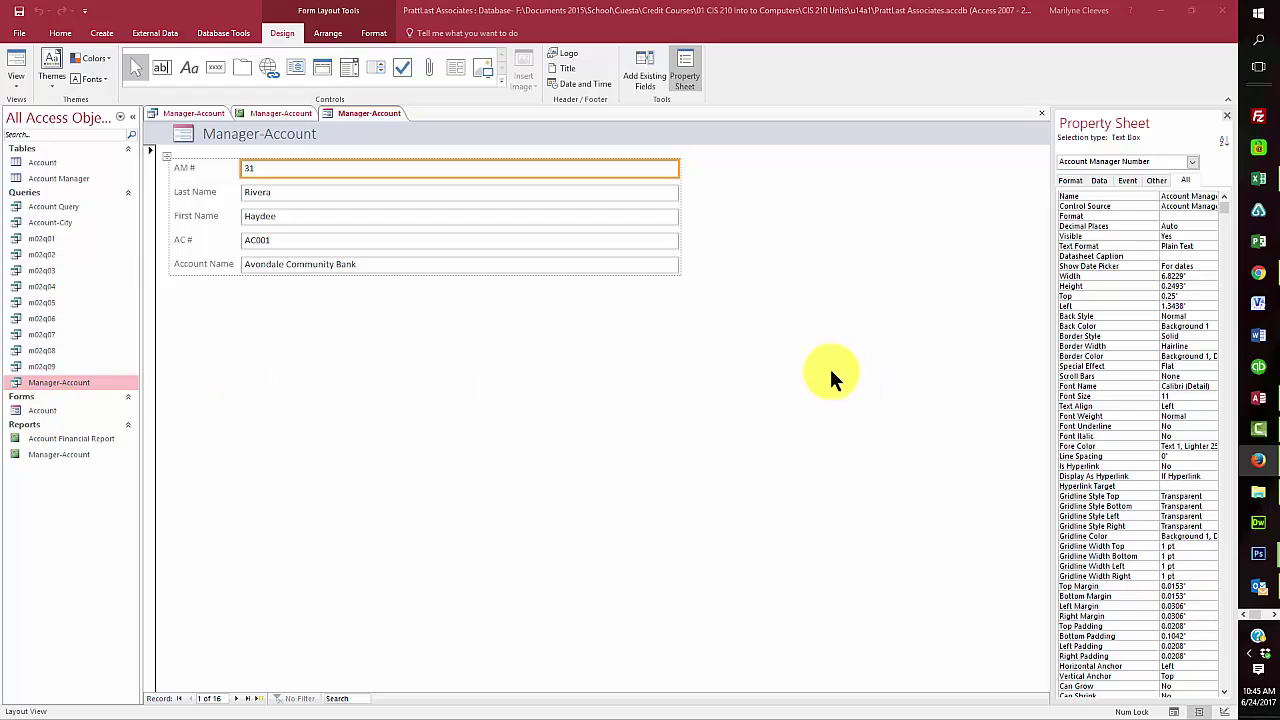
Step: Save the new form as Manager-Account and close all open objects
{"action": "right_click", "coordinate": [370, 110]}
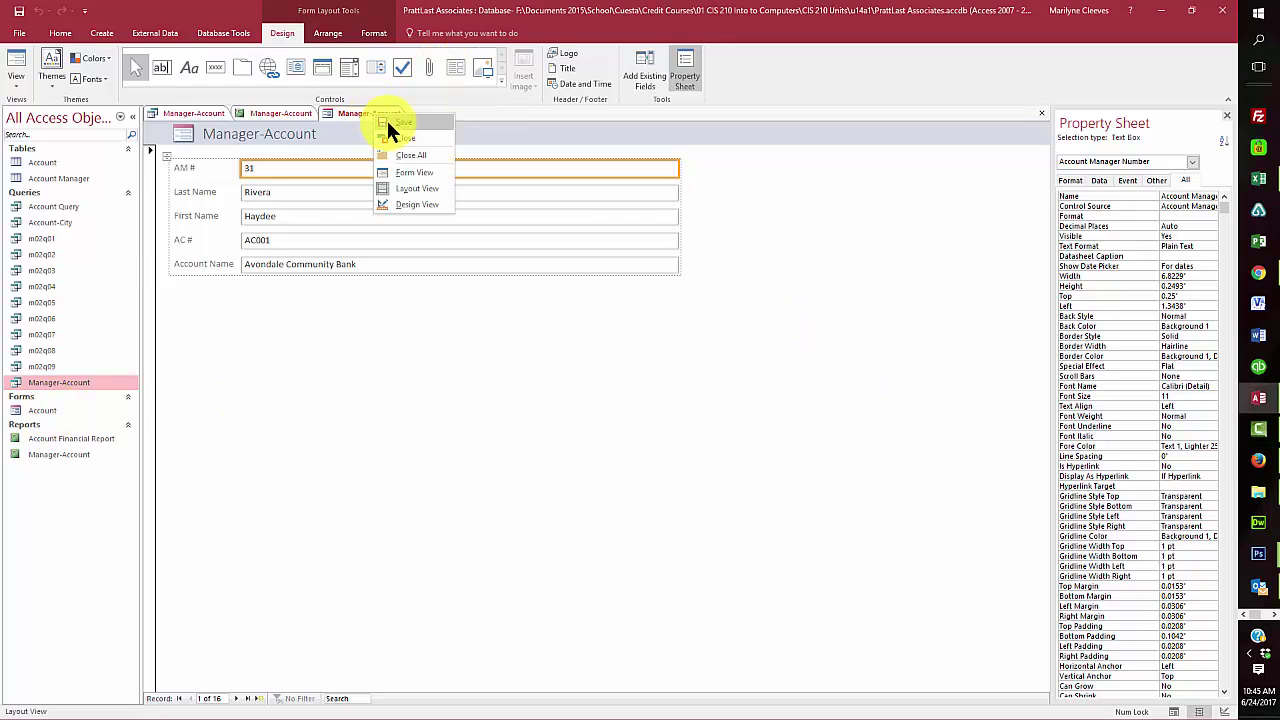
{"action": "left_click", "coordinate": [388, 127]}
{"action": "left_click", "coordinate": [620, 277]}
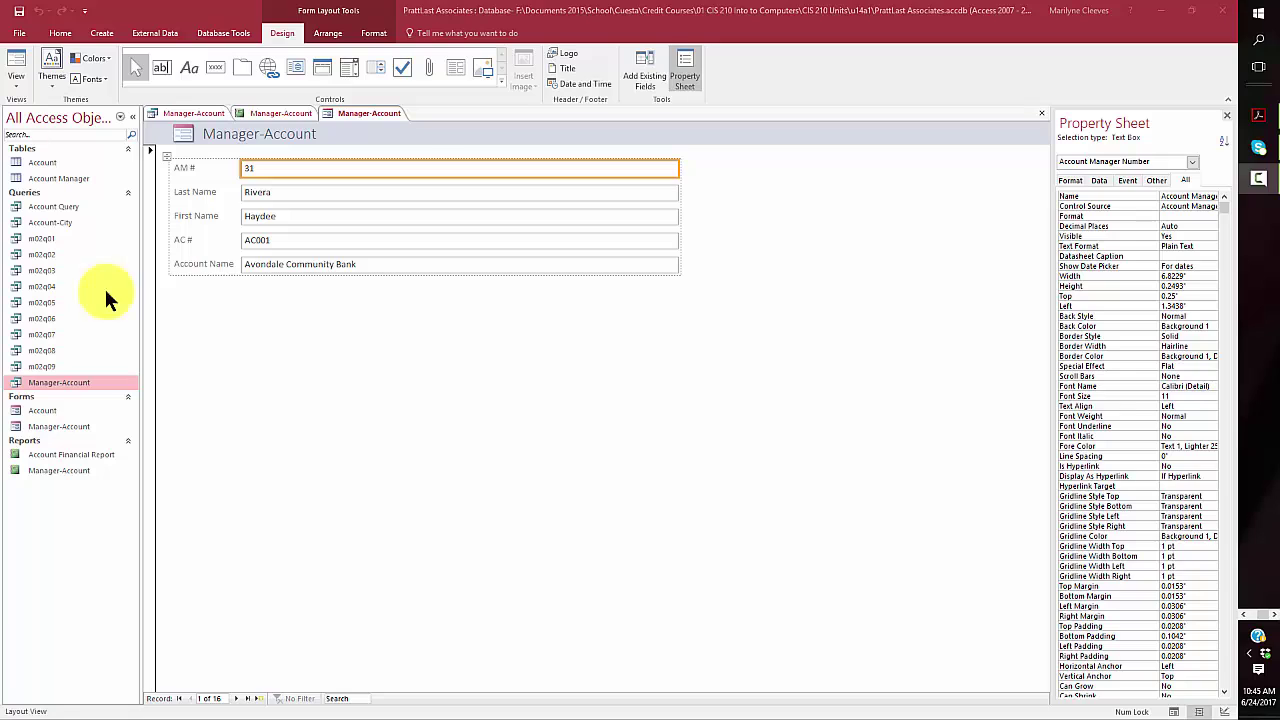
{"action": "right_click", "coordinate": [380, 113]}
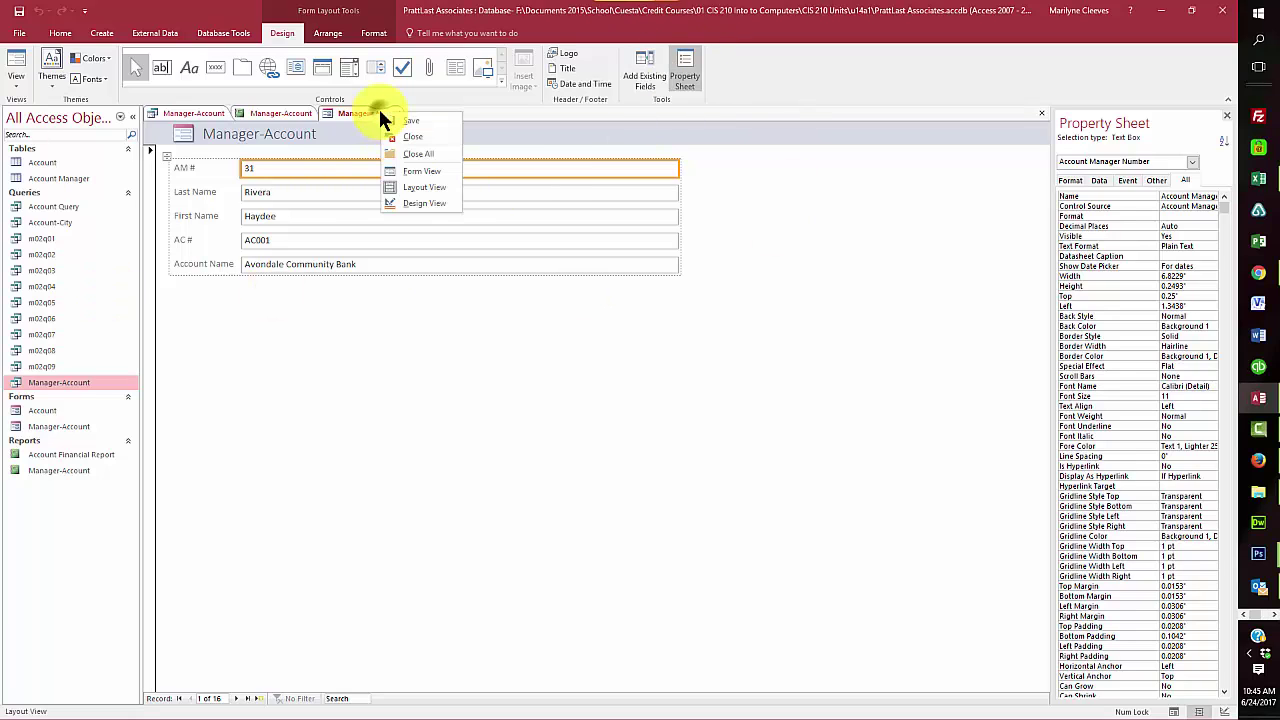
{"action": "left_click", "coordinate": [405, 153]}
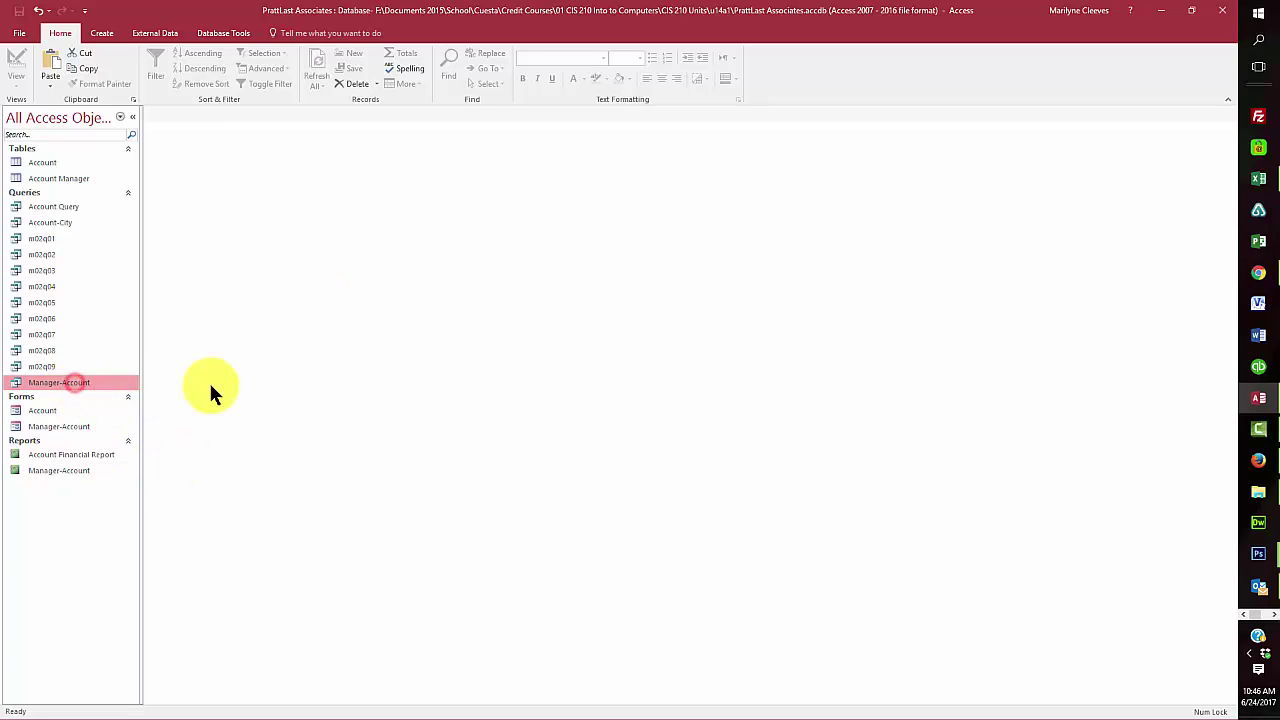
Step: Start an Excel Workbook export of the Manager-Account query, preserving its formatting and layout
{"action": "left_click", "coordinate": [161, 30]}
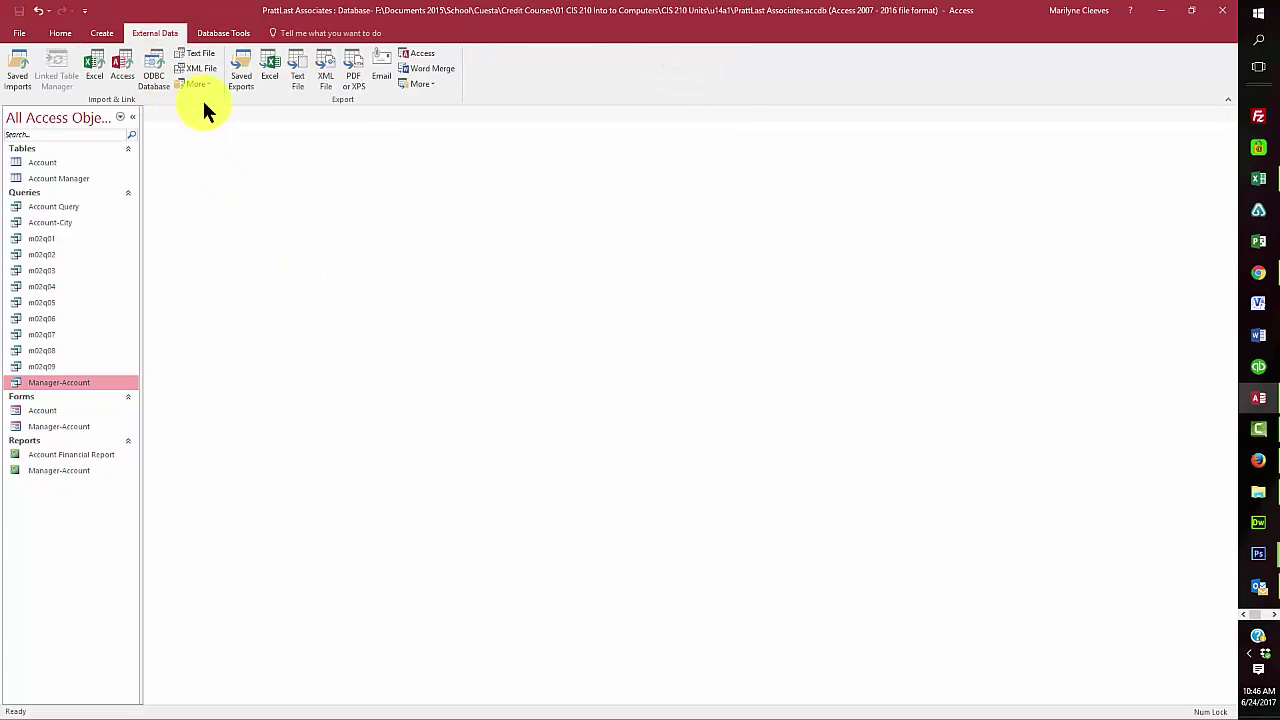
{"action": "left_click", "coordinate": [268, 72]}
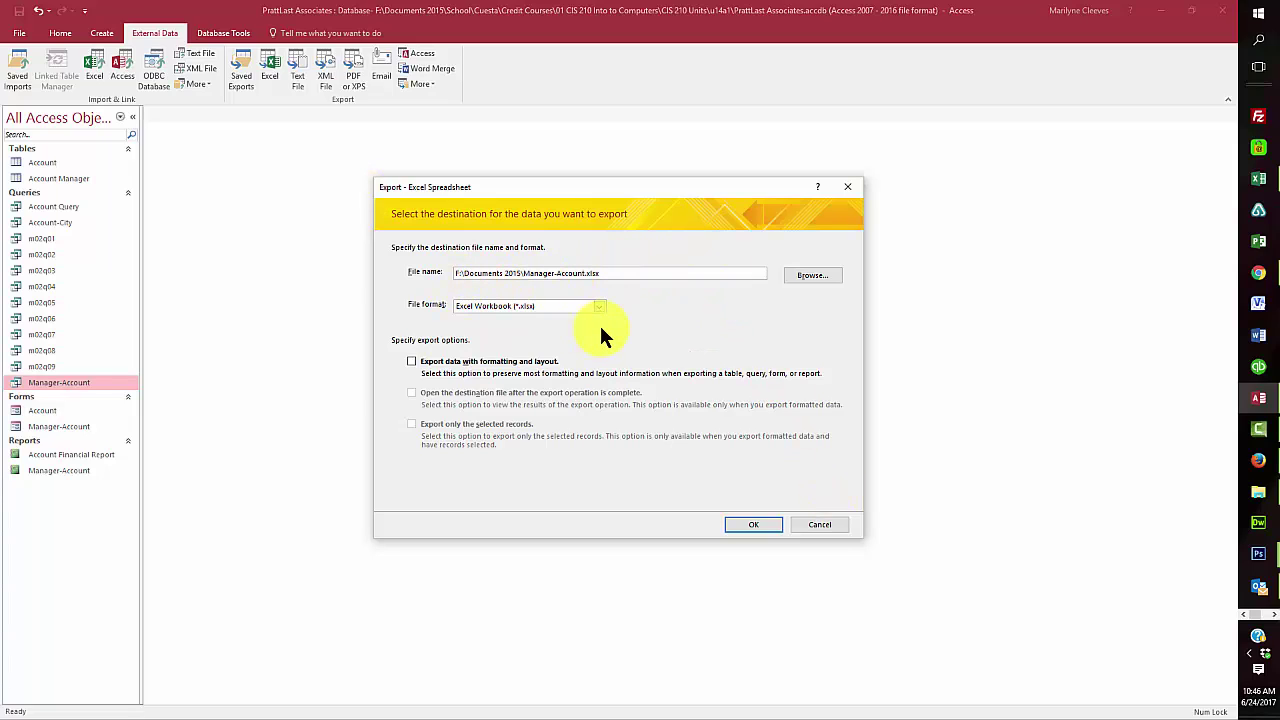
{"action": "left_click", "coordinate": [412, 362]}
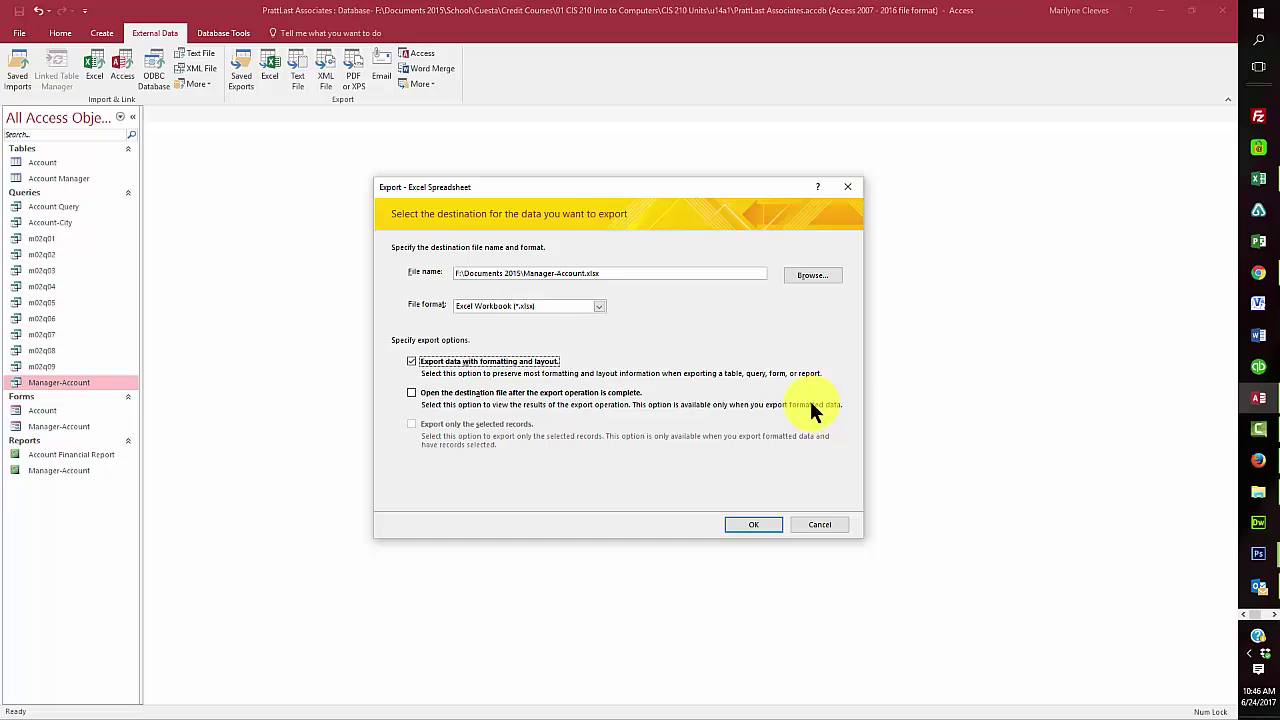
{"action": "left_click", "coordinate": [776, 527]}
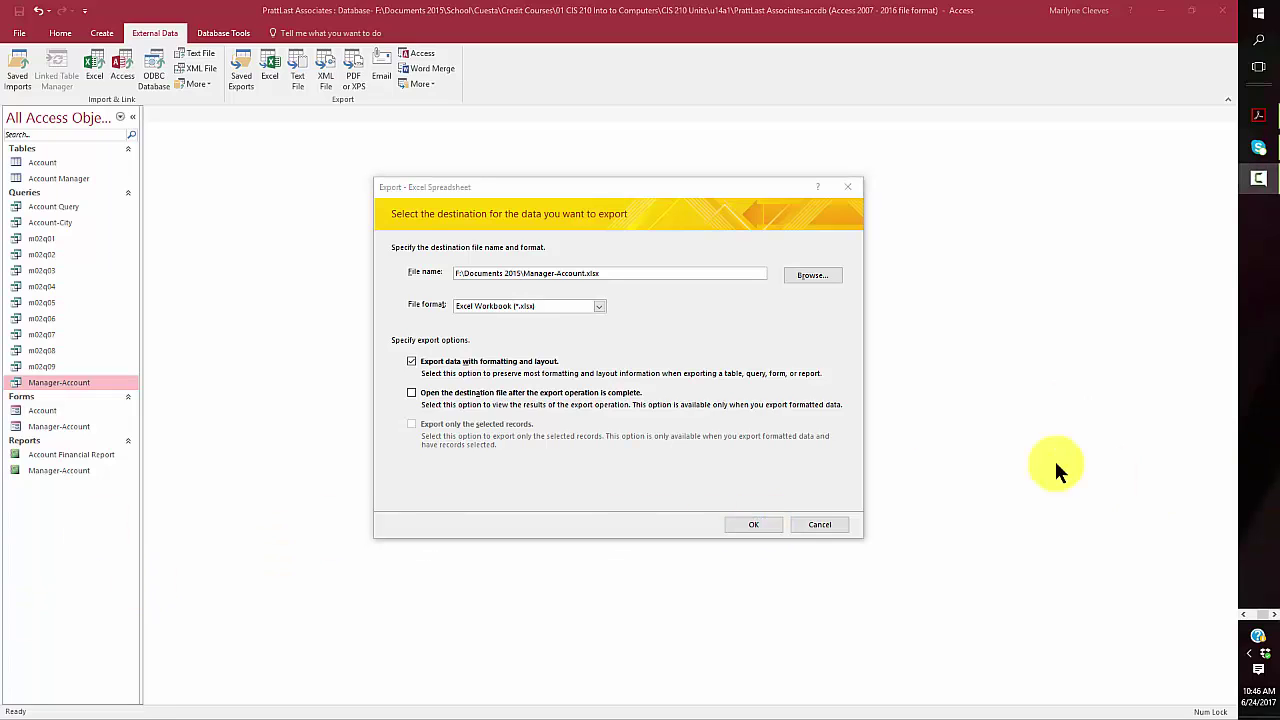
Step: Set the export destination to Manager-Account.xlsx in the CIS 210 Units\u14a1 folder on drive F
{"action": "left_click", "coordinate": [609, 266]}
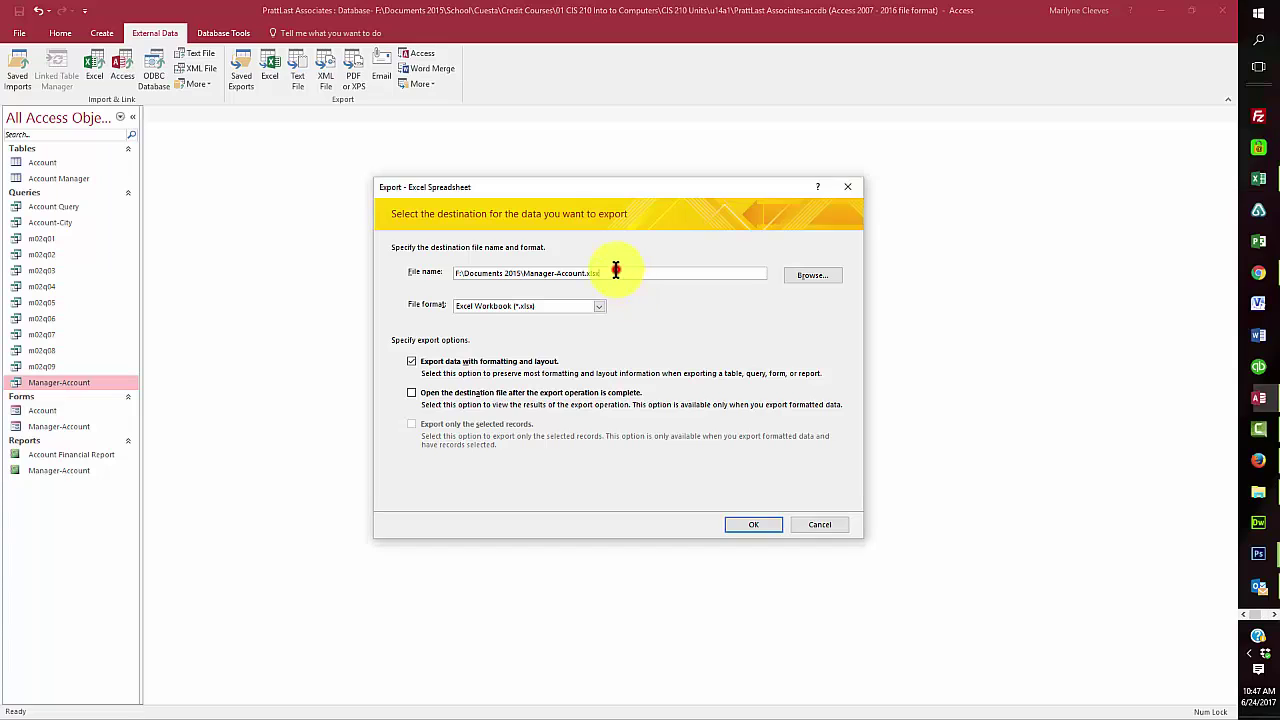
{"action": "left_click", "coordinate": [814, 276]}
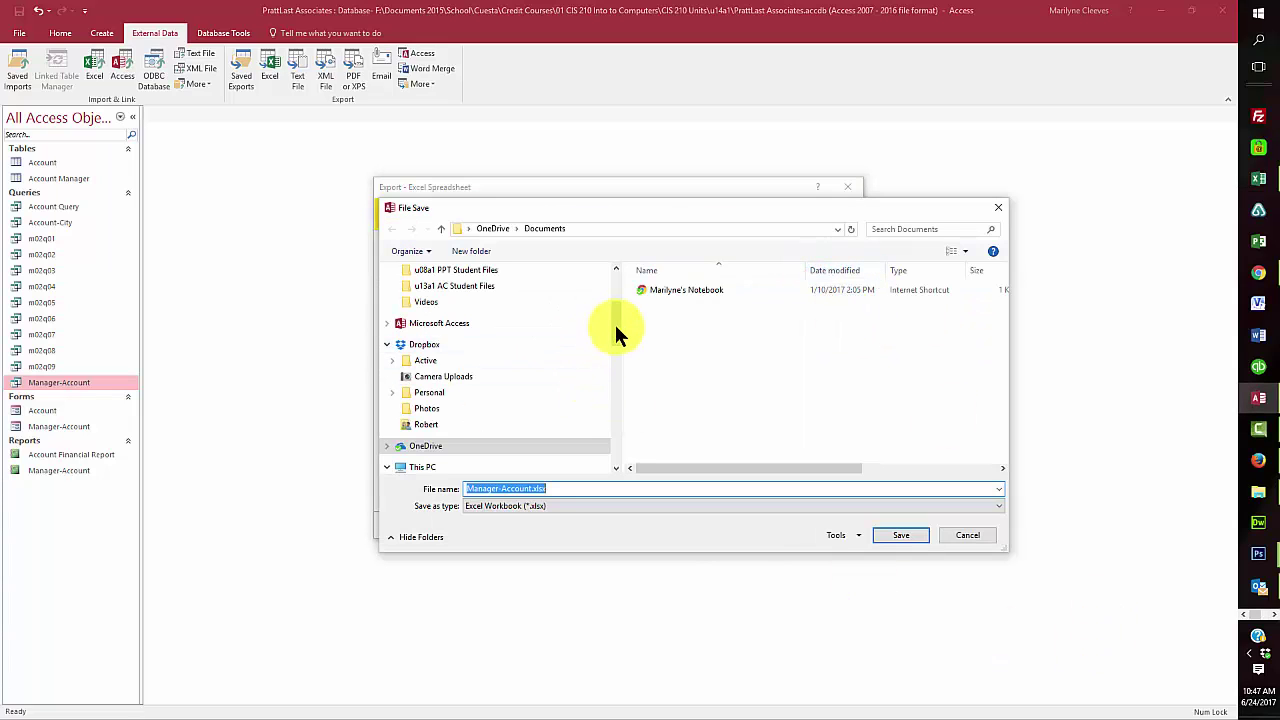
{"action": "left_click_drag", "start_coordinate": [615, 324], "coordinate": [618, 384]}
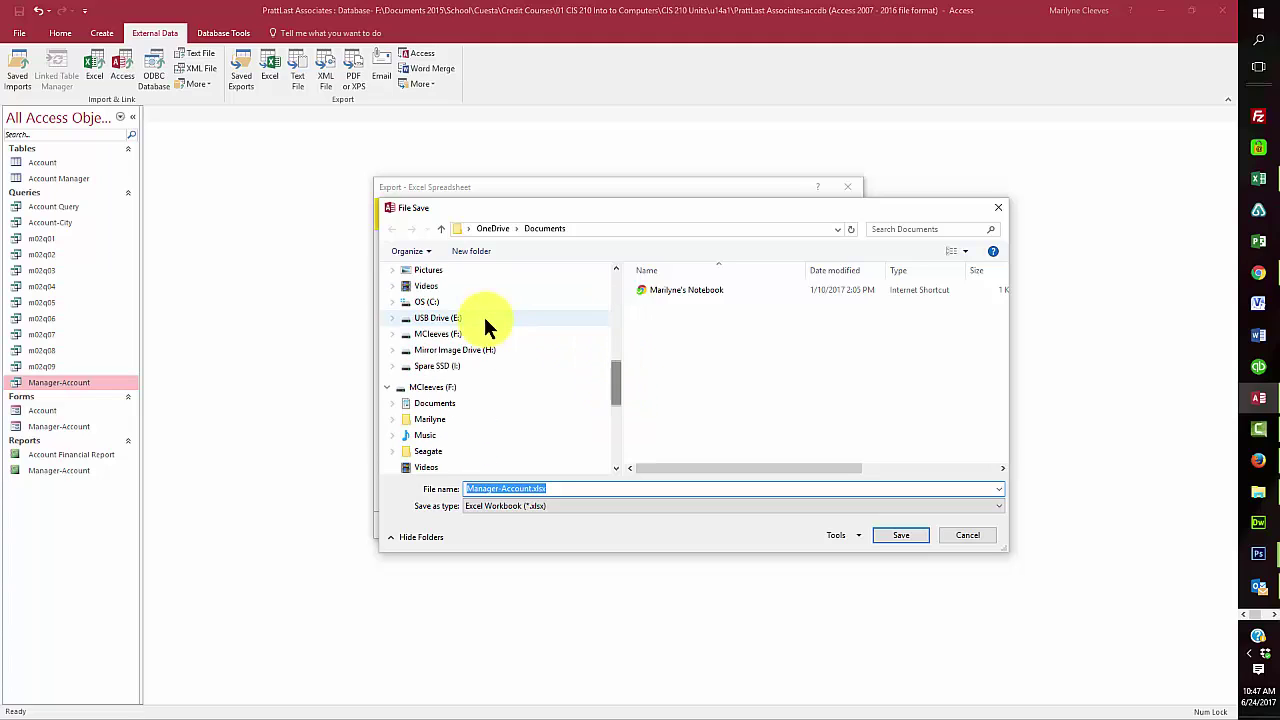
{"action": "left_click", "coordinate": [441, 335]}
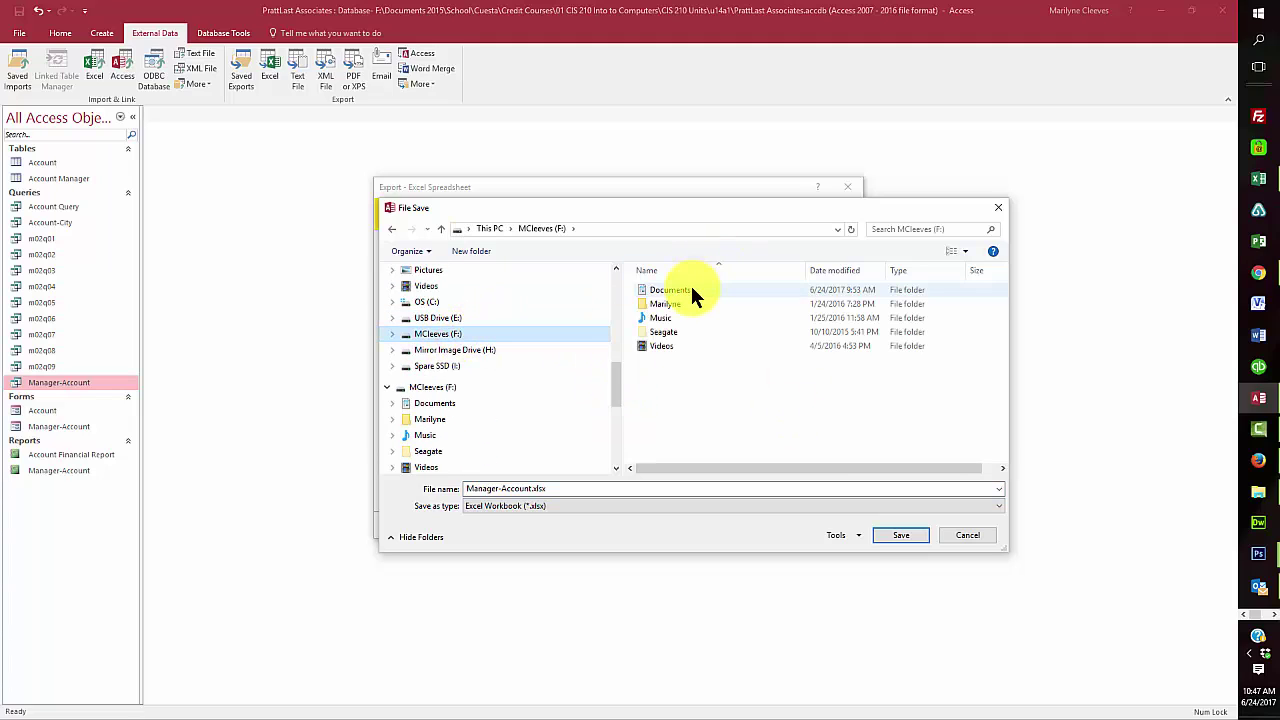
{"action": "double_click", "coordinate": [692, 289]}
{"action": "scroll", "coordinate": [746, 410], "scroll_direction": "down", "scroll_amount": 3}
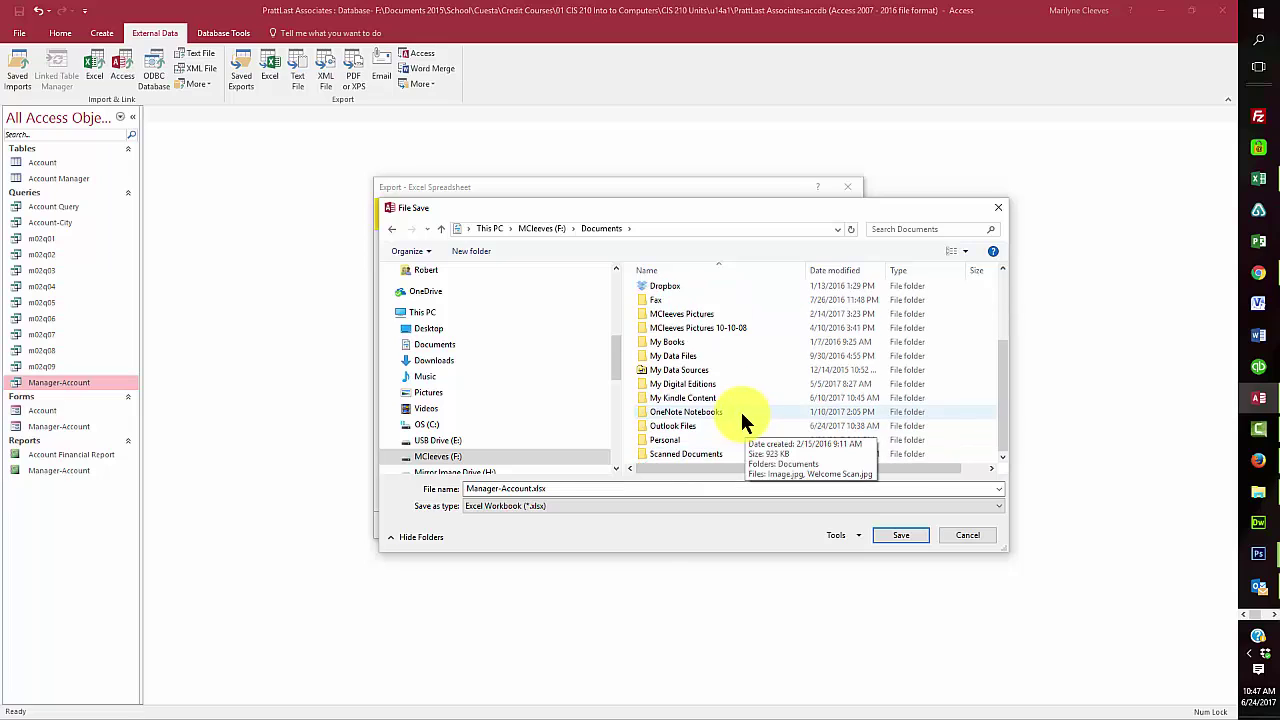
{"action": "scroll", "coordinate": [756, 378], "scroll_direction": "down", "scroll_amount": 1}
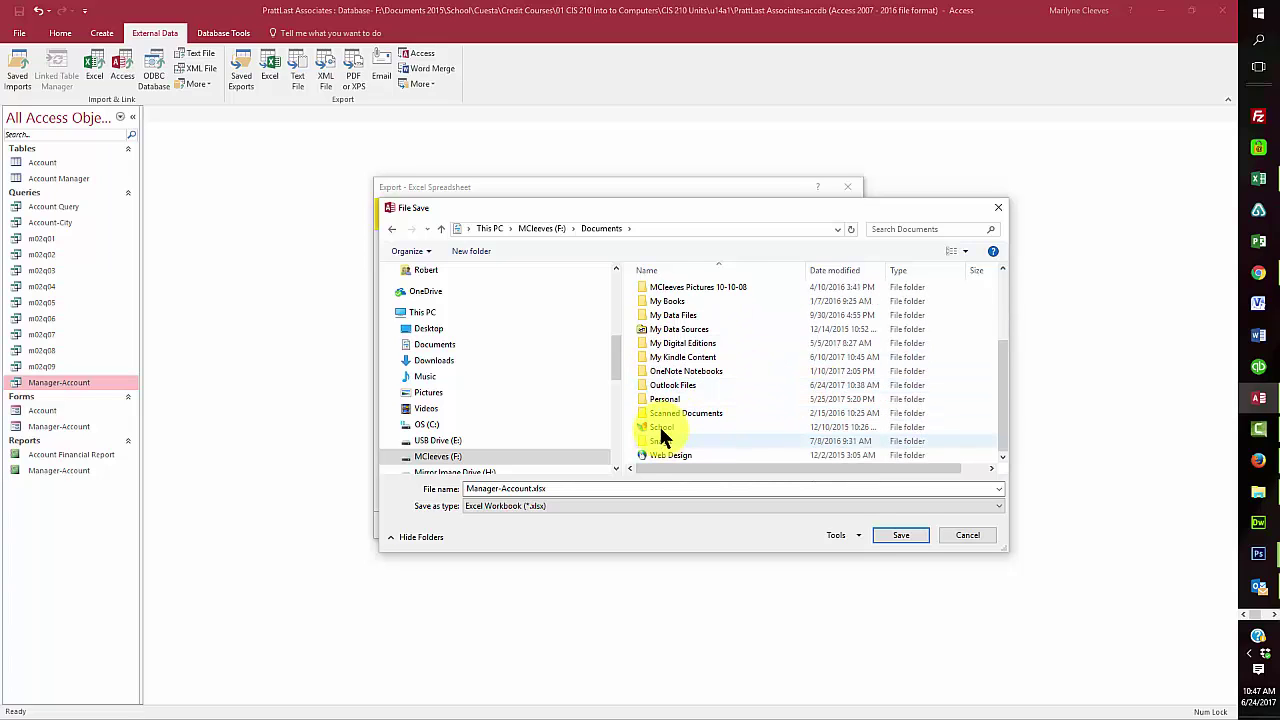
{"action": "double_click", "coordinate": [661, 429]}
{"action": "left_click", "coordinate": [661, 307]}
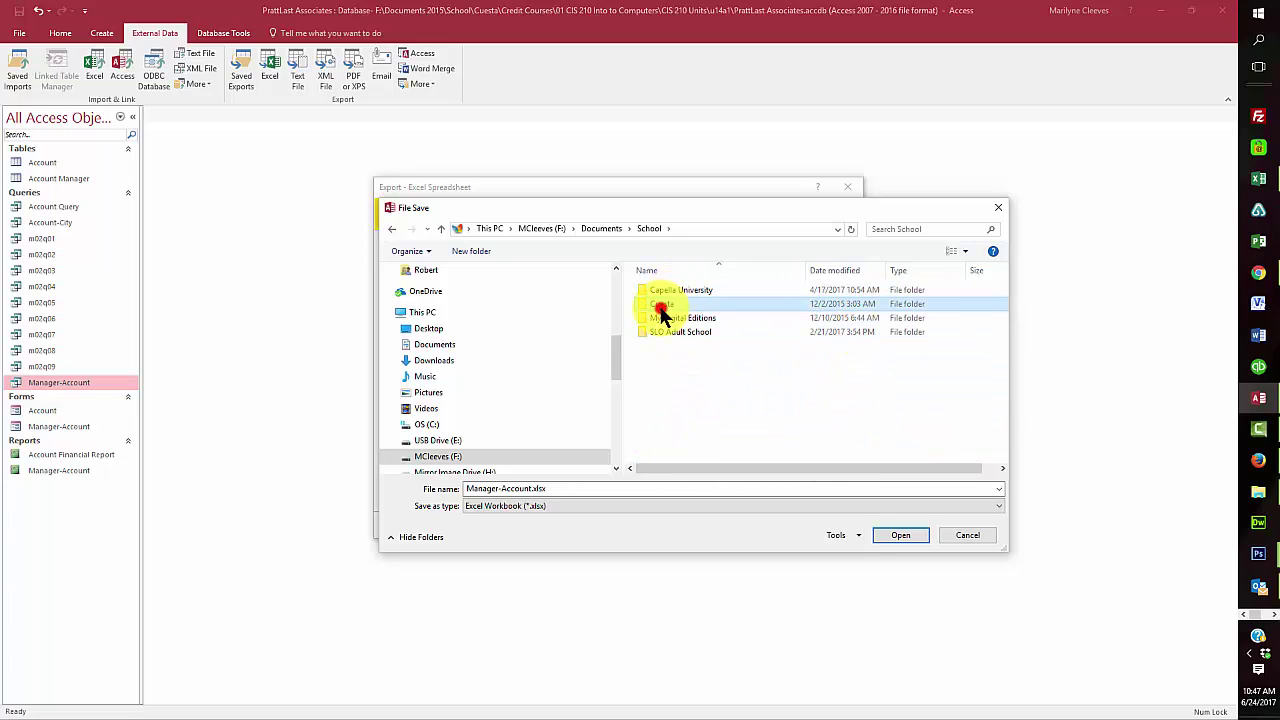
{"action": "double_click", "coordinate": [661, 305]}
{"action": "double_click", "coordinate": [660, 299]}
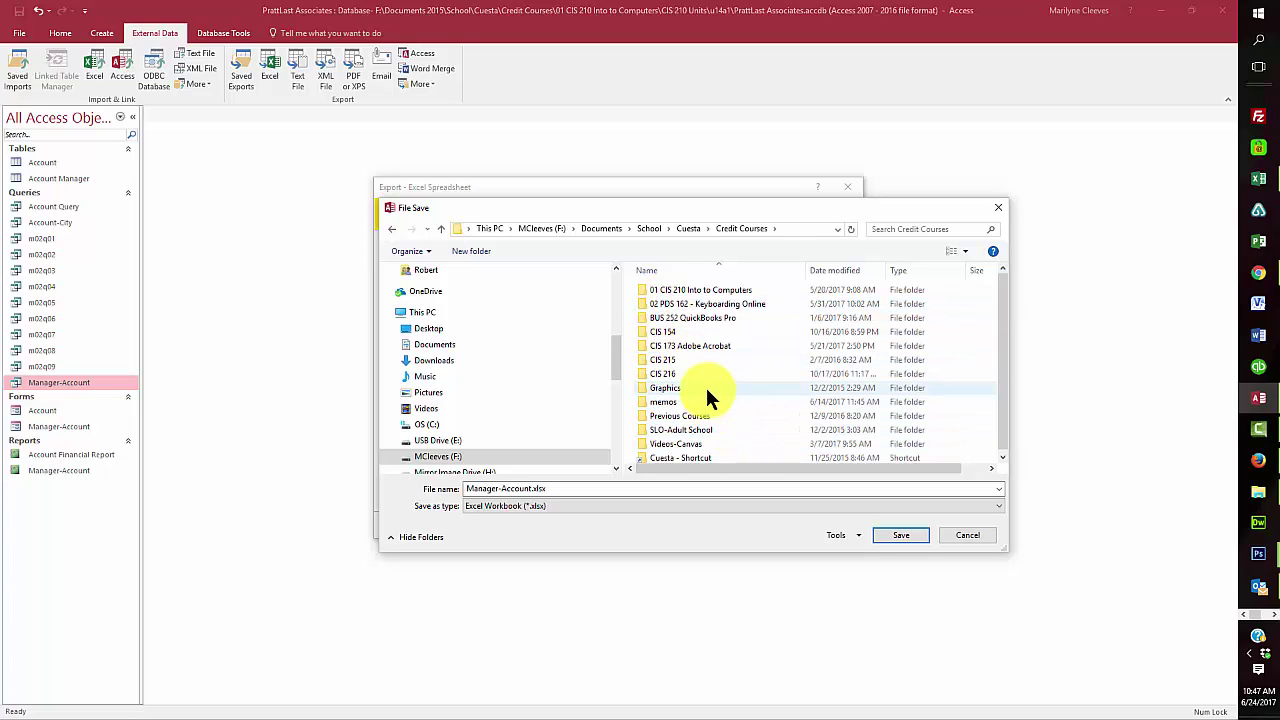
{"action": "double_click", "coordinate": [690, 289]}
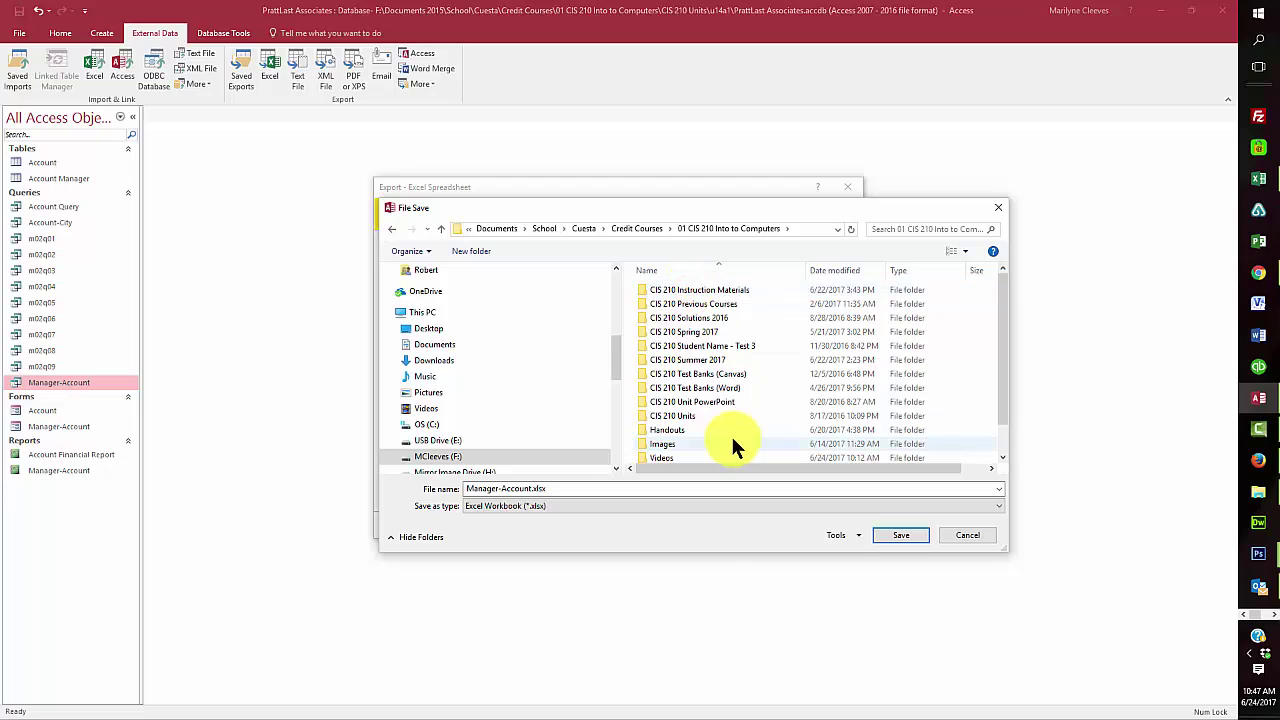
{"action": "double_click", "coordinate": [690, 415]}
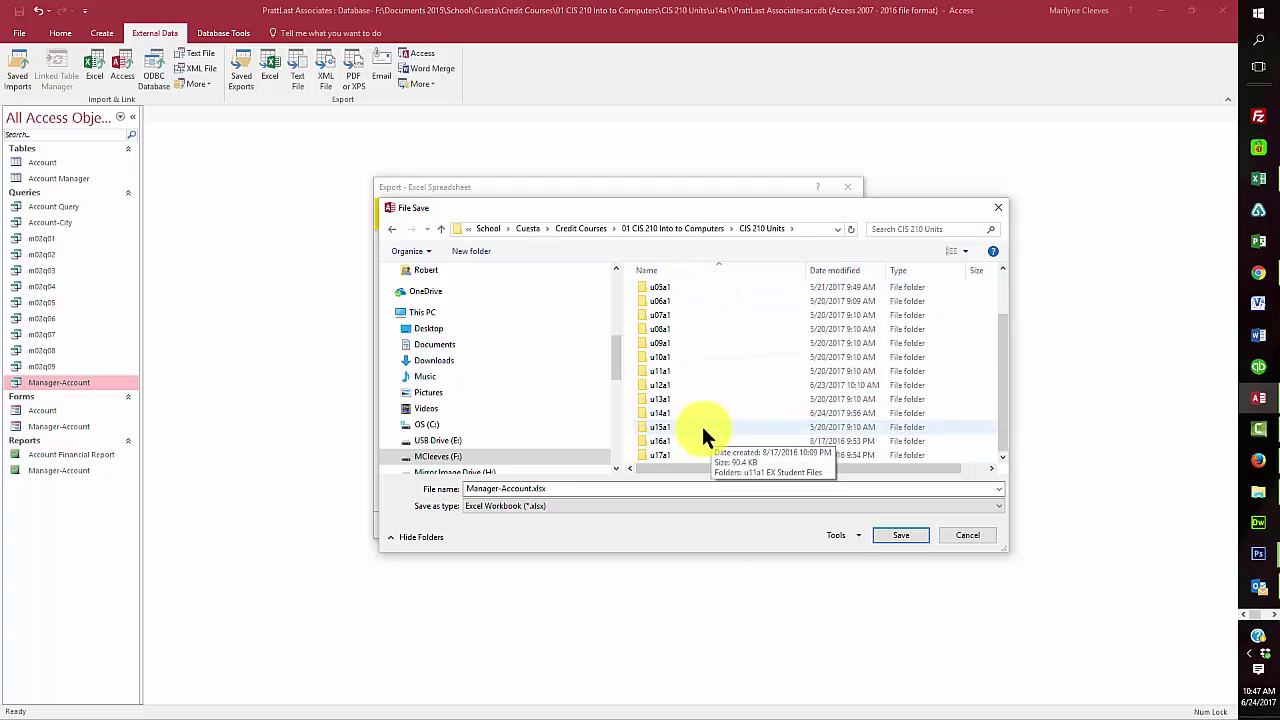
{"action": "double_click", "coordinate": [665, 413]}
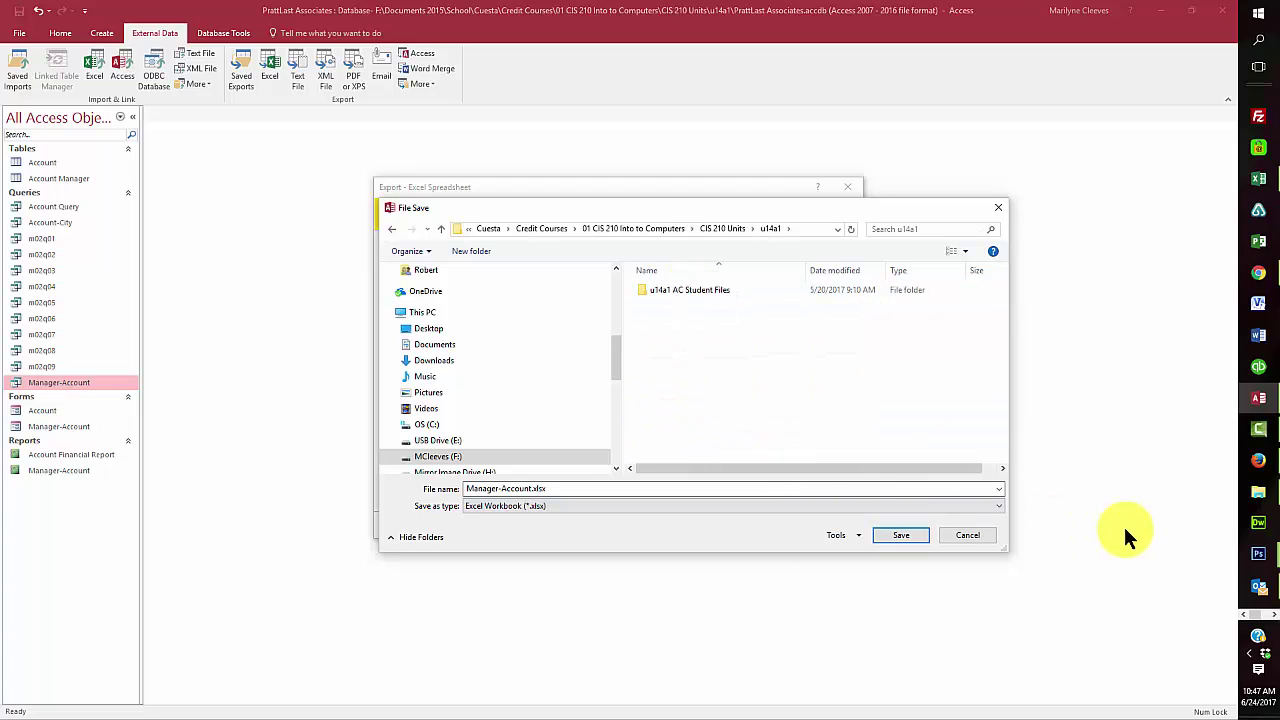
{"action": "left_click", "coordinate": [895, 536]}
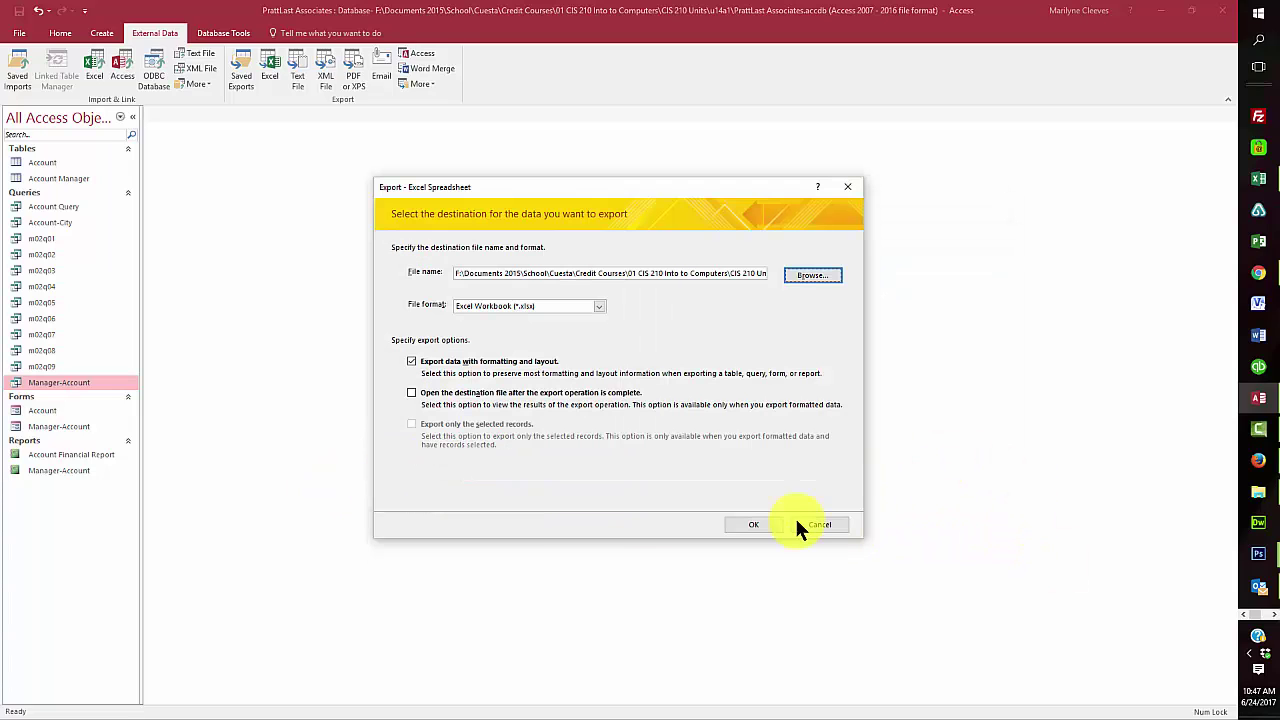
Step: Run the Excel export and finish it without saving the export steps
{"action": "left_click", "coordinate": [752, 527]}
{"action": "left_click", "coordinate": [752, 525]}
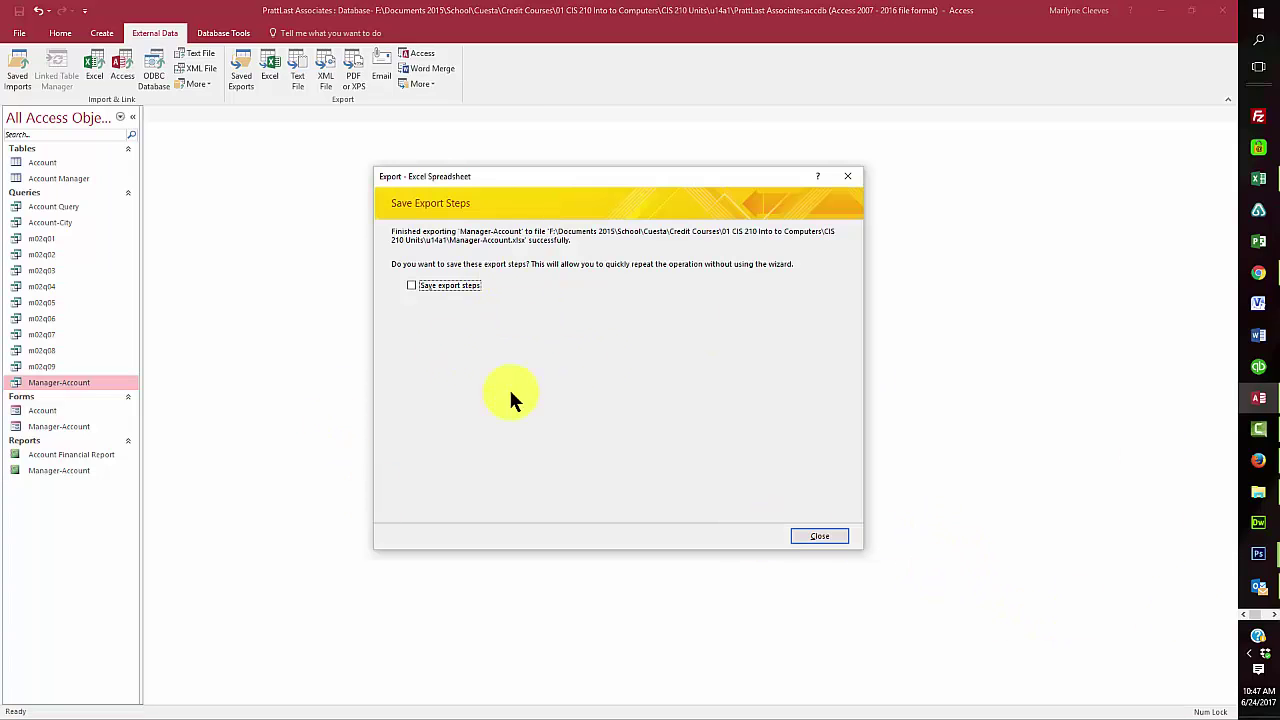
{"action": "left_click", "coordinate": [820, 537]}
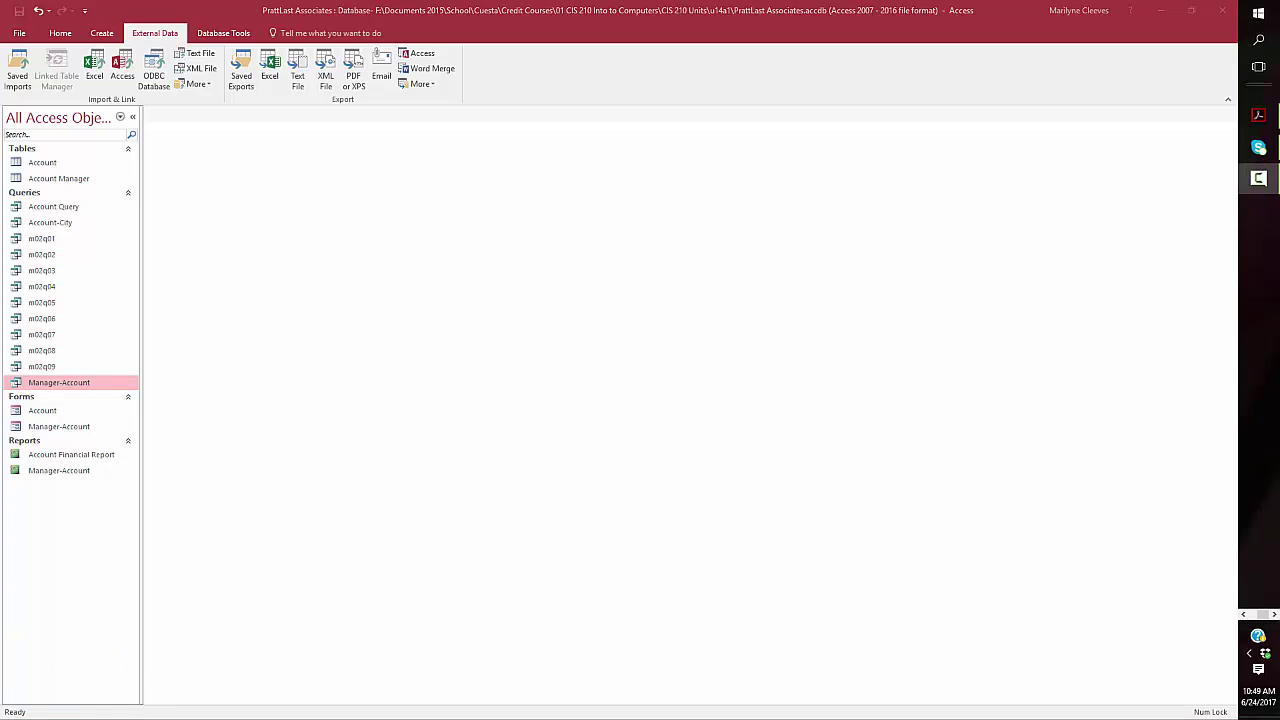
Step: Open the Manager-Account query's design, add the Amount Paid field from Account, and set its criterion to >20000
{"action": "right_click", "coordinate": [60, 382]}
{"action": "left_click", "coordinate": [92, 405]}
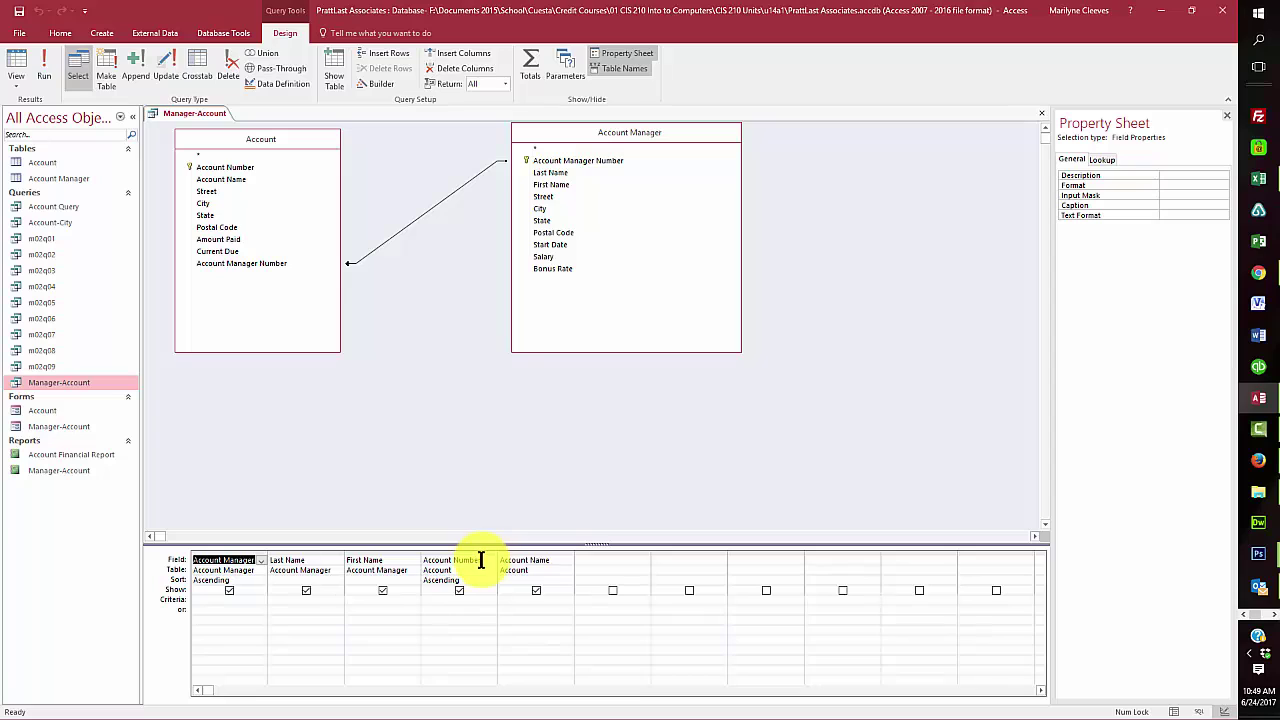
{"action": "left_click", "coordinate": [607, 560]}
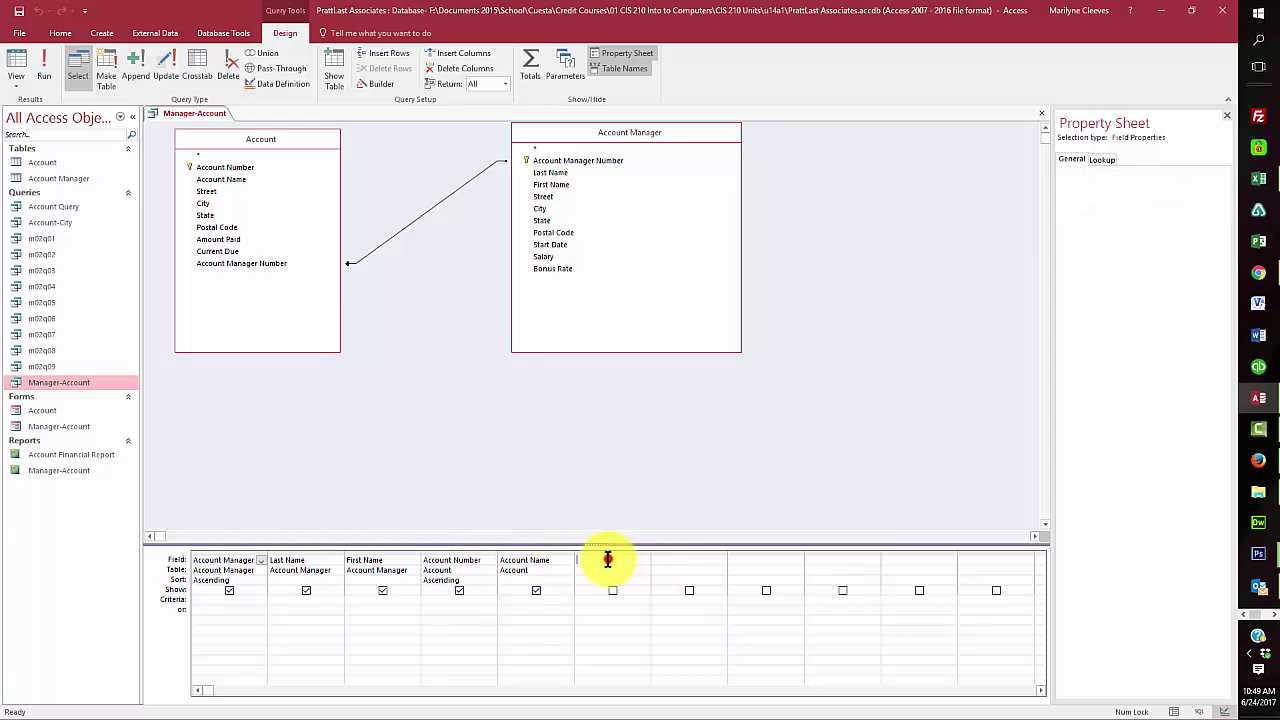
{"action": "double_click", "coordinate": [230, 240]}
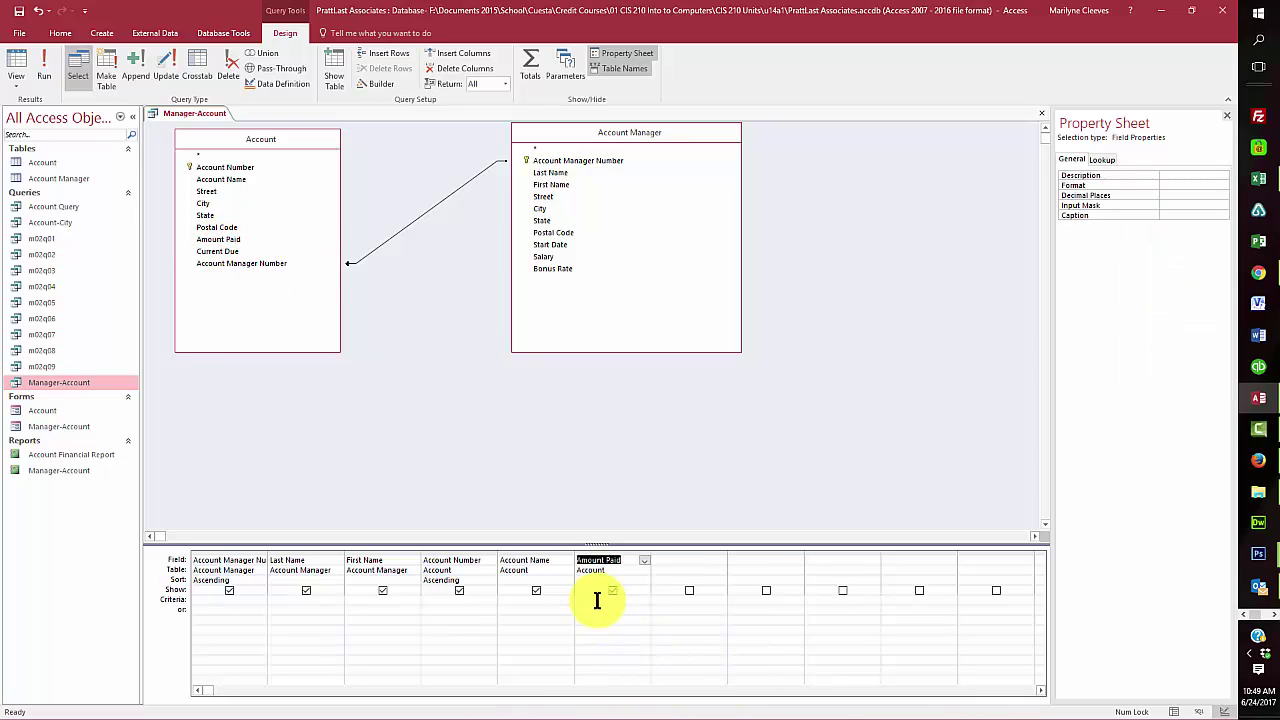
{"action": "left_click", "coordinate": [595, 598]}
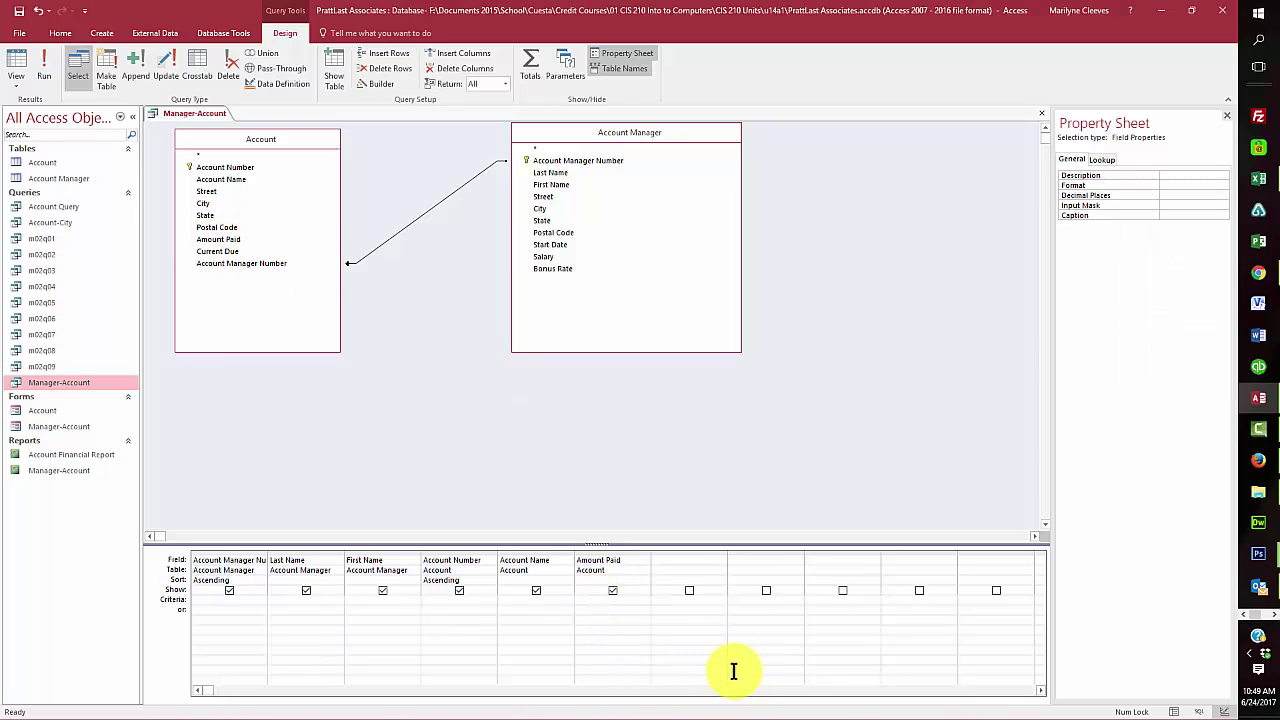
{"action": "type", "text": ">20000"}
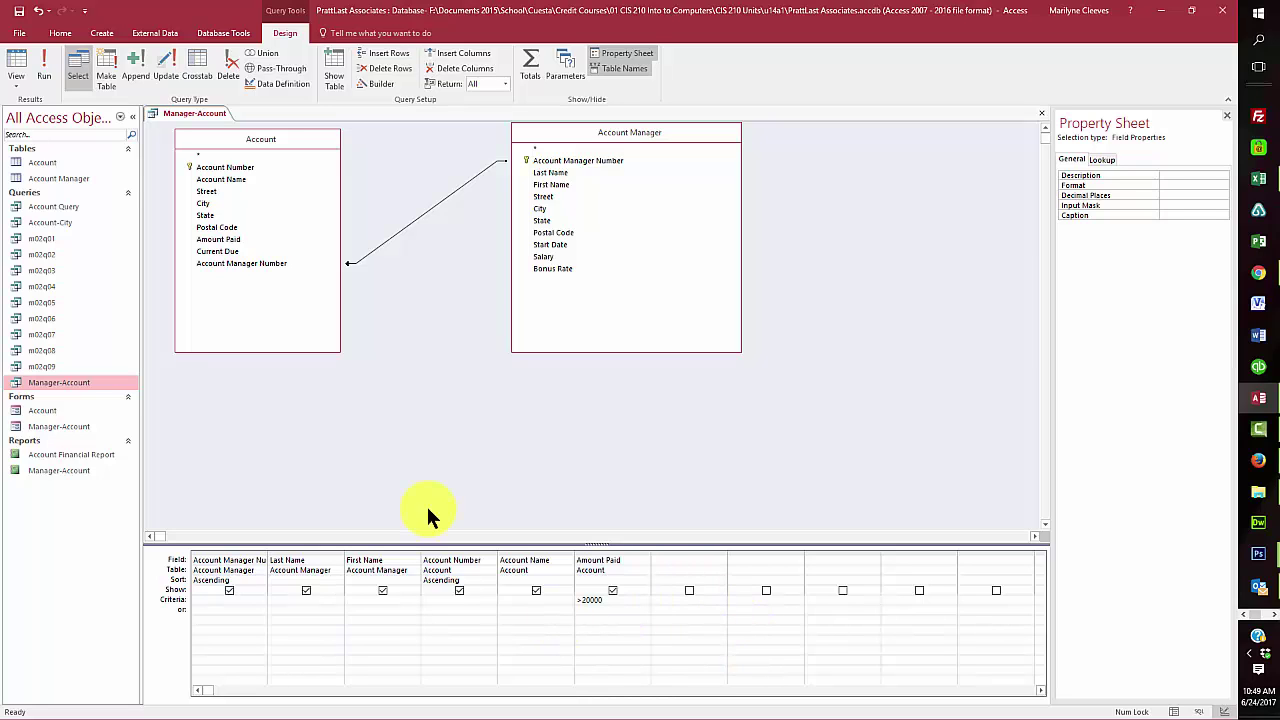
Step: Run the Manager-Account query to view the filtered records, and close it without saving the design changes
{"action": "left_click", "coordinate": [46, 70]}
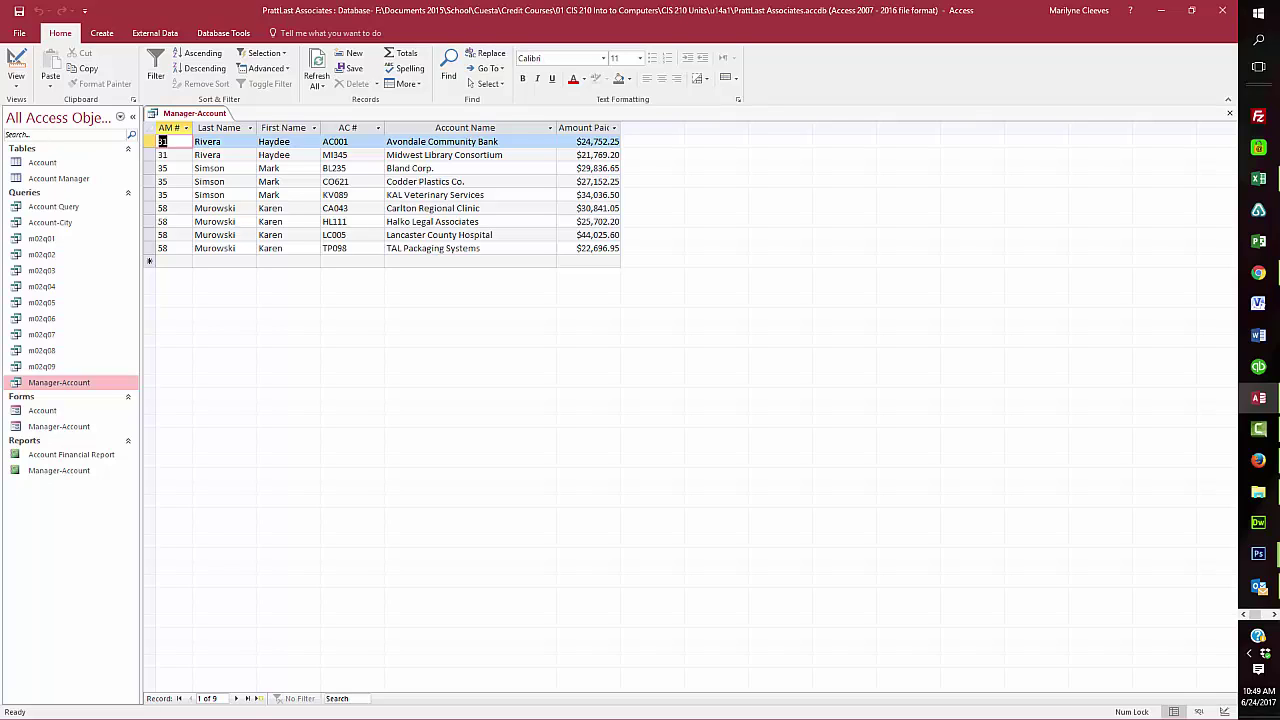
{"action": "key", "text": "ctrl+w"}
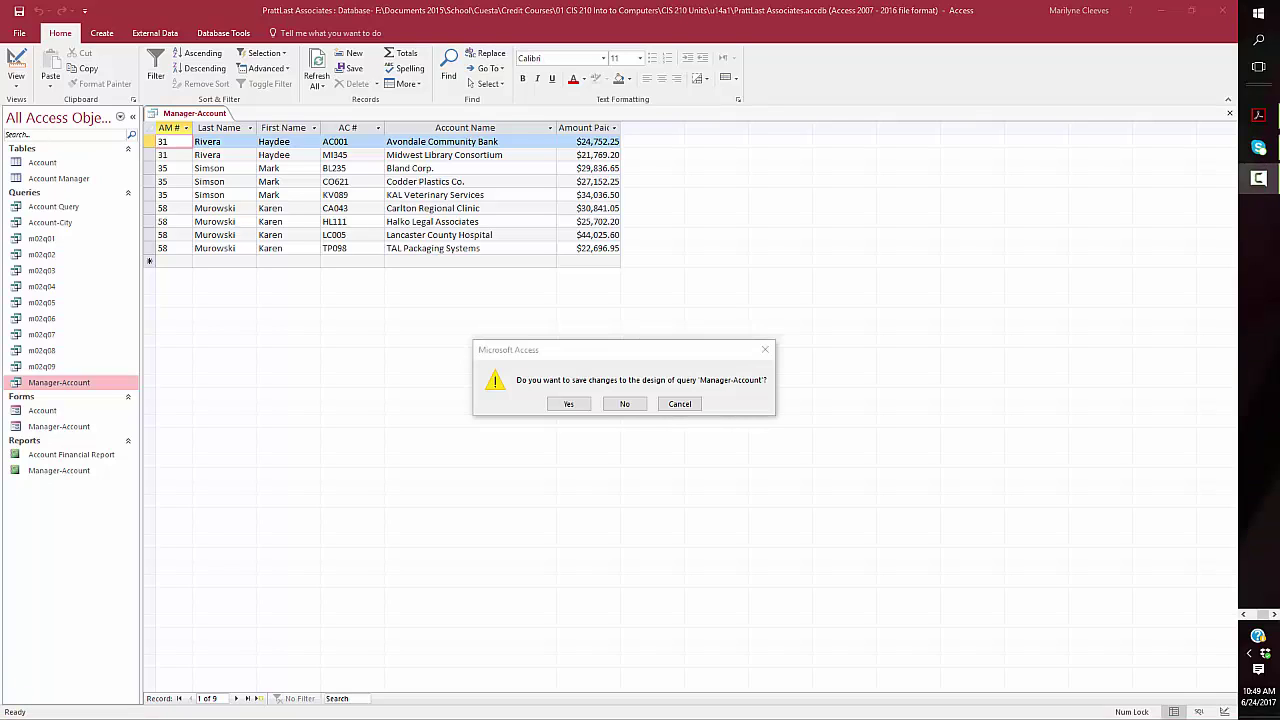
{"action": "left_click", "coordinate": [627, 404]}
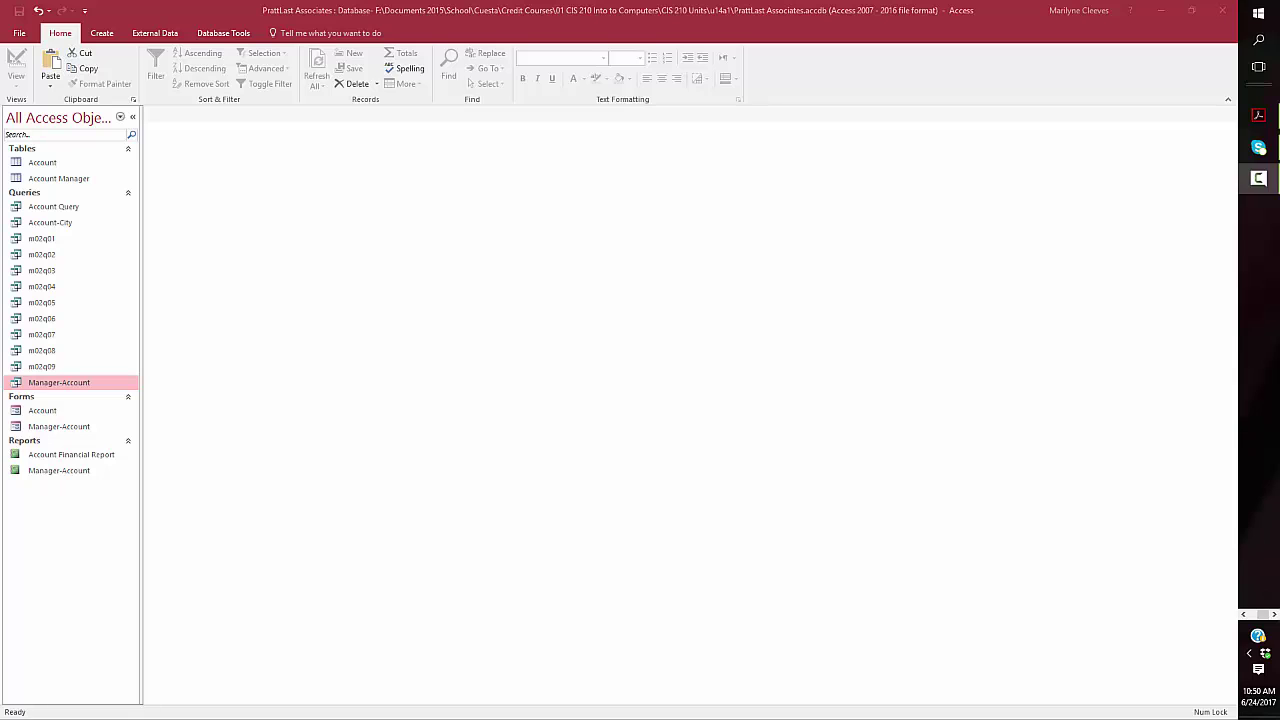
Step: Copy the Manager-Account query and try to paste it as a new query
{"action": "right_click", "coordinate": [59, 384]}
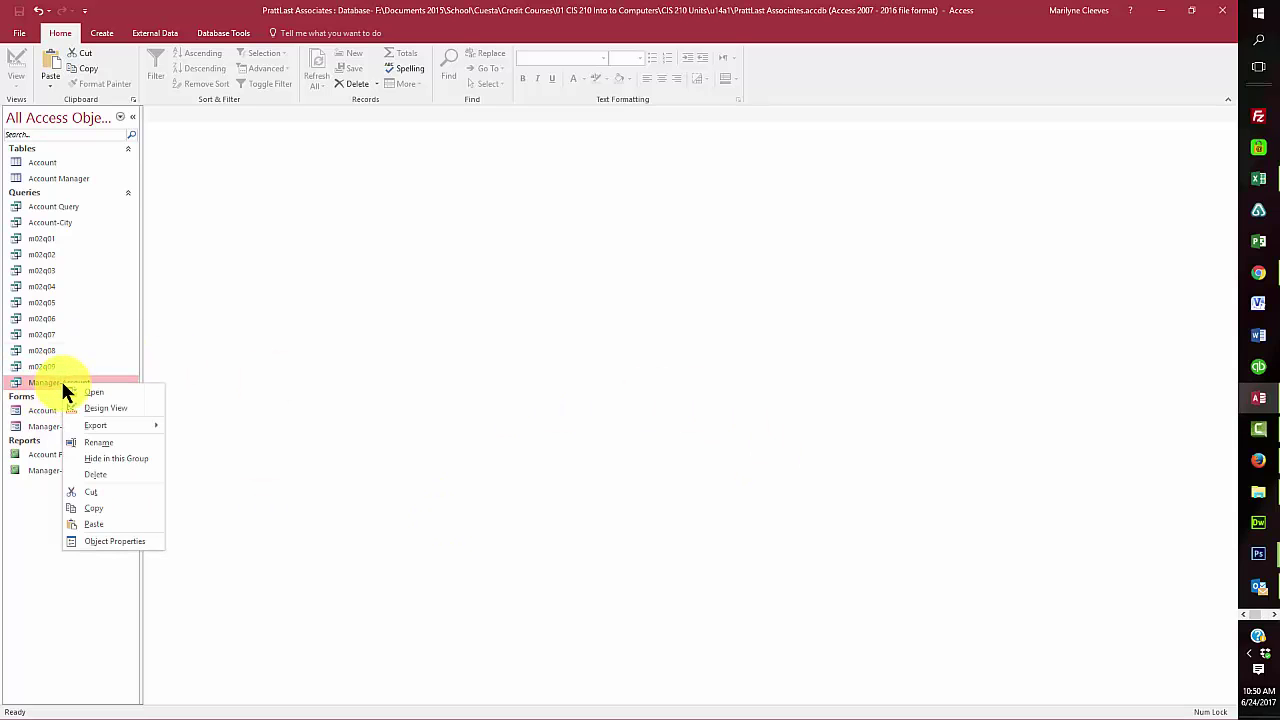
{"action": "left_click", "coordinate": [99, 508]}
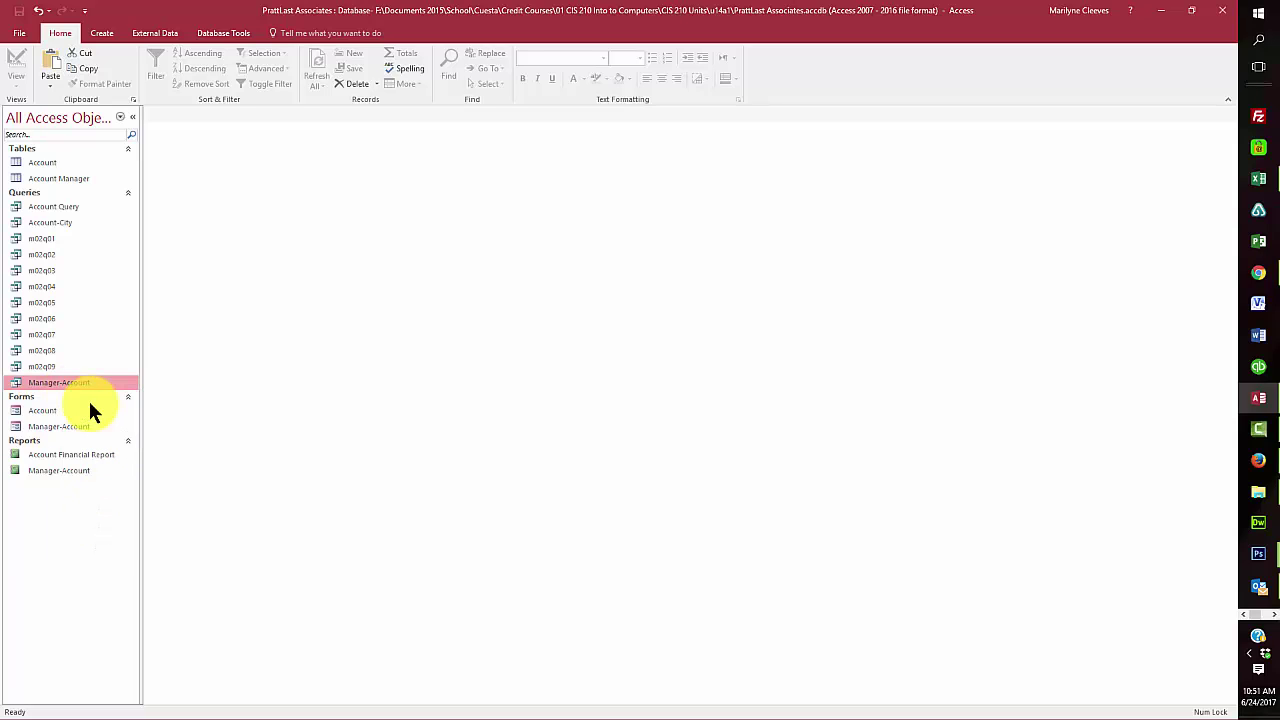
{"action": "right_click", "coordinate": [90, 380]}
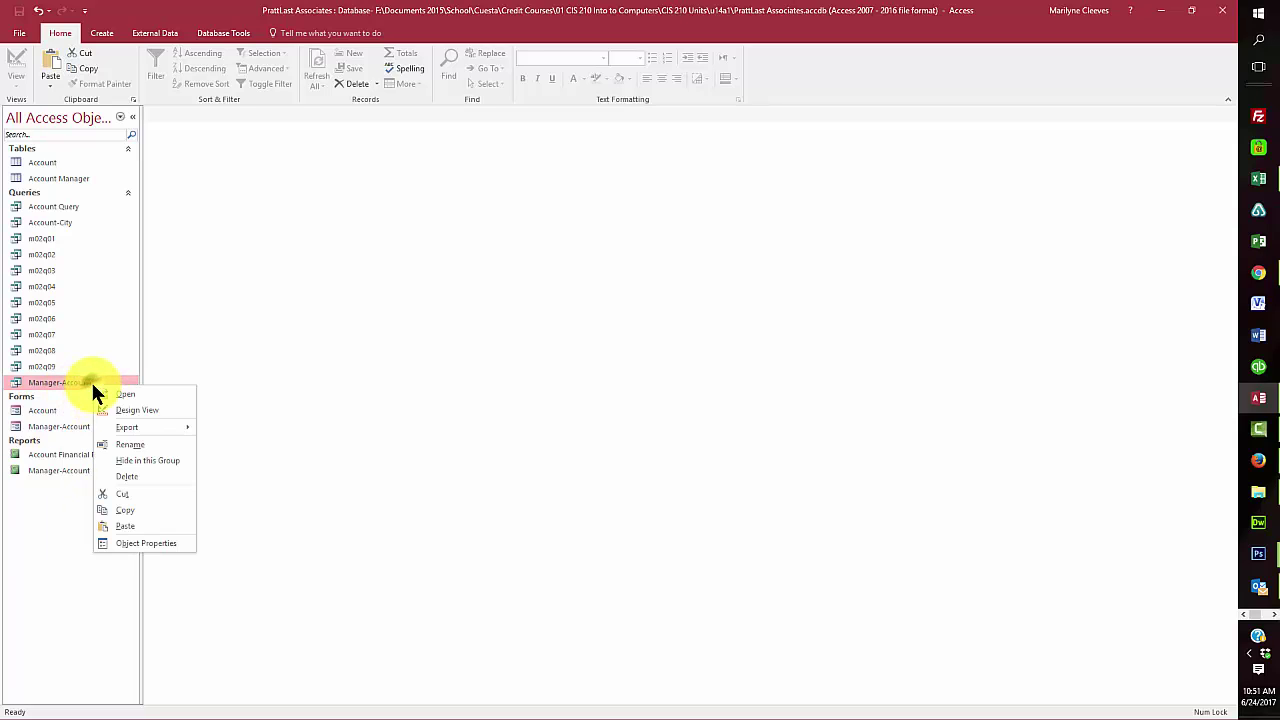
{"action": "left_click", "coordinate": [145, 527]}
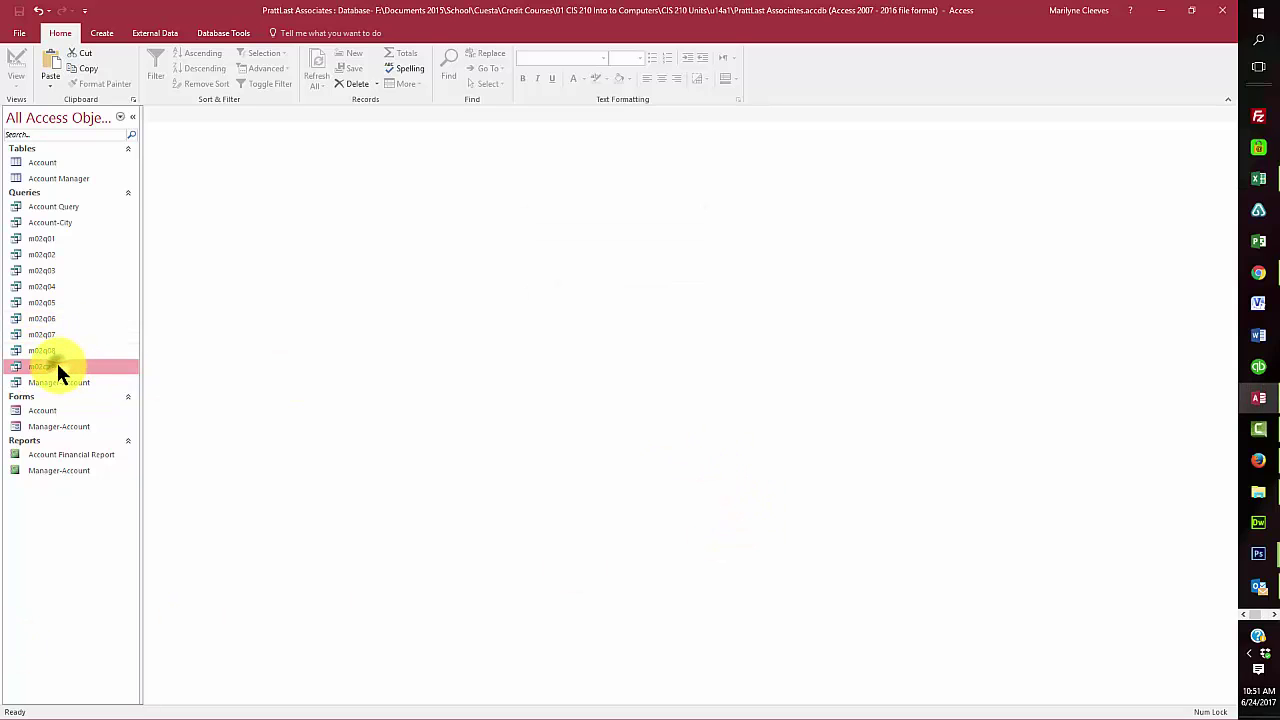
Step: Copy the m02q09 query and paste it as a new query named m02q10
{"action": "right_click", "coordinate": [58, 372]}
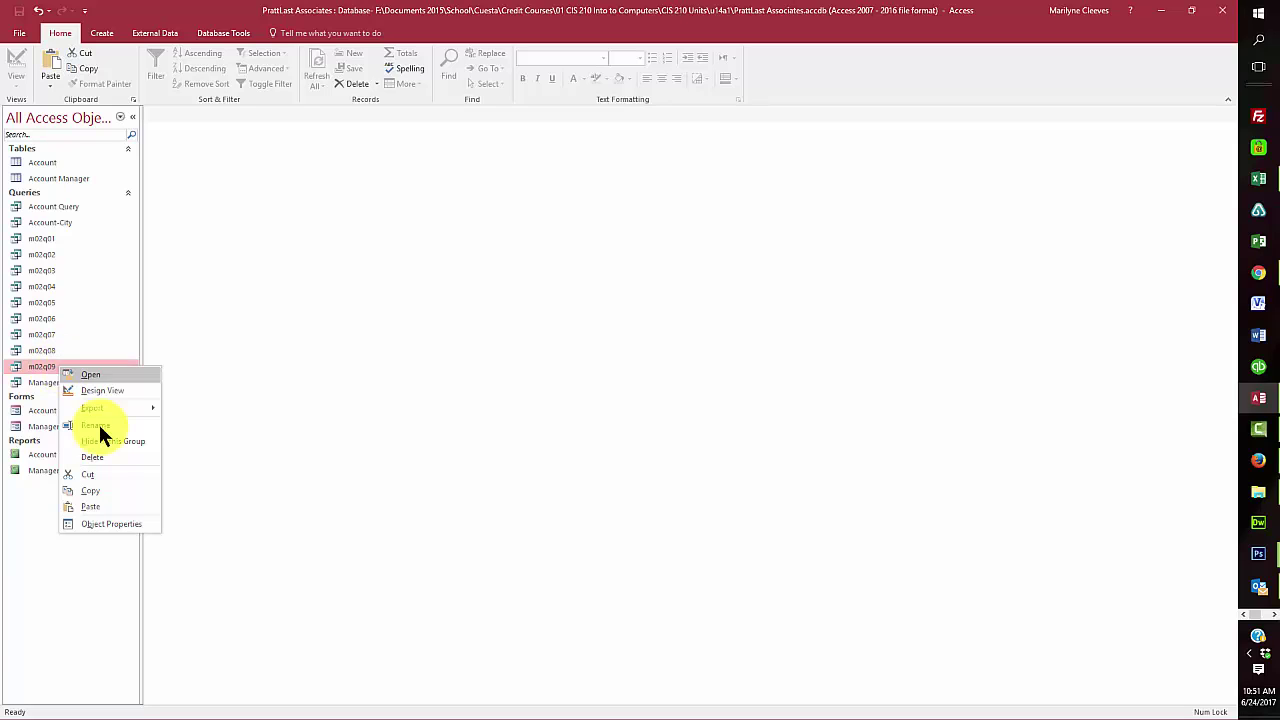
{"action": "left_click", "coordinate": [94, 486]}
{"action": "right_click", "coordinate": [66, 360]}
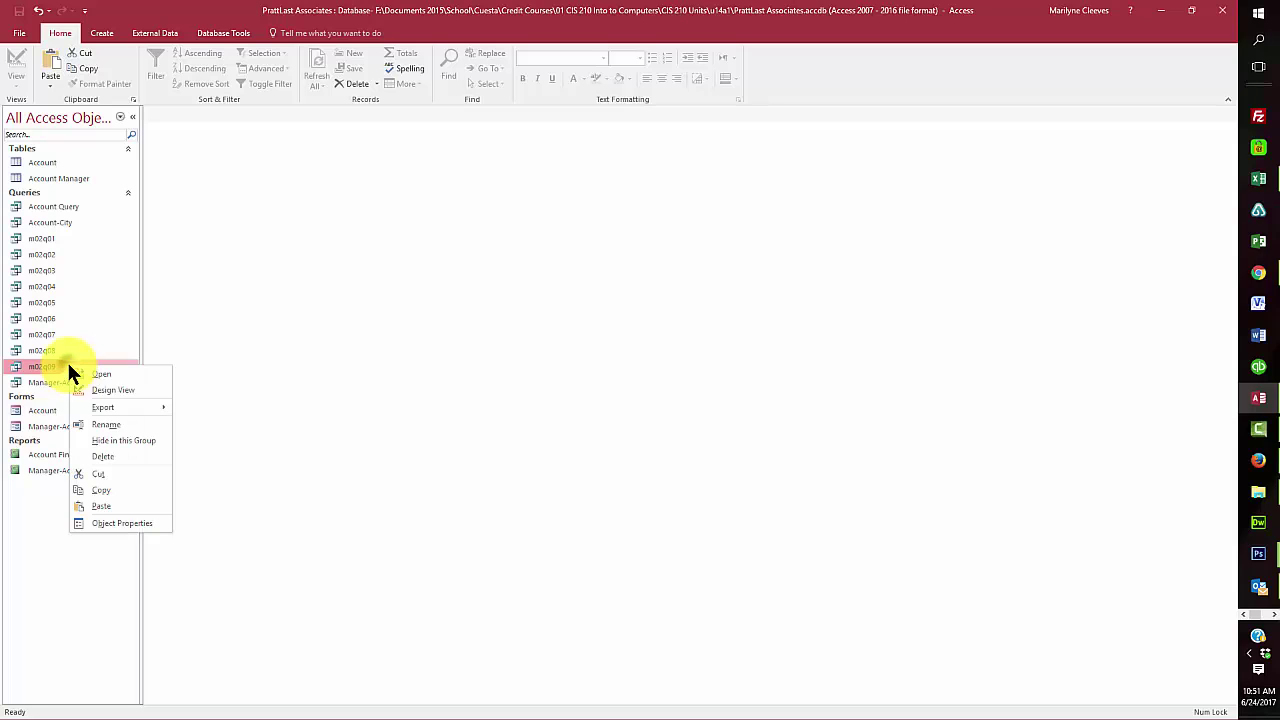
{"action": "left_click", "coordinate": [112, 505]}
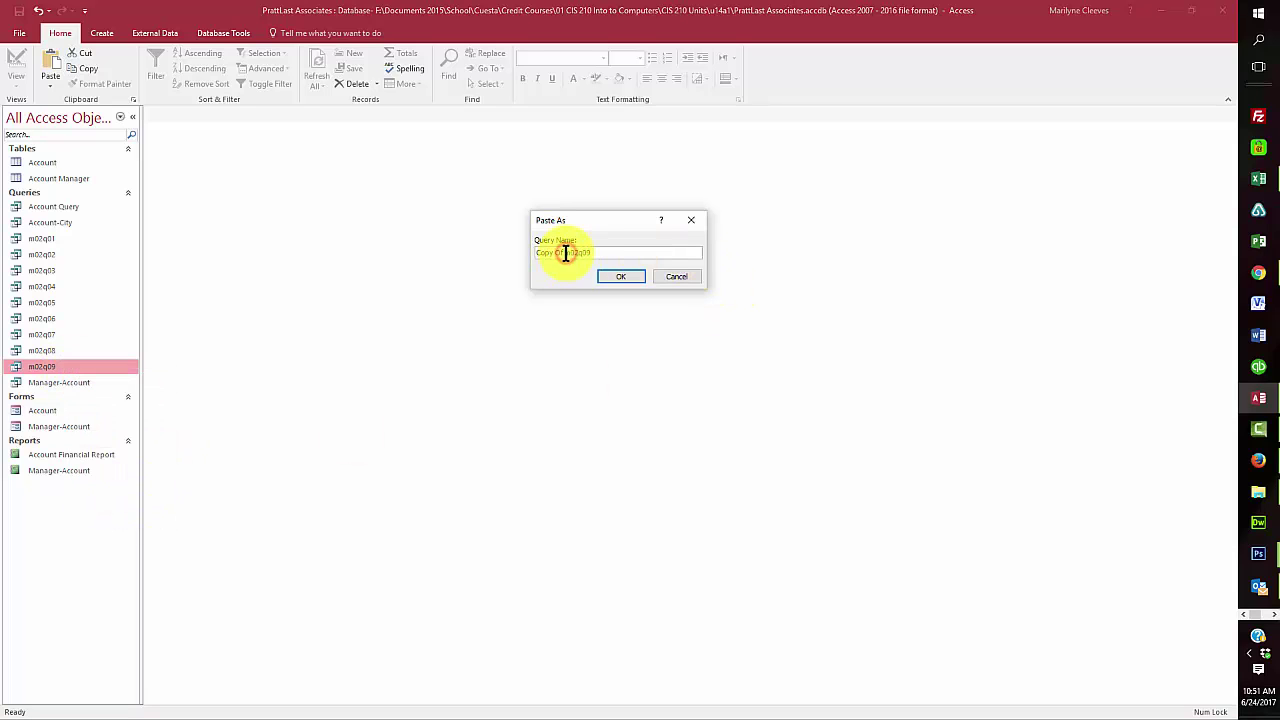
{"action": "left_click_drag", "start_coordinate": [565, 250], "coordinate": [511, 249]}
{"action": "key", "text": "BackSpace"}
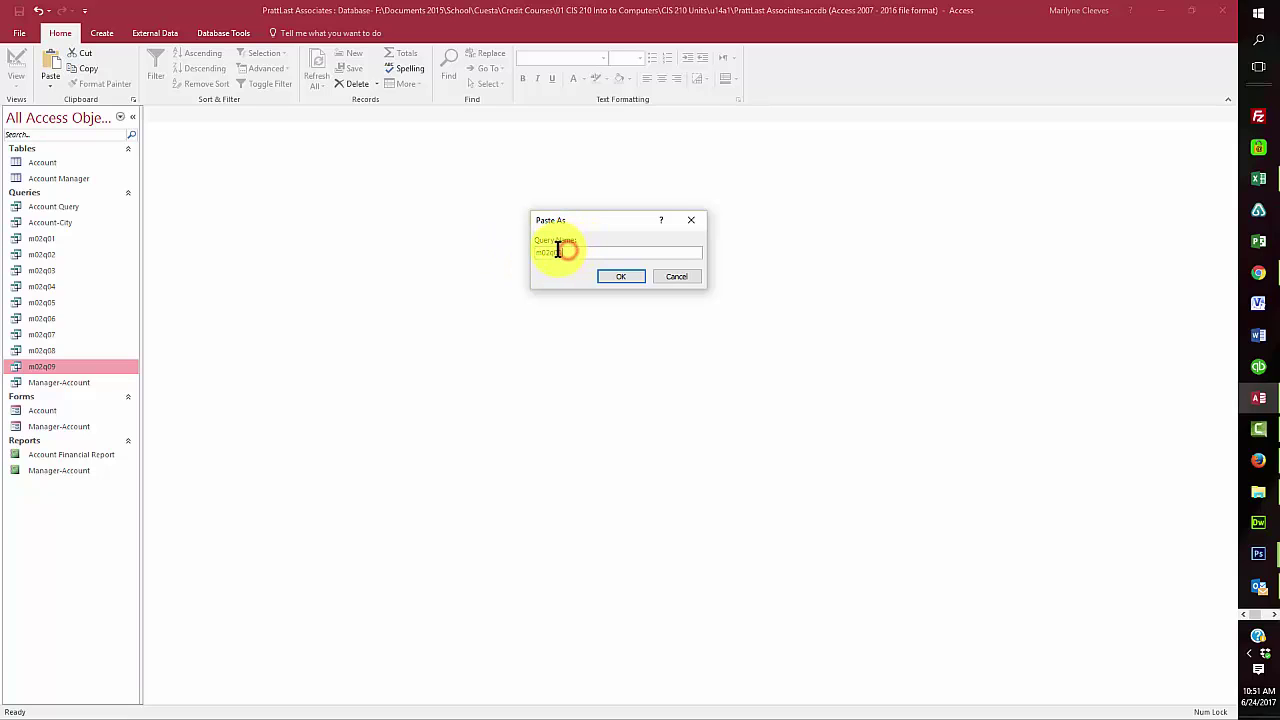
{"action": "left_click_drag", "start_coordinate": [566, 250], "coordinate": [554, 250]}
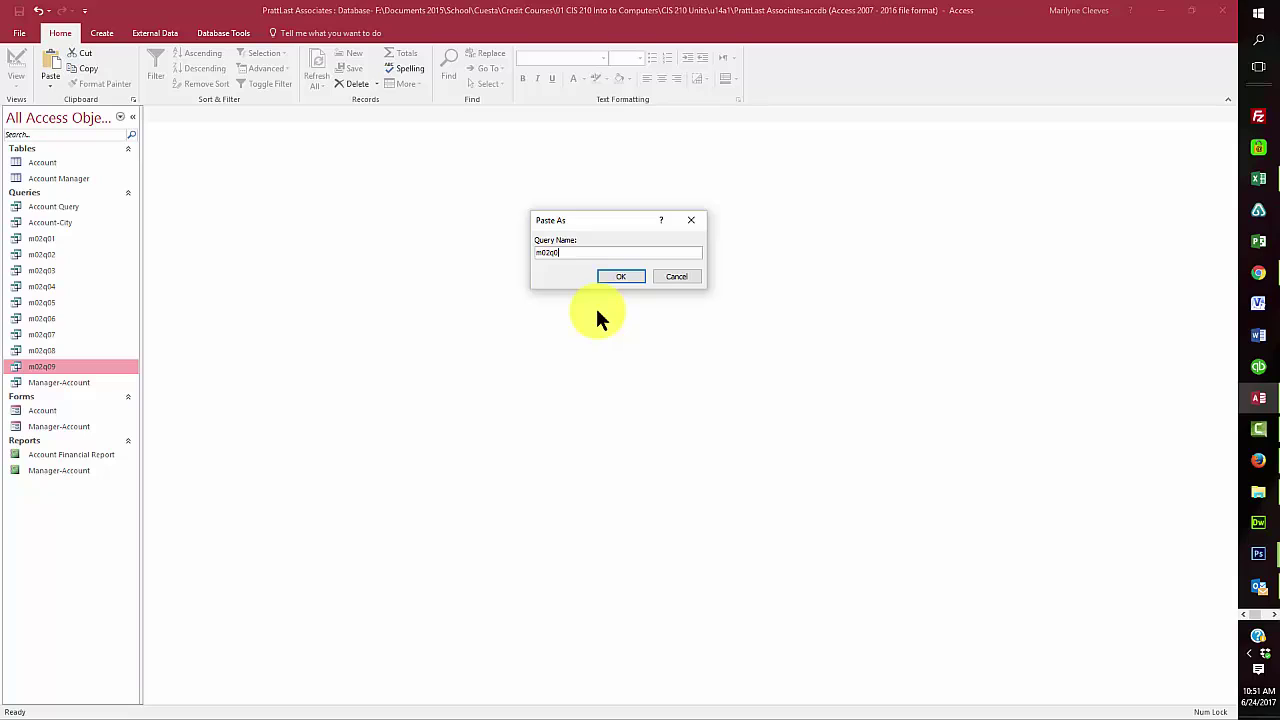
{"action": "key", "text": "BackSpace"}
{"action": "type", "text": "10"}
{"action": "left_click", "coordinate": [624, 277]}
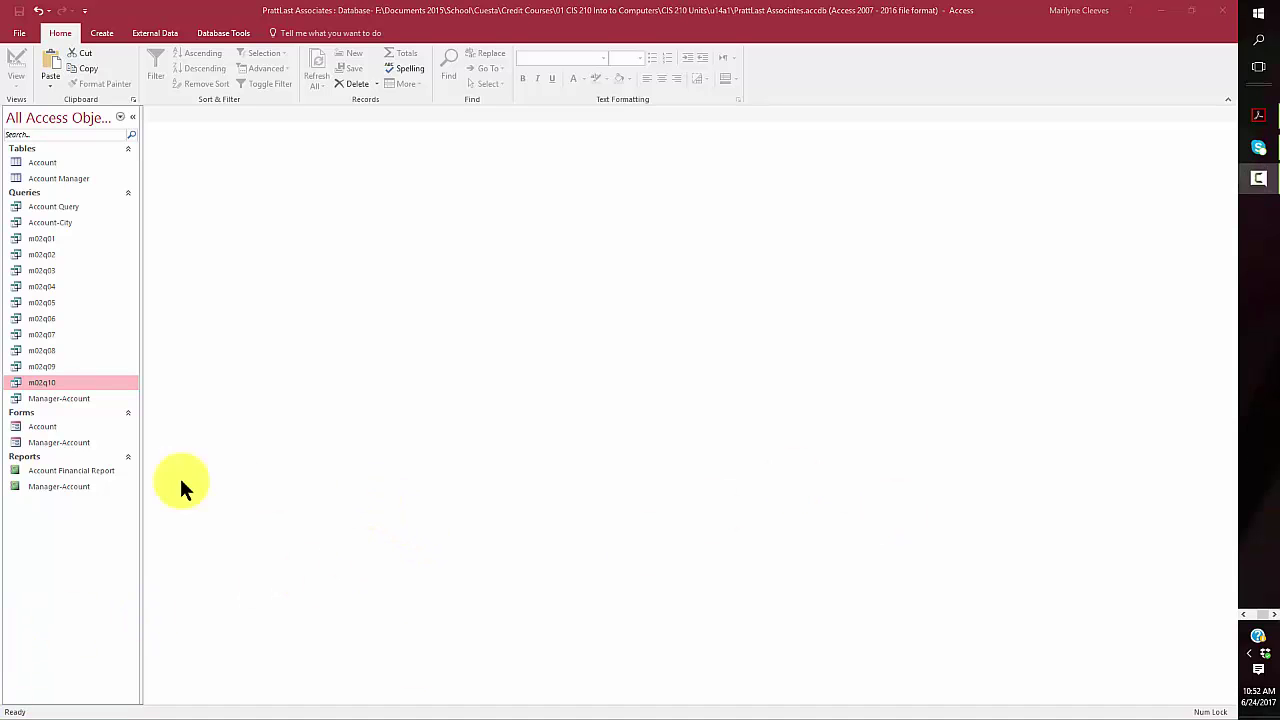
Step: Open the m02q10 query's design and add the Current Due field from Account to the grid
{"action": "right_click", "coordinate": [46, 379]}
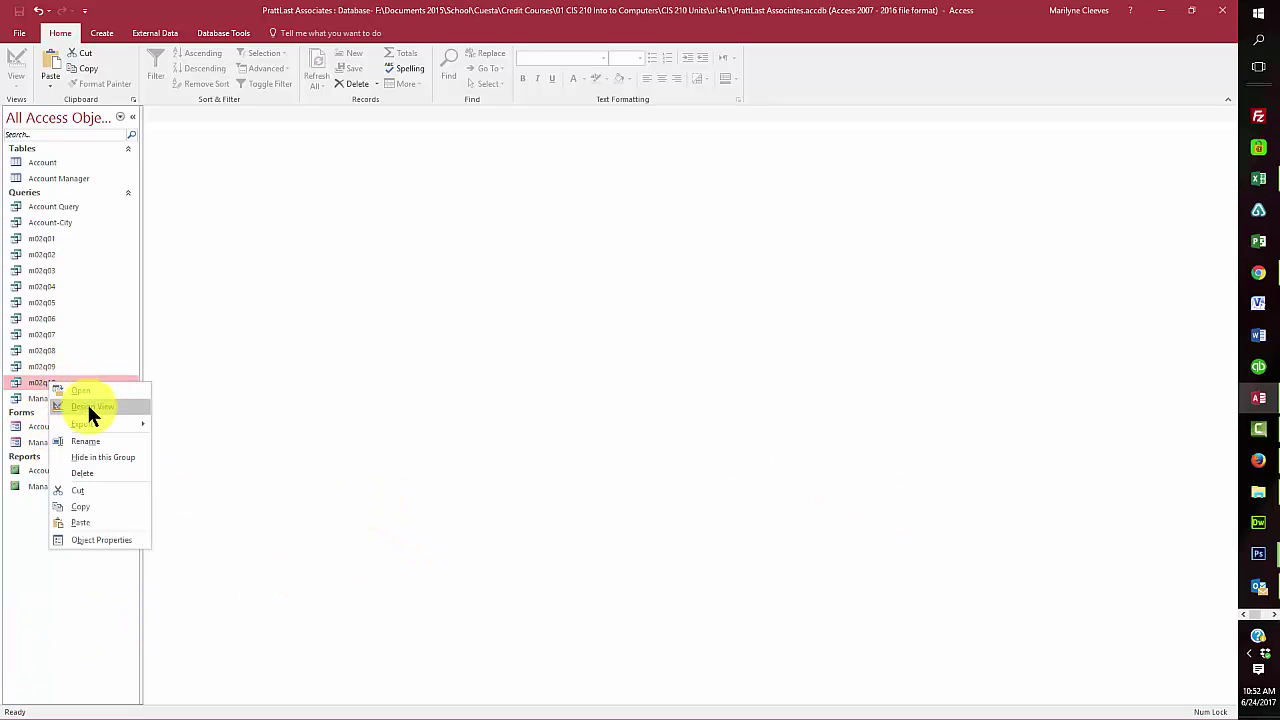
{"action": "left_click", "coordinate": [88, 407]}
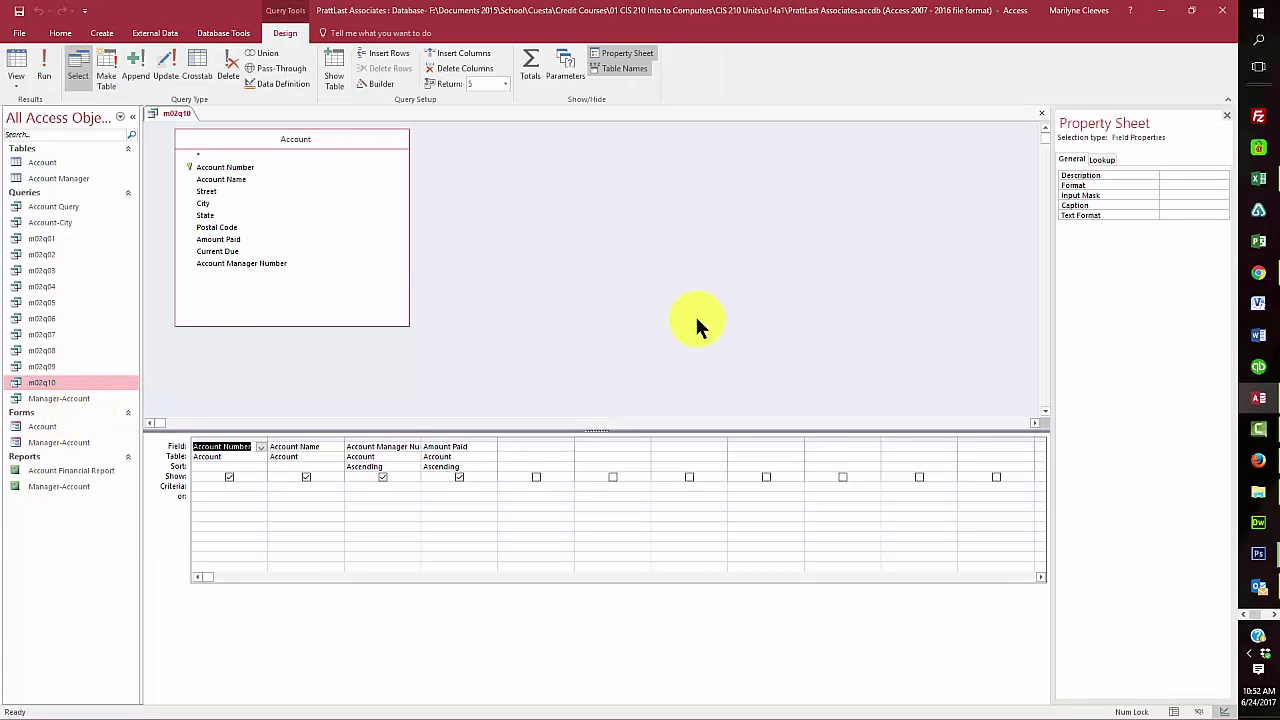
{"action": "left_click", "coordinate": [526, 447]}
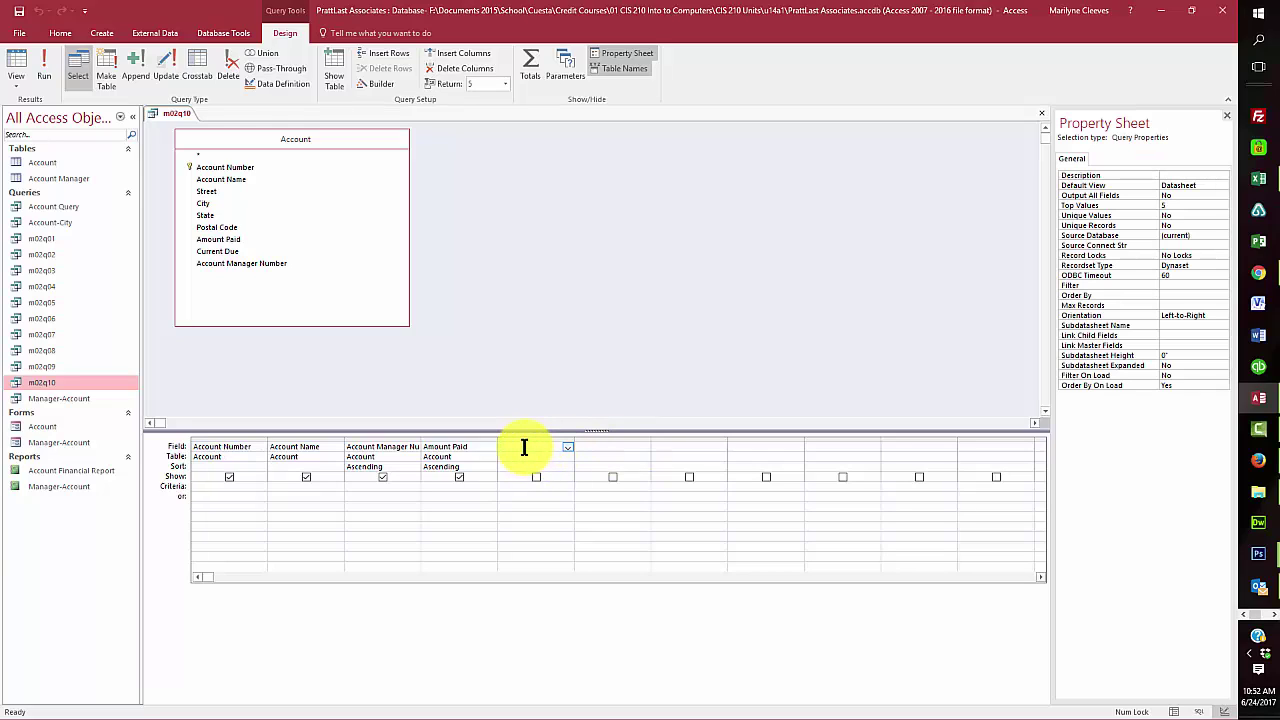
{"action": "left_click", "coordinate": [219, 251]}
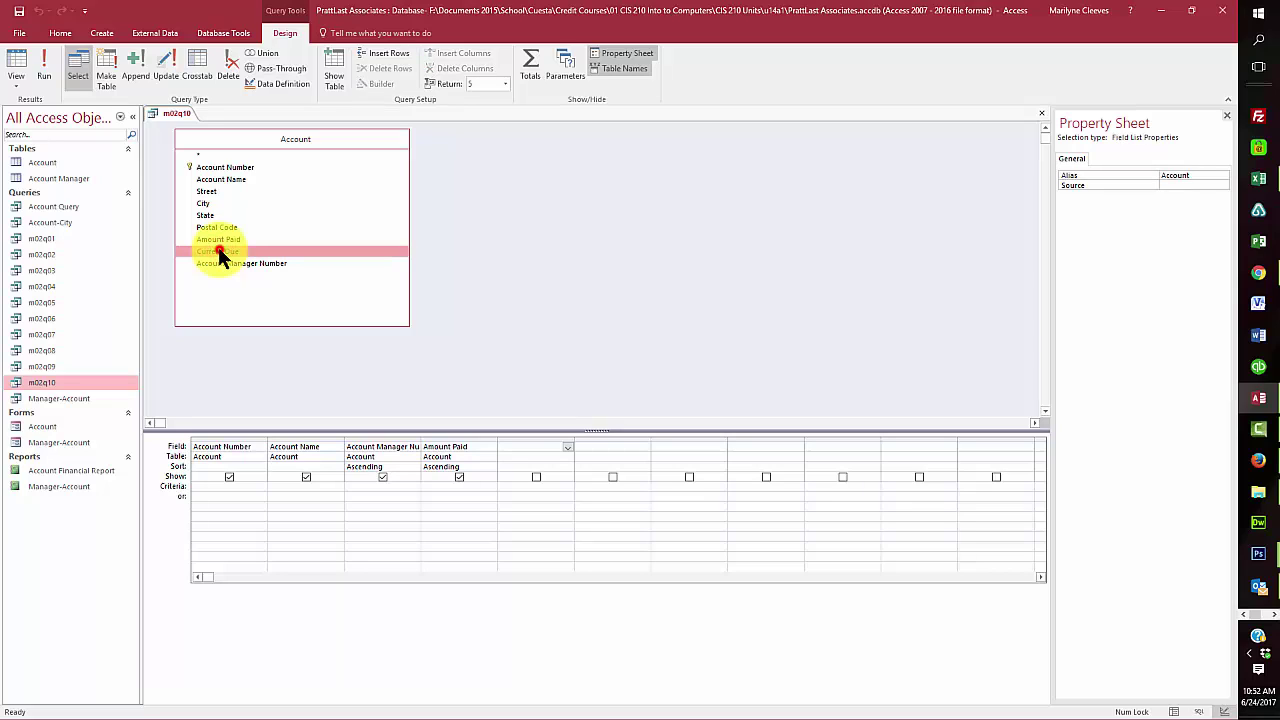
{"action": "double_click", "coordinate": [219, 252]}
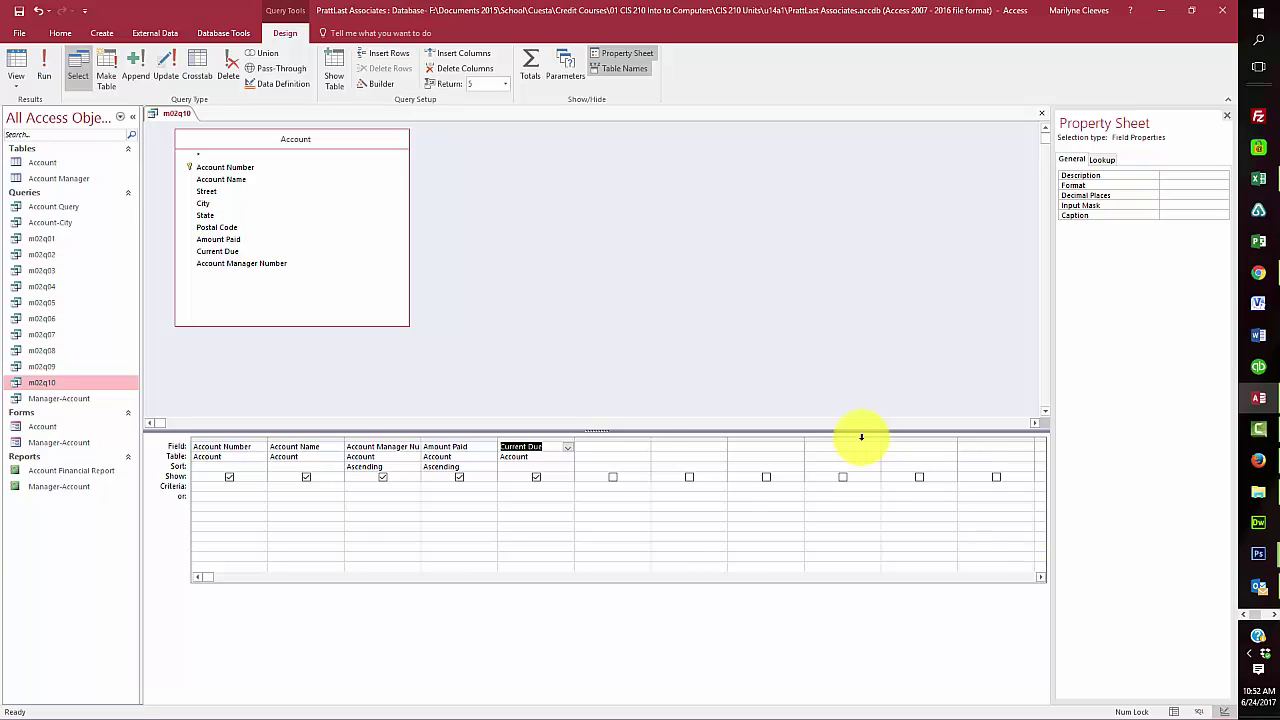
{"action": "left_click", "coordinate": [599, 446]}
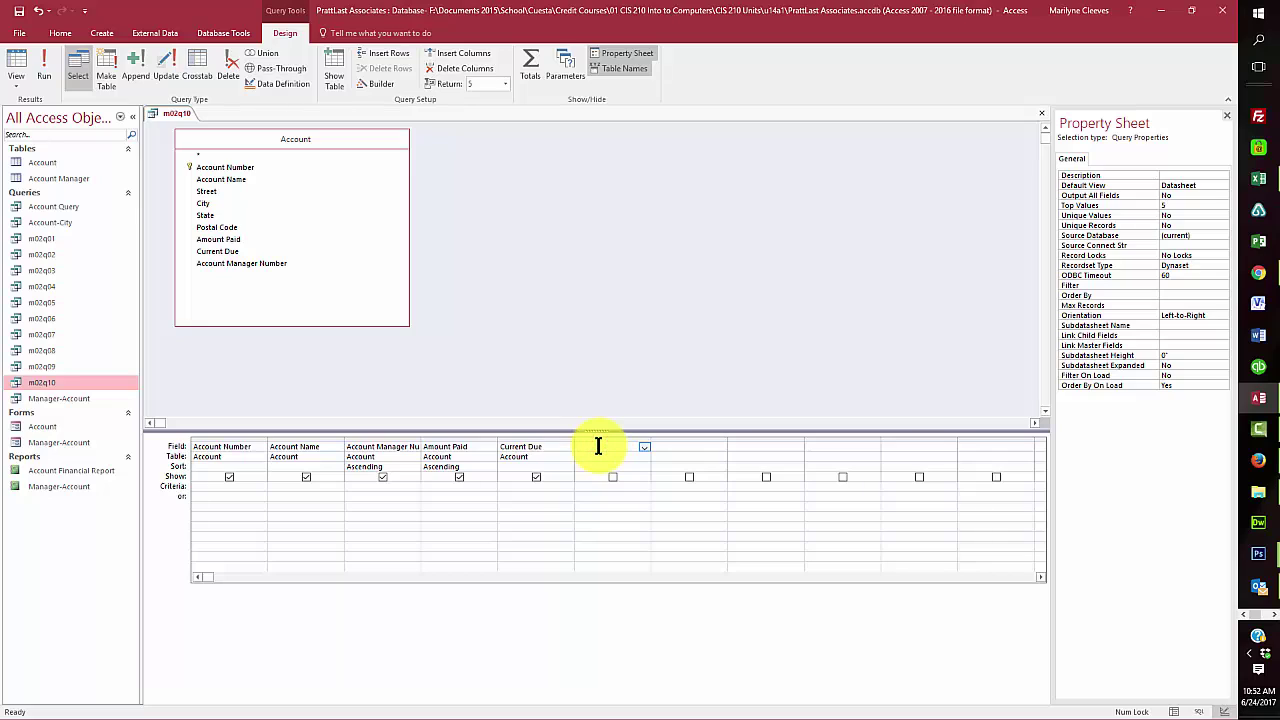
{"action": "right_click", "coordinate": [599, 446]}
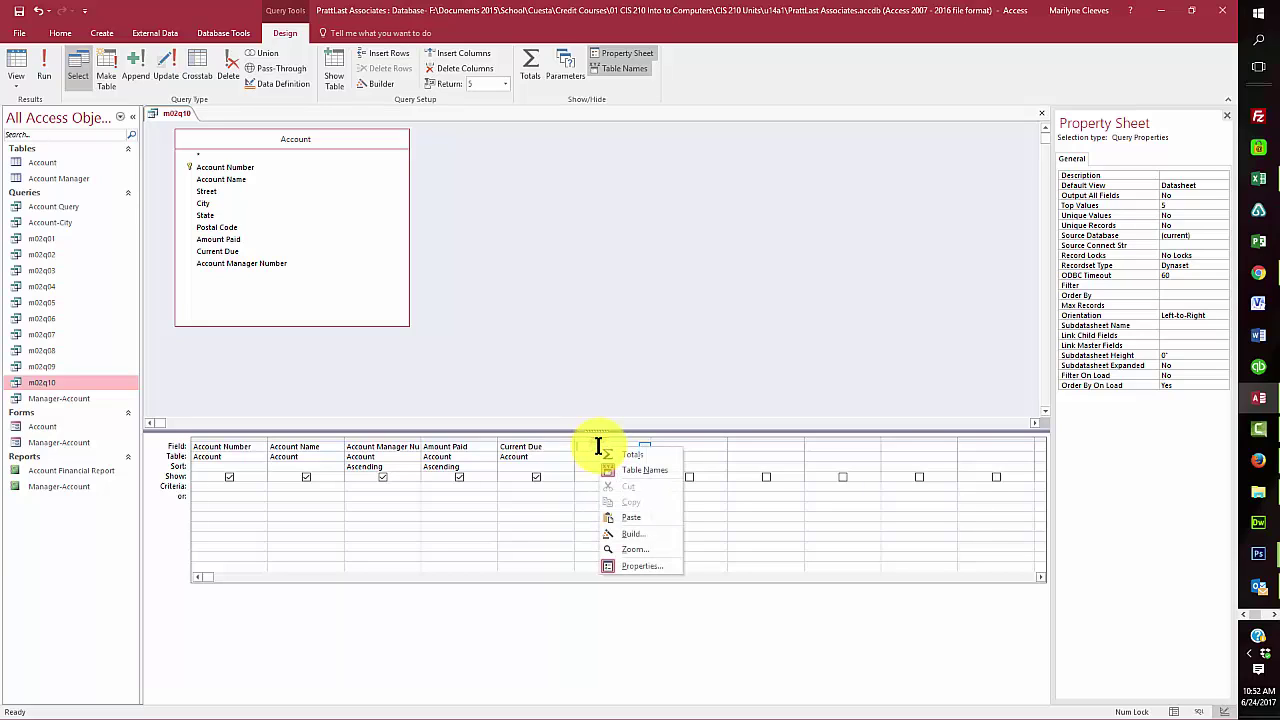
{"action": "left_click", "coordinate": [636, 549]}
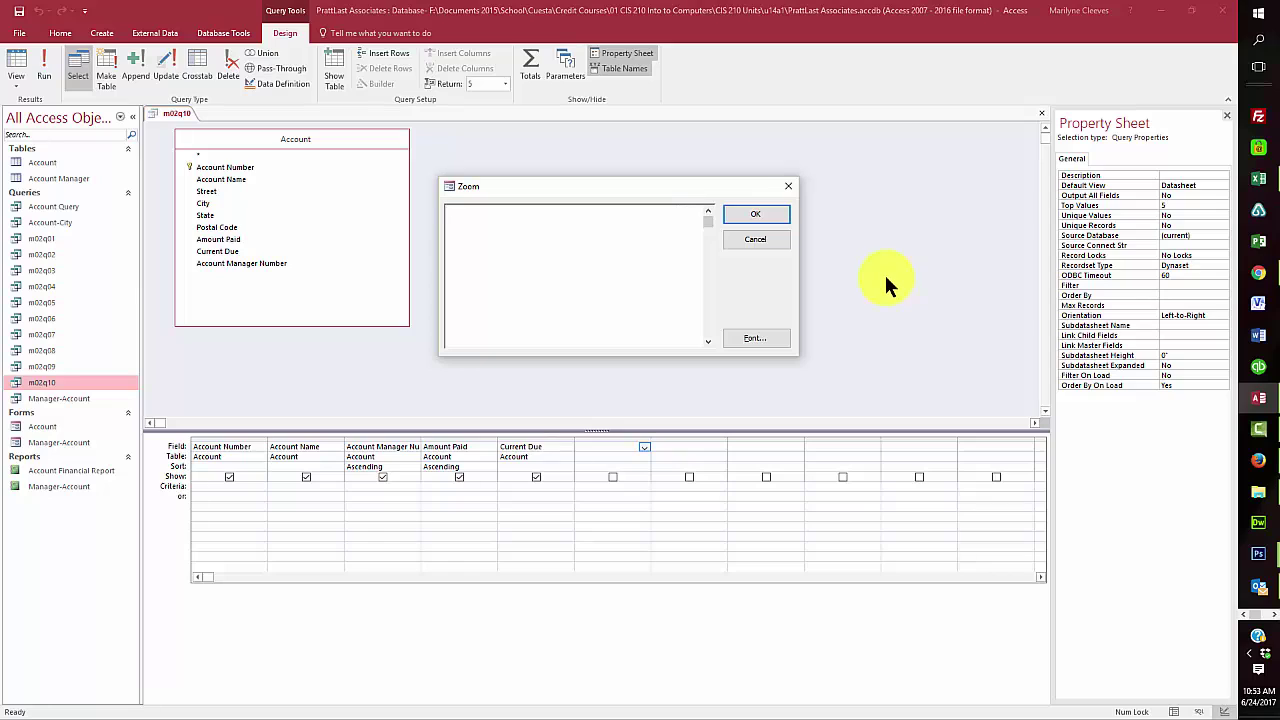
{"action": "left_click", "coordinate": [762, 240]}
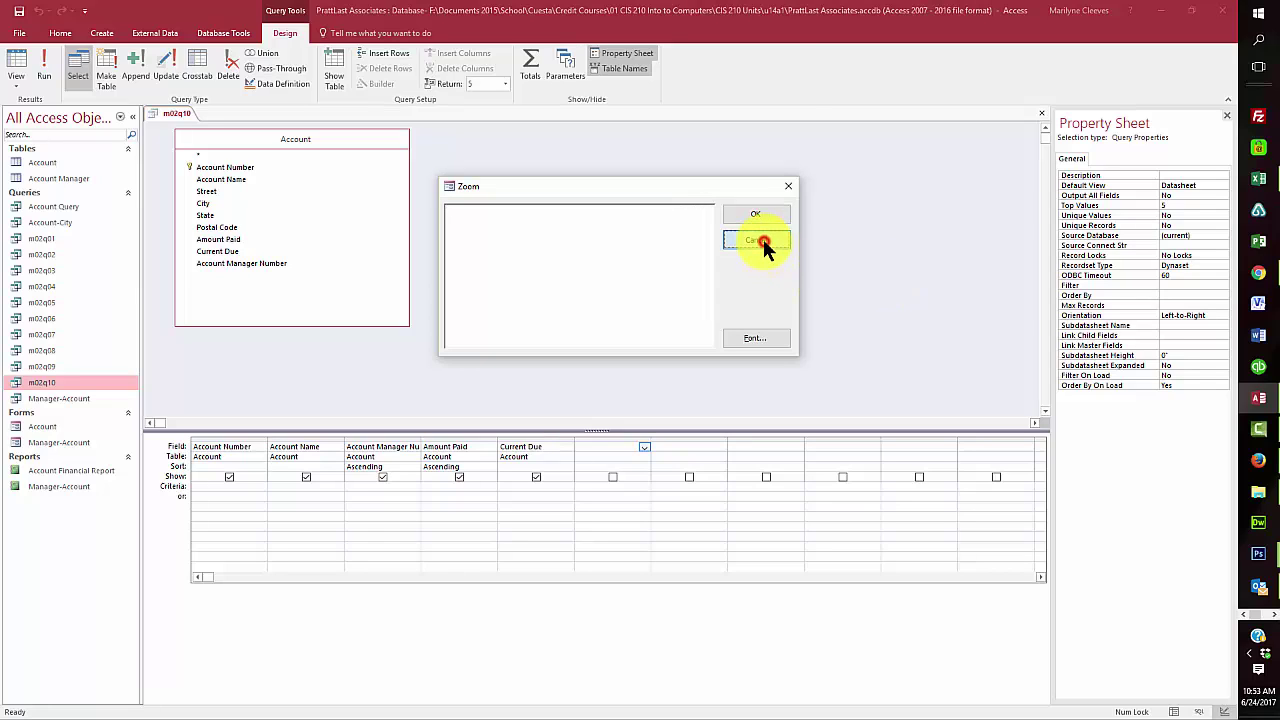
Step: Try to build a calculated field adding [Account]![Amount Paid] and [Account]![Current Due] in the empty column after Current Due, using the Expression Builder
{"action": "right_click", "coordinate": [587, 445]}
{"action": "left_click", "coordinate": [637, 532]}
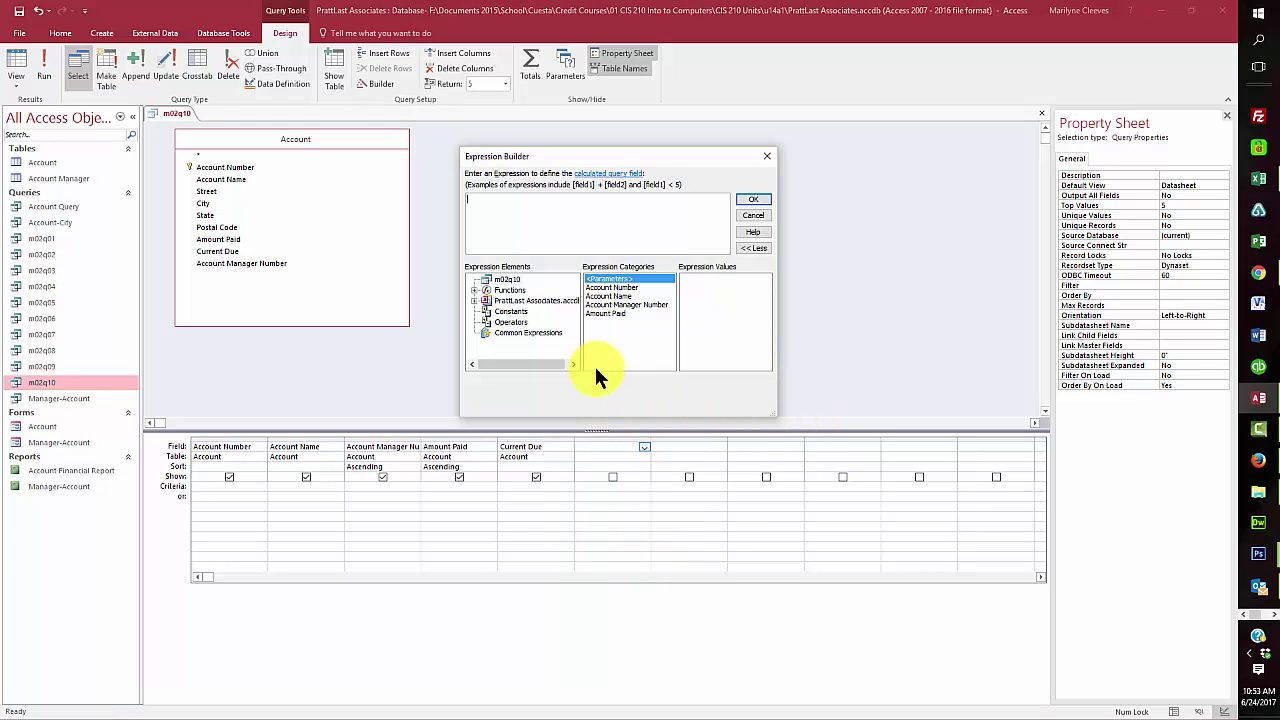
{"action": "left_click", "coordinate": [484, 300]}
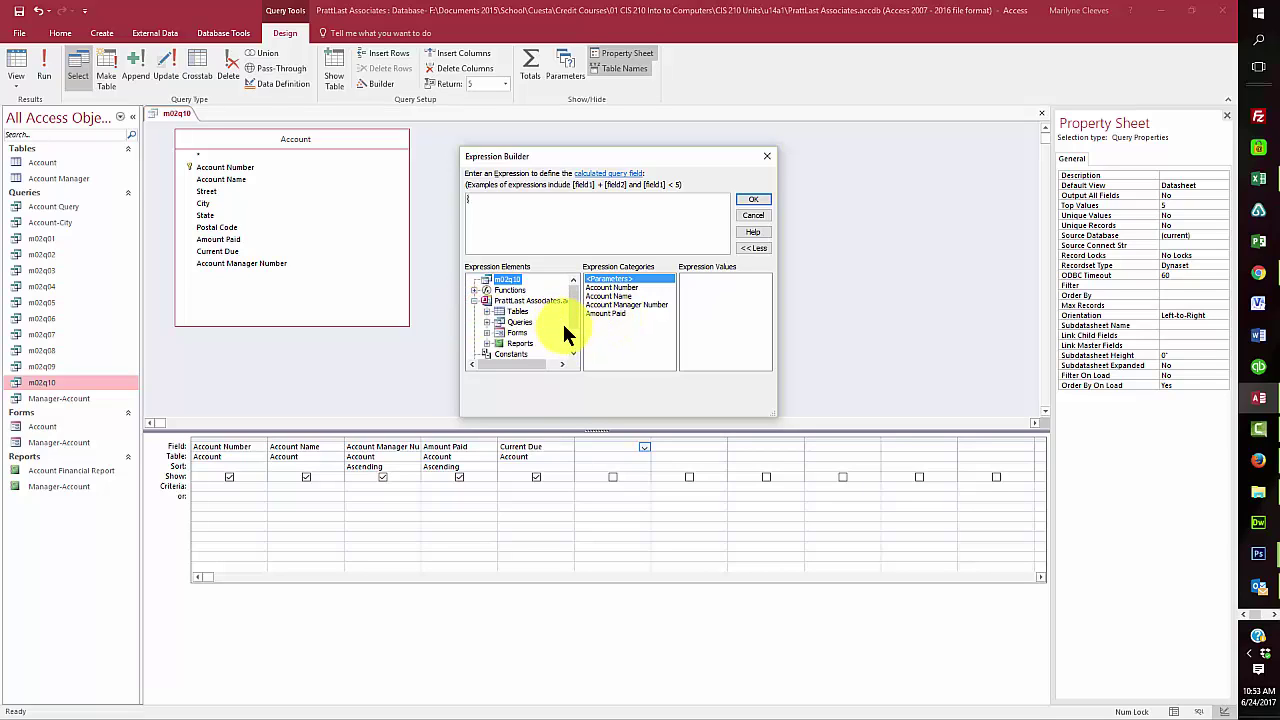
{"action": "left_click", "coordinate": [486, 311]}
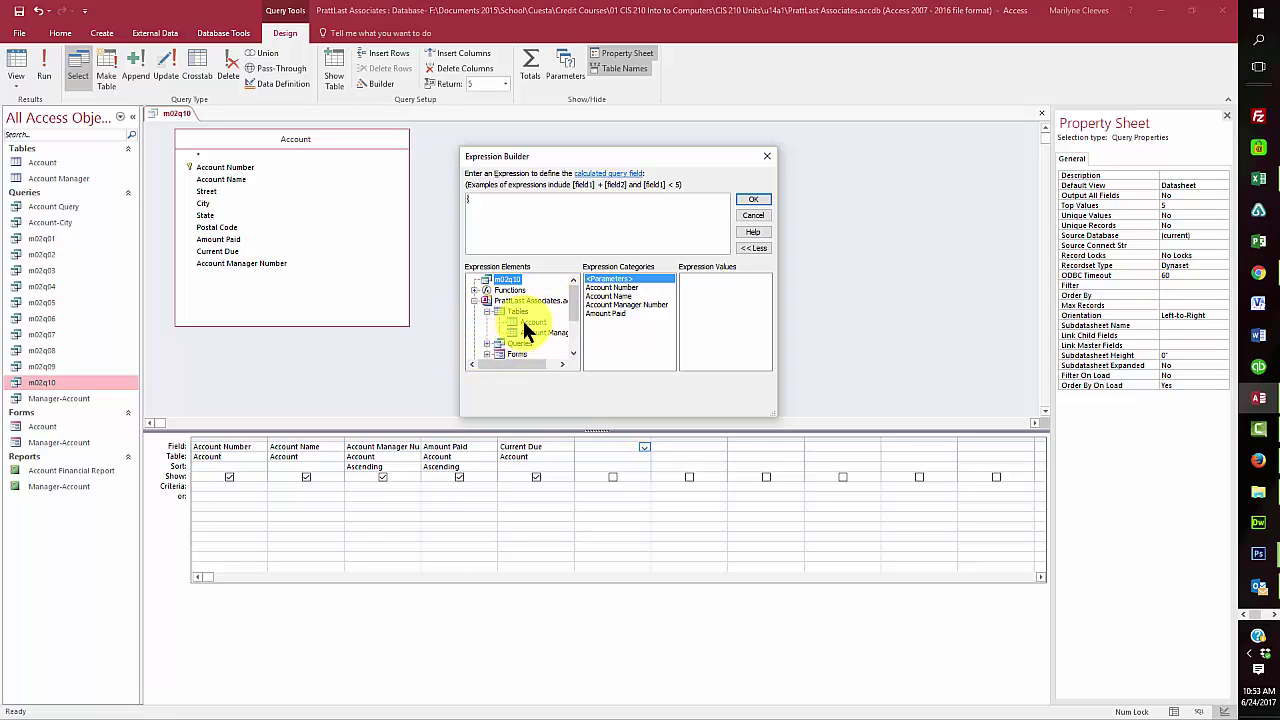
{"action": "left_click", "coordinate": [527, 322]}
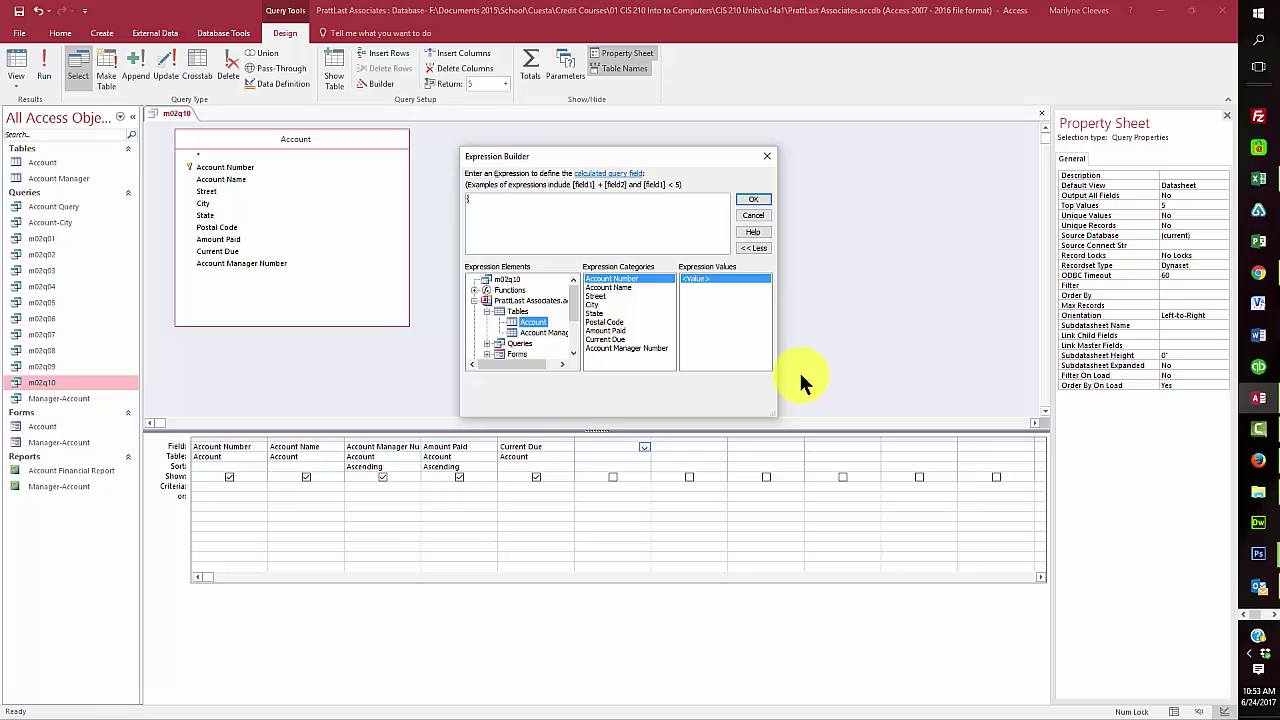
{"action": "left_click", "coordinate": [600, 331]}
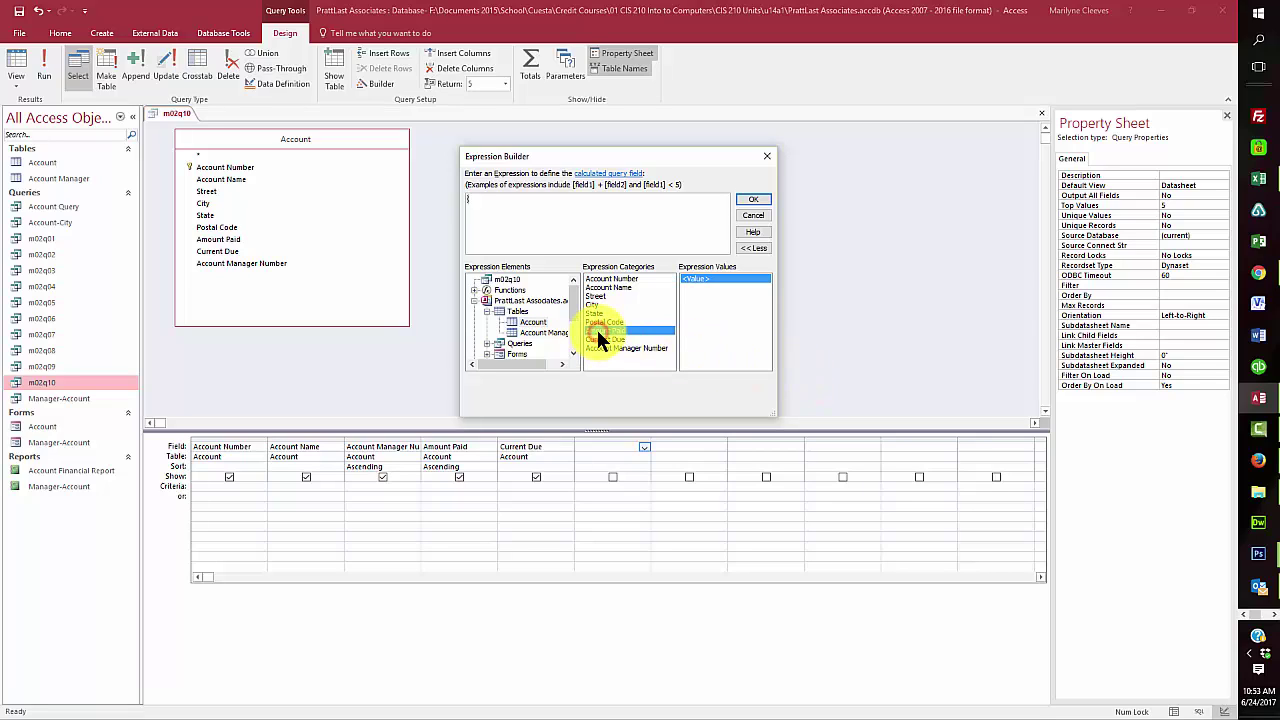
{"action": "double_click", "coordinate": [600, 331]}
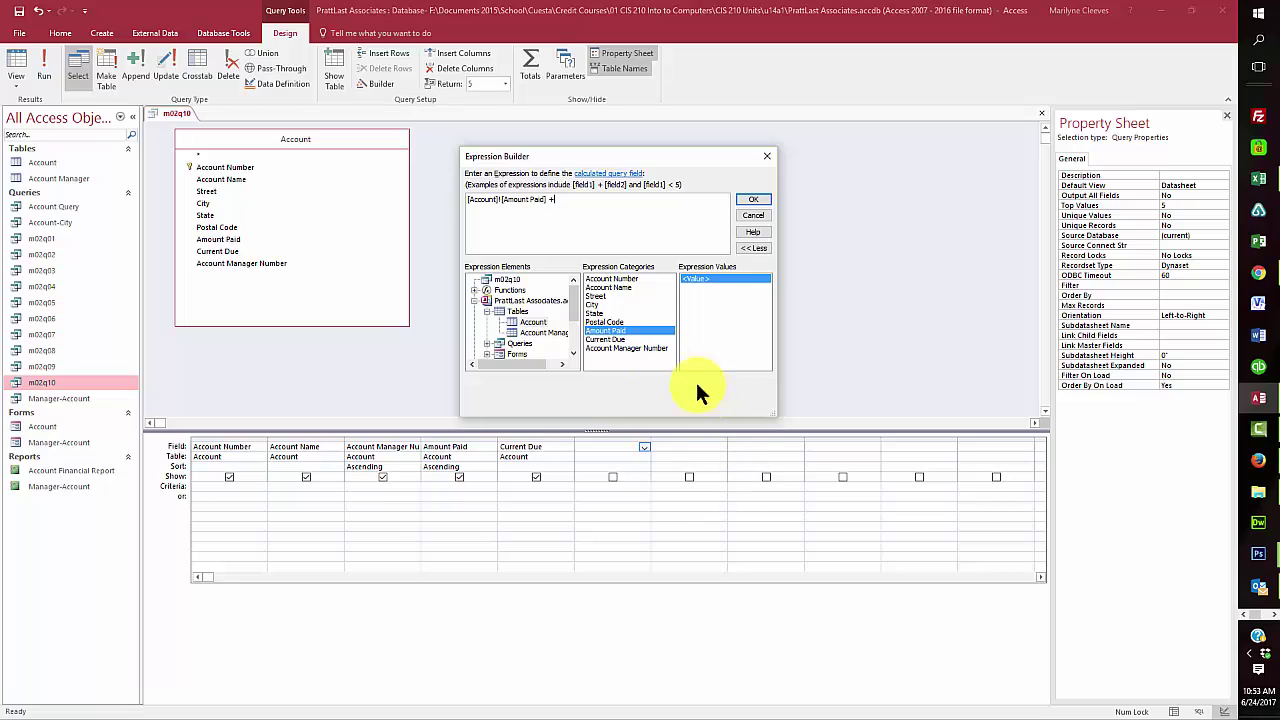
{"action": "double_click", "coordinate": [603, 340]}
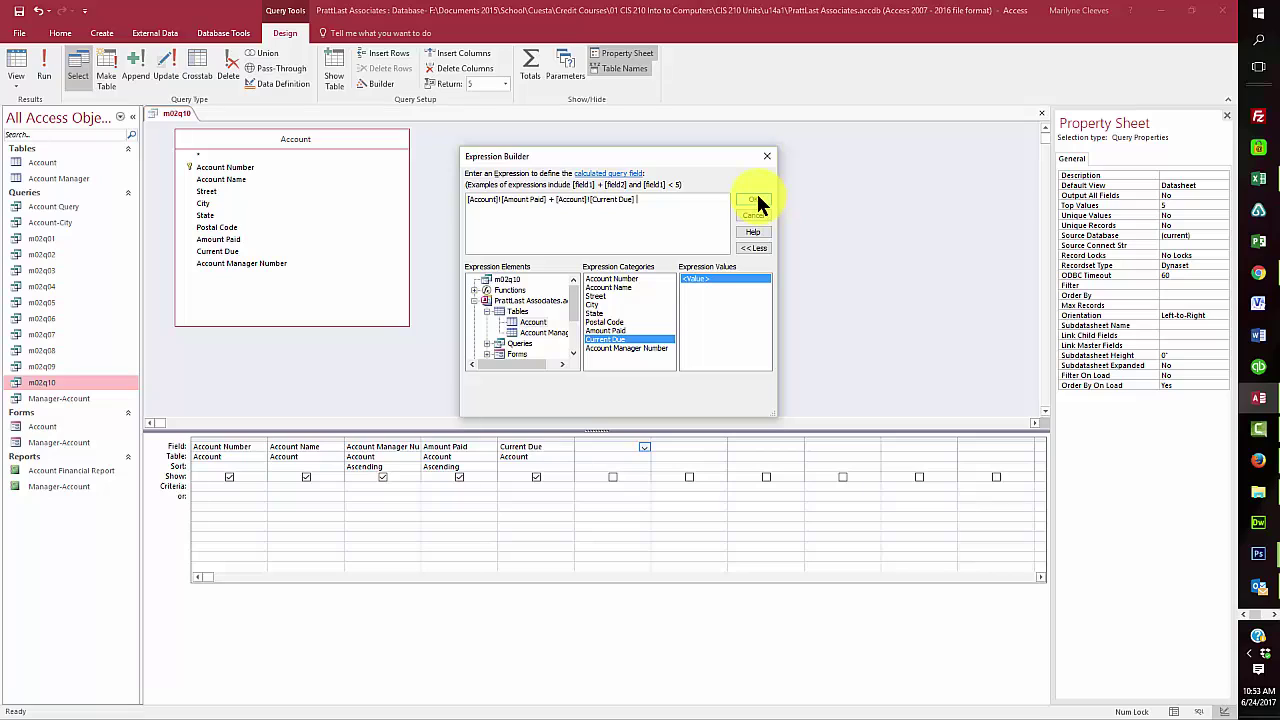
{"action": "double_click", "coordinate": [707, 280]}
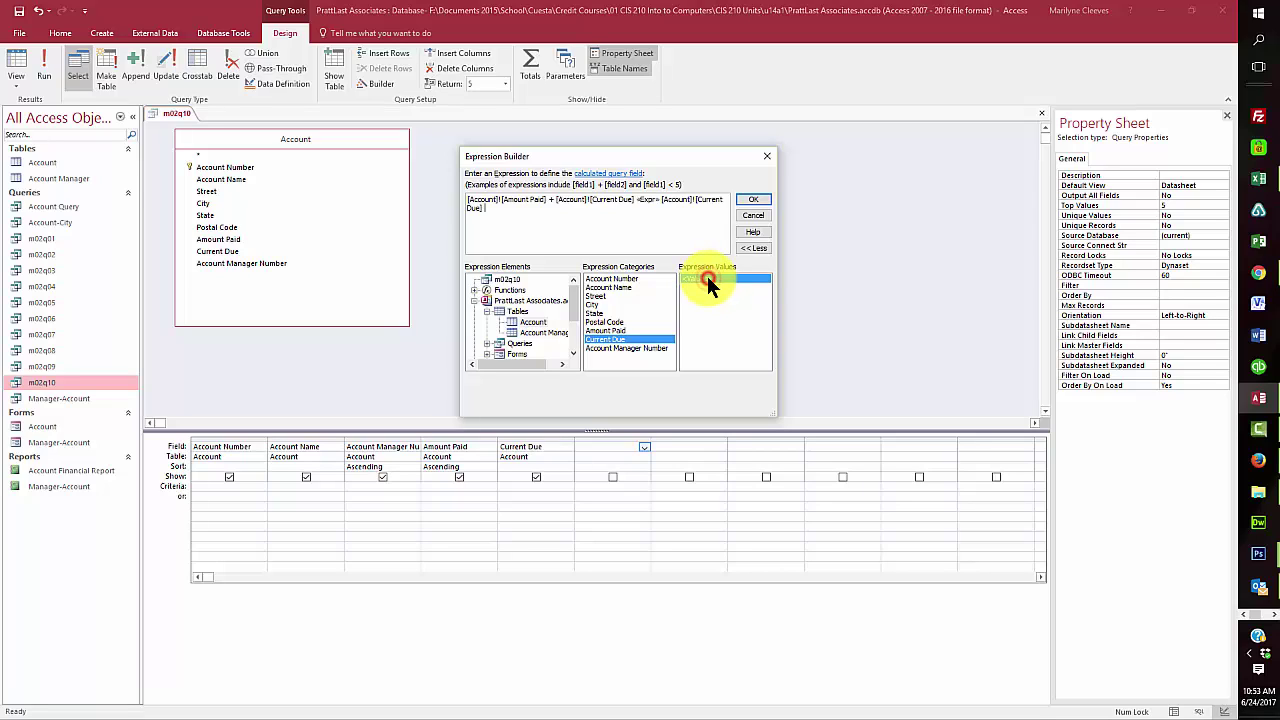
{"action": "left_click", "coordinate": [750, 203]}
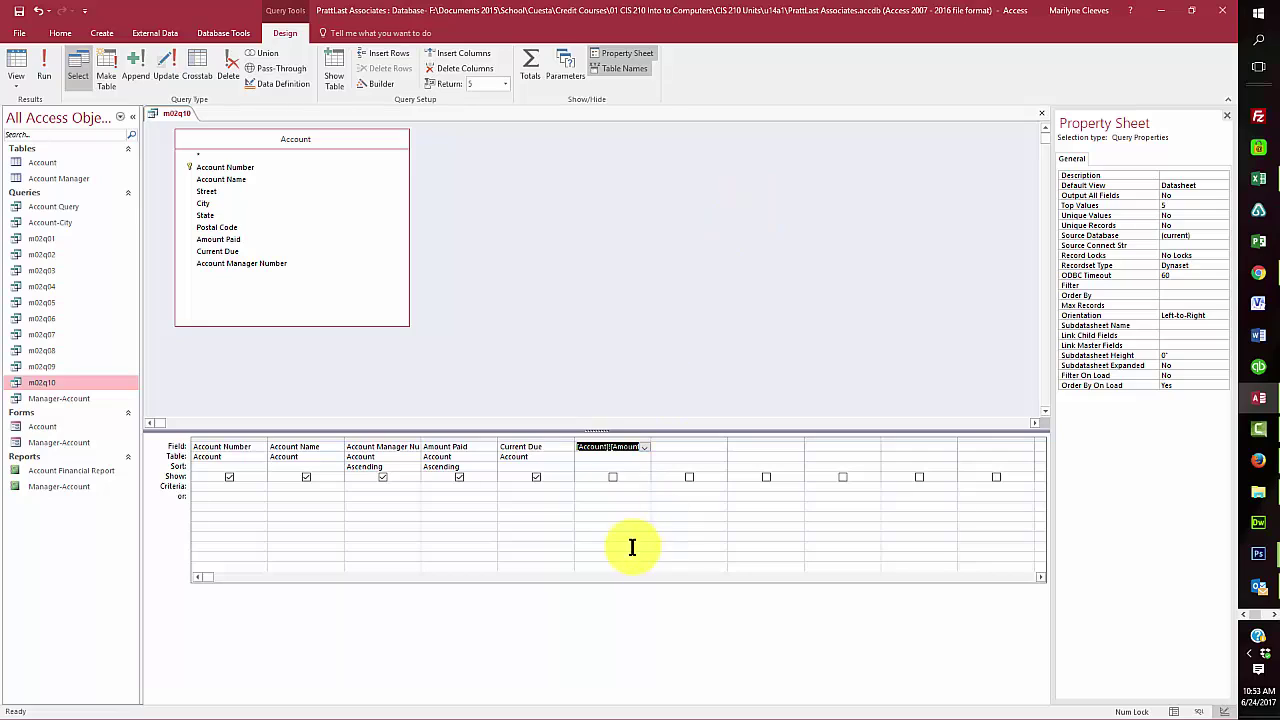
Step: Inspect the calculated field's expression in the grid and try to run the m02q10 query
{"action": "left_click", "coordinate": [590, 446]}
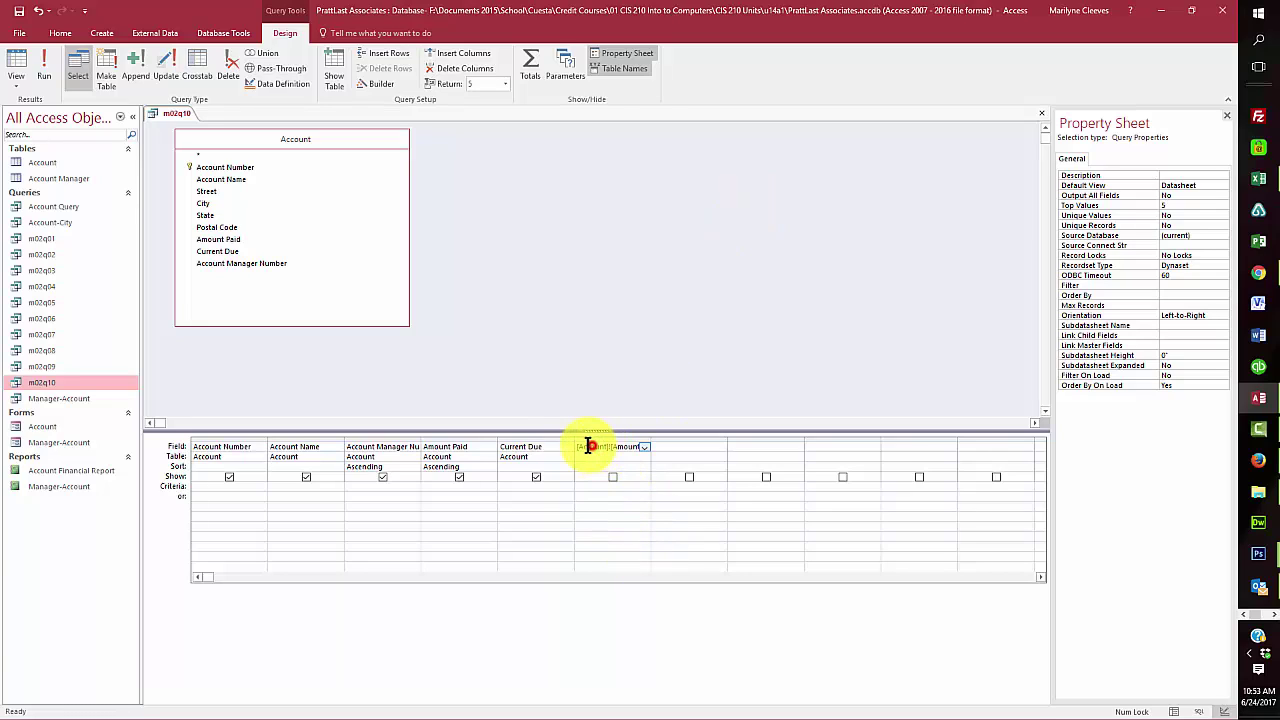
{"action": "double_click", "coordinate": [590, 446]}
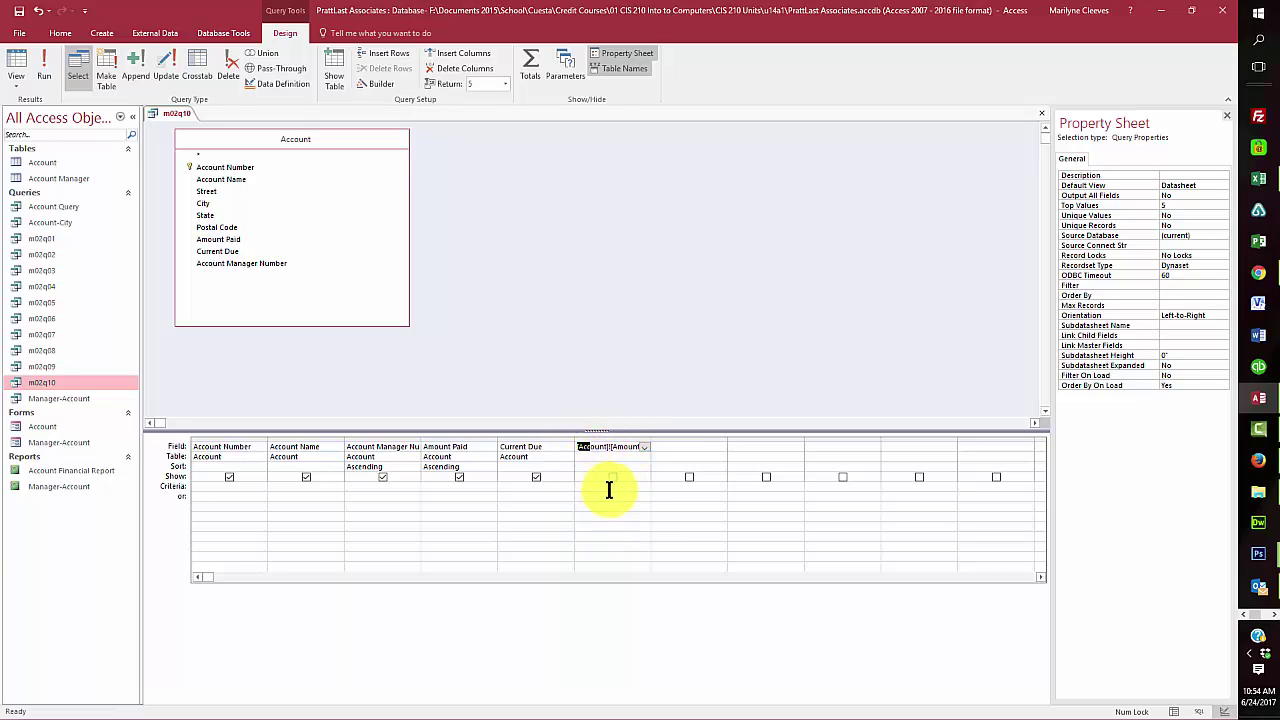
{"action": "left_click", "coordinate": [526, 263]}
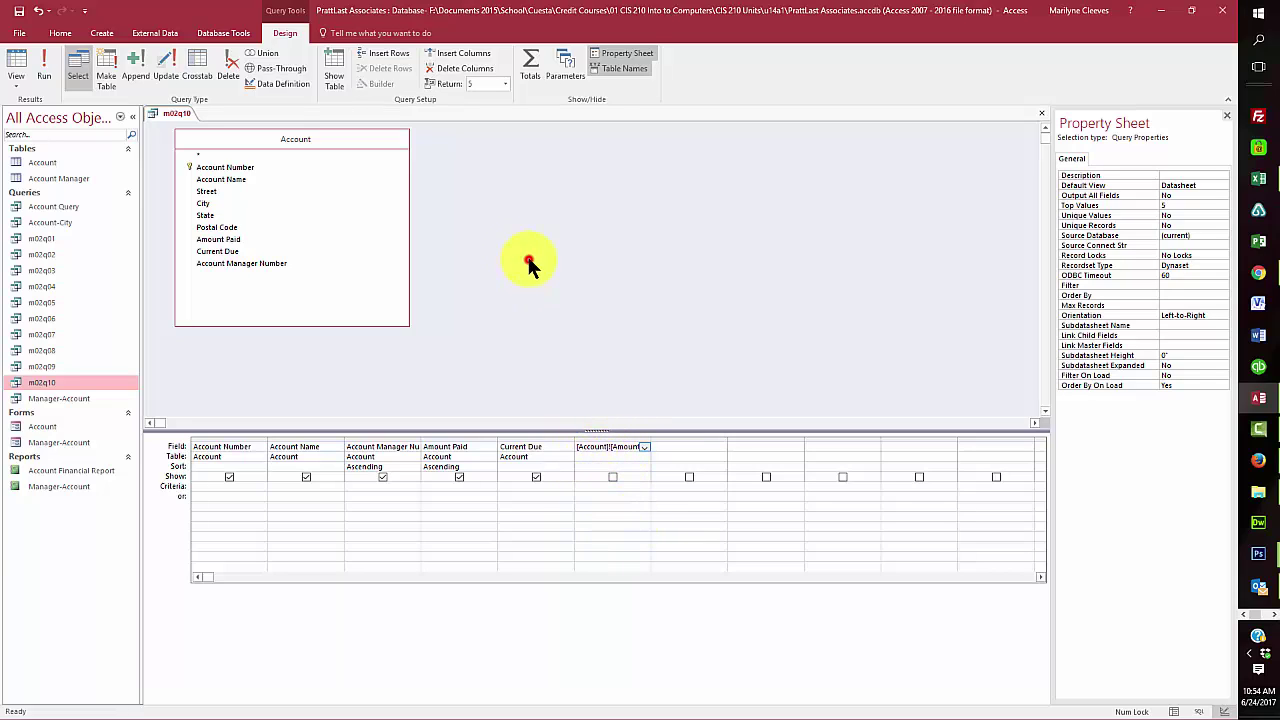
{"action": "left_click", "coordinate": [43, 68]}
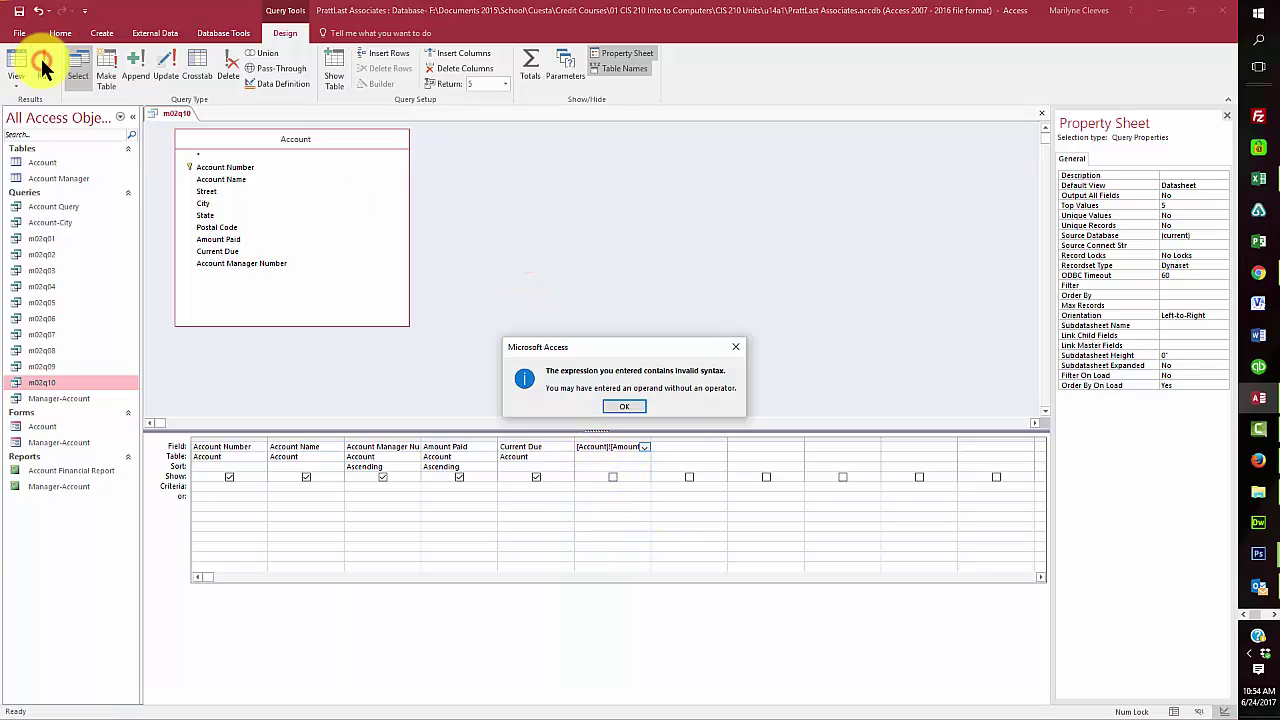
{"action": "left_click", "coordinate": [622, 407]}
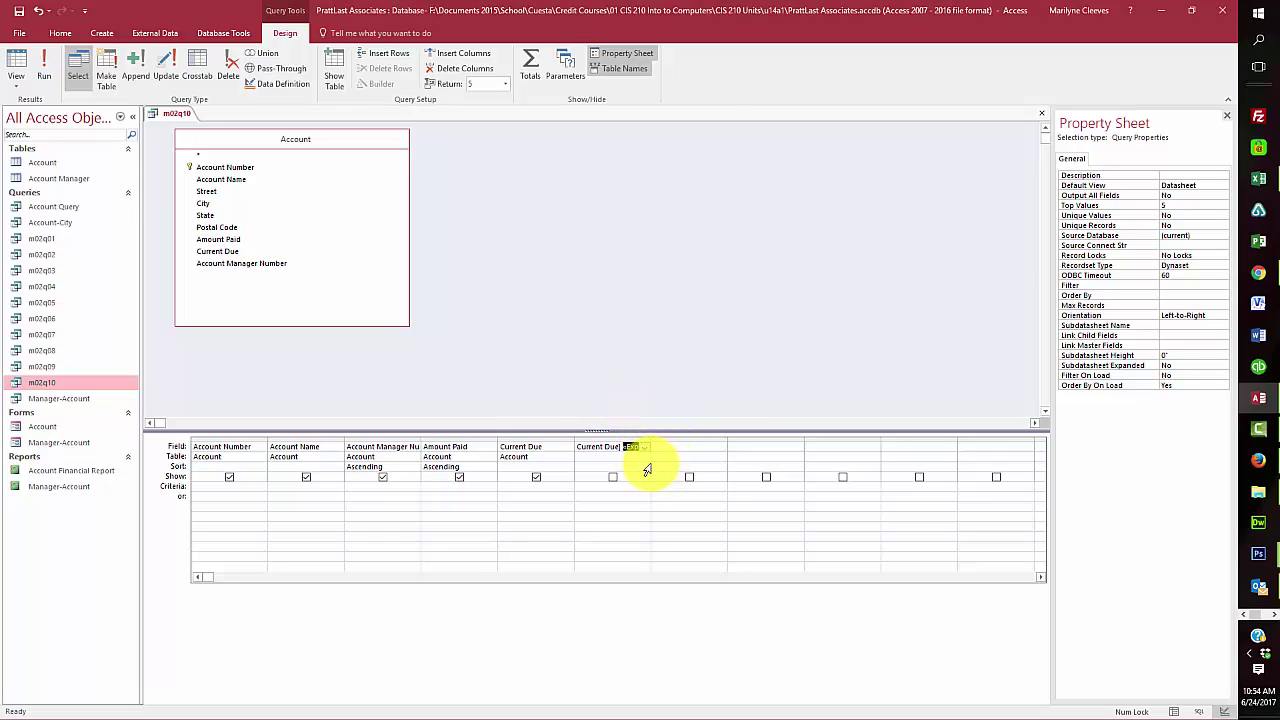
Step: Try to remove the extra «Expr» placeholder from the expression, and clear the calculated field from its column
{"action": "key", "text": "BackSpace"}
{"action": "key", "text": "BackSpace"}
{"action": "key", "text": "BackSpace"}
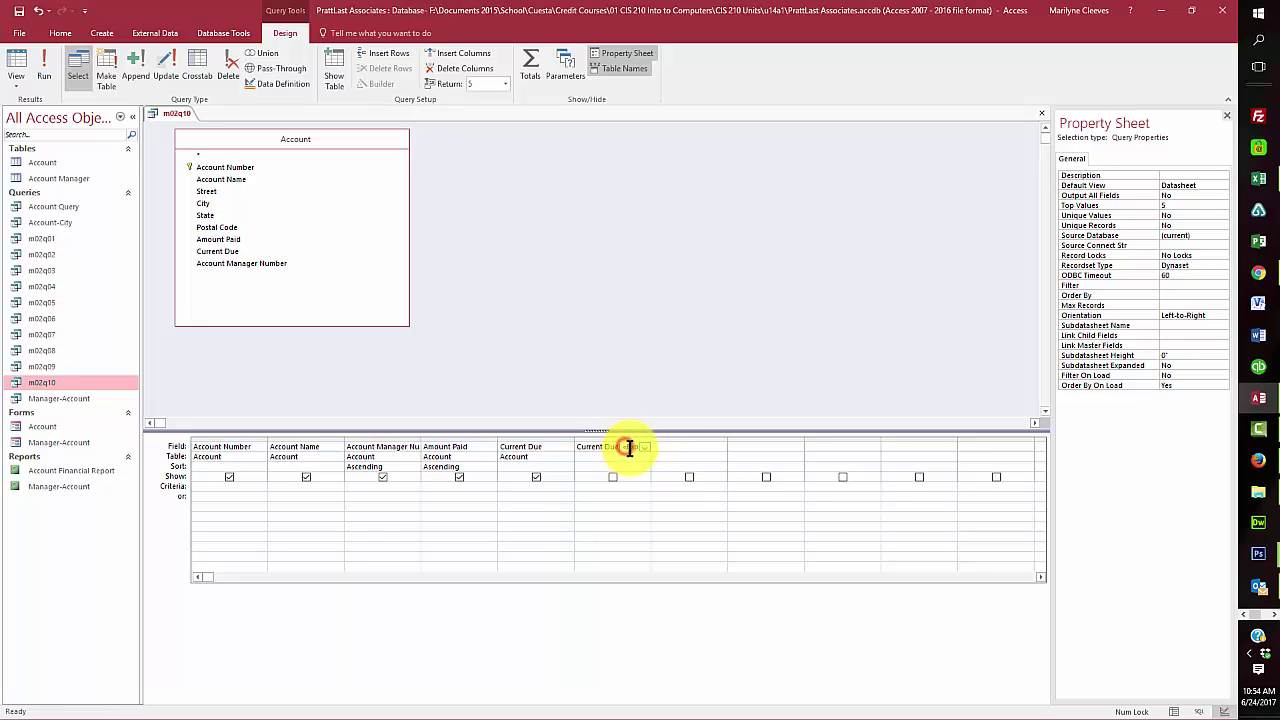
{"action": "key", "text": "F2"}
{"action": "key", "text": "End"}
{"action": "type", "text": ")-[Amount Pai"}
{"action": "type", "text": "d]"}
{"action": "key", "text": "F2"}
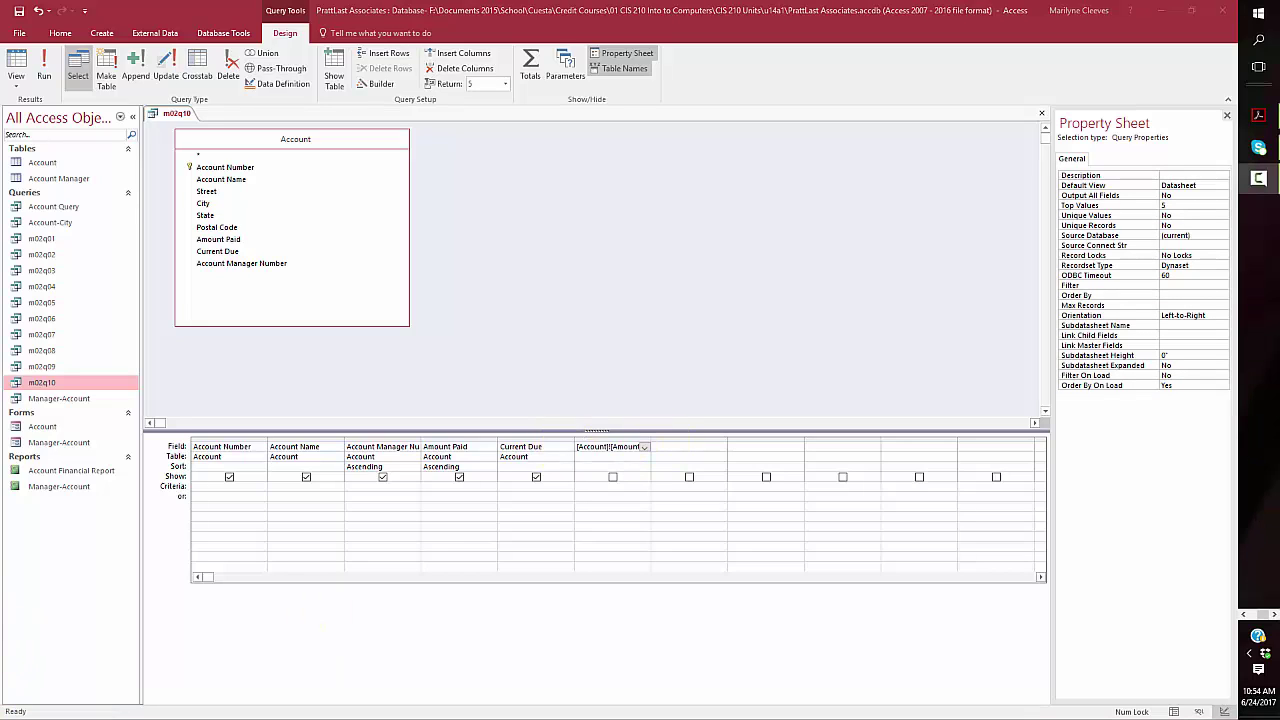
{"action": "key", "text": "Delete"}
{"action": "right_click", "coordinate": [175, 113]}
{"action": "left_click", "coordinate": [203, 125]}
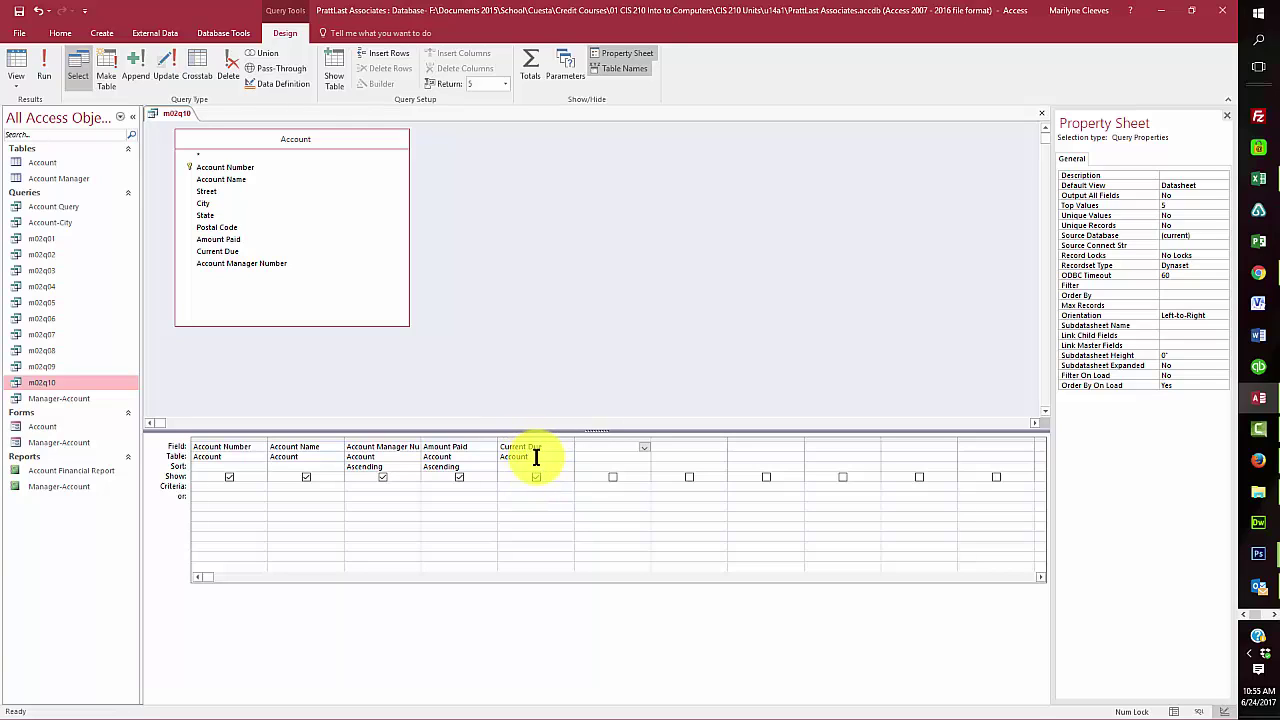
Step: Start a calculated field named Total Amount in the empty column after Current Due and insert [Amount Paid] with the Expression Builder
{"action": "left_click", "coordinate": [586, 445]}
{"action": "right_click", "coordinate": [586, 445]}
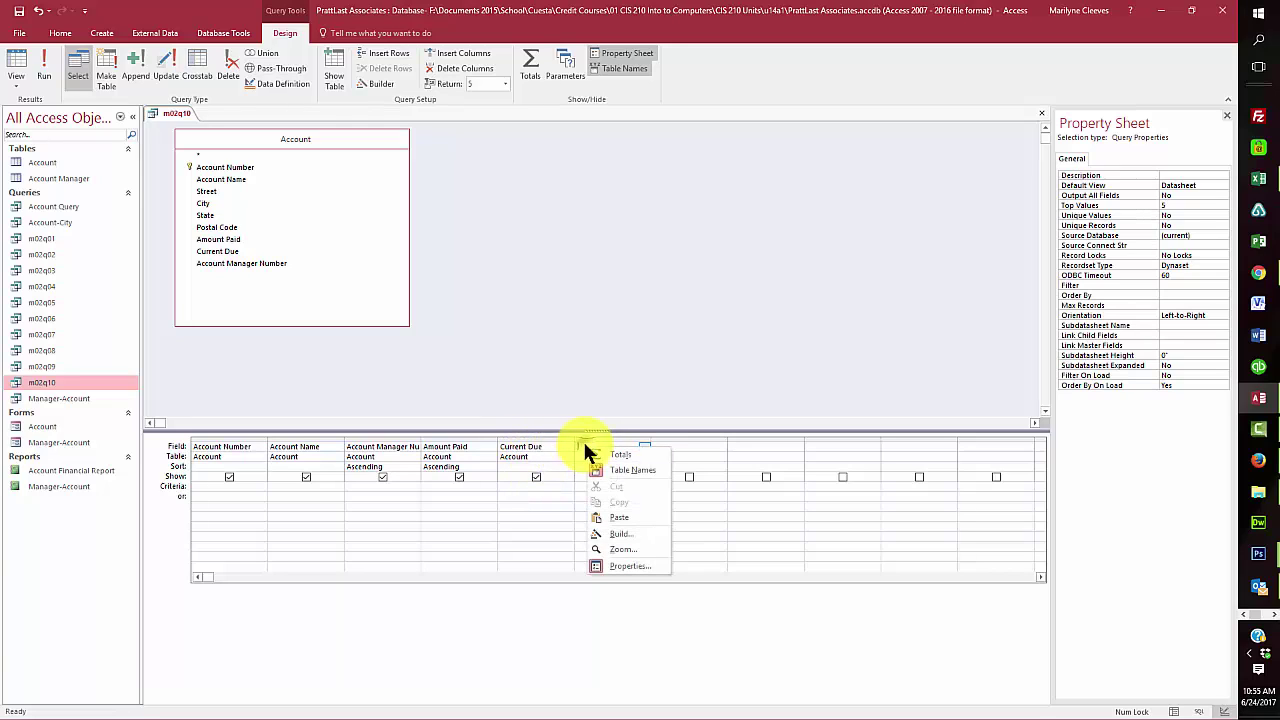
{"action": "left_click", "coordinate": [628, 535]}
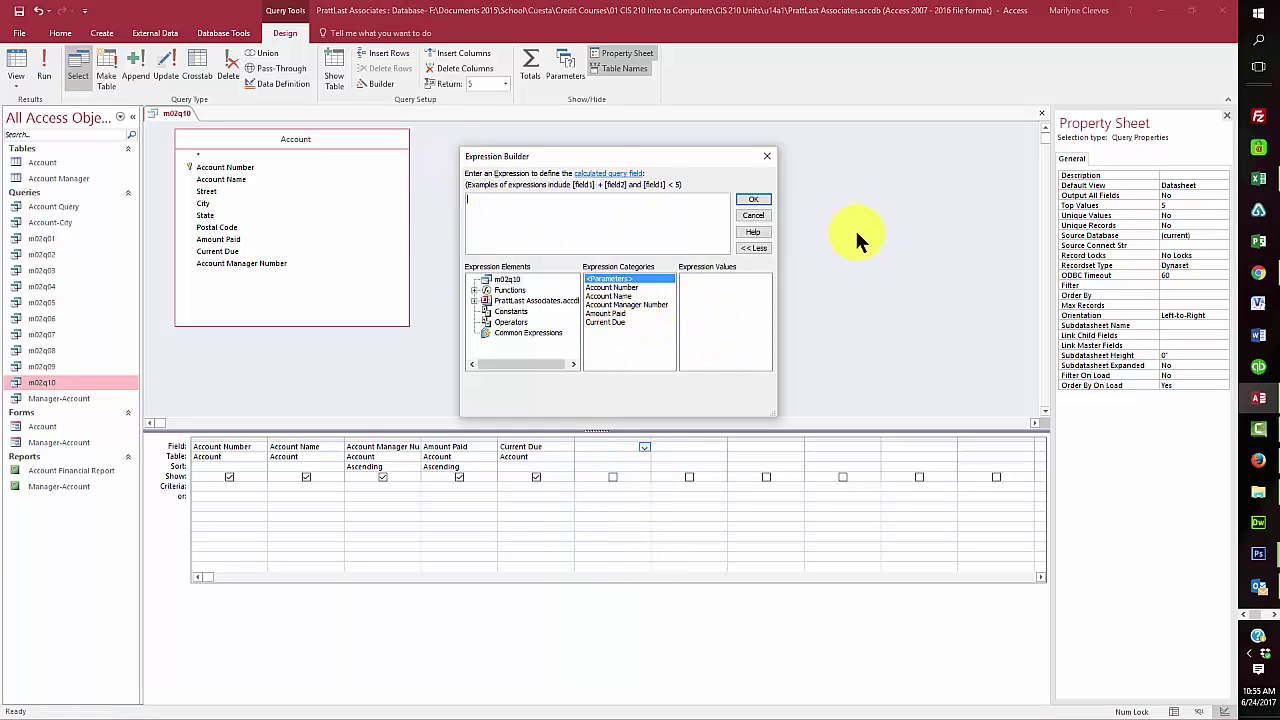
{"action": "type", "text": "Total Amou"}
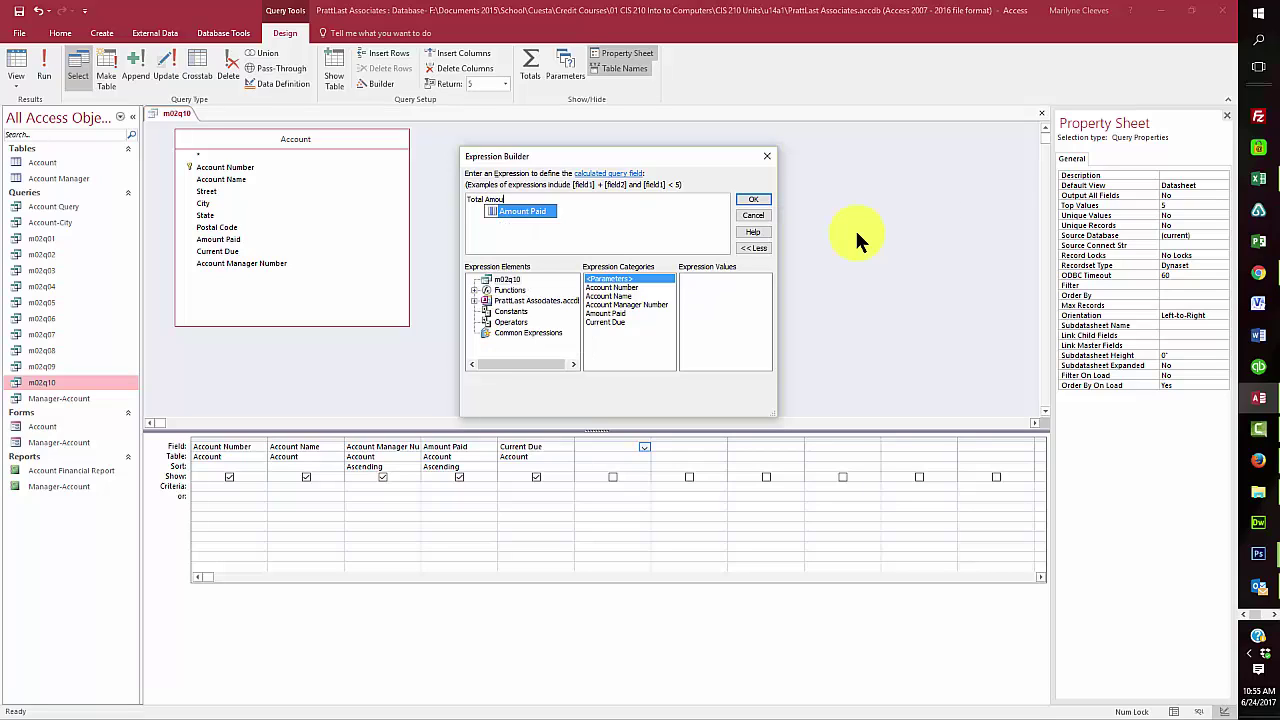
{"action": "type", "text": "nt:"}
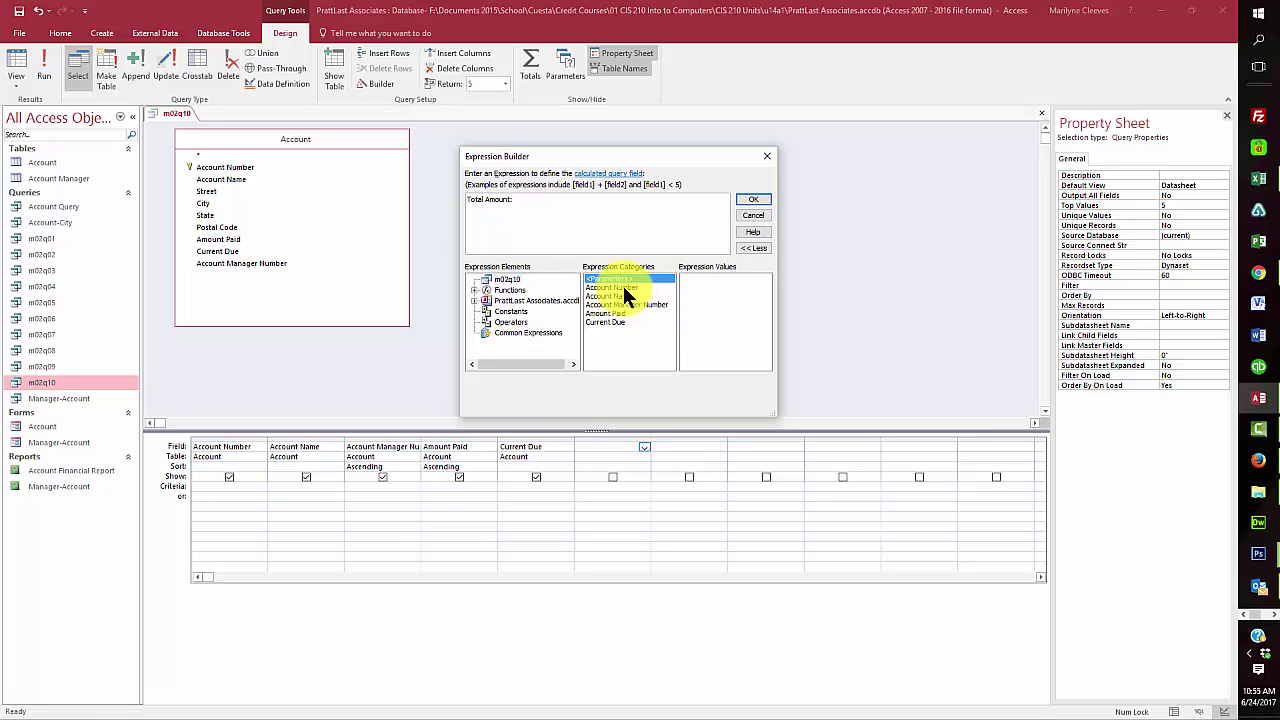
{"action": "left_click", "coordinate": [610, 313]}
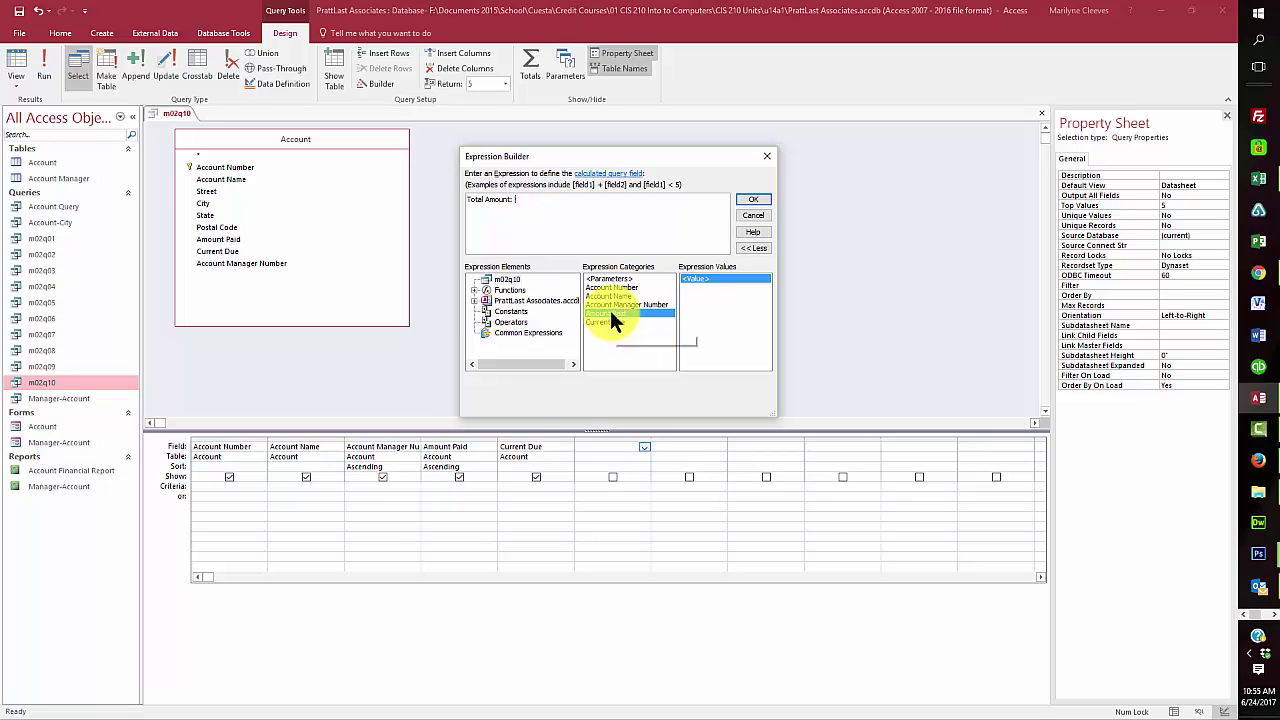
{"action": "double_click", "coordinate": [610, 313]}
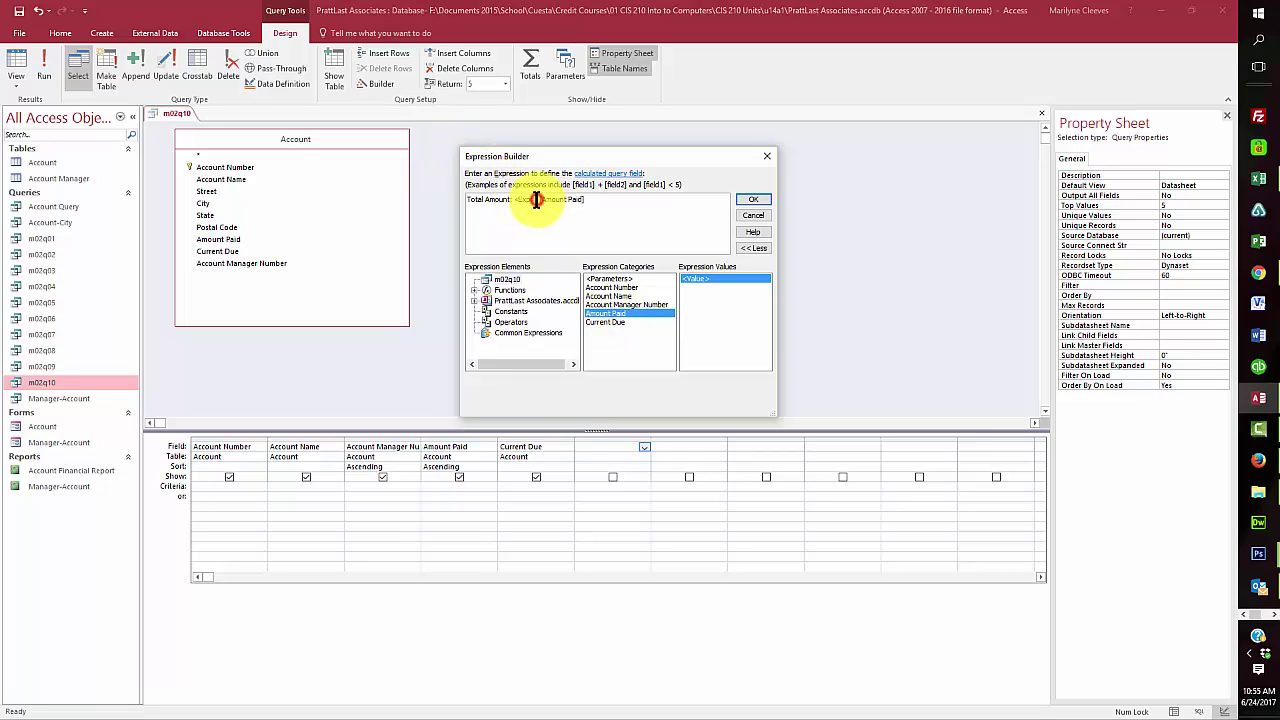
Step: Remove the «Expr» placeholder between the Total Amount name and [Amount Paid] in the expression
{"action": "key", "text": "BackSpace"}
{"action": "key", "text": "BackSpace"}
{"action": "key", "text": "BackSpace"}
{"action": "key", "text": "BackSpace"}
{"action": "key", "text": "BackSpace"}
{"action": "key", "text": "BackSpace"}
{"action": "key", "text": "BackSpace"}
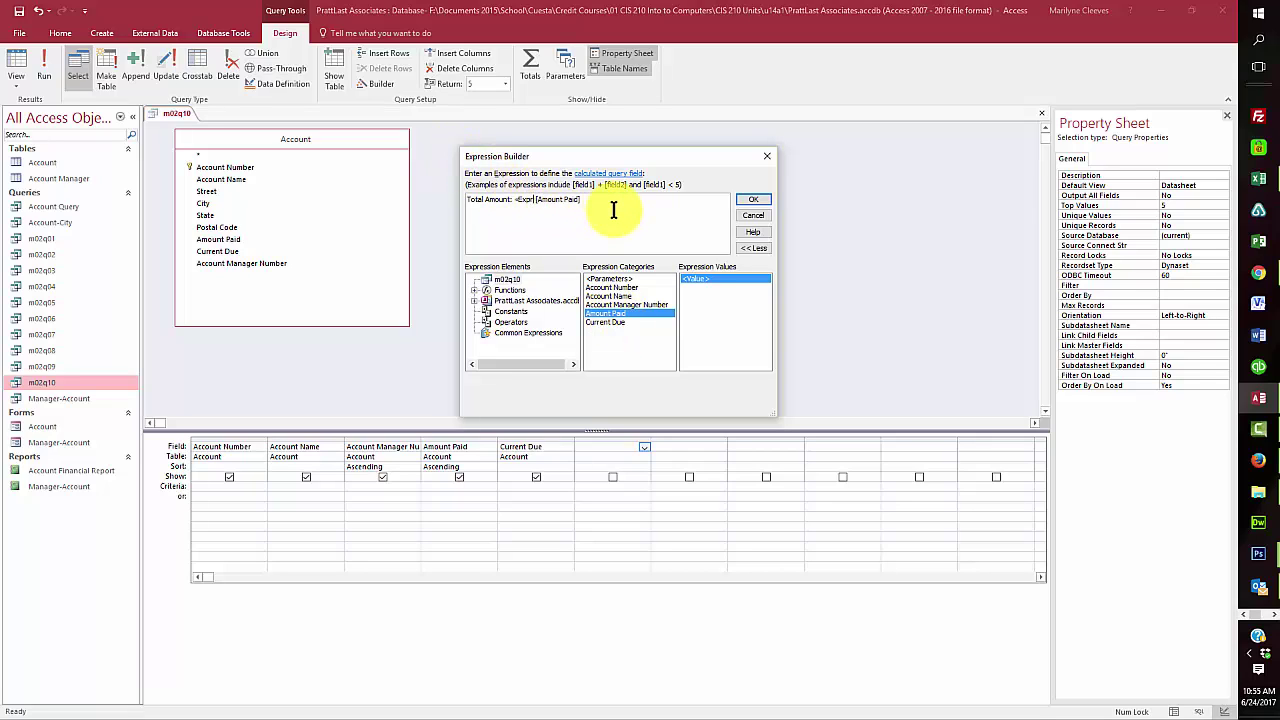
{"action": "key", "text": "BackSpace"}
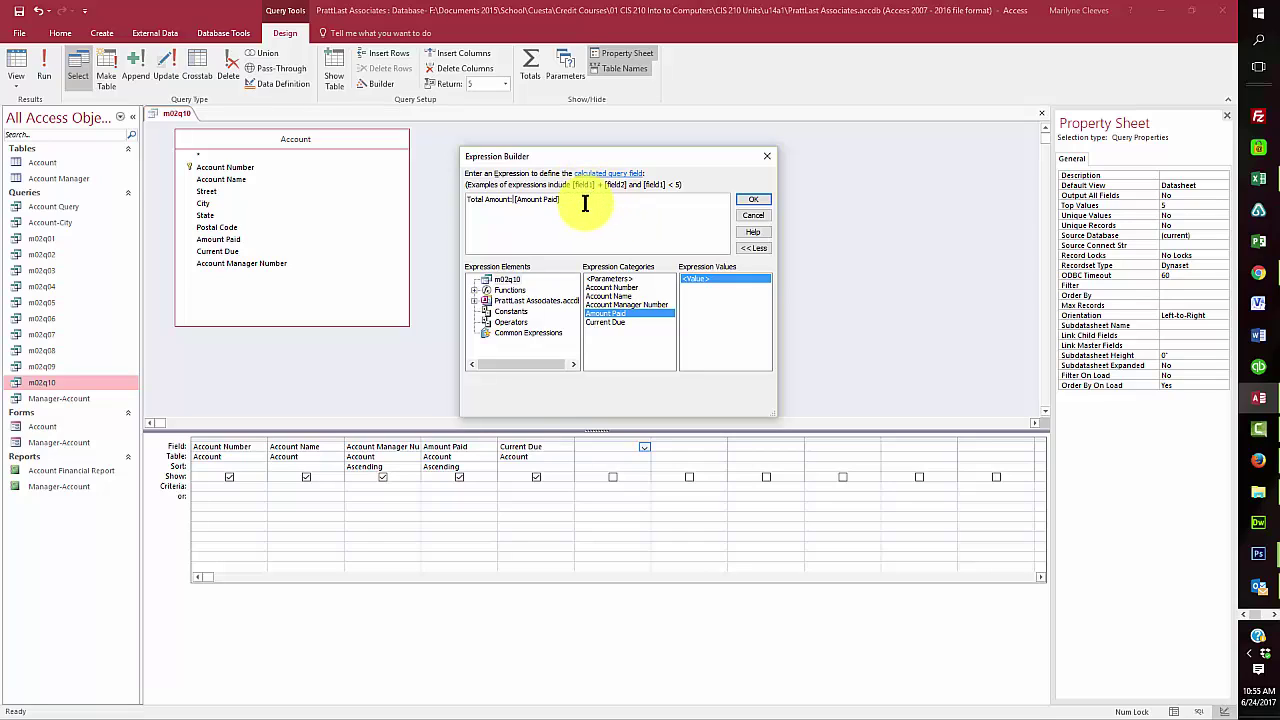
Step: Add + [Current Due] to the Total Amount expression and run the m02q10 query
{"action": "type", "text": "+"}
{"action": "left_click", "coordinate": [608, 322]}
{"action": "double_click", "coordinate": [608, 322]}
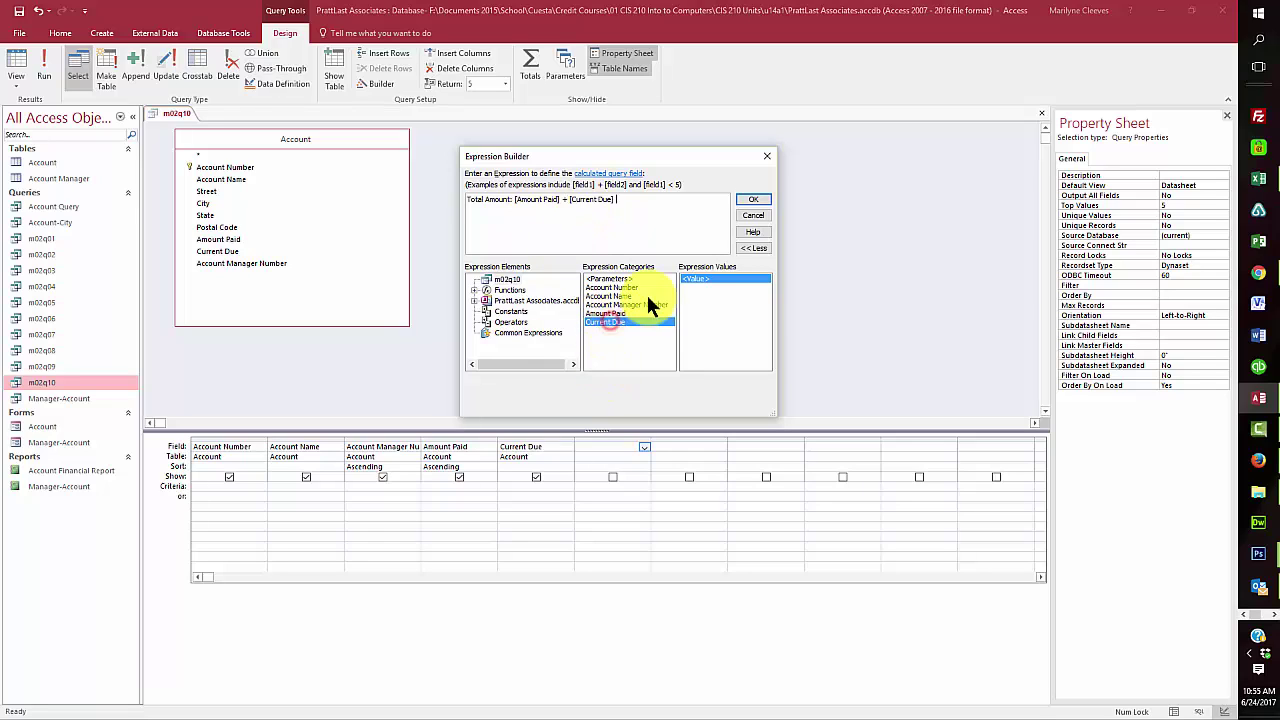
{"action": "left_click", "coordinate": [755, 200]}
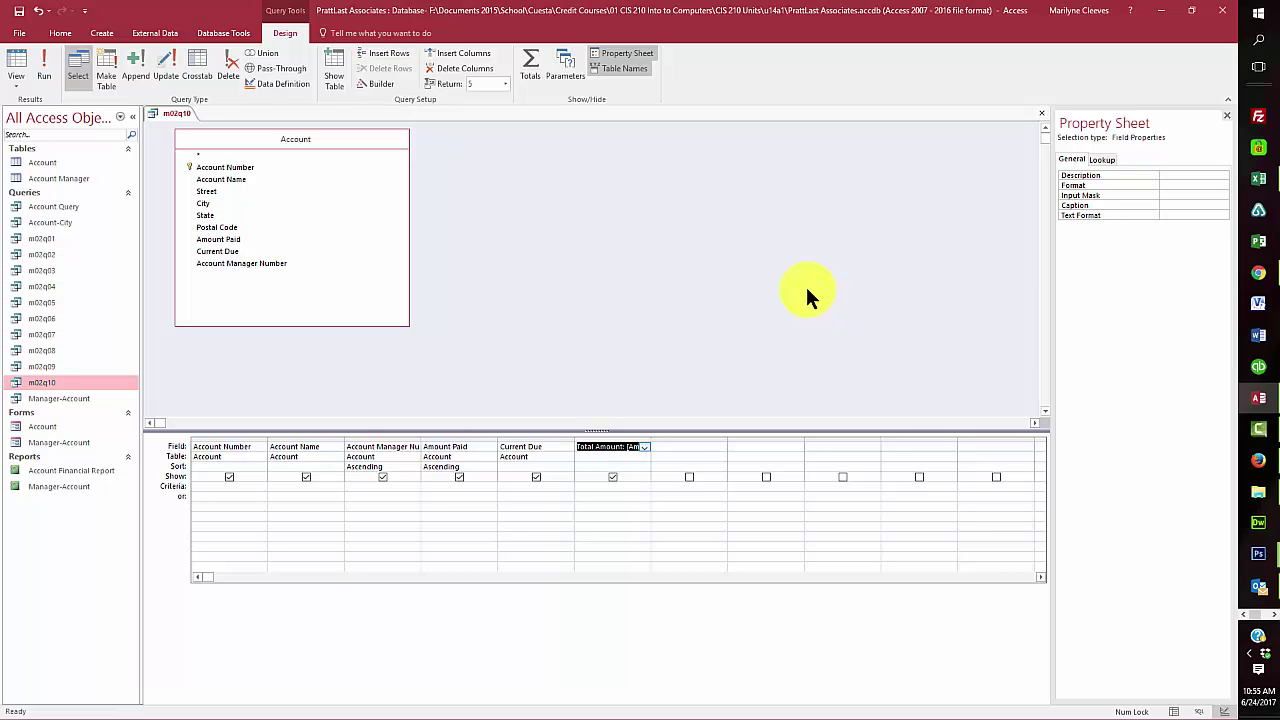
{"action": "left_click", "coordinate": [42, 60]}
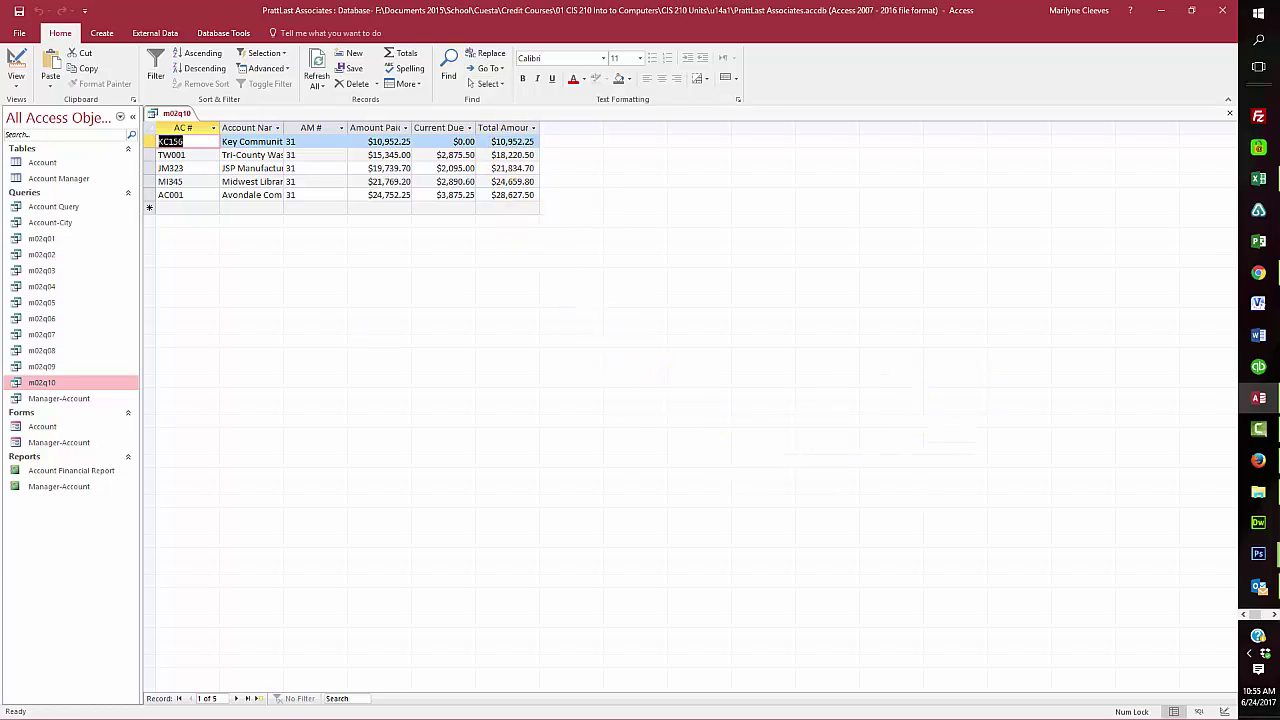
{"action": "left_click", "coordinate": [594, 434]}
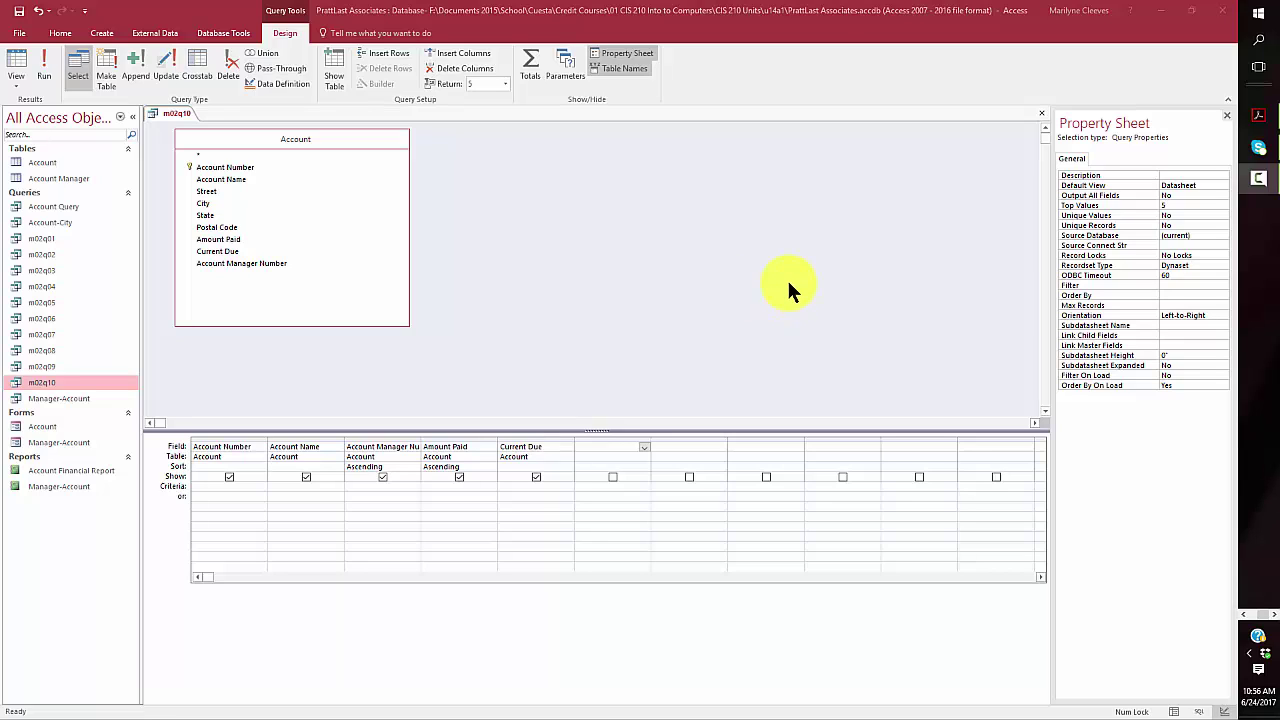
Step: Open the Expression Builder for the empty column after Current Due and enter the calculated field's name as "Total Amount:"
{"action": "right_click", "coordinate": [172, 112]}
{"action": "left_click", "coordinate": [195, 117]}
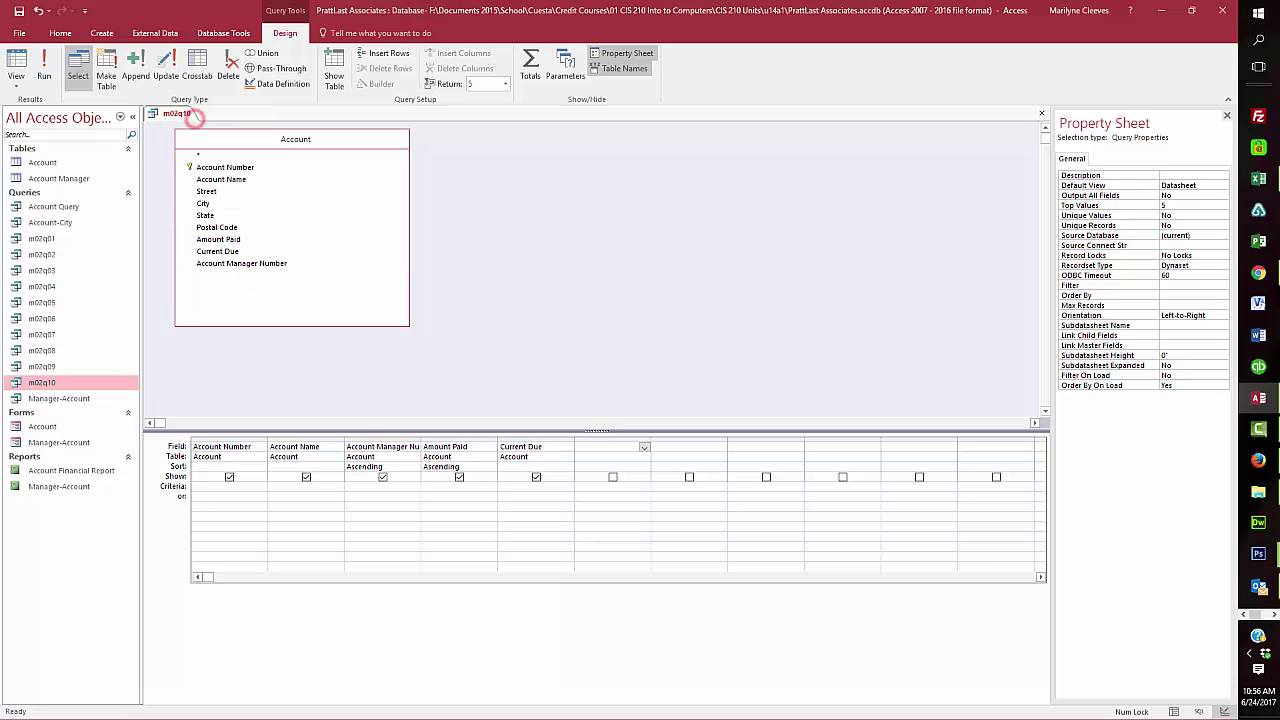
{"action": "left_click", "coordinate": [588, 447]}
{"action": "right_click", "coordinate": [587, 445]}
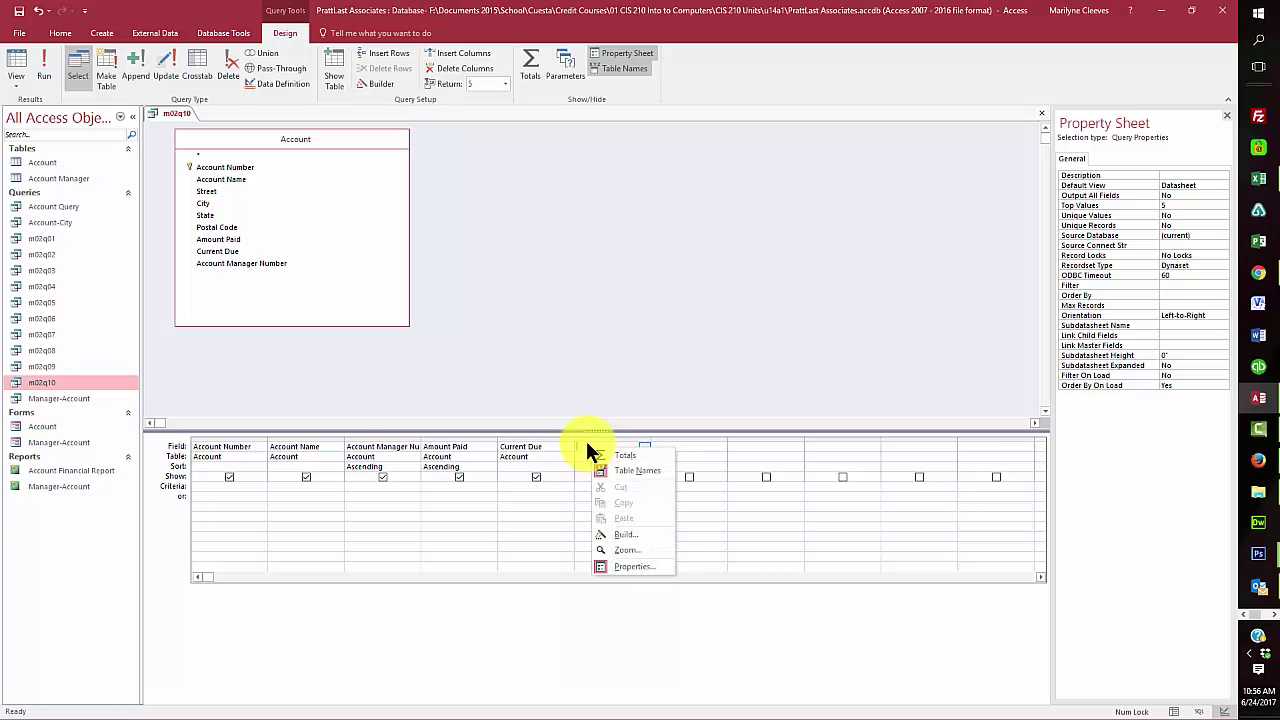
{"action": "left_click", "coordinate": [620, 532]}
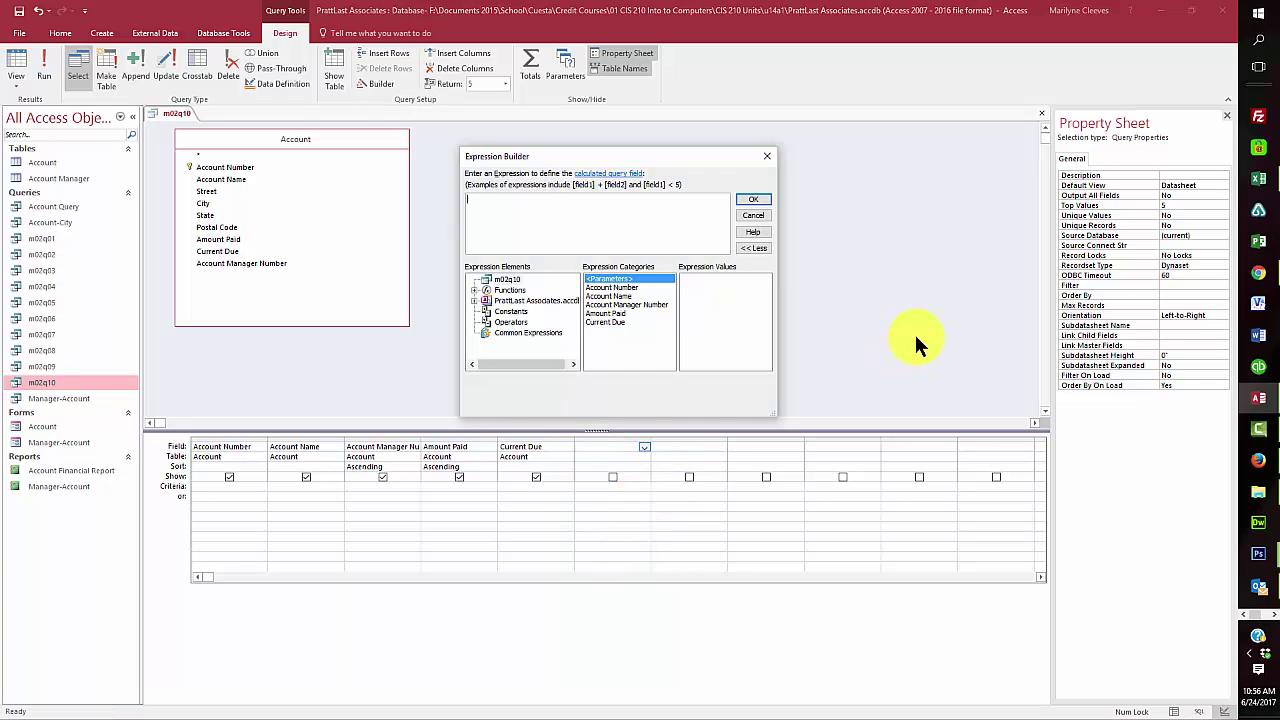
{"action": "type", "text": "T"}
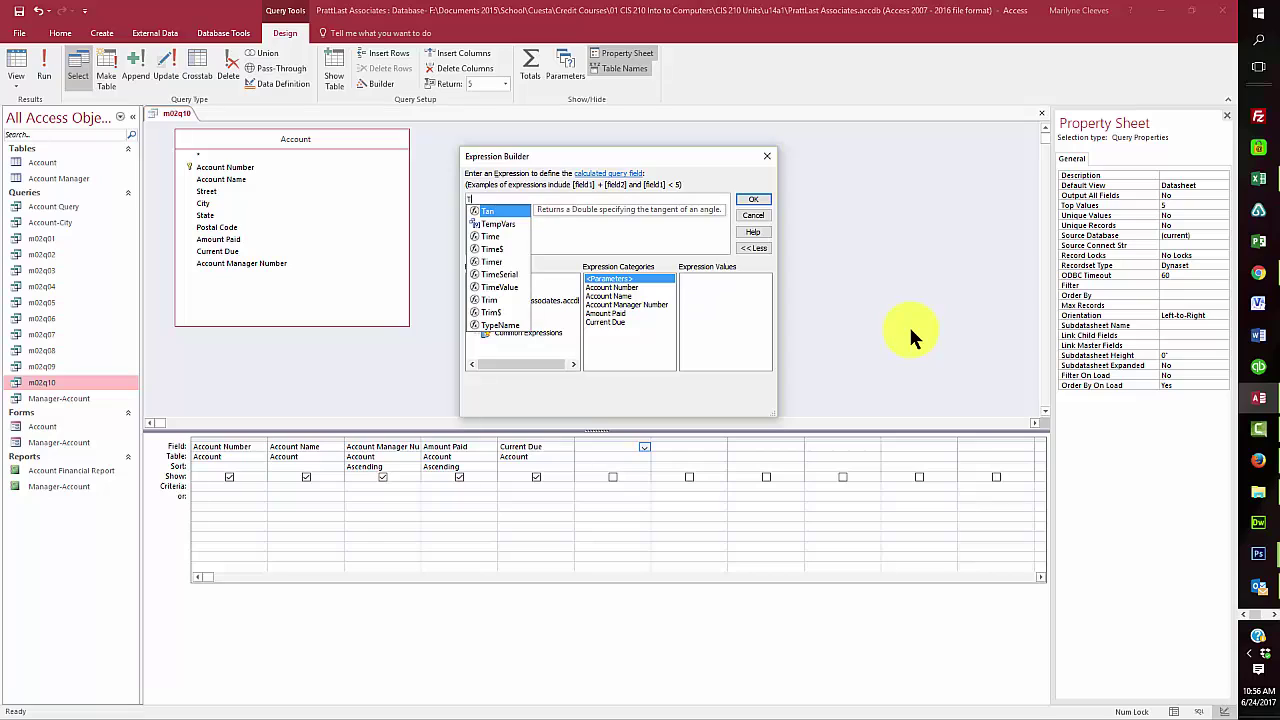
{"action": "type", "text": "otal"}
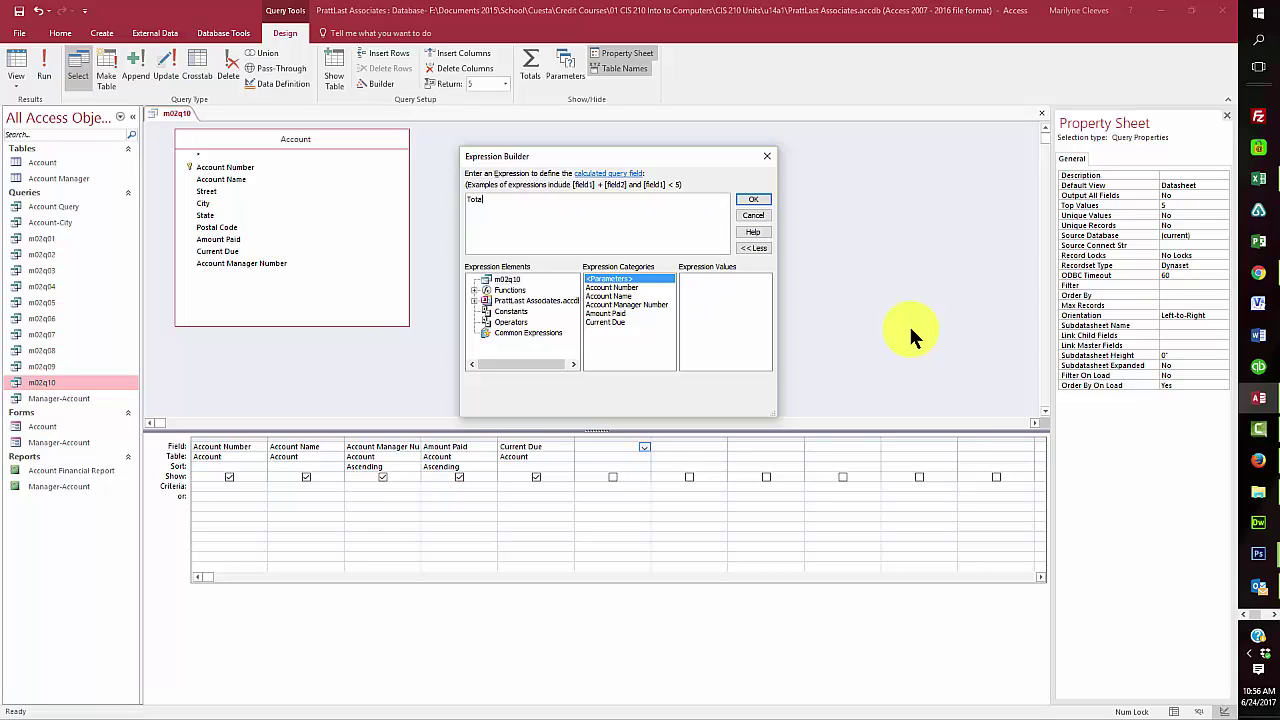
{"action": "type", "text": " Due"}
{"action": "key", "text": "BackSpace"}
{"action": "key", "text": "BackSpace"}
{"action": "key", "text": "BackSpace"}
{"action": "type", "text": "Am"}
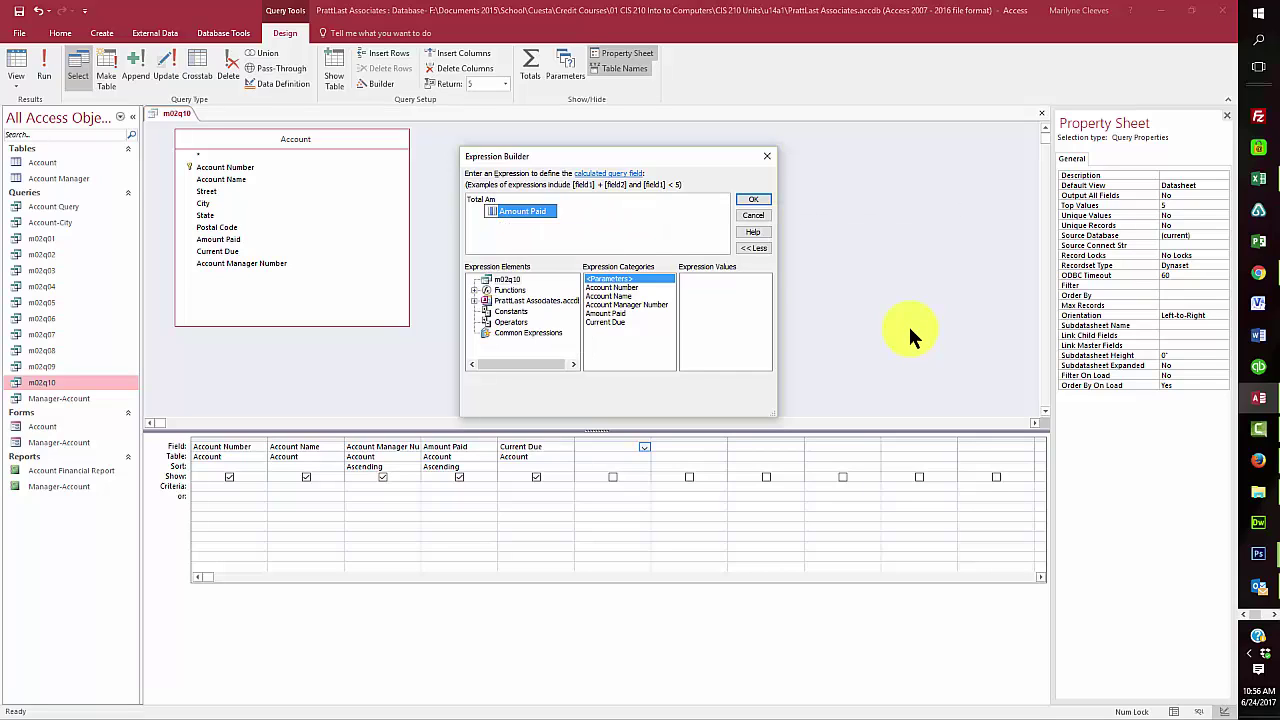
{"action": "type", "text": "ount:"}
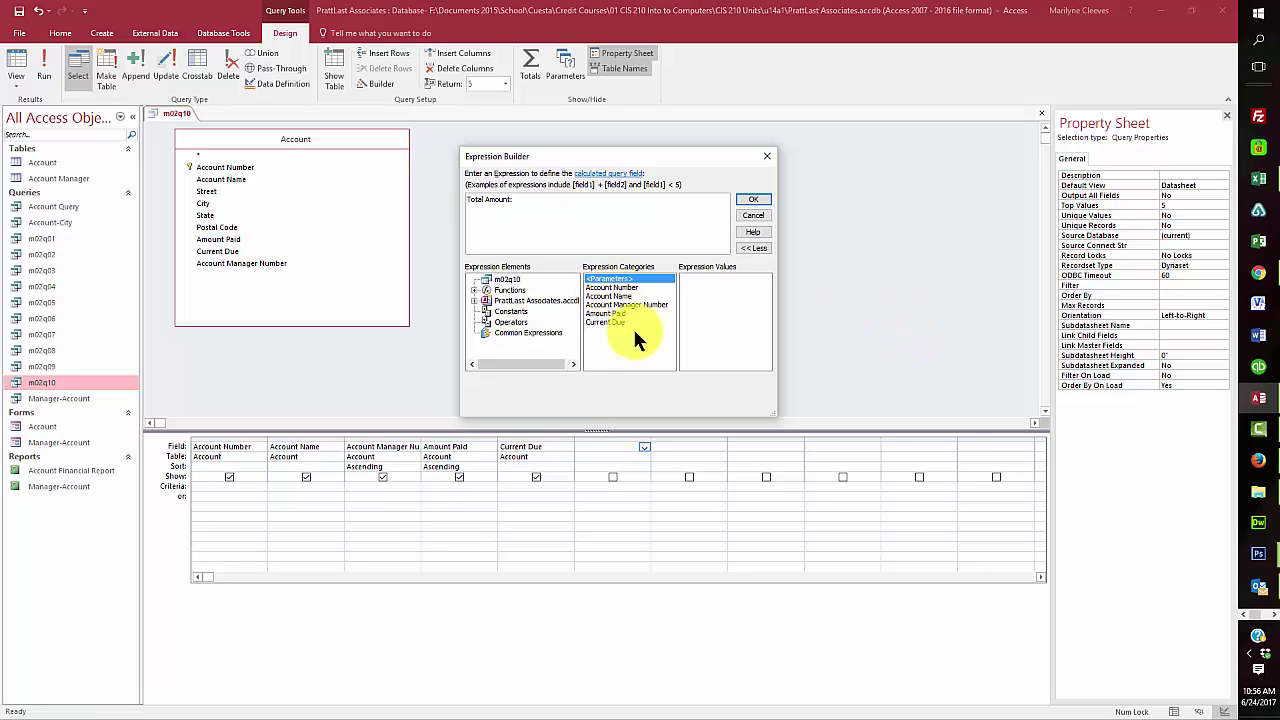
Step: Insert the Amount Paid field after the Total Amount name and delete the extra «Expr» placeholder
{"action": "left_click", "coordinate": [609, 313]}
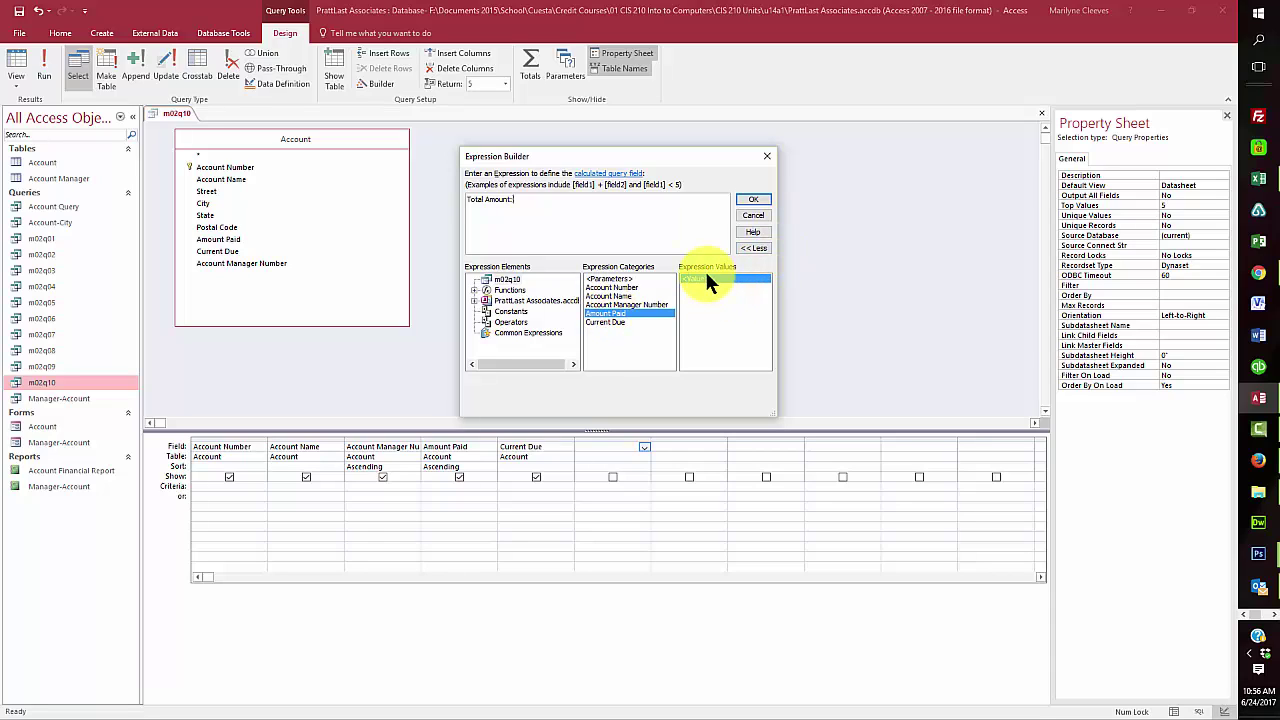
{"action": "double_click", "coordinate": [627, 308]}
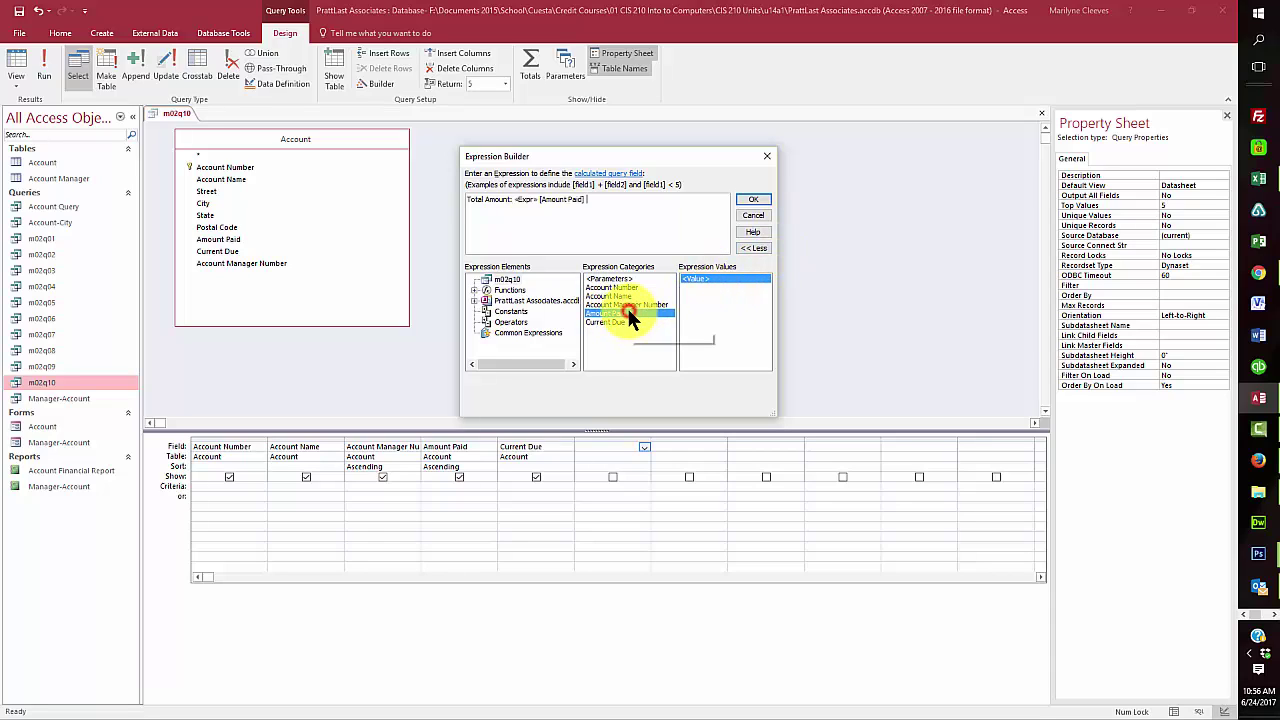
{"action": "left_click", "coordinate": [529, 199]}
{"action": "key", "text": "Delete"}
{"action": "key", "text": "Delete"}
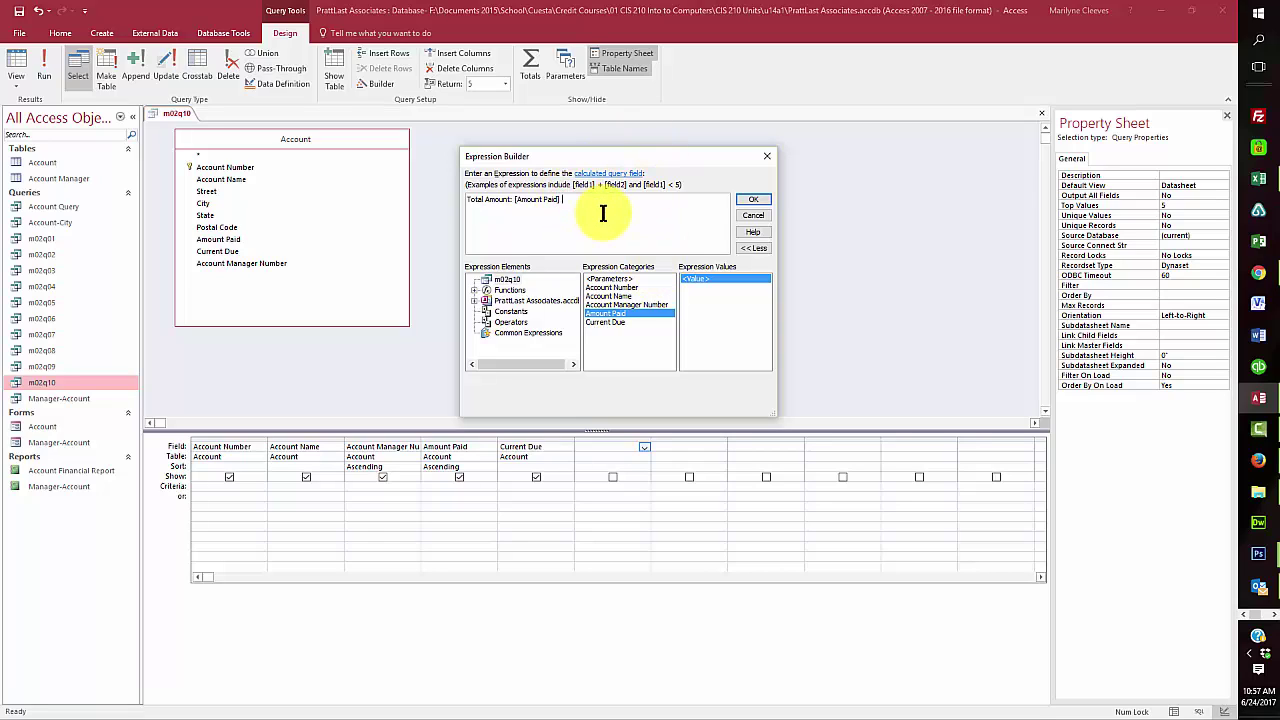
Step: Complete the expression as Total Amount: [Amount Paid] + [Current Due] and run the query
{"action": "type", "text": "+"}
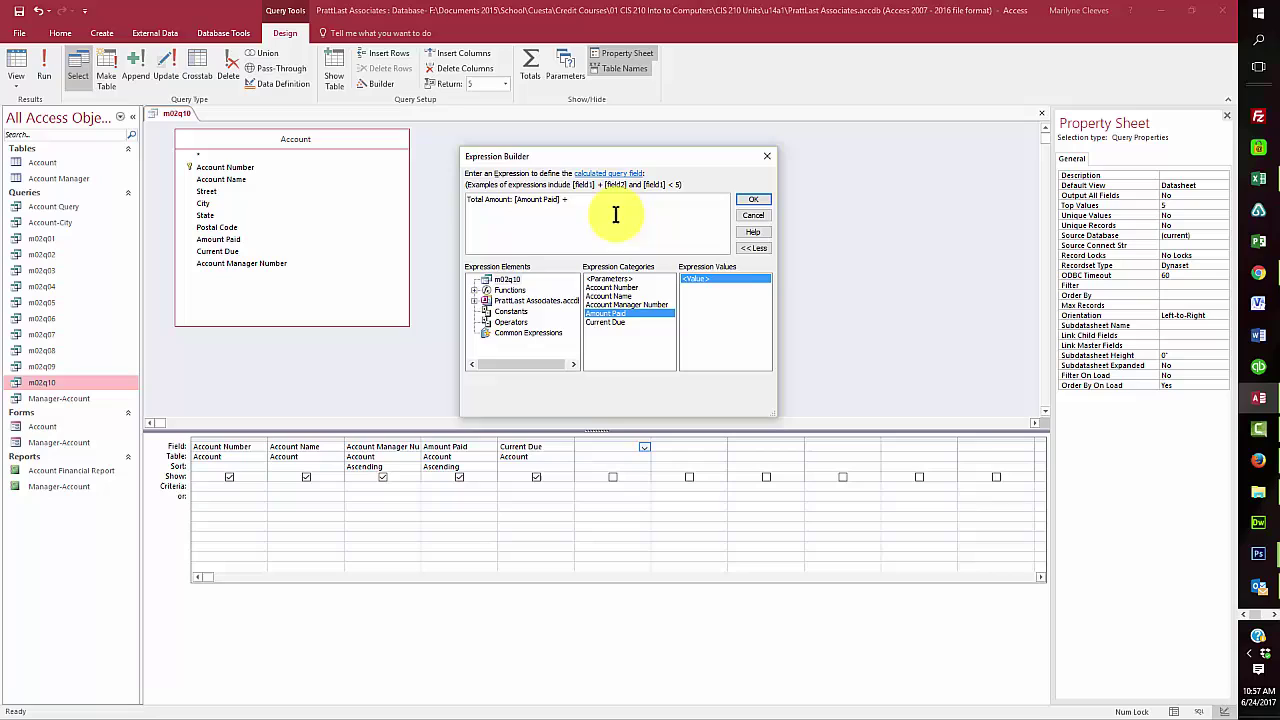
{"action": "left_click", "coordinate": [602, 320]}
{"action": "double_click", "coordinate": [600, 322]}
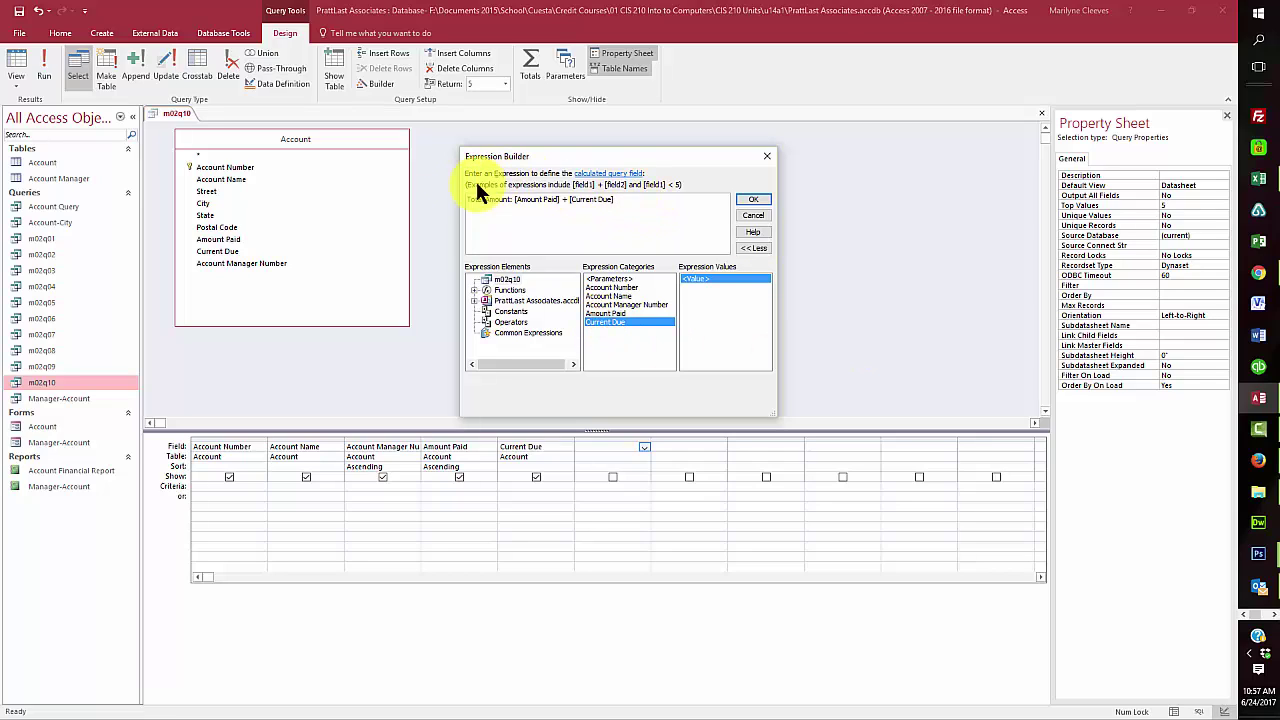
{"action": "left_click", "coordinate": [758, 201]}
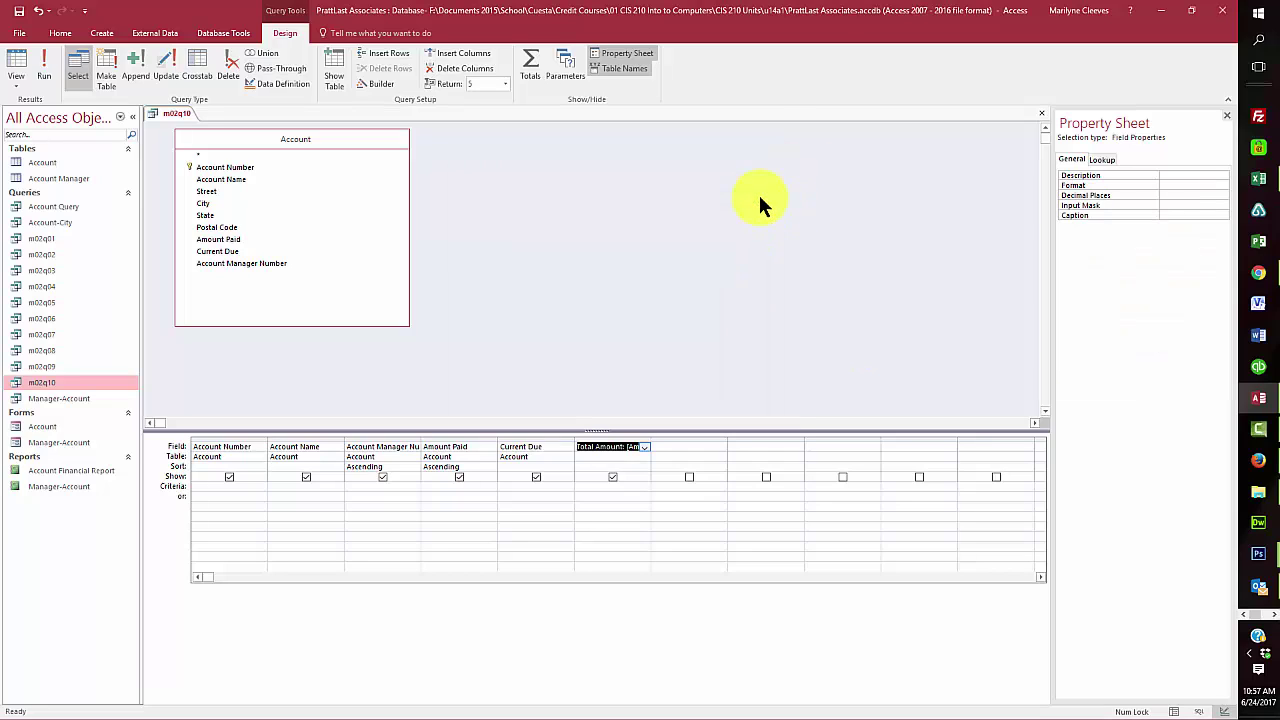
{"action": "left_click", "coordinate": [665, 325]}
{"action": "left_click", "coordinate": [44, 75]}
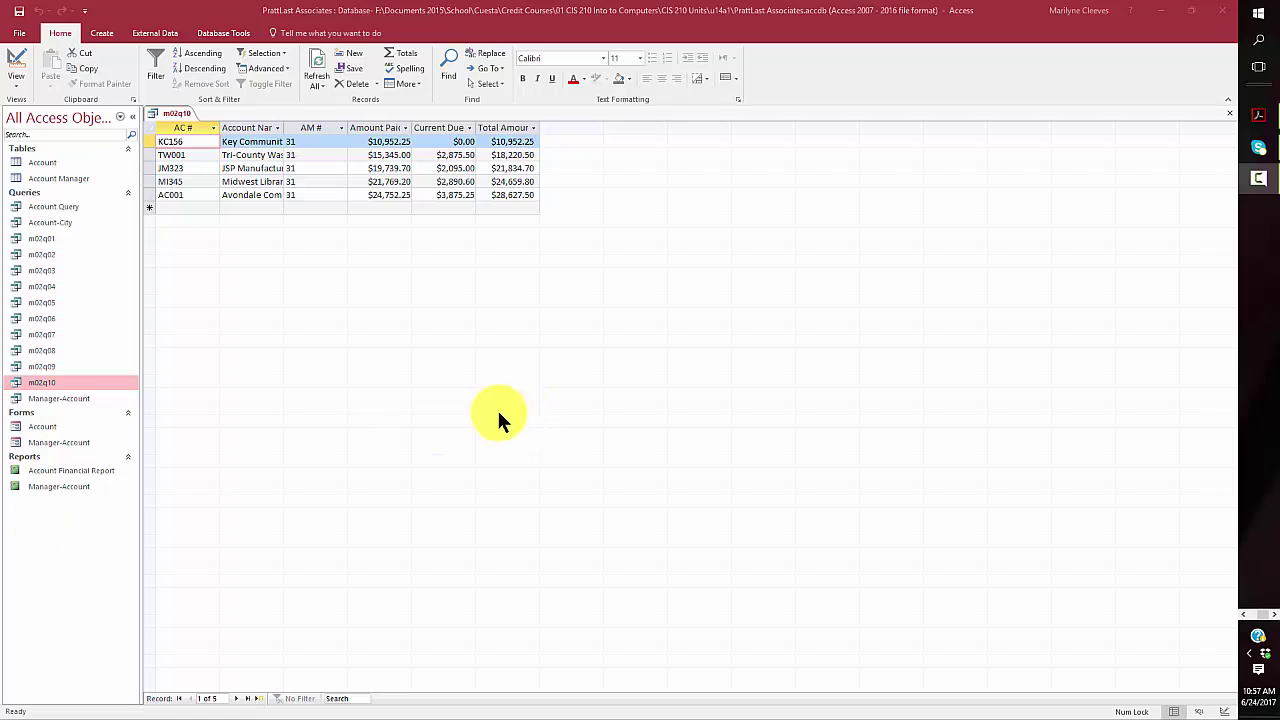
Step: Reopen the m02q10 query's design, set the number of returned records to All, and run it
{"action": "left_click", "coordinate": [64, 382]}
{"action": "right_click", "coordinate": [64, 382]}
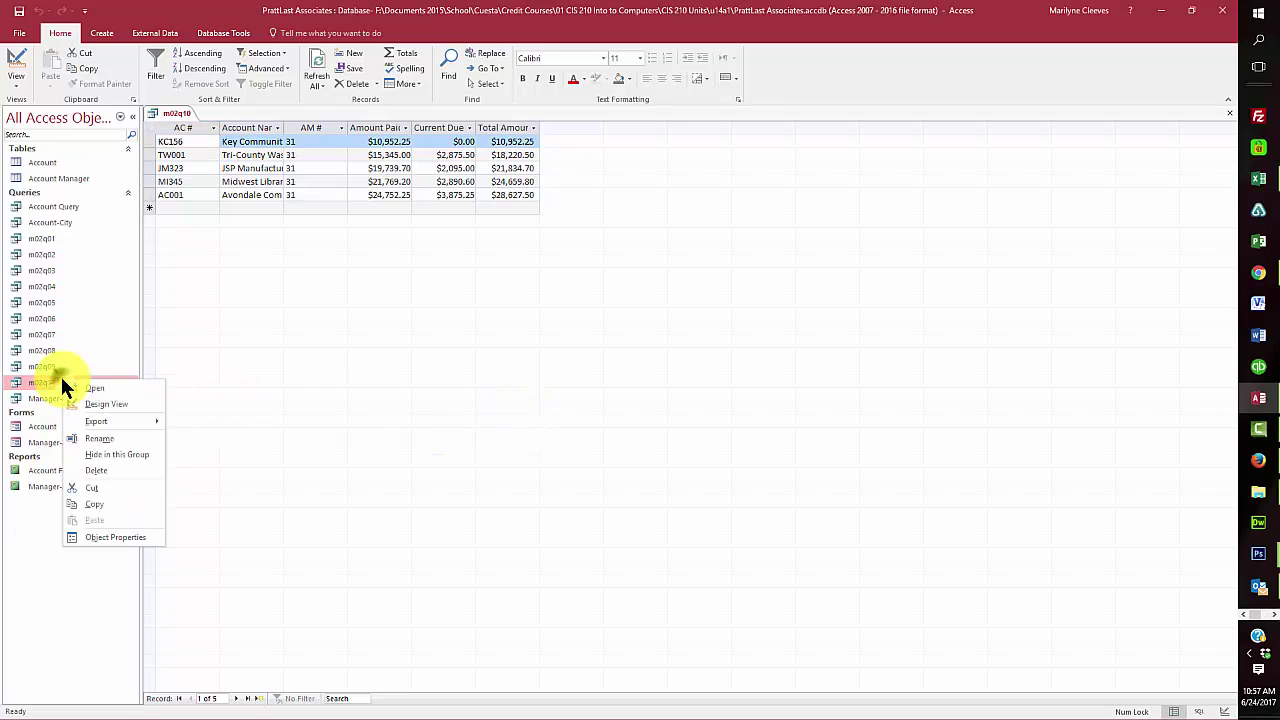
{"action": "left_click", "coordinate": [87, 406]}
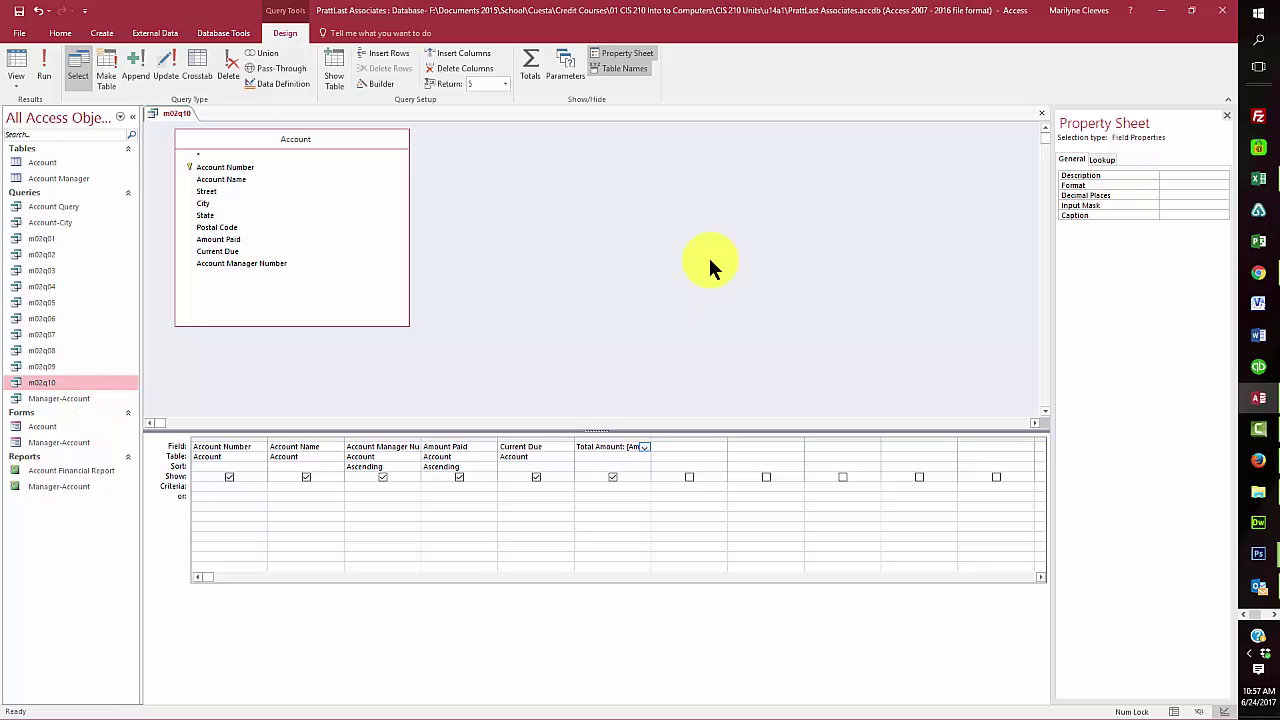
{"action": "left_click", "coordinate": [505, 83]}
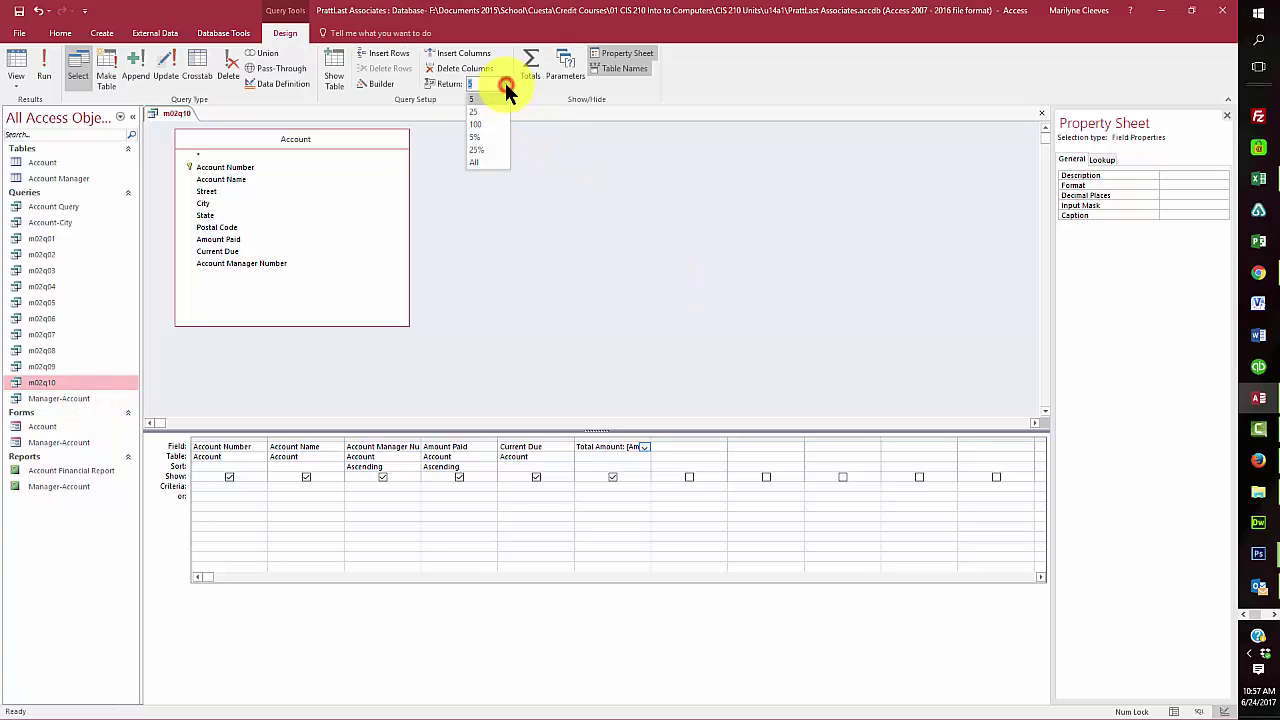
{"action": "left_click", "coordinate": [478, 162]}
{"action": "left_click", "coordinate": [548, 203]}
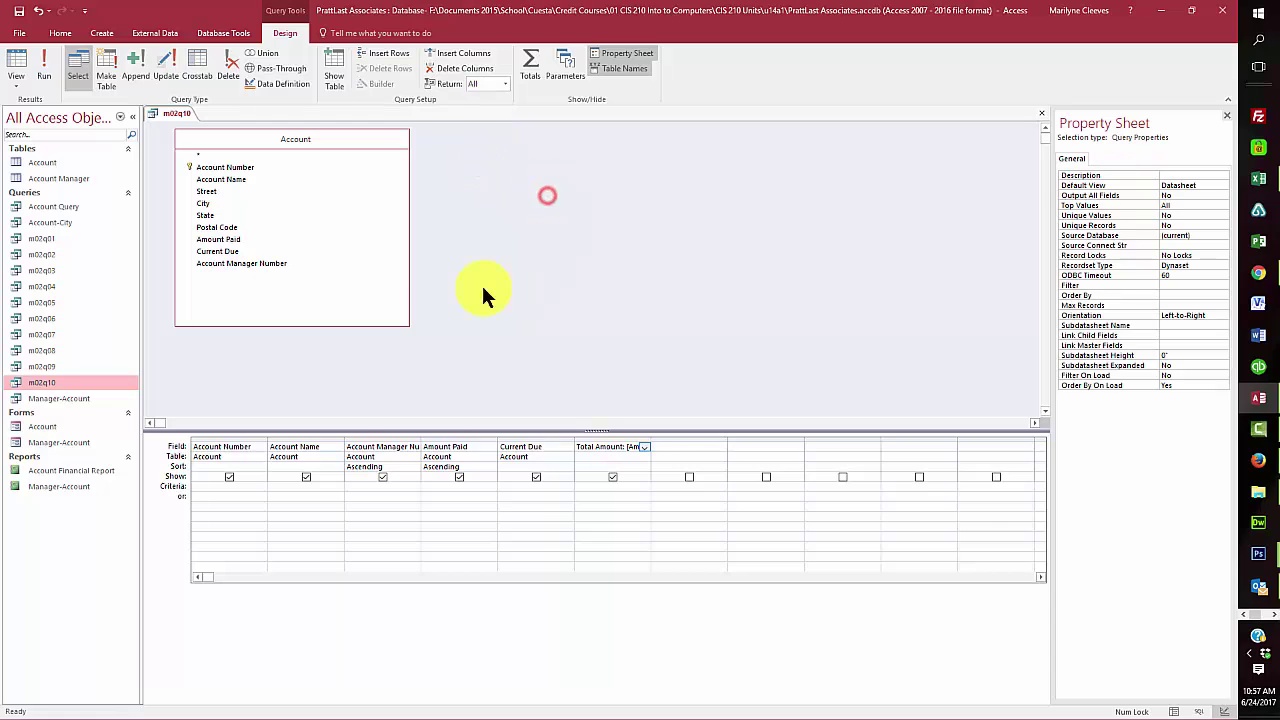
{"action": "left_click", "coordinate": [44, 75]}
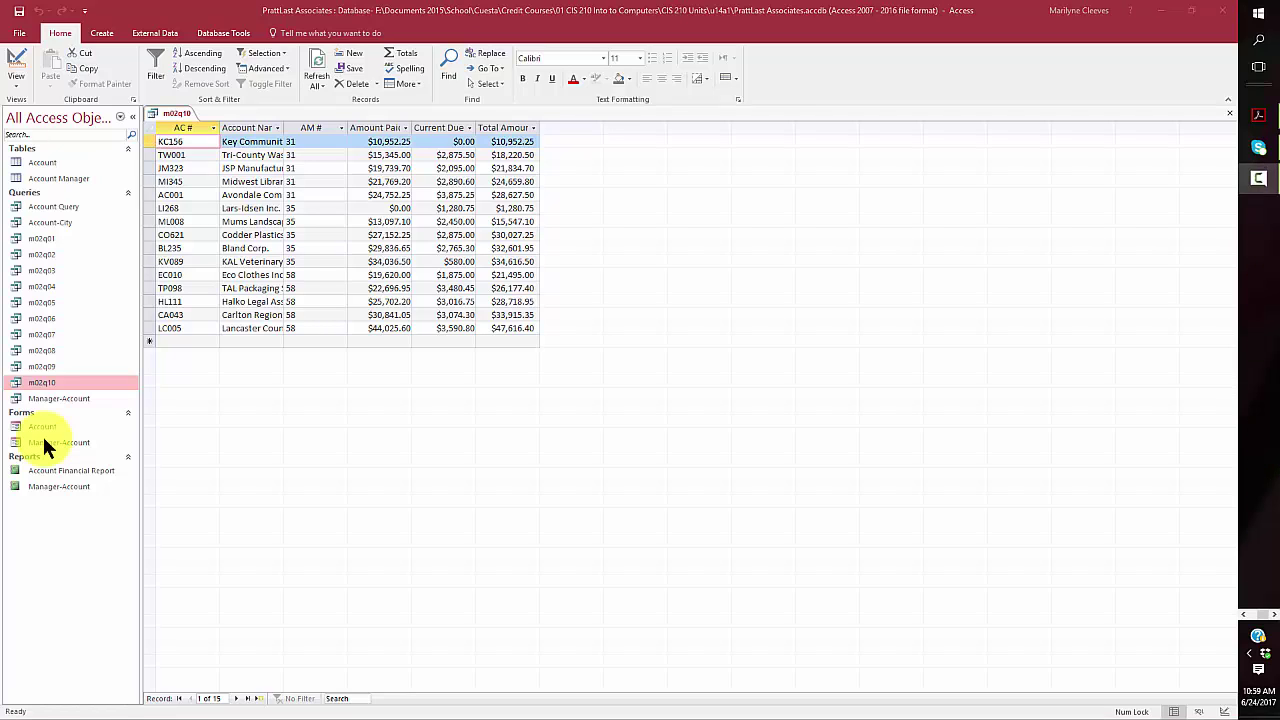
Step: Copy the m02q10 query and paste it as a new query named m02q11
{"action": "left_click", "coordinate": [50, 383]}
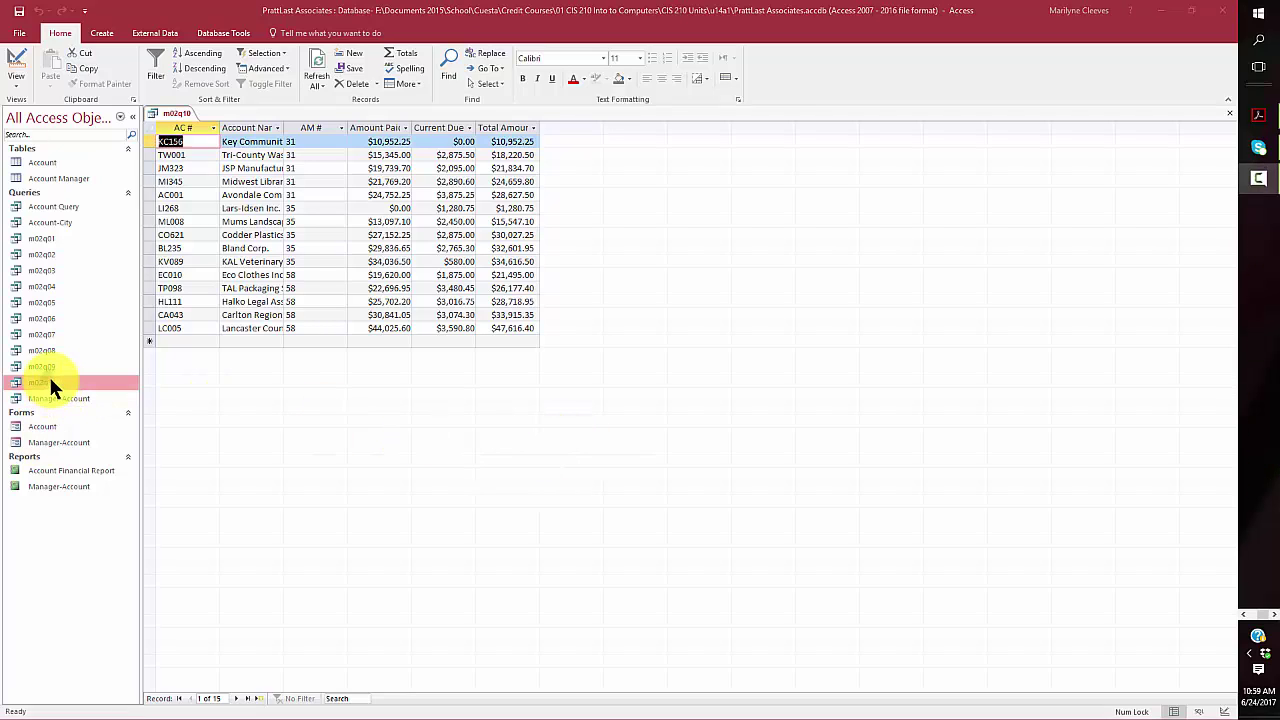
{"action": "right_click", "coordinate": [48, 382]}
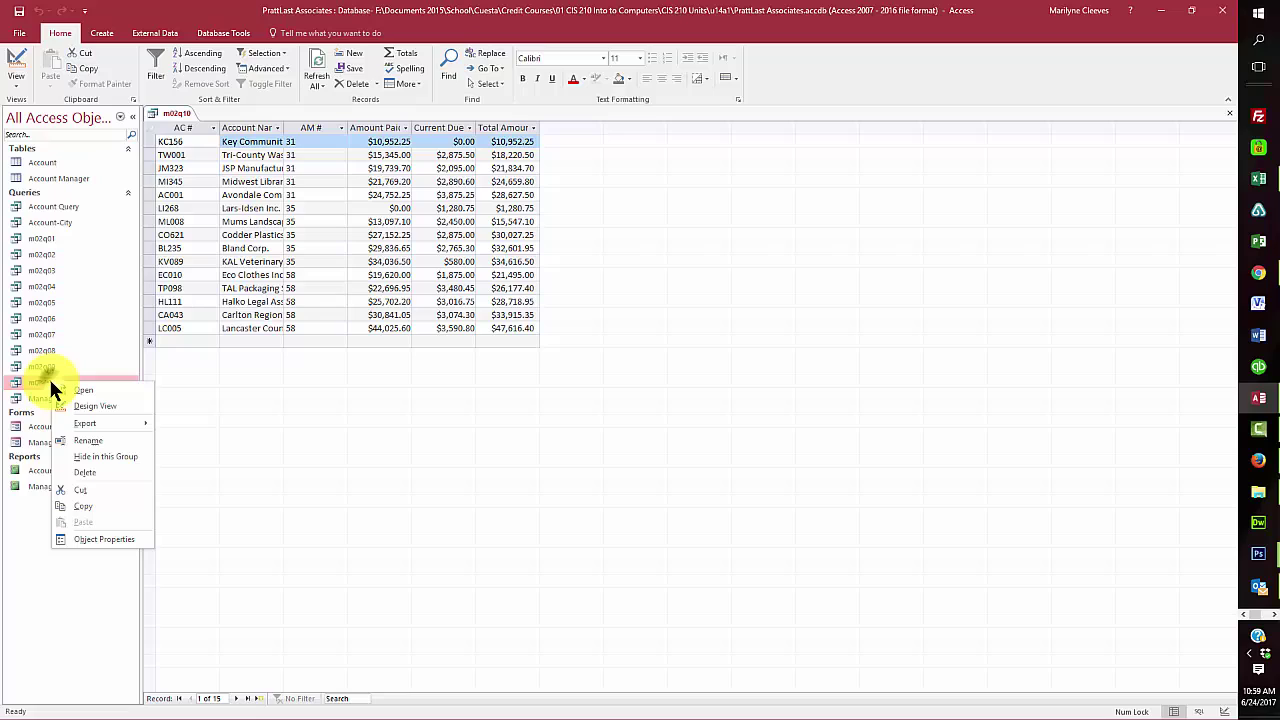
{"action": "left_click", "coordinate": [91, 502]}
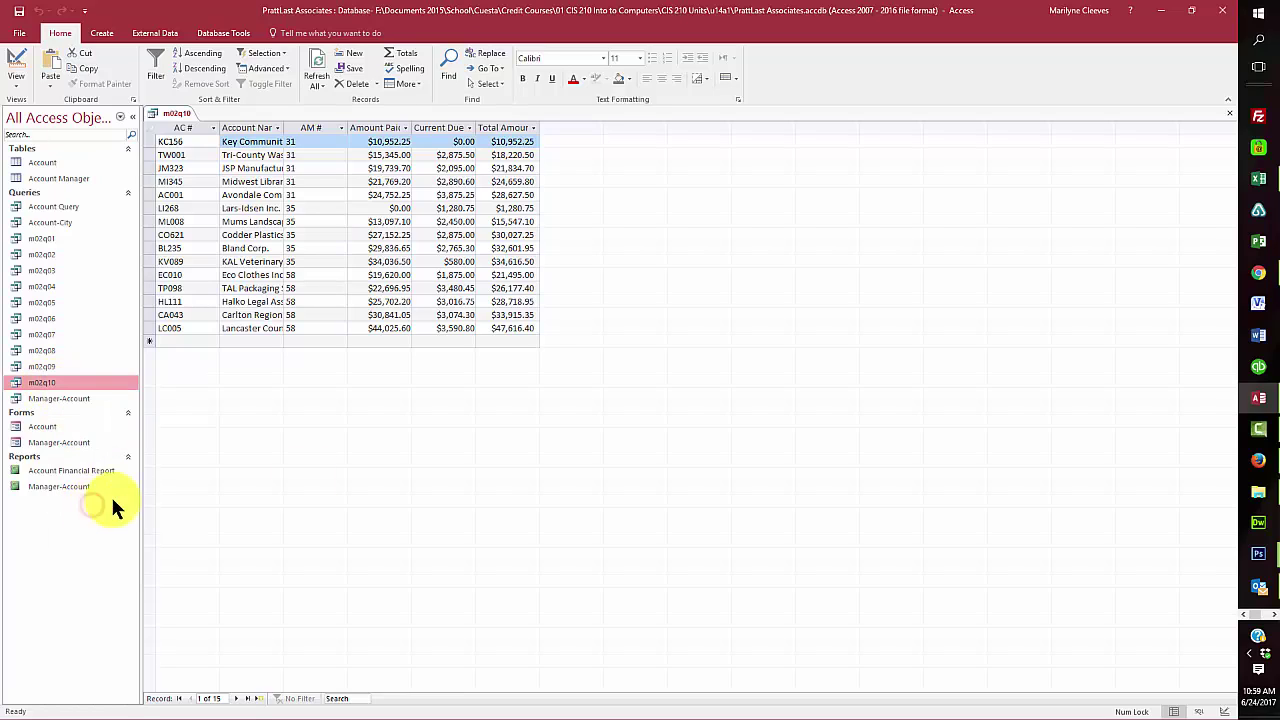
{"action": "right_click", "coordinate": [107, 383]}
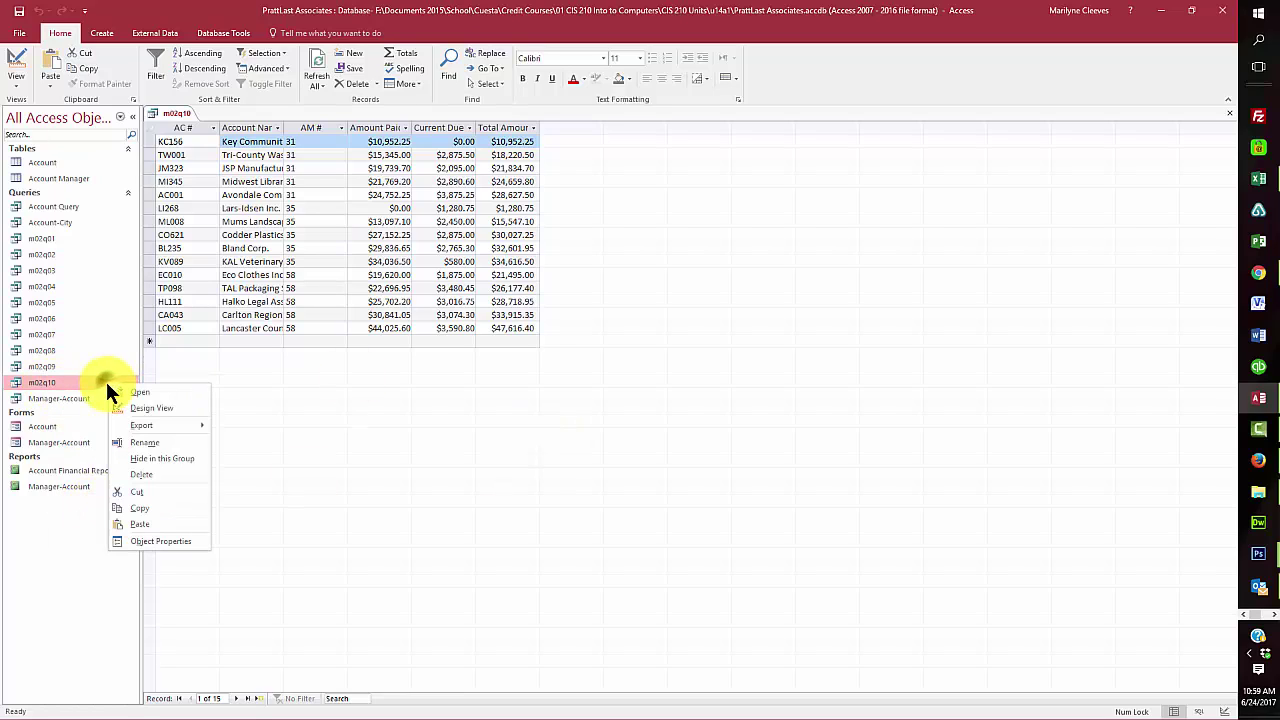
{"action": "left_click", "coordinate": [166, 523]}
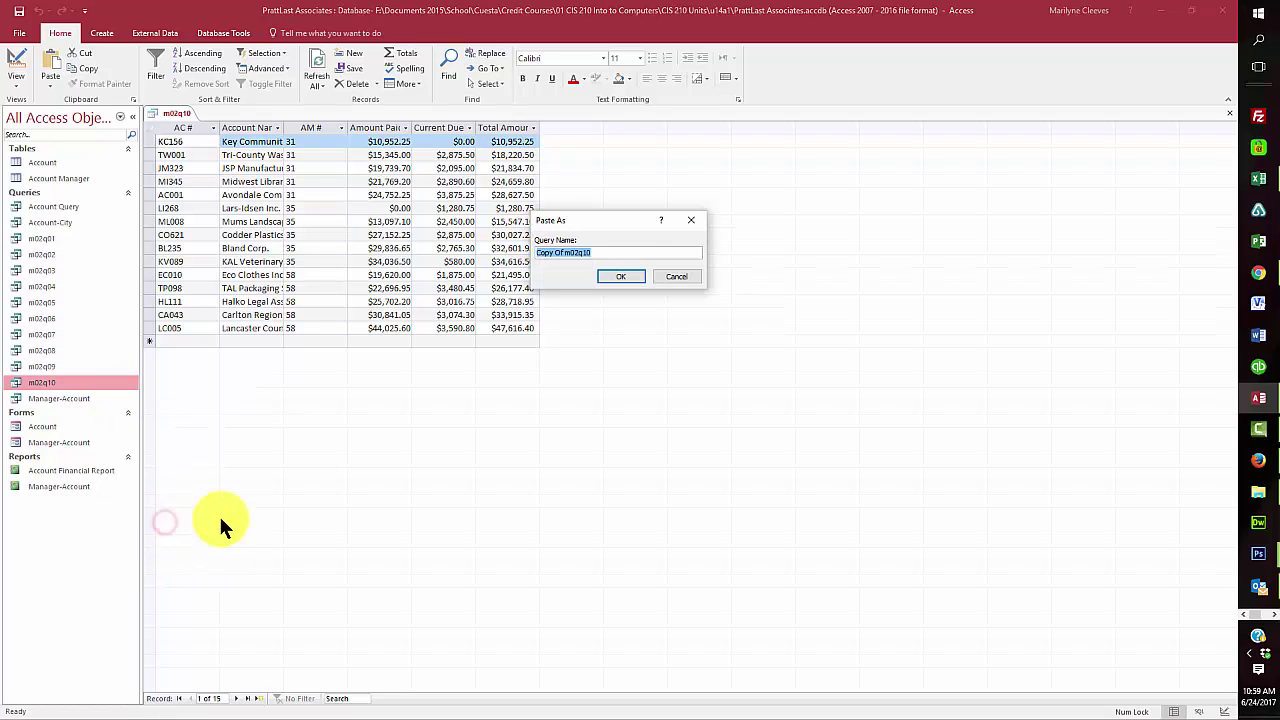
{"action": "left_click", "coordinate": [564, 253]}
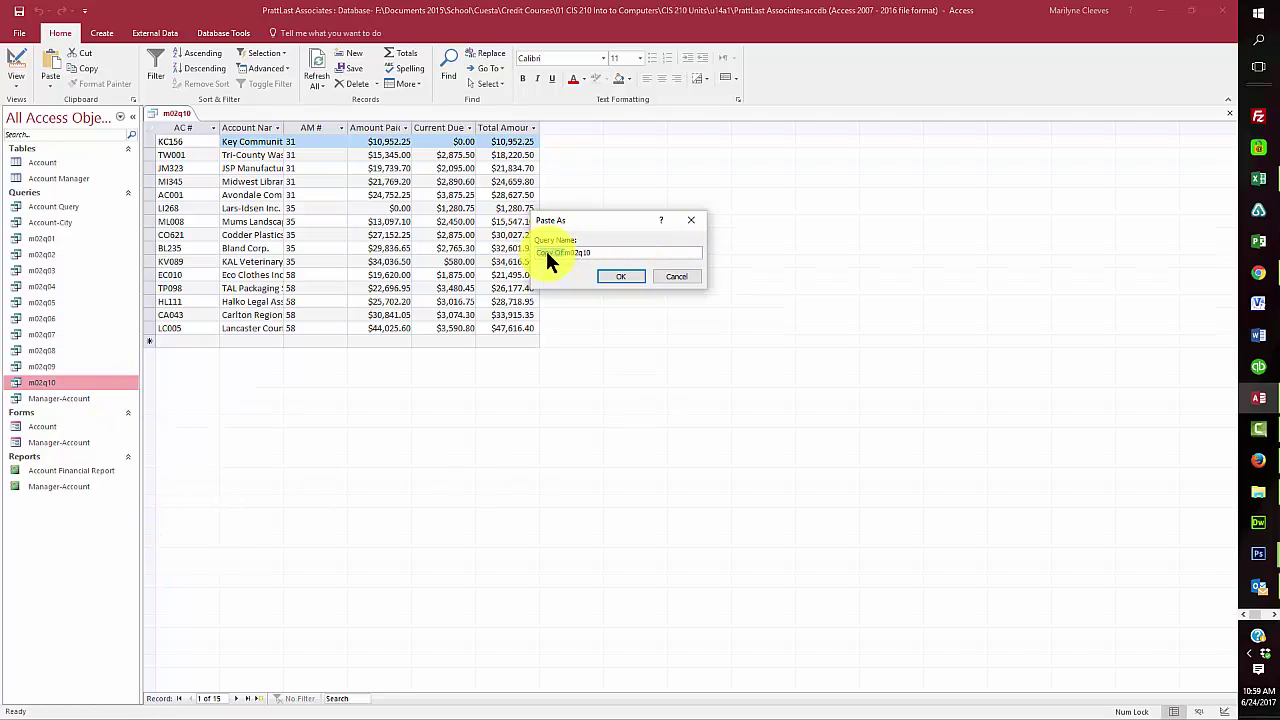
{"action": "left_click", "coordinate": [571, 254]}
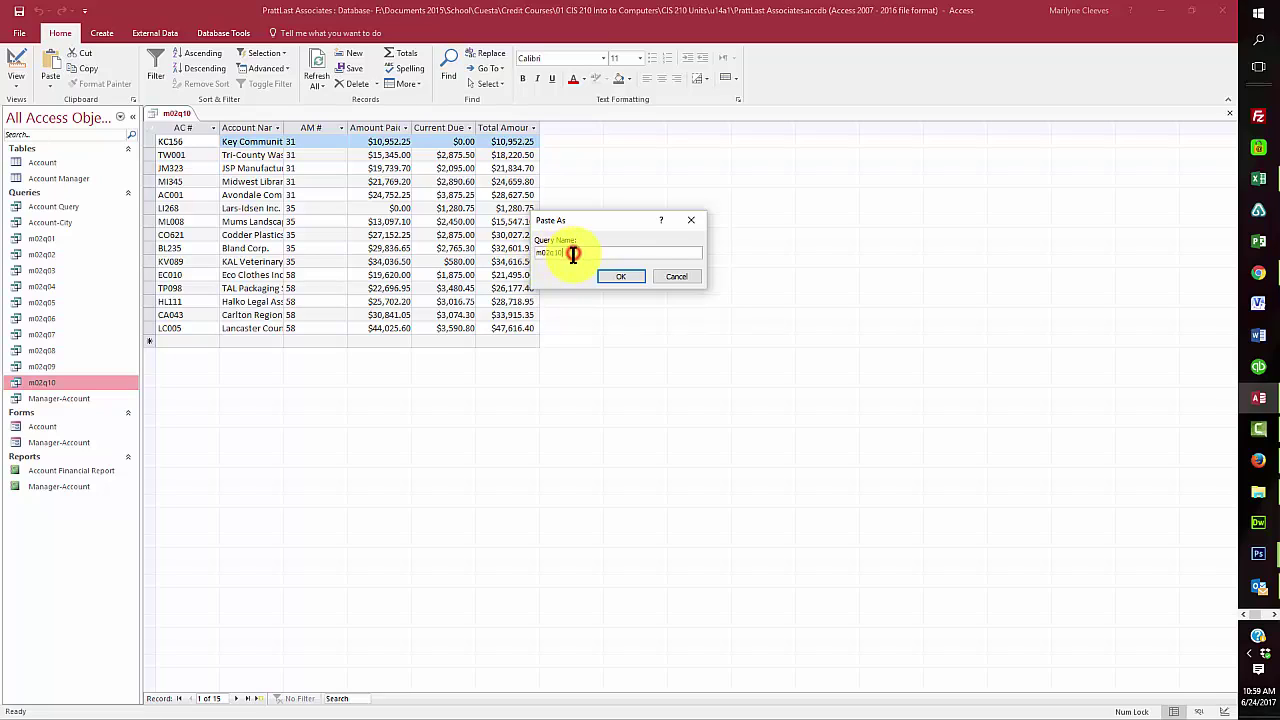
{"action": "key", "text": "BackSpace"}
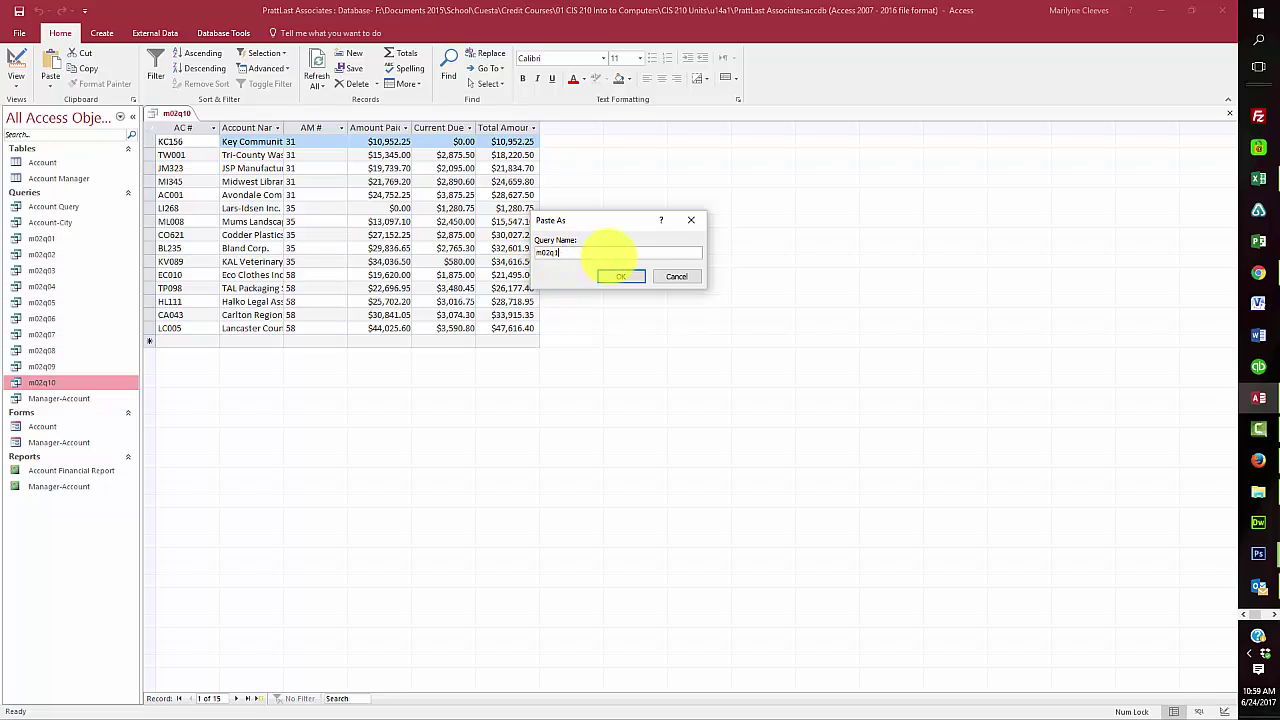
{"action": "type", "text": "11"}
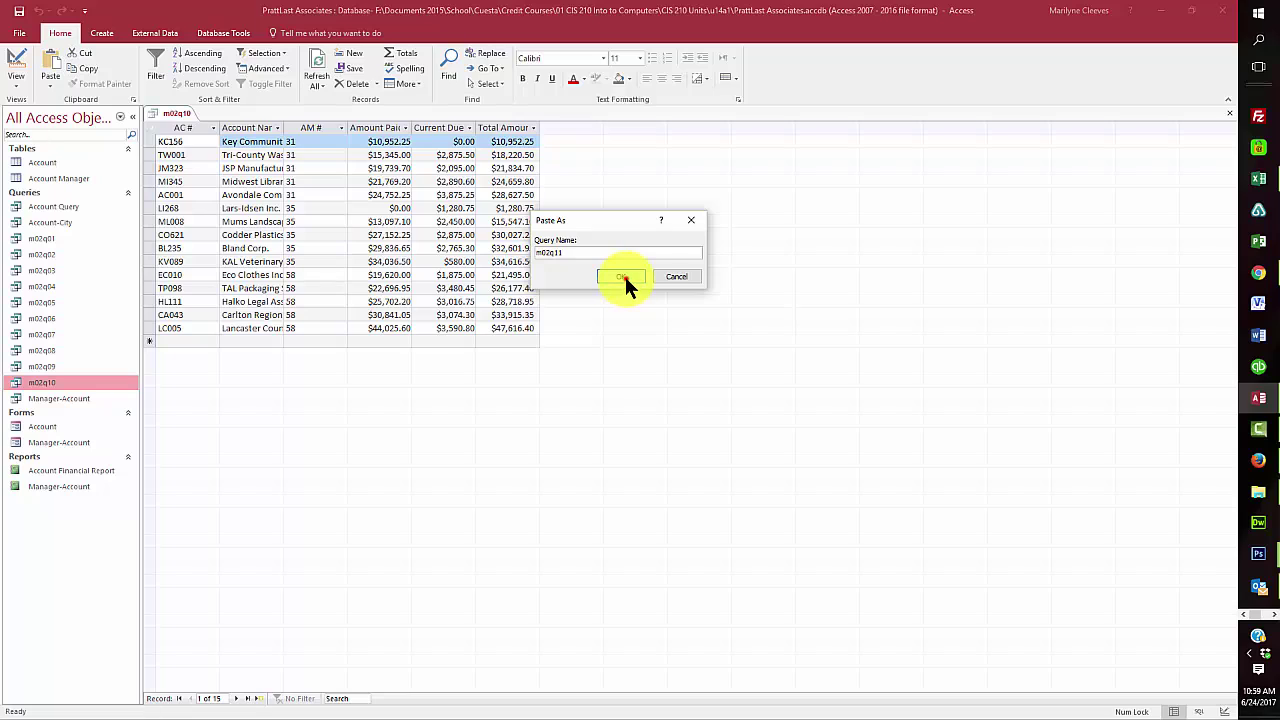
{"action": "left_click", "coordinate": [621, 278]}
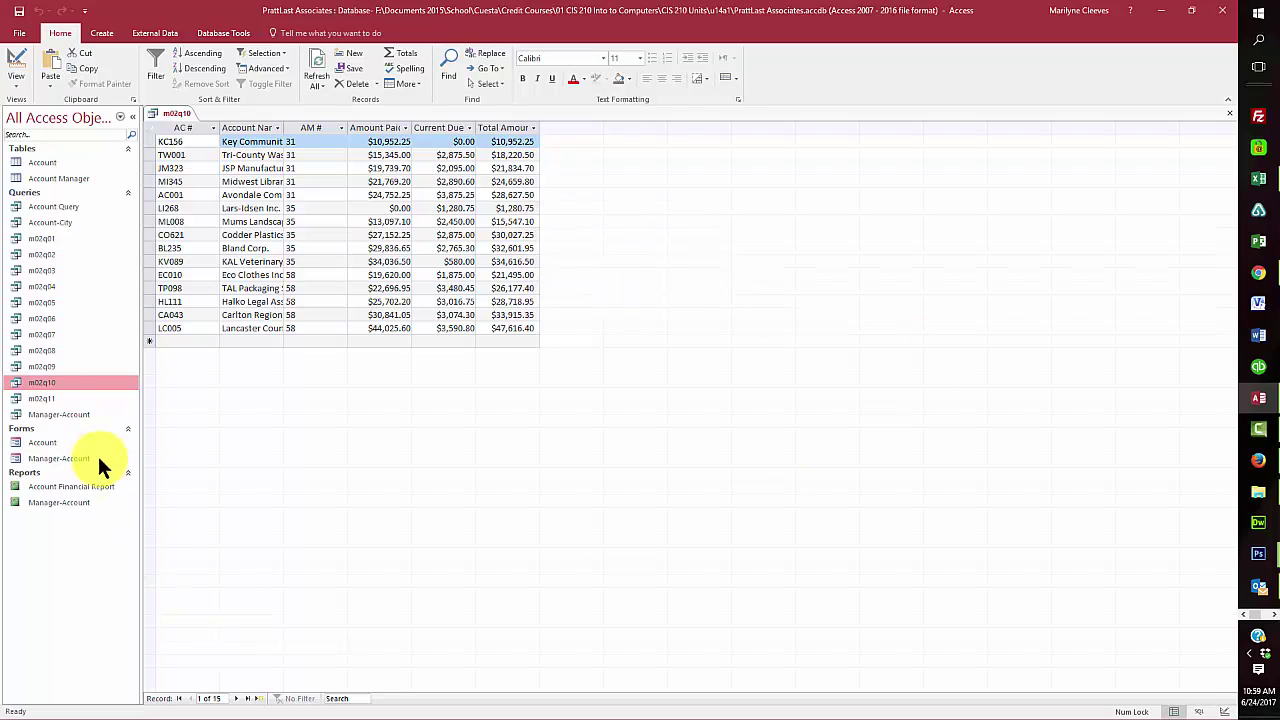
Step: Open the m02q11 query in Design view, save the m02q10 query's changes, and return to the m02q11 design
{"action": "right_click", "coordinate": [48, 398]}
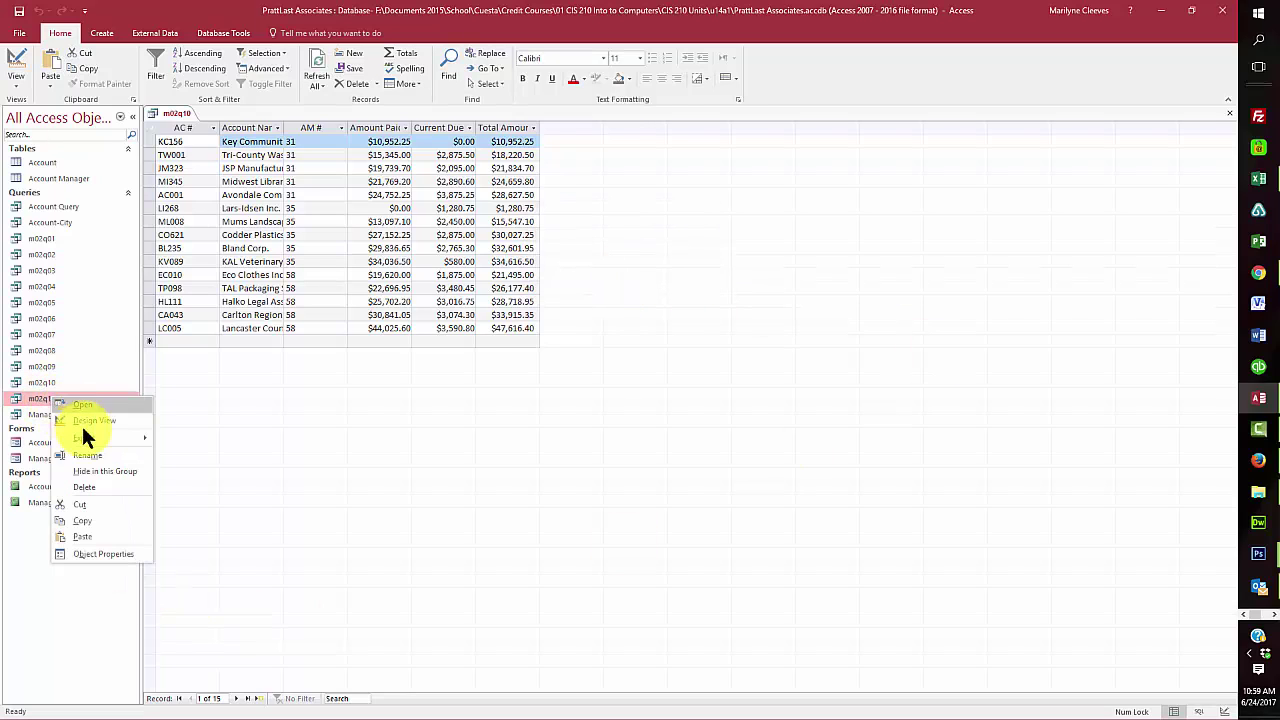
{"action": "left_click", "coordinate": [86, 421]}
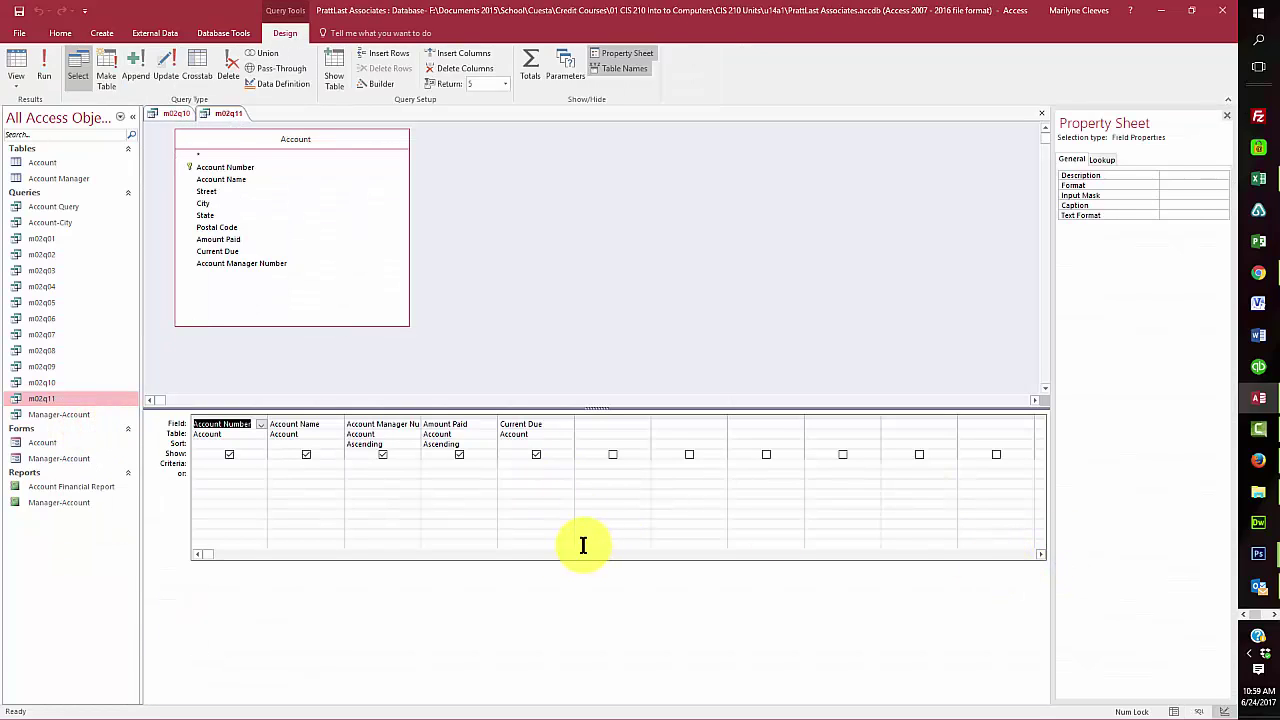
{"action": "left_click", "coordinate": [173, 110]}
{"action": "right_click", "coordinate": [171, 107]}
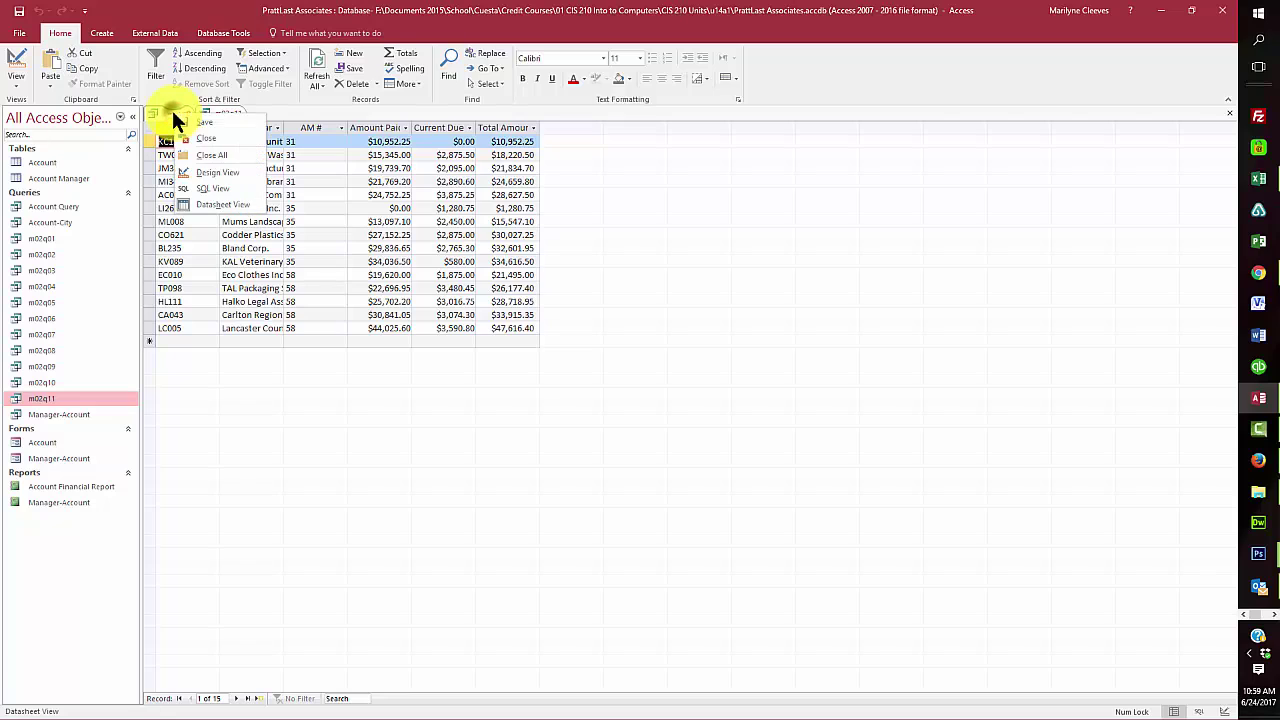
{"action": "left_click", "coordinate": [196, 120]}
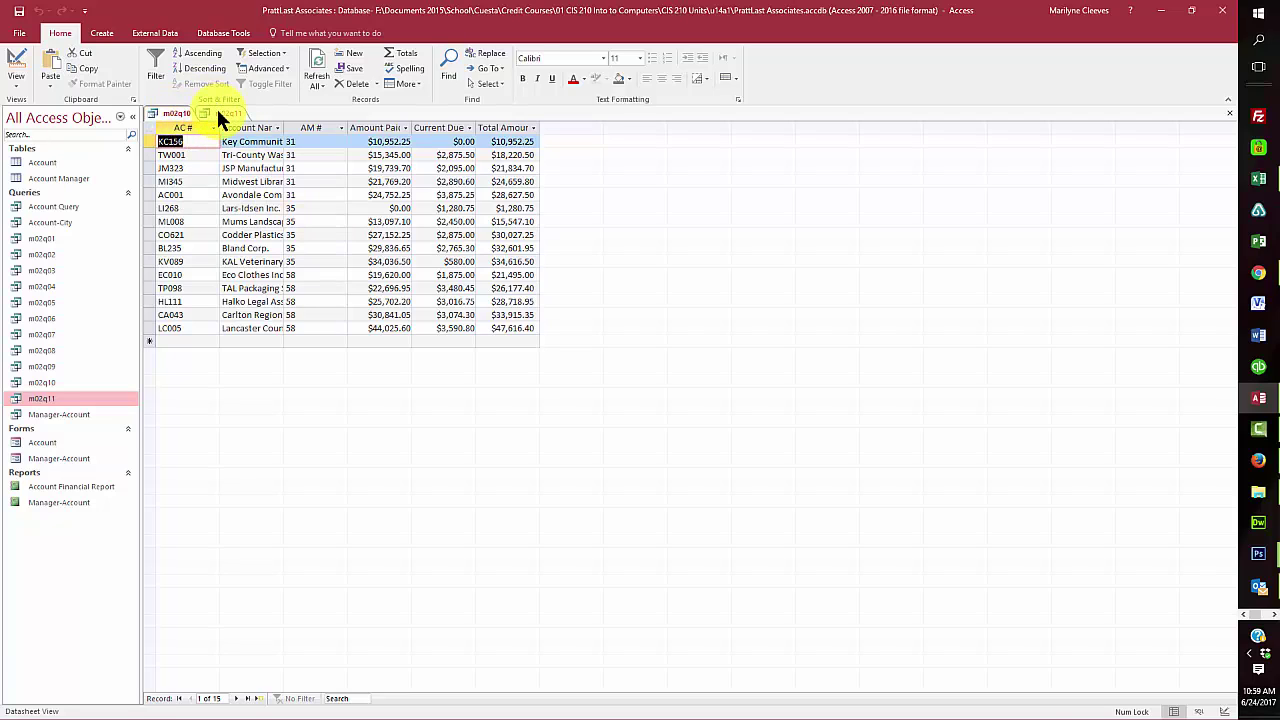
{"action": "left_click", "coordinate": [218, 112]}
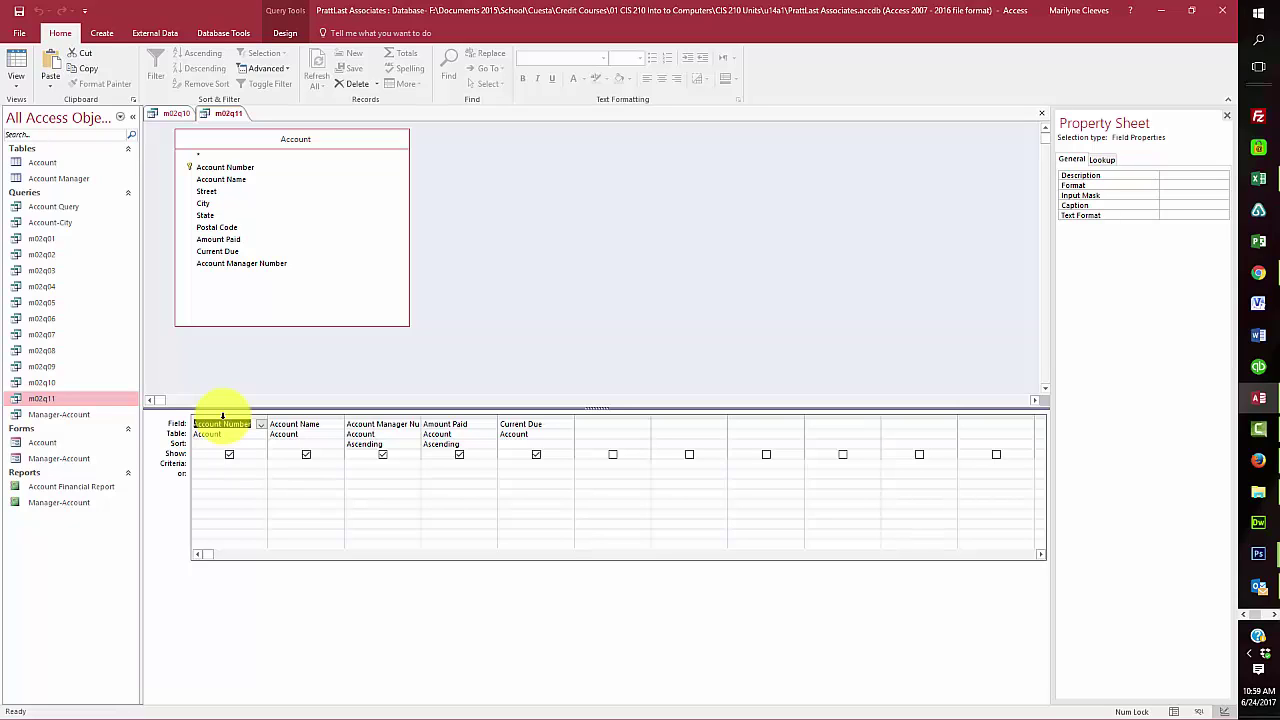
Step: Cut the Account Number and Account Name columns from the m02q11 design grid
{"action": "left_click_drag", "start_coordinate": [222, 414], "coordinate": [300, 421]}
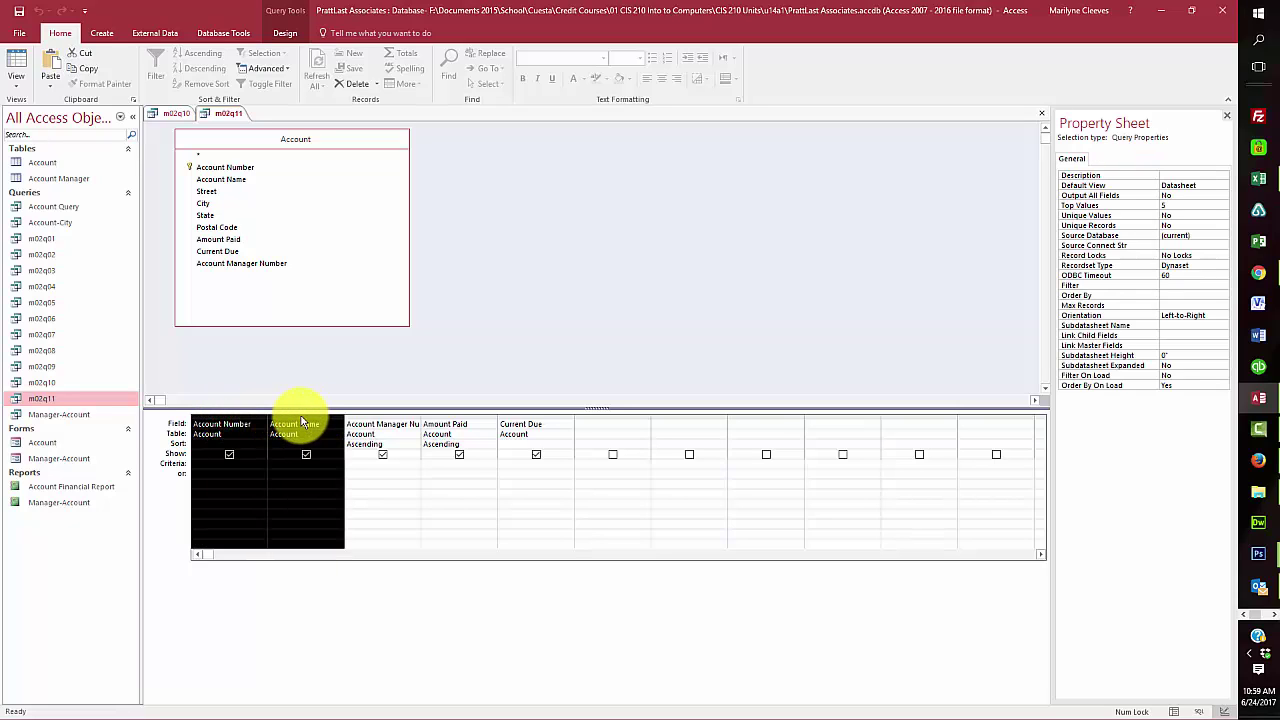
{"action": "right_click", "coordinate": [300, 420]}
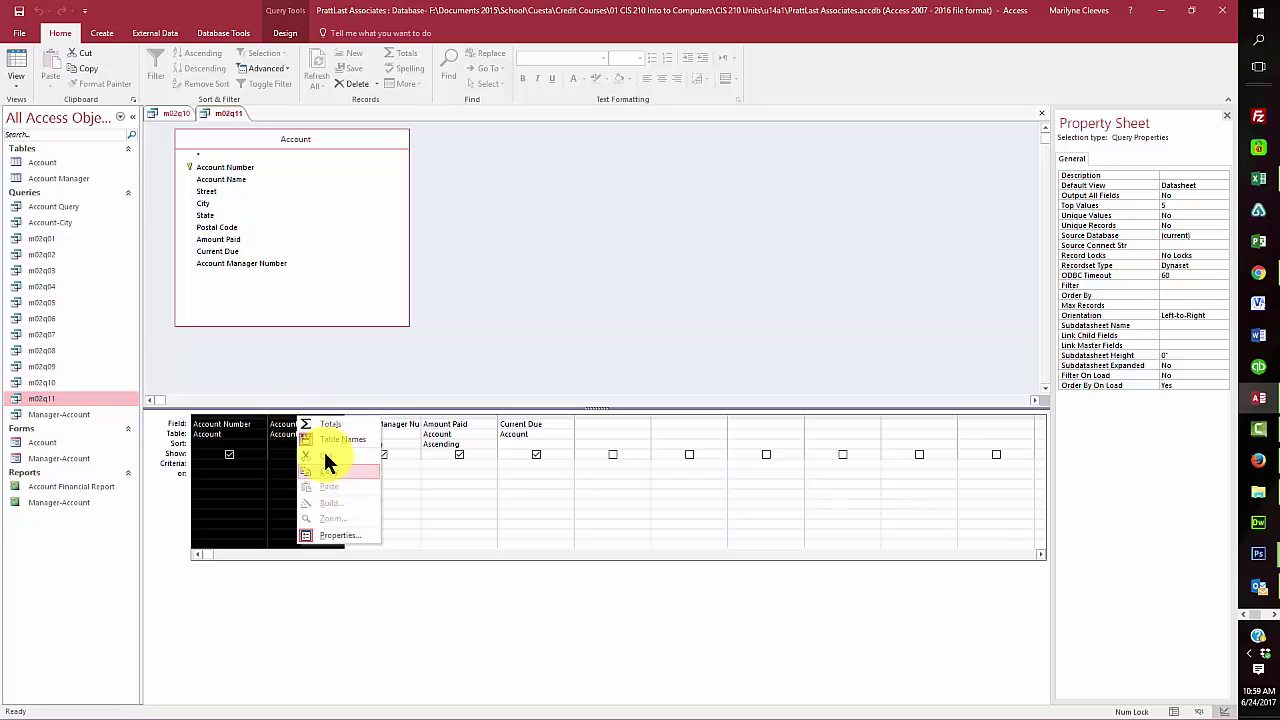
{"action": "left_click", "coordinate": [325, 456]}
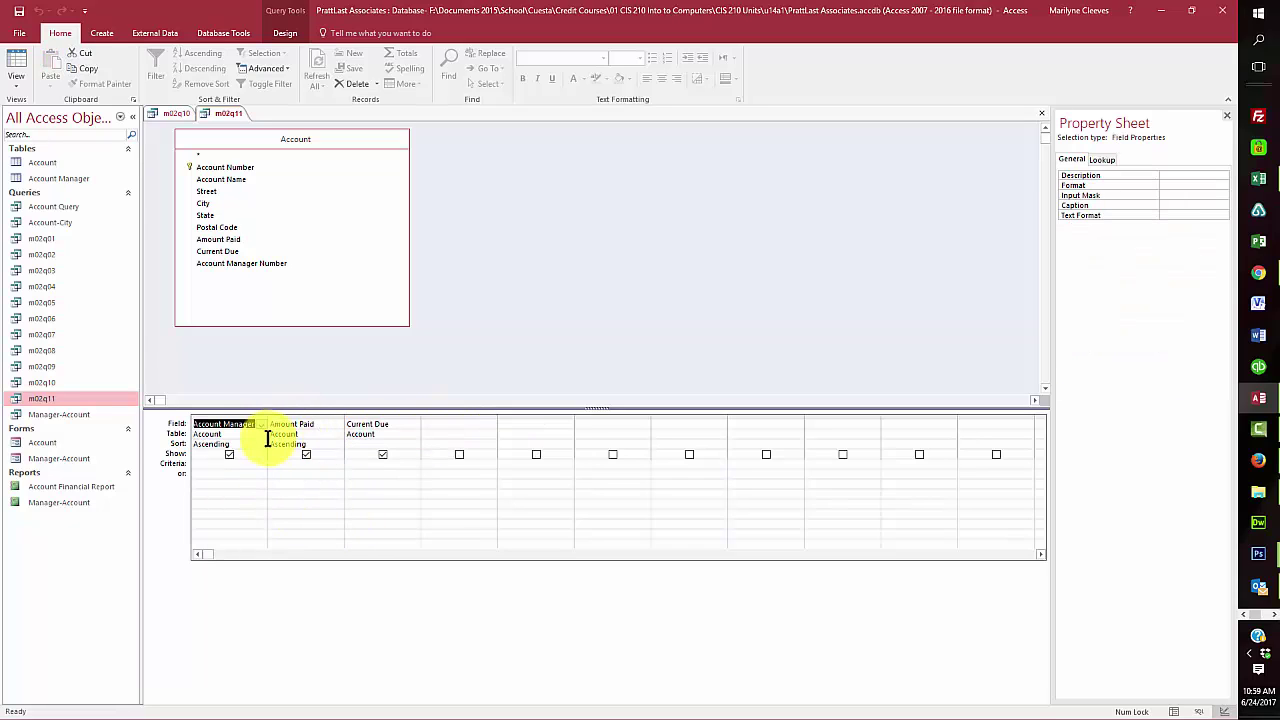
Step: Move the Account Manager Number column after Amount Paid and cut the Current Due column from the design grid
{"action": "left_click", "coordinate": [231, 413]}
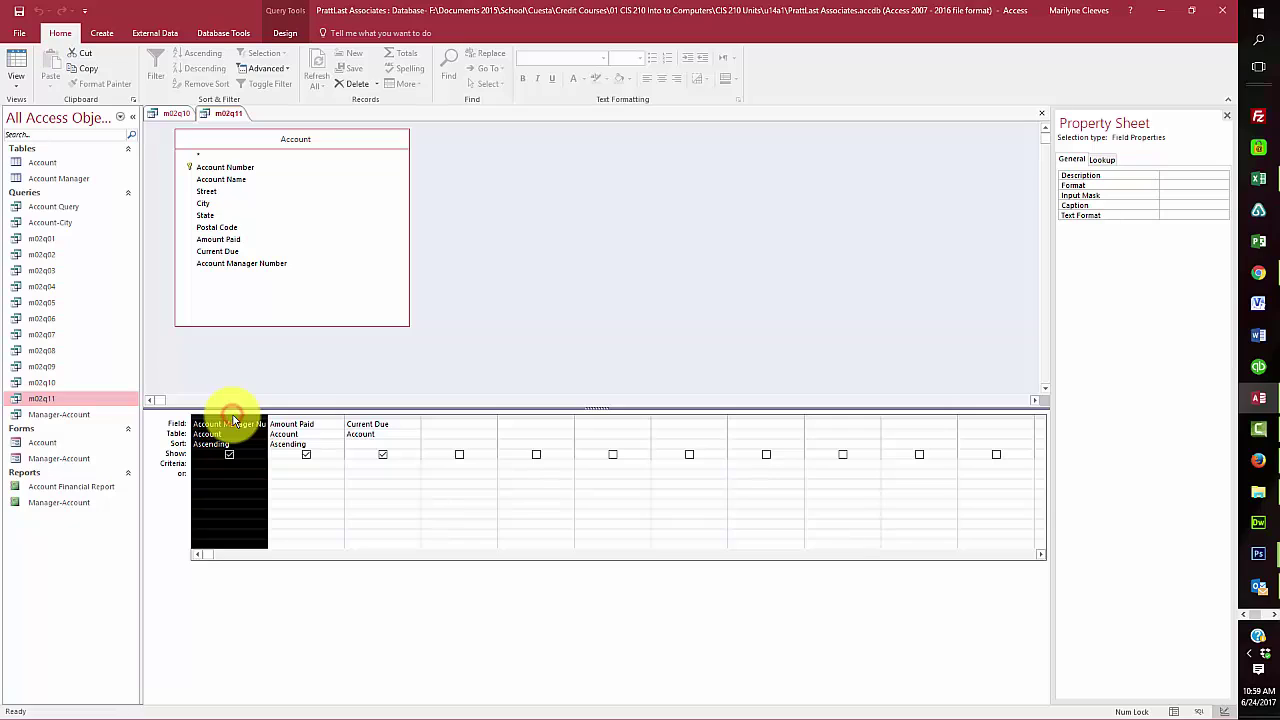
{"action": "left_click_drag", "start_coordinate": [233, 415], "coordinate": [347, 424]}
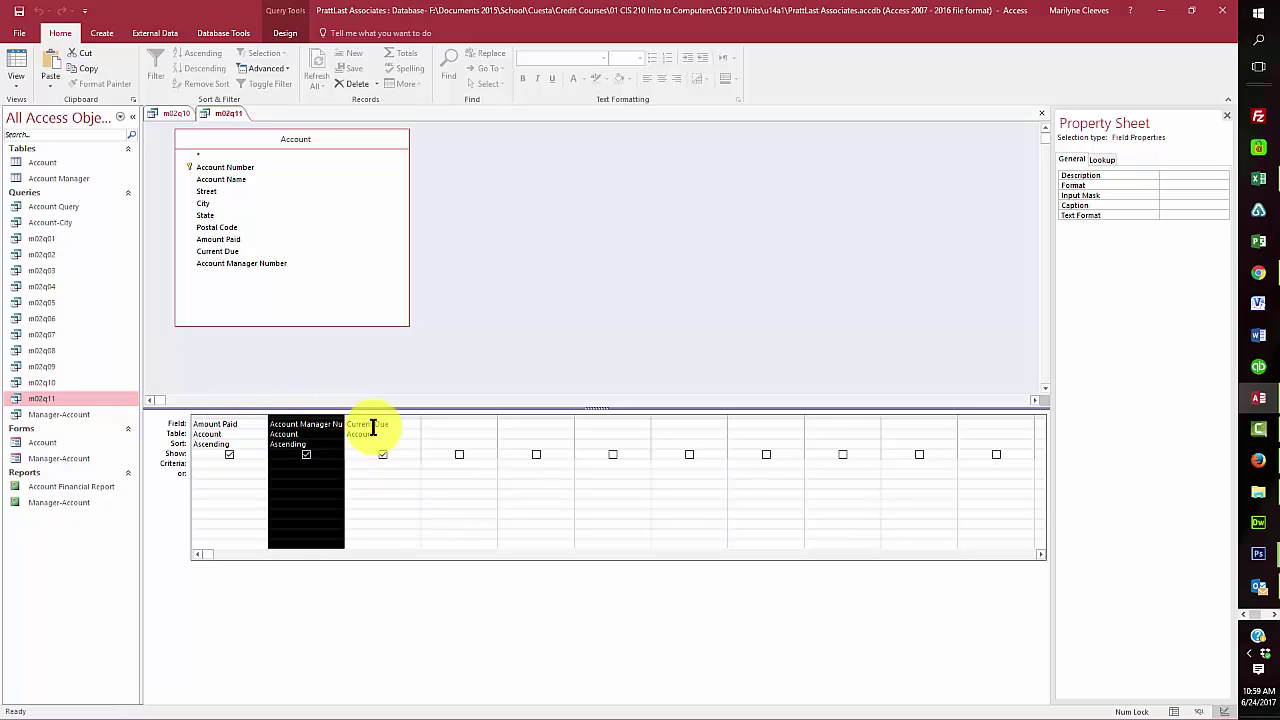
{"action": "left_click", "coordinate": [374, 414]}
{"action": "right_click", "coordinate": [373, 414]}
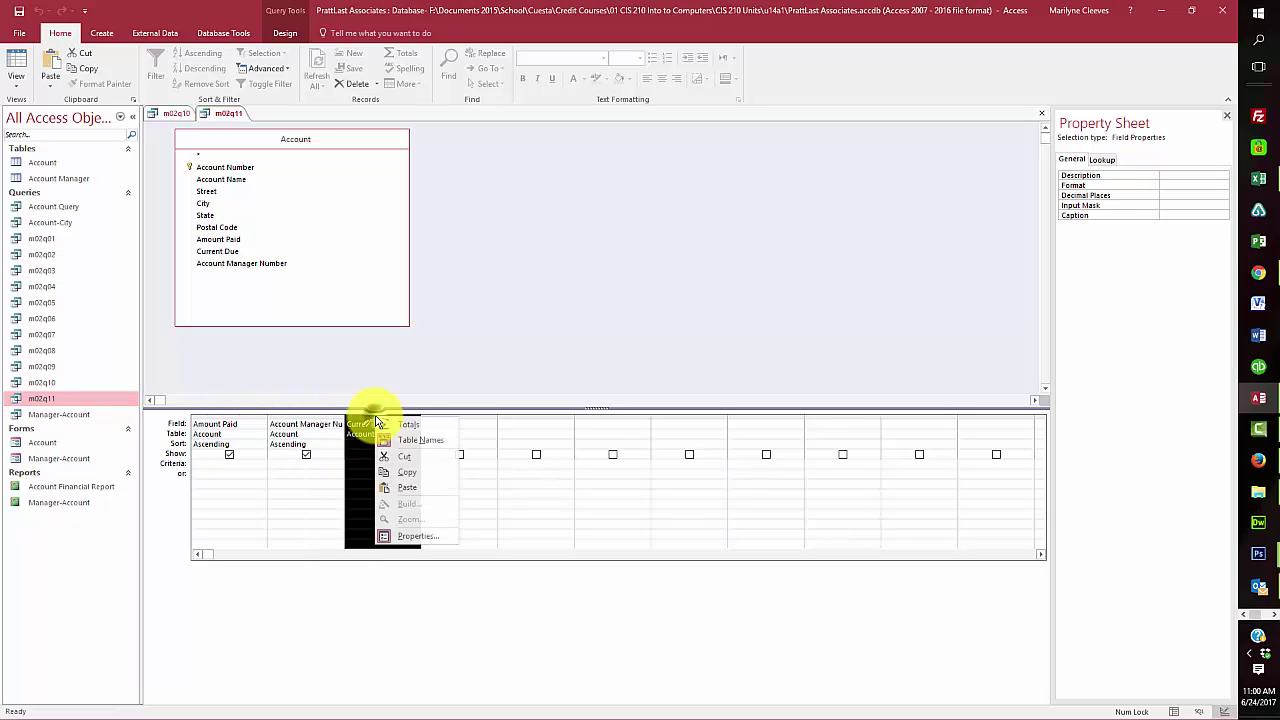
{"action": "left_click", "coordinate": [411, 455]}
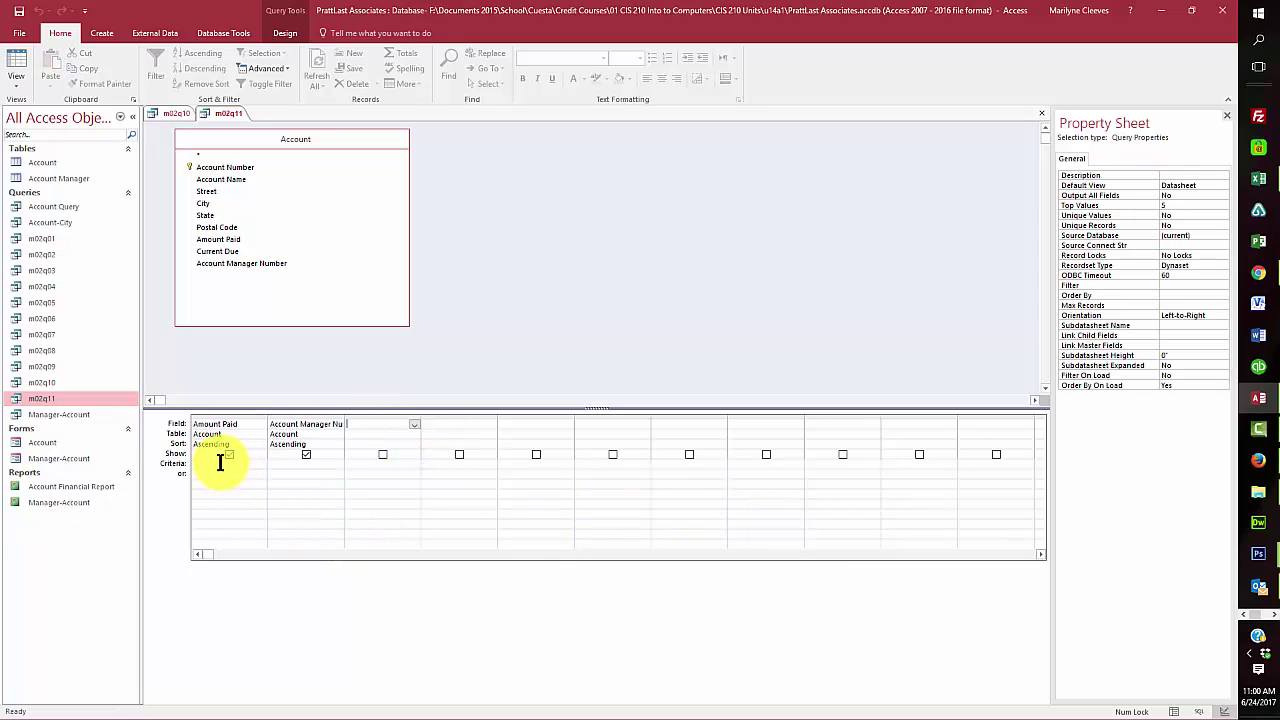
Step: Clear the sort order of the Amount Paid and Account Manager Number columns
{"action": "left_click", "coordinate": [251, 440]}
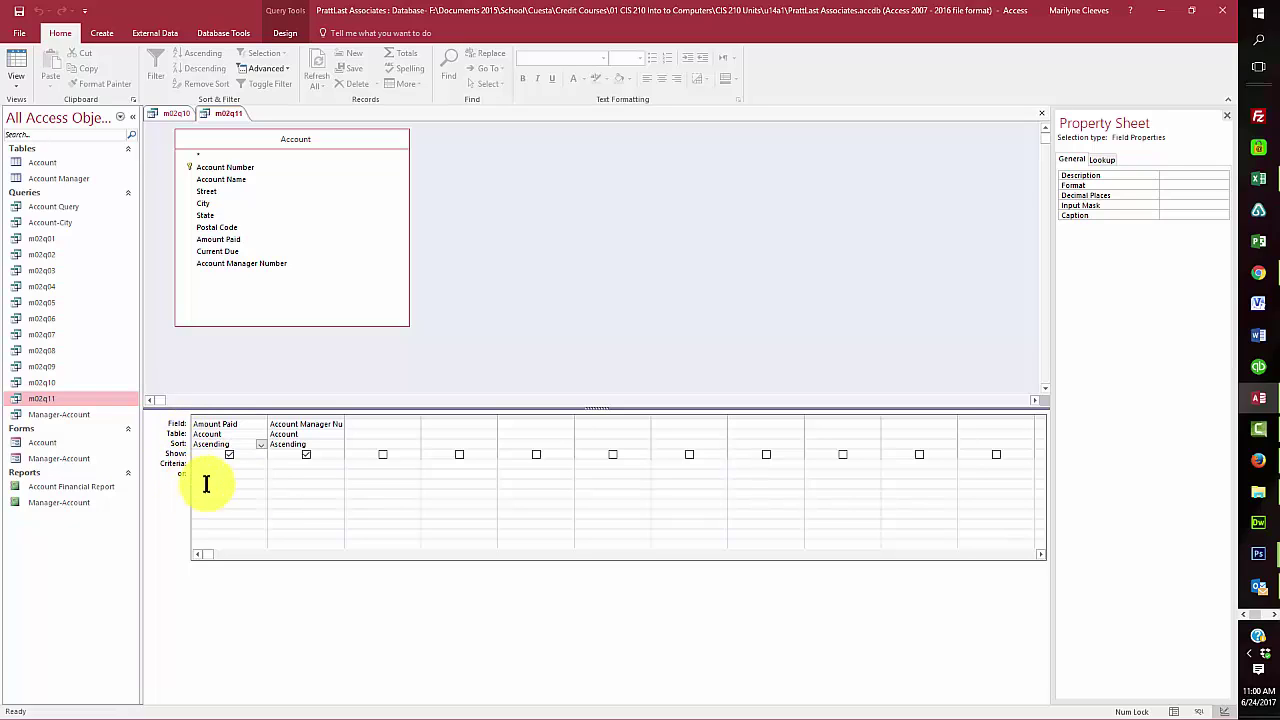
{"action": "left_click", "coordinate": [240, 490]}
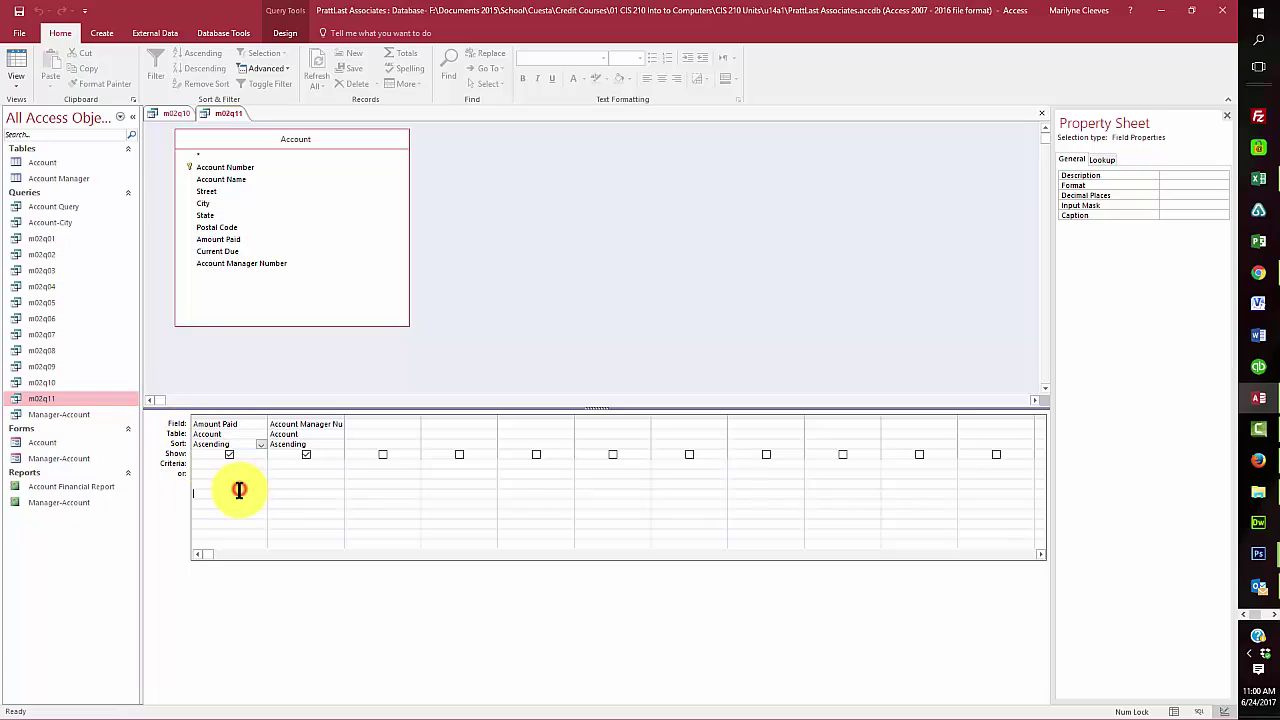
{"action": "left_click", "coordinate": [379, 425]}
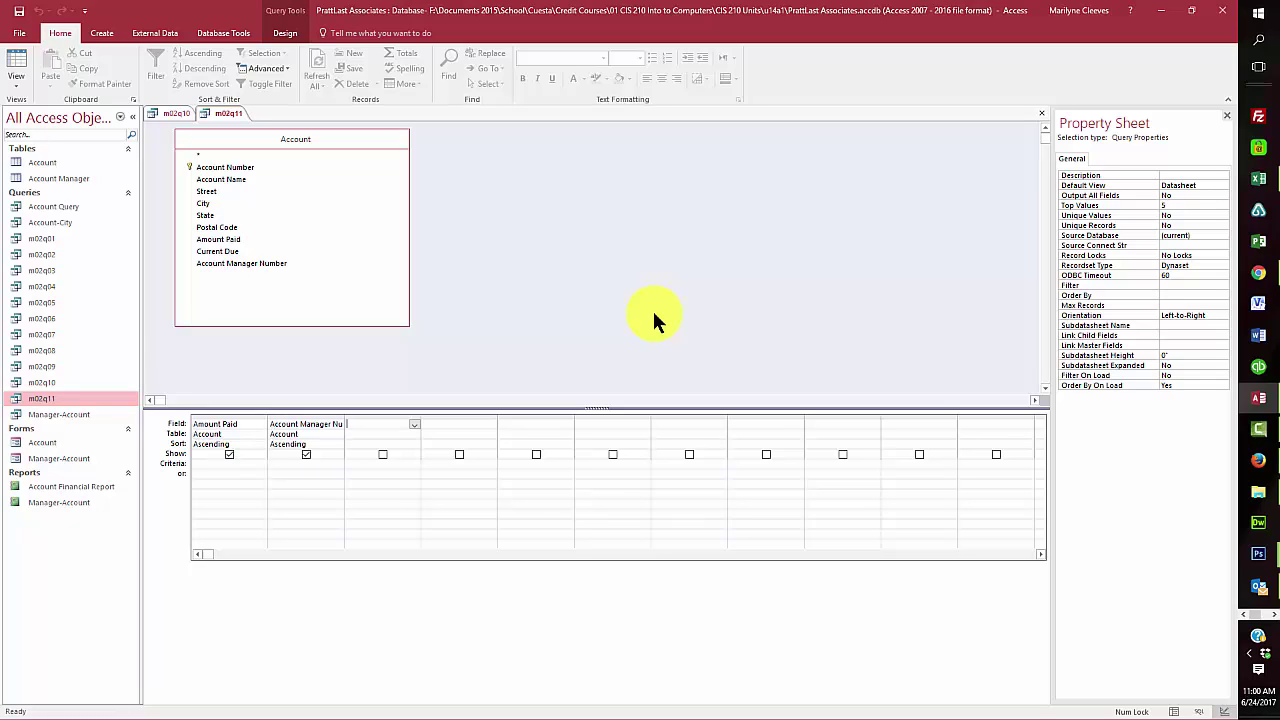
{"action": "left_click", "coordinate": [232, 444]}
{"action": "left_click", "coordinate": [258, 444]}
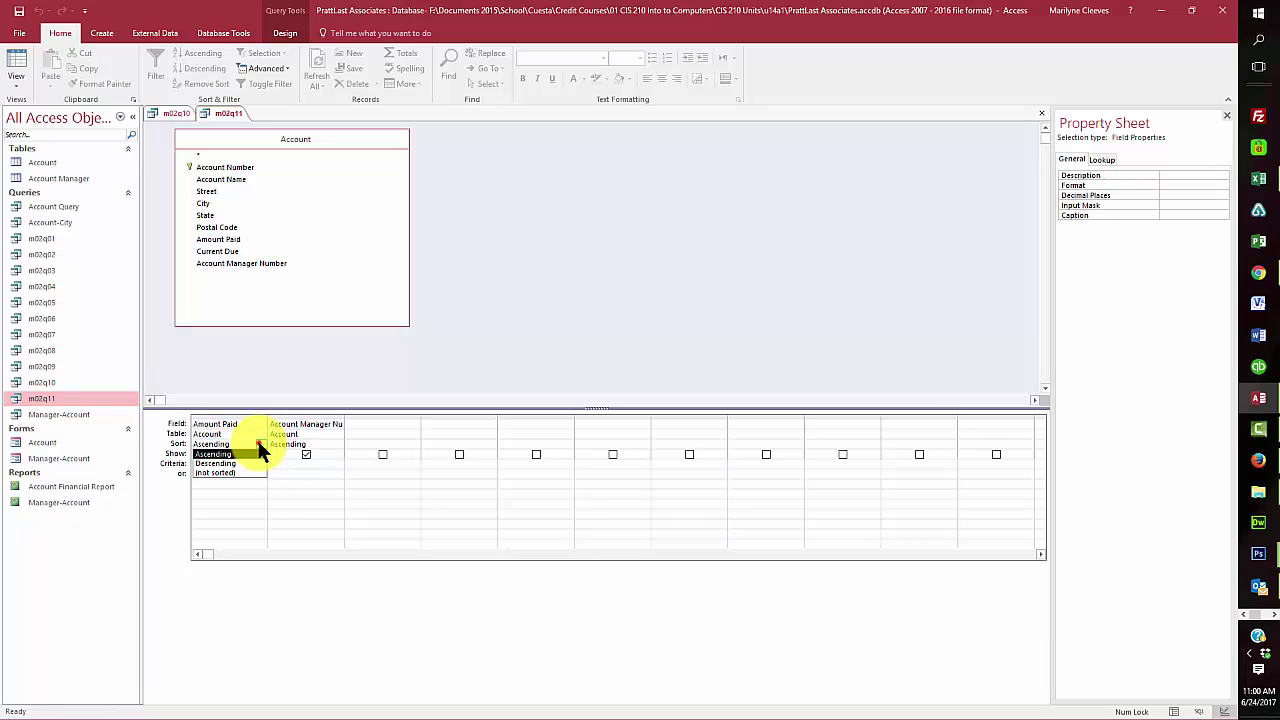
{"action": "left_click", "coordinate": [258, 444]}
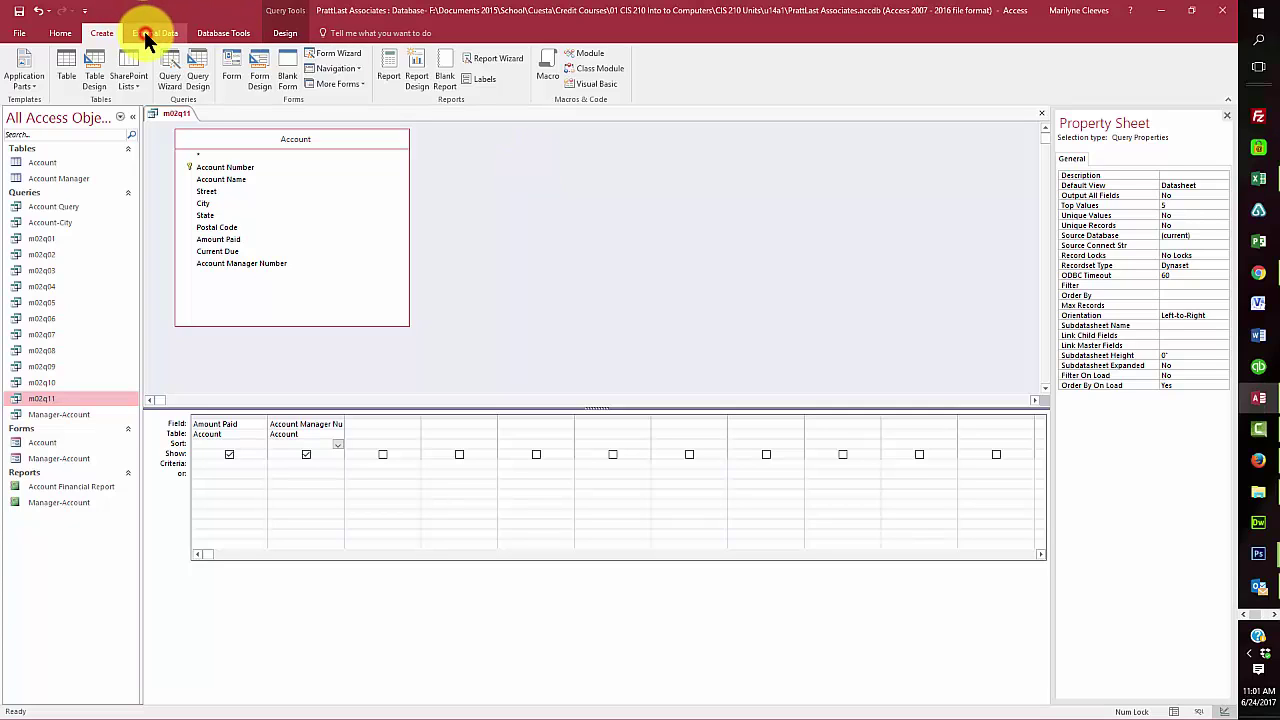
Step: Close the m02q11 query without saving its design changes
{"action": "left_click", "coordinate": [68, 30]}
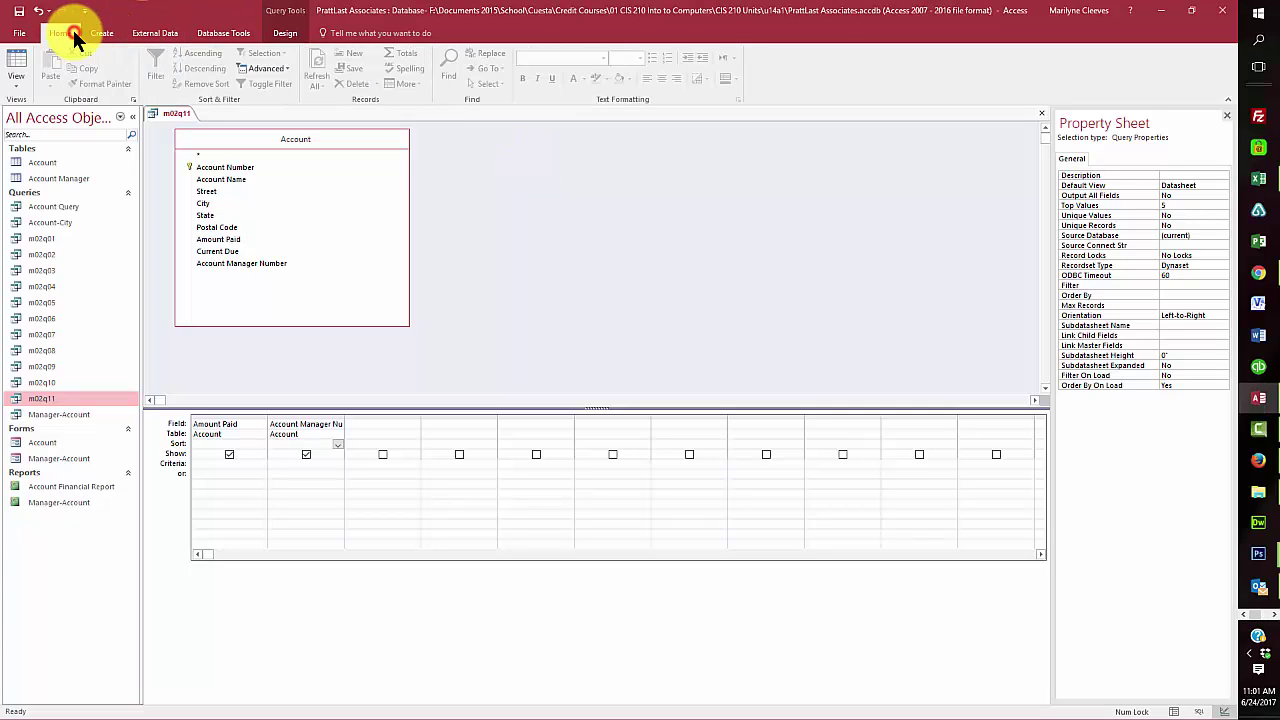
{"action": "left_click", "coordinate": [150, 36]}
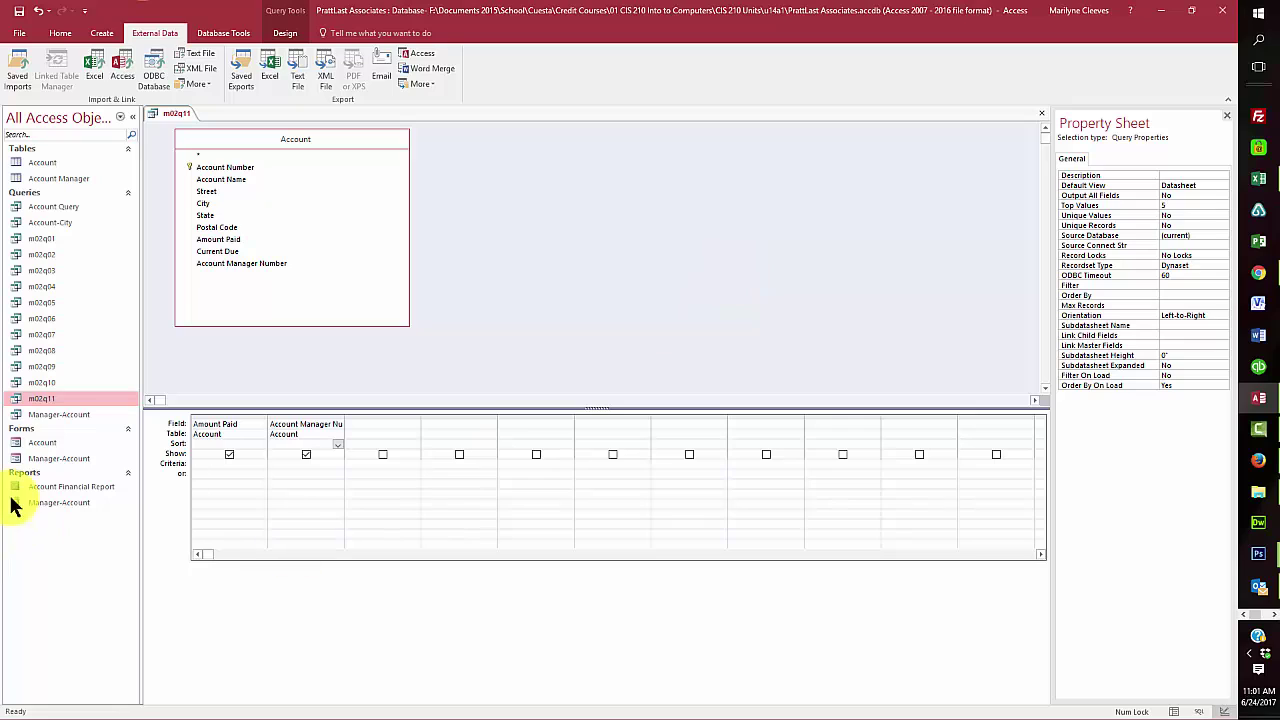
{"action": "right_click", "coordinate": [50, 398]}
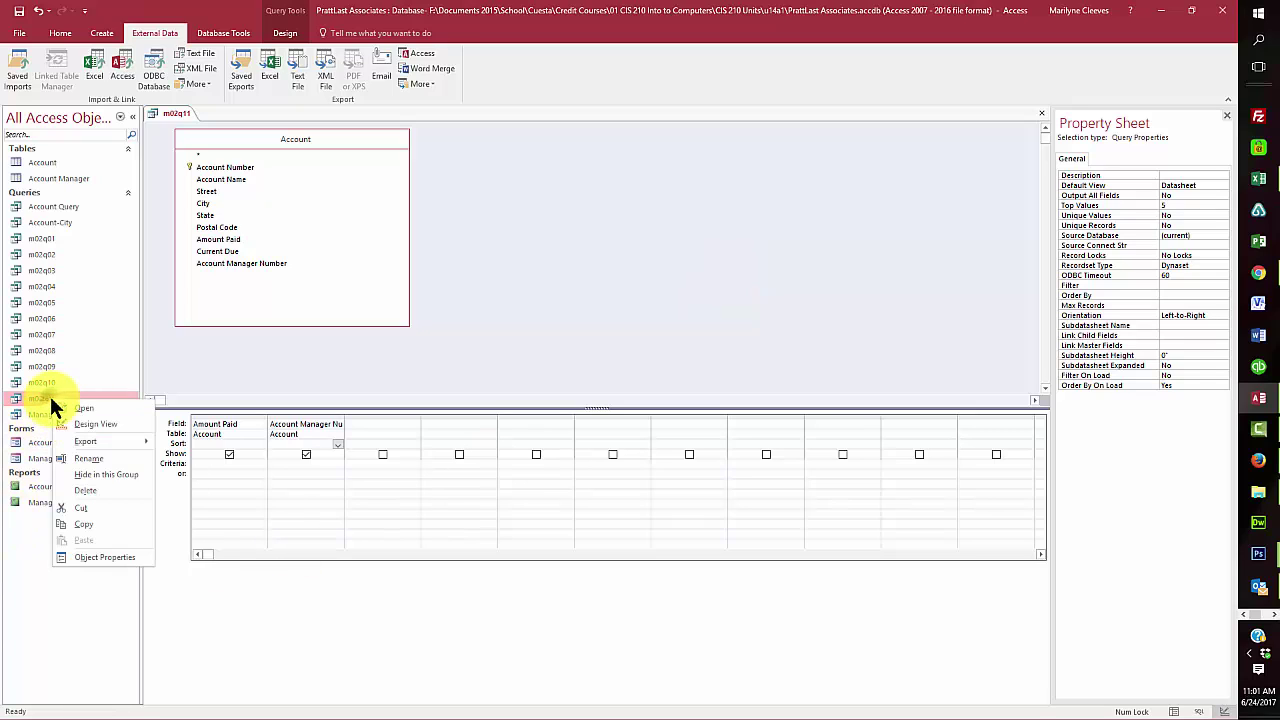
{"action": "right_click", "coordinate": [182, 113]}
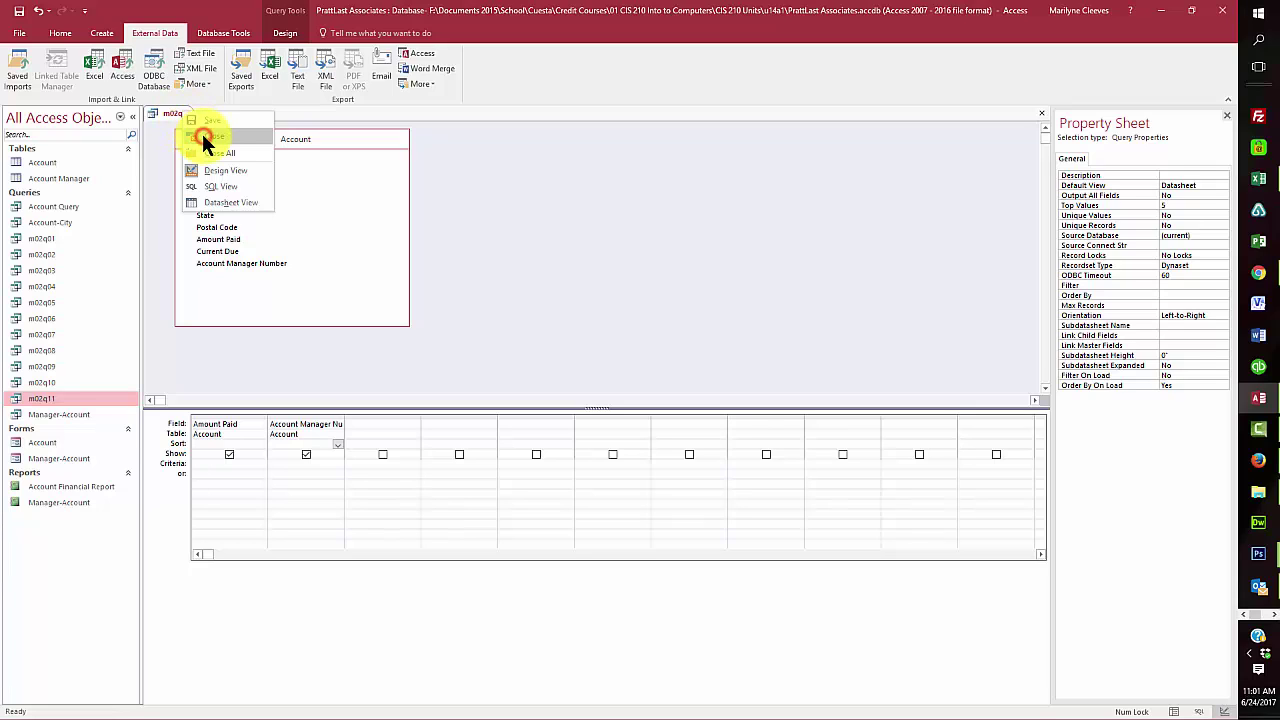
{"action": "left_click", "coordinate": [203, 136]}
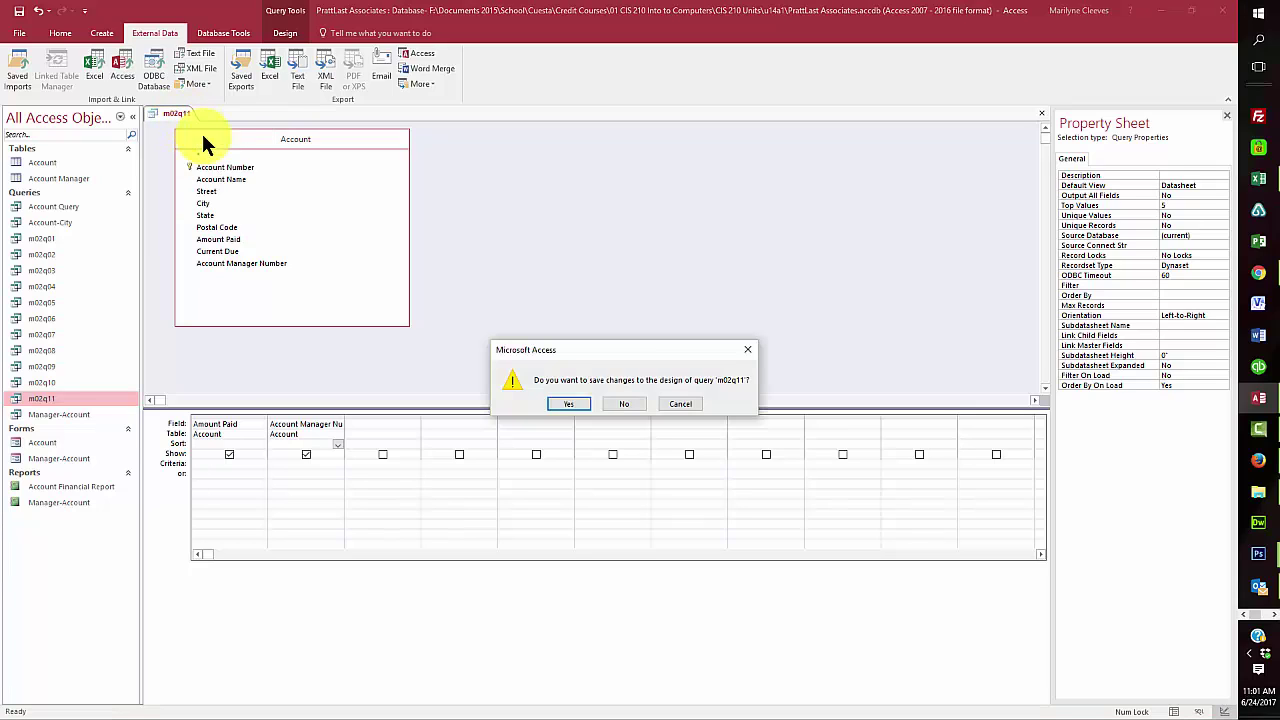
{"action": "left_click", "coordinate": [619, 405]}
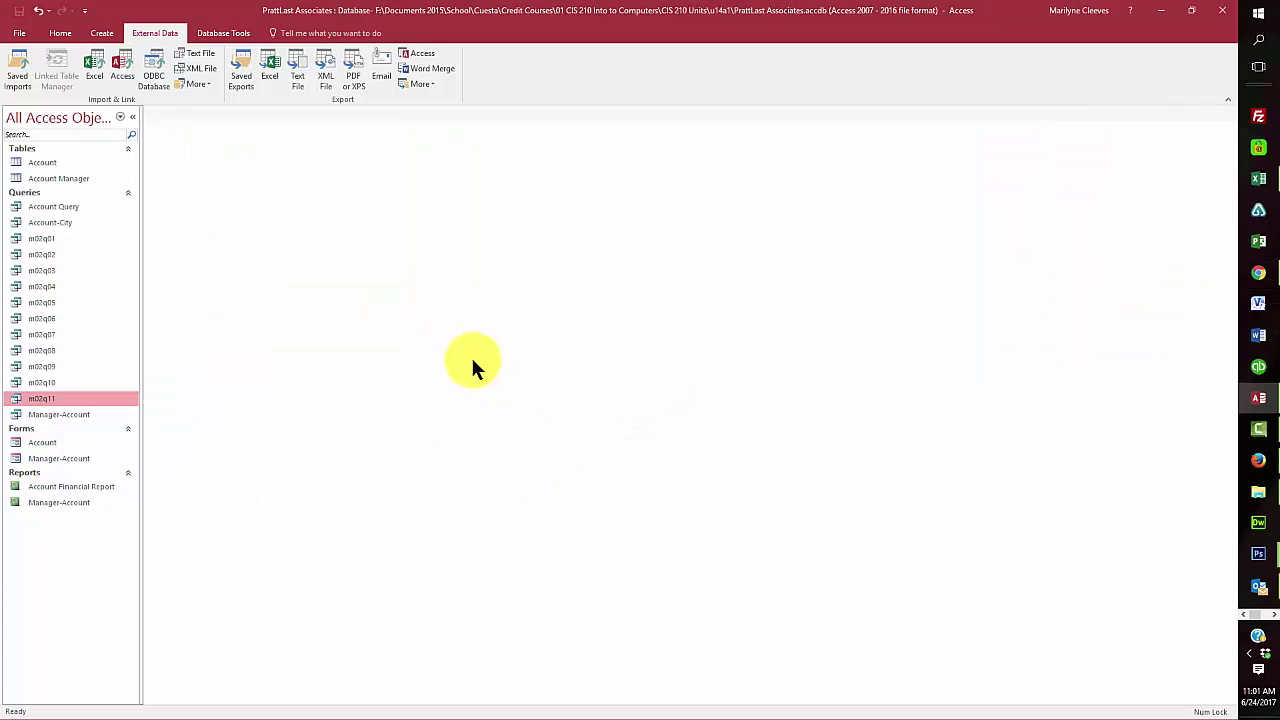
Step: Create a new query in Design view based on the Account table and show the Total row in its grid
{"action": "left_click", "coordinate": [102, 34]}
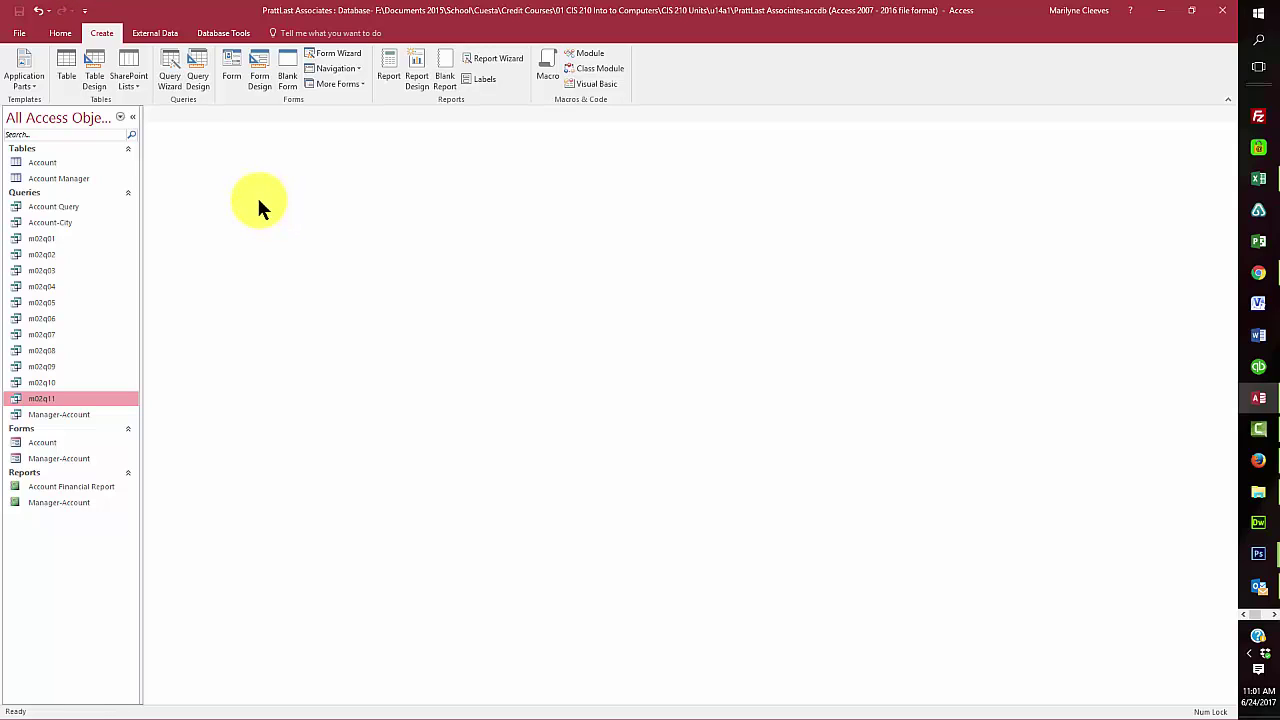
{"action": "left_click", "coordinate": [198, 90]}
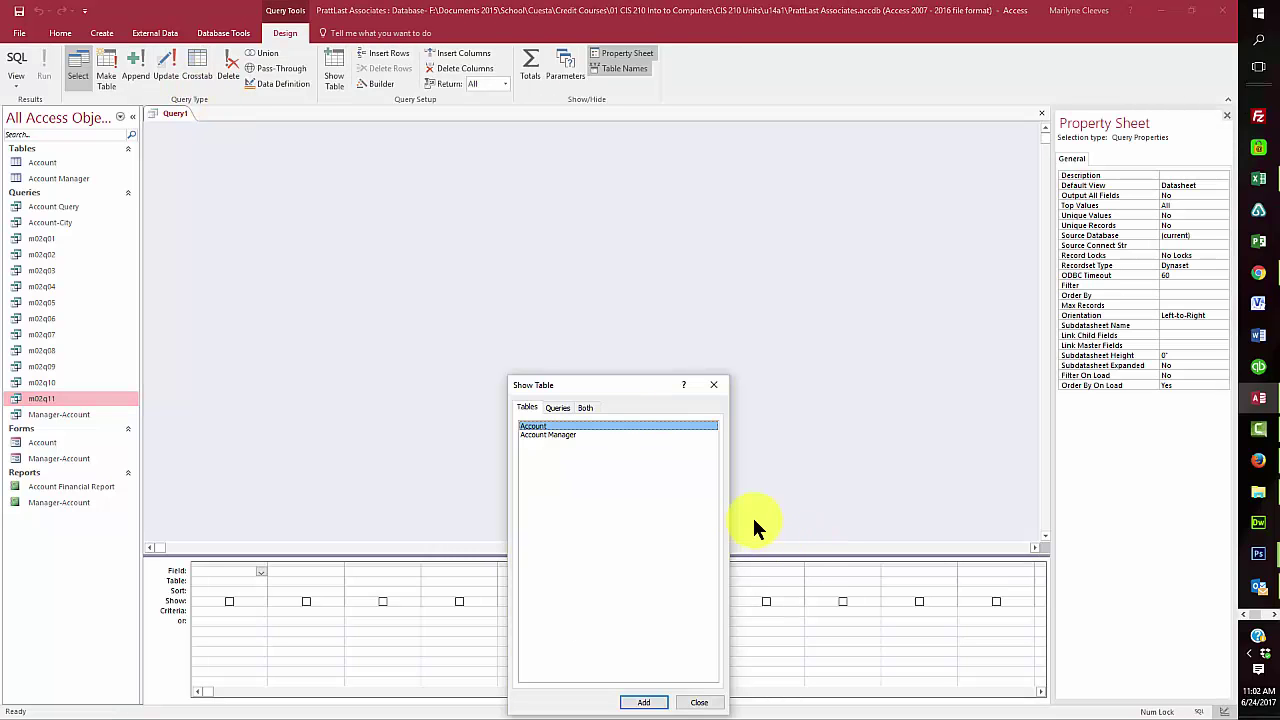
{"action": "left_click", "coordinate": [644, 702]}
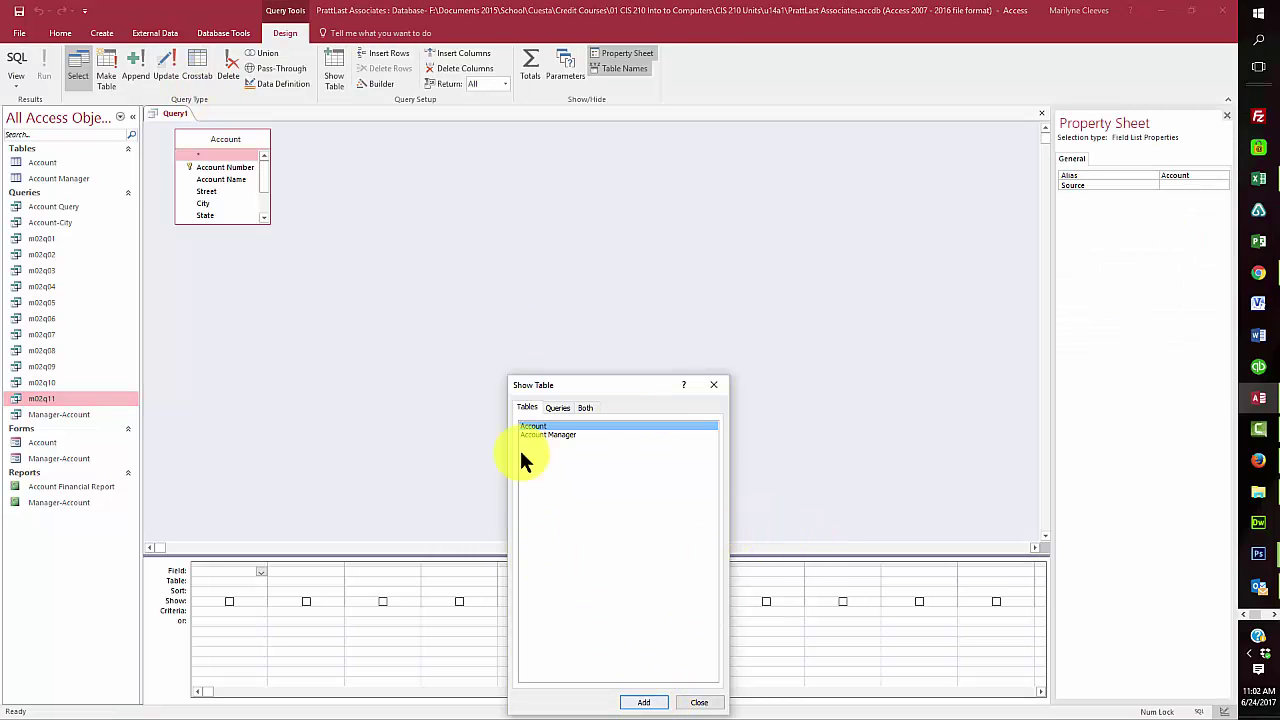
{"action": "left_click", "coordinate": [699, 702]}
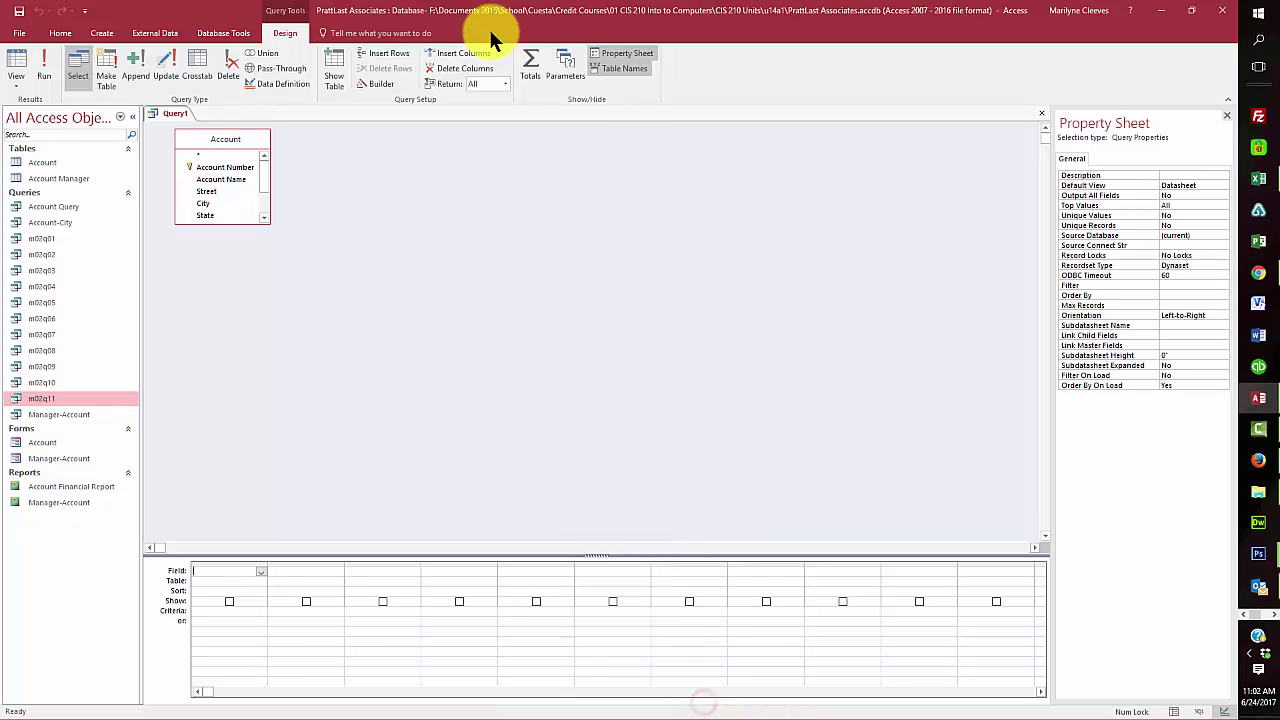
{"action": "left_click", "coordinate": [531, 62]}
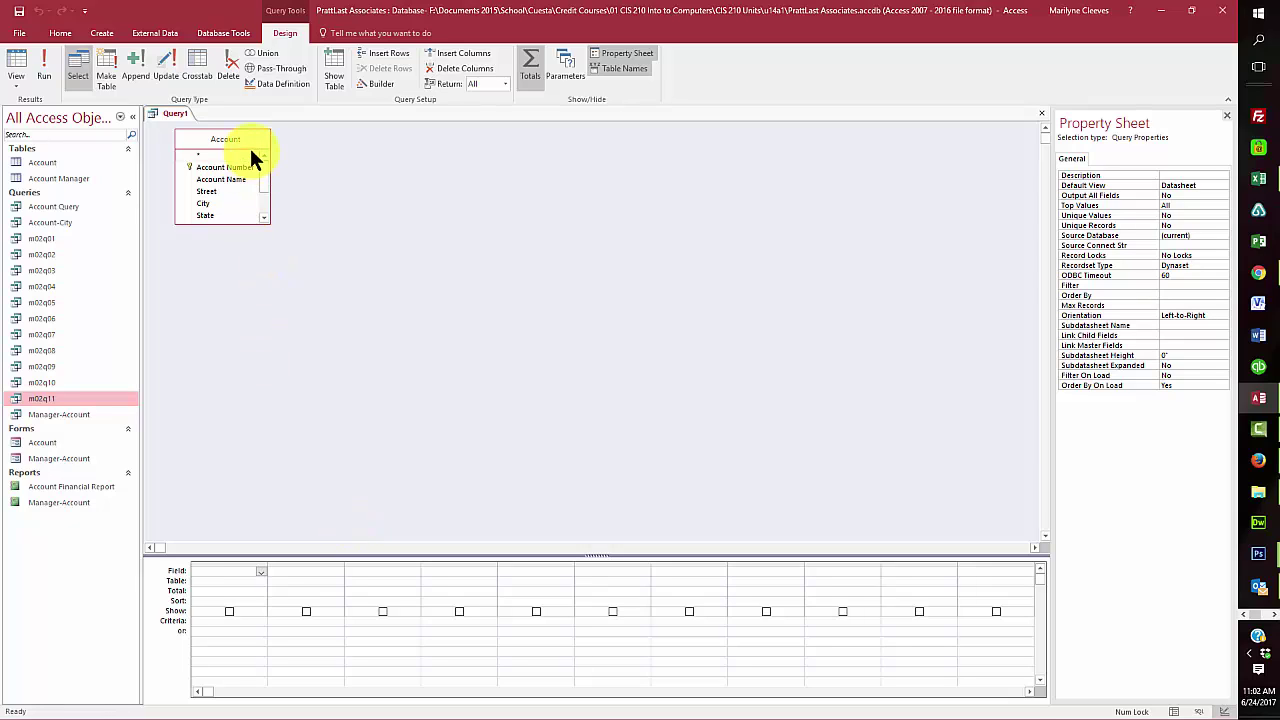
Step: Add the Amount Paid field from the Account table to the query design grid
{"action": "left_click", "coordinate": [264, 216]}
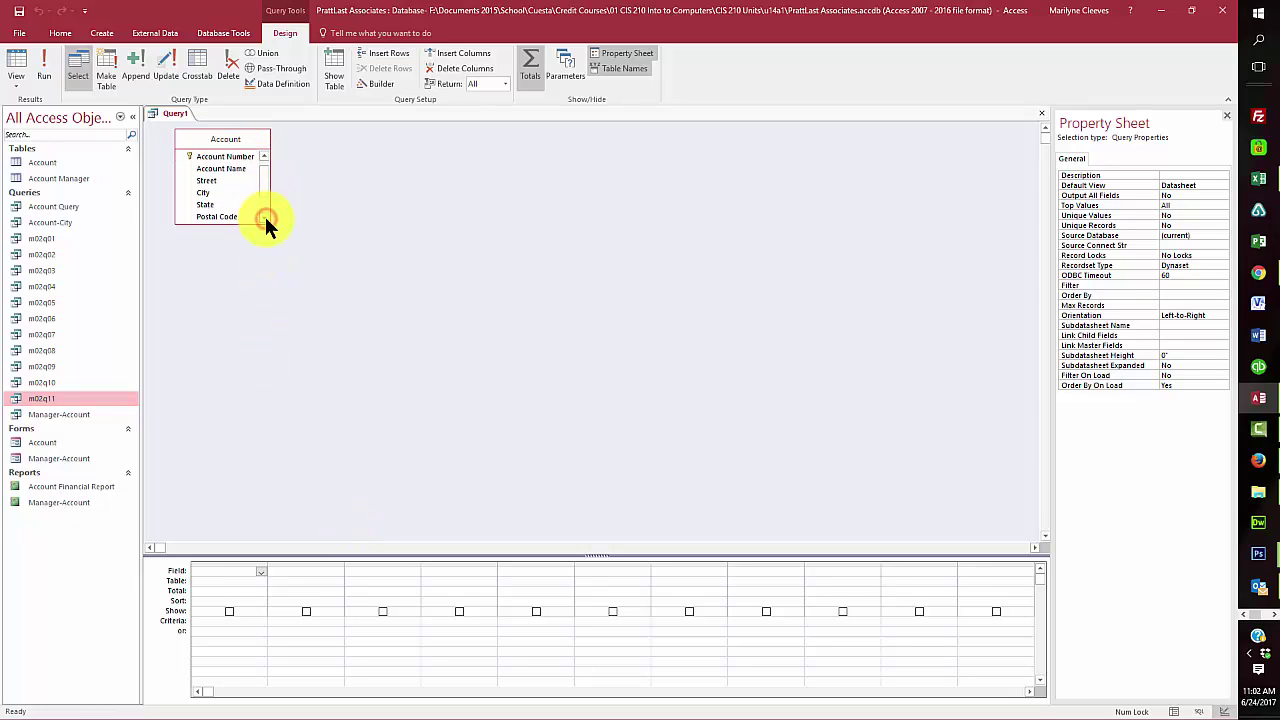
{"action": "left_click", "coordinate": [264, 216]}
{"action": "left_click", "coordinate": [264, 216]}
{"action": "left_click", "coordinate": [264, 216]}
{"action": "left_click", "coordinate": [220, 197]}
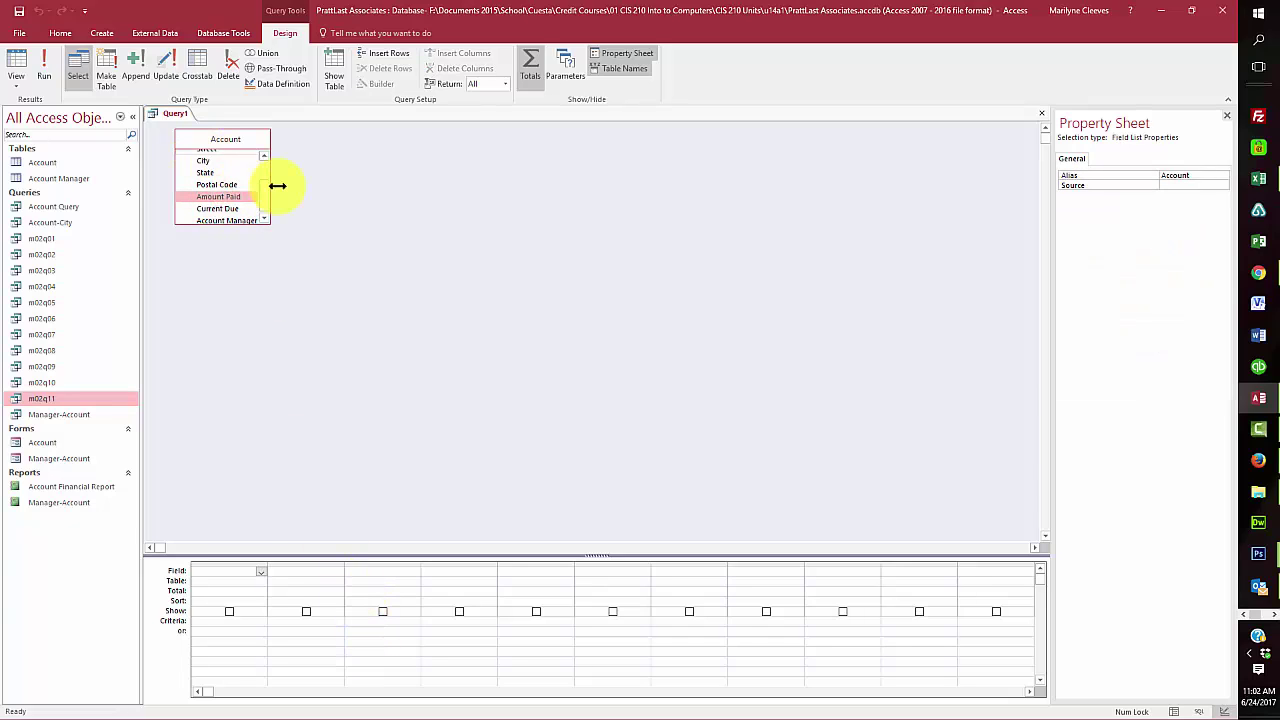
{"action": "double_click", "coordinate": [218, 198]}
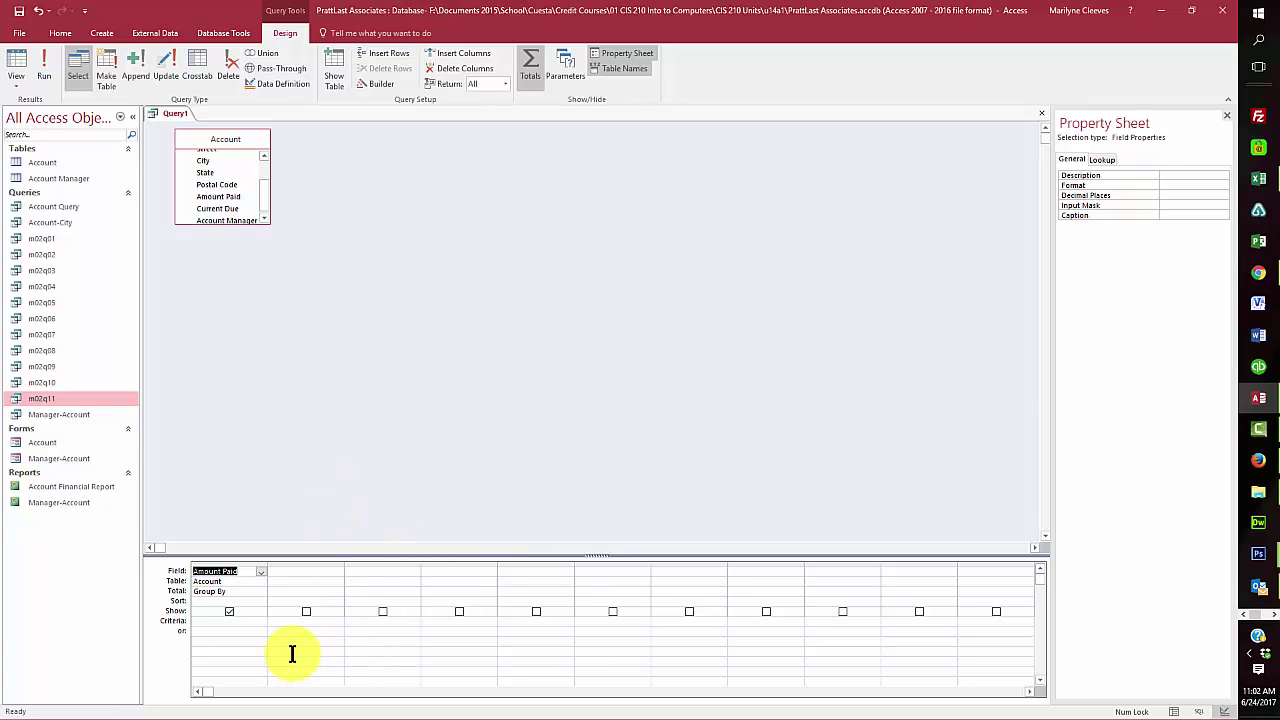
{"action": "left_click", "coordinate": [251, 600]}
{"action": "left_click", "coordinate": [260, 601]}
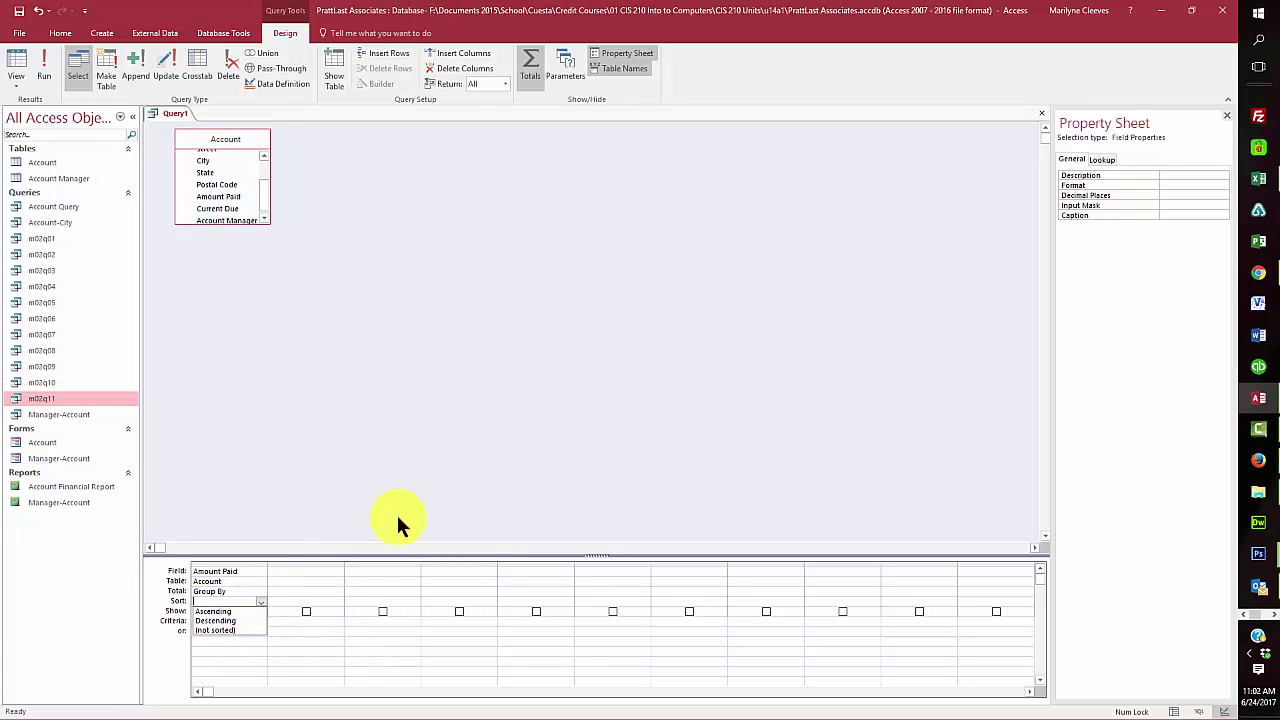
{"action": "left_click", "coordinate": [463, 354]}
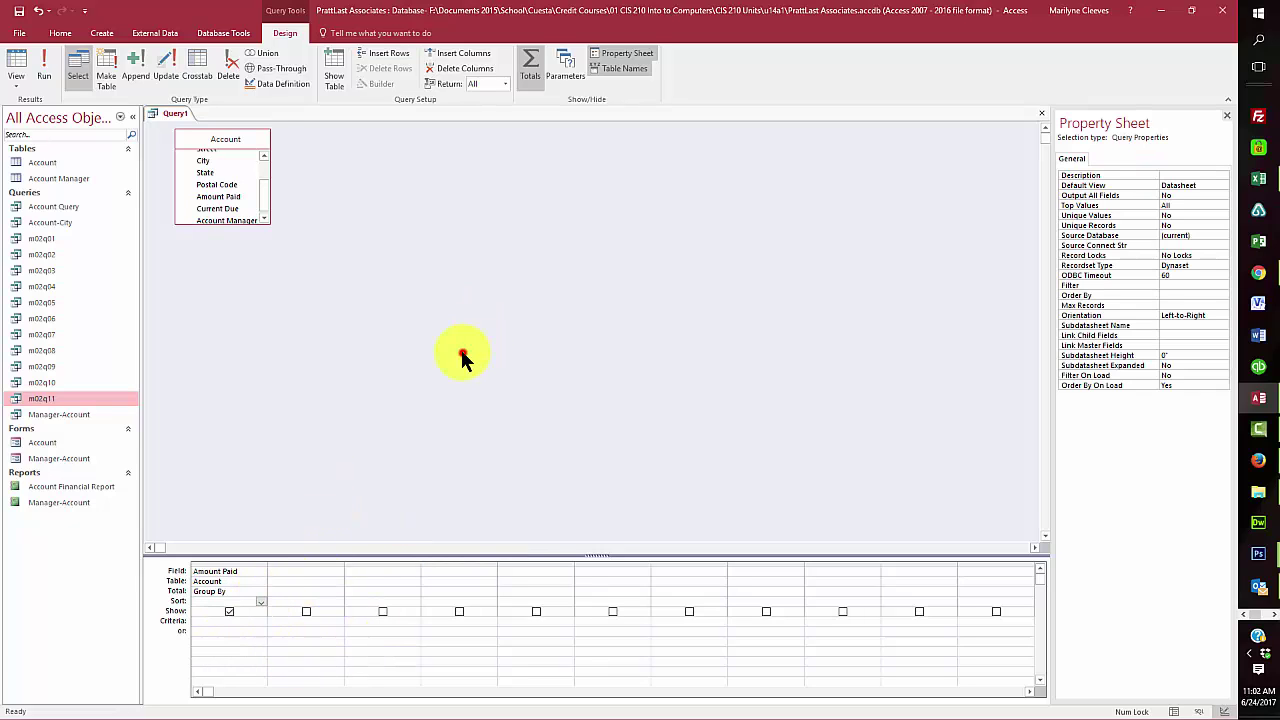
{"action": "left_click", "coordinate": [529, 75]}
{"action": "left_click", "coordinate": [529, 75]}
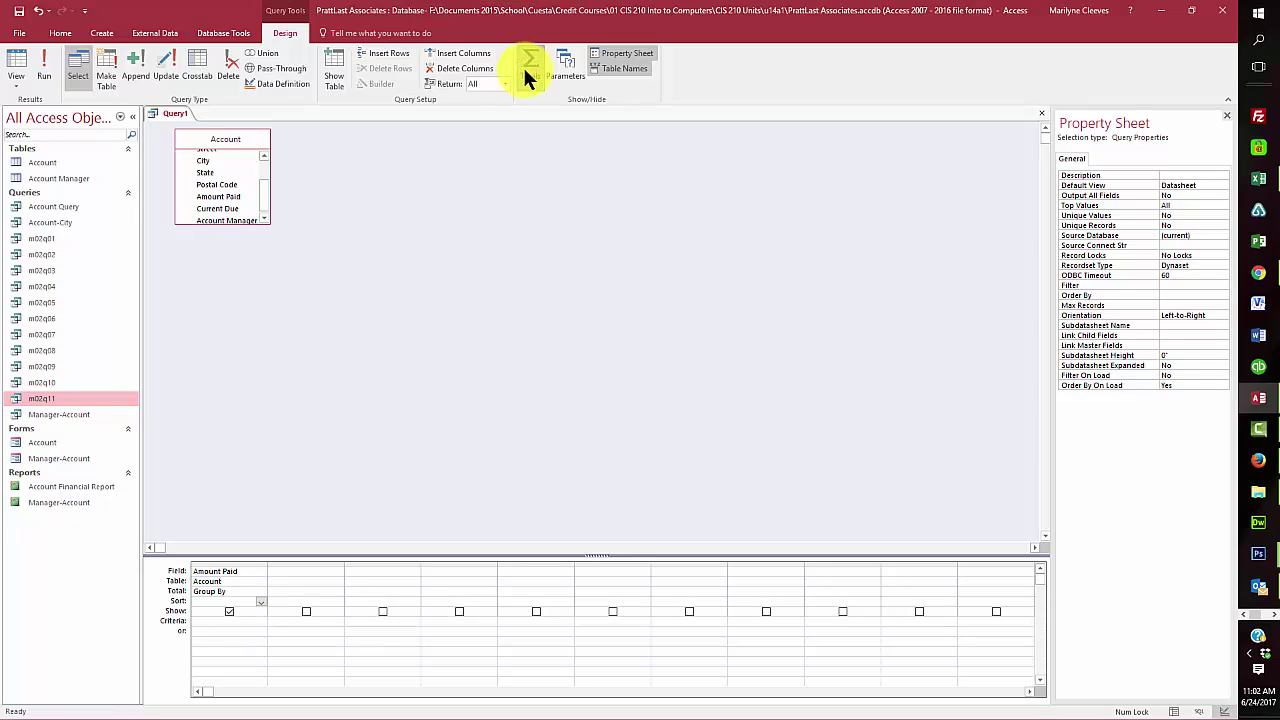
Step: Set the Total function of the Amount Paid column to Sum
{"action": "left_click", "coordinate": [241, 590]}
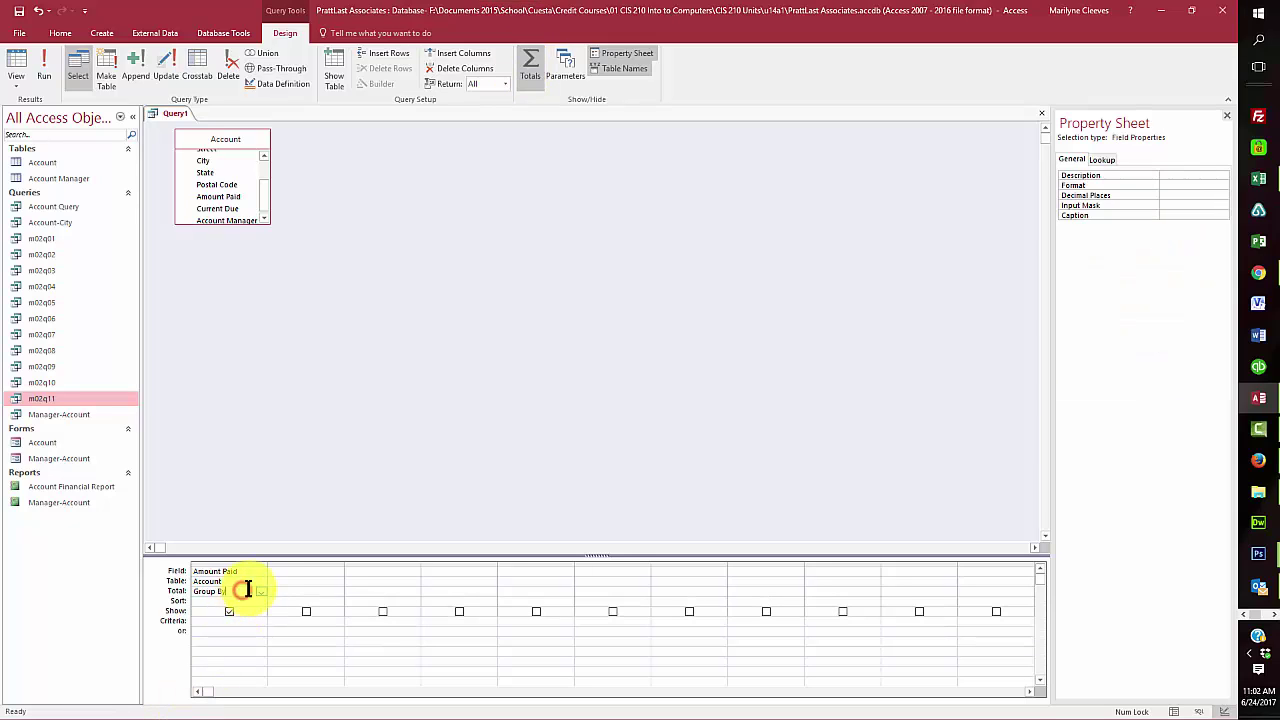
{"action": "left_click", "coordinate": [262, 590]}
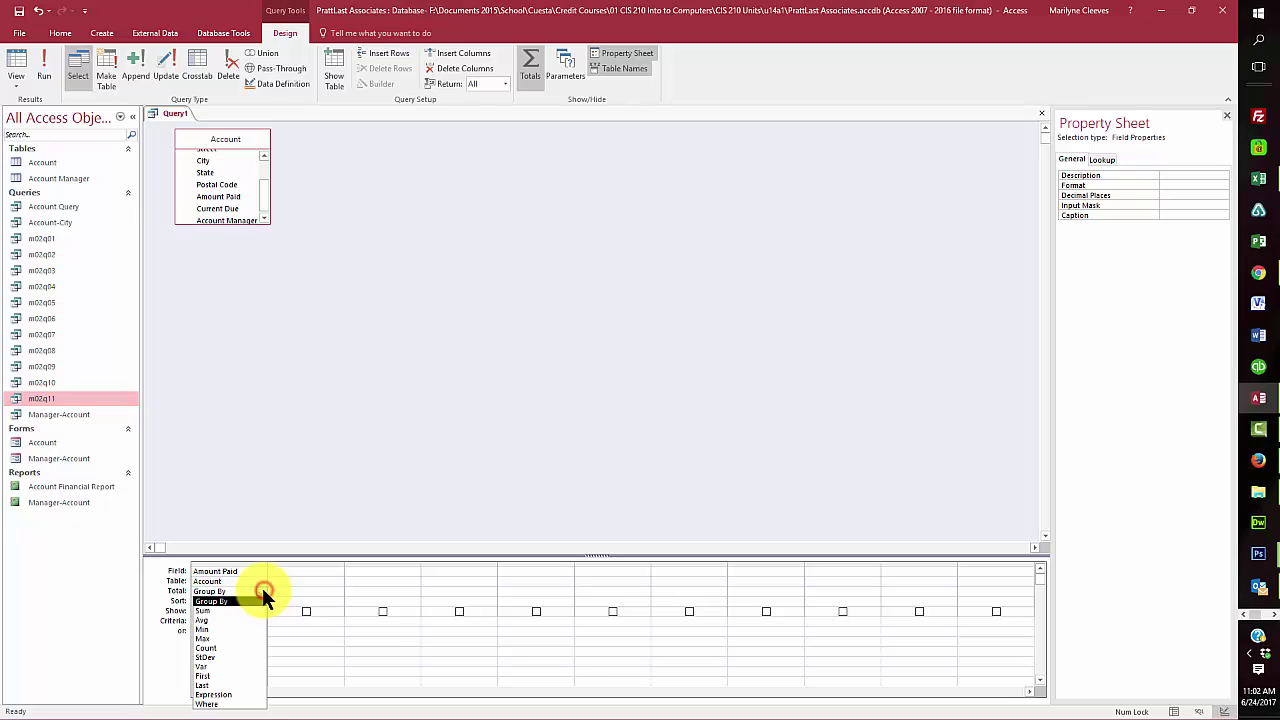
{"action": "left_click", "coordinate": [207, 609]}
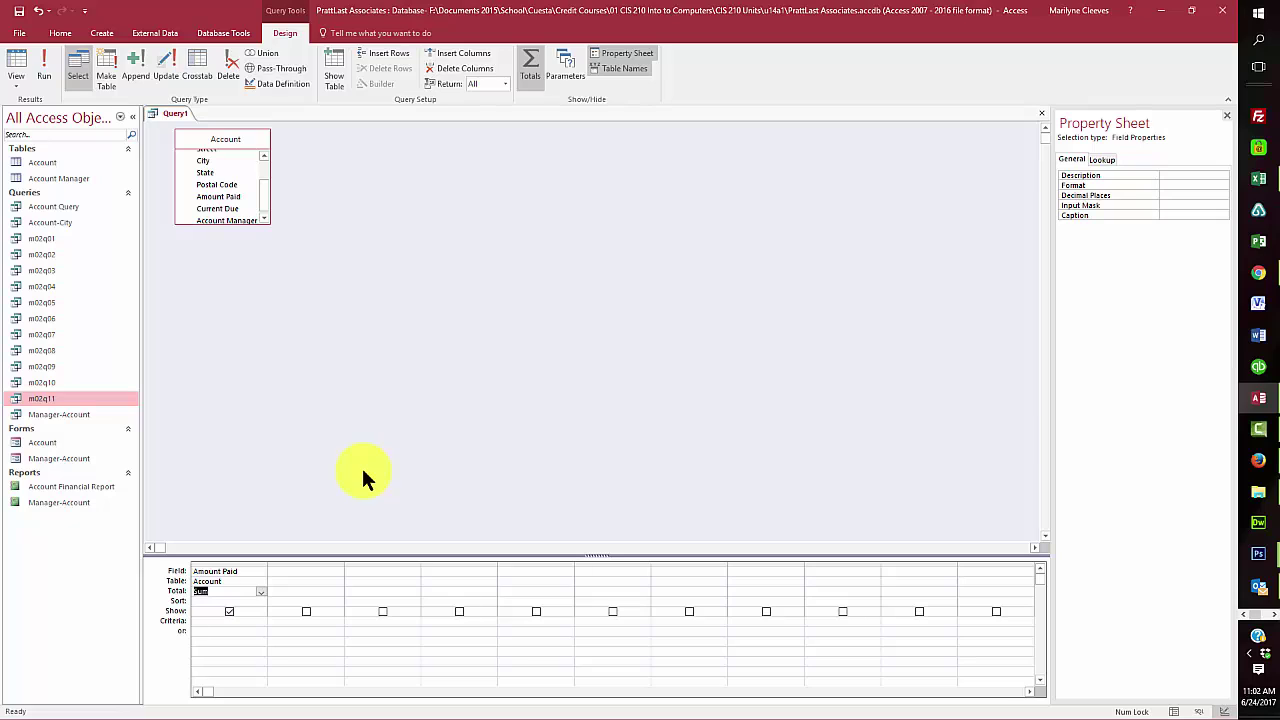
{"action": "left_click", "coordinate": [261, 592]}
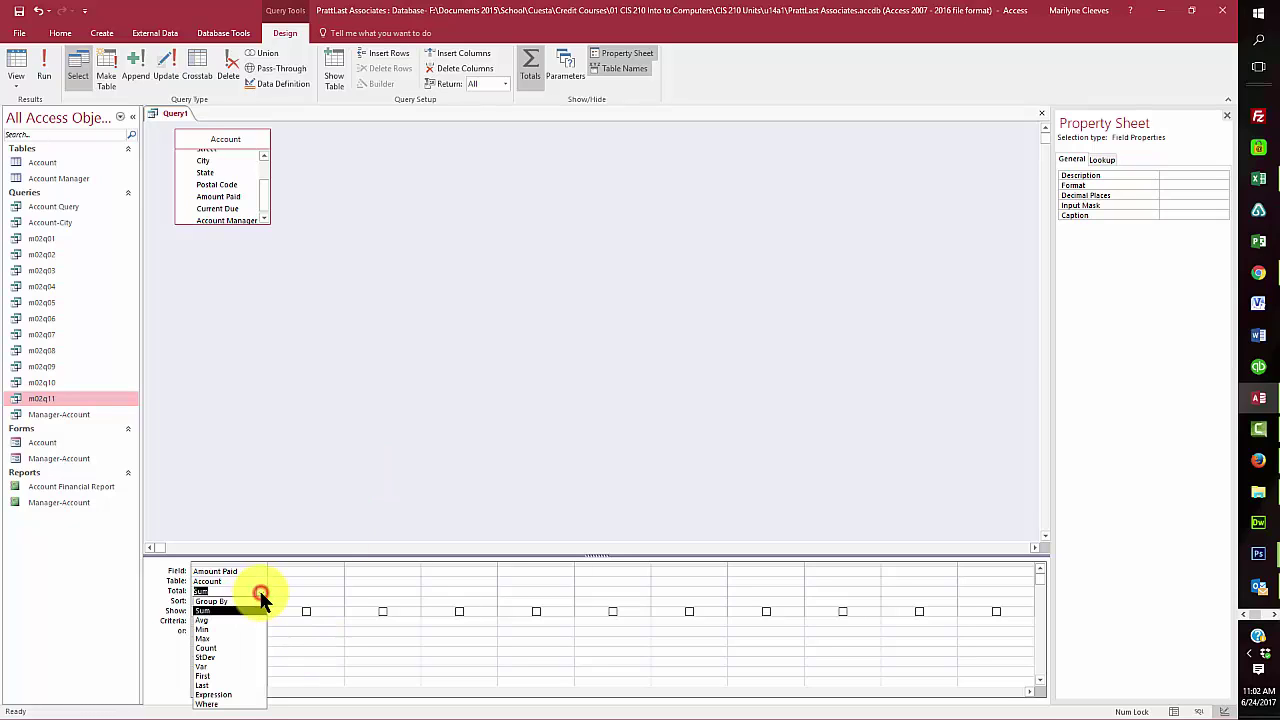
{"action": "left_click", "coordinate": [338, 424]}
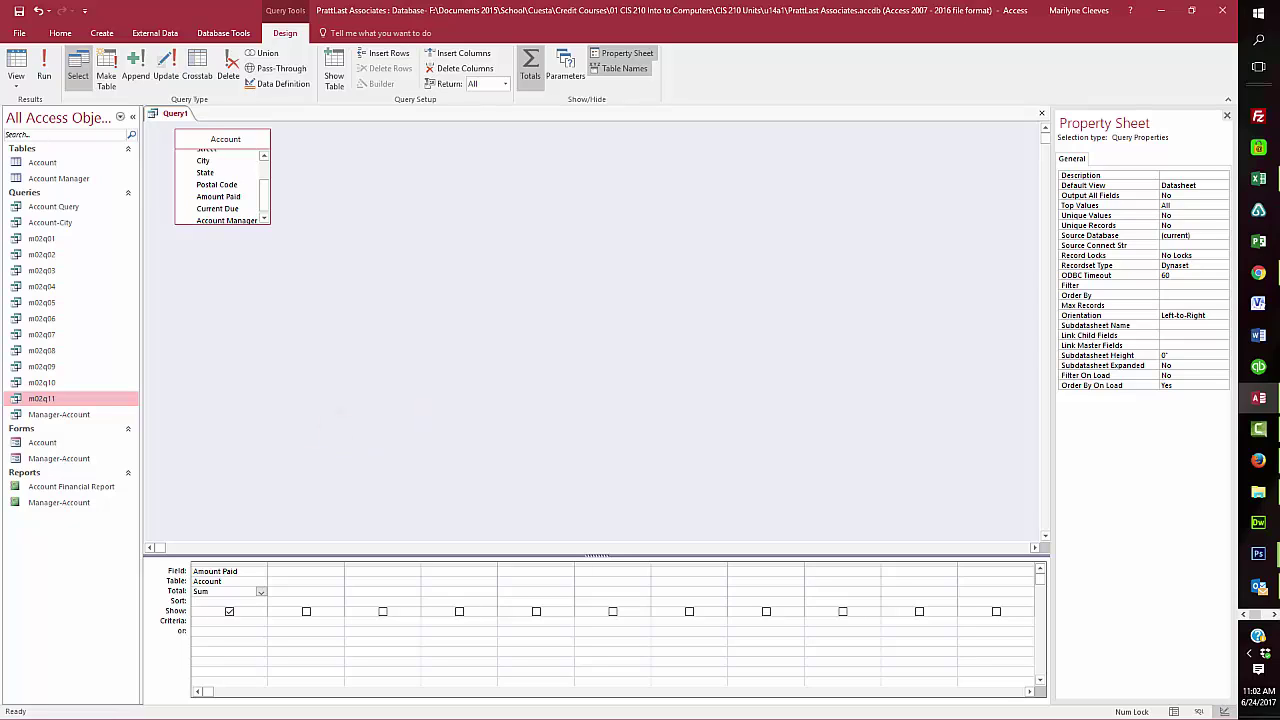
Step: Set the Total function of the Amount Paid column to Avg
{"action": "left_click", "coordinate": [261, 594]}
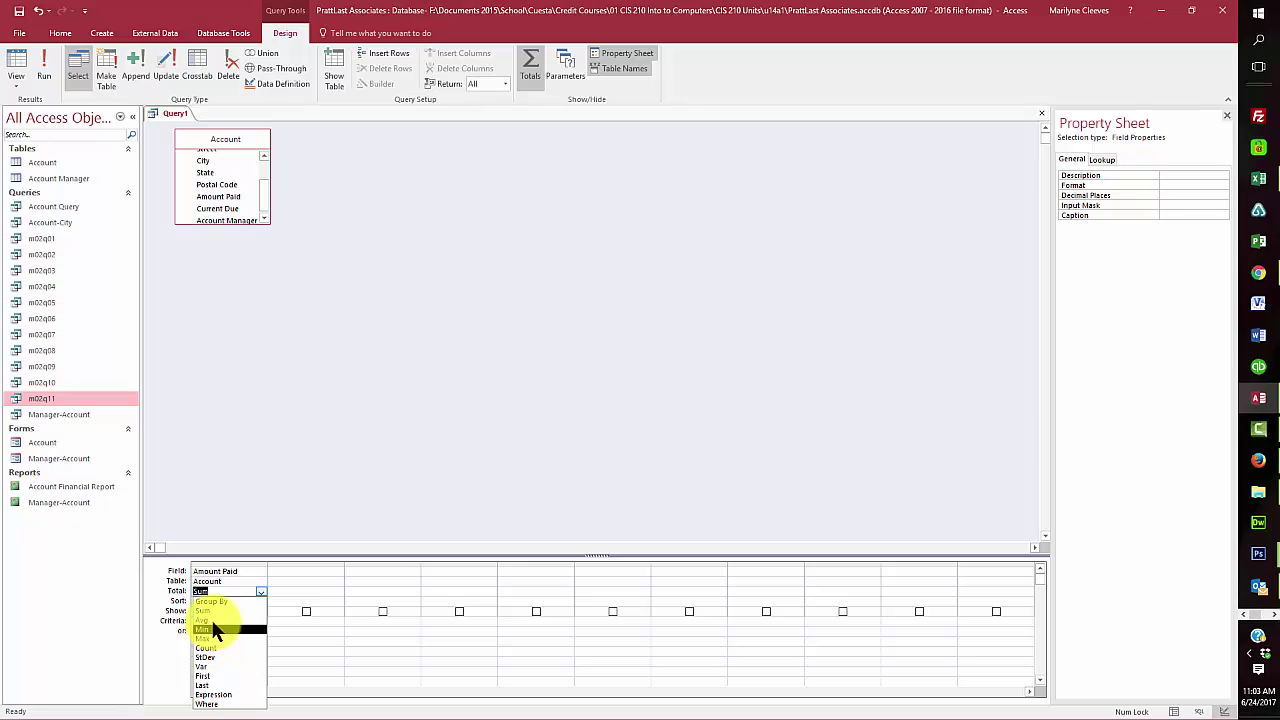
{"action": "left_click", "coordinate": [211, 620]}
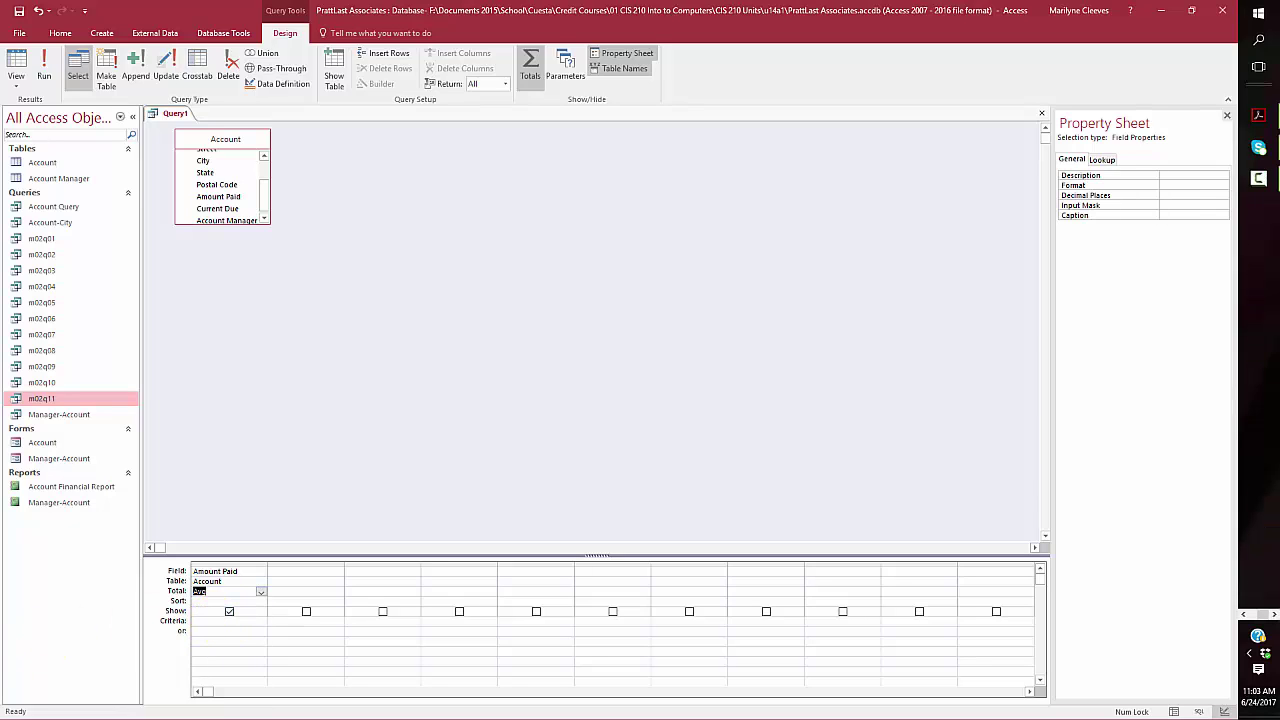
{"action": "left_click", "coordinate": [300, 572]}
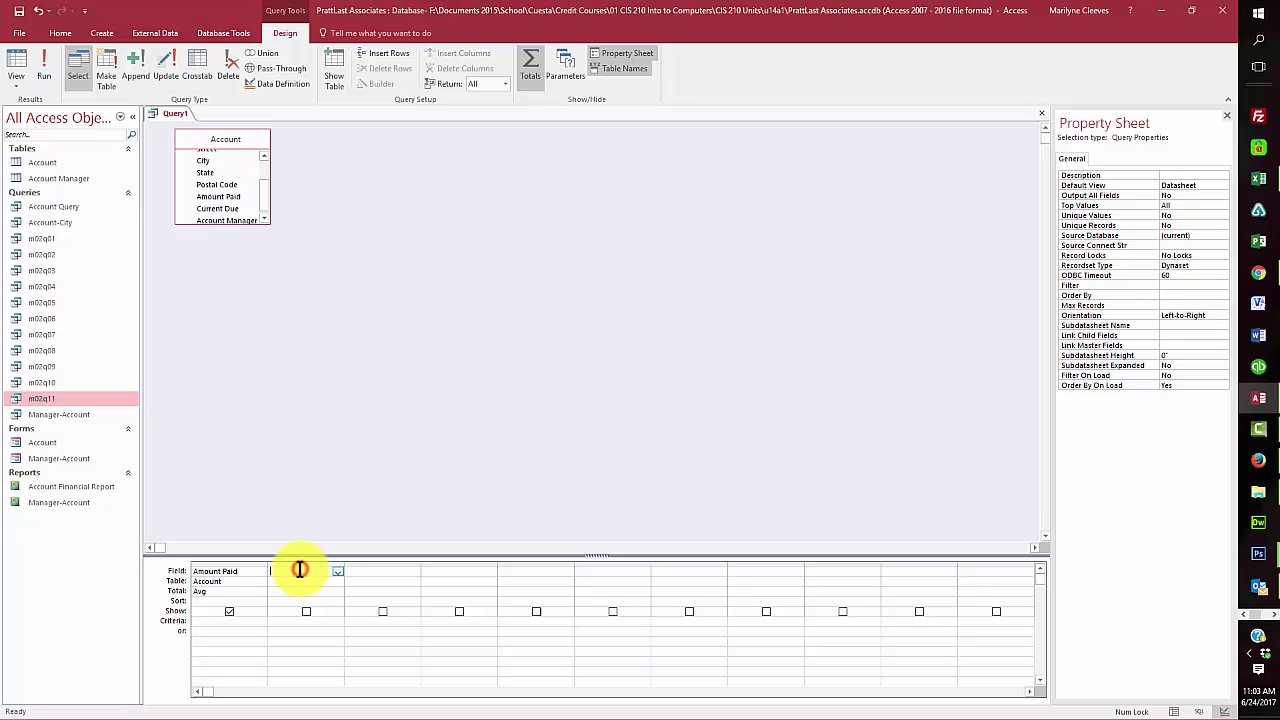
Step: Add the Account Manager Number field to the grid with its Total set to Where and the criterion 31
{"action": "left_click", "coordinate": [238, 218]}
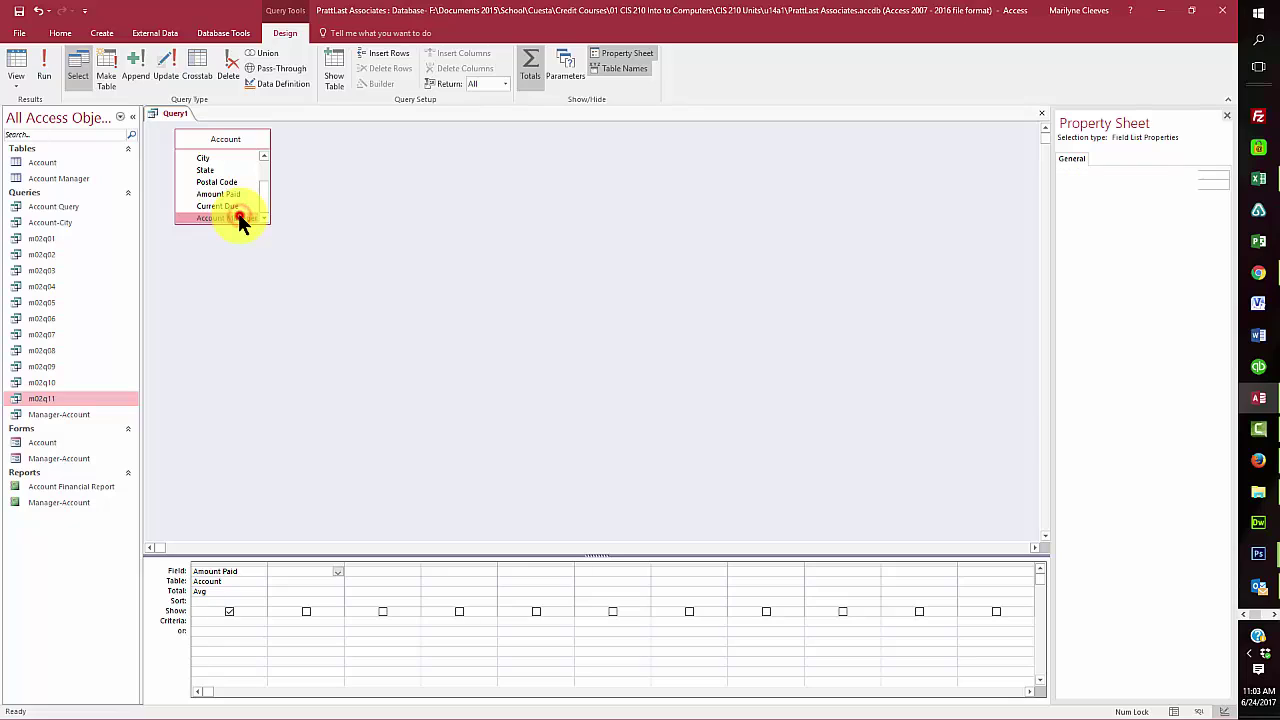
{"action": "double_click", "coordinate": [238, 218]}
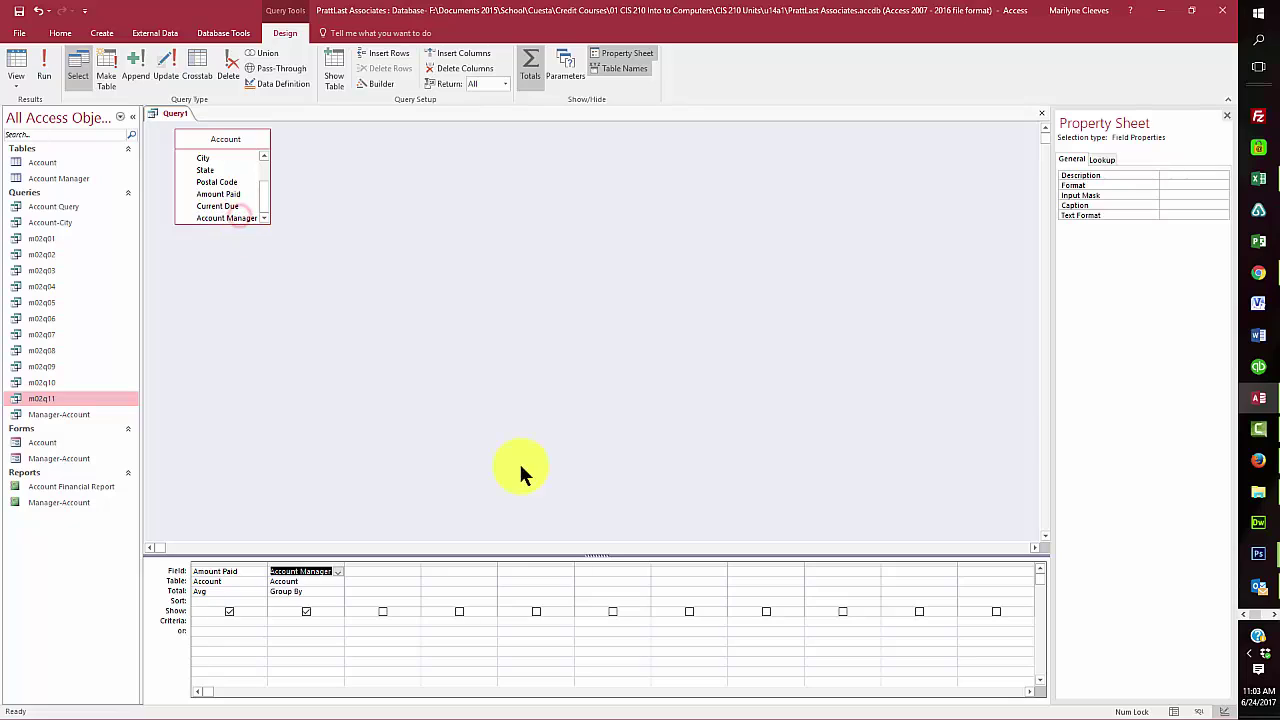
{"action": "left_click", "coordinate": [330, 591]}
{"action": "left_click", "coordinate": [339, 592]}
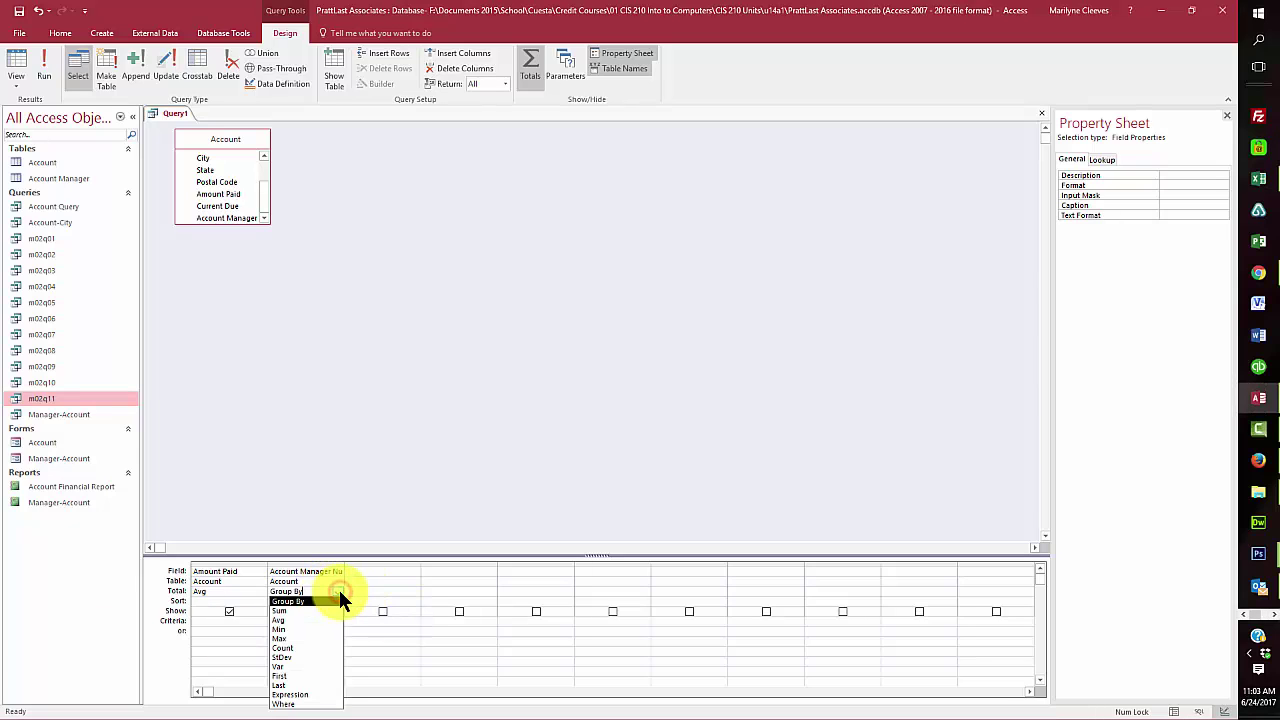
{"action": "left_click", "coordinate": [284, 705]}
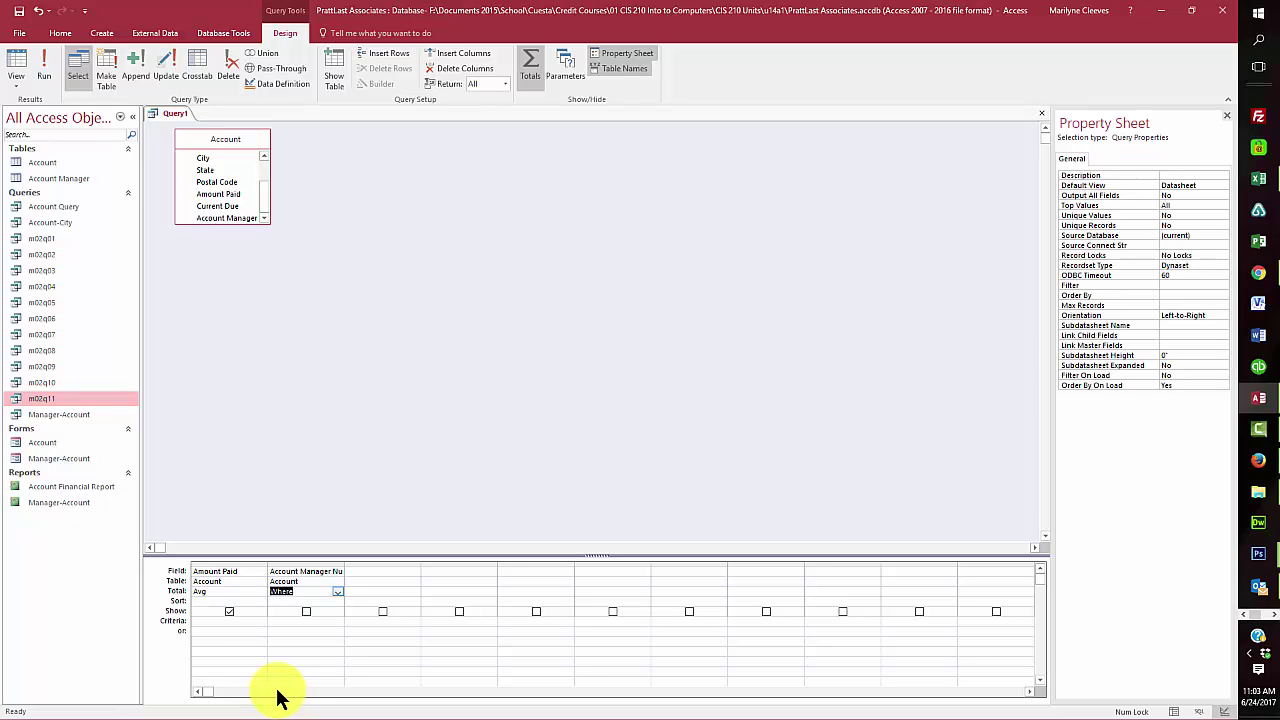
{"action": "left_click", "coordinate": [281, 621]}
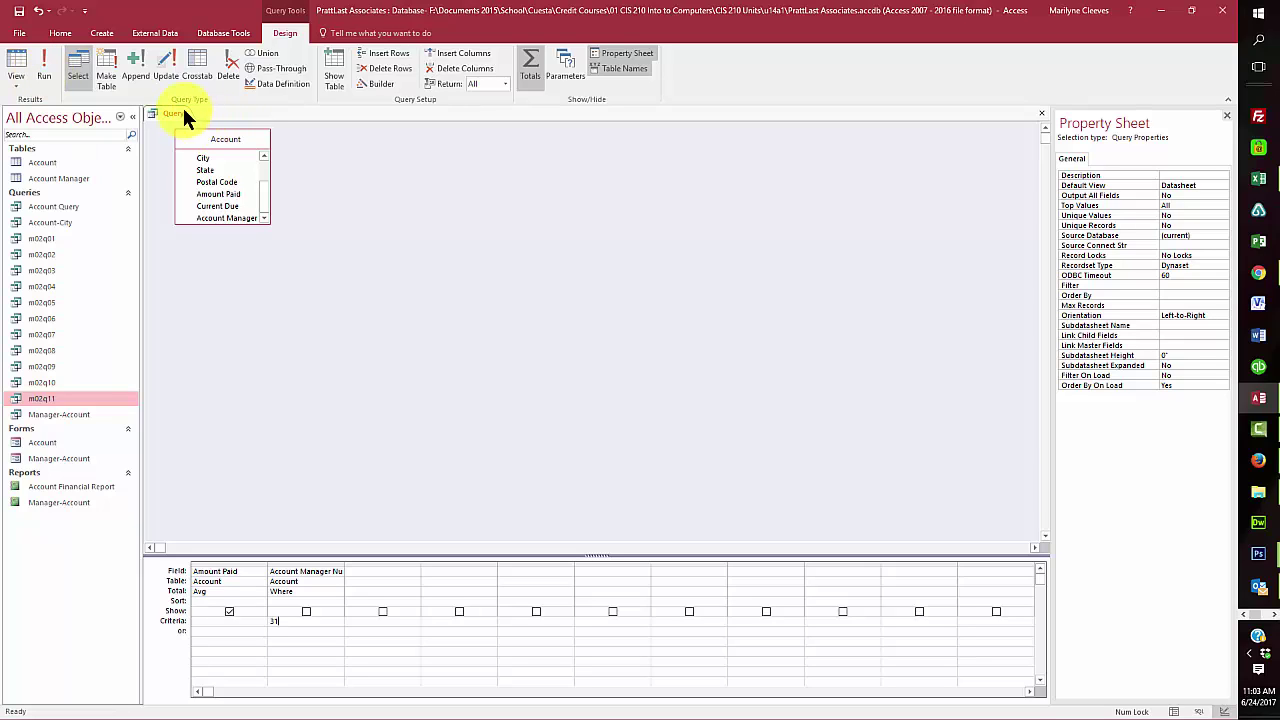
Step: Save the new query as m0211 and run it
{"action": "right_click", "coordinate": [178, 114]}
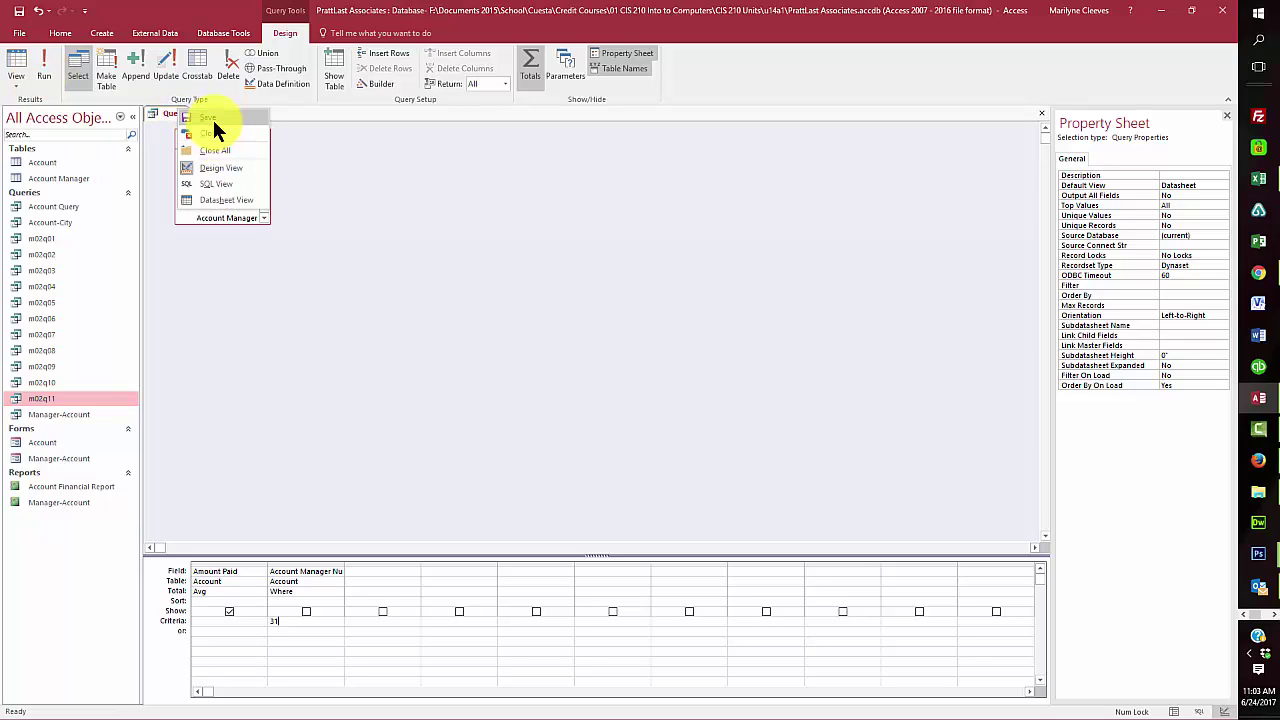
{"action": "left_click", "coordinate": [213, 120]}
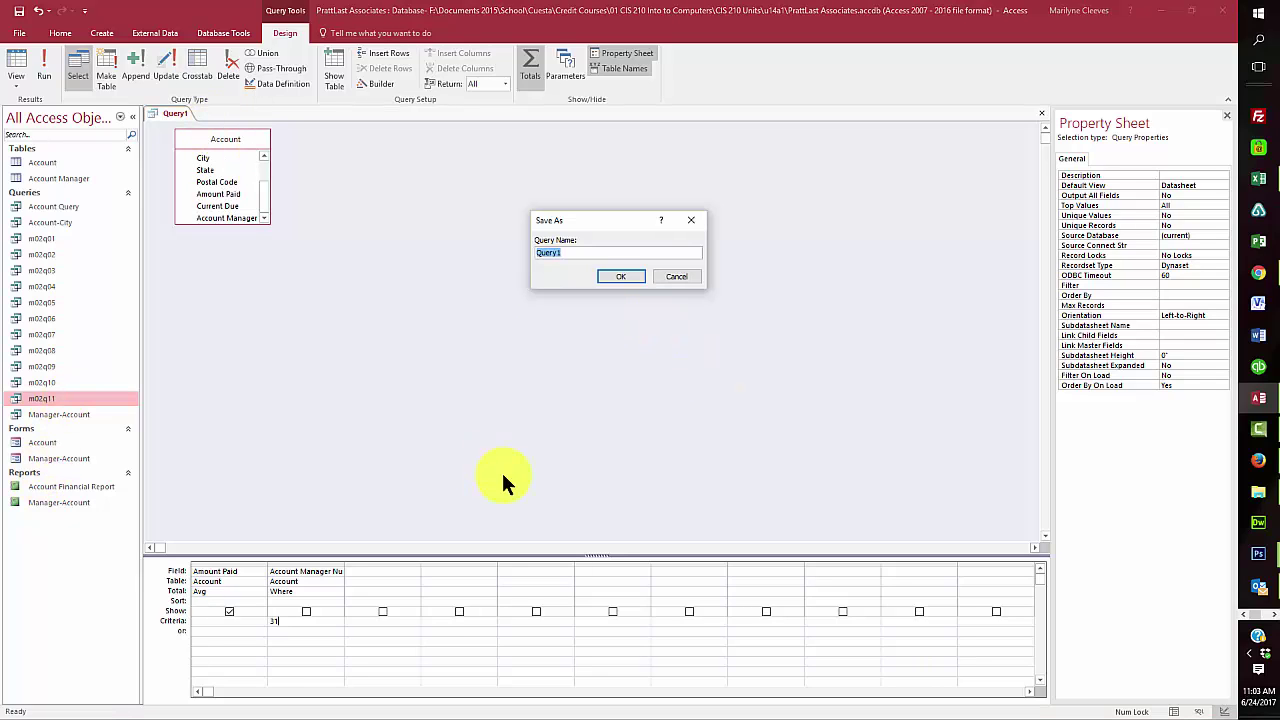
{"action": "type", "text": "m0211"}
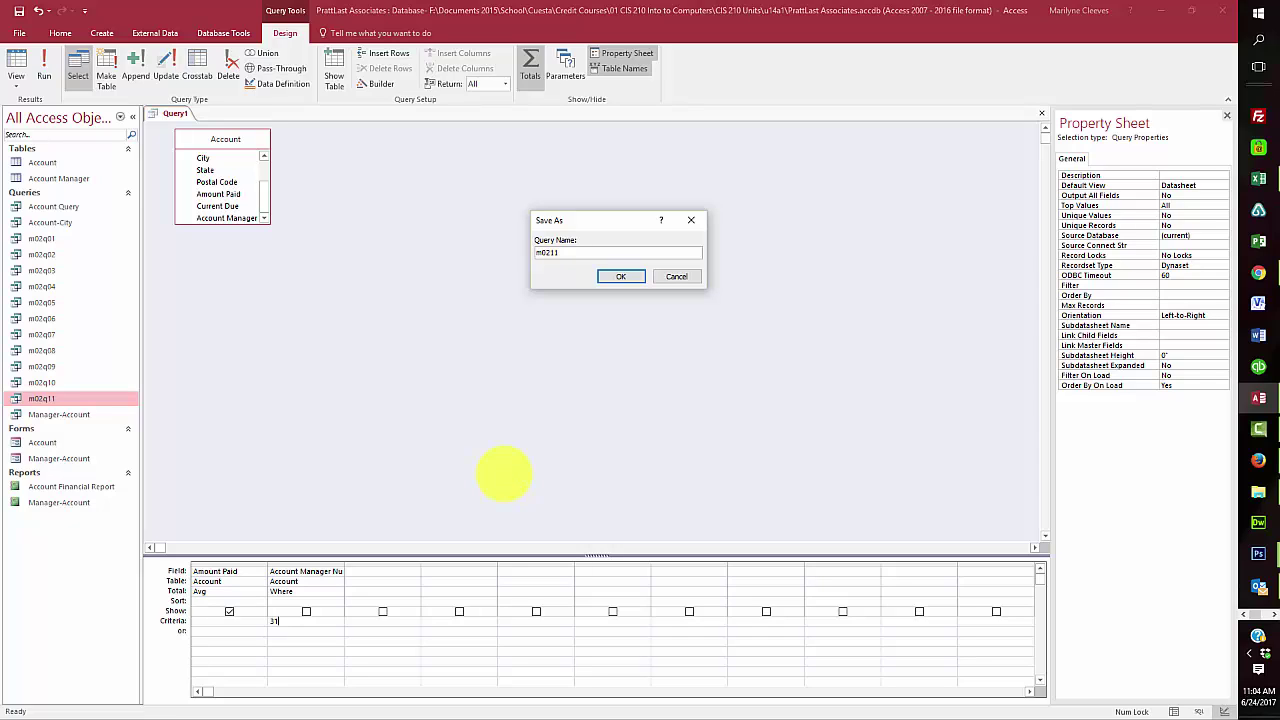
{"action": "left_click", "coordinate": [619, 279]}
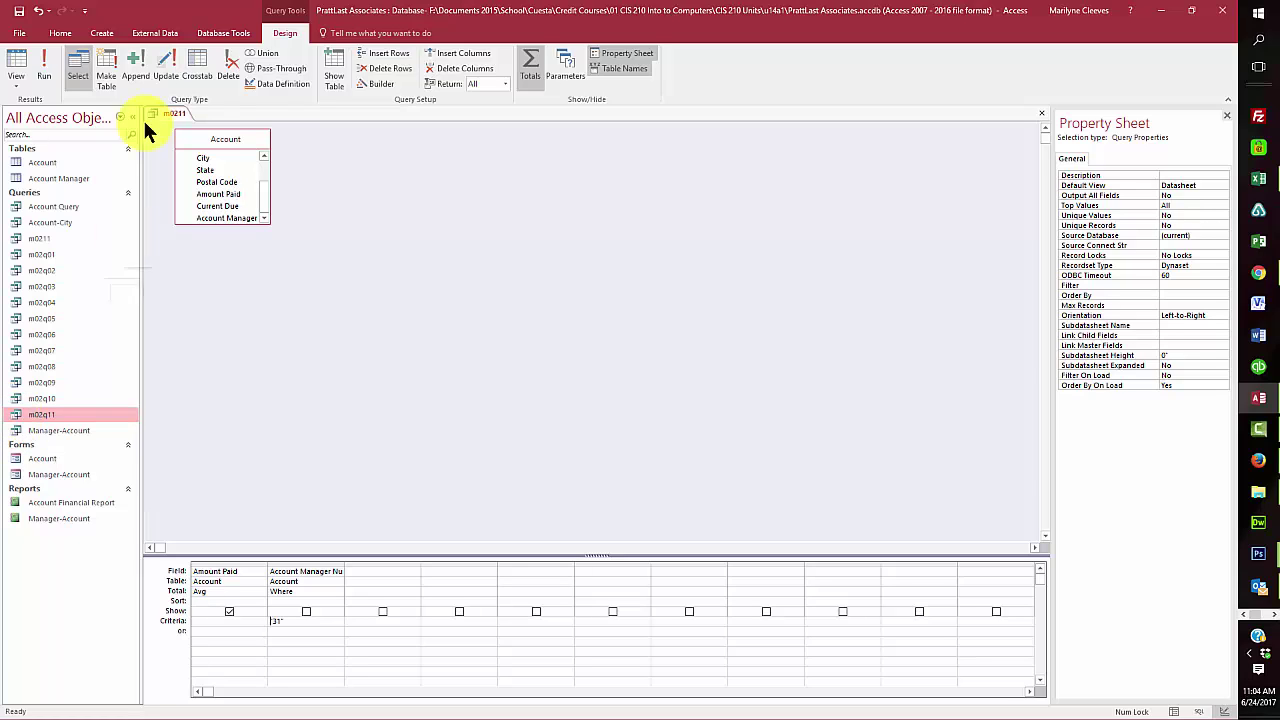
{"action": "left_click", "coordinate": [47, 68]}
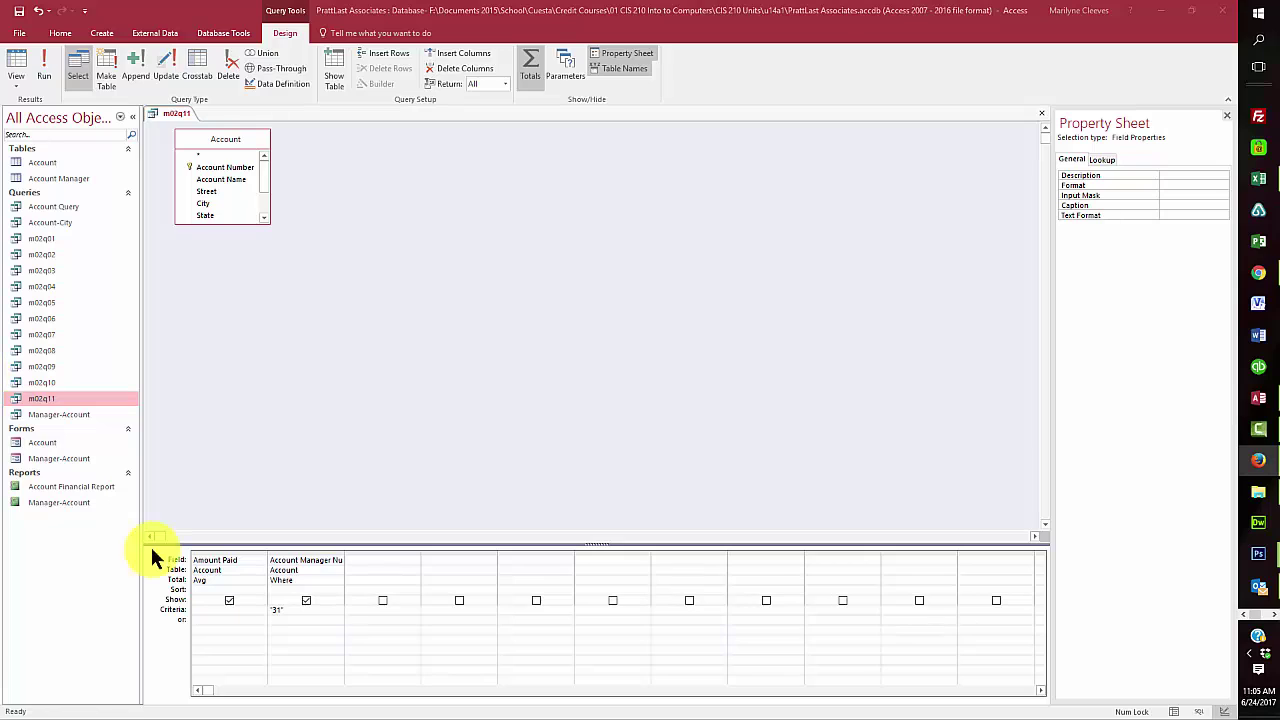
Step: Exclude the Account Manager Number column of m02q11 from the query results
{"action": "left_click", "coordinate": [466, 371]}
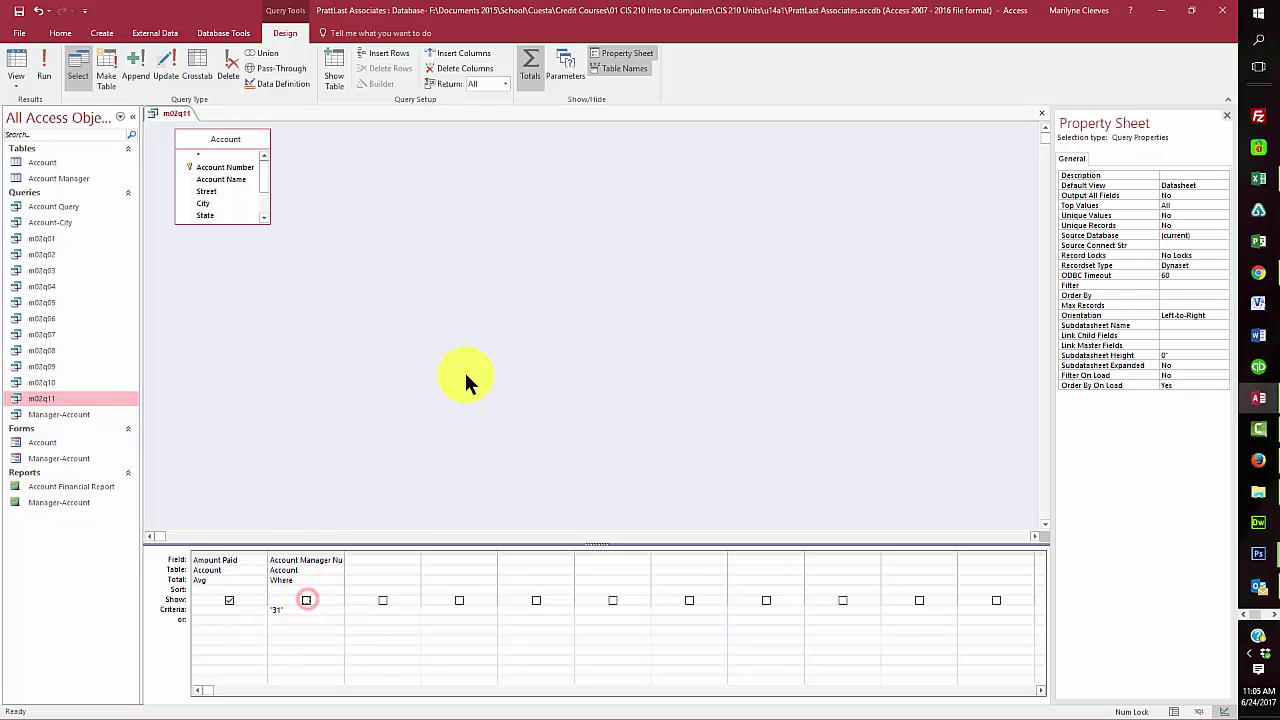
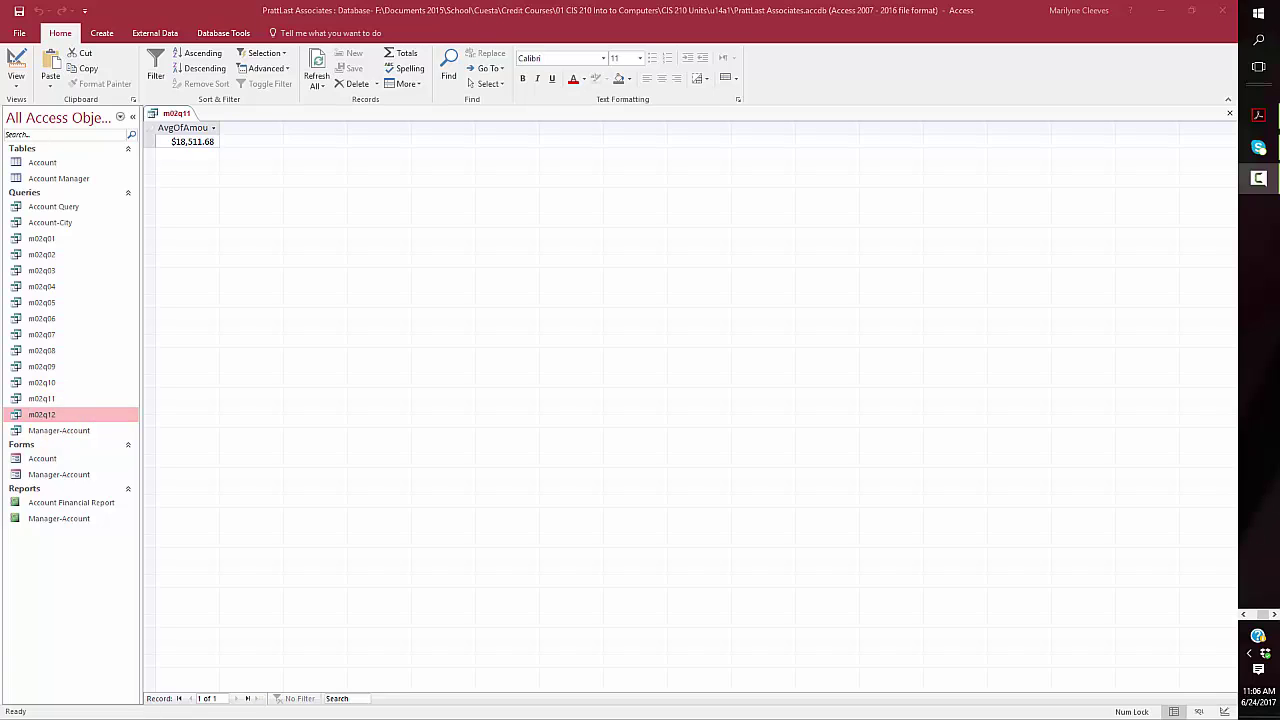
Step: Open the m02q12 query in Design view and widen the Account Manager Number column to fit its full field name
{"action": "right_click", "coordinate": [55, 412]}
{"action": "left_click", "coordinate": [86, 441]}
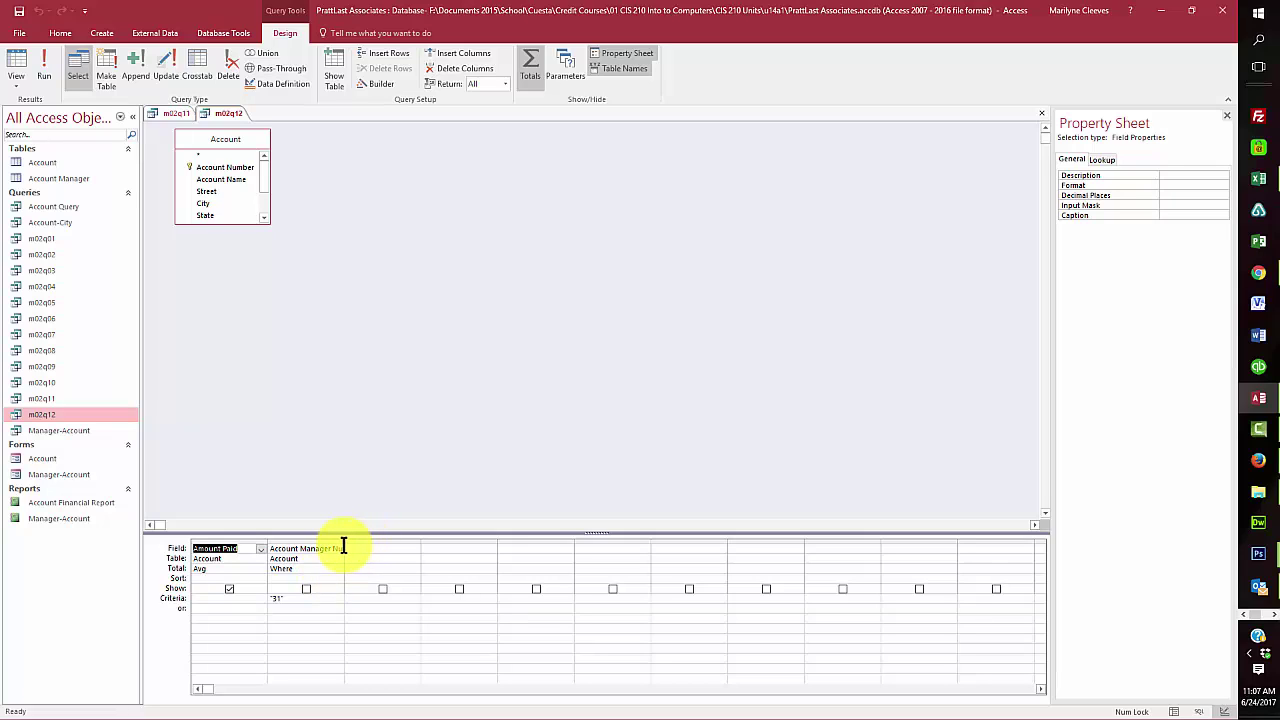
{"action": "left_click_drag", "start_coordinate": [343, 541], "coordinate": [371, 557]}
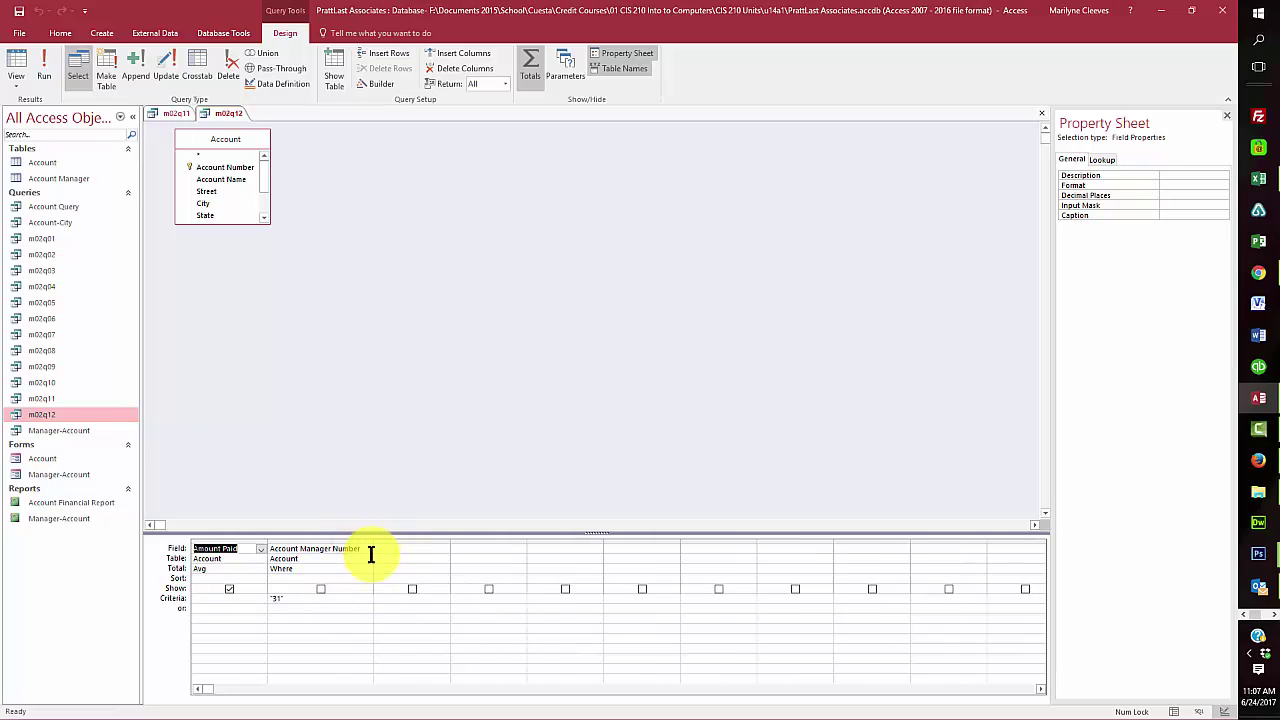
Step: Set the Total of the Account Manager Number column in m02q12 to Group By
{"action": "left_click", "coordinate": [297, 568]}
{"action": "left_click", "coordinate": [366, 569]}
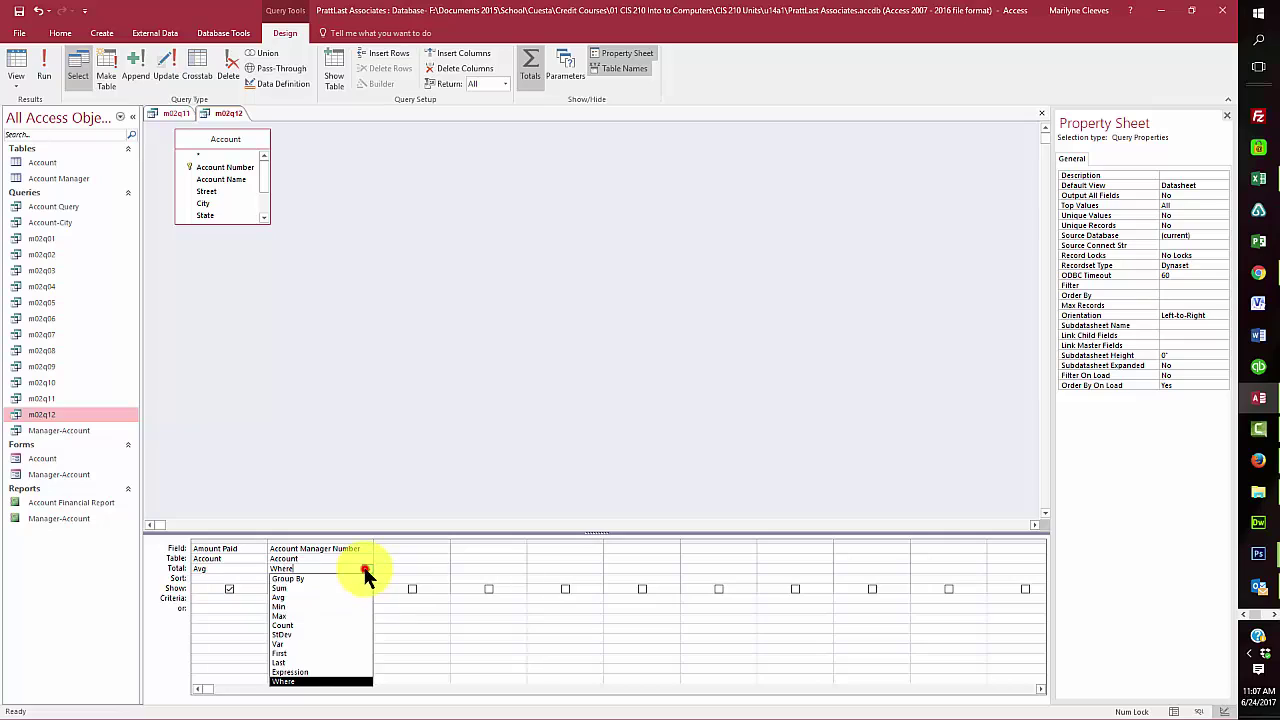
{"action": "left_click", "coordinate": [320, 580]}
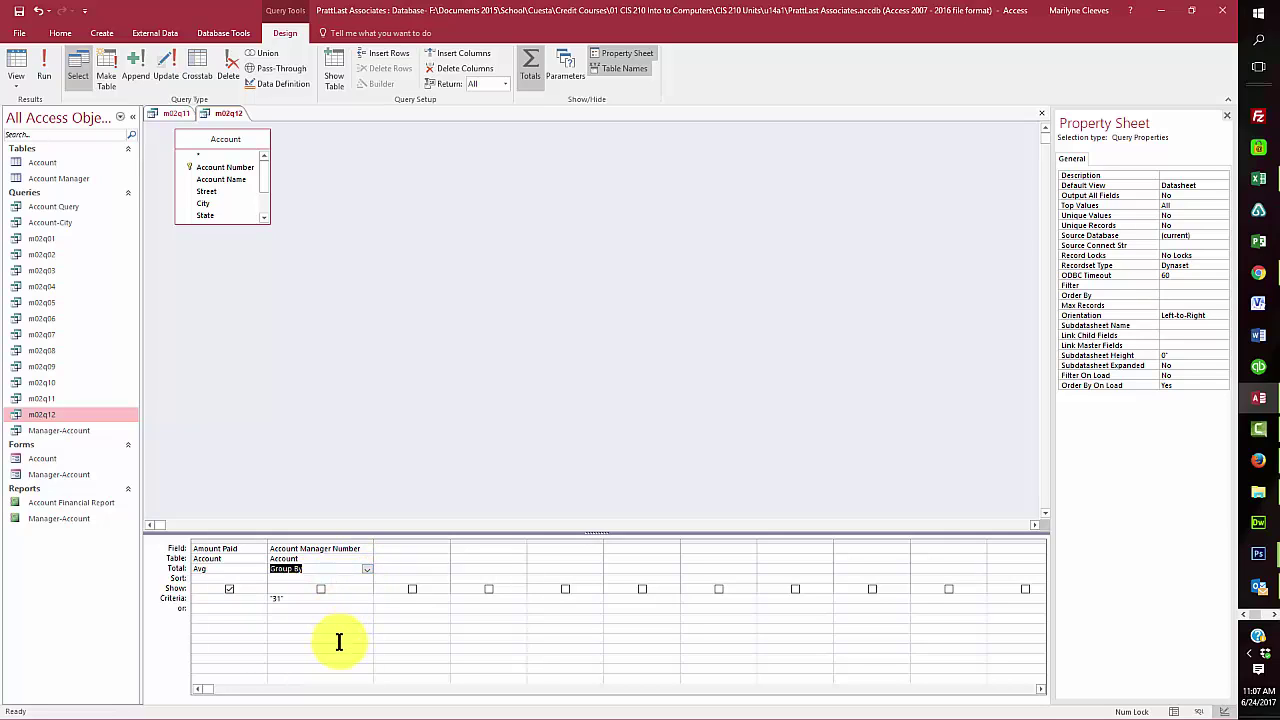
Step: Clear the criterion from the Account Manager Number column of m02q12
{"action": "left_click", "coordinate": [308, 599]}
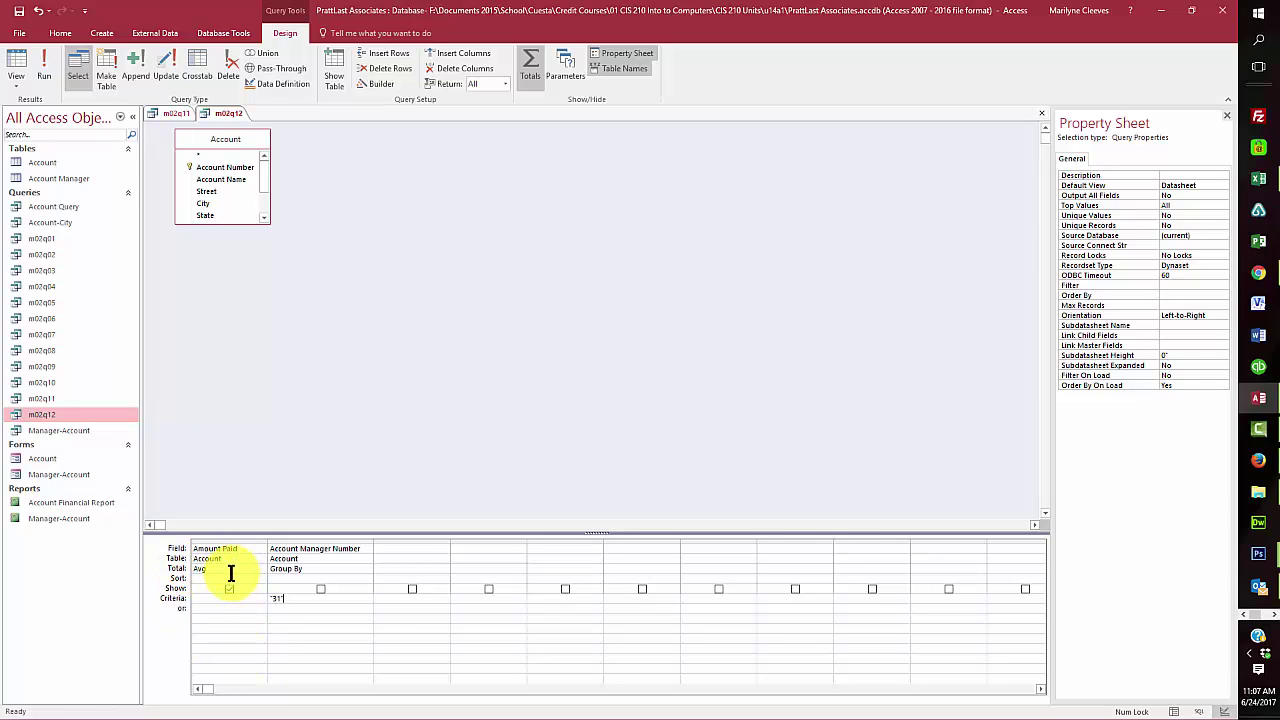
{"action": "double_click", "coordinate": [277, 598]}
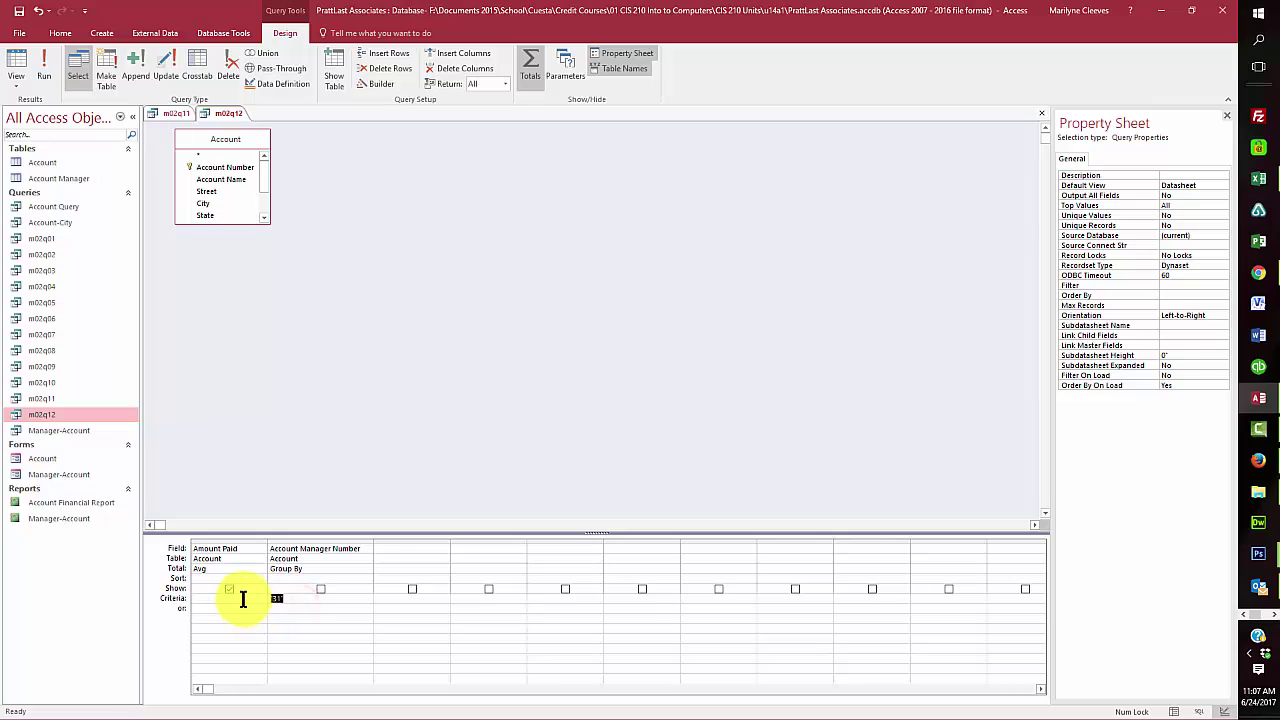
{"action": "key", "text": "Delete"}
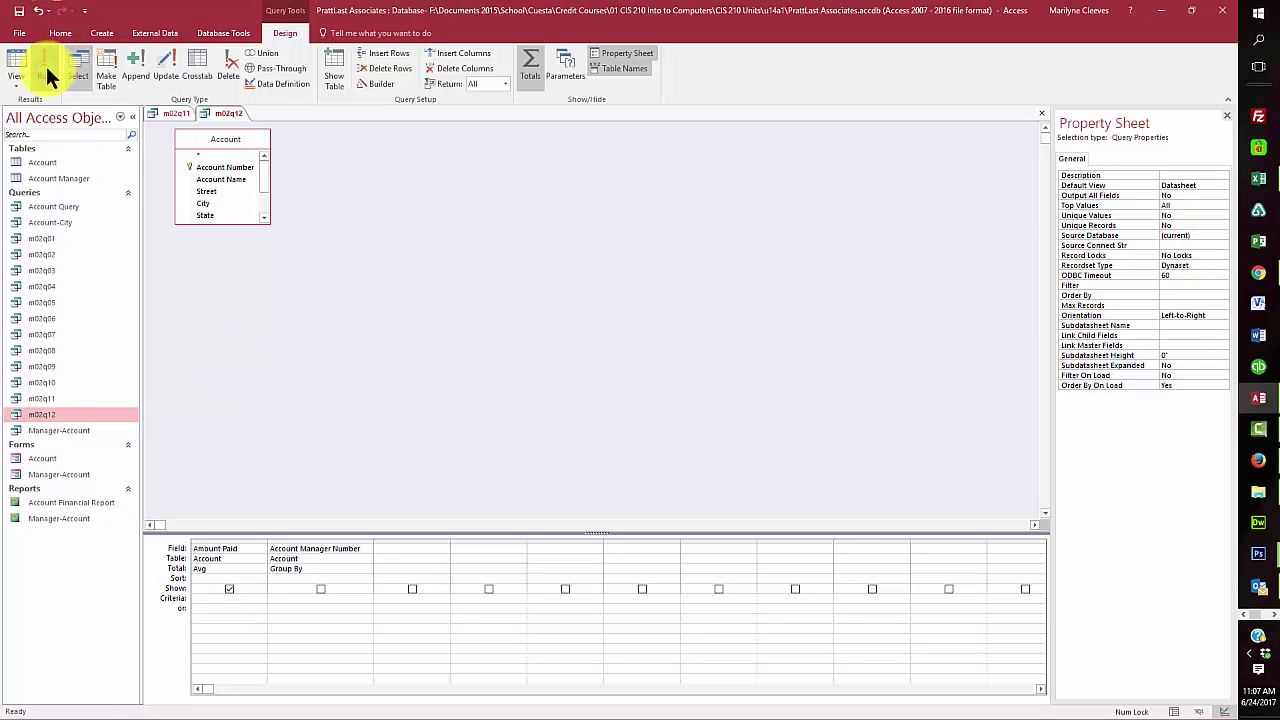
Step: Move the Amount Paid column after Account Manager Number in m02q12 and run the query
{"action": "left_click", "coordinate": [253, 541]}
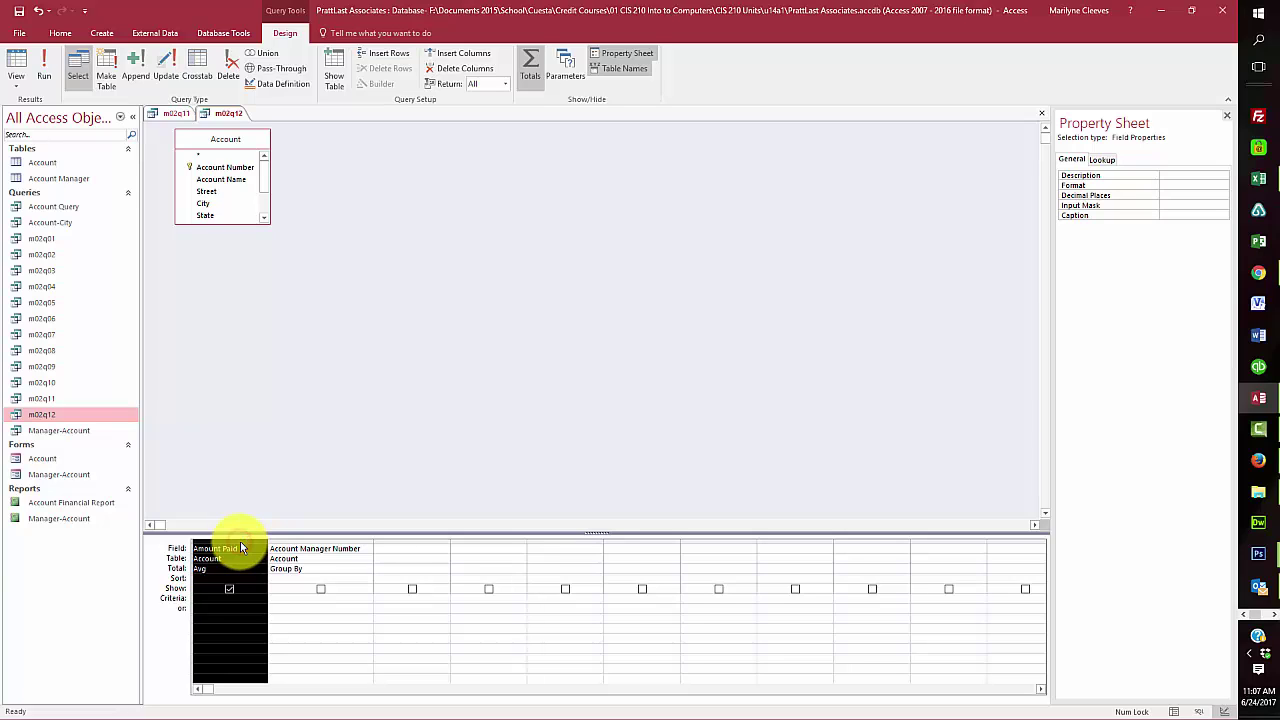
{"action": "left_click_drag", "start_coordinate": [240, 541], "coordinate": [381, 552]}
{"action": "left_click", "coordinate": [574, 436]}
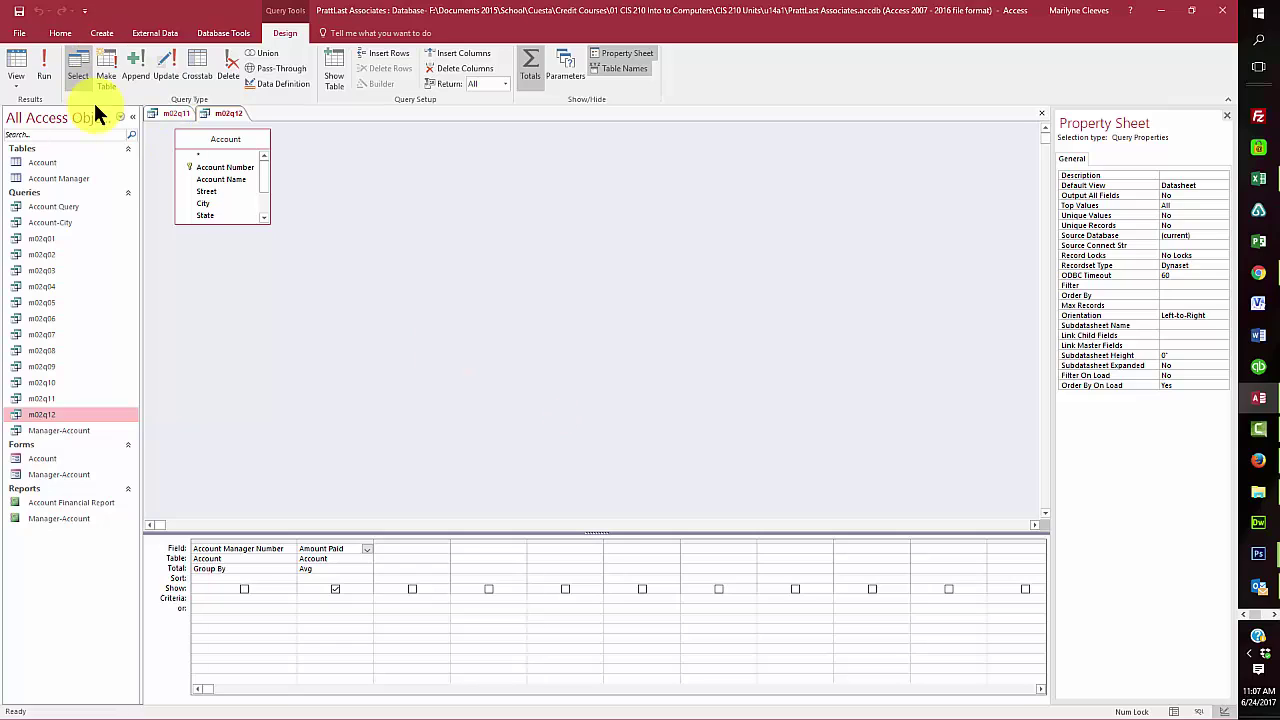
{"action": "left_click", "coordinate": [48, 70]}
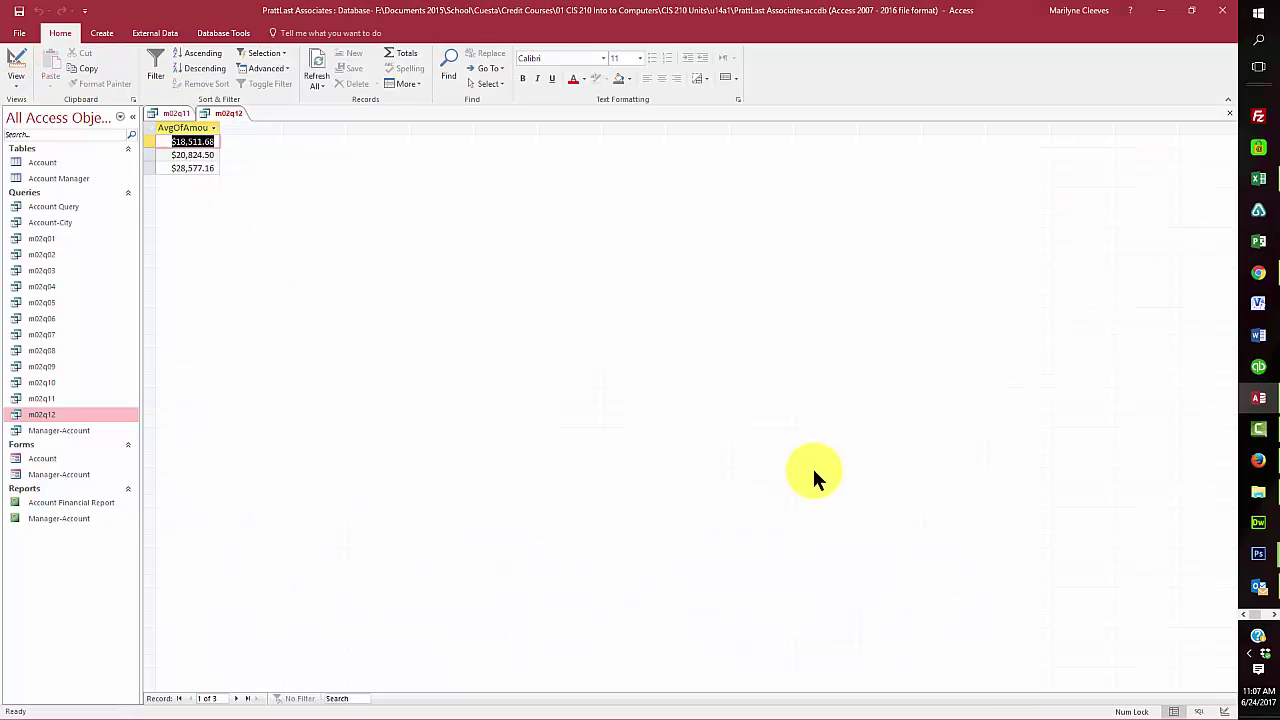
Step: Include the Account Manager Number column in the m02q12 results and run the query again
{"action": "right_click", "coordinate": [54, 414]}
{"action": "left_click", "coordinate": [106, 437]}
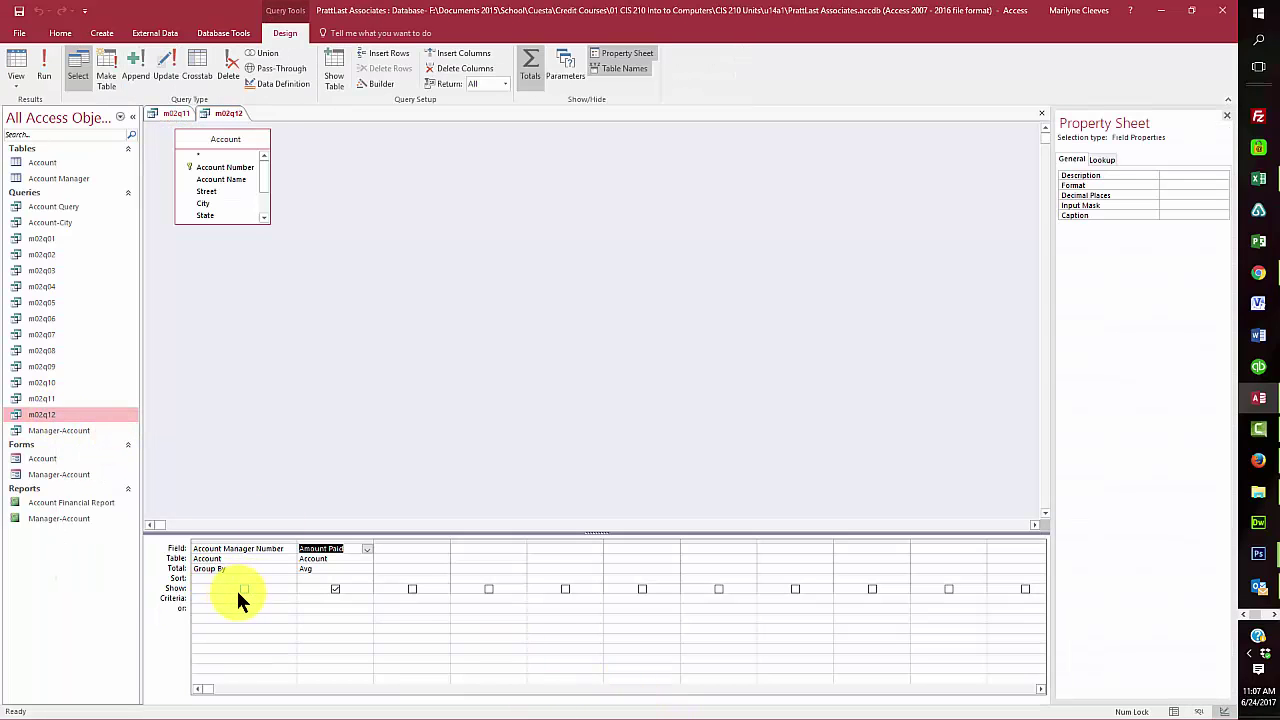
{"action": "left_click", "coordinate": [244, 590]}
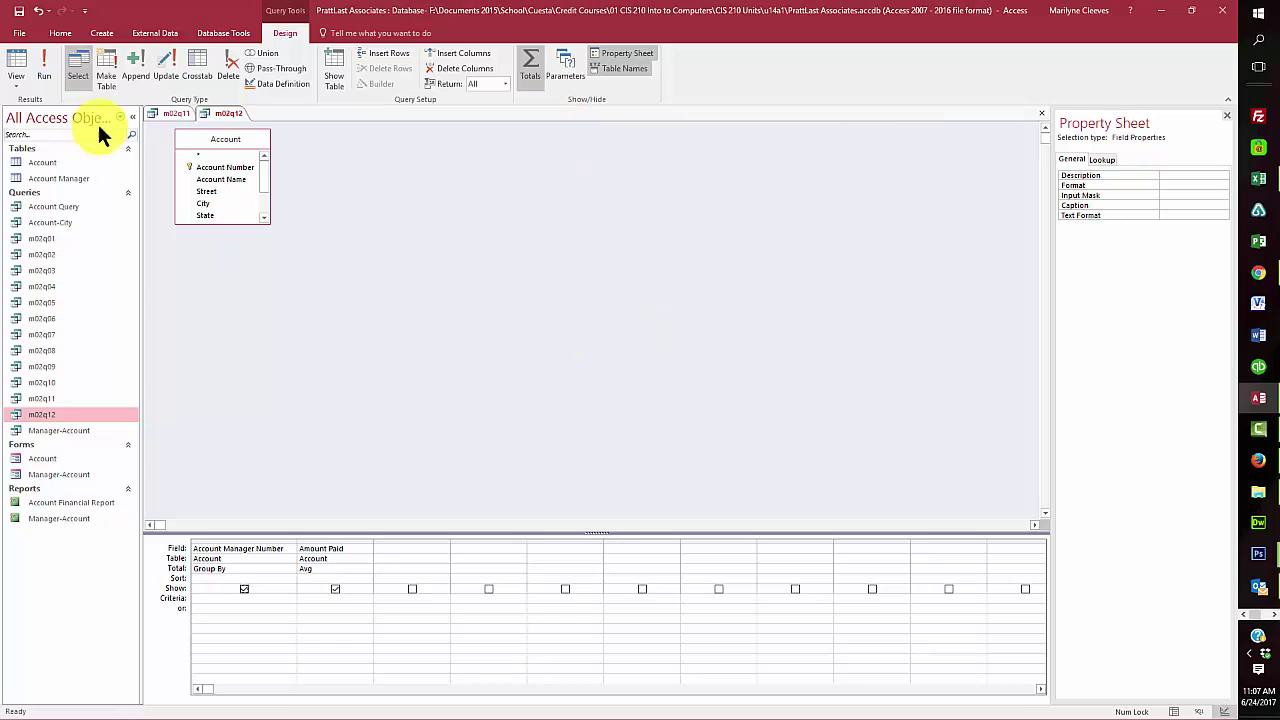
{"action": "left_click", "coordinate": [44, 70]}
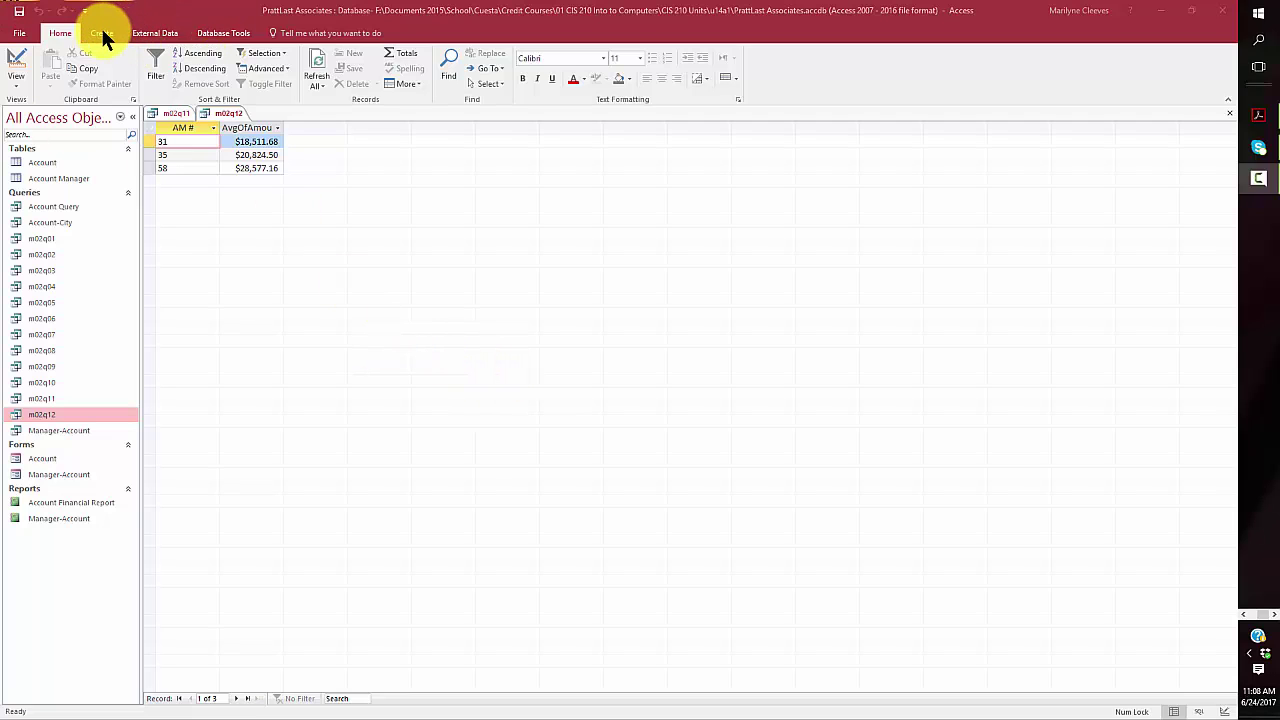
Step: Save and close the m02q12 query, and close m02q11 with its design changes saved
{"action": "right_click", "coordinate": [233, 113]}
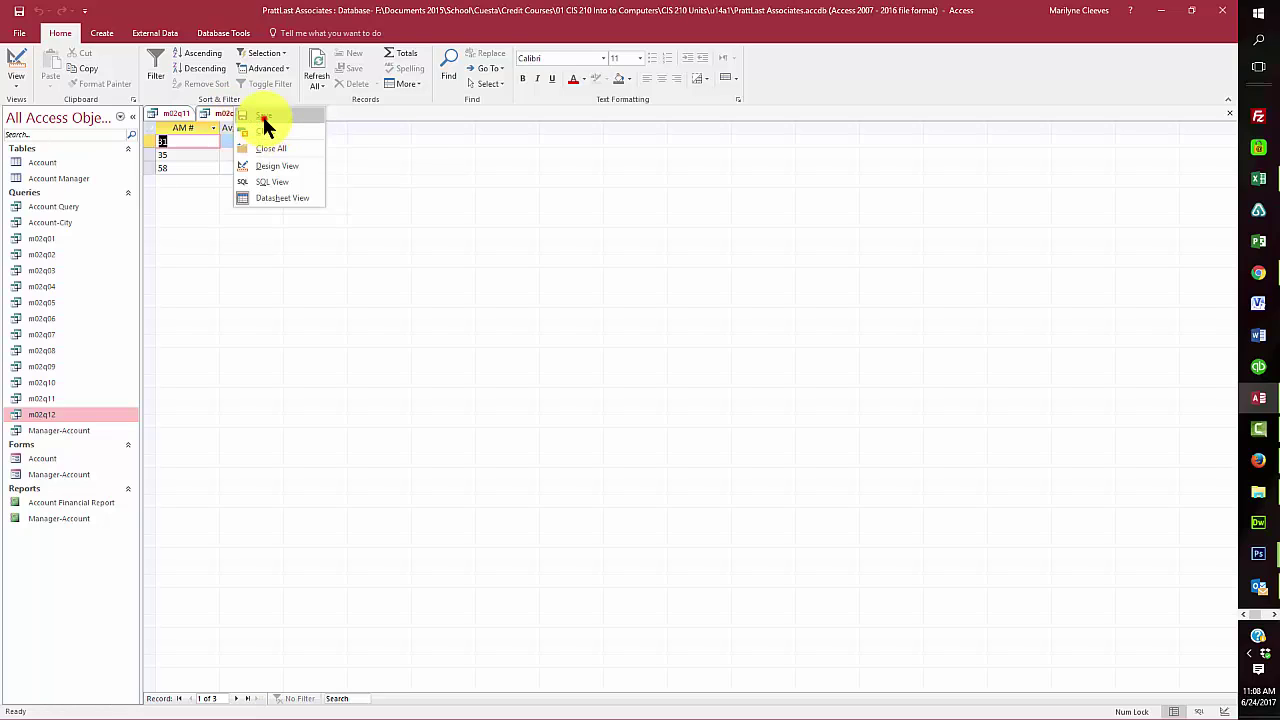
{"action": "left_click", "coordinate": [263, 120]}
{"action": "right_click", "coordinate": [229, 114]}
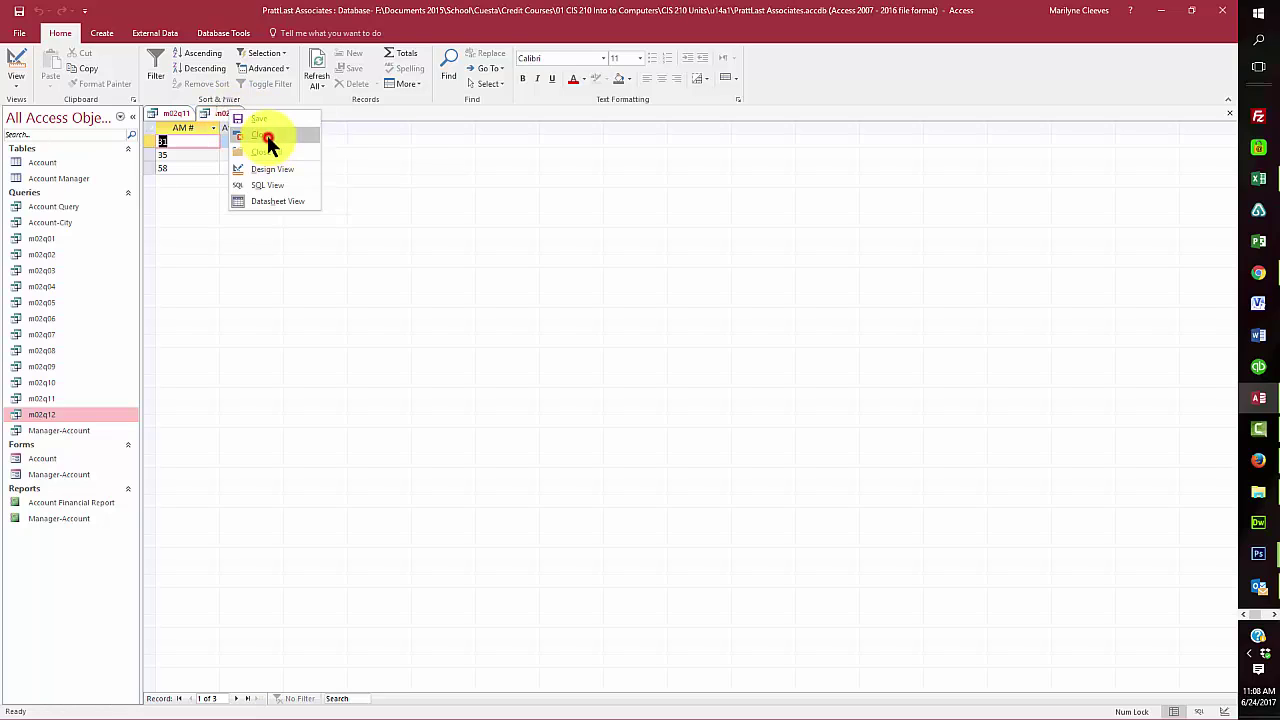
{"action": "left_click", "coordinate": [266, 136]}
{"action": "right_click", "coordinate": [172, 113]}
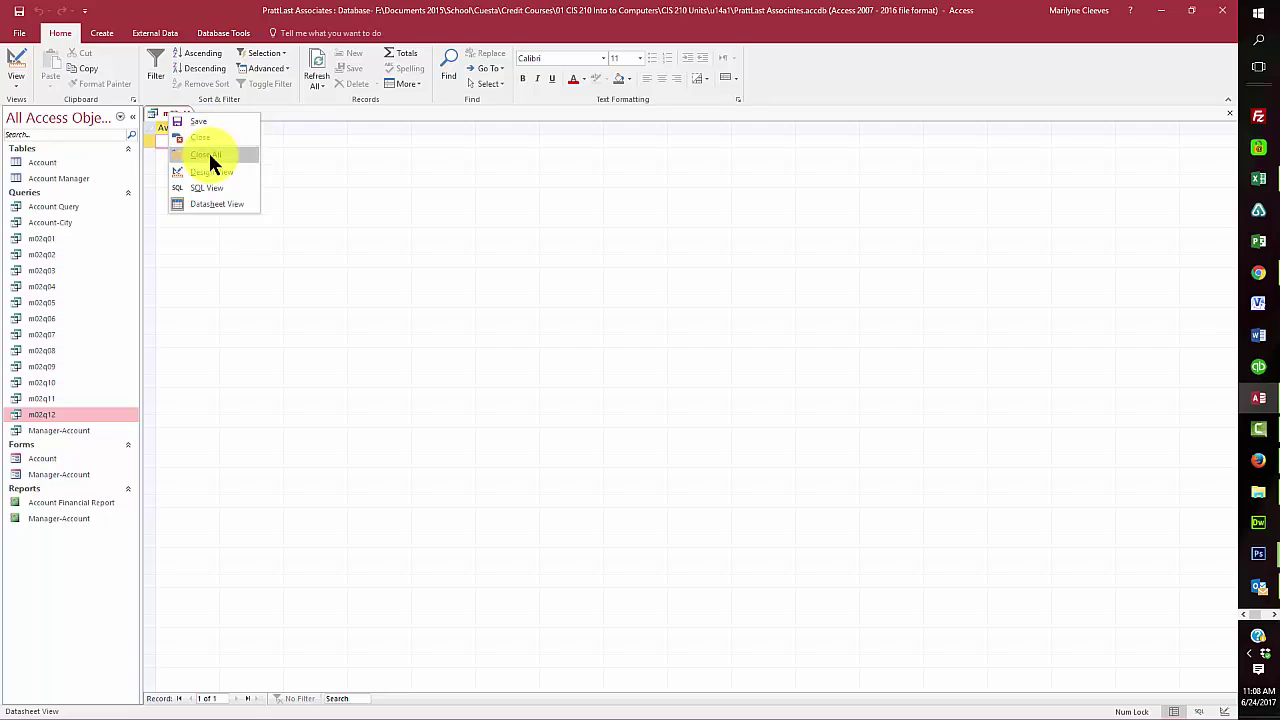
{"action": "left_click", "coordinate": [200, 137]}
{"action": "left_click", "coordinate": [573, 403]}
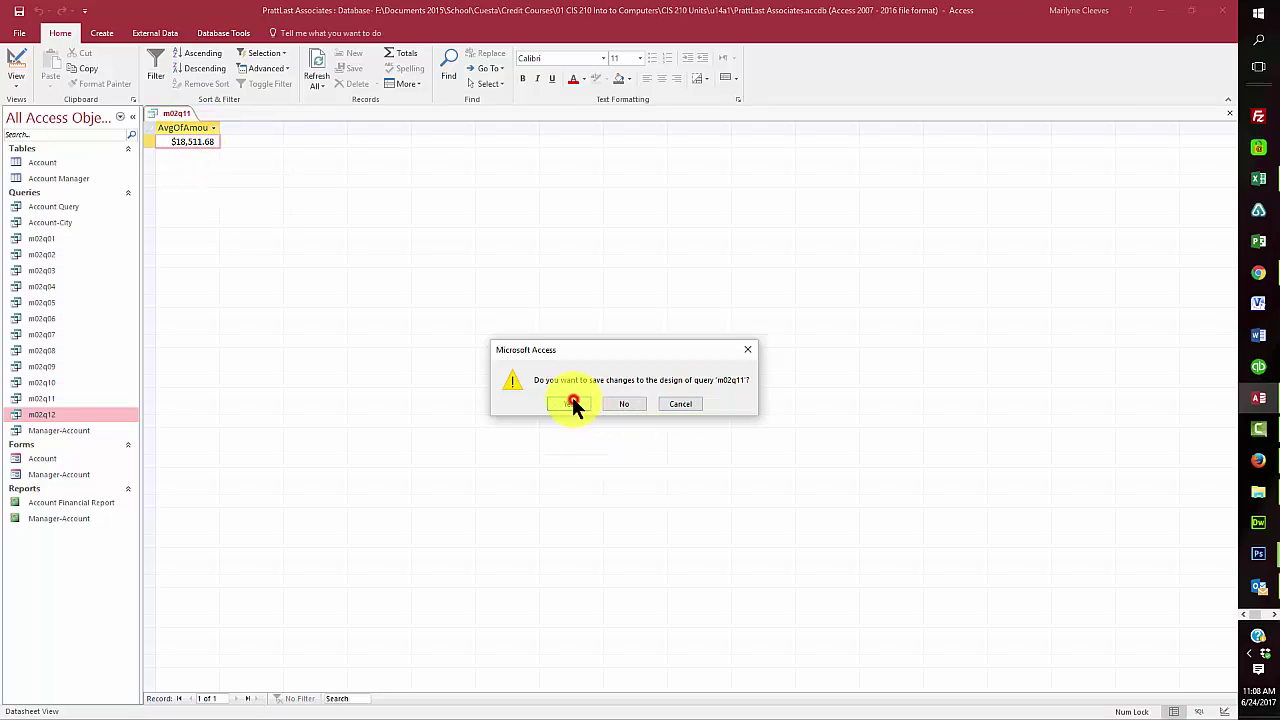
{"action": "left_click", "coordinate": [103, 34]}
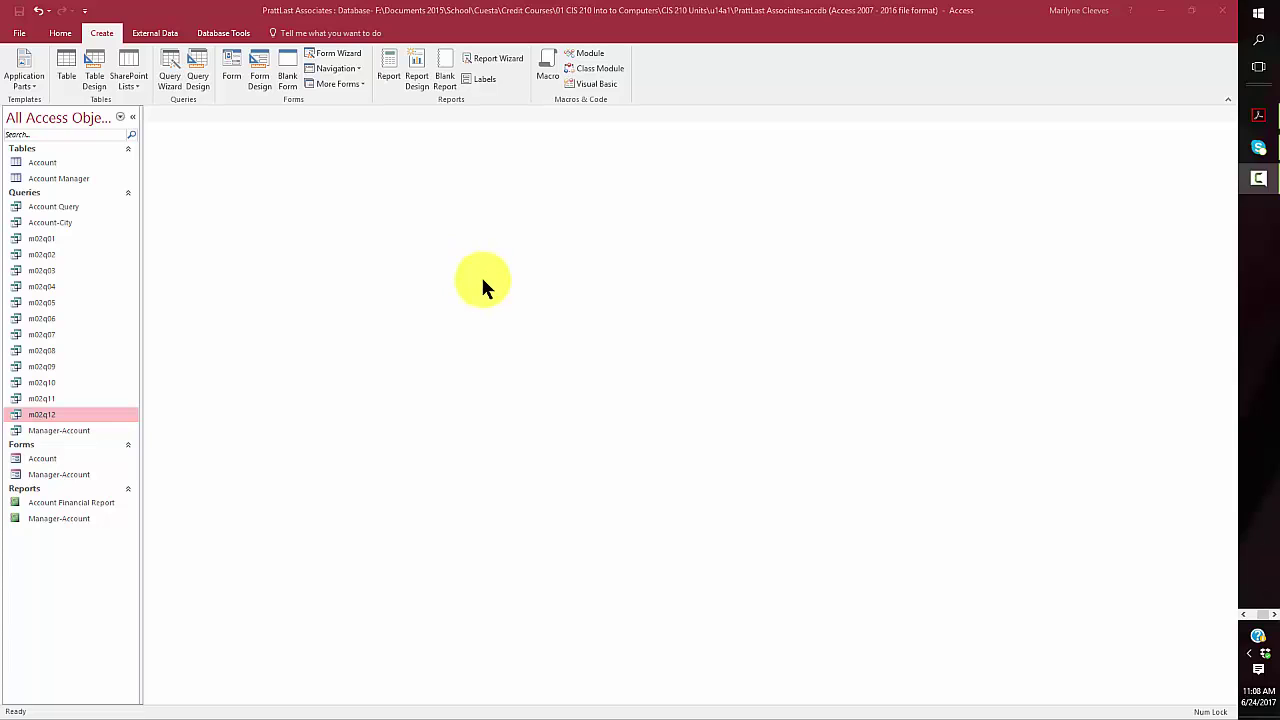
{"action": "left_click", "coordinate": [173, 80]}
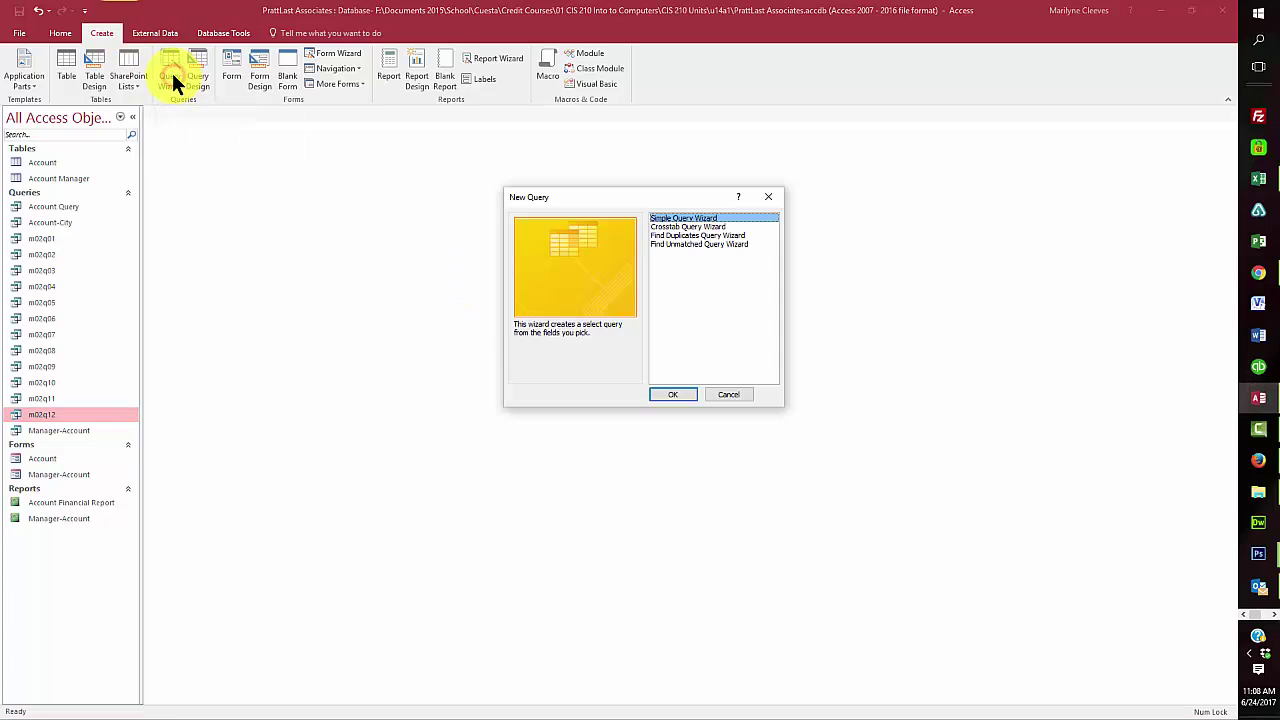
{"action": "left_click", "coordinate": [700, 227]}
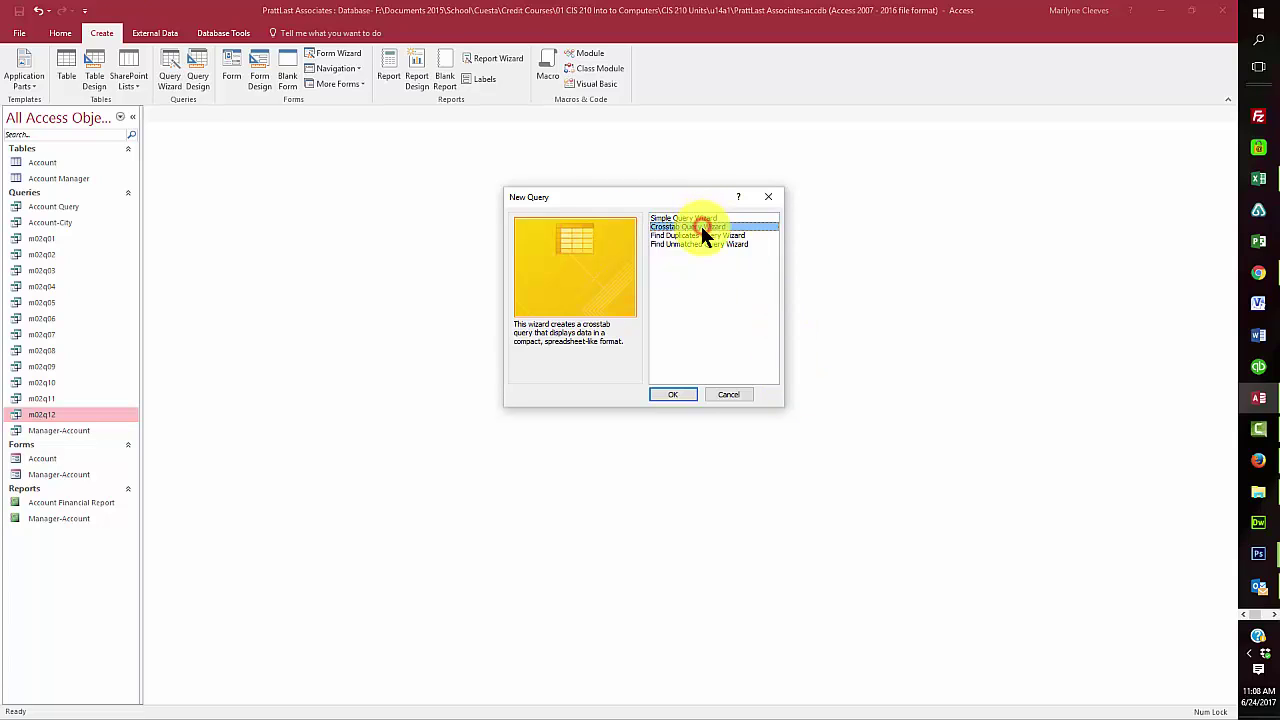
{"action": "left_click", "coordinate": [671, 395]}
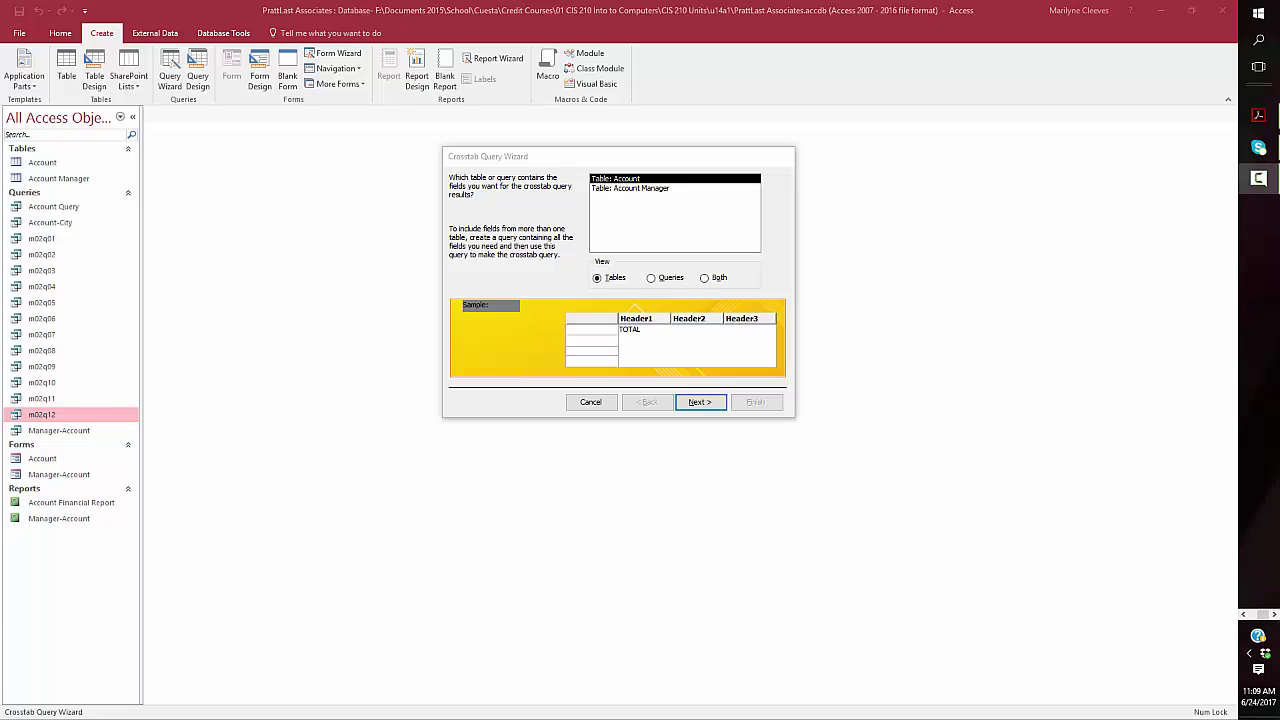
{"action": "left_click", "coordinate": [622, 182]}
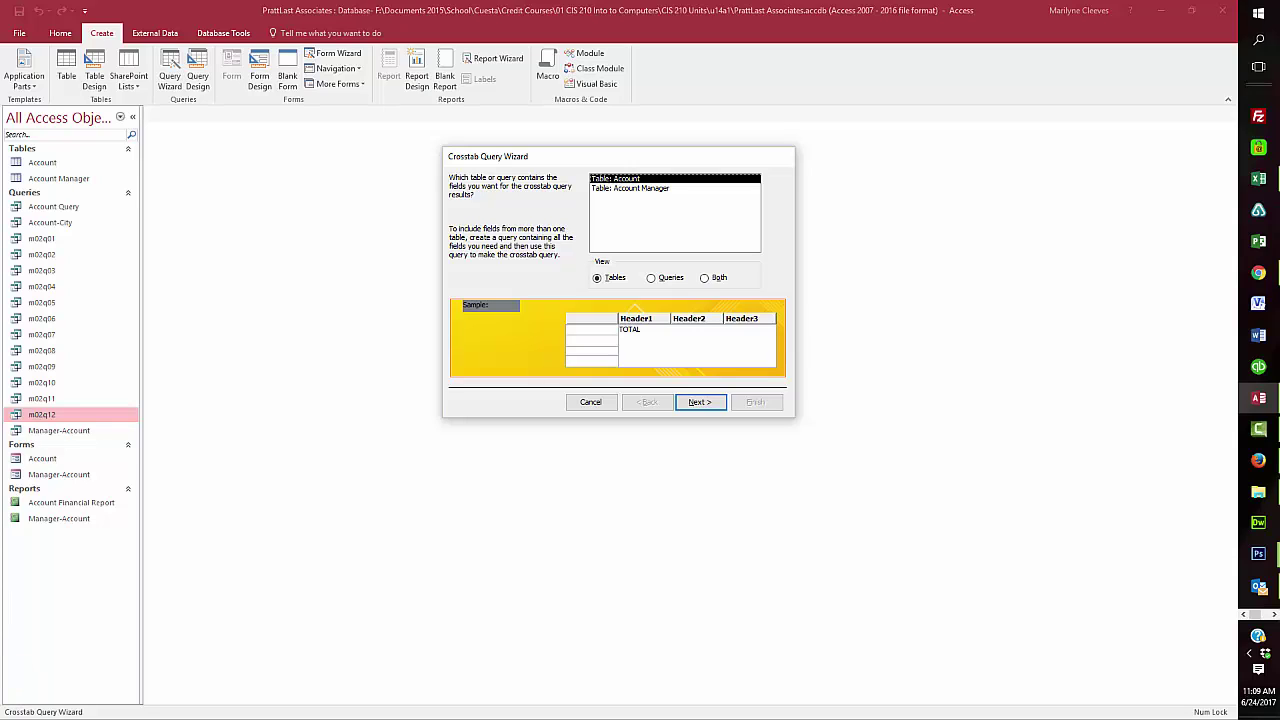
{"action": "key", "text": "Return"}
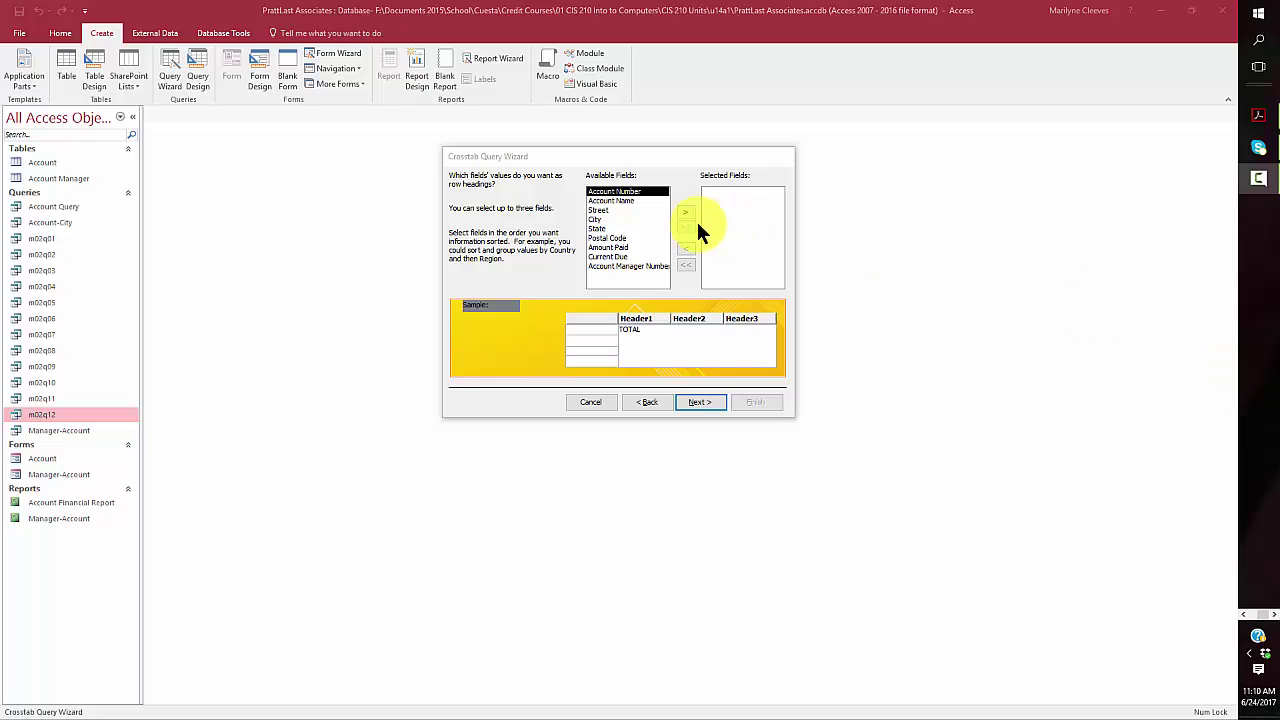
{"action": "left_click", "coordinate": [598, 228]}
{"action": "left_click", "coordinate": [687, 213]}
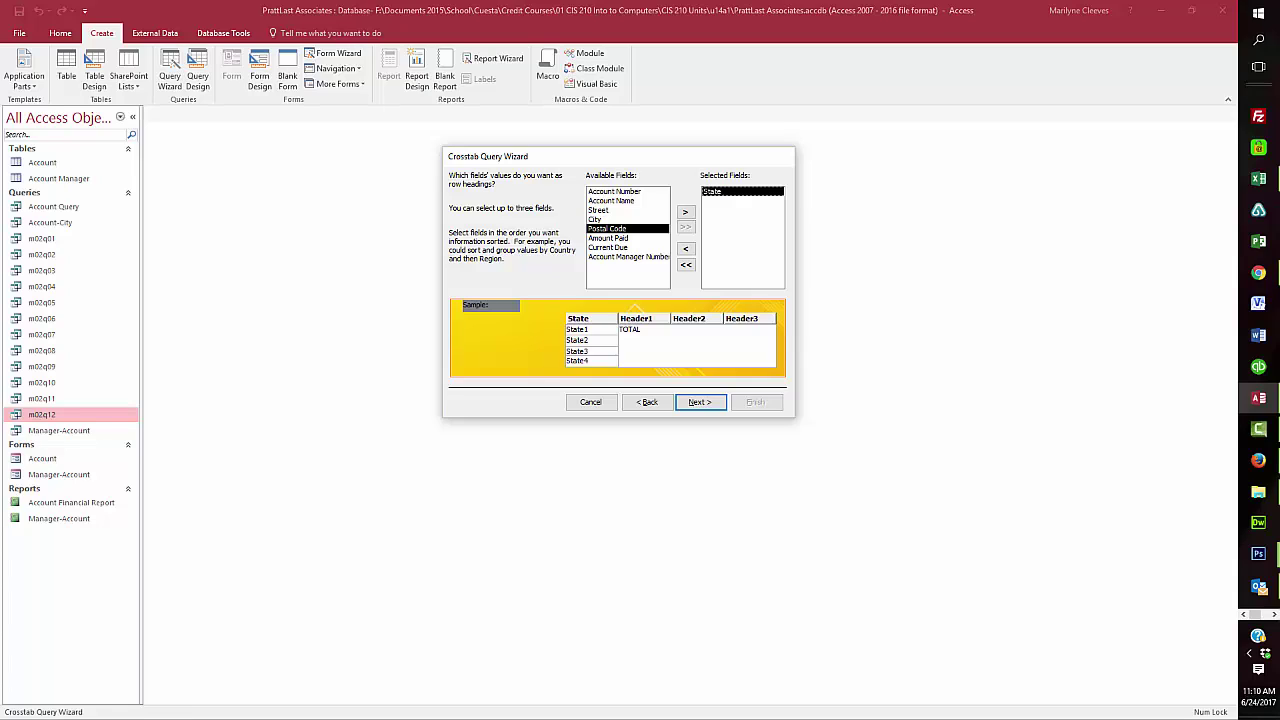
{"action": "double_click", "coordinate": [628, 256]}
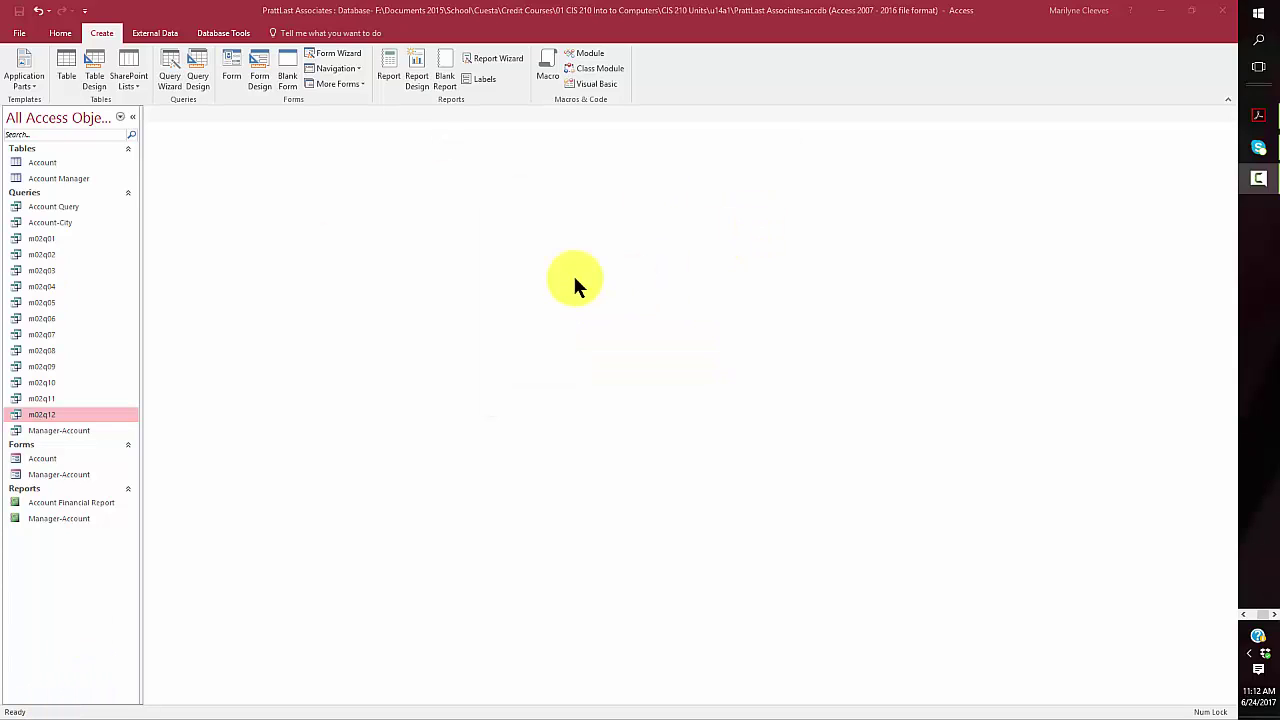
Step: Start a crosstab query with the wizard, based on the Account table, with State as the row heading
{"action": "left_click", "coordinate": [168, 82]}
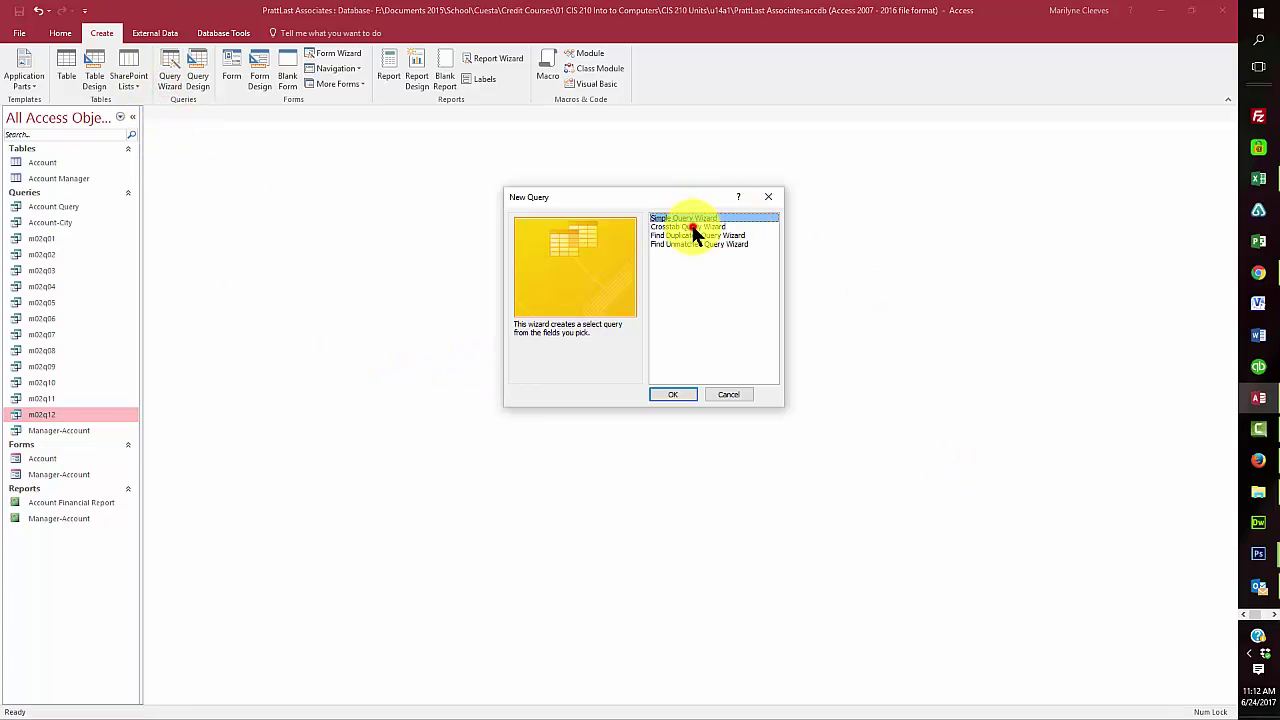
{"action": "left_click", "coordinate": [692, 227]}
{"action": "left_click", "coordinate": [682, 395]}
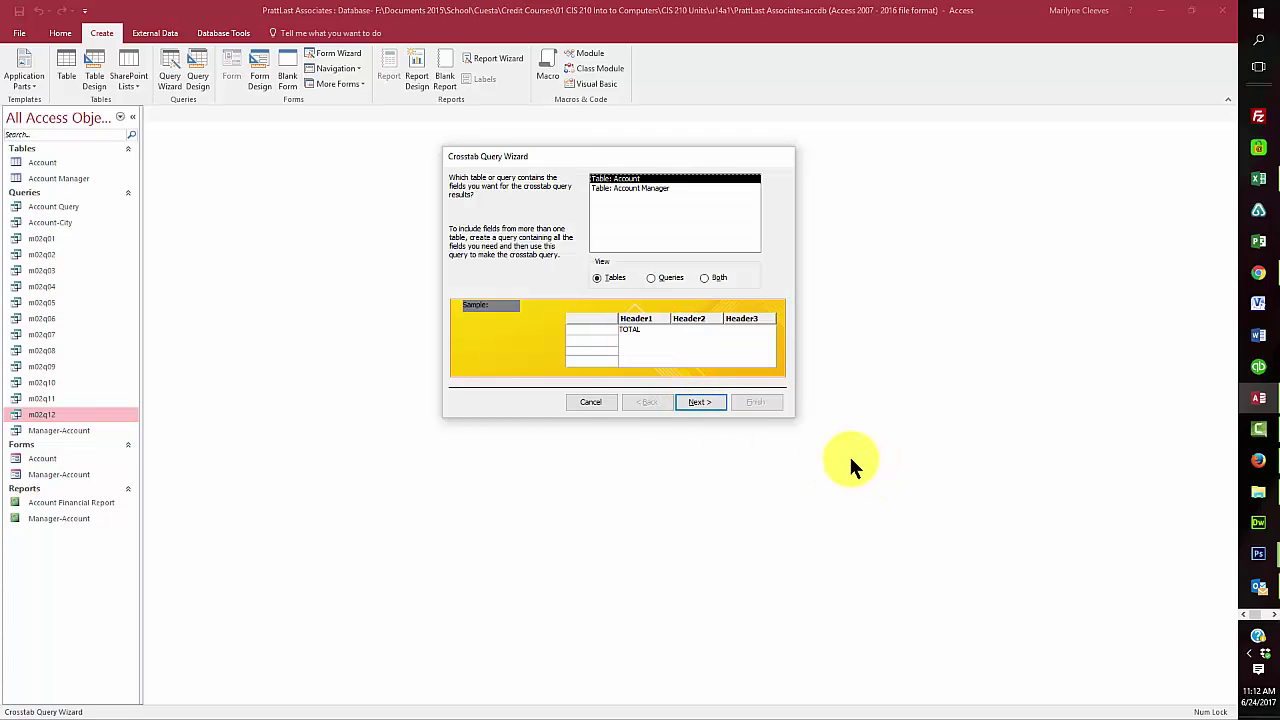
{"action": "left_click", "coordinate": [700, 402]}
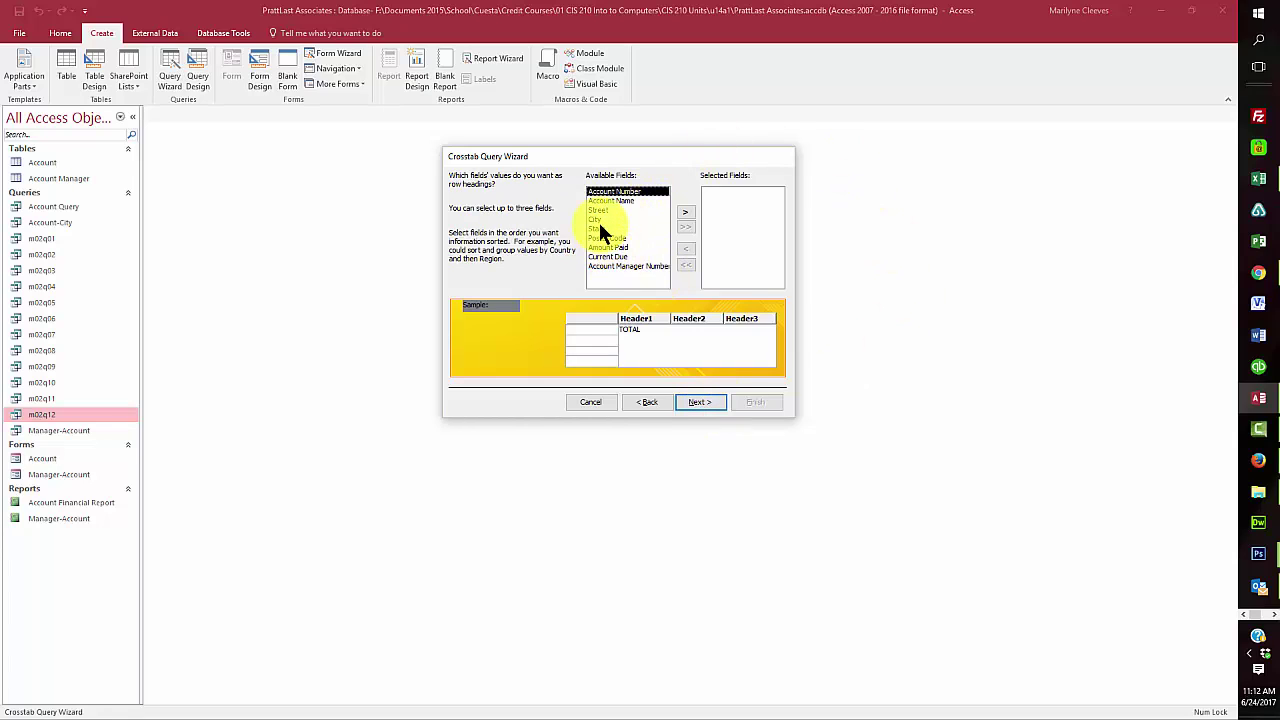
{"action": "left_click", "coordinate": [601, 228]}
{"action": "left_click", "coordinate": [684, 213]}
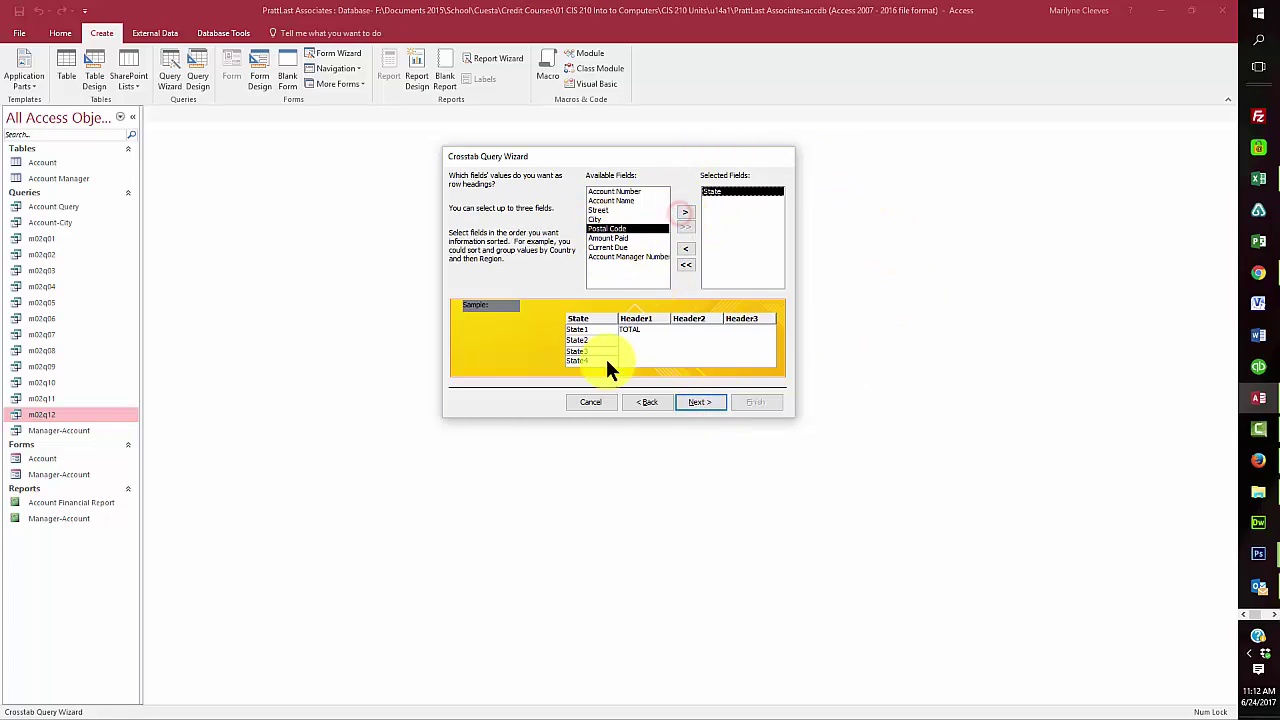
{"action": "left_click", "coordinate": [697, 401]}
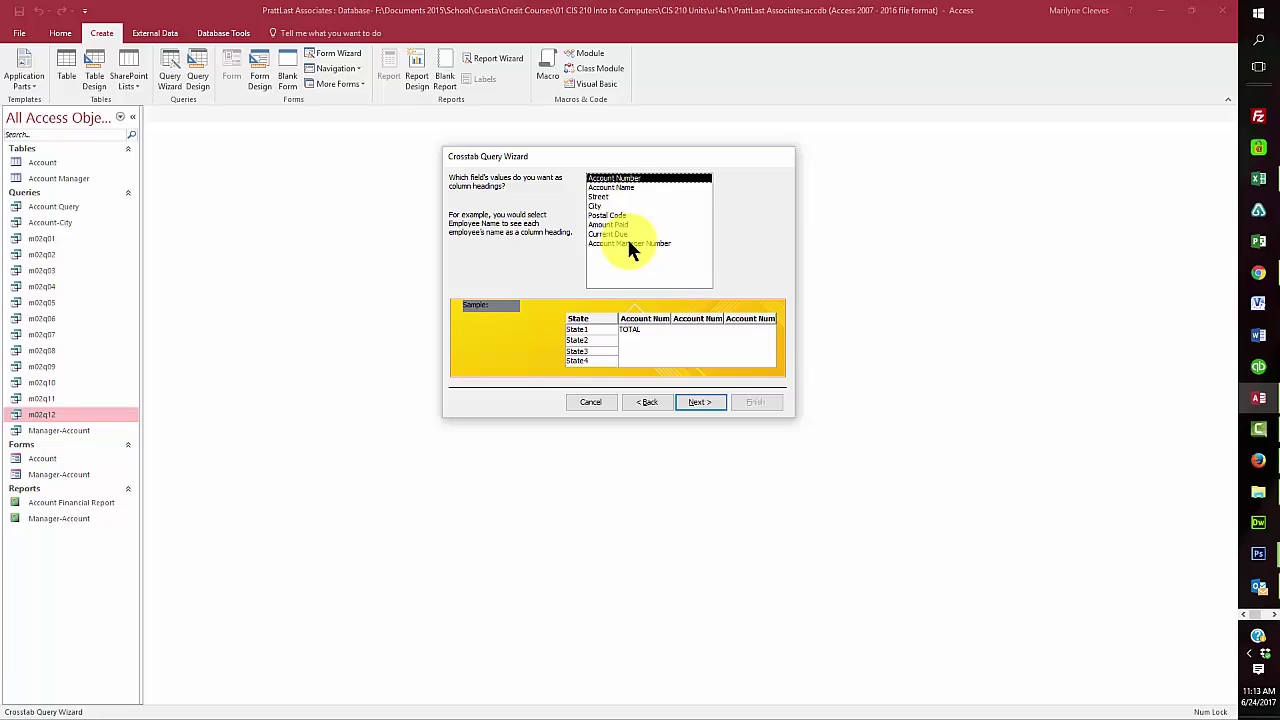
Step: Use Account Manager Number for the crosstab's column headings and calculate the Sum of Current Due at each intersection
{"action": "left_click", "coordinate": [629, 244]}
{"action": "left_click", "coordinate": [699, 404]}
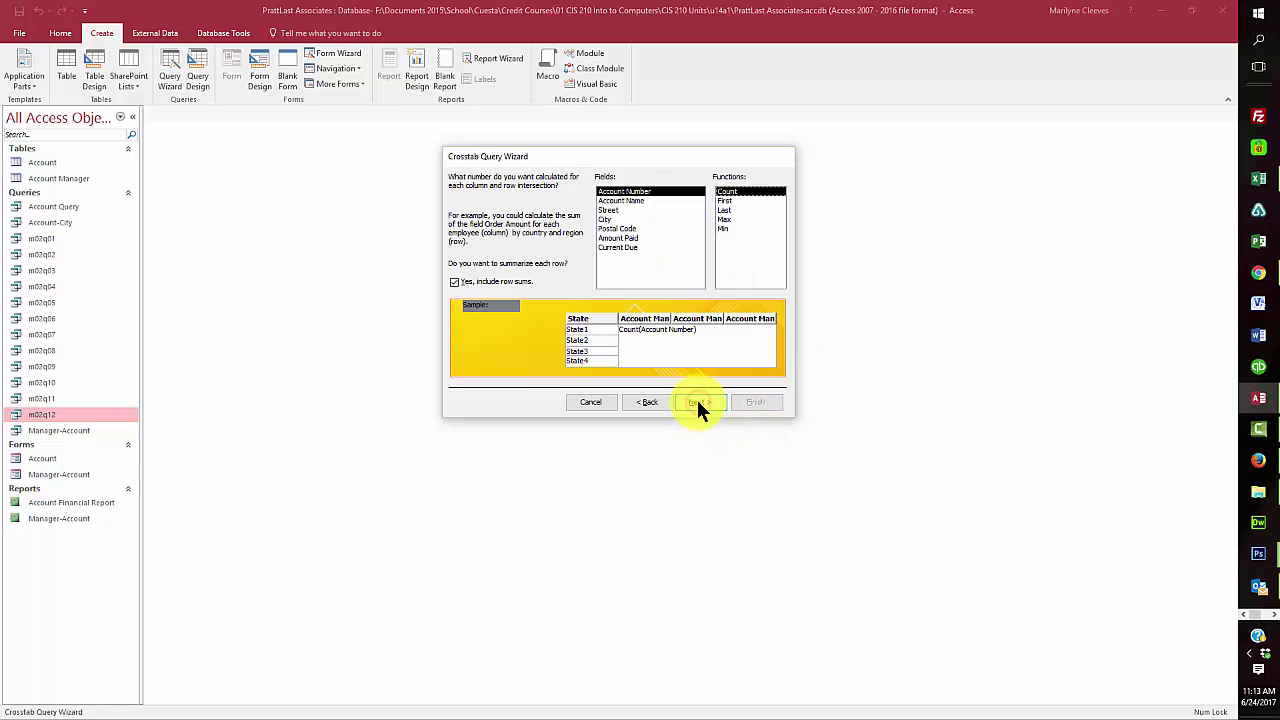
{"action": "left_click", "coordinate": [626, 240]}
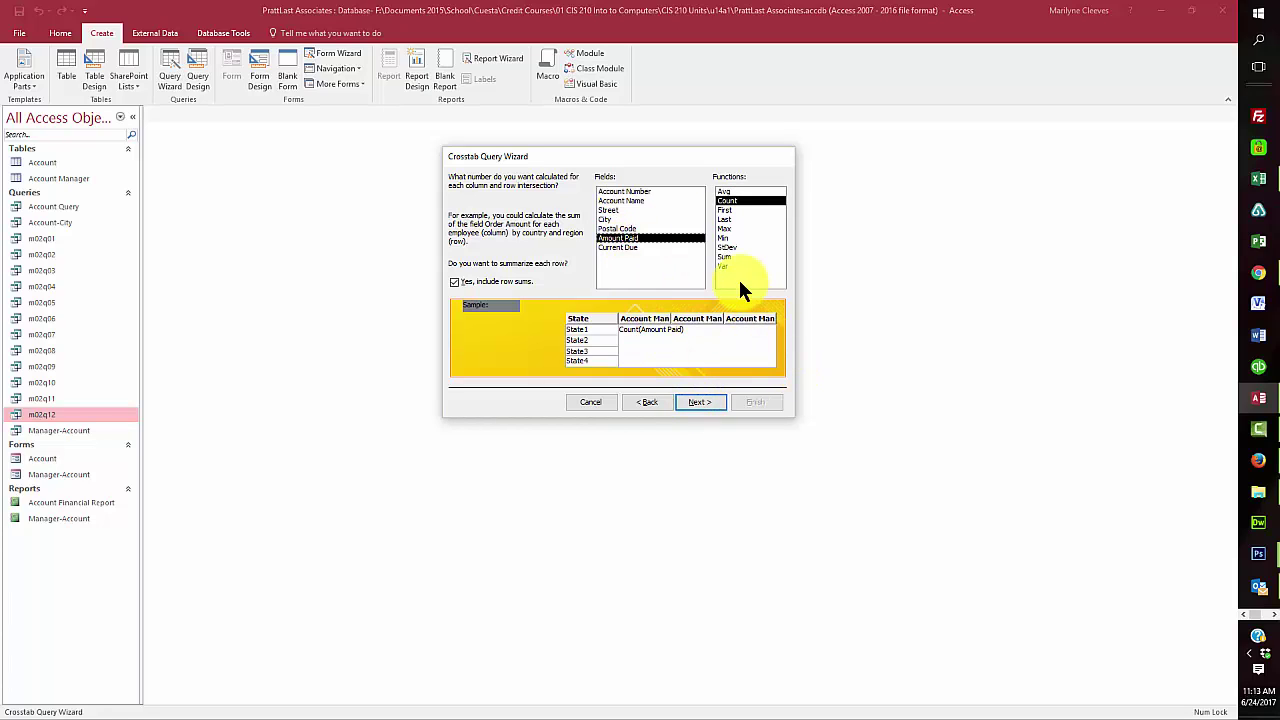
{"action": "left_click", "coordinate": [727, 257]}
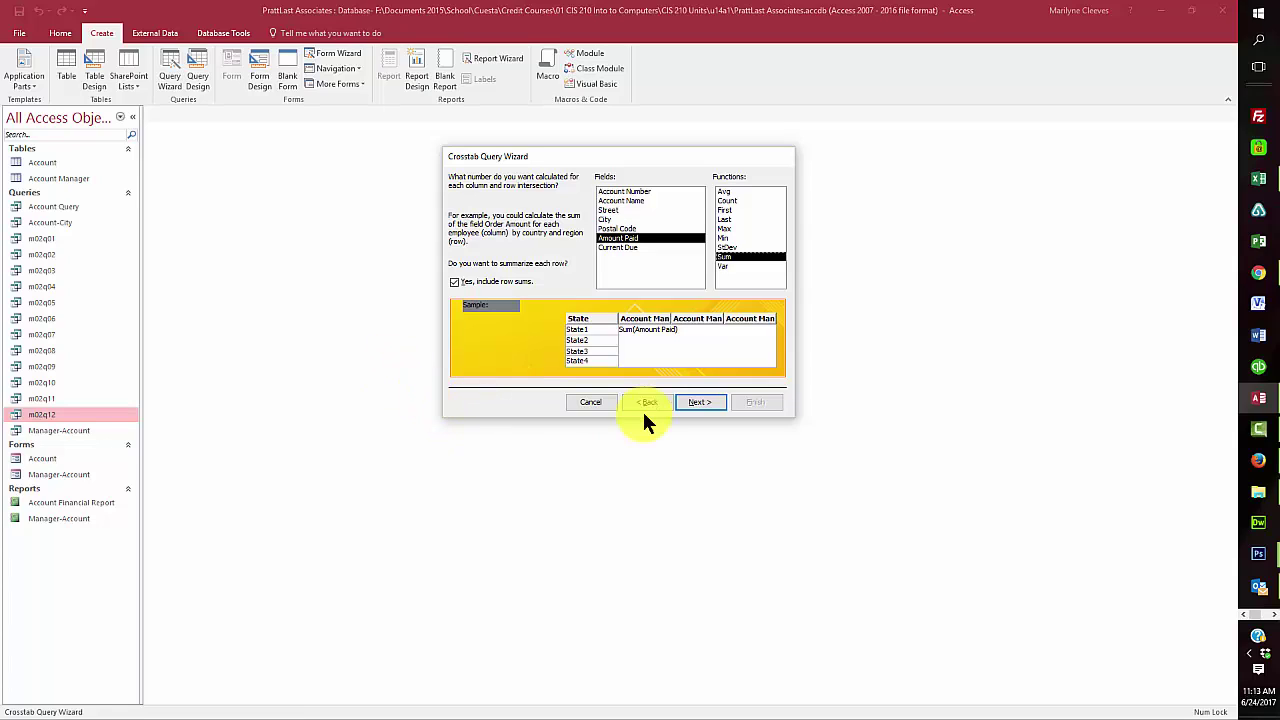
{"action": "left_click", "coordinate": [615, 247]}
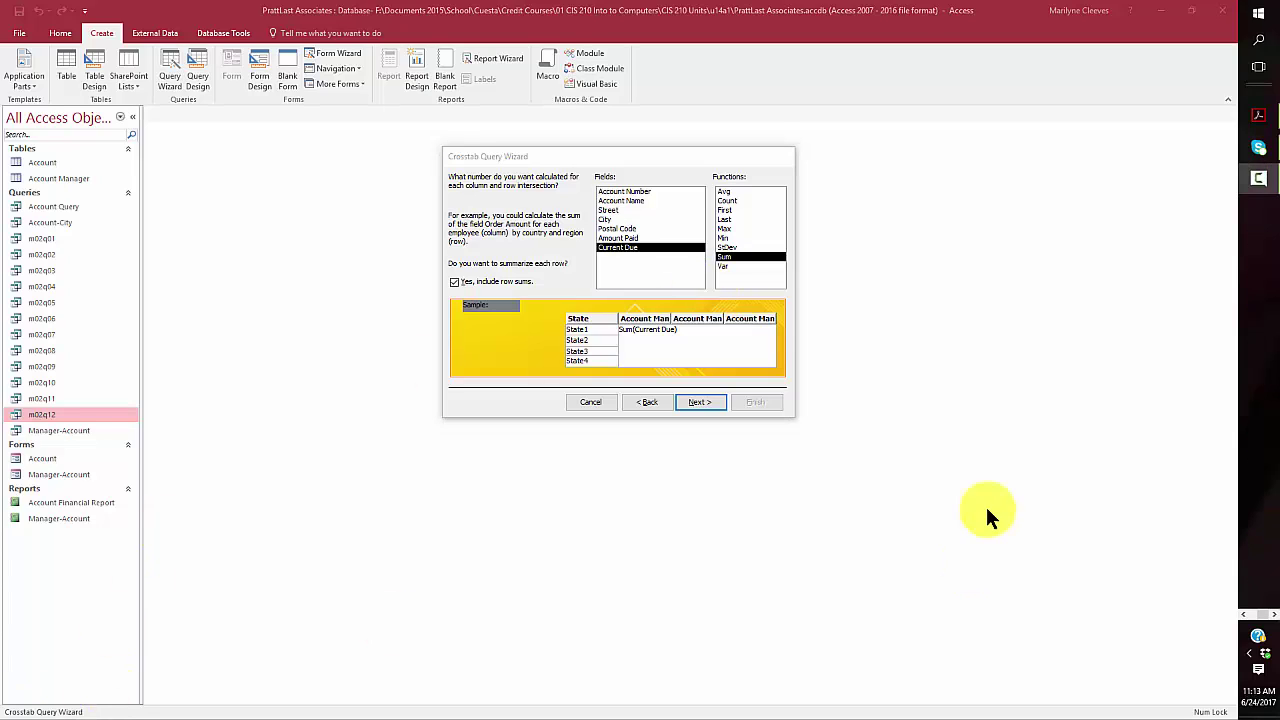
{"action": "left_click", "coordinate": [700, 402]}
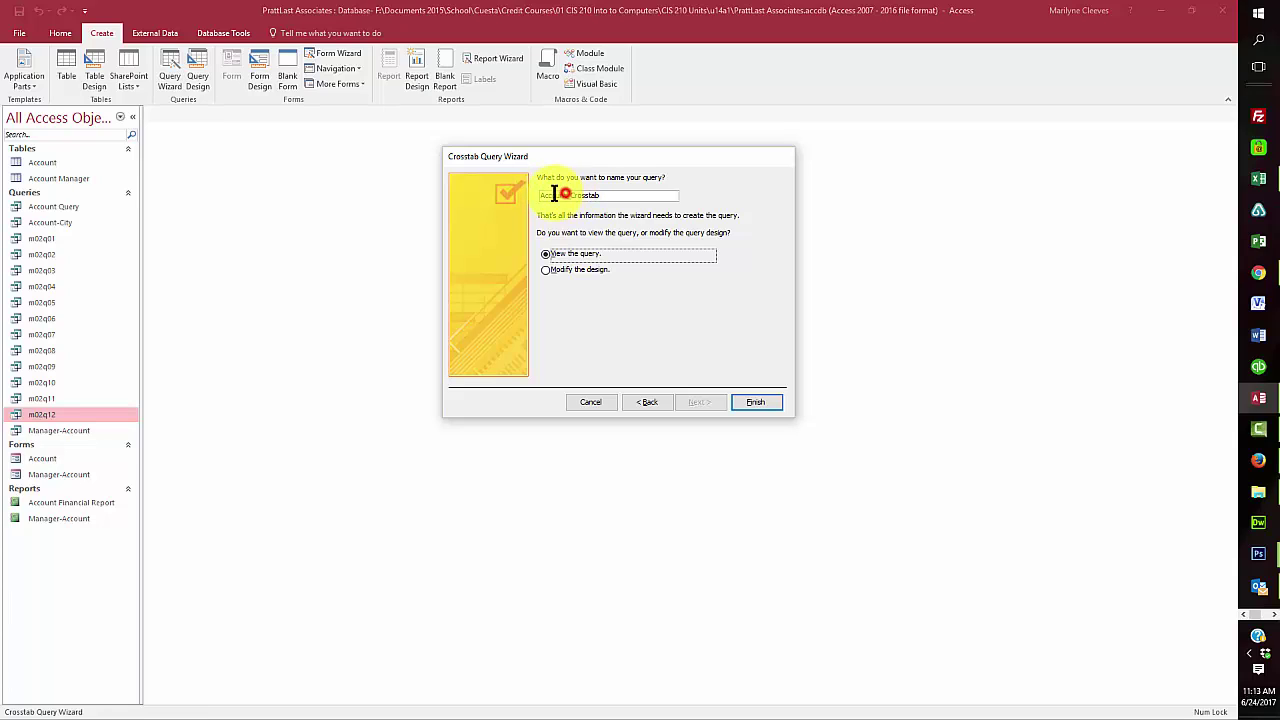
Step: Name the crosstab query State-Manger_Crosstab and finish the wizard to view its results
{"action": "left_click_drag", "start_coordinate": [565, 195], "coordinate": [486, 188]}
{"action": "type", "text": "State"}
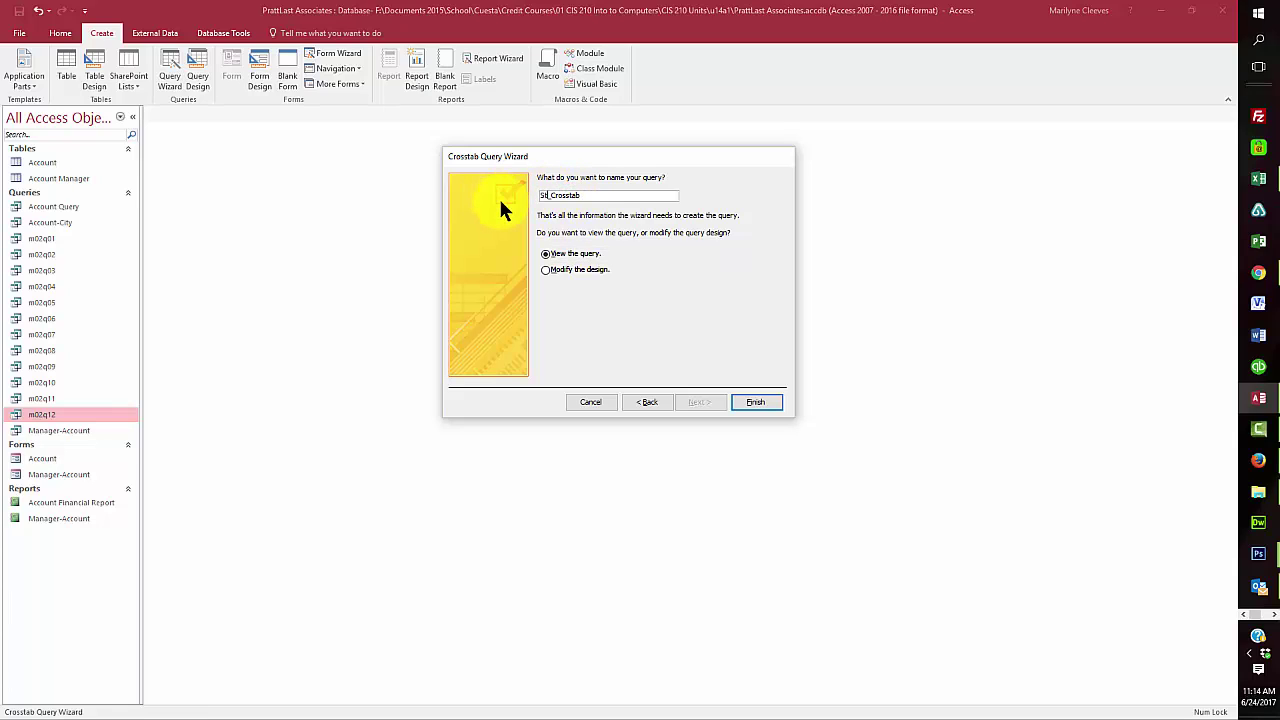
{"action": "type", "text": "-Manger"}
{"action": "left_click", "coordinate": [758, 404]}
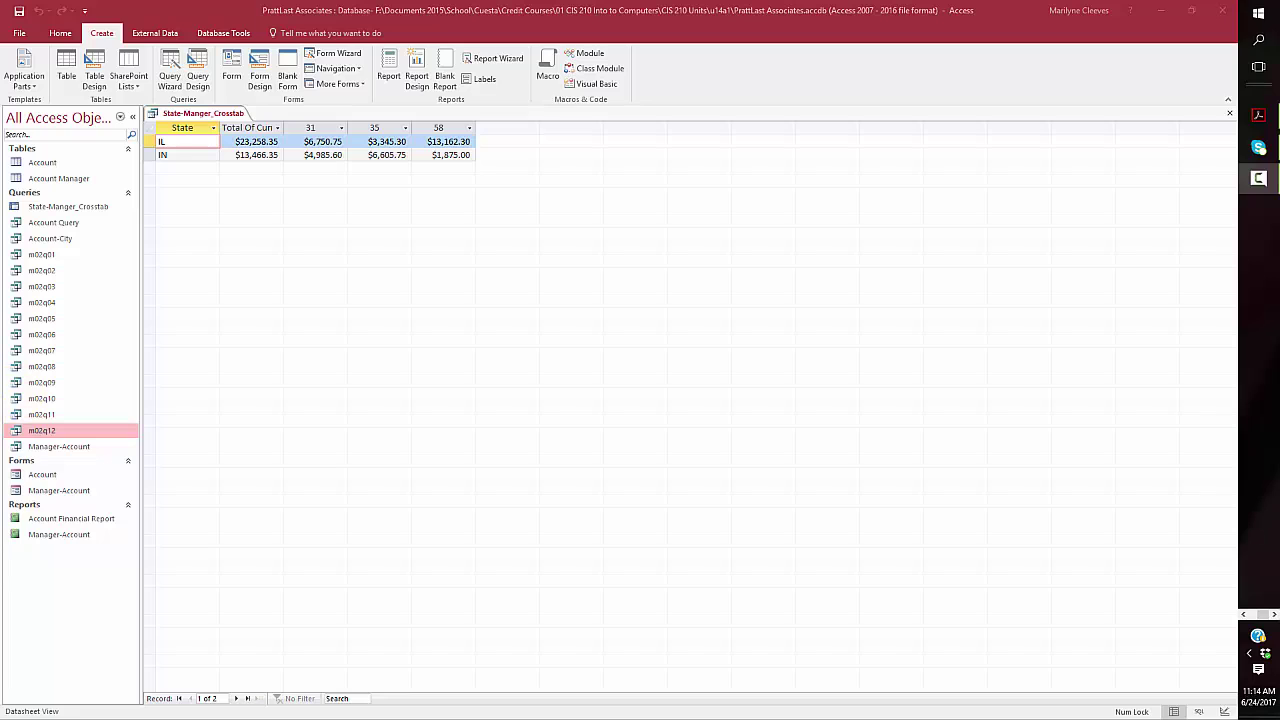
{"action": "left_click", "coordinate": [124, 120]}
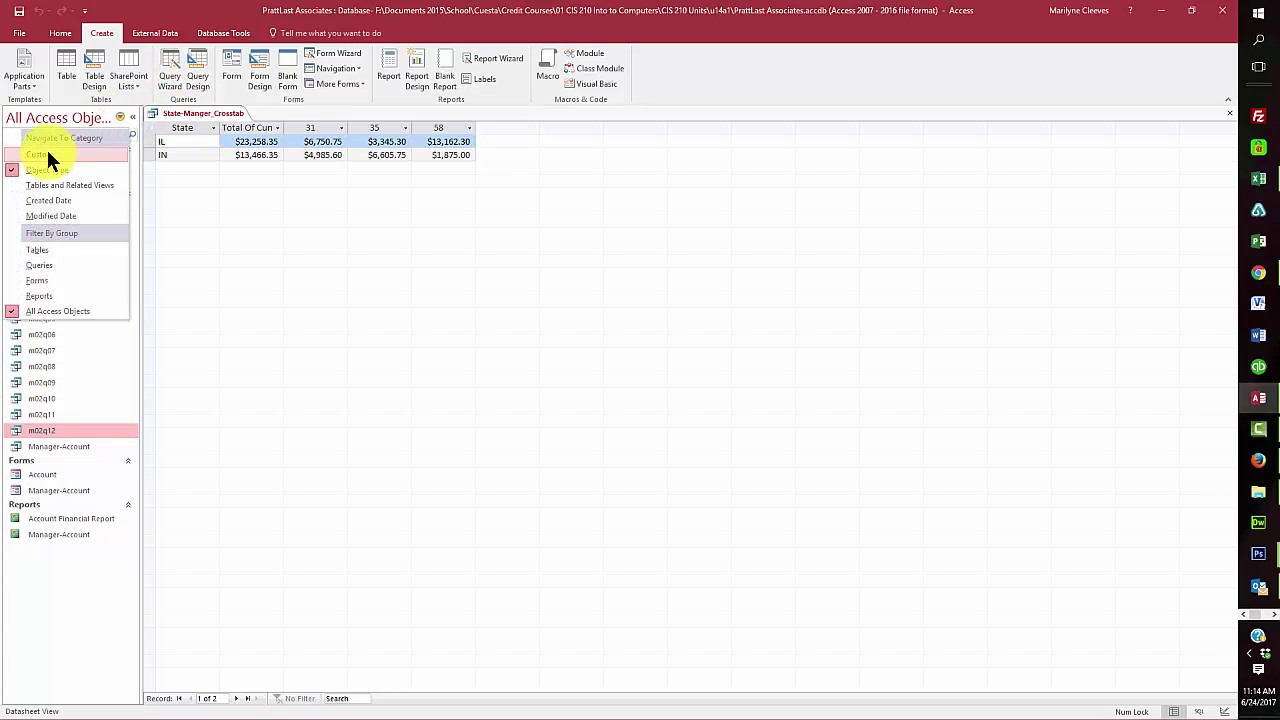
{"action": "left_click", "coordinate": [72, 655]}
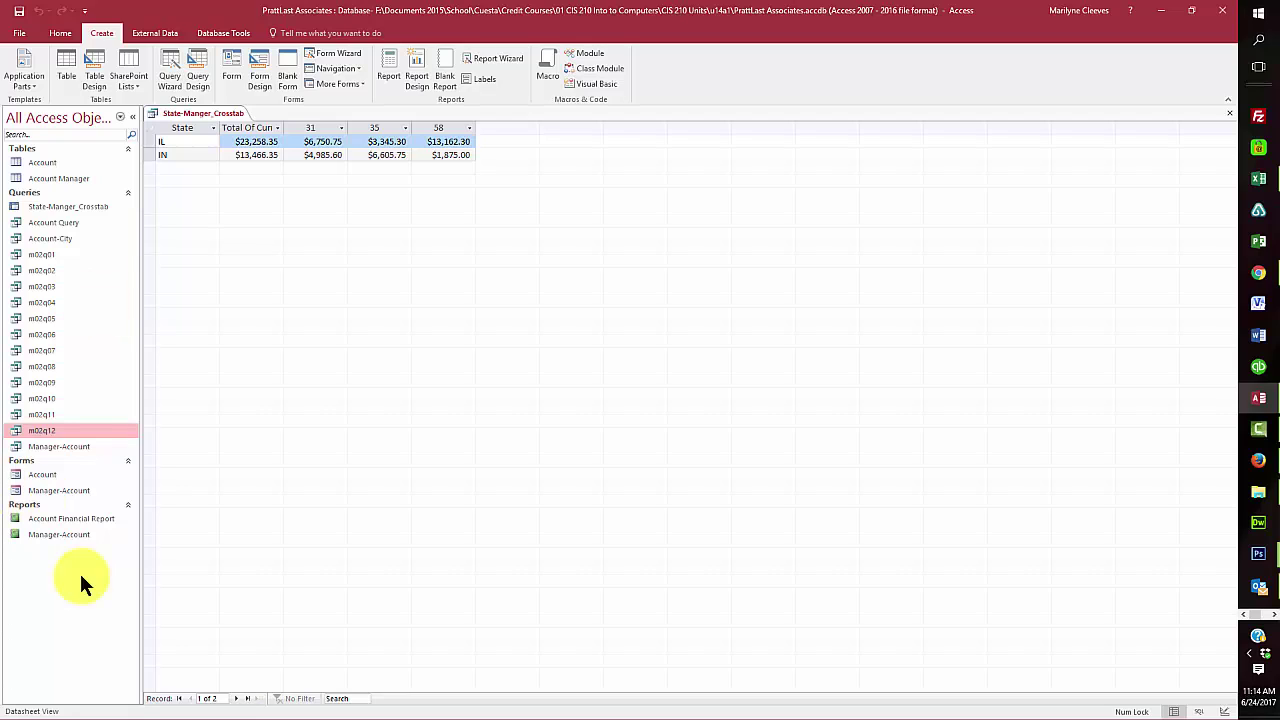
Step: Save and close the State-Manger_Crosstab query
{"action": "right_click", "coordinate": [234, 112]}
{"action": "left_click", "coordinate": [262, 122]}
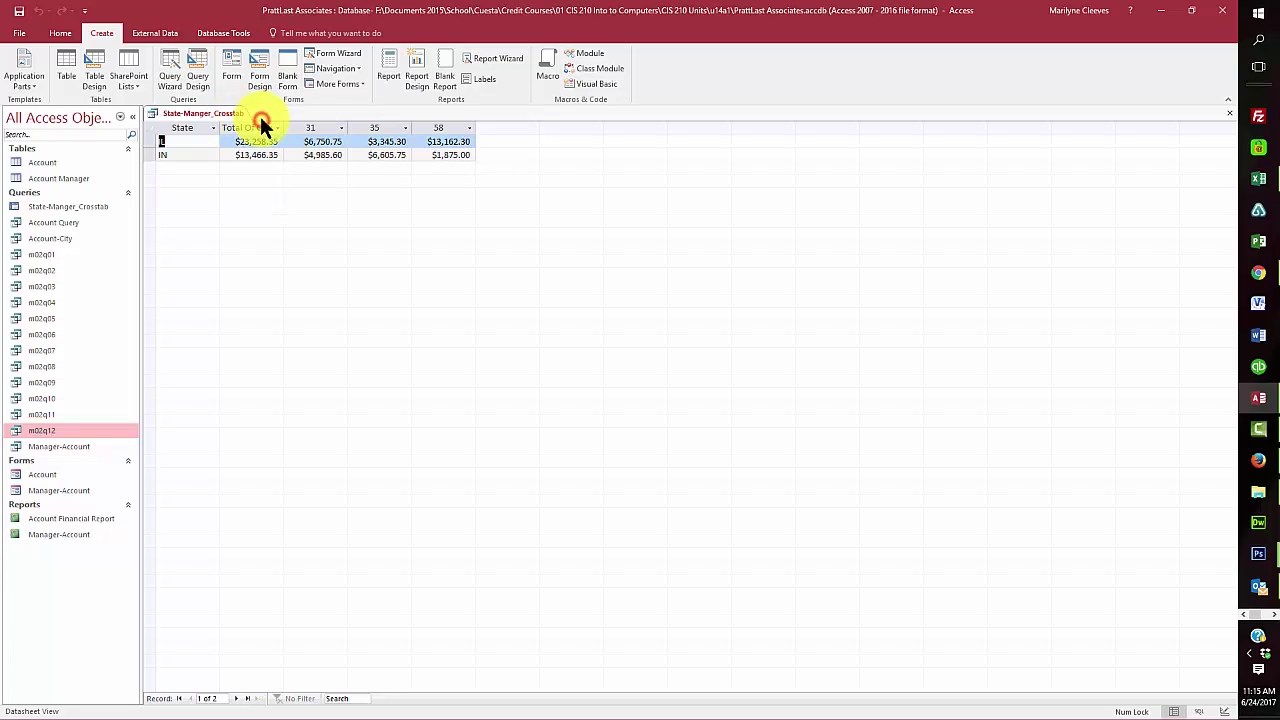
{"action": "right_click", "coordinate": [216, 113]}
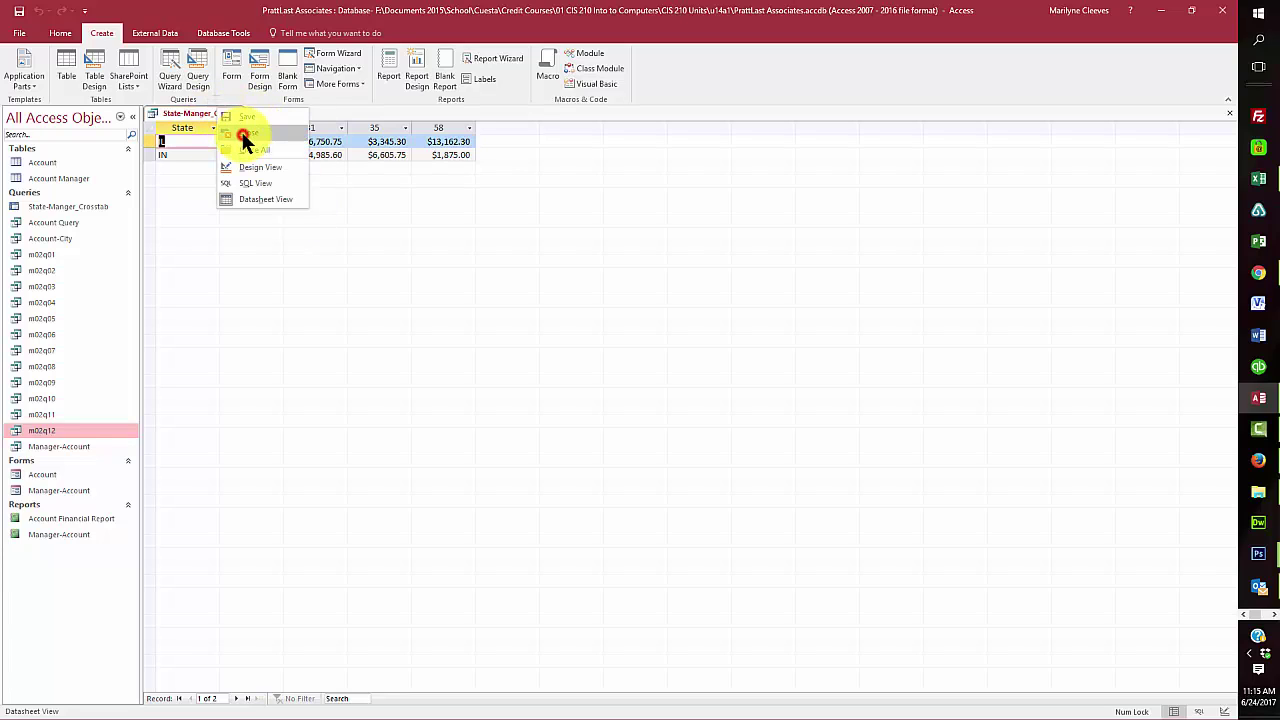
{"action": "left_click", "coordinate": [249, 132]}
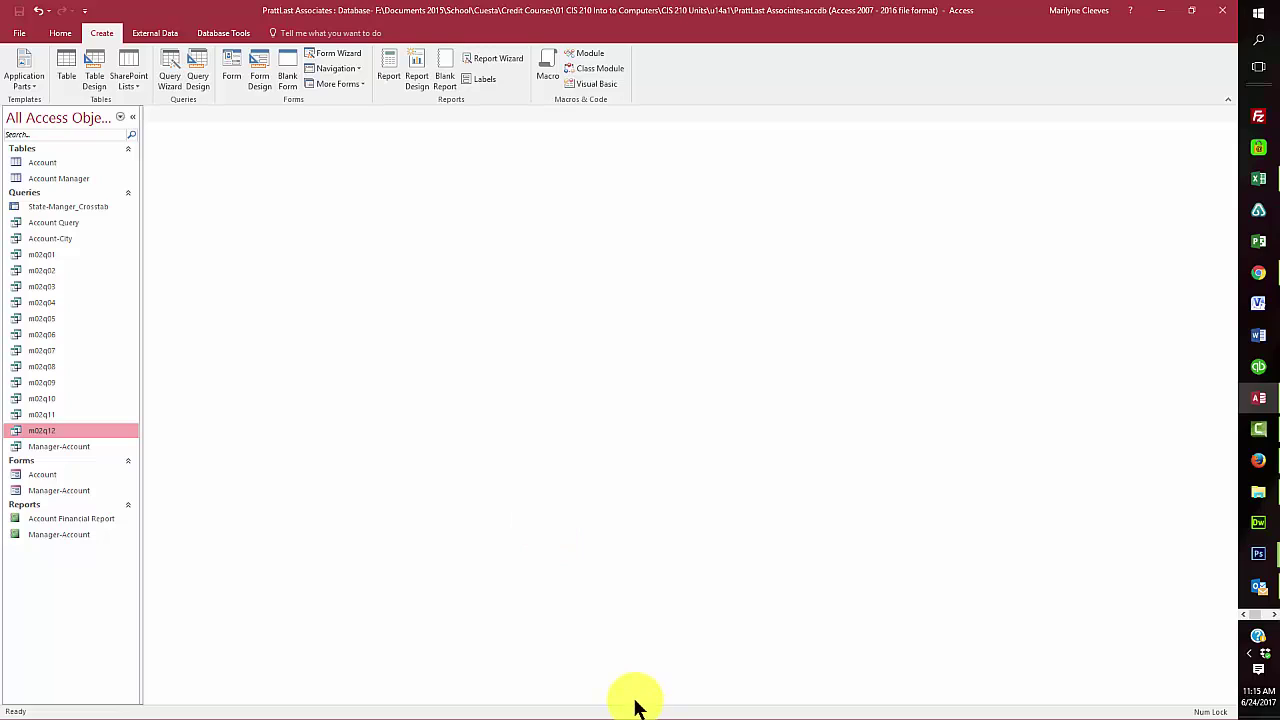